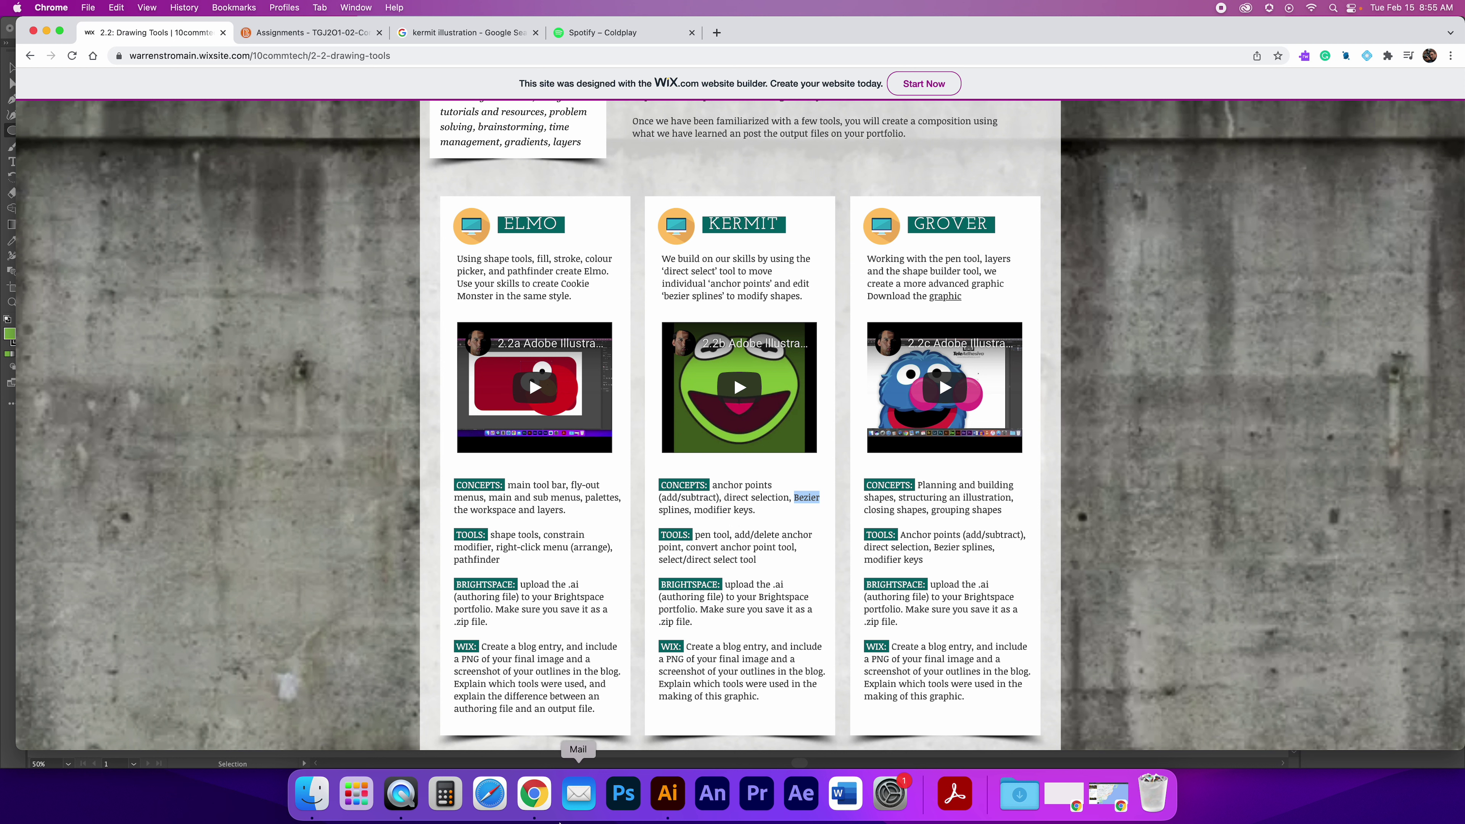
Switch to Illustrator, reset the Essentials workspace and display the Control bar
click(668, 793)
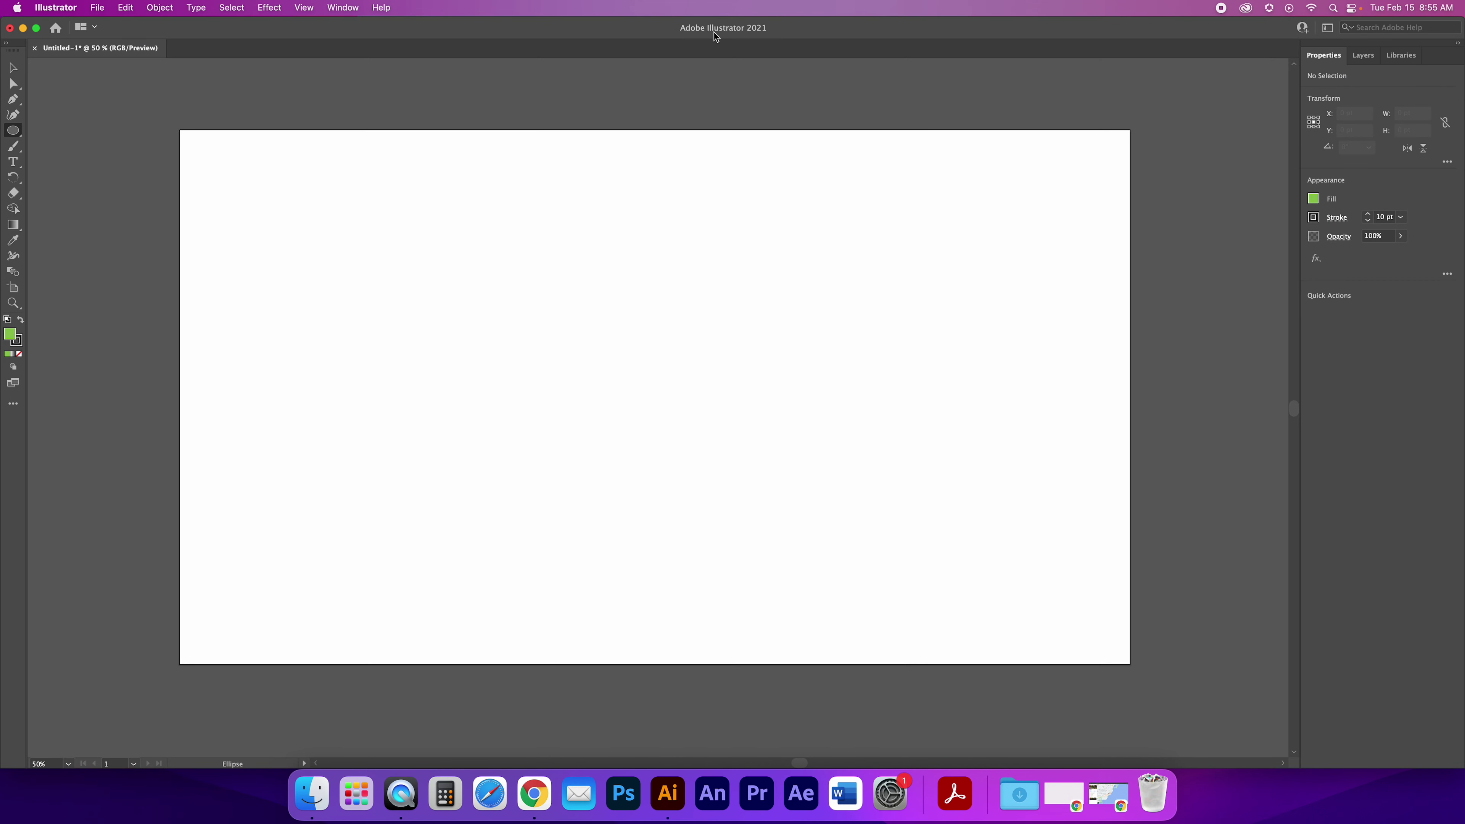
click(1329, 28)
click(1344, 59)
click(1328, 28)
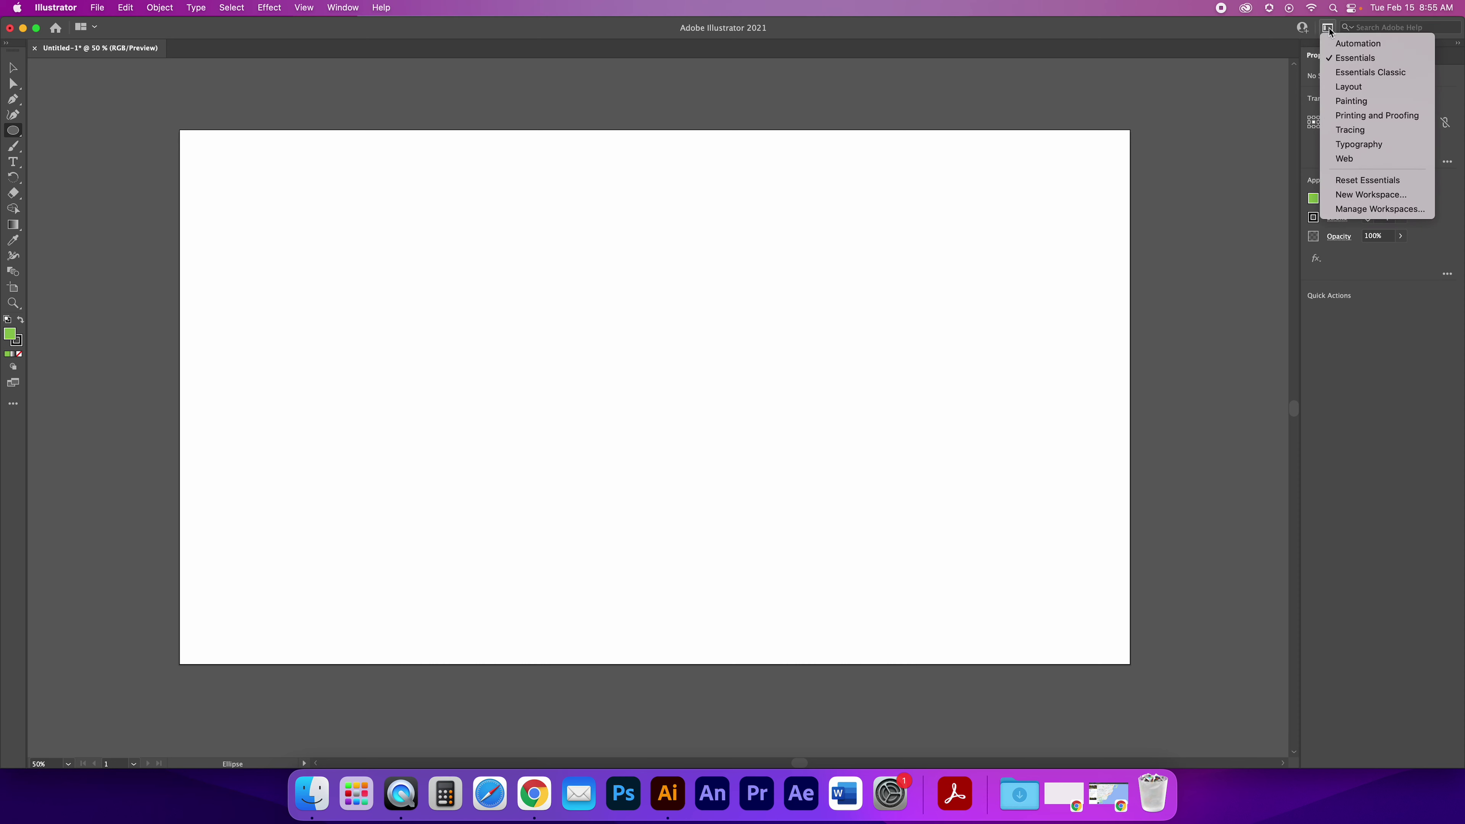
click(1356, 180)
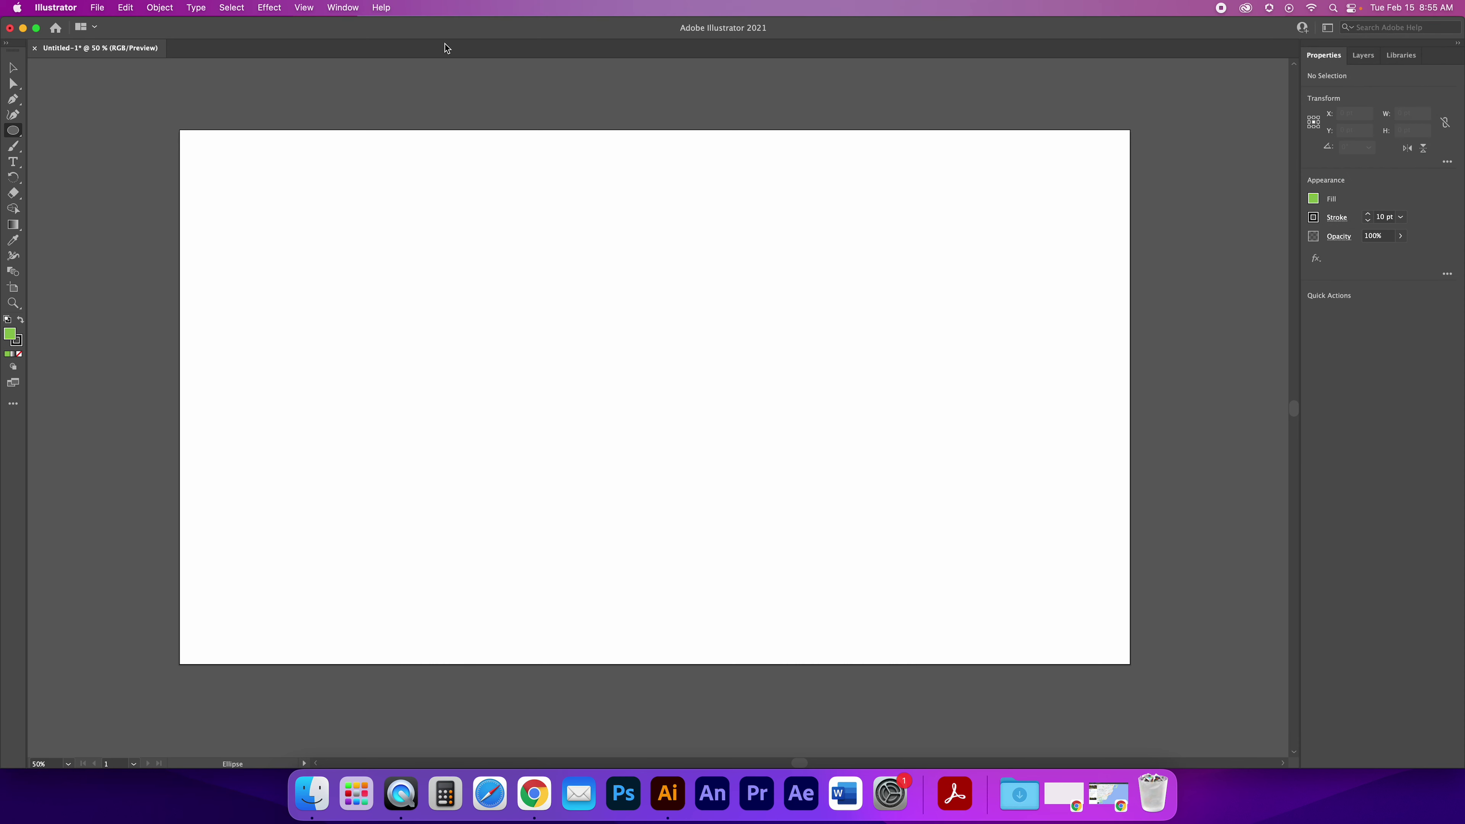
click(343, 8)
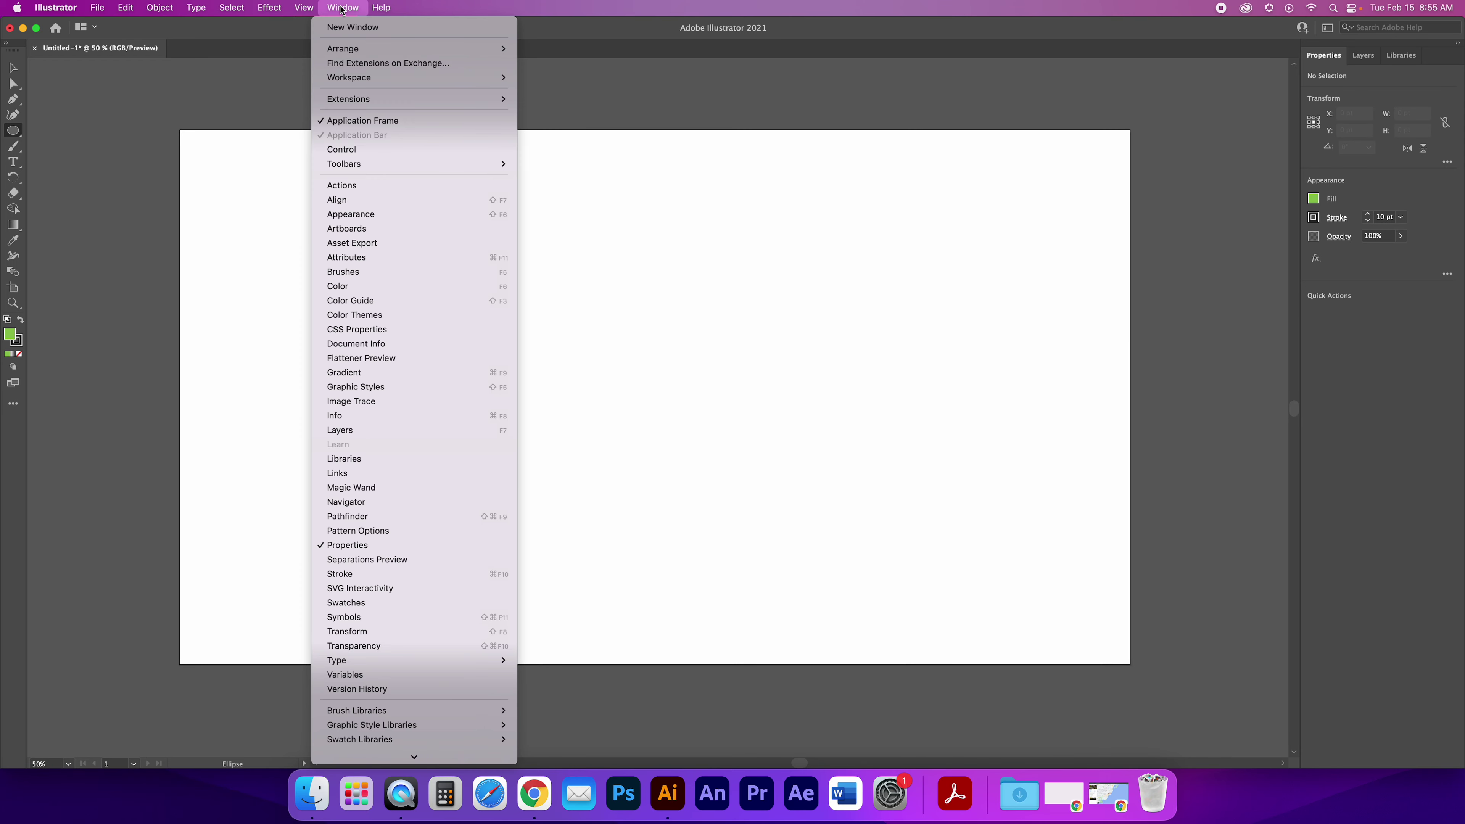
click(357, 149)
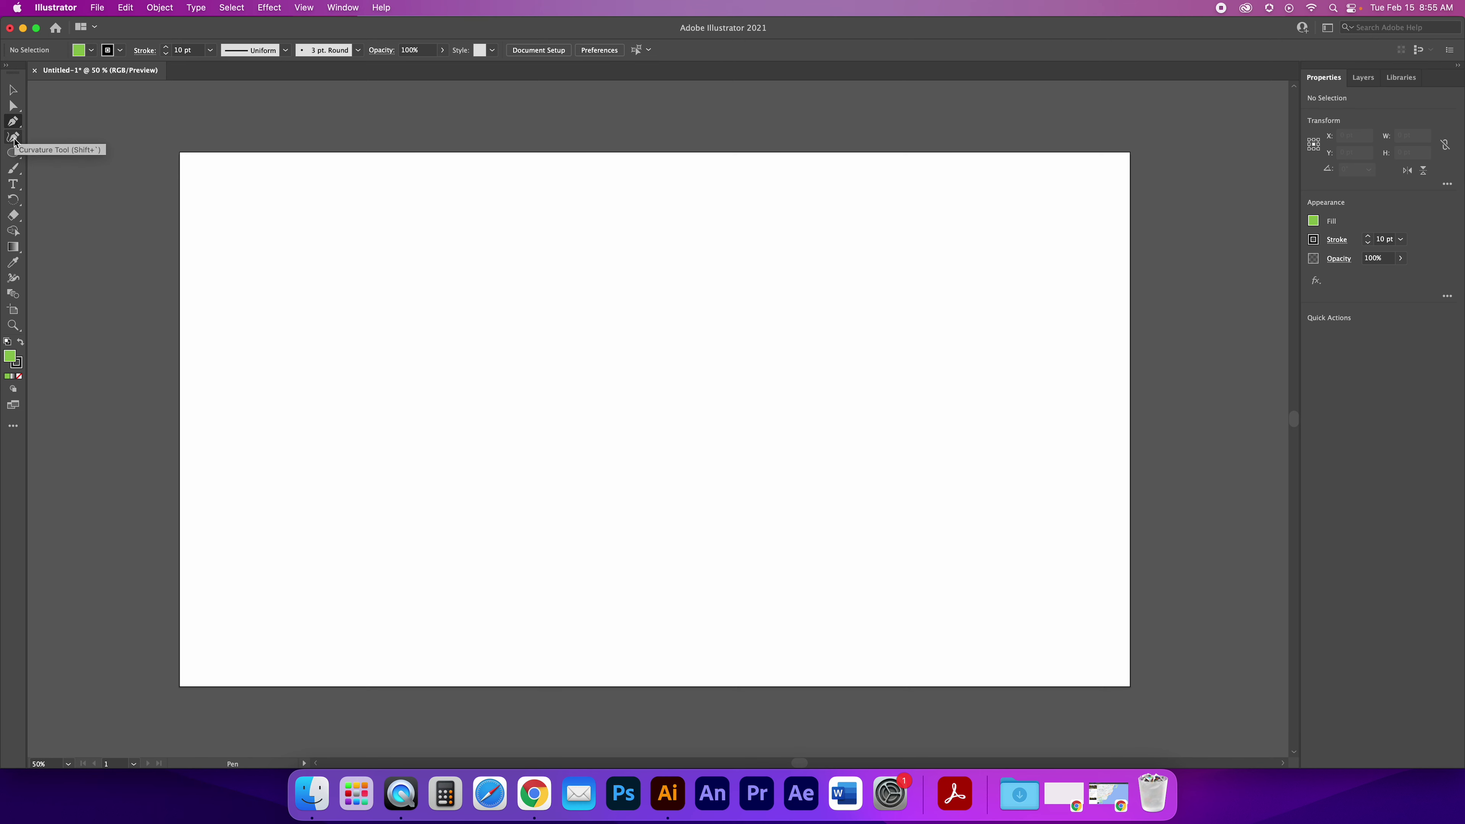
Draw a green ellipse about 539 × 293 pt in the artboard's upper-left area and delete it
drag(325, 218, 592, 364)
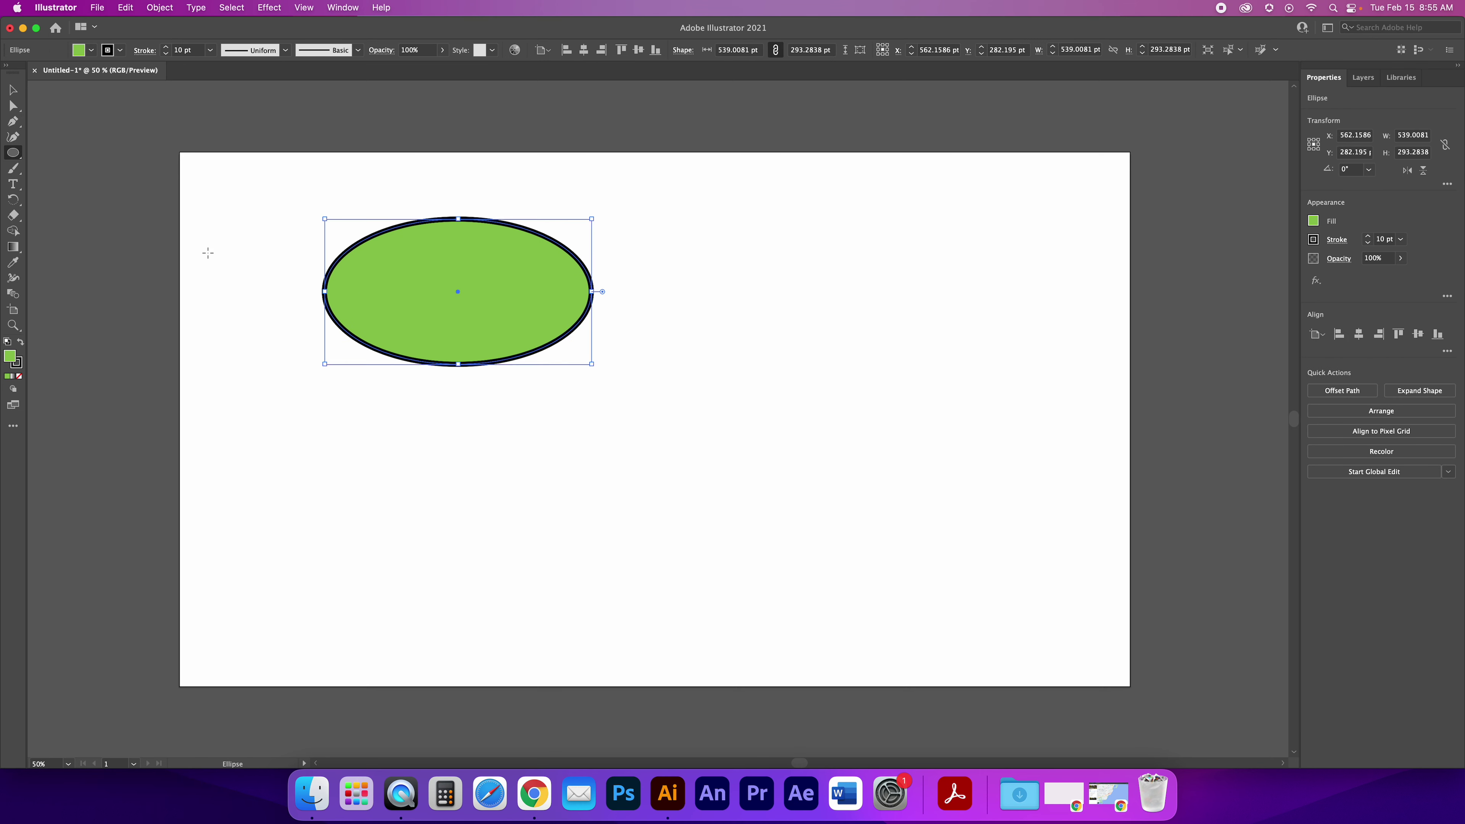
click(12, 91)
click(253, 200)
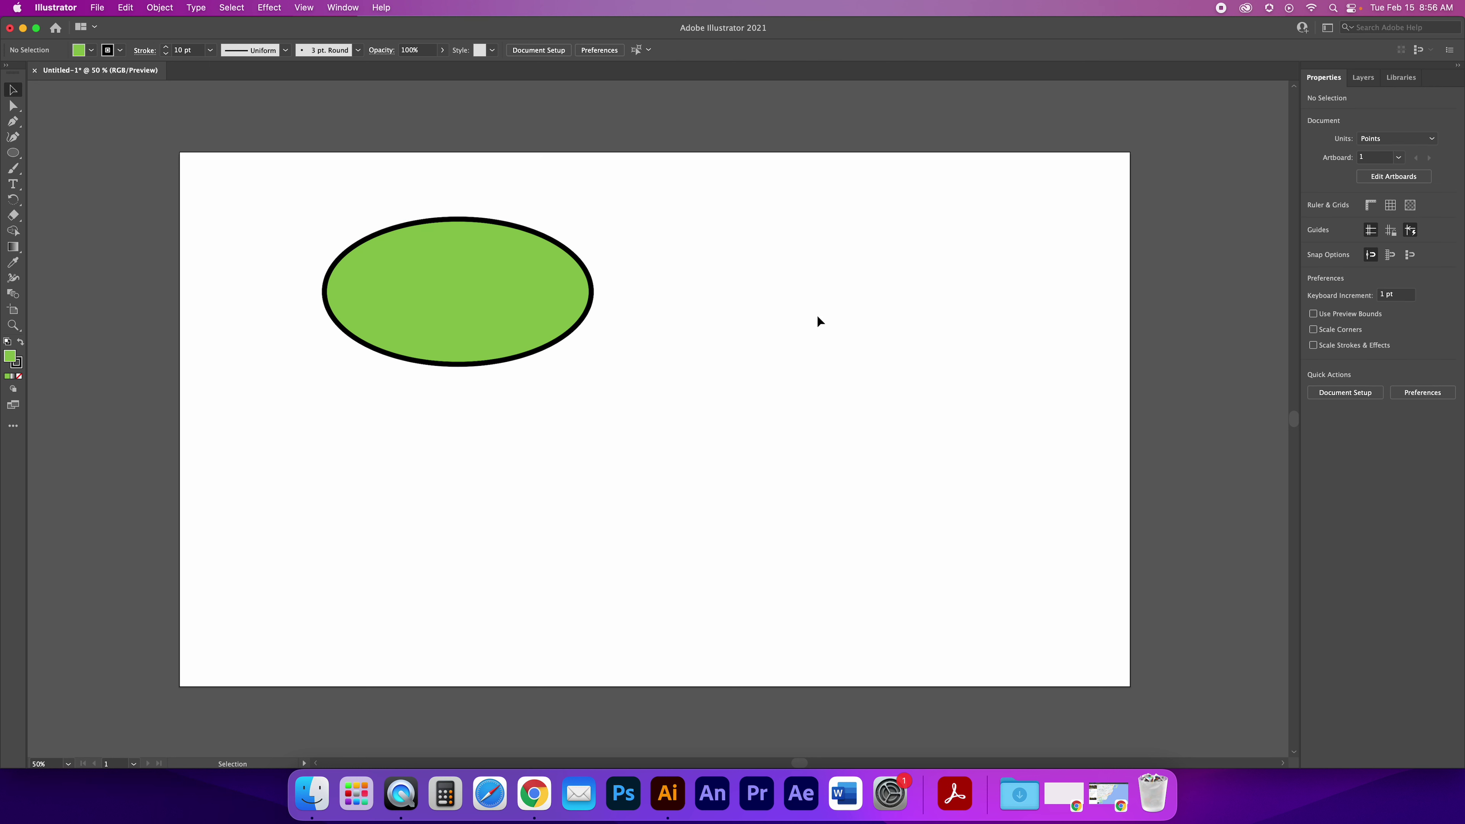
click(537, 288)
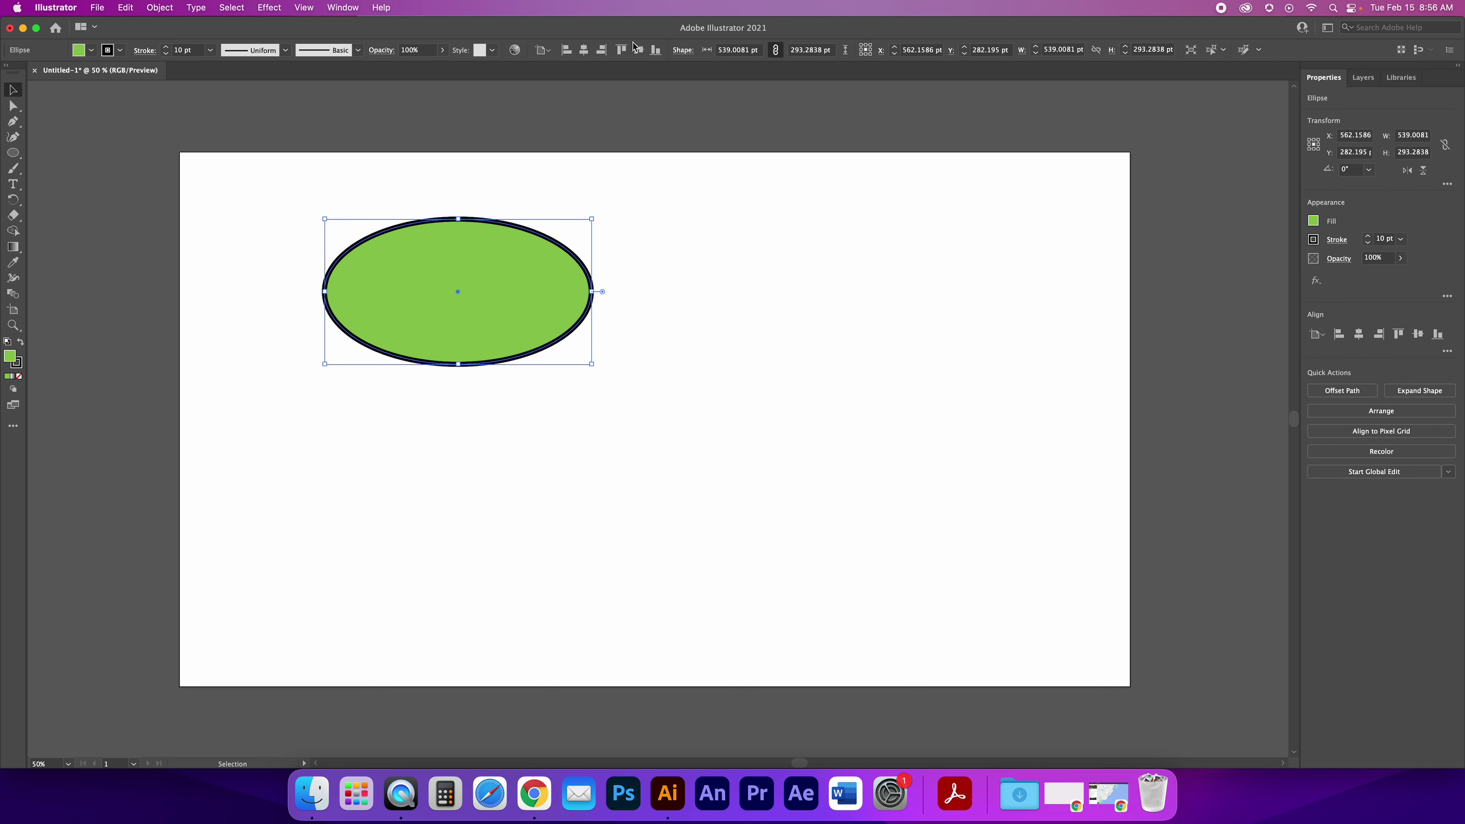
key(Delete)
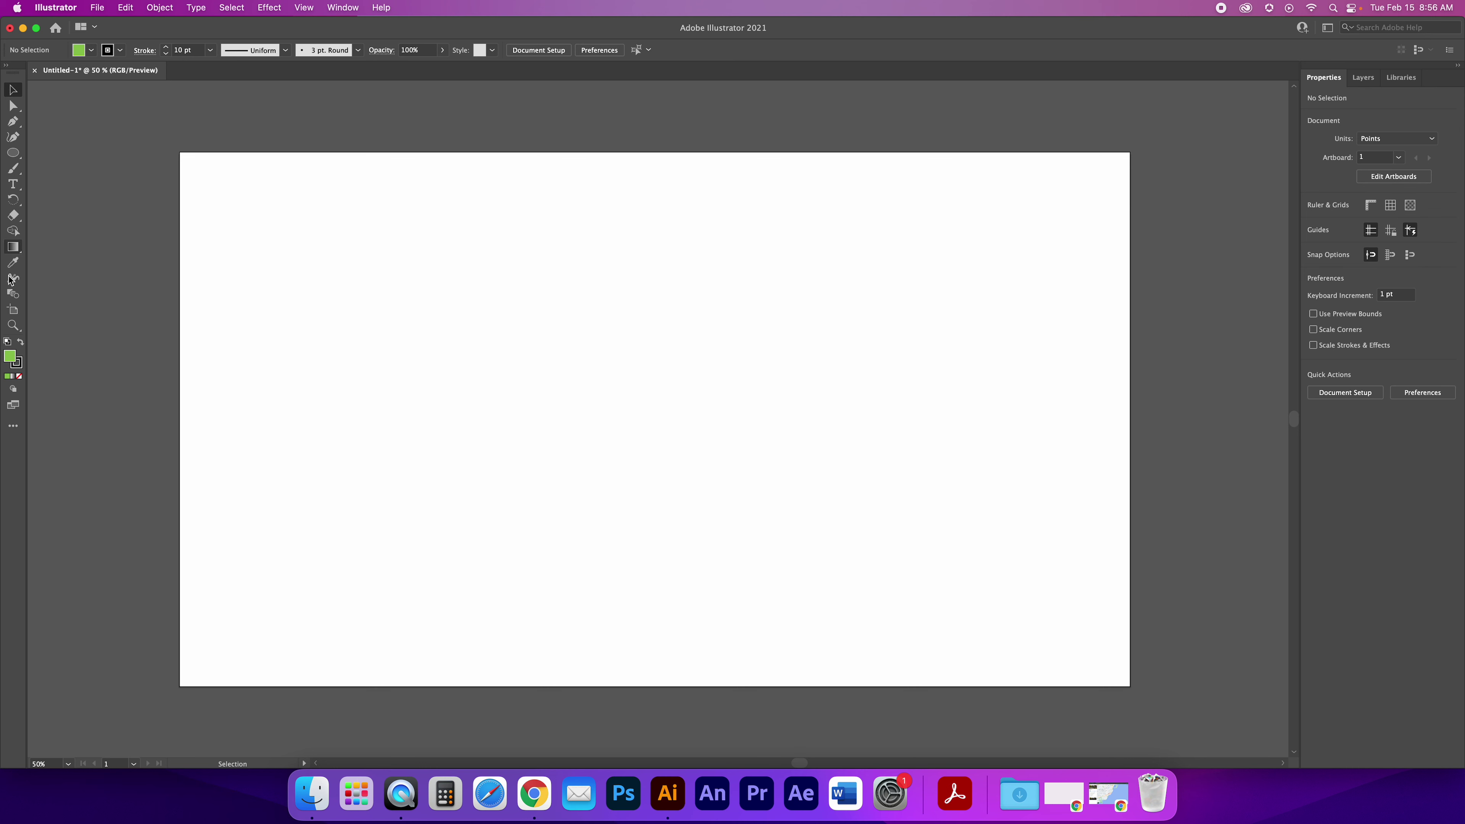
Examine the current fill colour, stroke colour and stroke weight settings
double_click(9, 356)
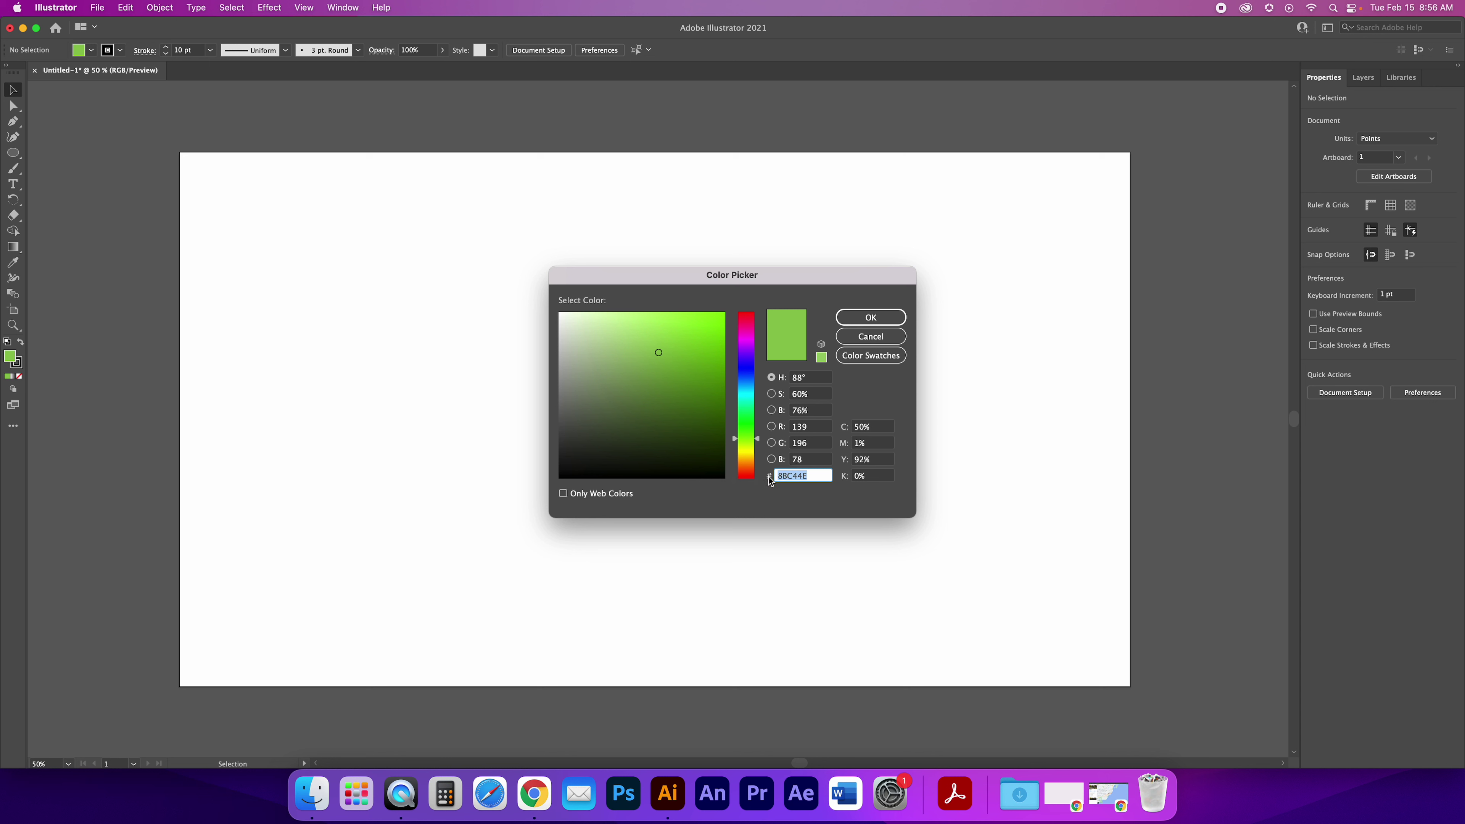
click(875, 337)
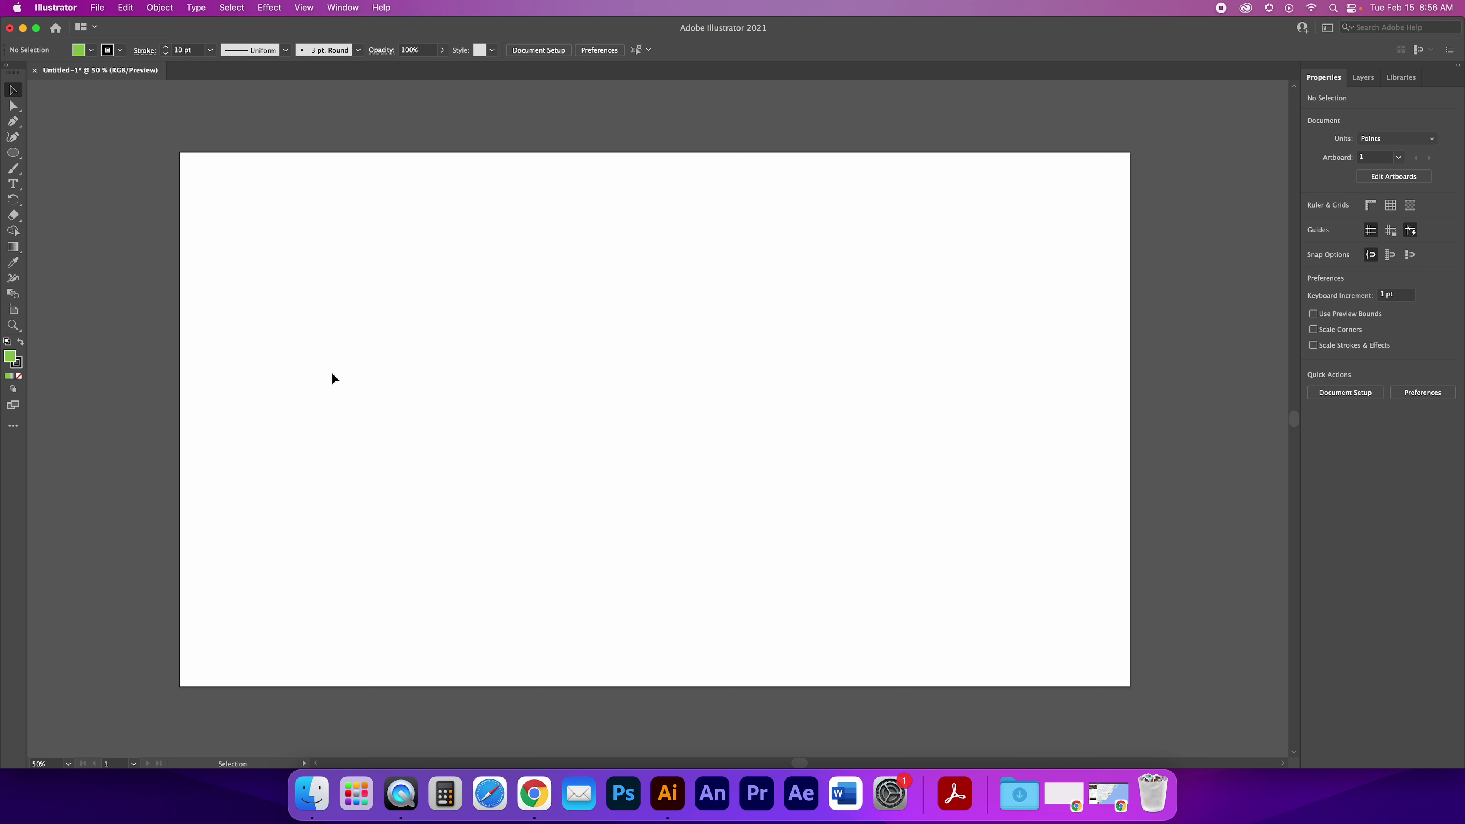
click(19, 366)
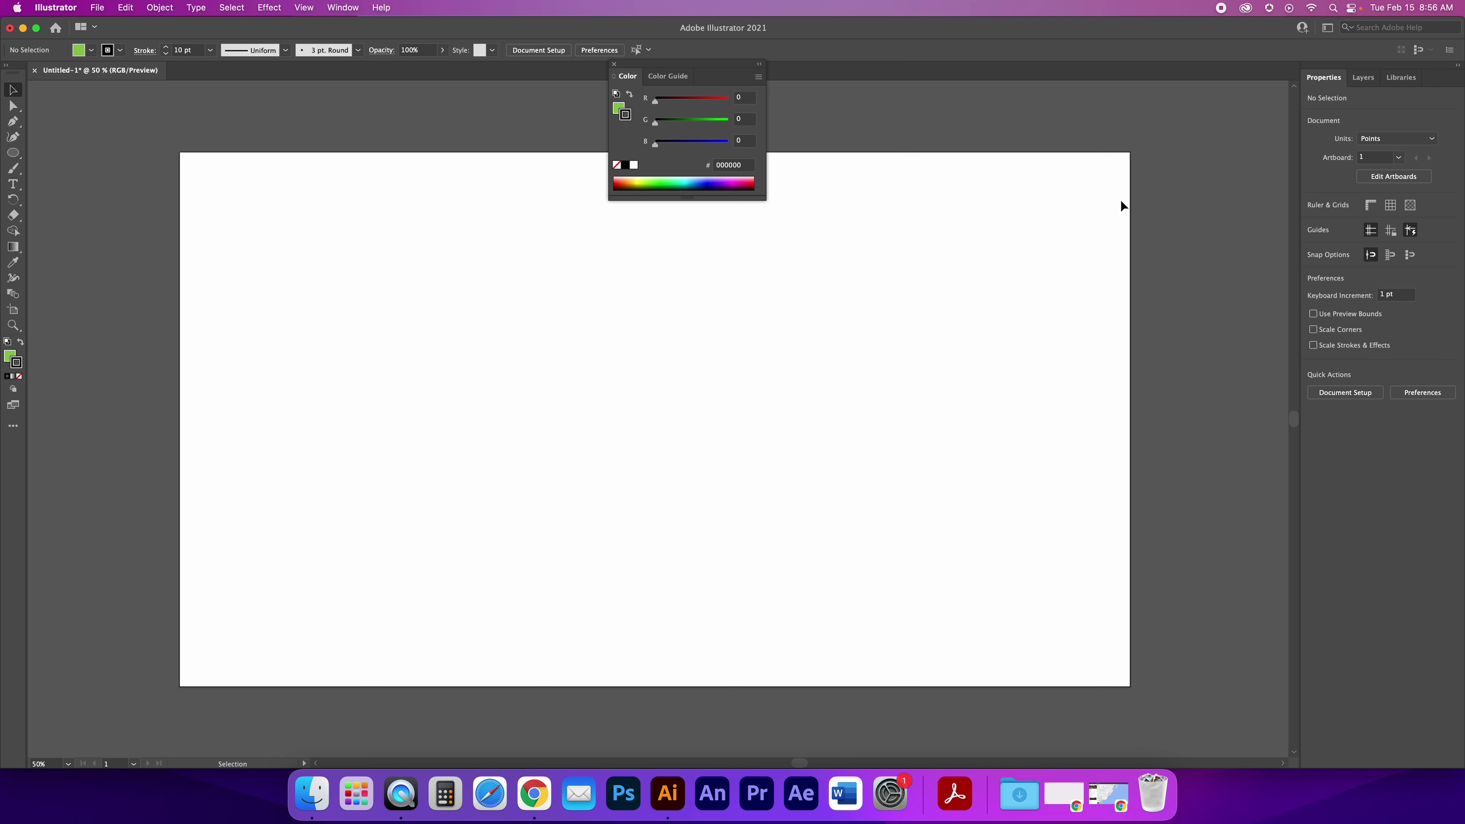
click(614, 63)
click(194, 51)
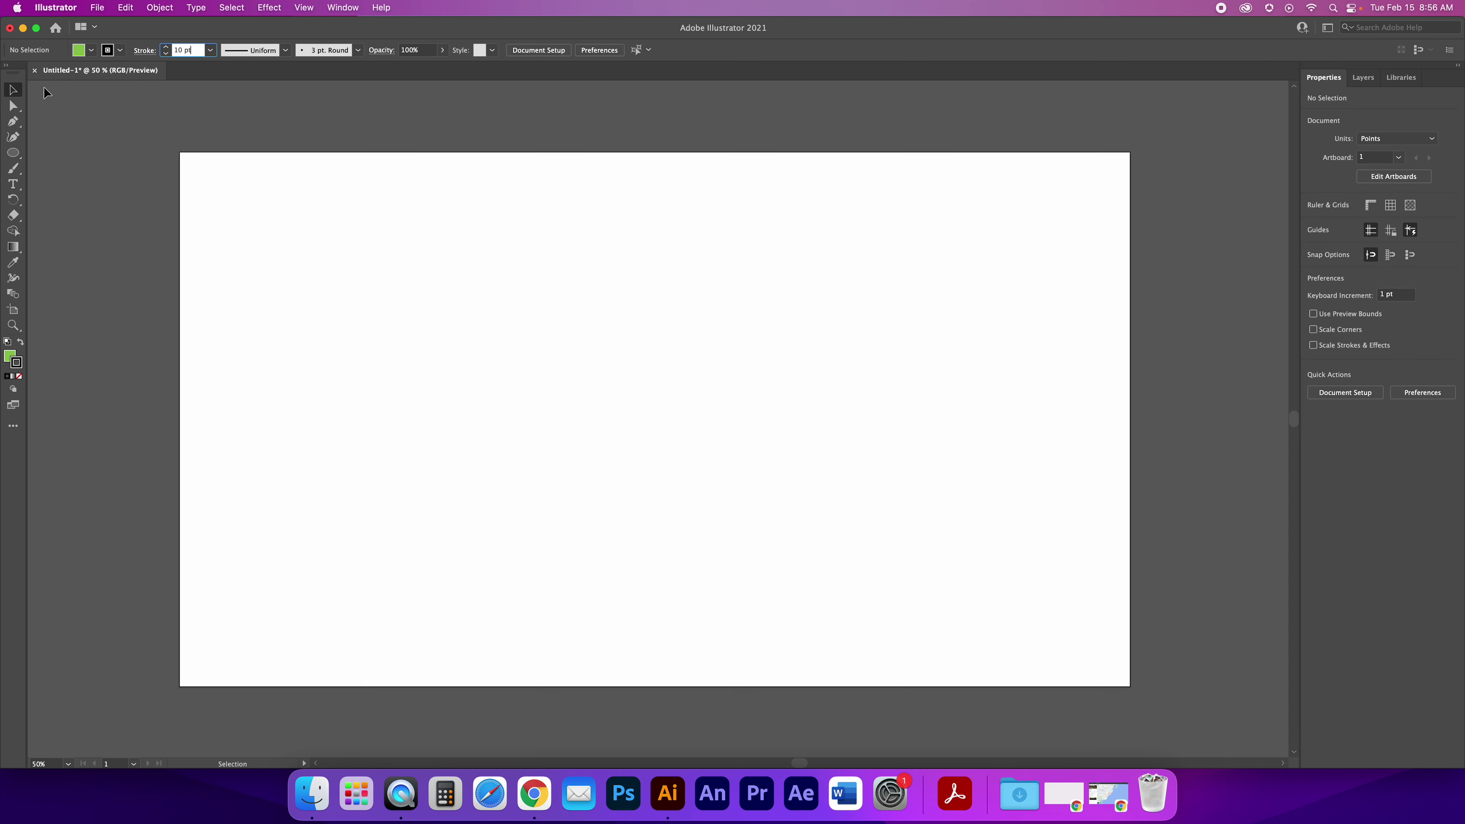
click(13, 90)
Draw a large ellipse about 942 × 786 pt with a green fill and a 10 pt black stroke
click(13, 151)
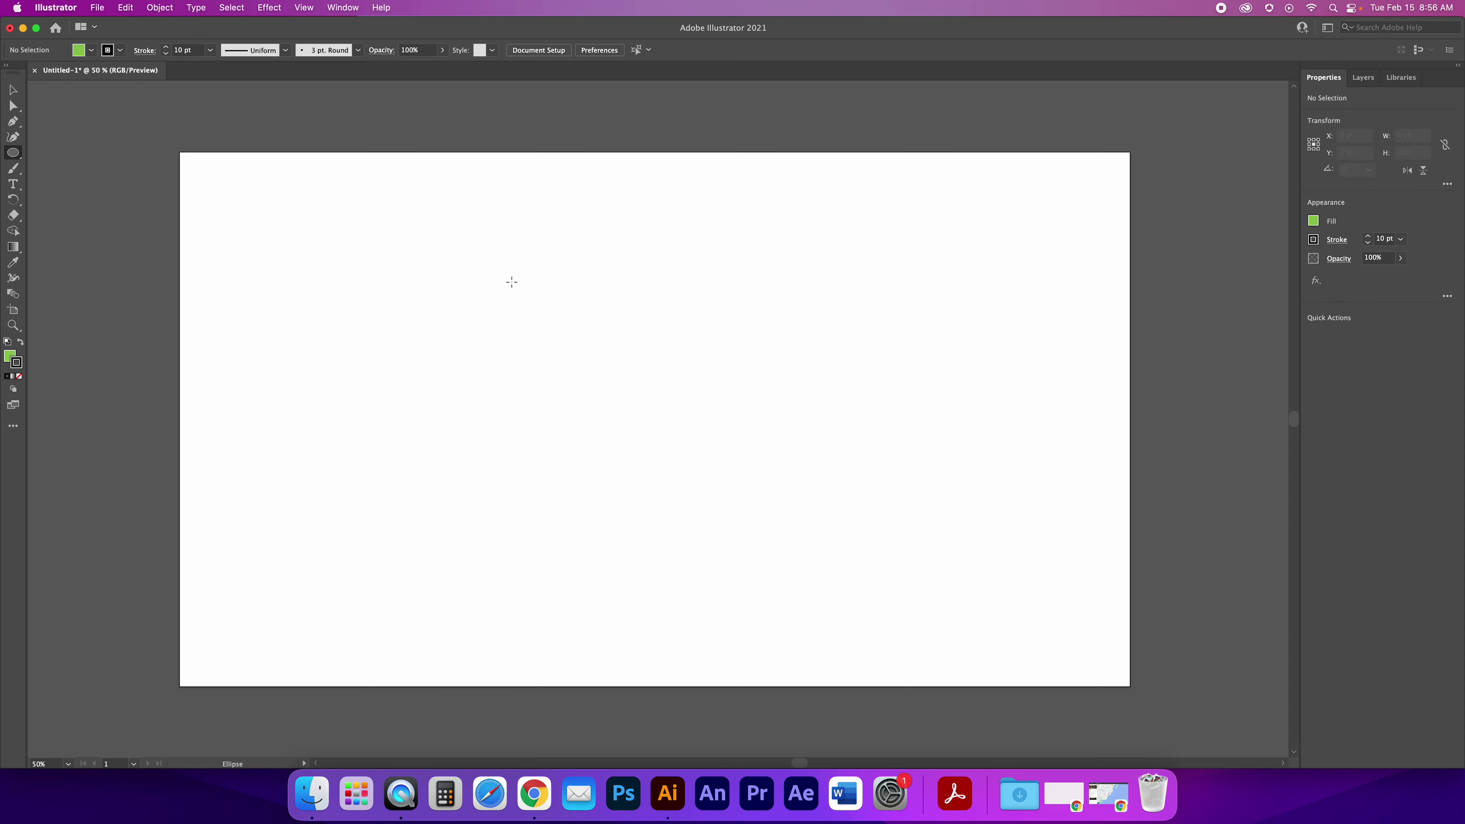
drag(523, 259, 994, 654)
key(v)
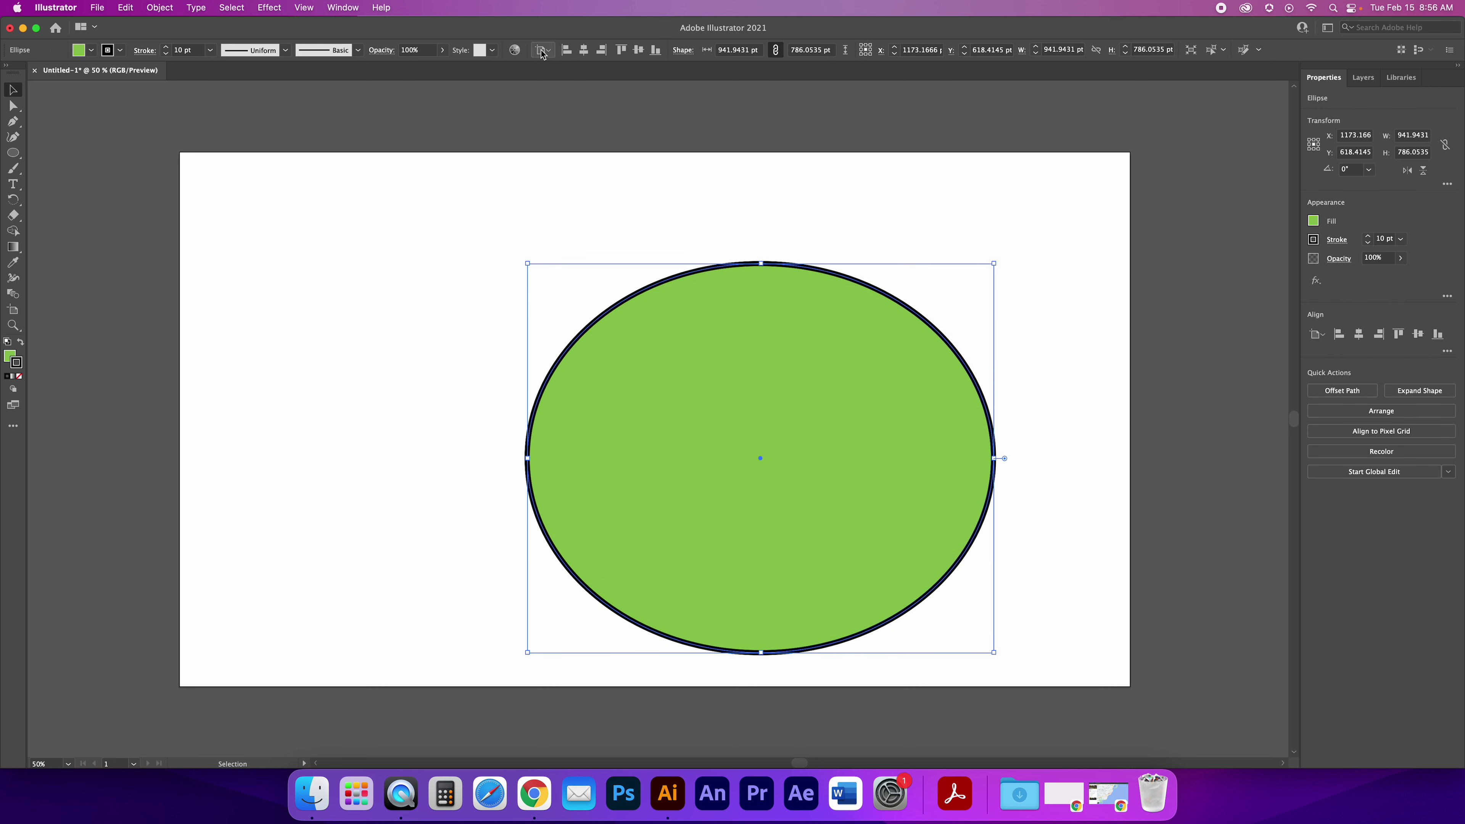
Centre the ellipse horizontally and vertically with Align, using Align to Artboard
click(351, 8)
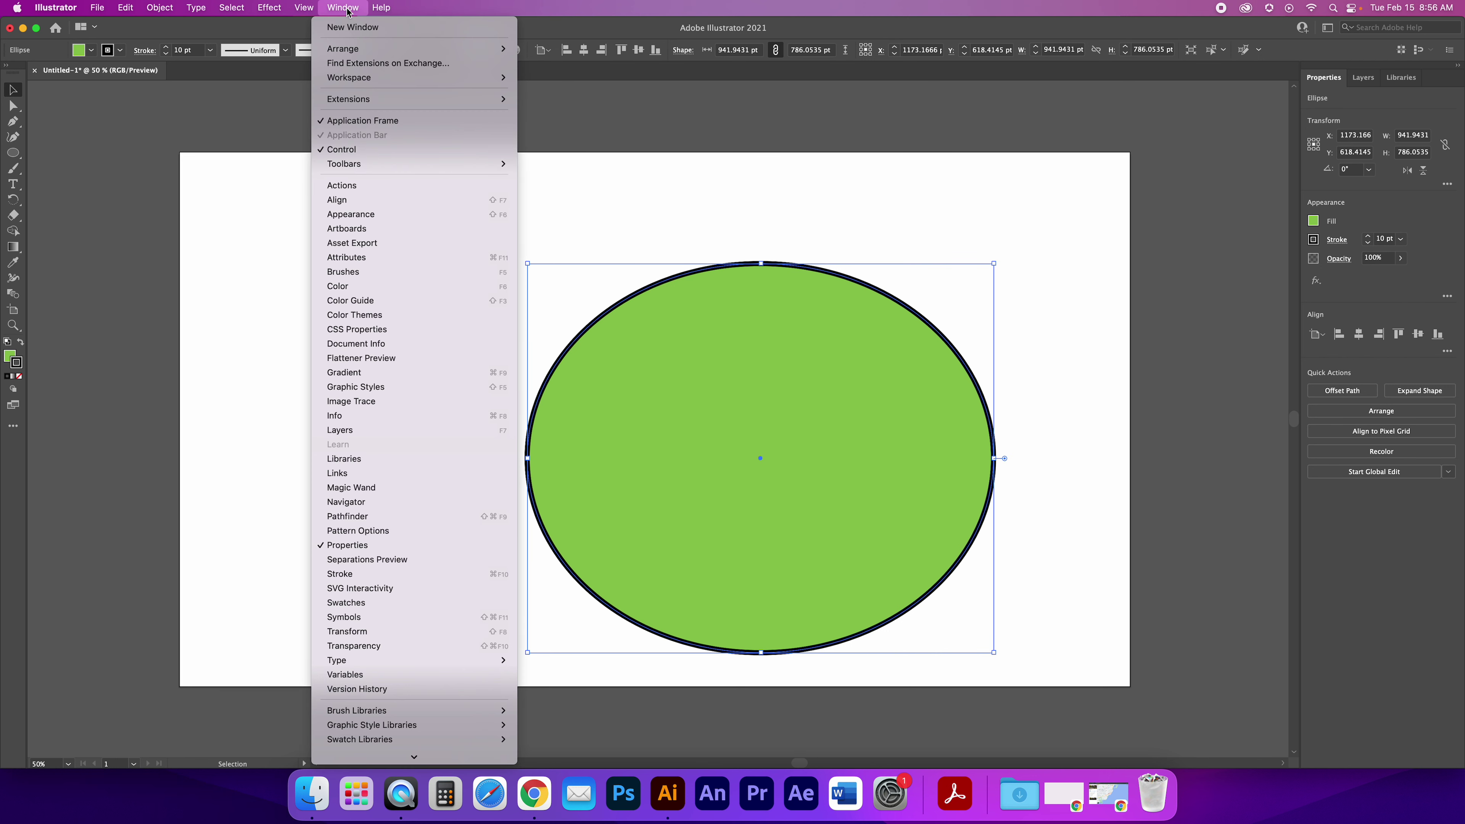
click(338, 200)
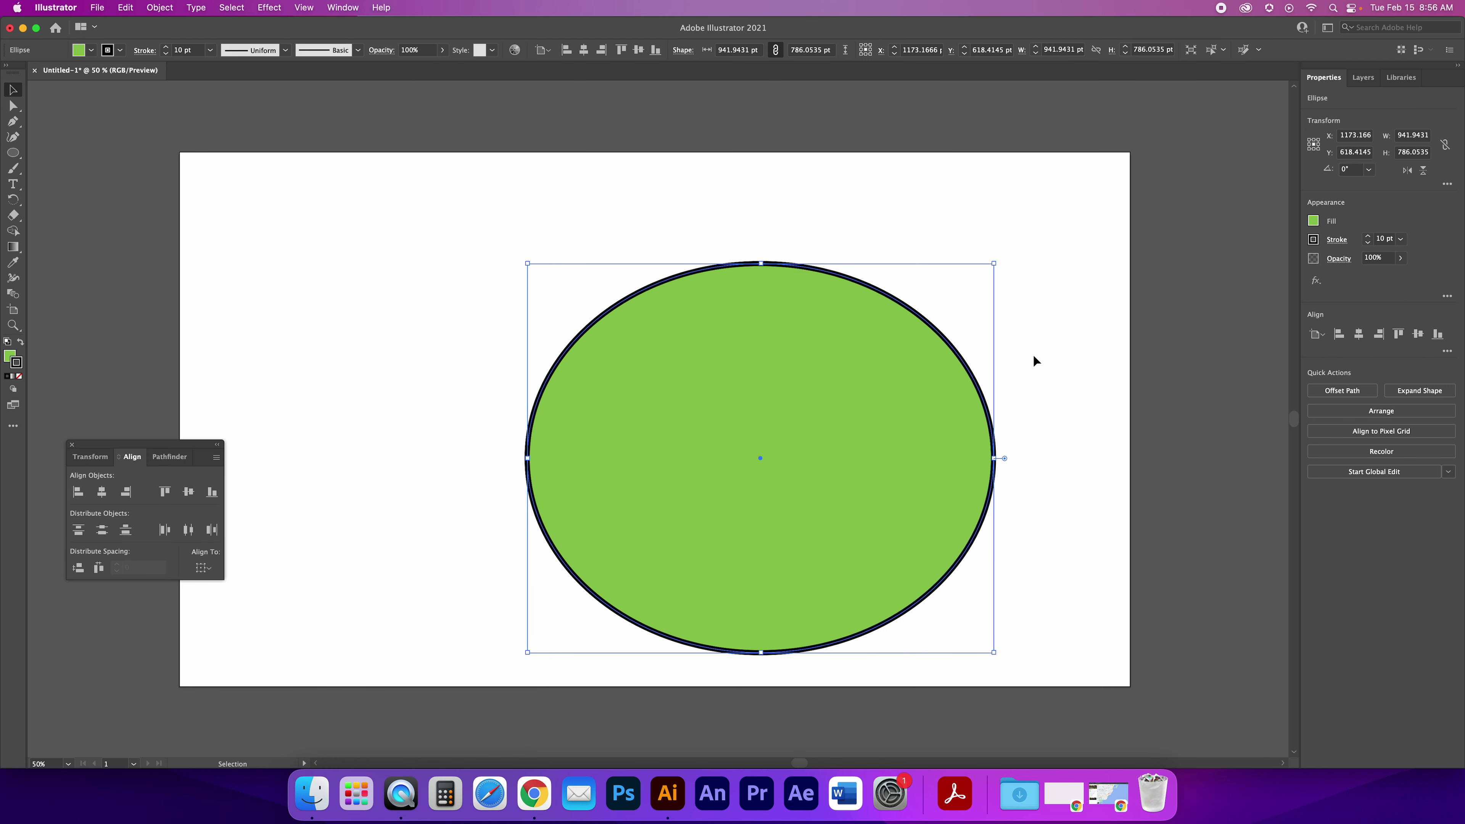
drag(173, 445, 305, 176)
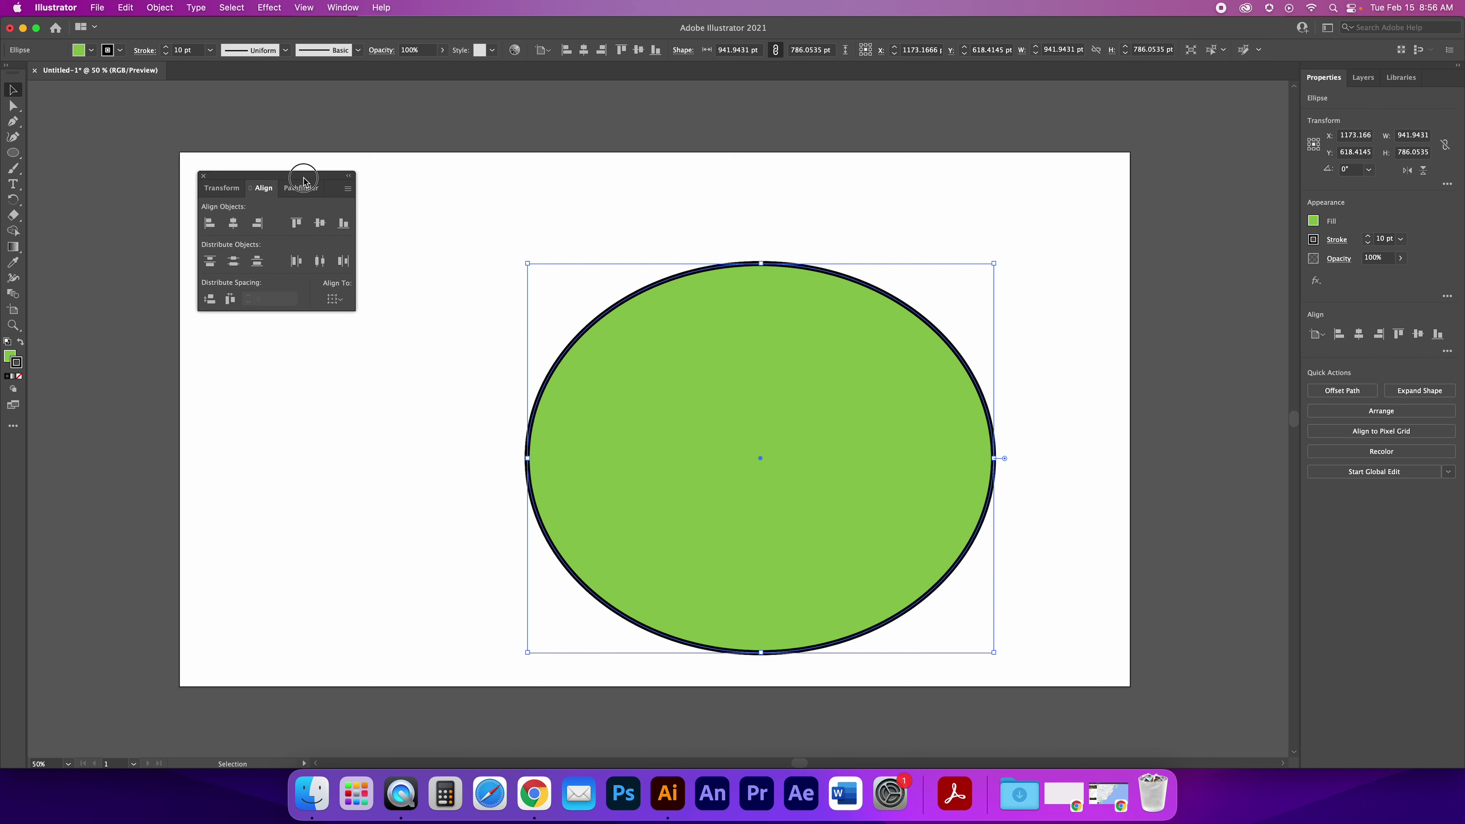
click(327, 296)
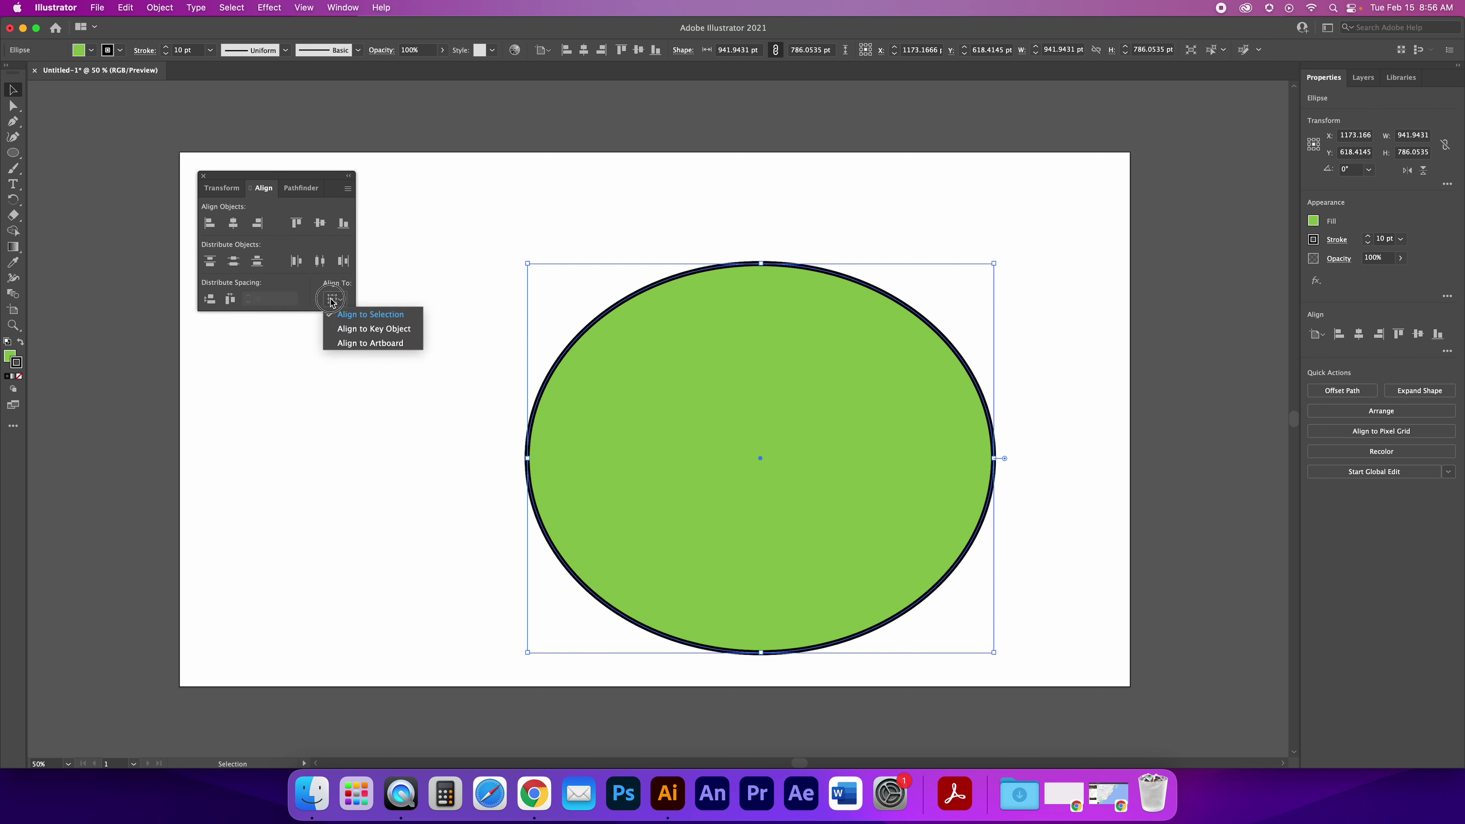
click(353, 344)
click(233, 223)
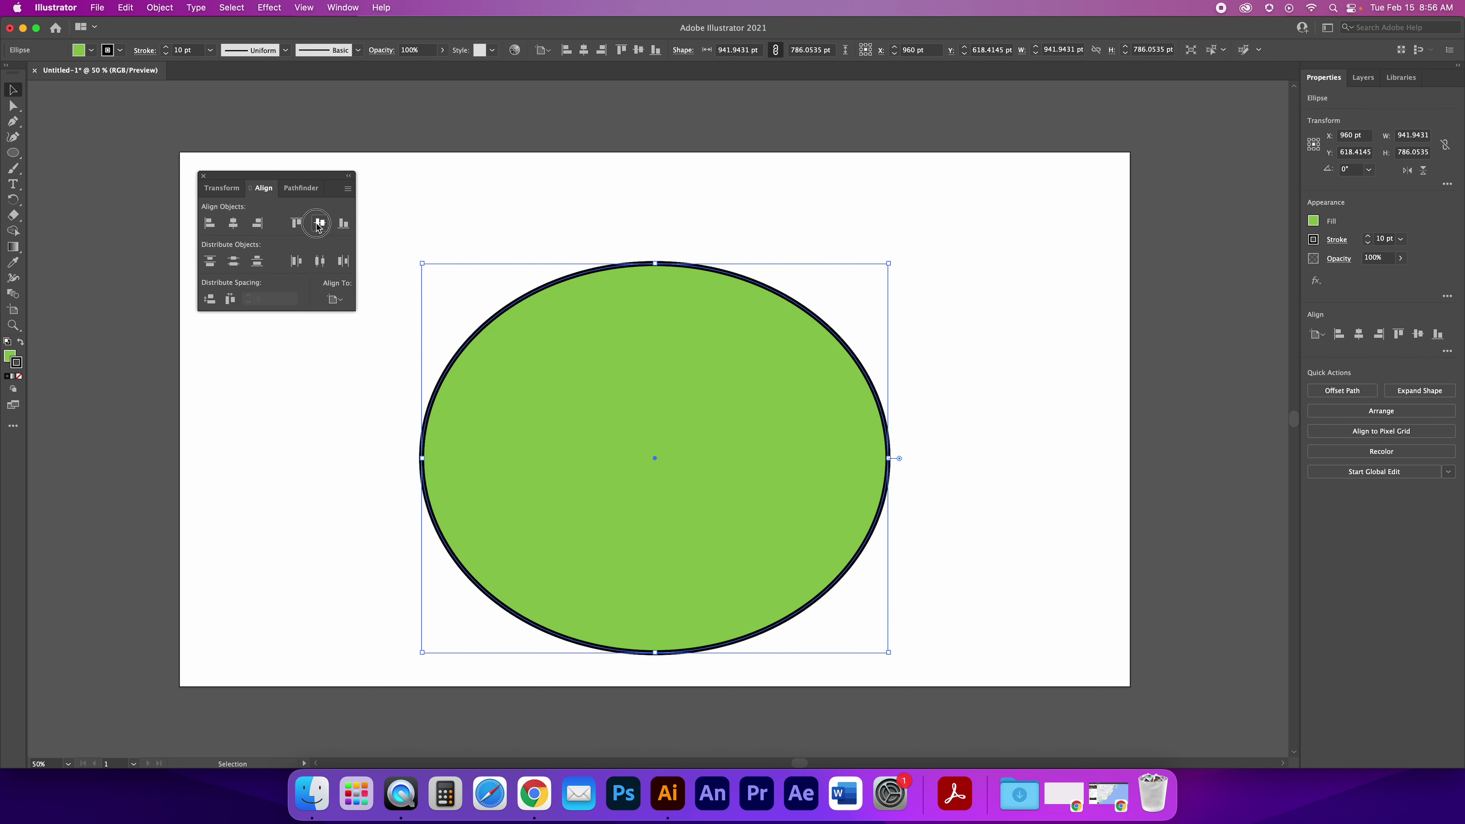
click(320, 223)
click(203, 176)
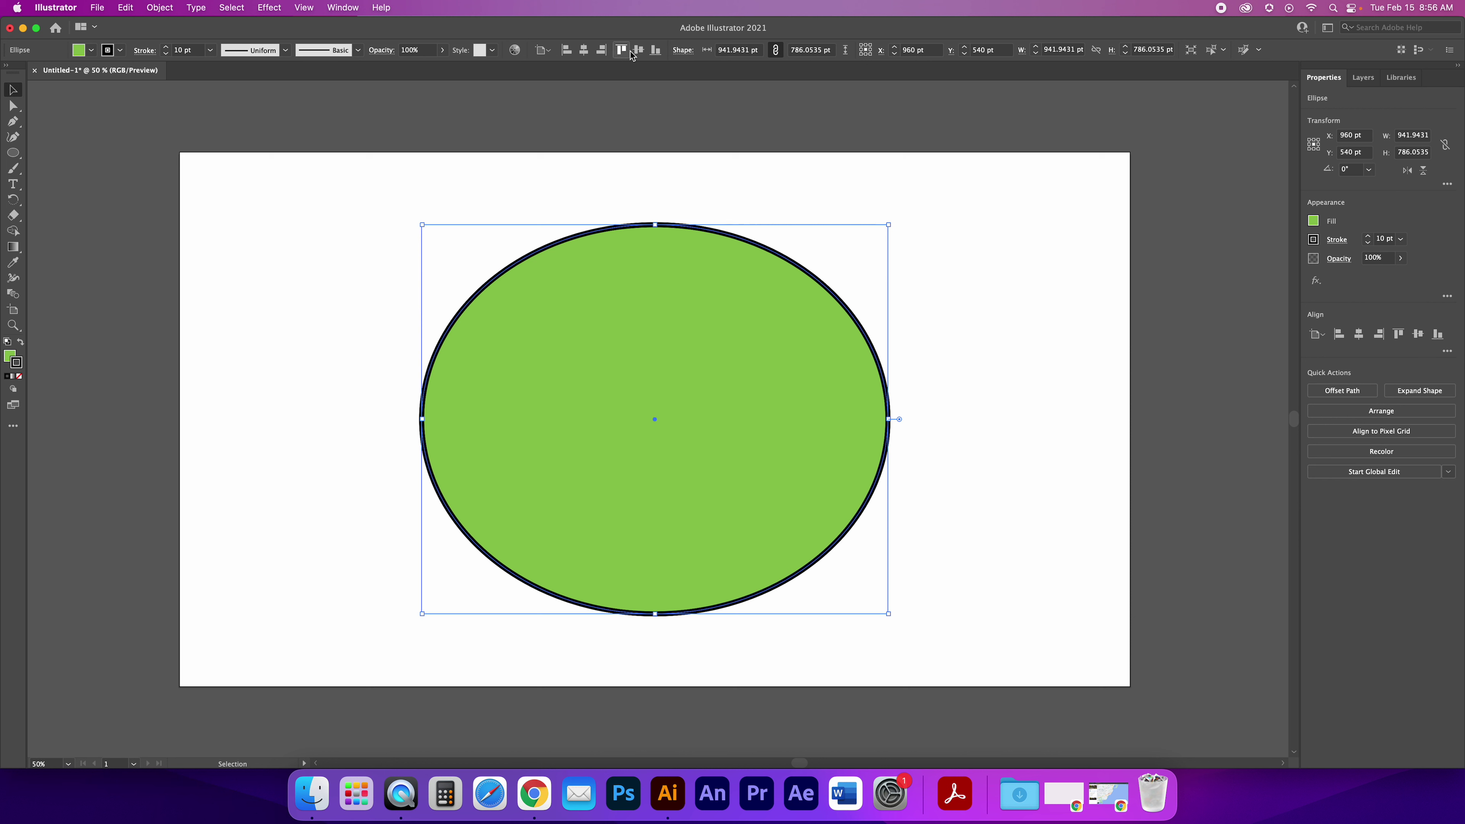
Move the ellipse toward the artboard's lower right, and centre it on the artboard again in both directions
click(573, 200)
drag(604, 294, 785, 334)
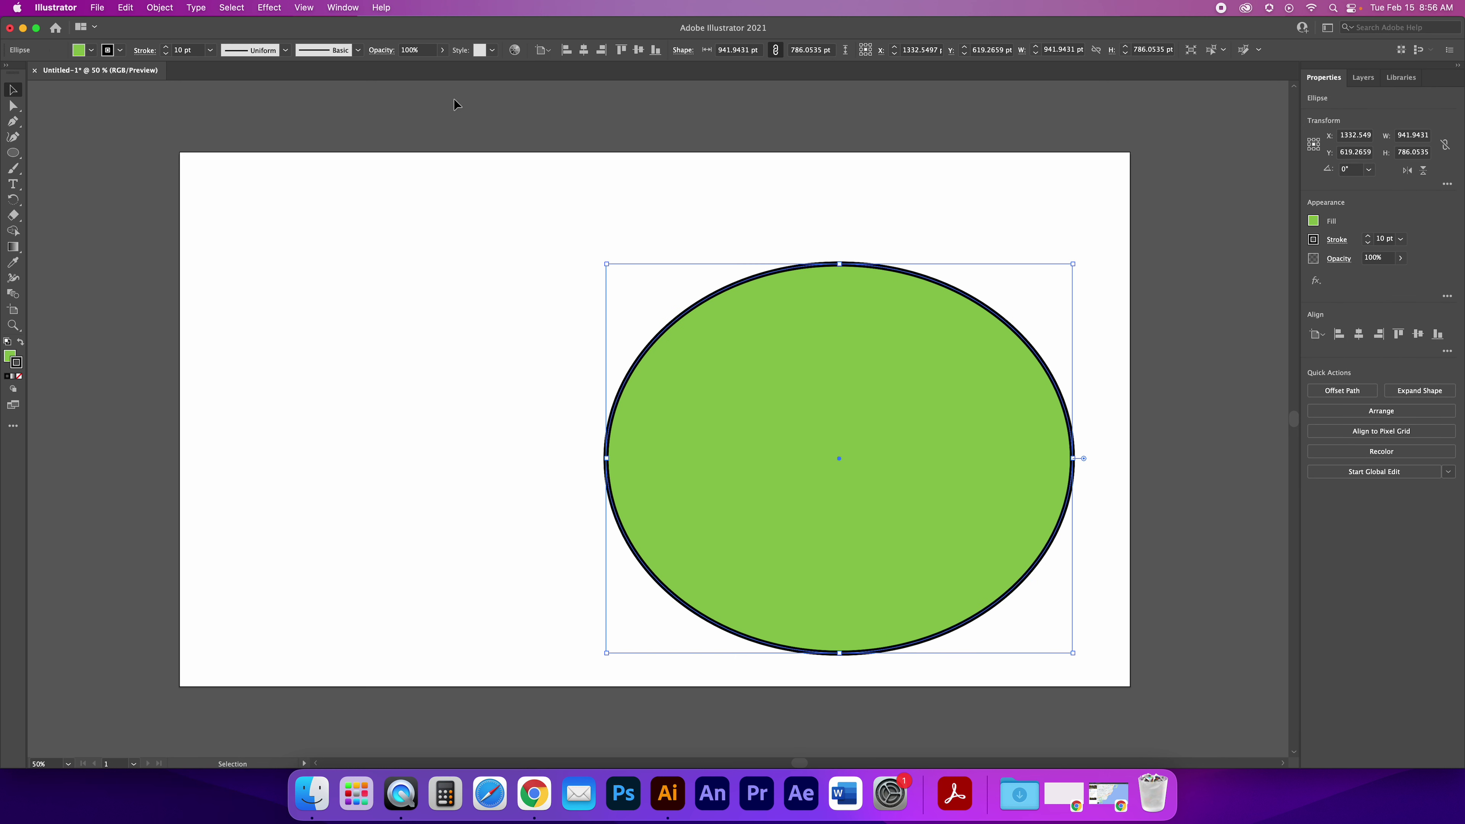
click(550, 54)
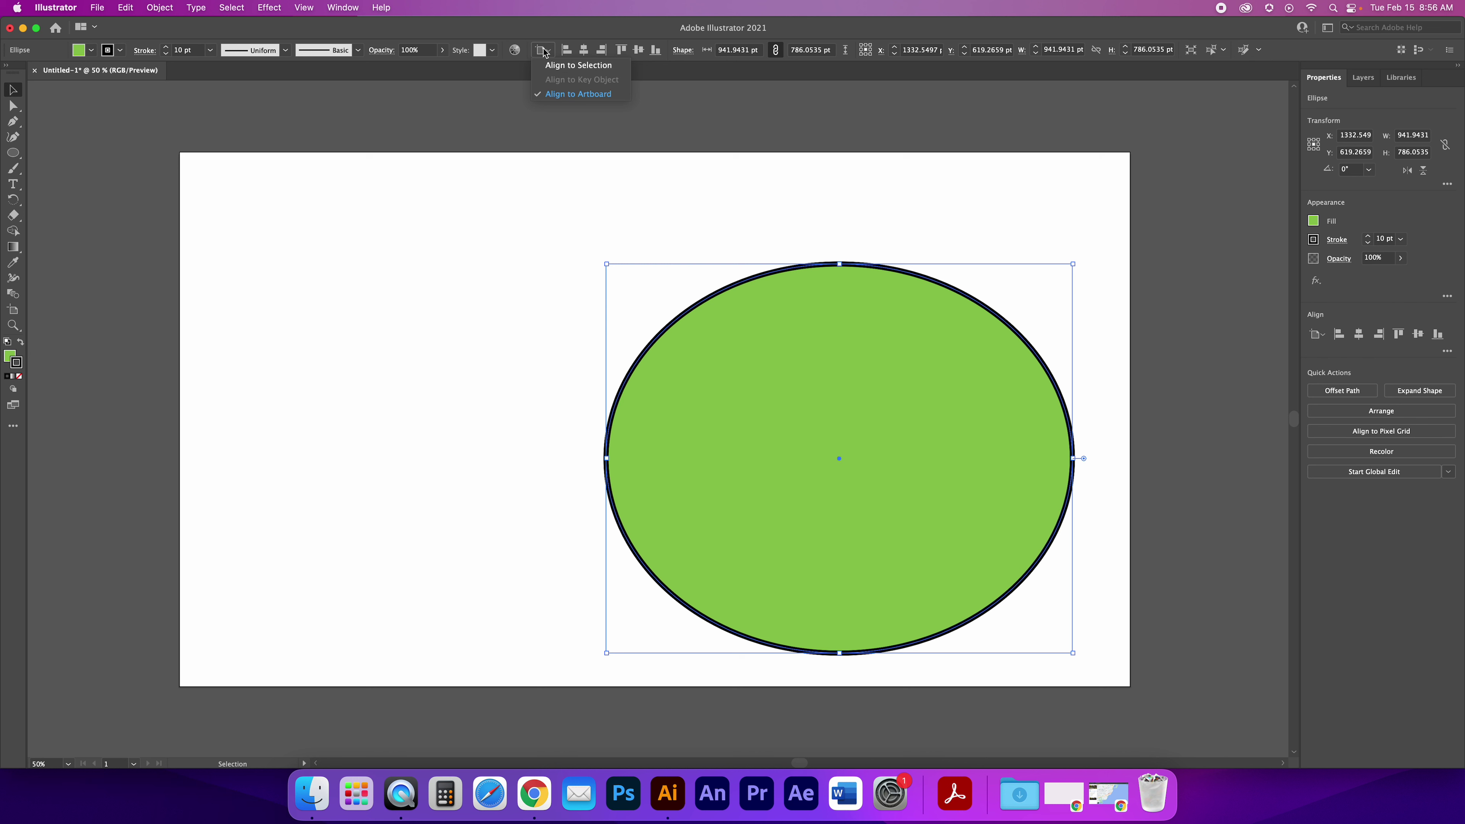
click(601, 50)
click(584, 49)
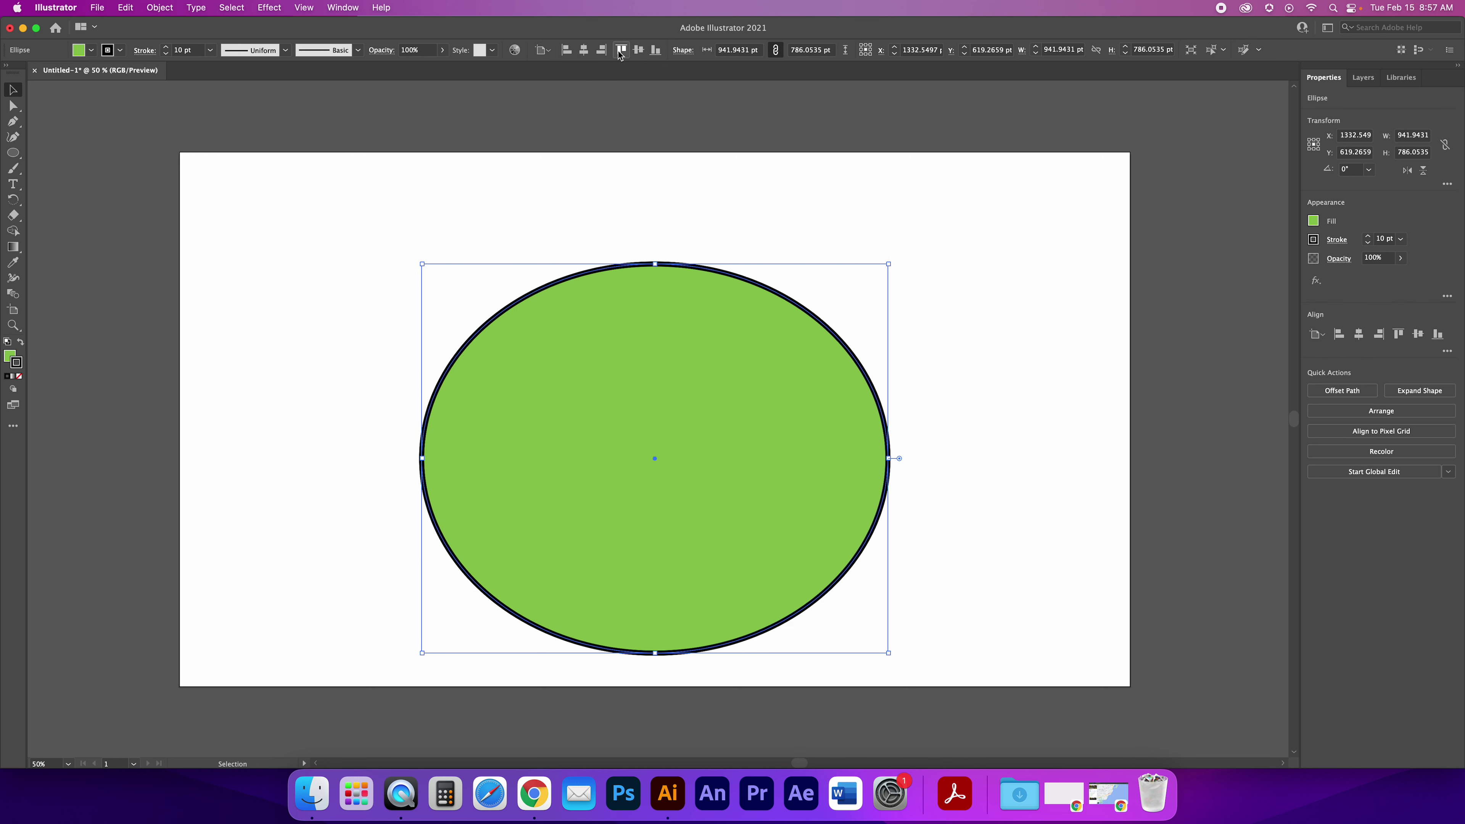
click(638, 50)
click(622, 193)
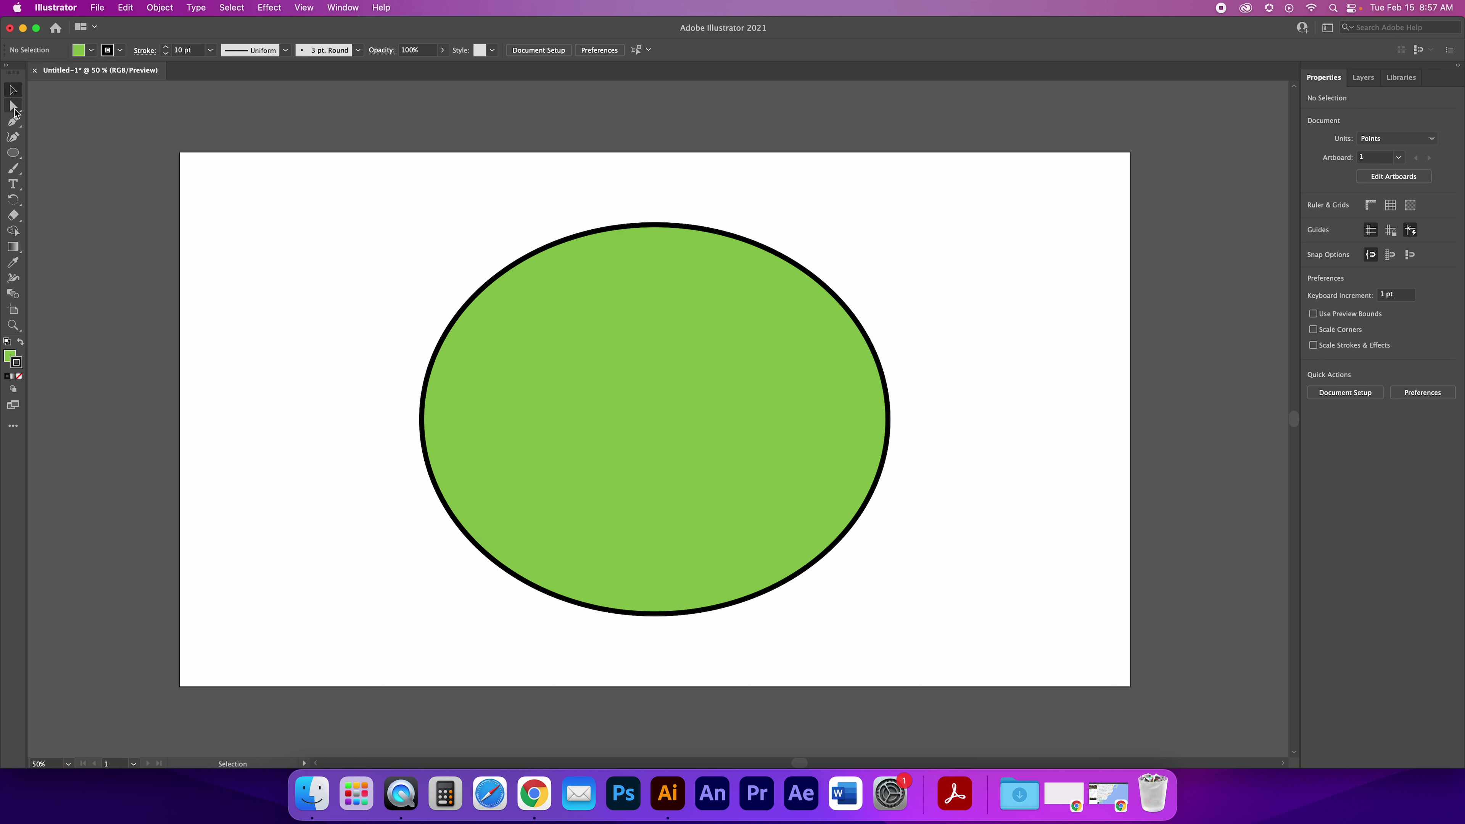
Draw a square about 176 pt wide in the artboard's upper-left corner and pull its upper-right anchor point outward
drag(13, 152, 58, 150)
drag(222, 216, 290, 279)
click(13, 96)
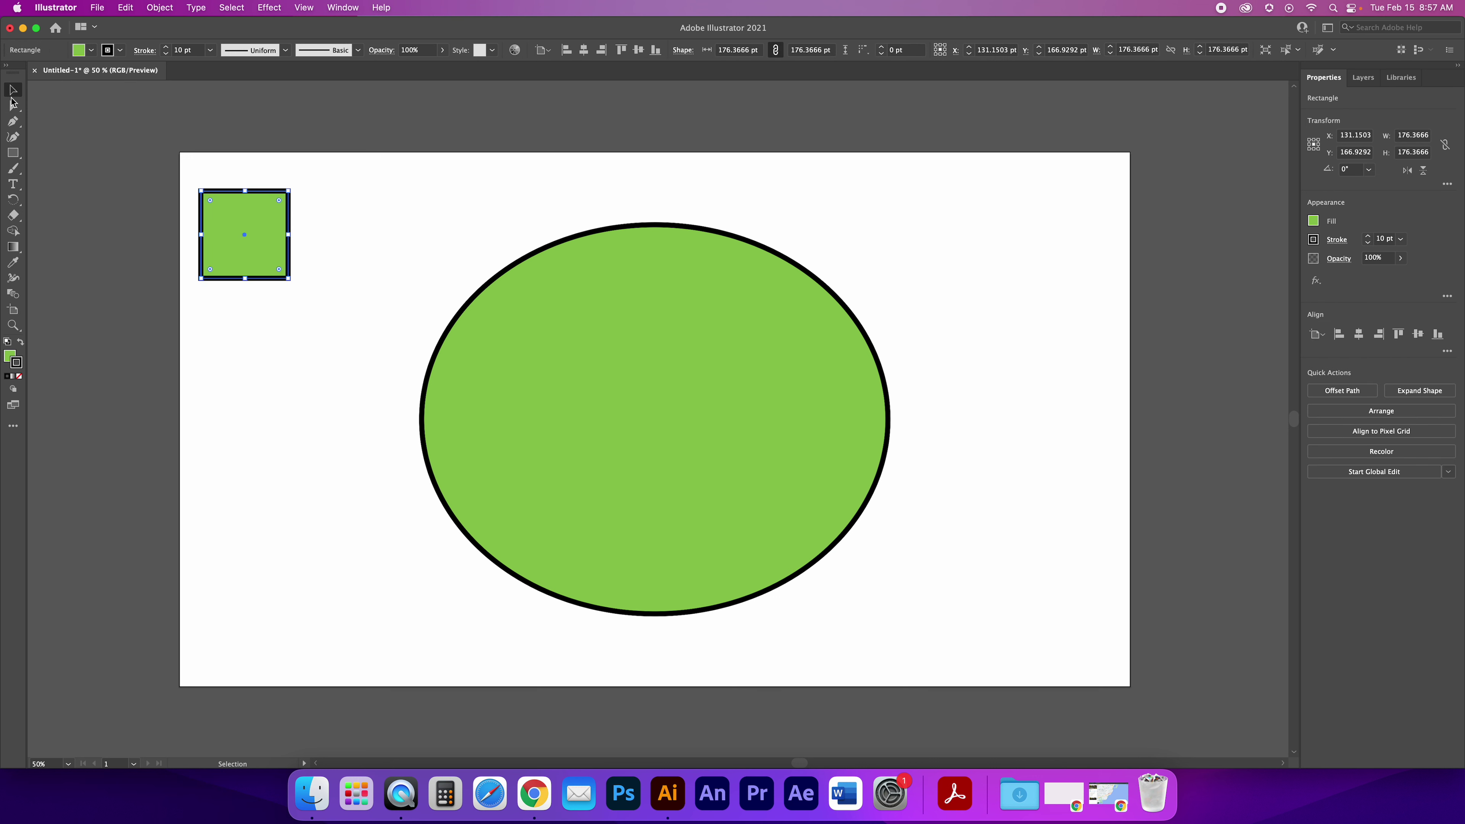
click(13, 103)
click(186, 178)
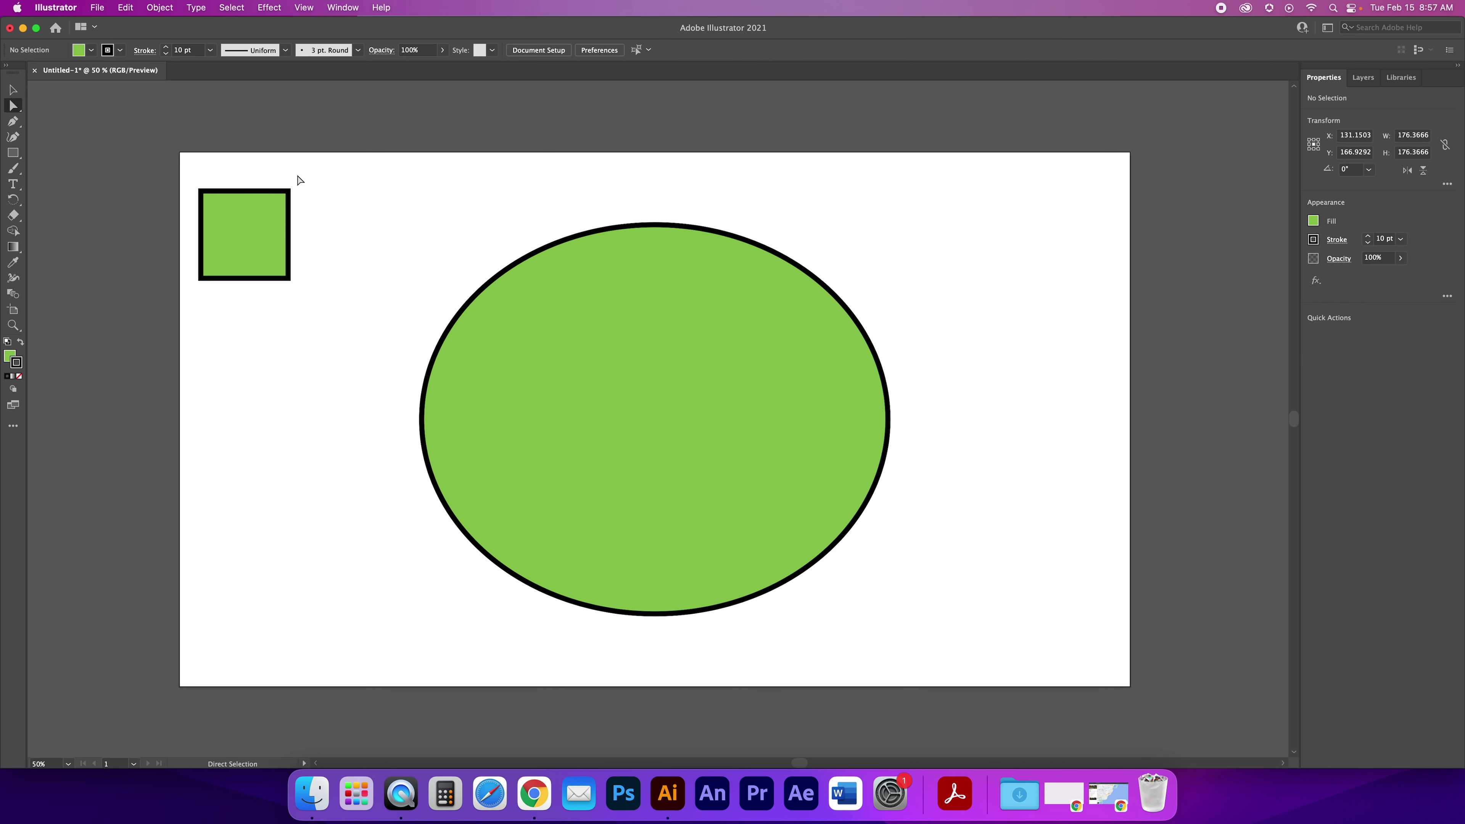
drag(289, 190, 318, 185)
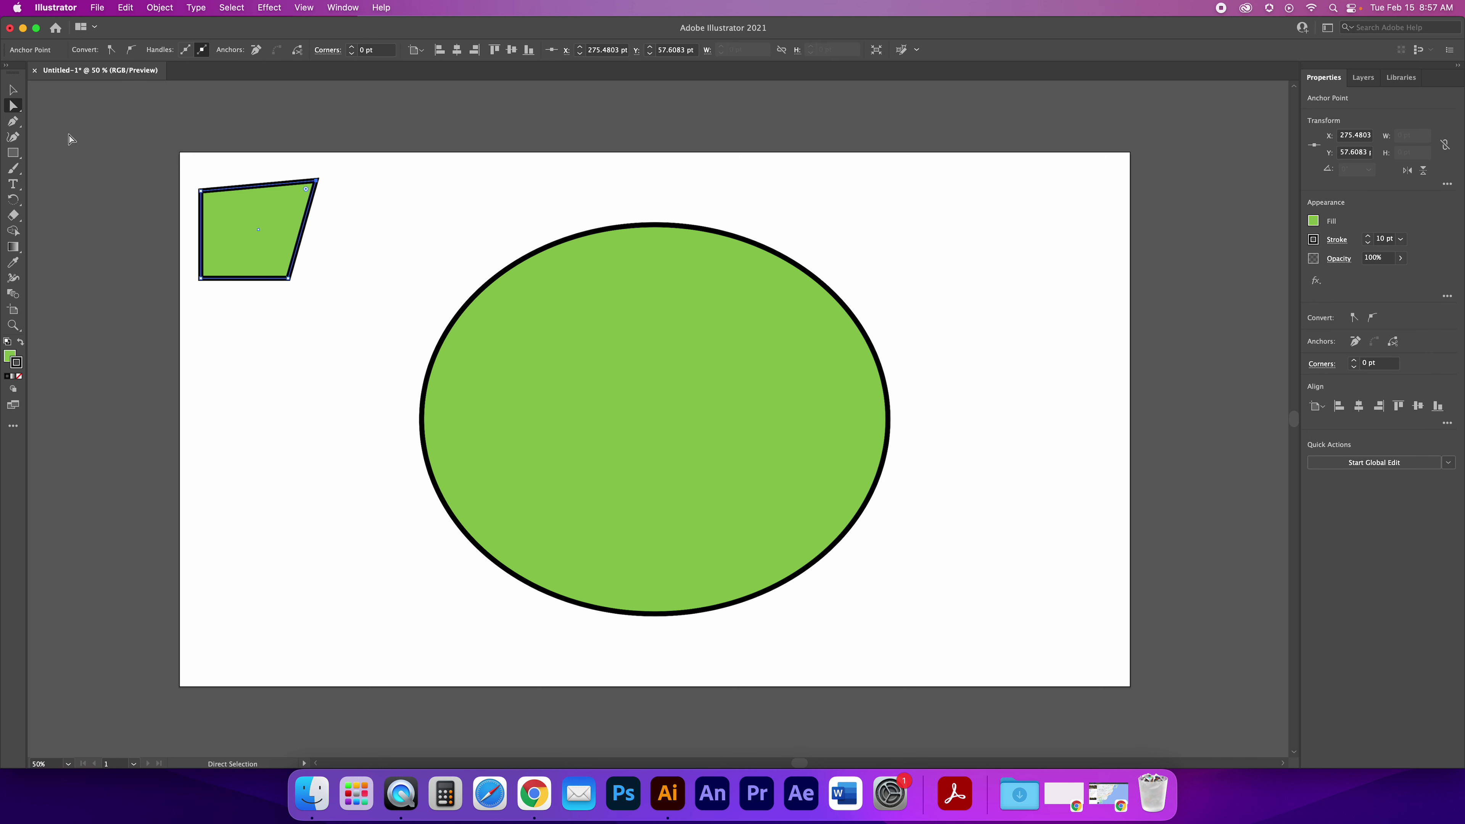
Draw a hexagon below the distorted square, shift it onto the artboard and distort it by moving individual anchor points
drag(13, 152, 46, 190)
drag(219, 363, 259, 423)
click(12, 106)
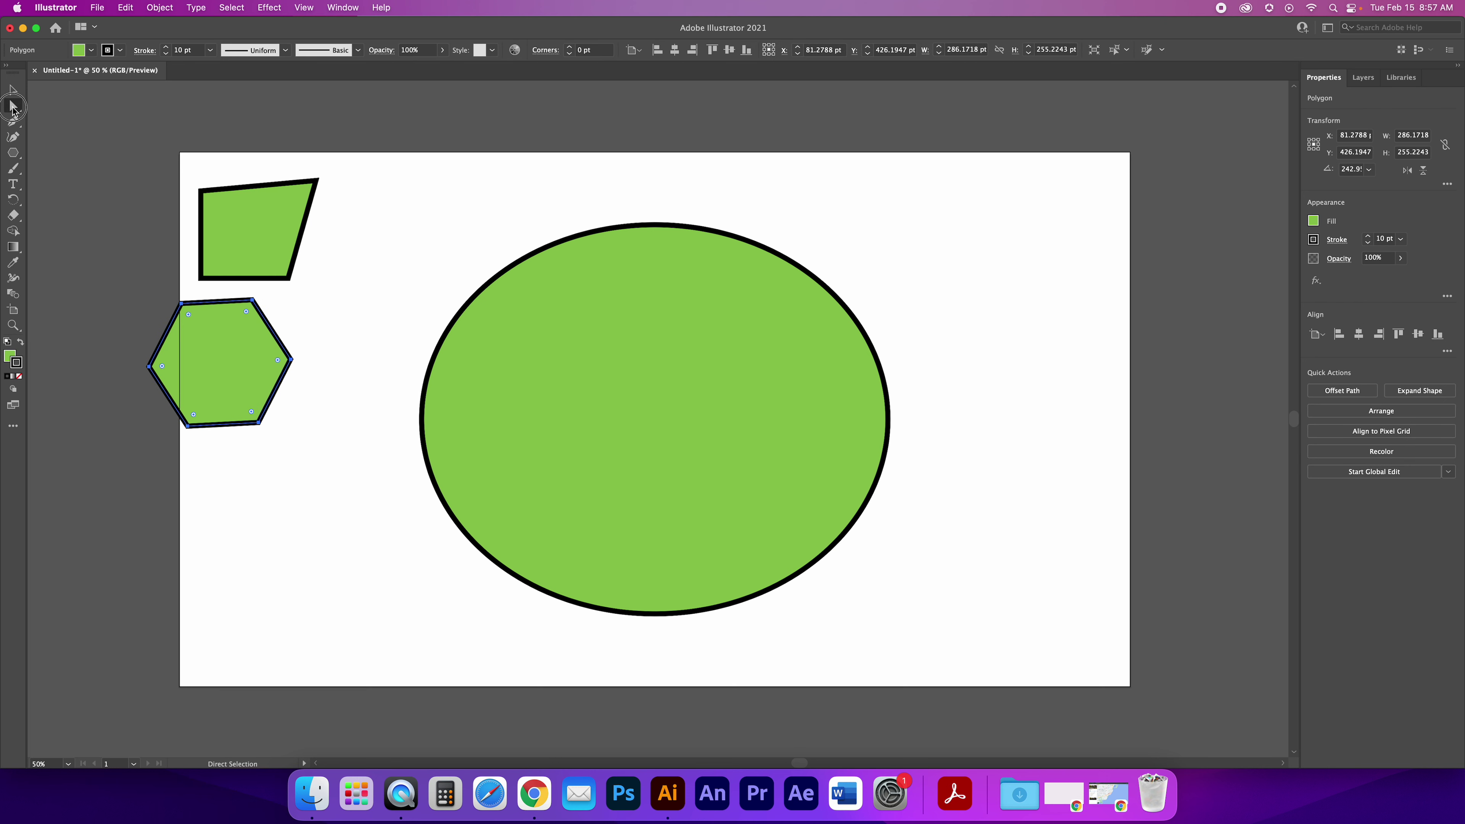
drag(198, 353, 262, 380)
click(287, 311)
click(317, 328)
drag(301, 330, 319, 281)
drag(324, 420, 337, 447)
Delete the distorted hexagon and the distorted square, leaving only the large ellipse
click(300, 401)
key(Delete)
click(238, 253)
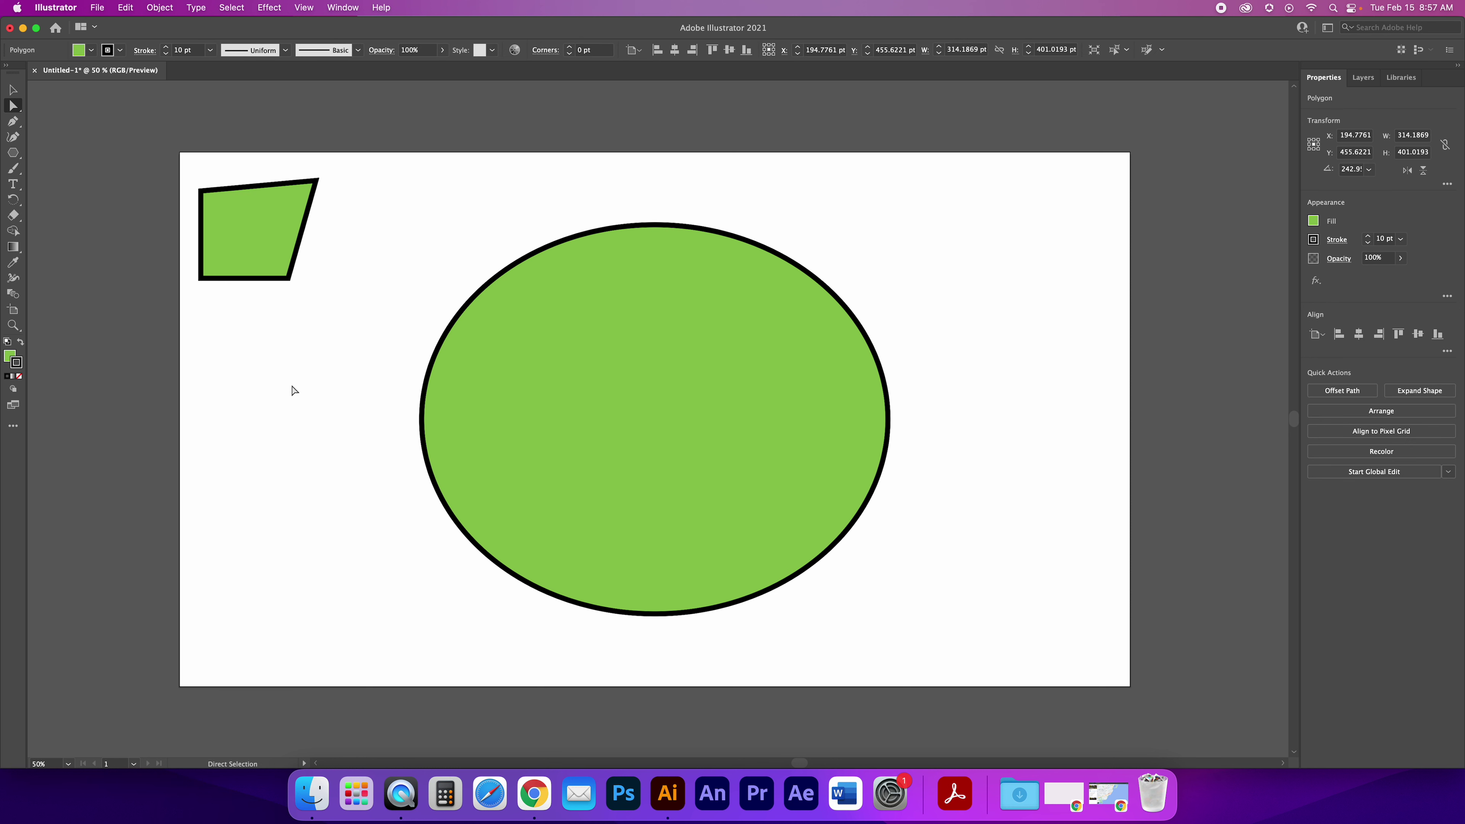
key(Delete)
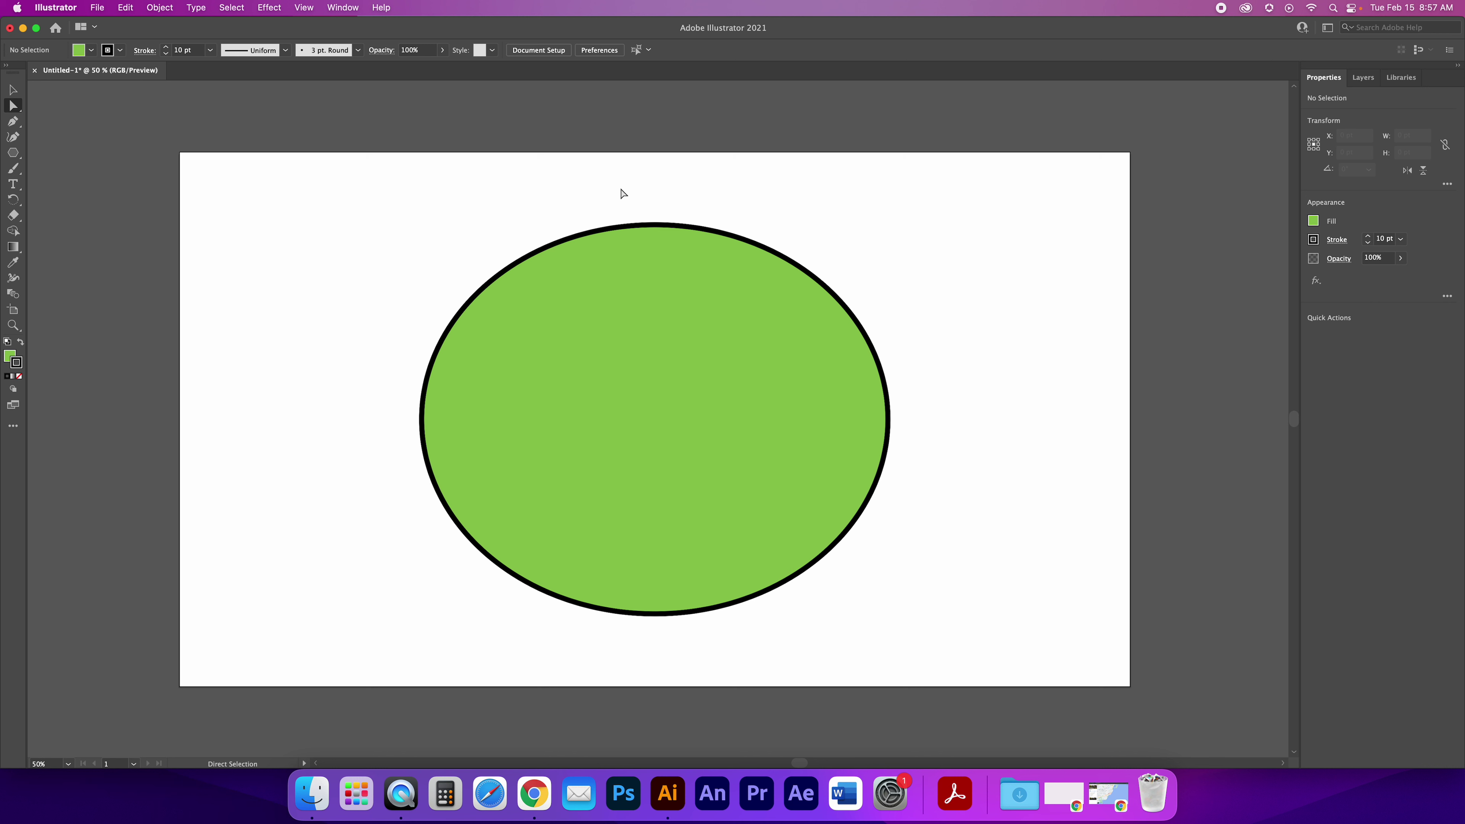
Examine the ellipse's top anchor point and handles with Direct Selection, compared with selecting the whole shape with the Selection tool
click(631, 227)
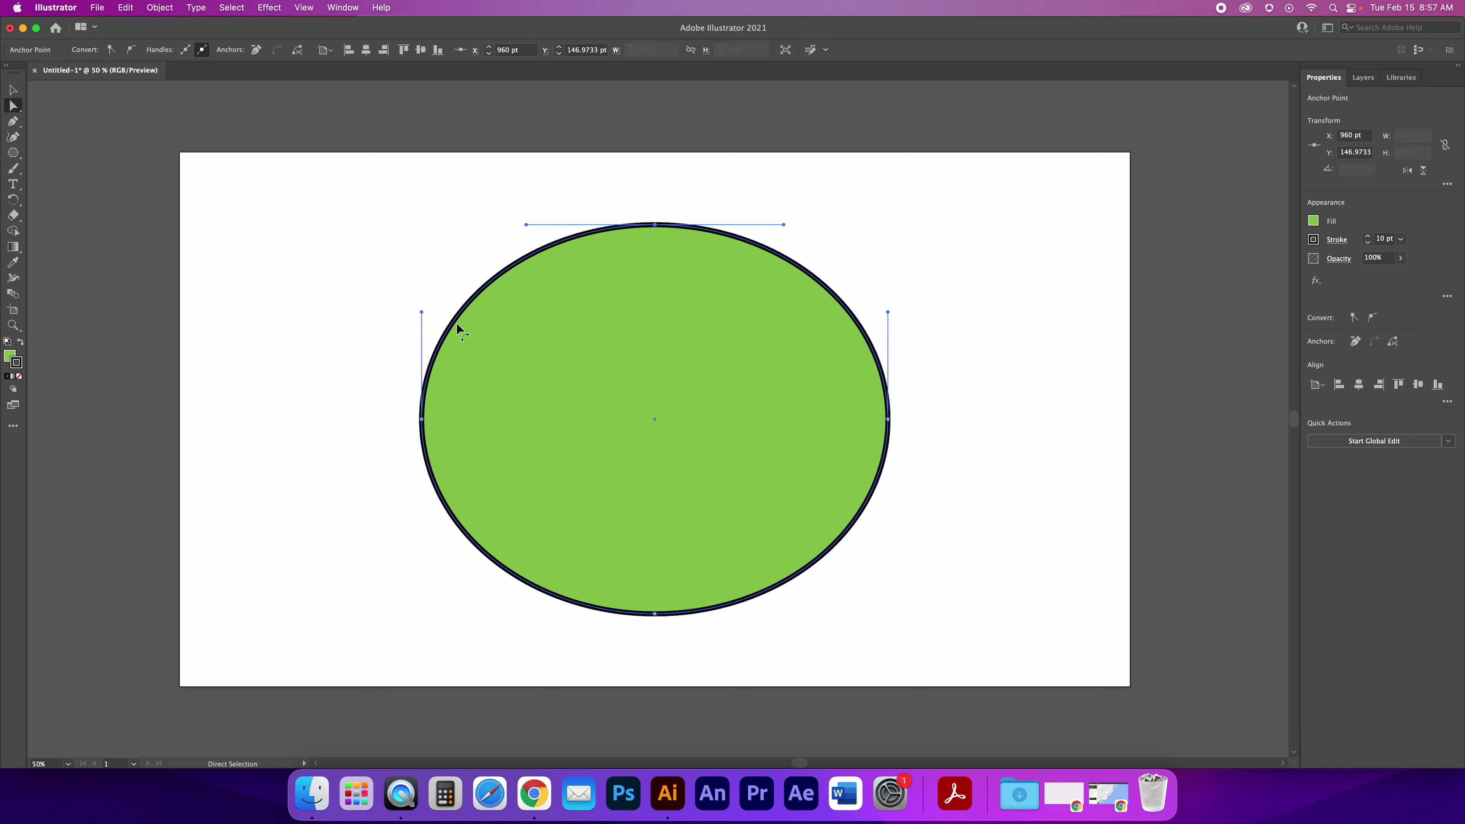
click(664, 186)
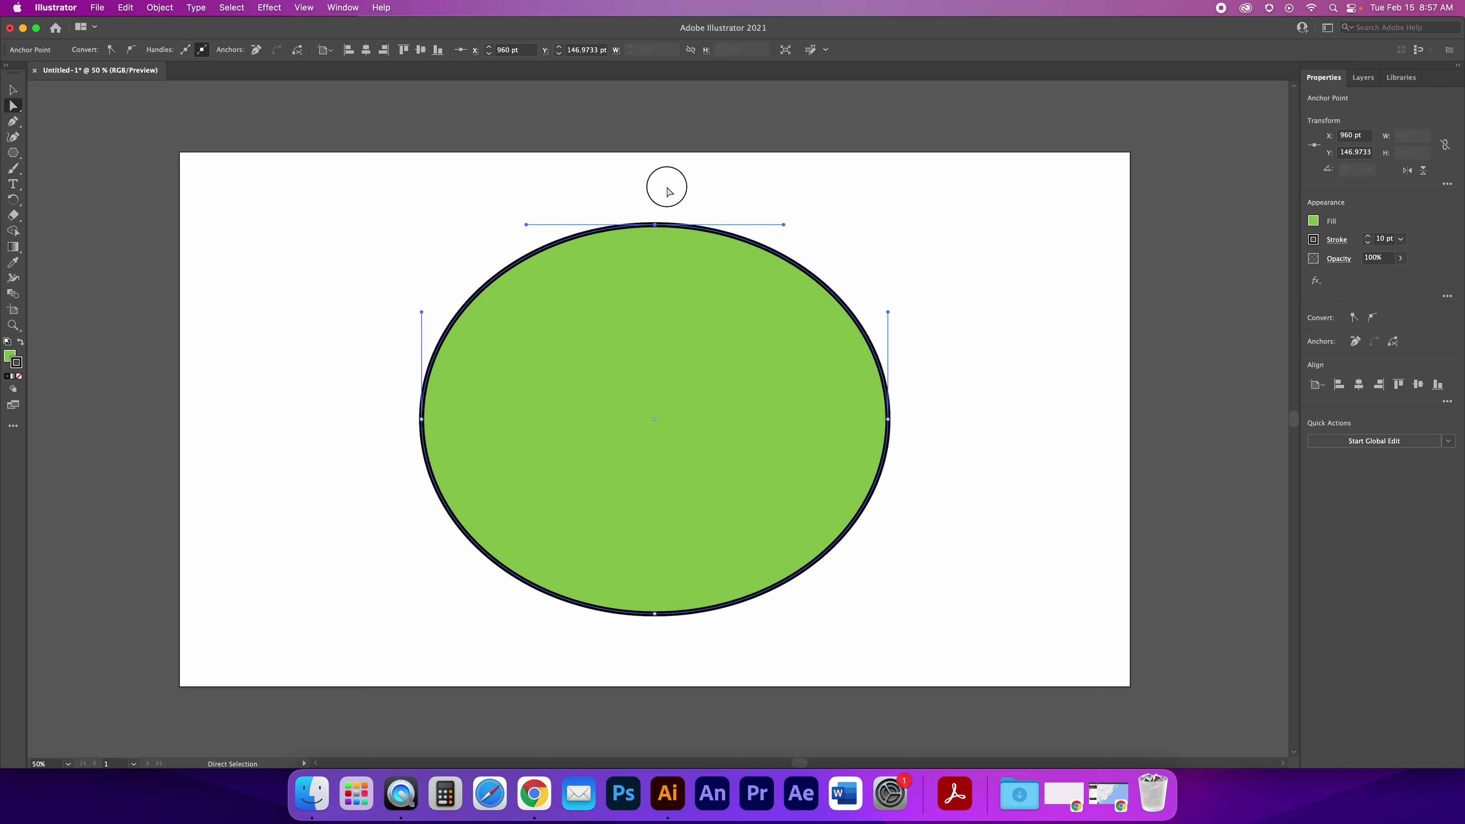
click(655, 226)
click(13, 89)
click(249, 184)
click(651, 321)
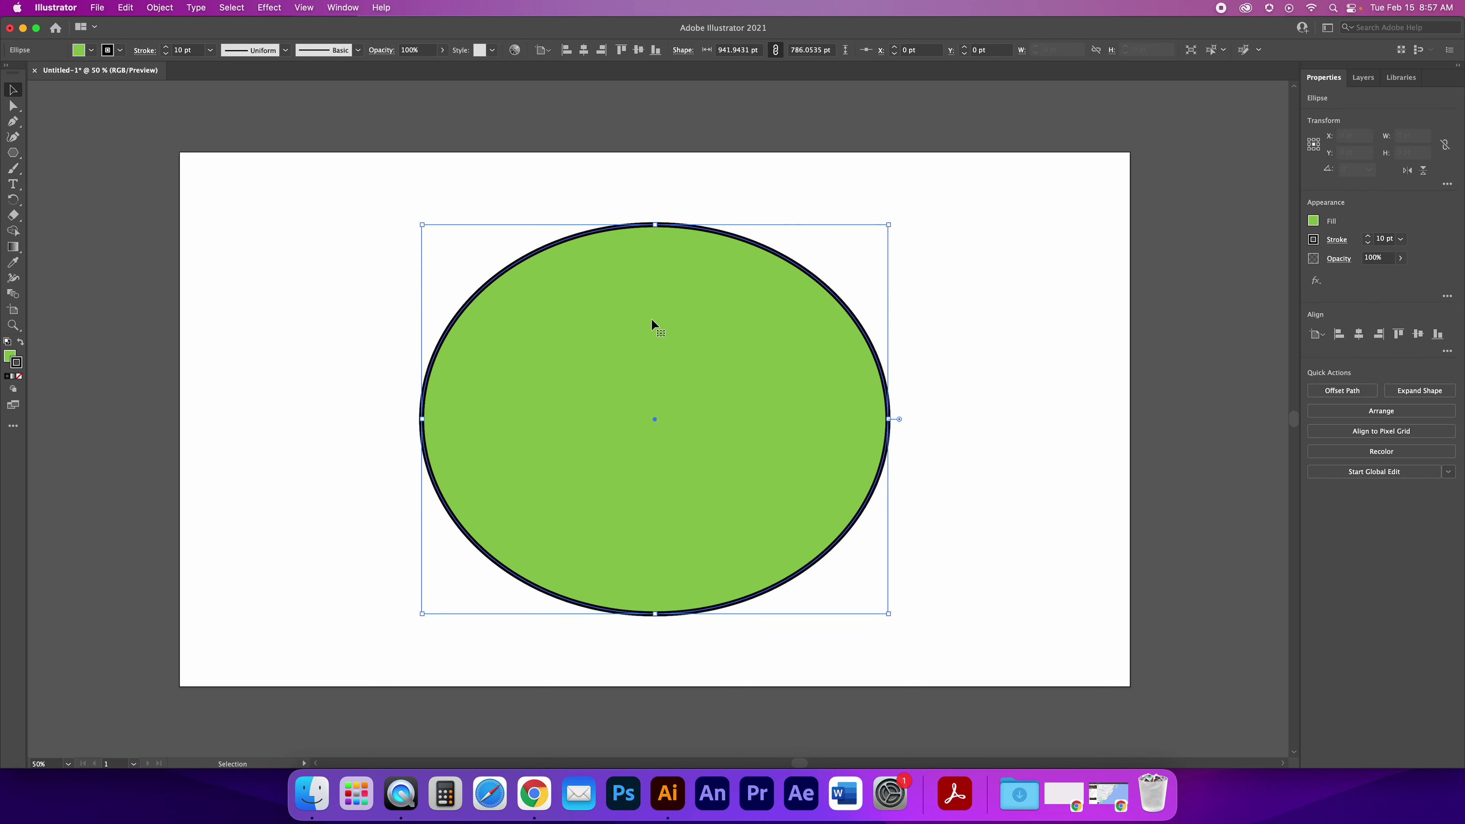
click(13, 107)
click(651, 200)
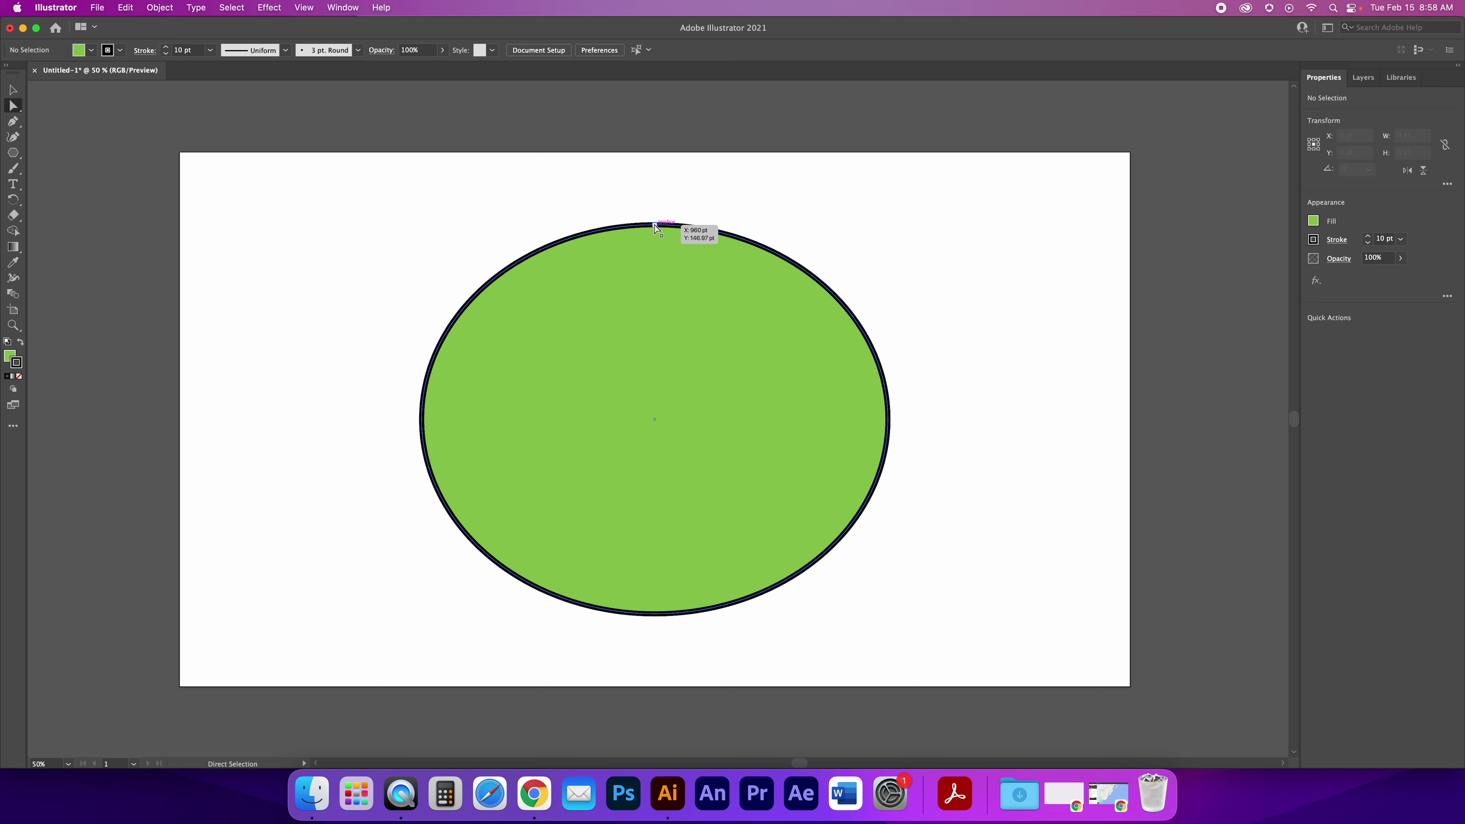
Try pulling the upper handle of the ellipse's left anchor point outward with Direct Selection, and undo it
click(422, 421)
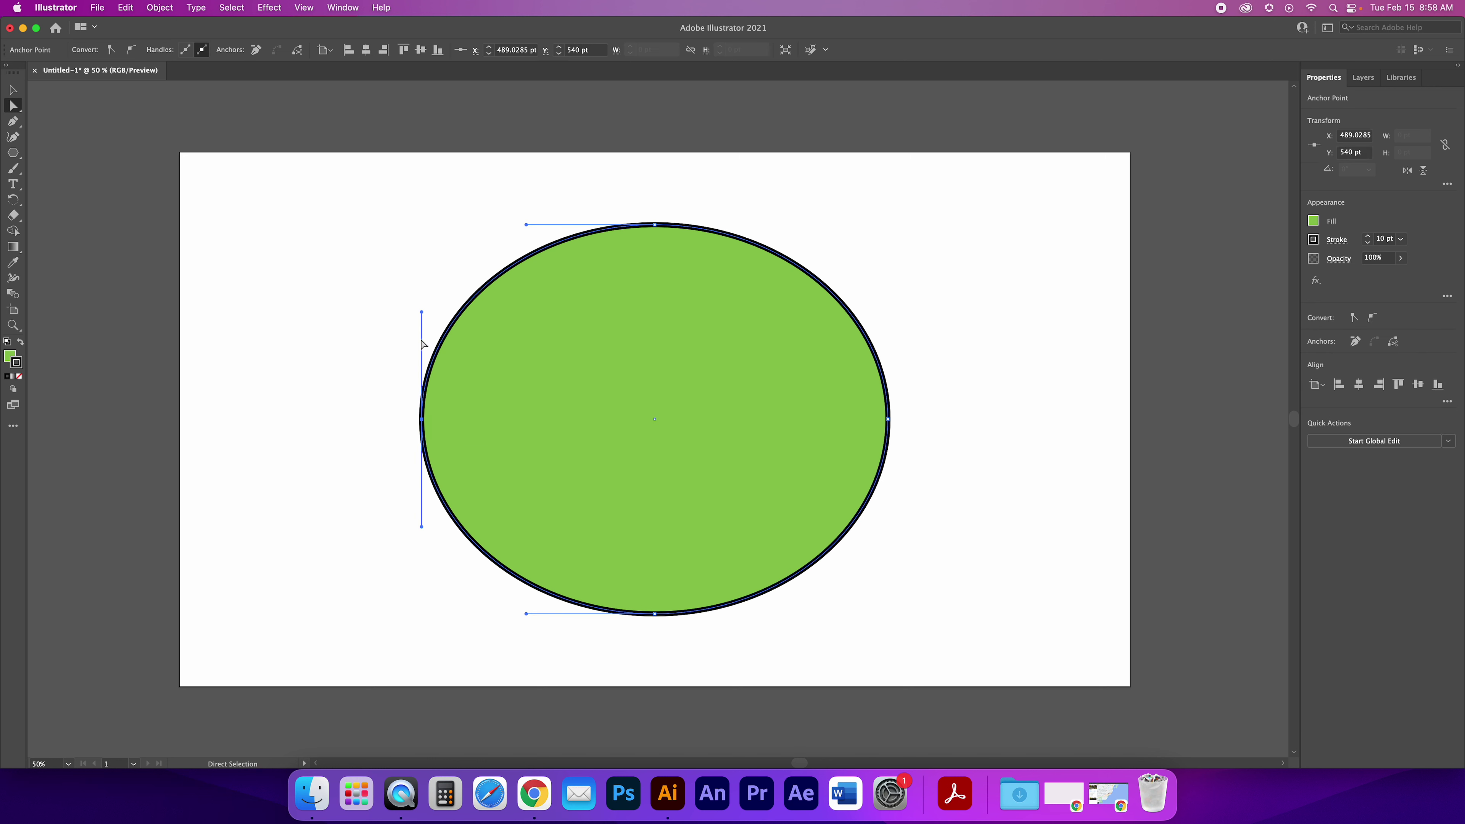
mouse_move(424, 315)
mouse_down()
mouse_move(360, 321)
mouse_move(472, 329)
mouse_move(425, 285)
mouse_move(423, 214)
mouse_move(415, 419)
mouse_move(415, 253)
mouse_move(367, 270)
mouse_move(285, 361)
mouse_move(186, 396)
mouse_move(334, 243)
mouse_move(541, 338)
mouse_move(491, 453)
mouse_move(615, 433)
mouse_move(802, 439)
mouse_move(599, 442)
mouse_move(465, 419)
mouse_move(415, 370)
mouse_move(429, 186)
mouse_move(411, 321)
mouse_up()
key(ctrl+z)
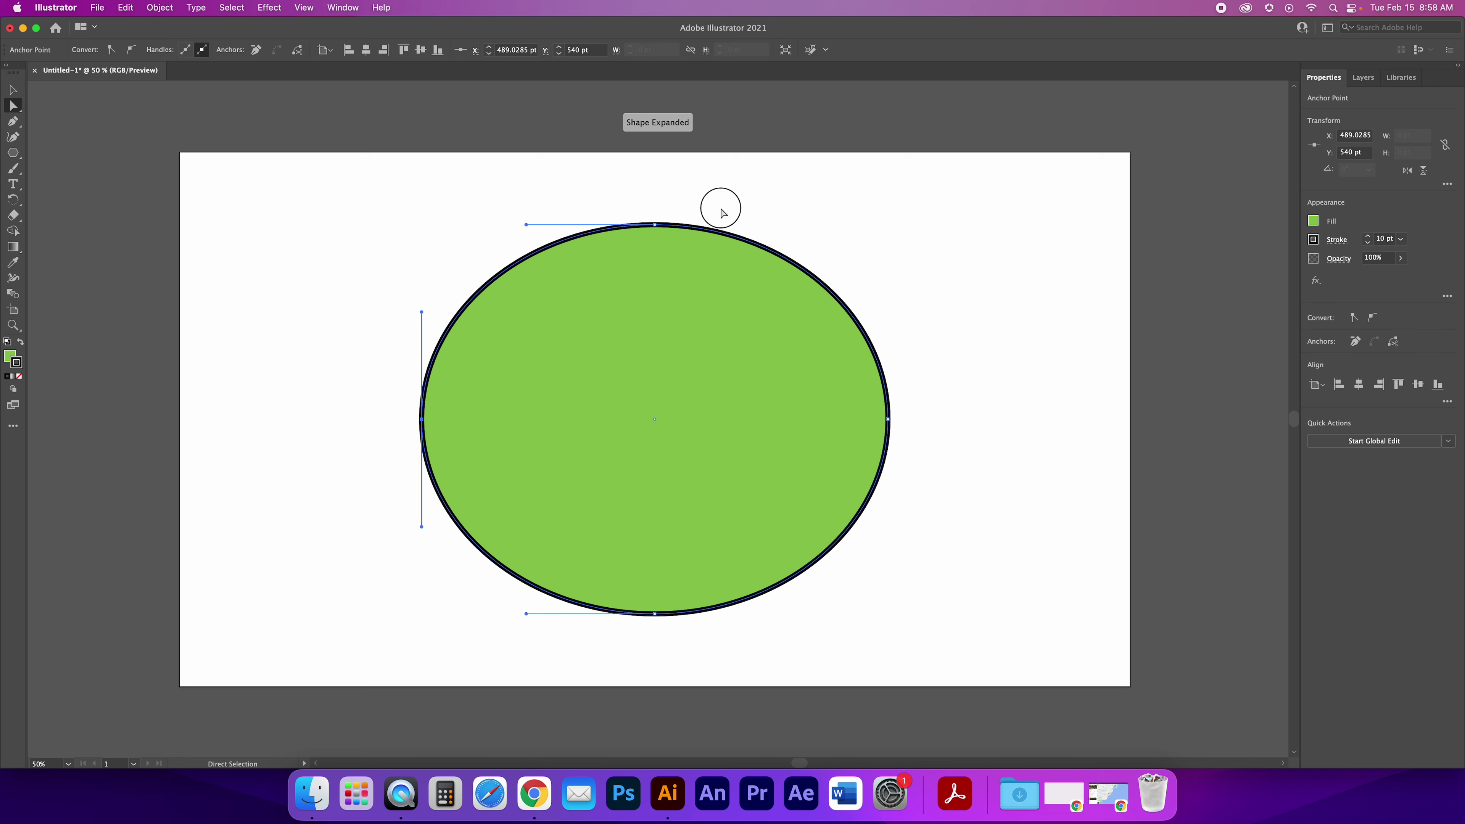
Distort the ellipse's upper-left quarter by pulling the handles of its top and left anchor points far outside the shape
click(654, 224)
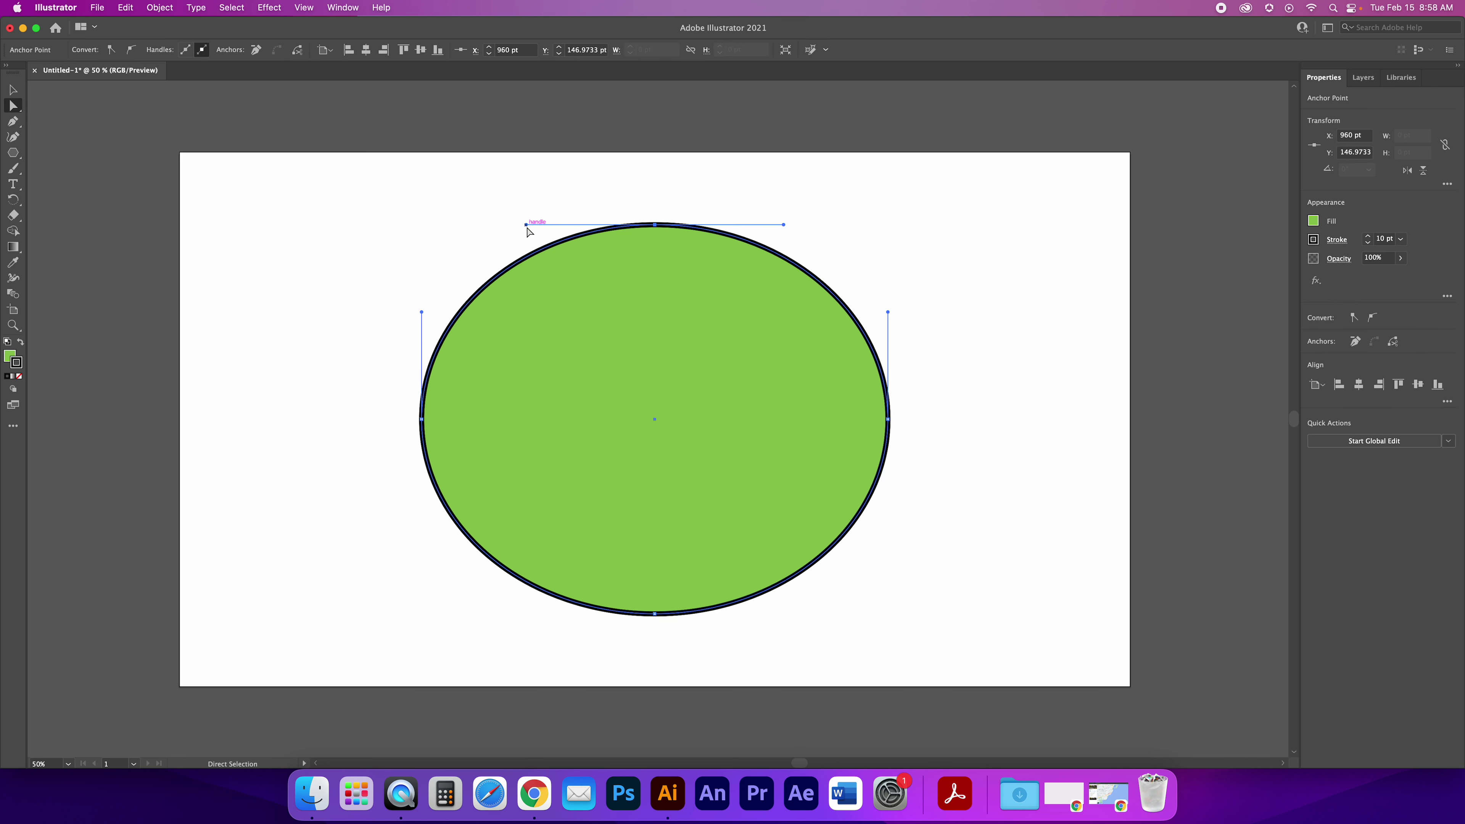
drag(527, 227, 447, 224)
click(461, 275)
drag(461, 274, 468, 275)
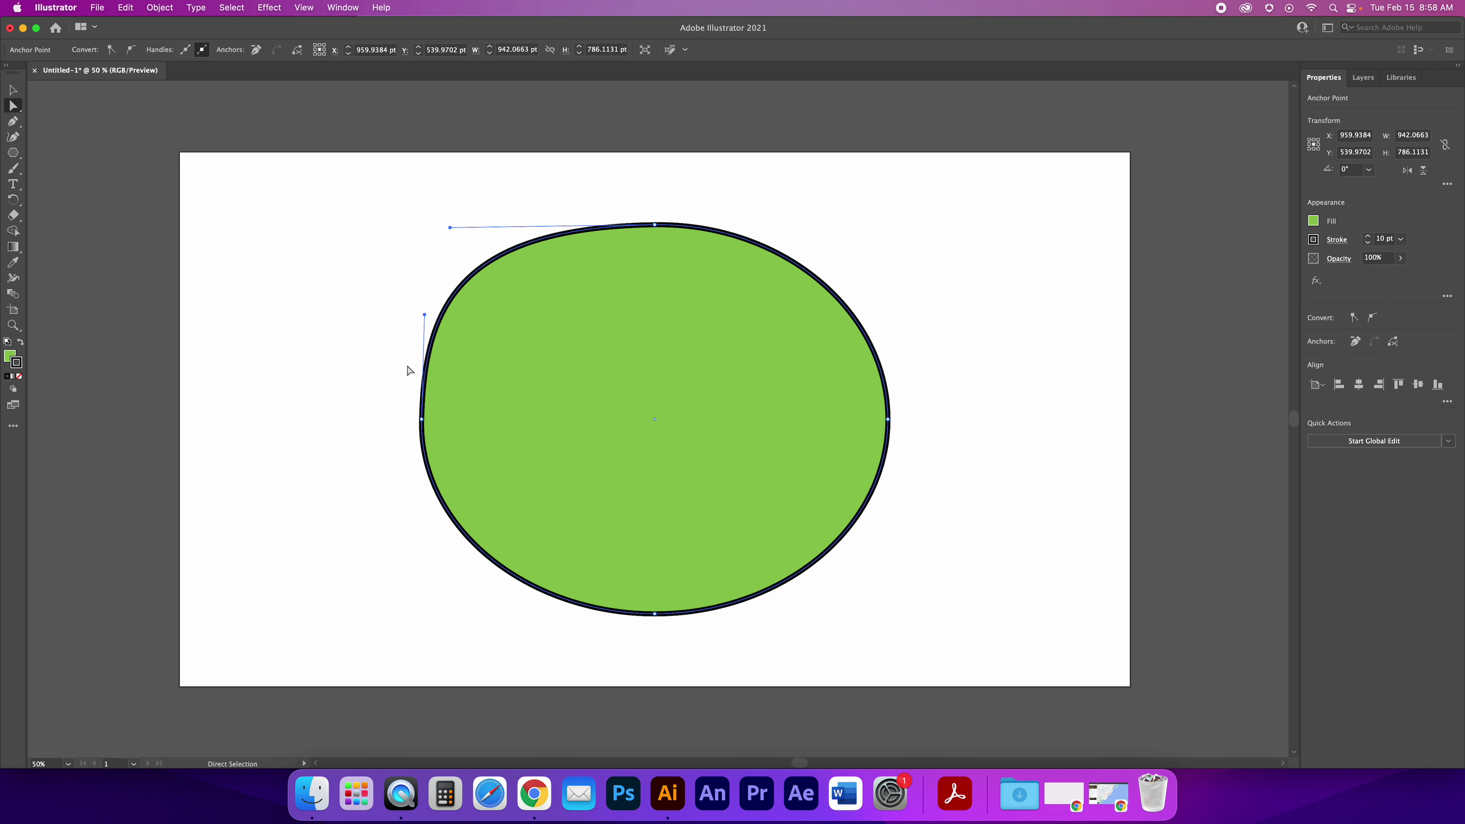
drag(452, 227, 422, 221)
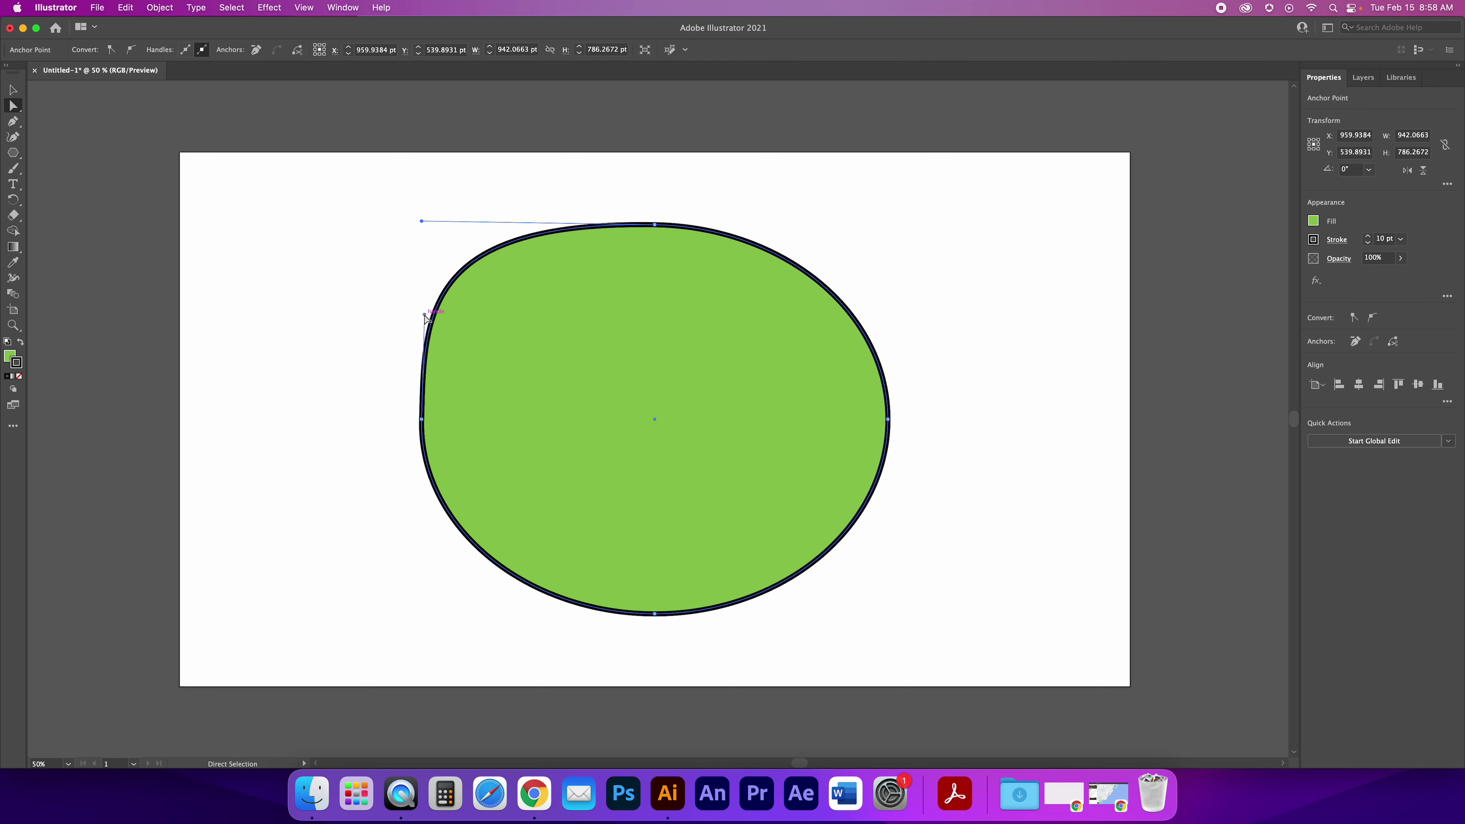
drag(425, 316, 425, 96)
drag(424, 269, 85, 315)
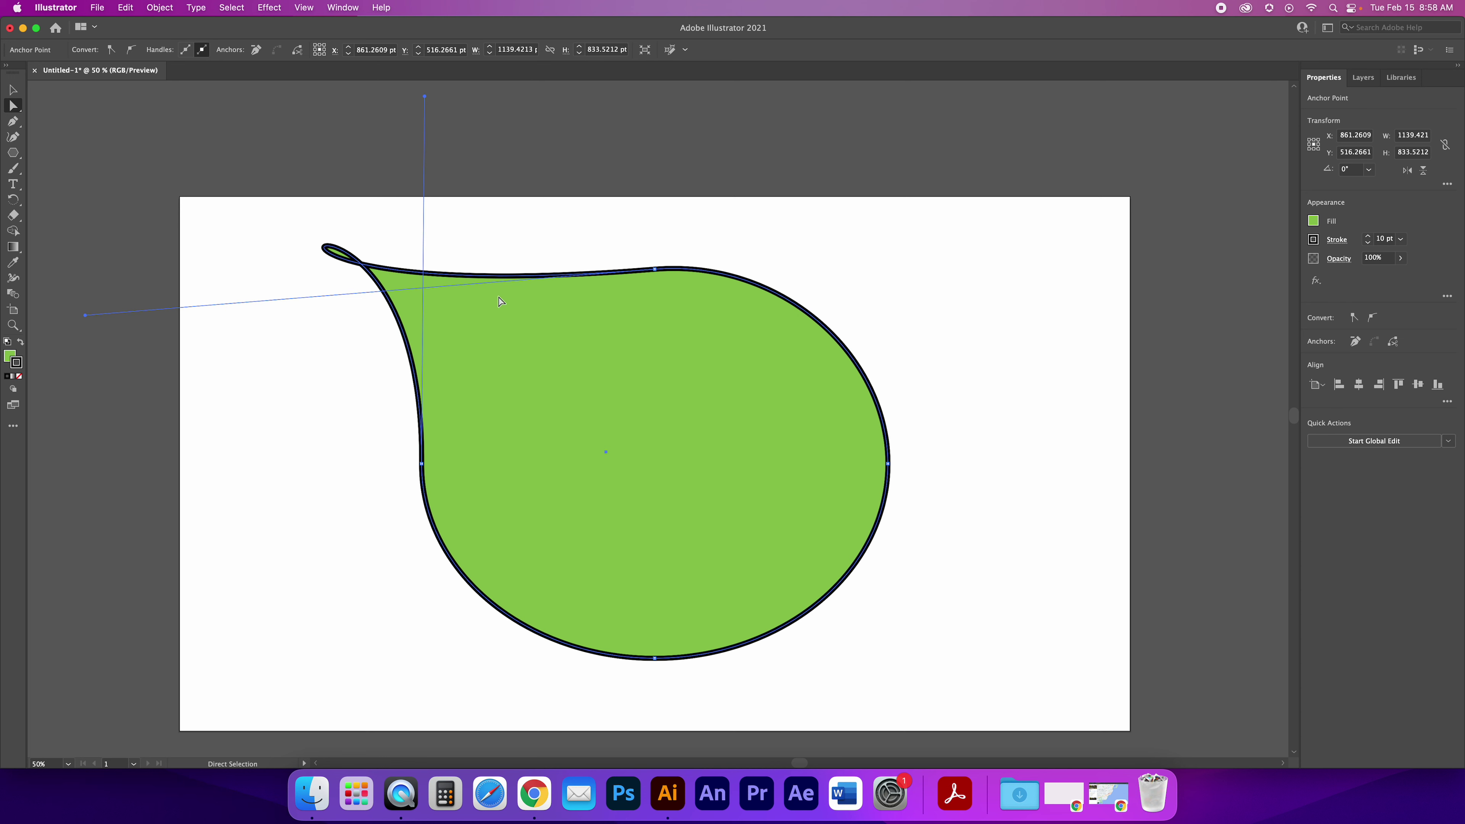
drag(426, 97, 588, 205)
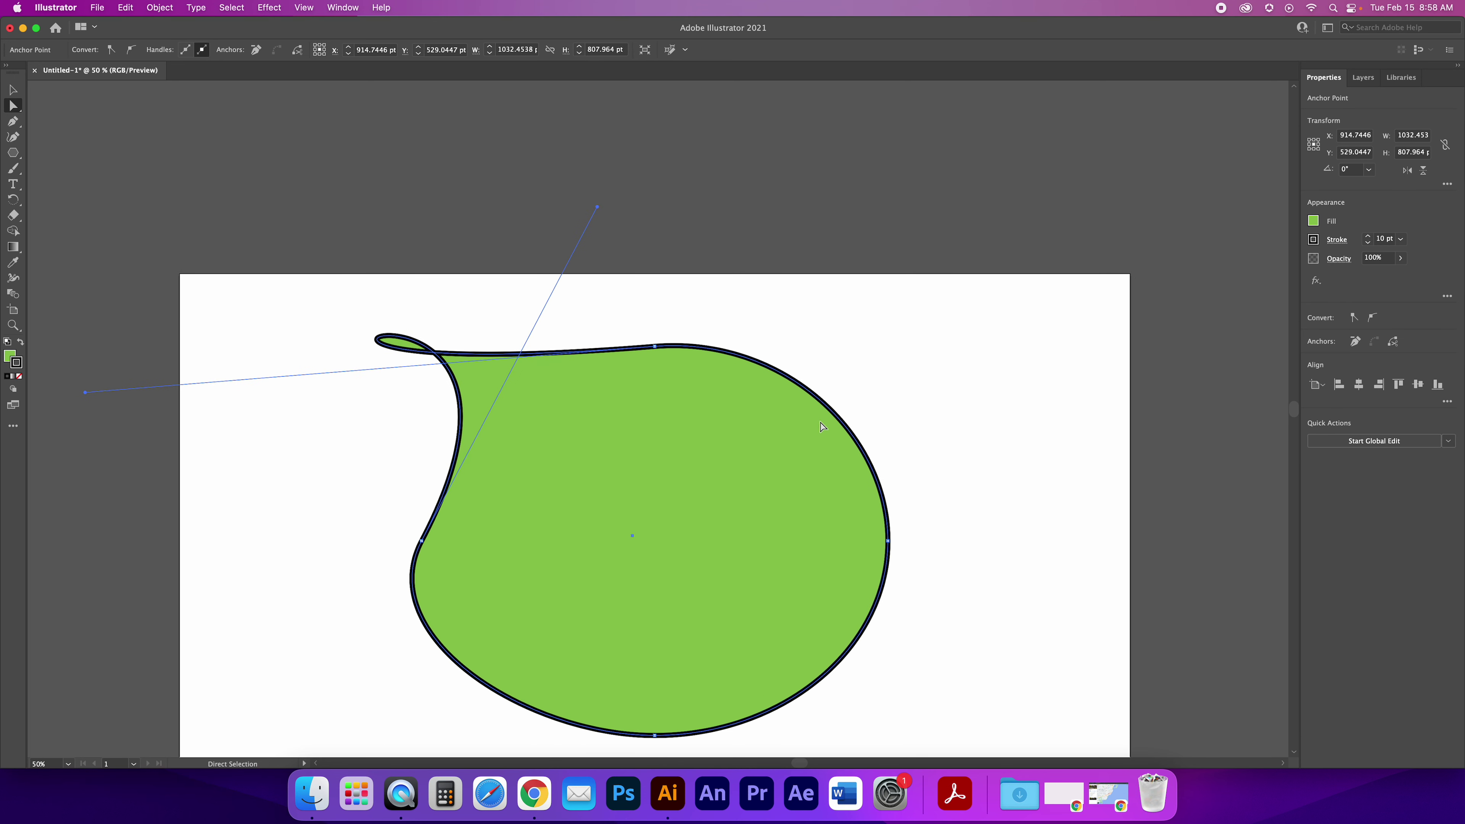
Undo the handle distortions until the large shape is a plain ellipse again
click(766, 331)
key(super+z)
key(super+z)
key(super+z)
key(super+z)
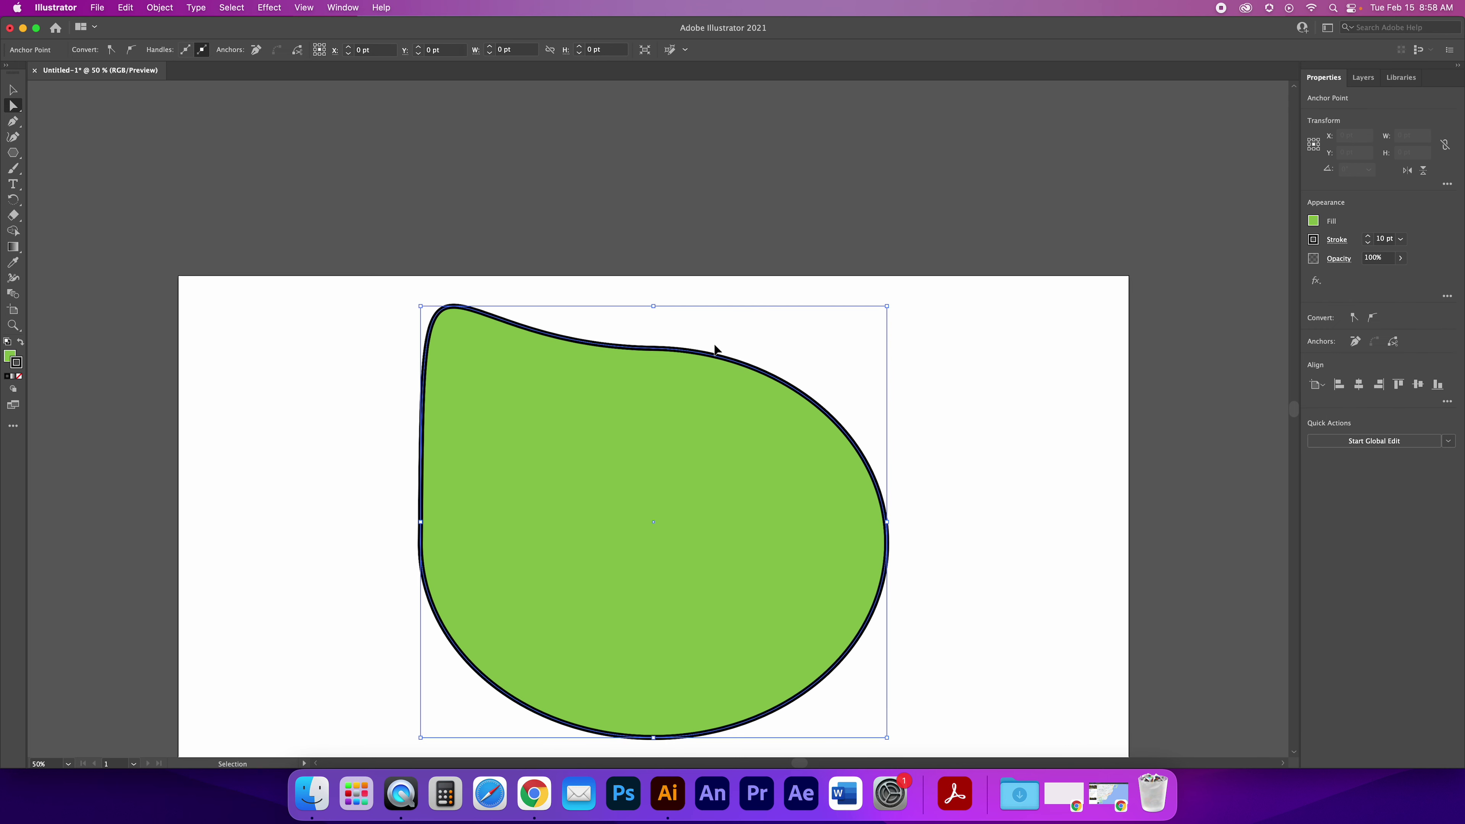
key(super+z)
key(super+z)
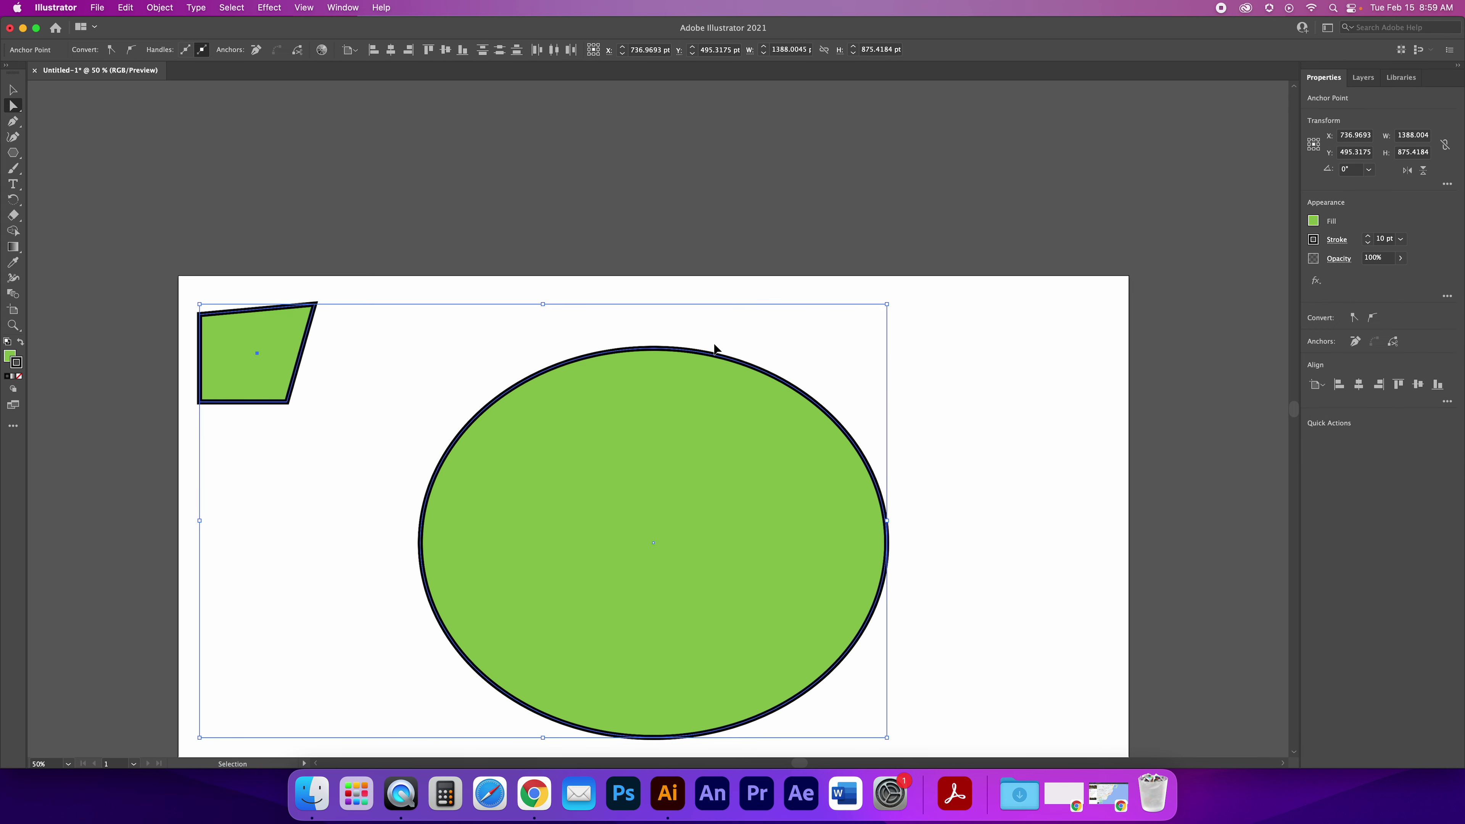
Delete the restored distorted square in the artboard's upper-left corner
click(288, 344)
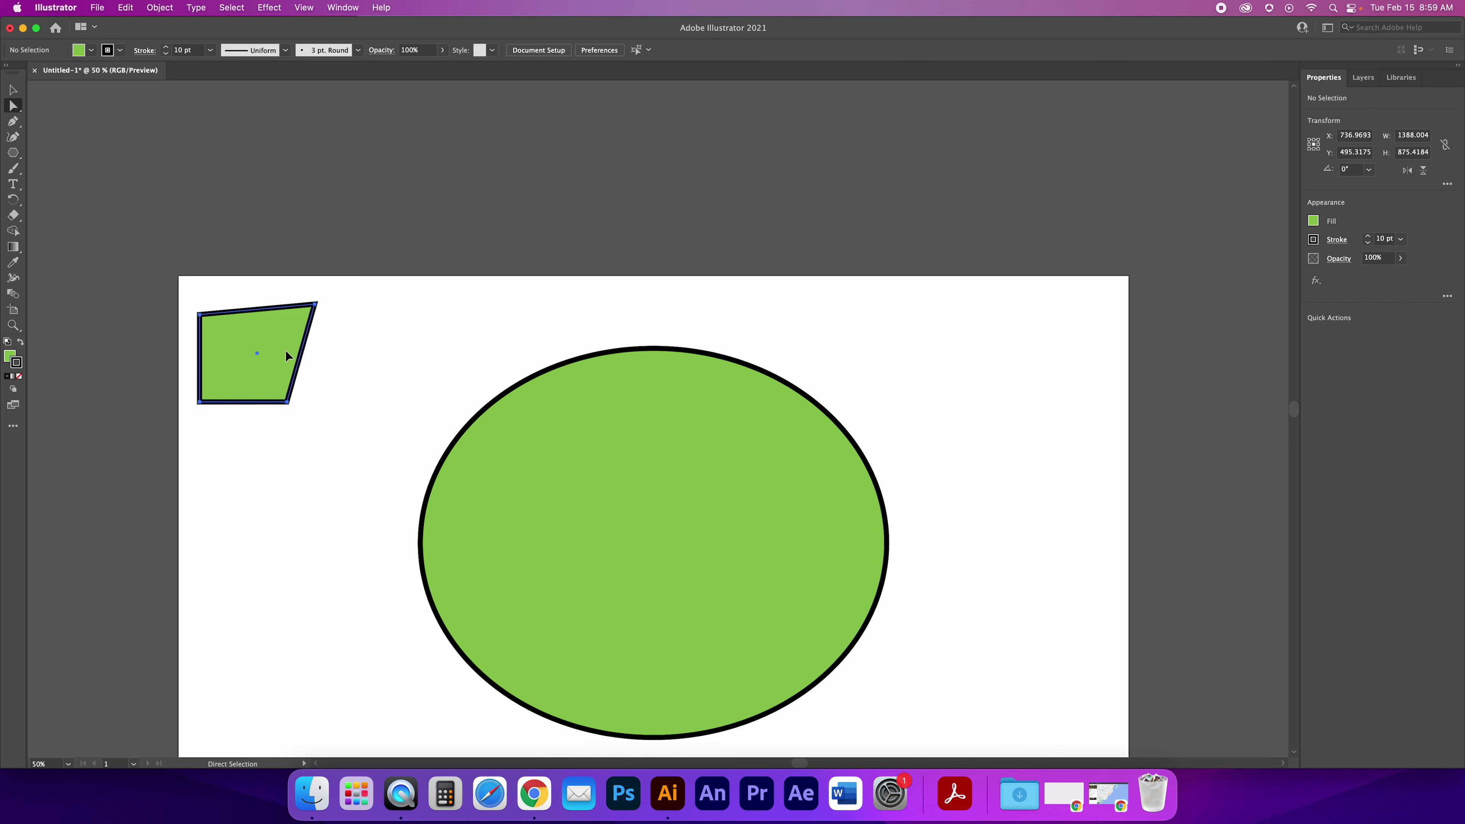
key(Delete)
drag(772, 435, 785, 268)
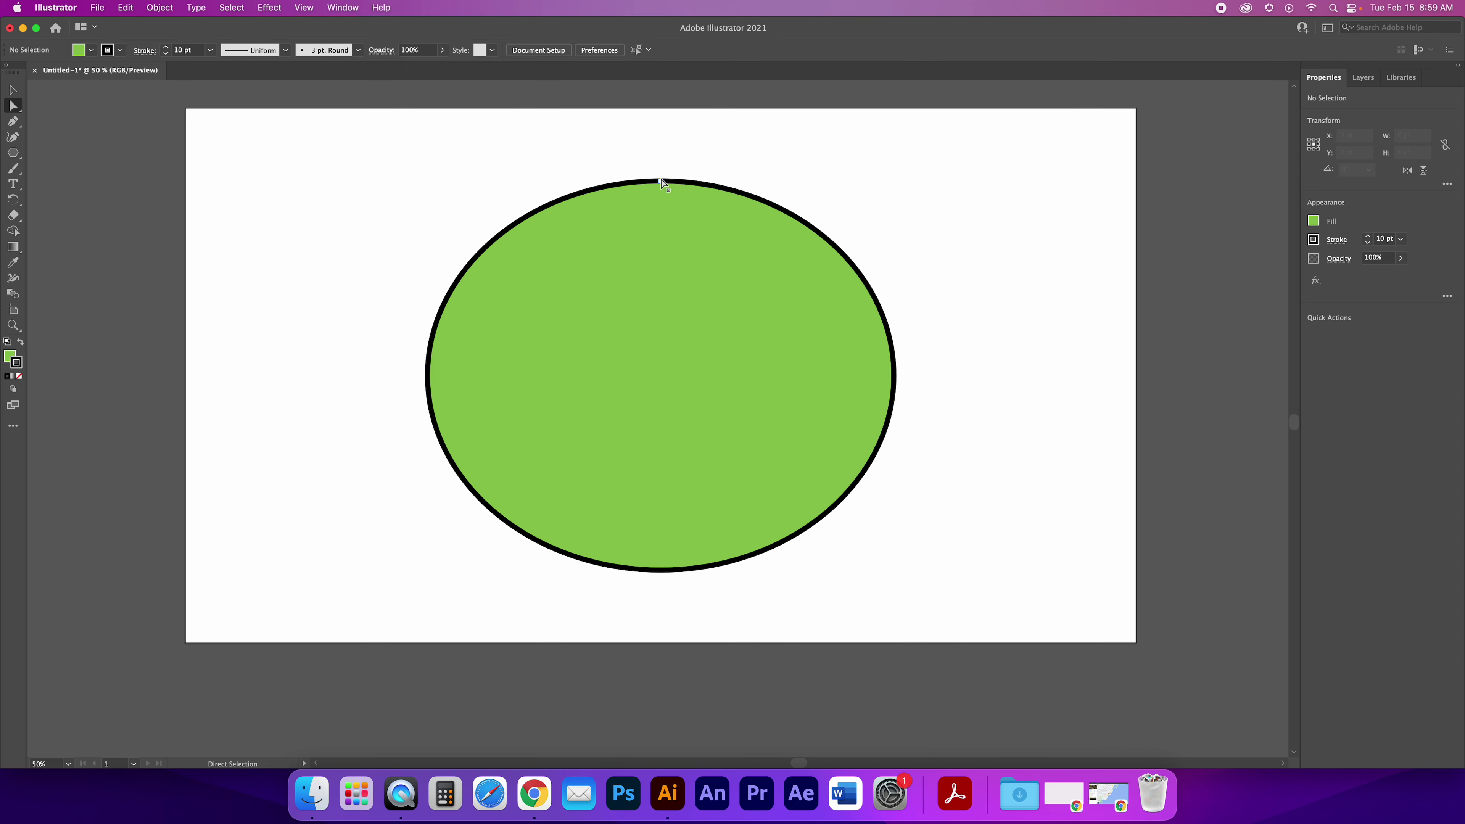
Check the Kermit reference in the Chrome browser and, back in Illustrator, shorten both handles of the ellipse's bottom anchor point
key(super+Tab)
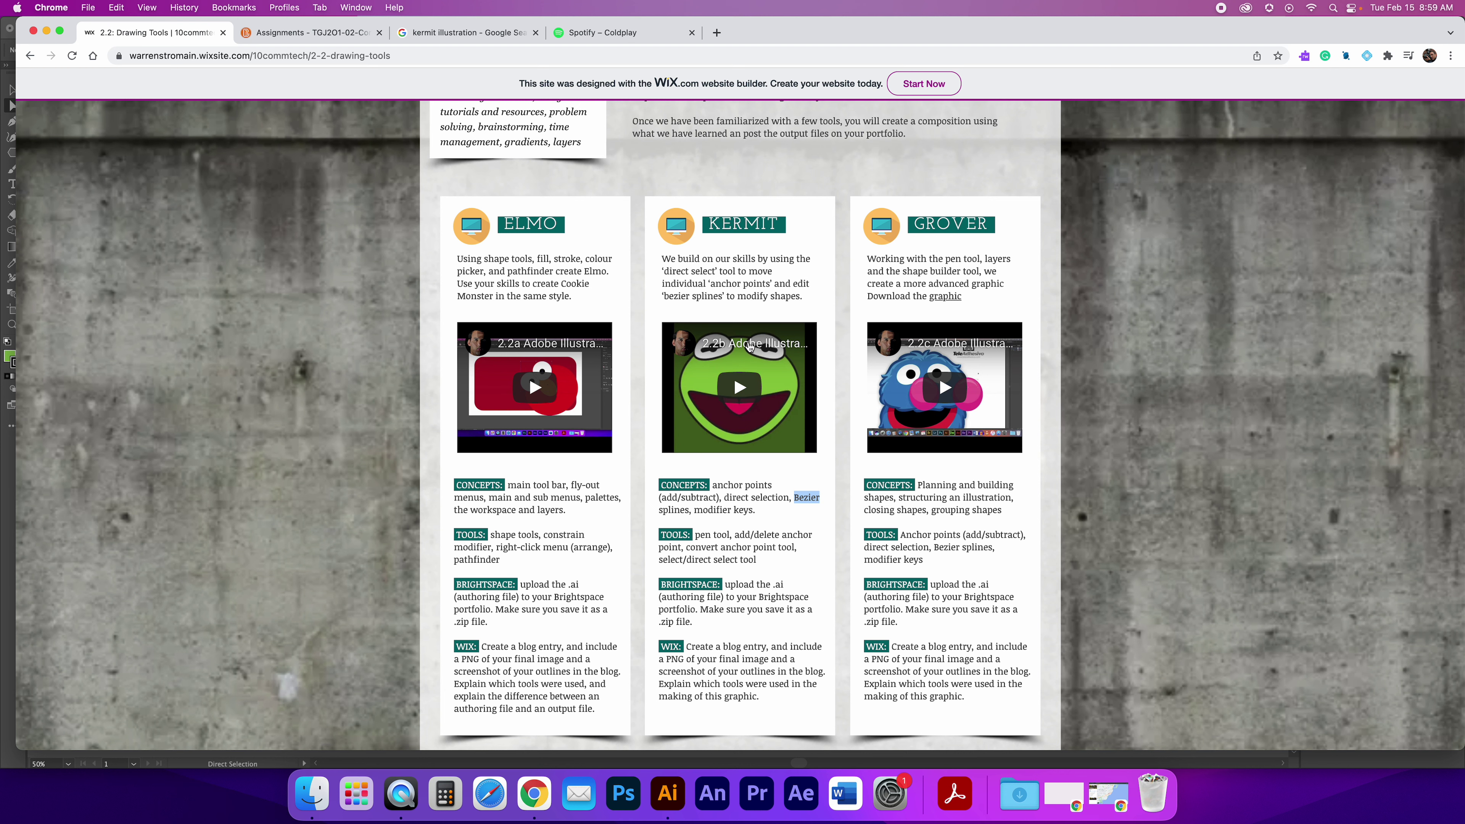
key(super+Tab)
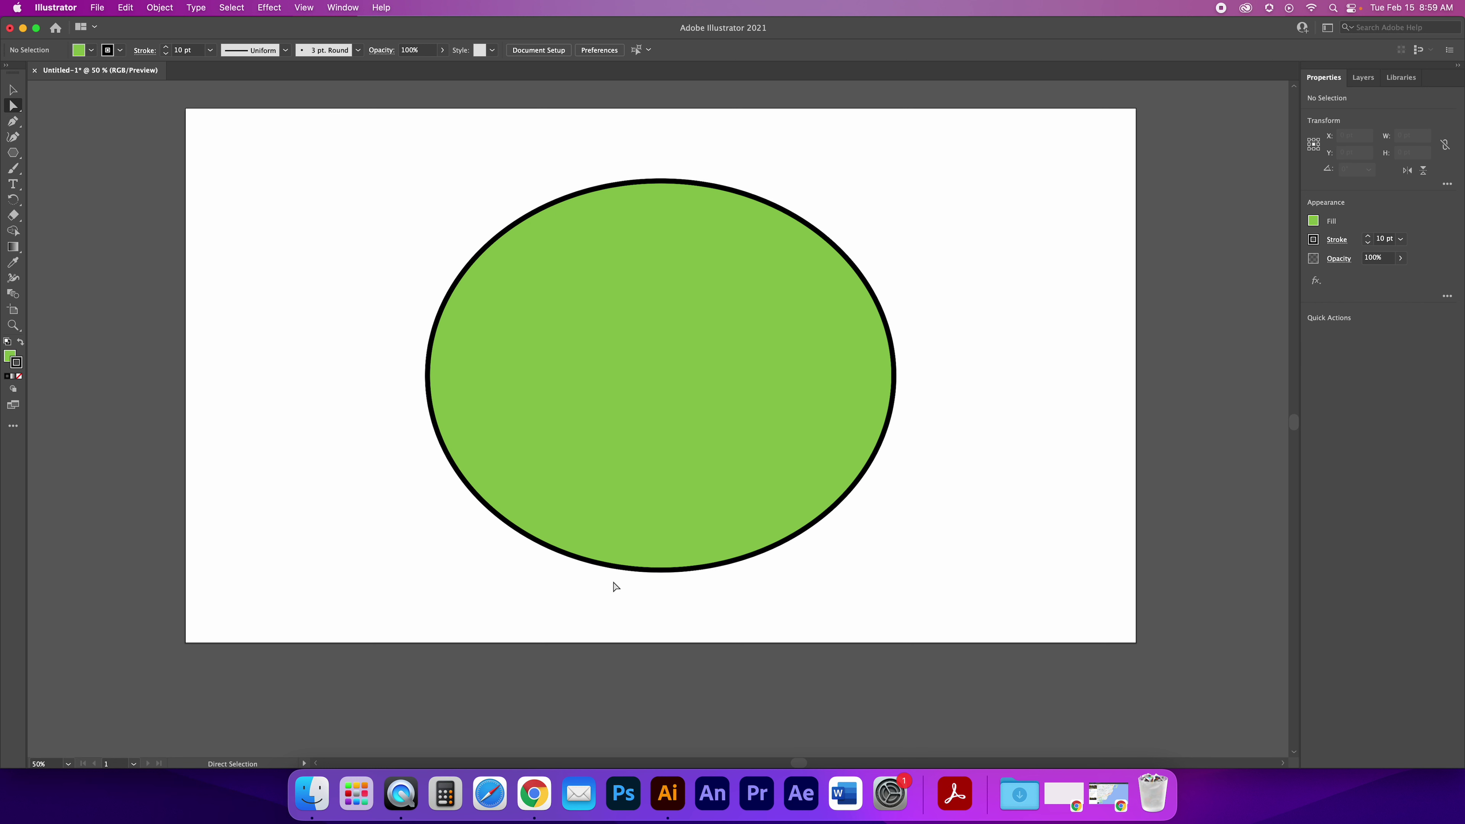
click(661, 570)
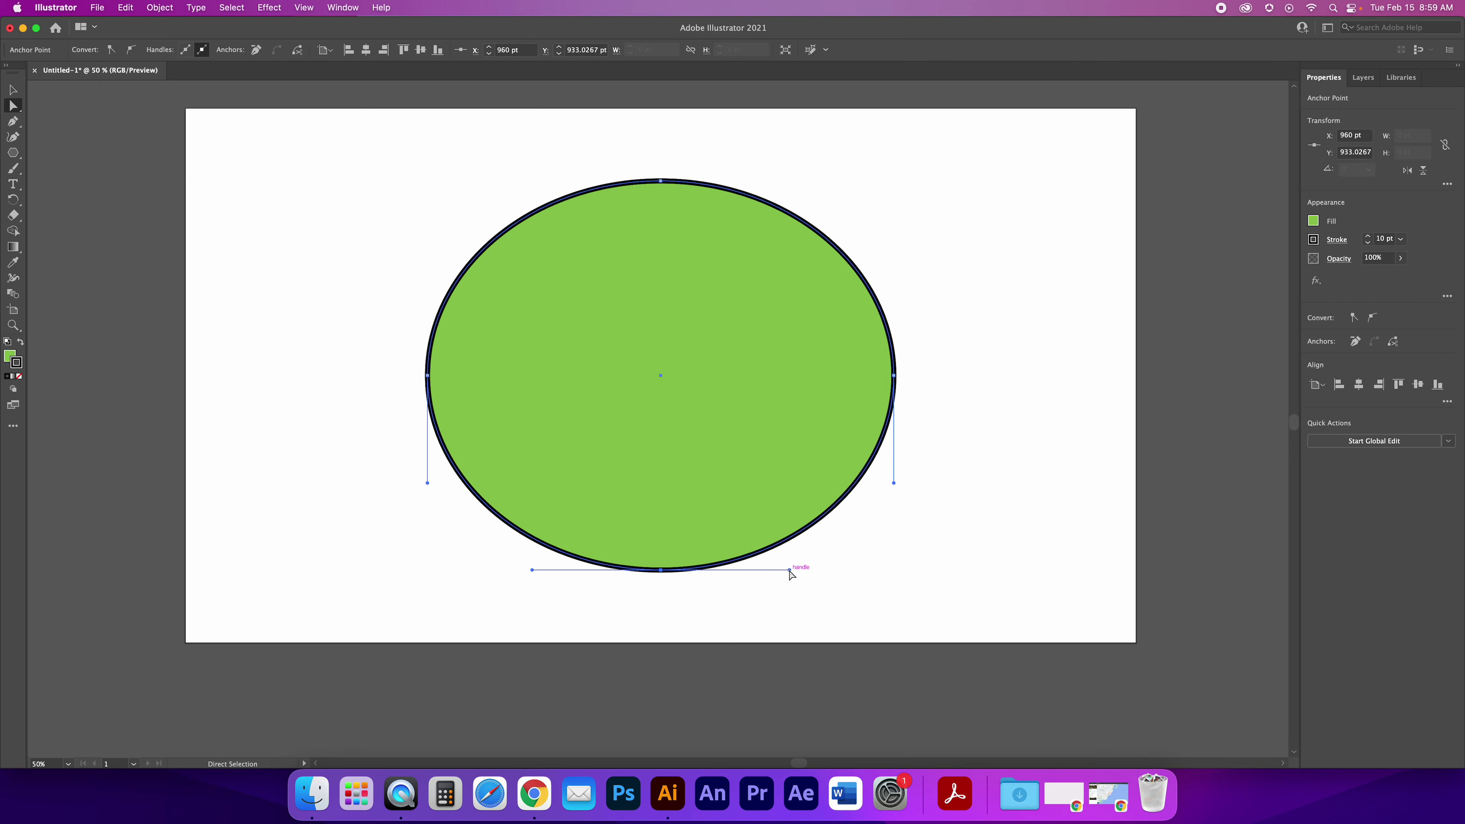
drag(790, 571, 721, 570)
drag(532, 571, 604, 572)
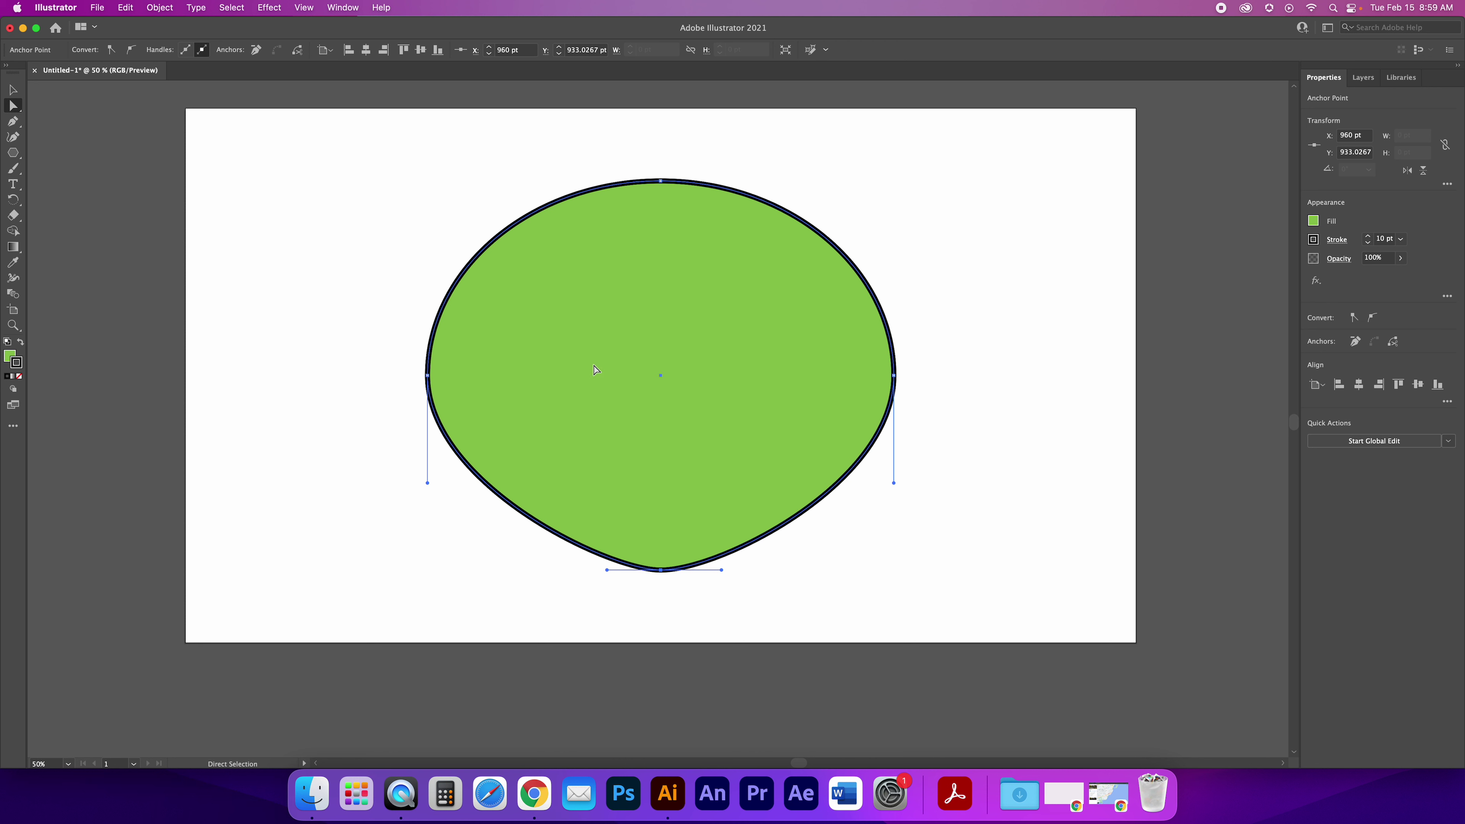
Convert the ellipse's four anchor points to corners with the Anchor Point tool, and pull curve handles back out of the bottom one
drag(661, 571, 676, 563)
drag(14, 122, 58, 143)
click(660, 570)
click(428, 375)
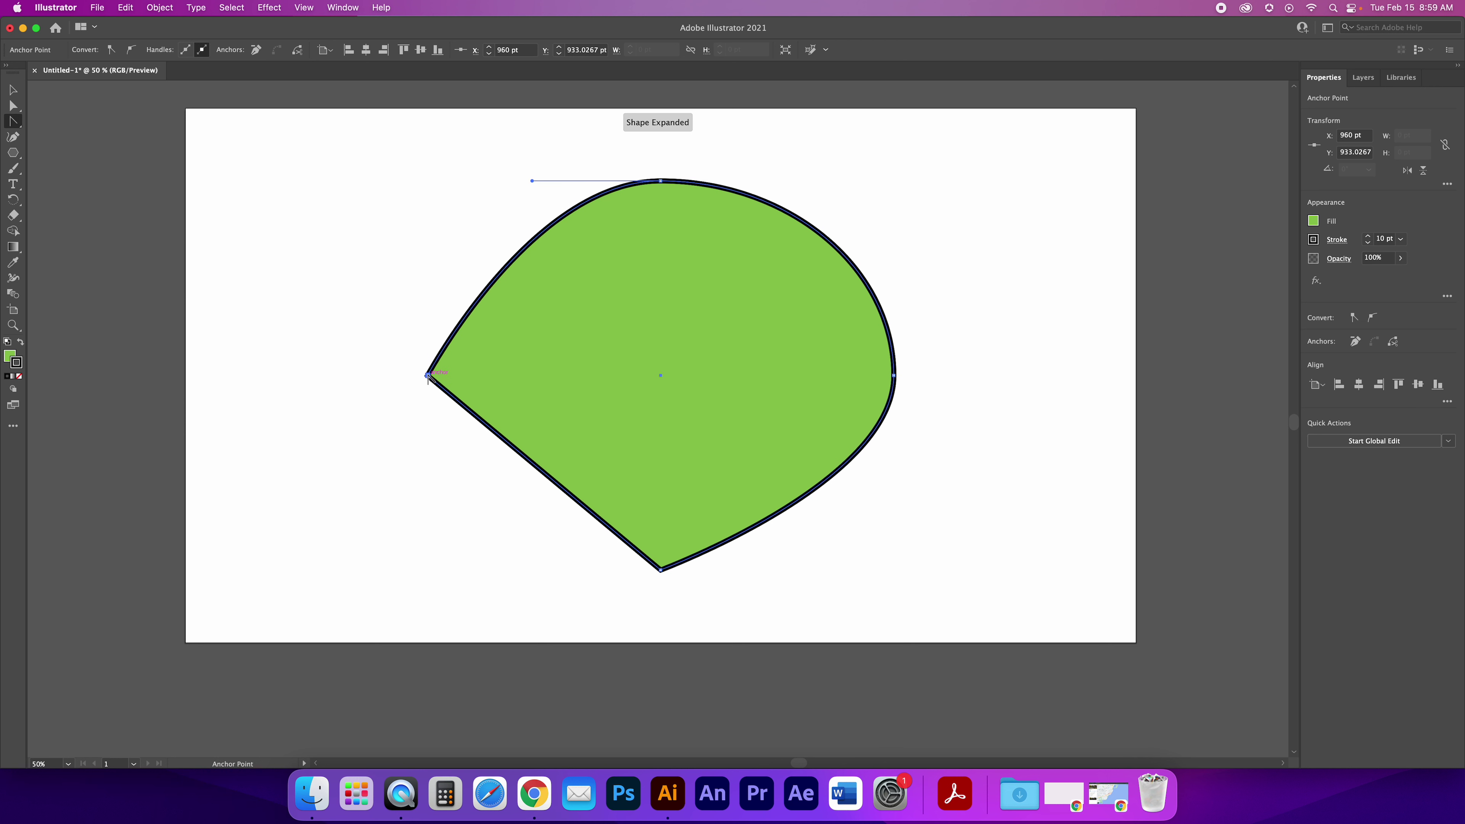
click(662, 181)
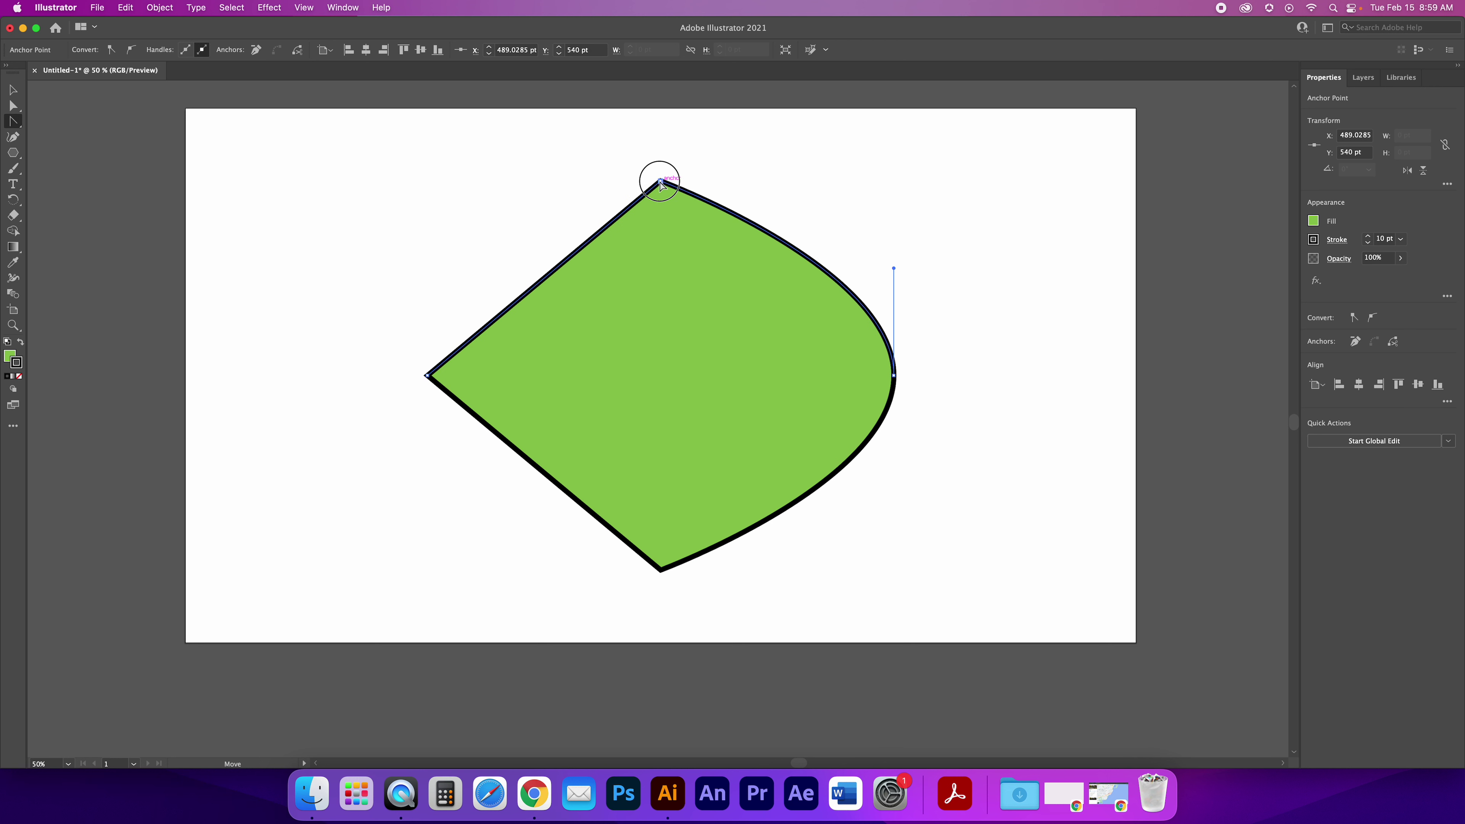
click(894, 376)
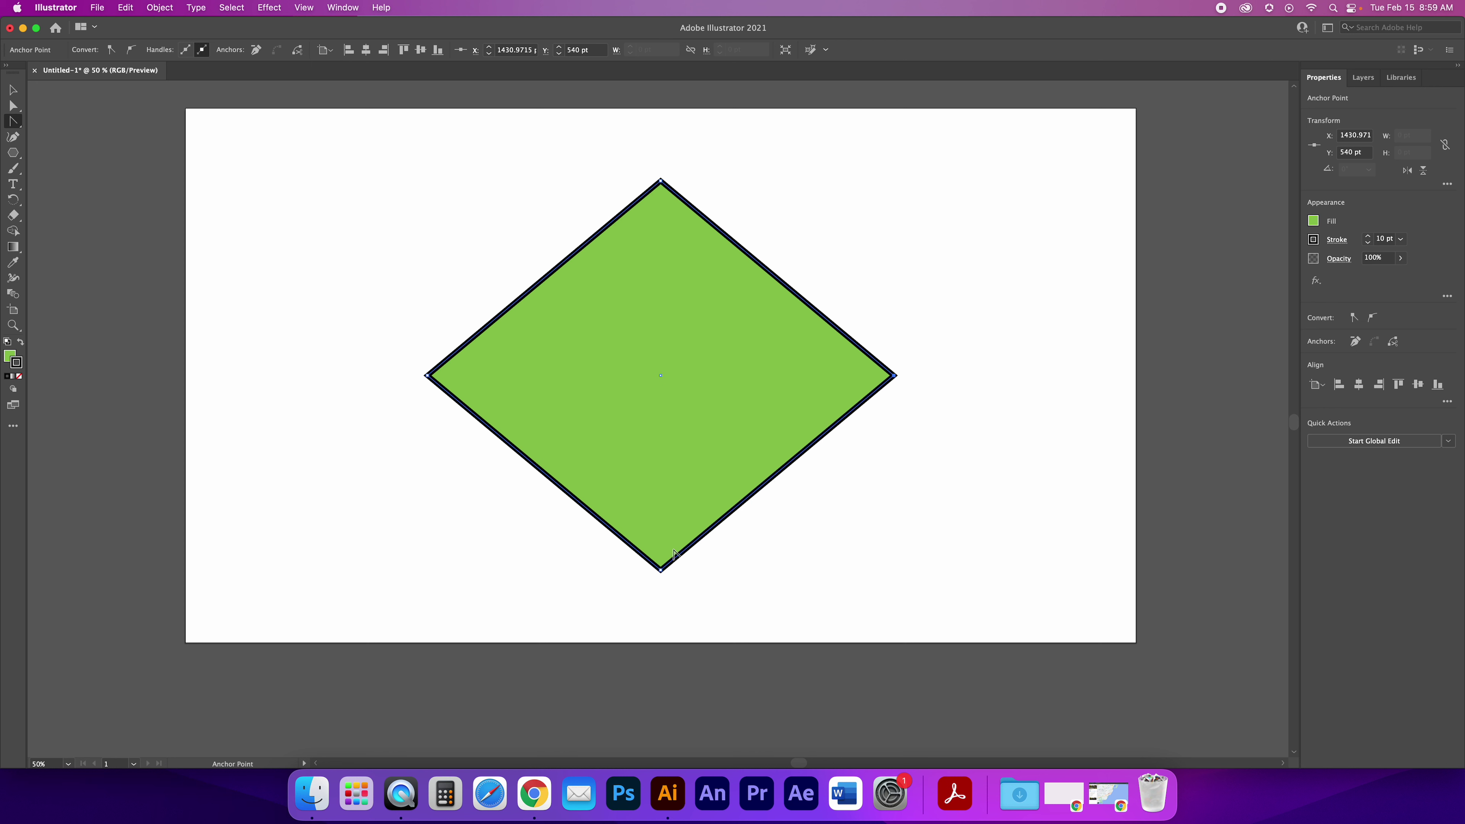
click(661, 570)
drag(662, 570, 576, 573)
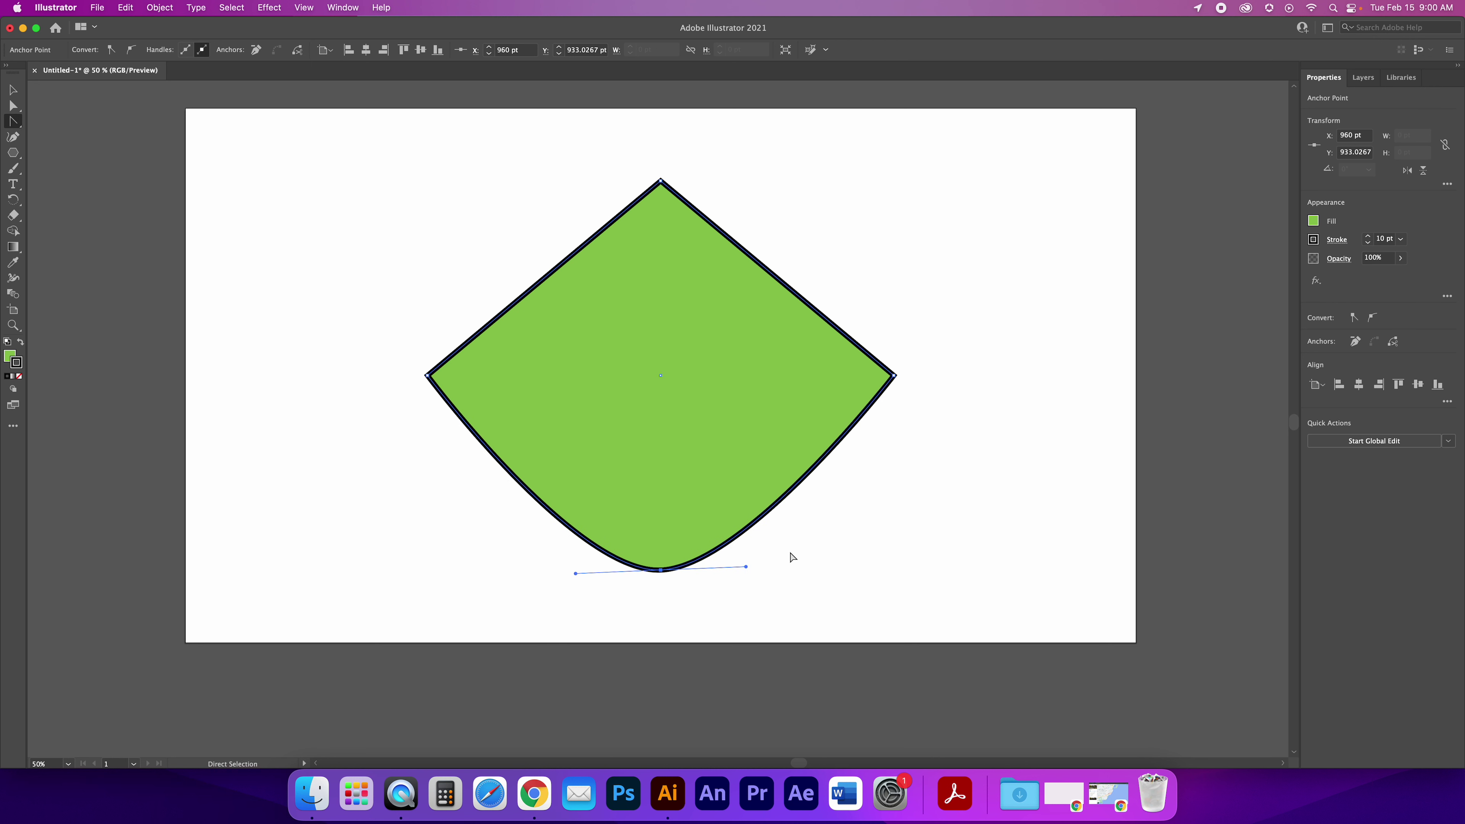
Undo the corner conversions and bottom handle edits to restore the original ellipse
key(super+z)
key(super+z)
key(super+z)
key(super+z)
key(super+z)
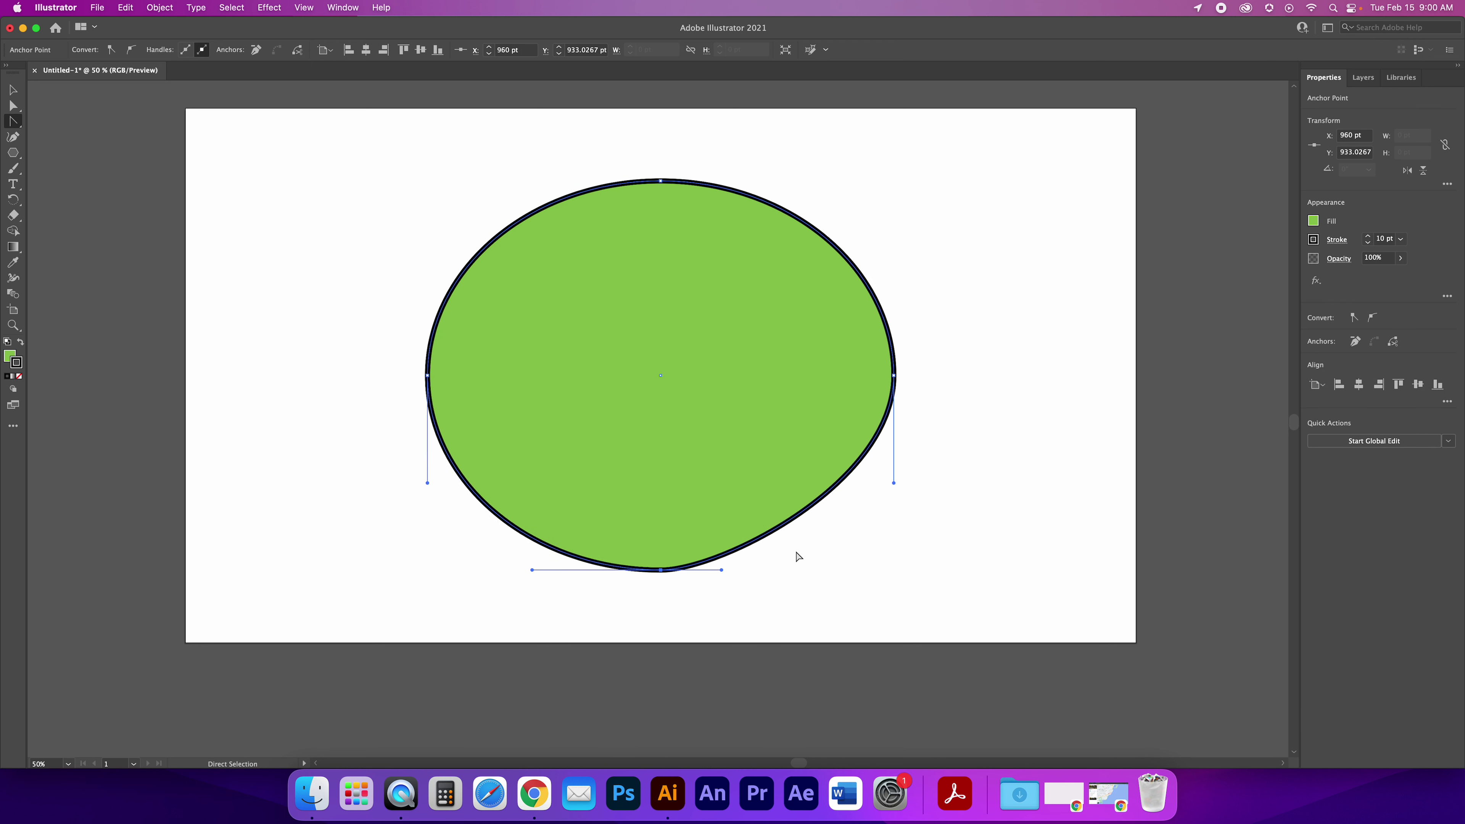
key(super+z)
key(super+z)
key(super+z)
Delete the restored distorted hexagon and square beside the ellipse with the Selection tool
key(v)
click(381, 281)
click(320, 311)
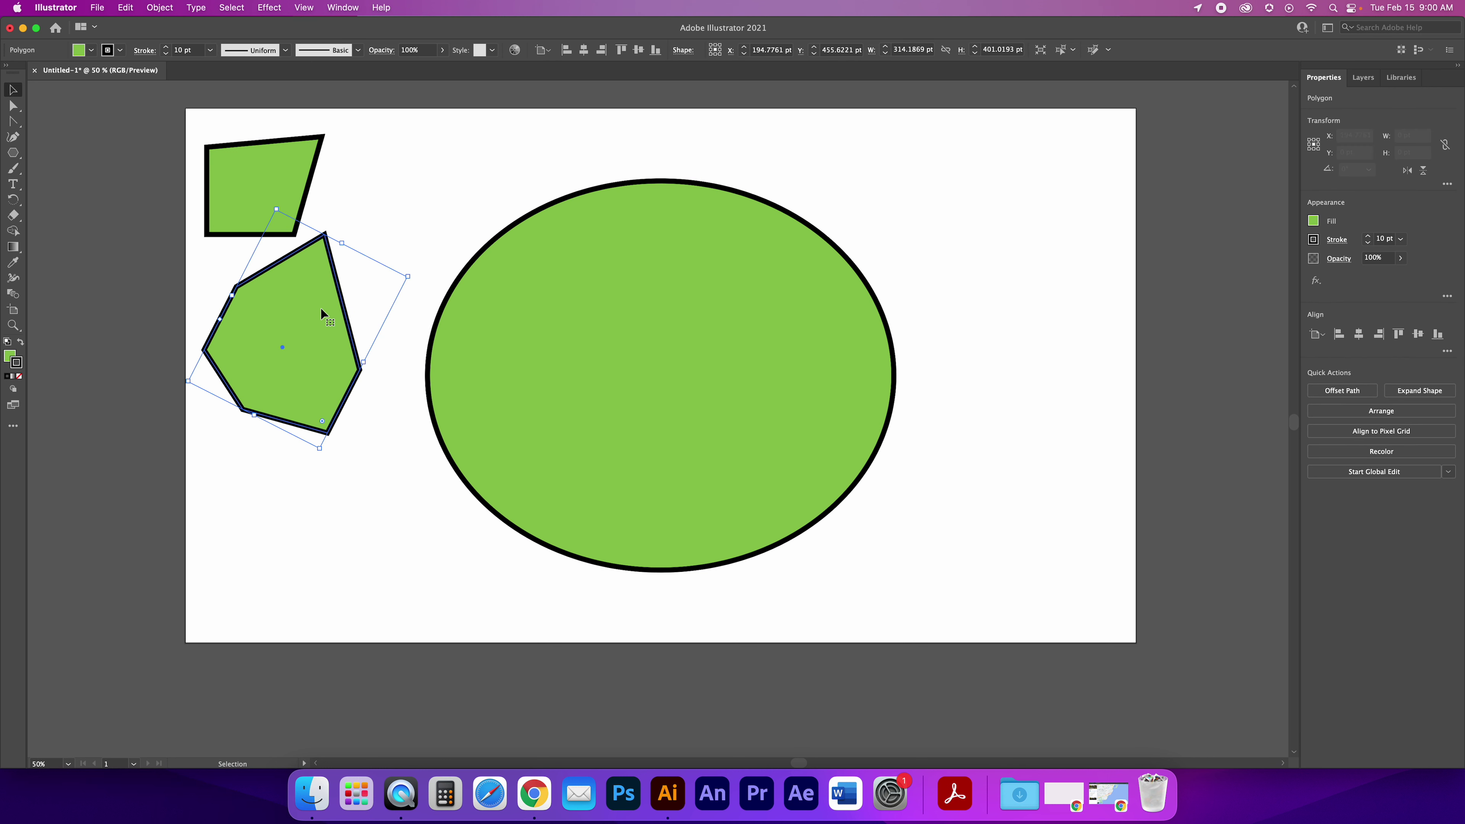
key(Delete)
click(225, 209)
key(Delete)
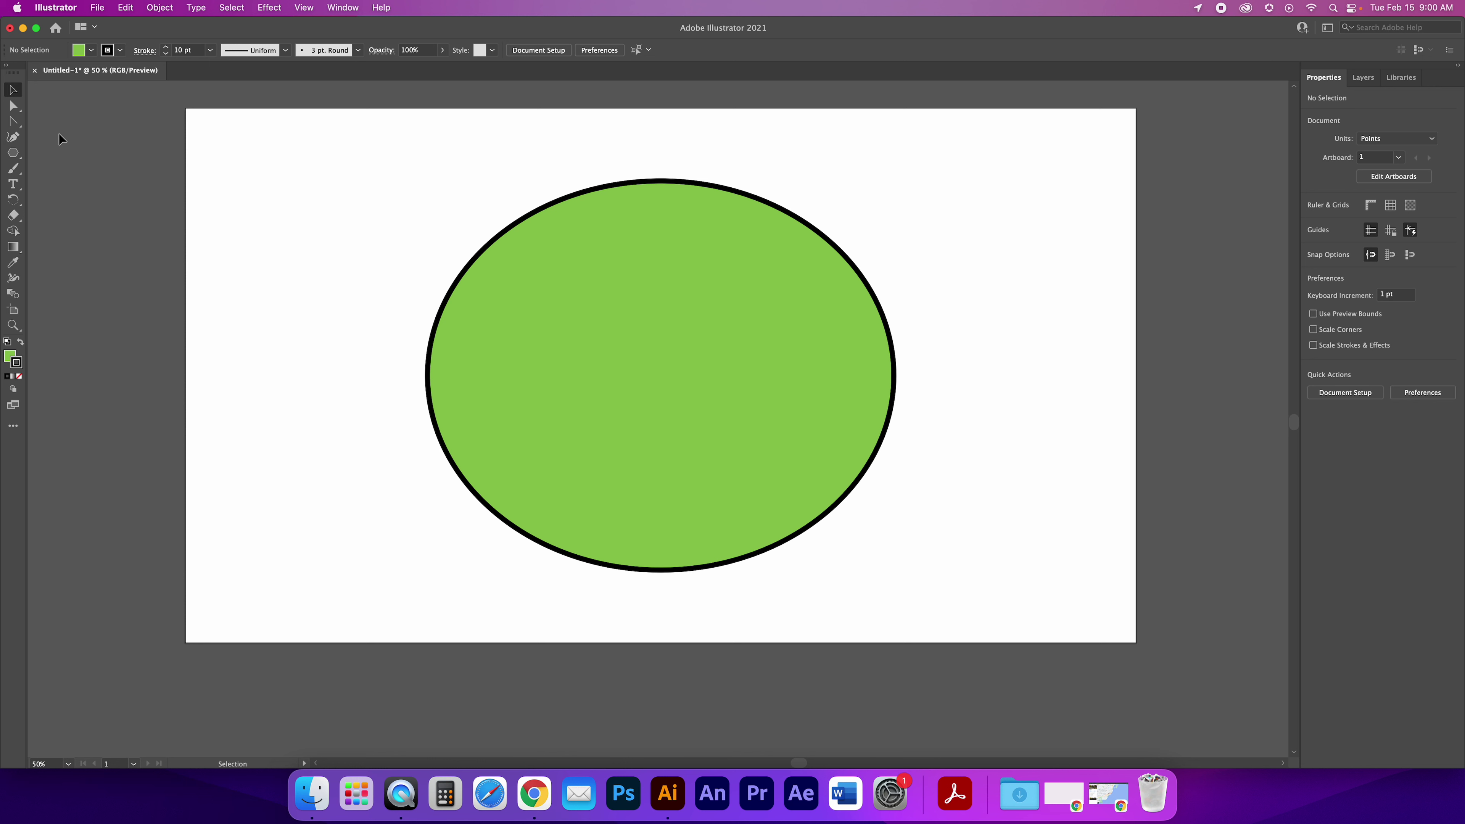
Convert the ellipse's bottom anchor point to a corner and pull out short, equal horizontal handles for a gently pointed chin
click(13, 121)
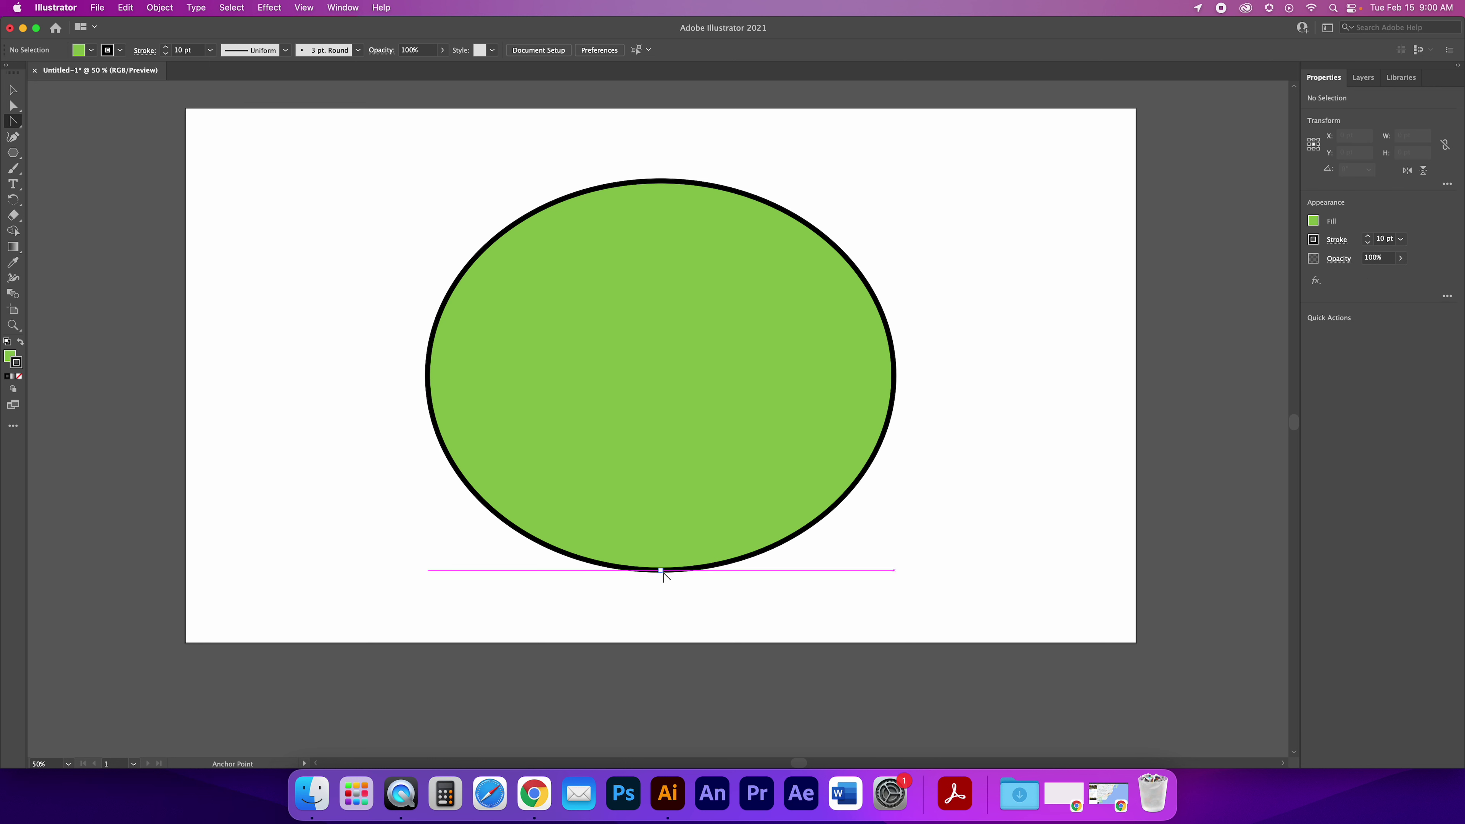
click(661, 570)
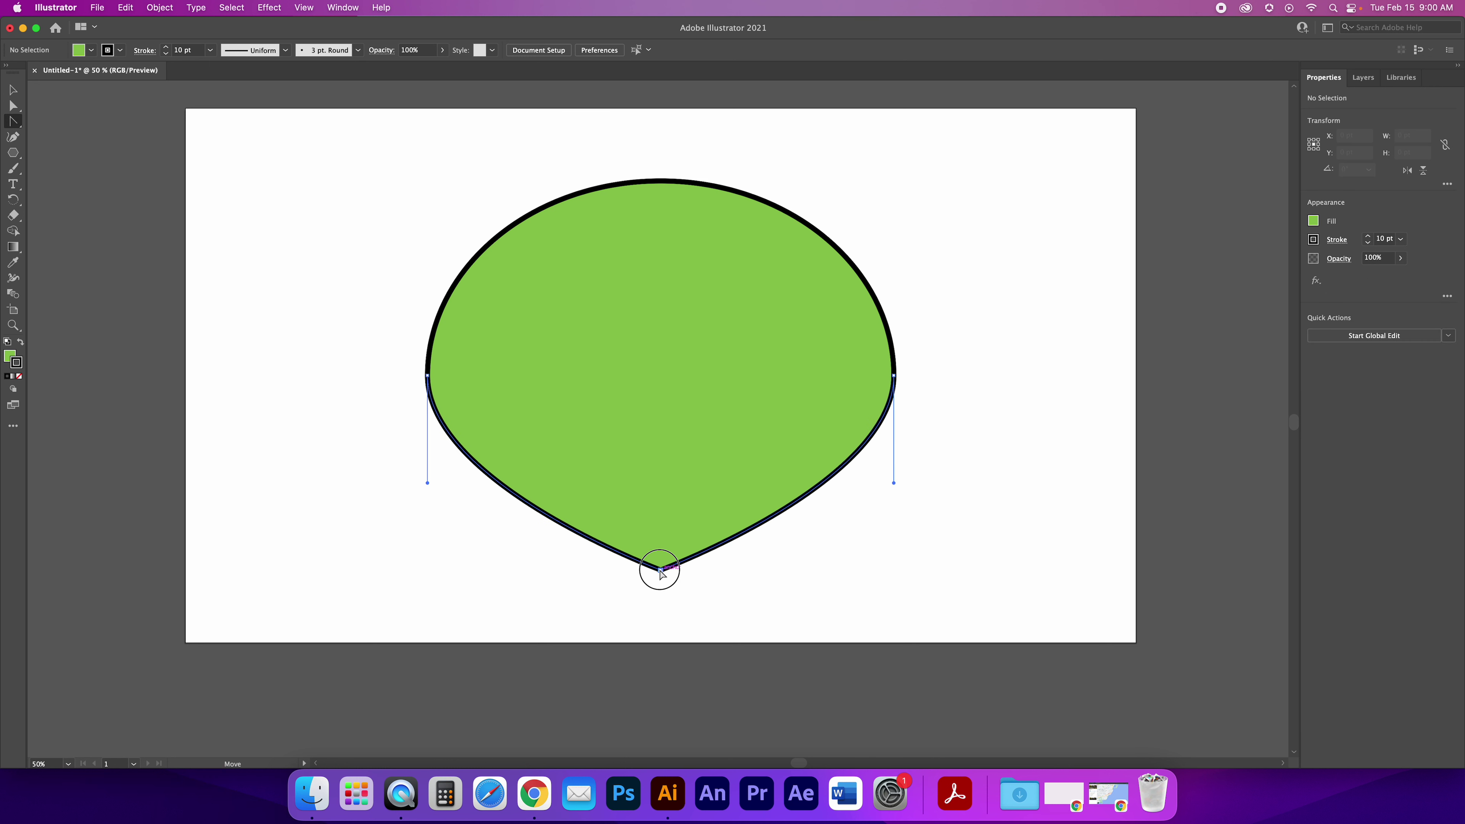
mouse_move(660, 570)
mouse_down()
mouse_move(490, 573)
mouse_move(608, 576)
mouse_up()
Check the Kermit reference in the Chrome browser and, back in Illustrator, raise the head's left and right anchor points together to Y 504 pt
key(super+Tab)
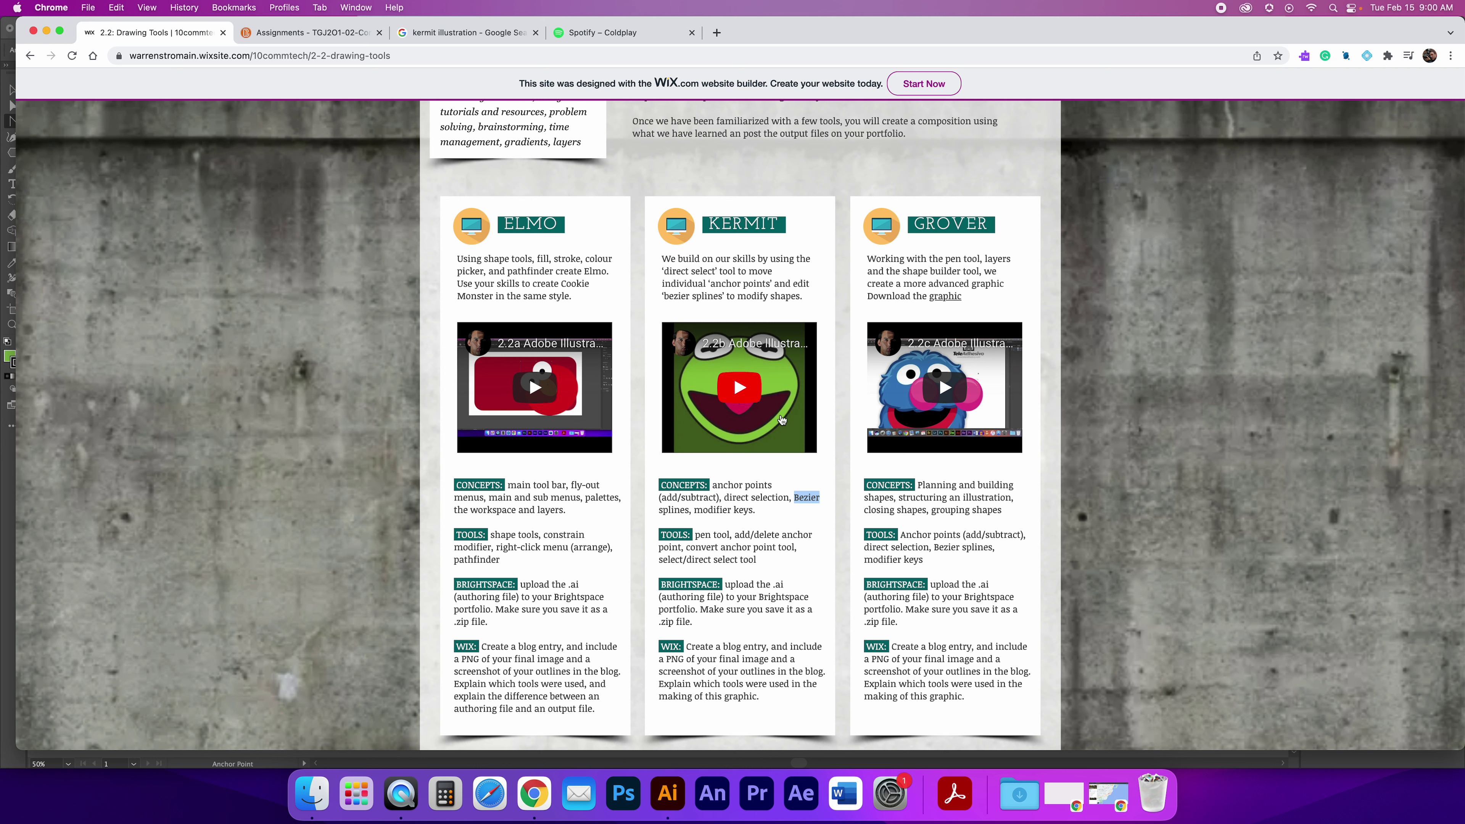
key(super+Tab)
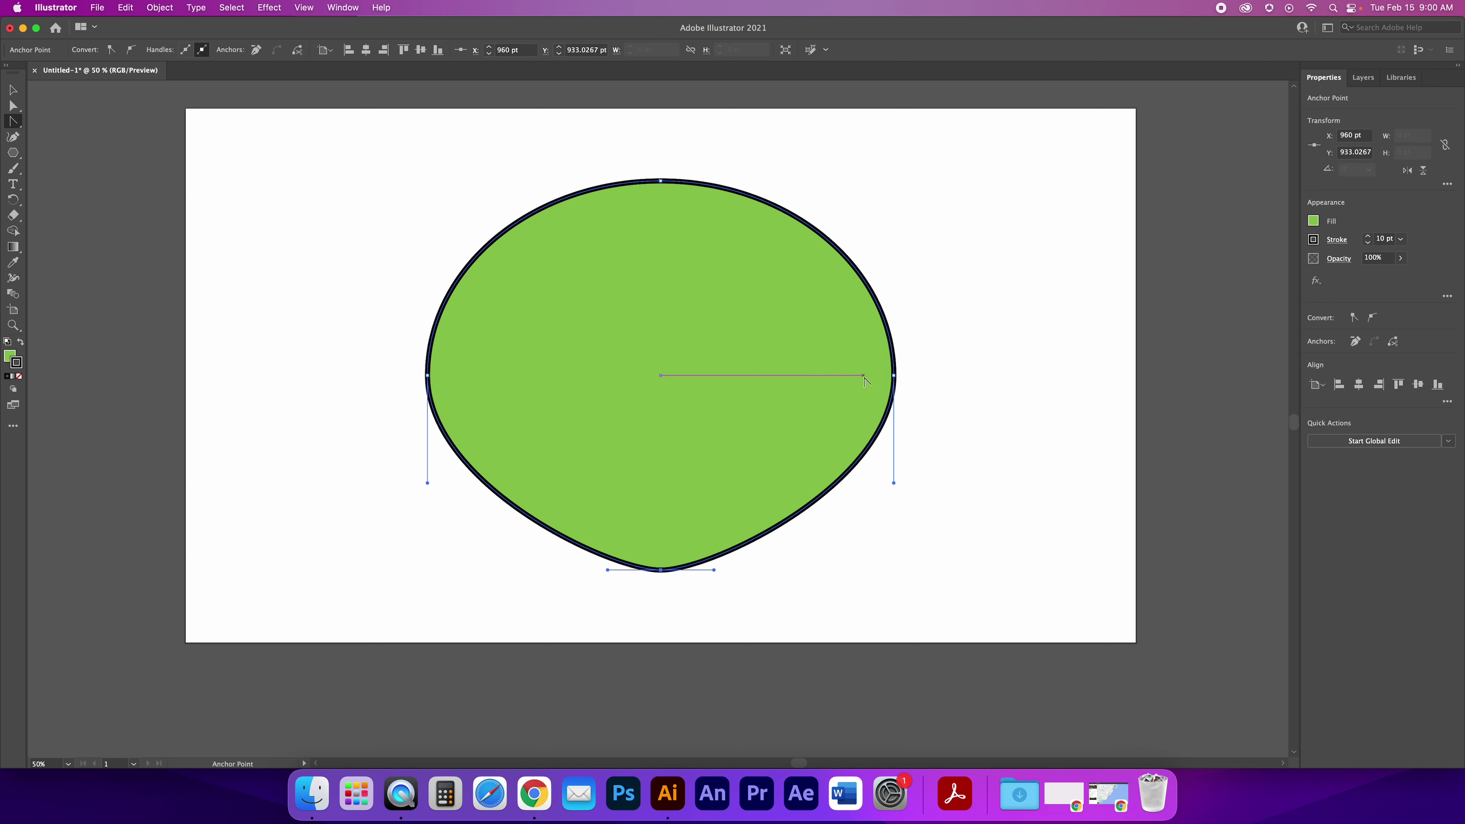
click(13, 106)
drag(308, 339, 996, 411)
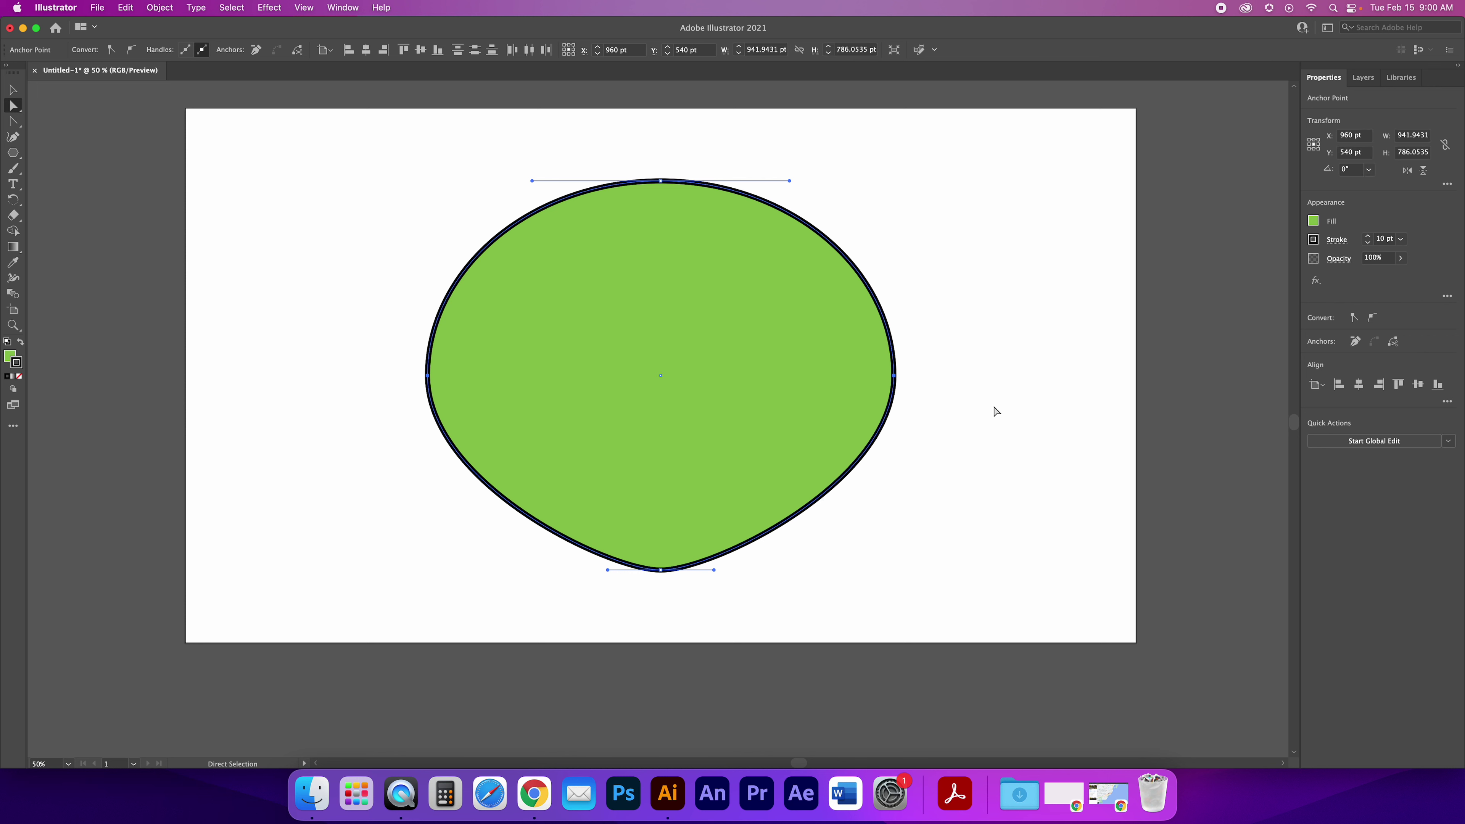
key(Up)
key(Up)
key(Up)
key(Up)
key(Up)
key(Up)
key(Up)
key(Up)
key(Up)
key(Up)
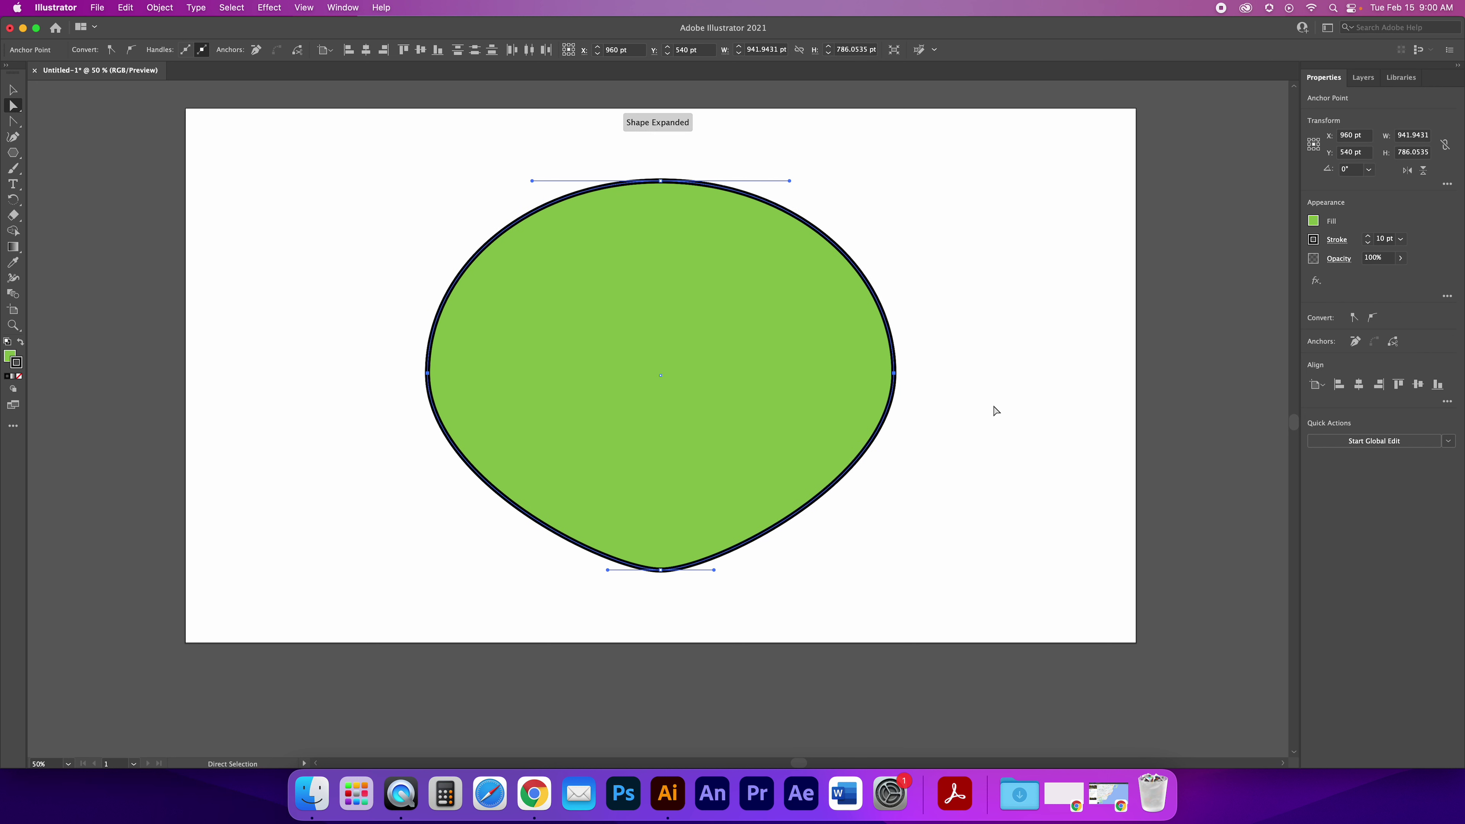
key(Up)
key(Up)
key(Up)
key(Up)
key(Up)
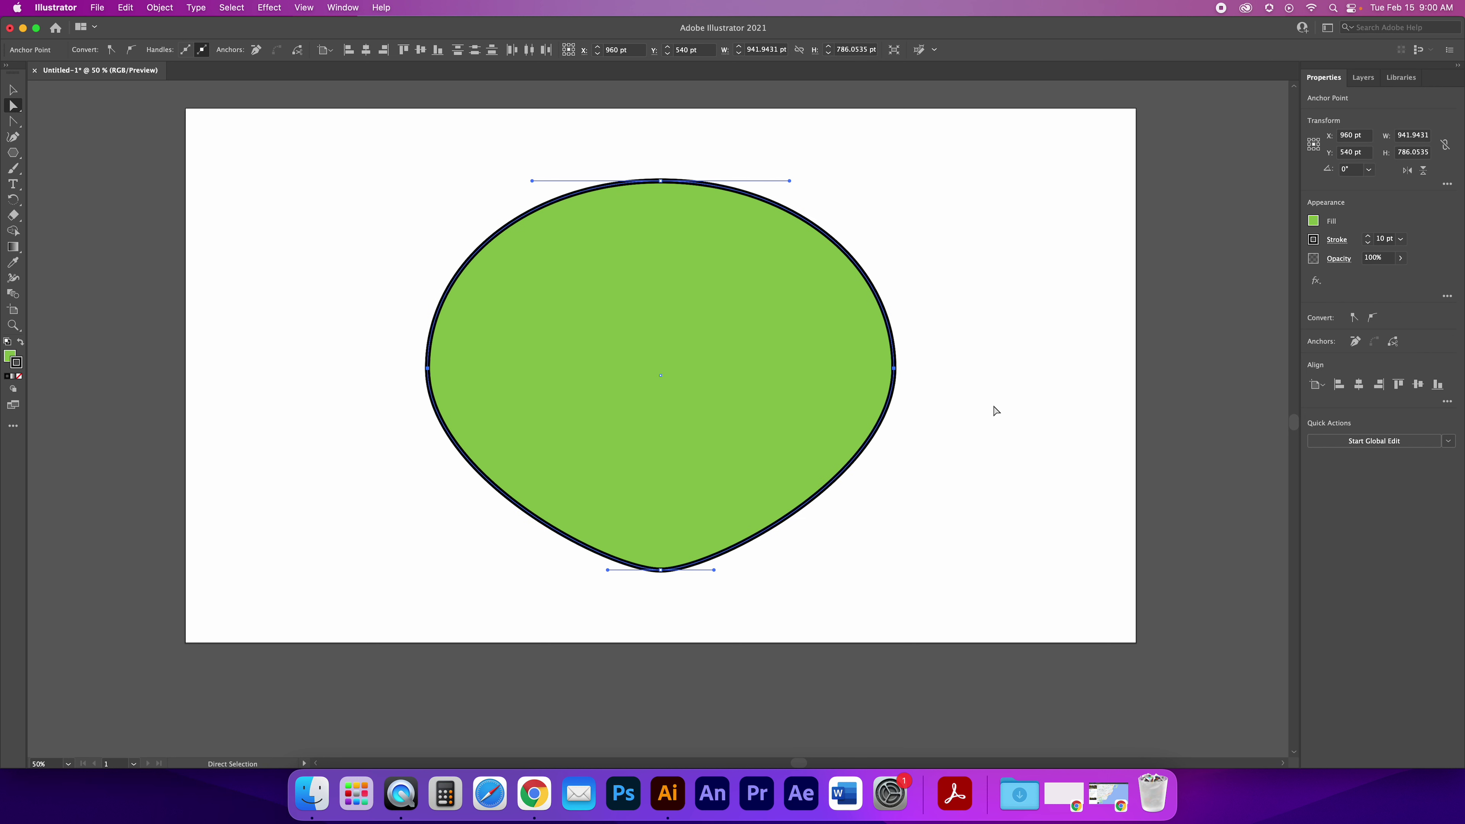
key(Up)
key(Up)
key(Up)
key(Up)
key(Up)
key(Up)
key(Up)
key(Up)
key(Up)
key(Up)
key(Up)
key(Up)
key(Up)
key(Up)
key(Up)
key(Up)
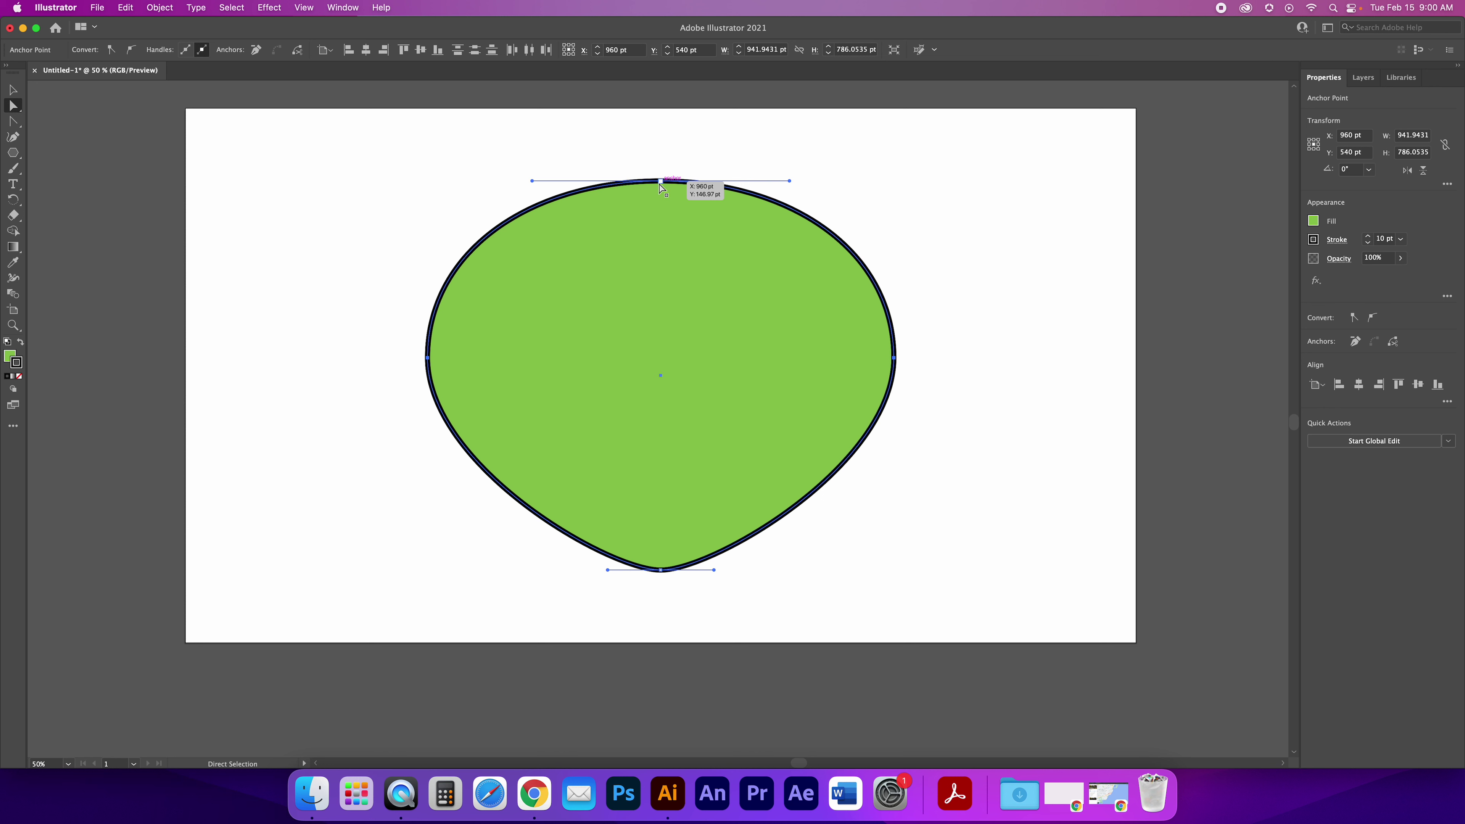
Redraw the top anchor point's handles horizontal, equal and shorter with the Anchor Point tool to narrow the head's crown
click(13, 124)
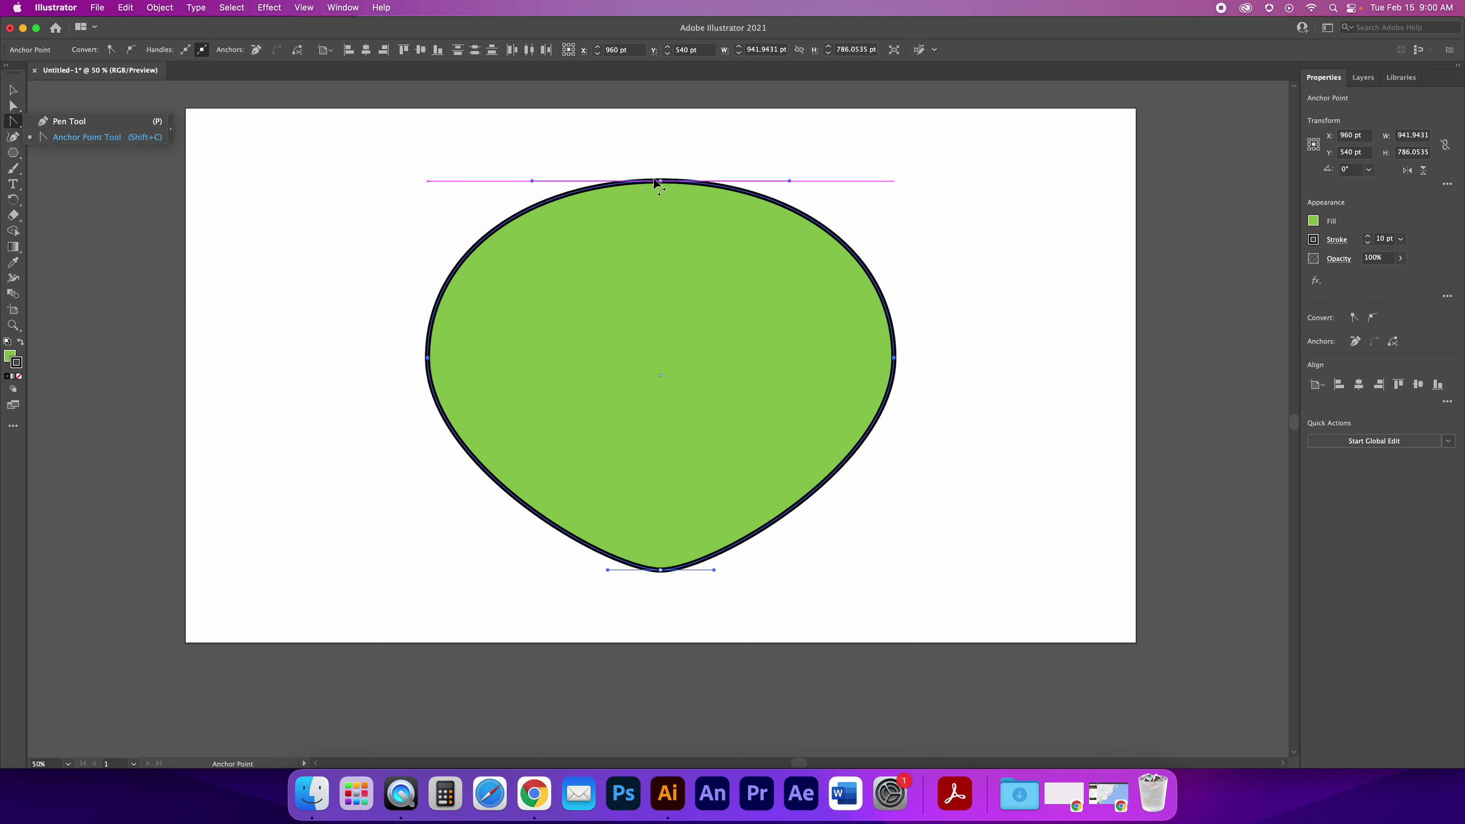
drag(661, 183, 743, 184)
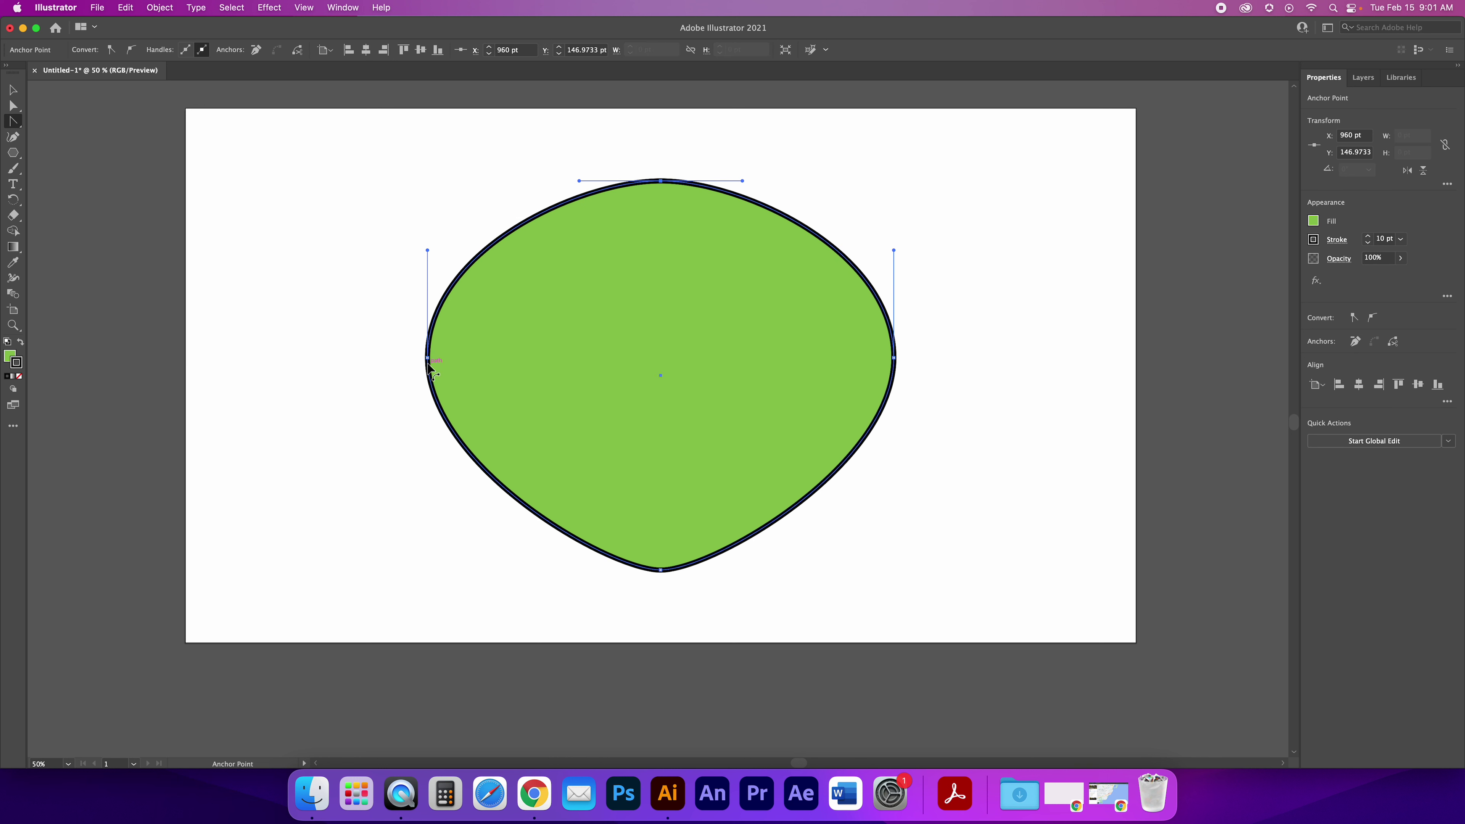
Try shortening the vertical handles of the head's left and right anchor points, and undo both changes
drag(427, 358, 425, 294)
drag(894, 358, 893, 427)
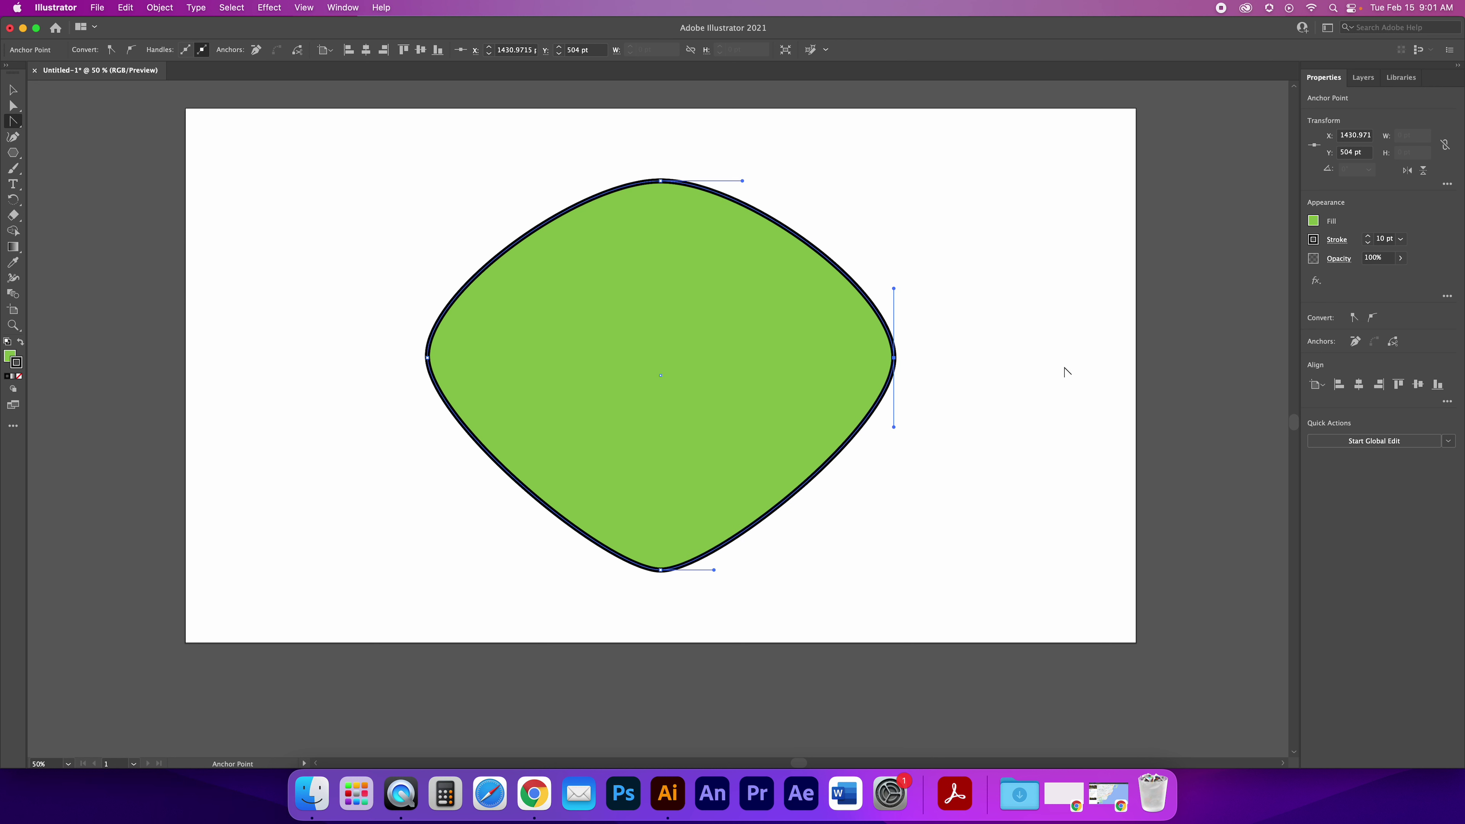
key(super+z)
key(super+z)
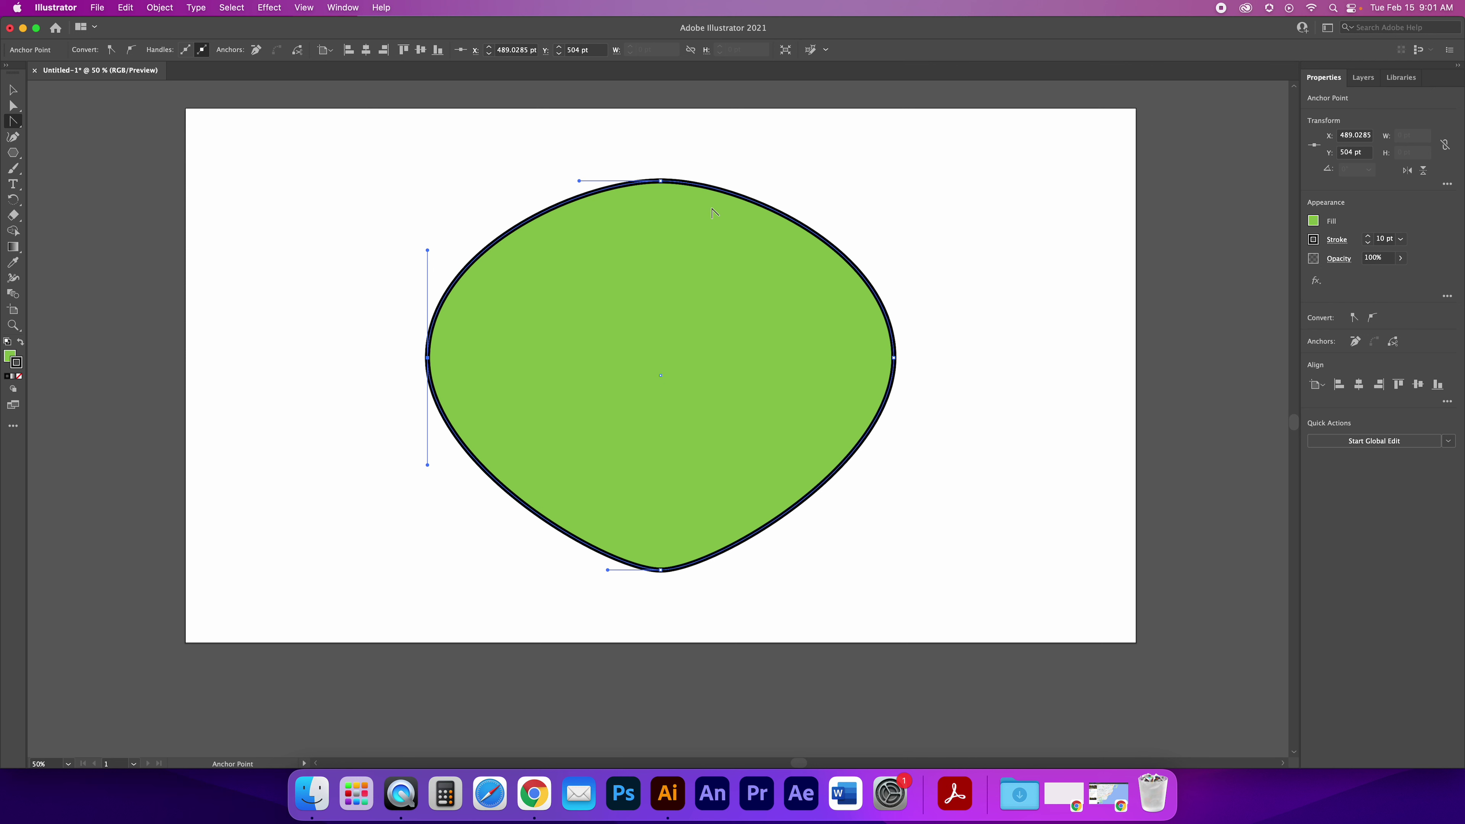
Show the rulers along the document window's edges
click(304, 8)
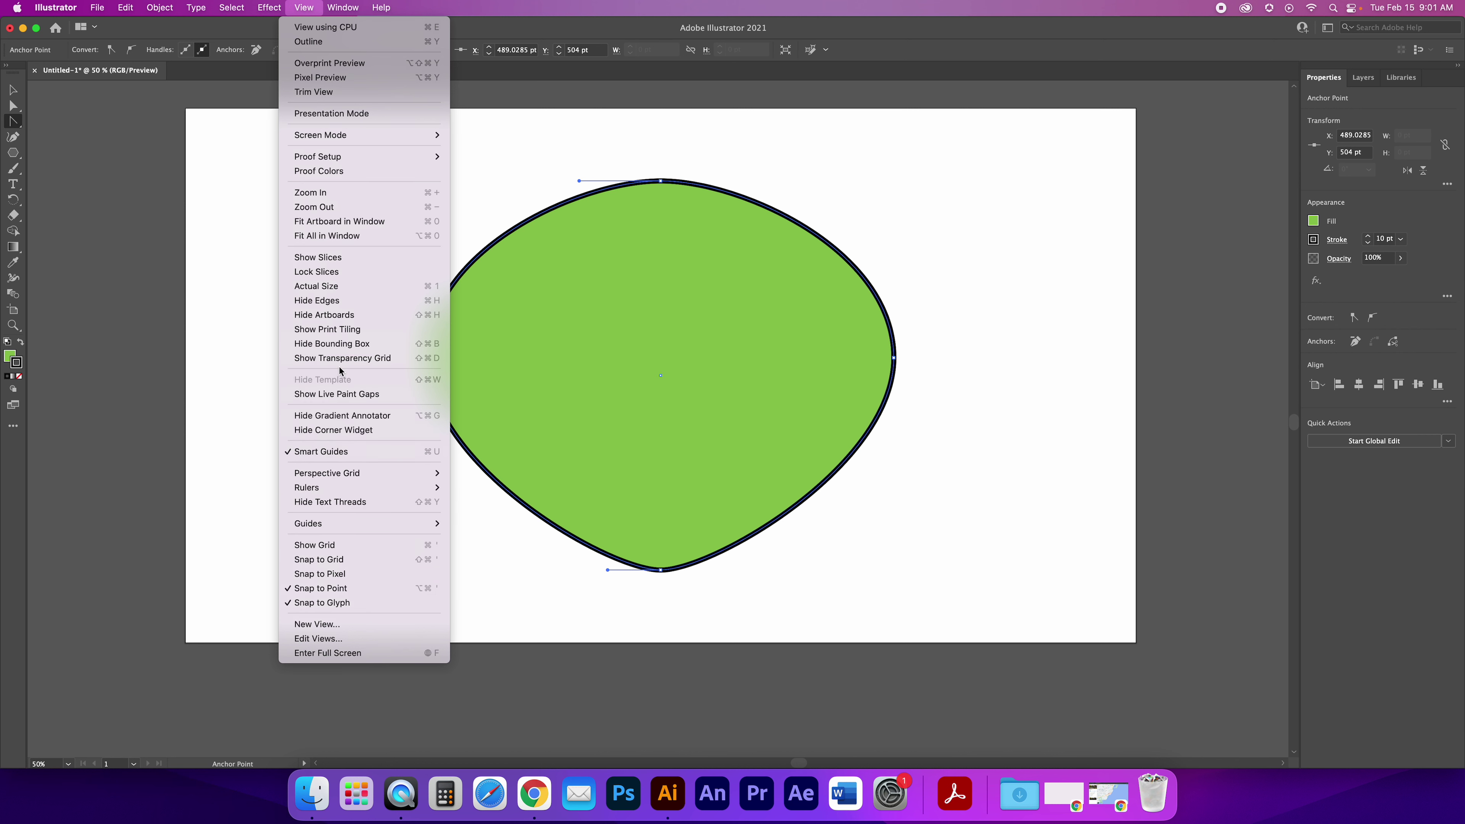
mouse_move(348, 489)
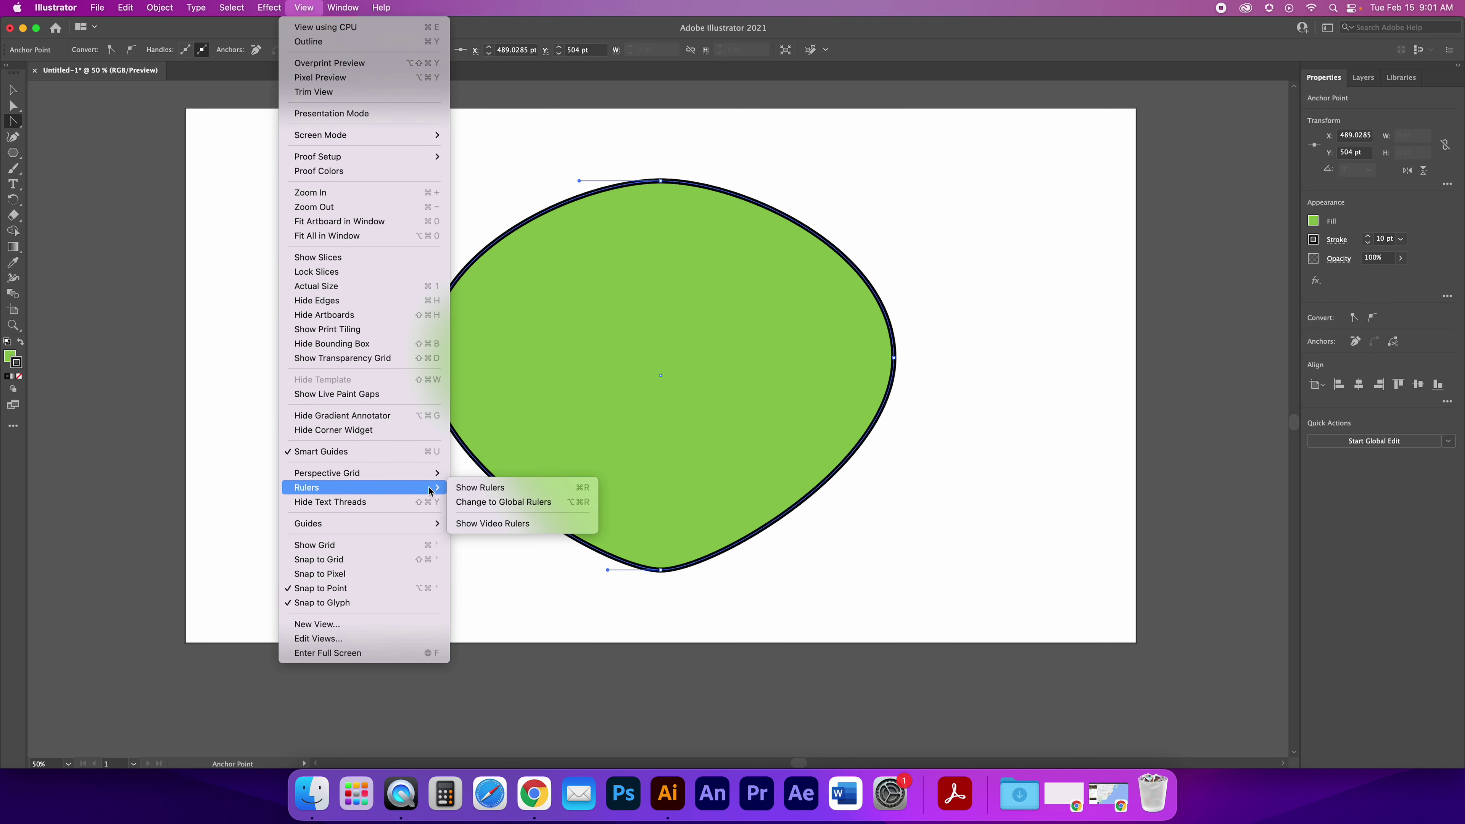
click(473, 491)
key(super)
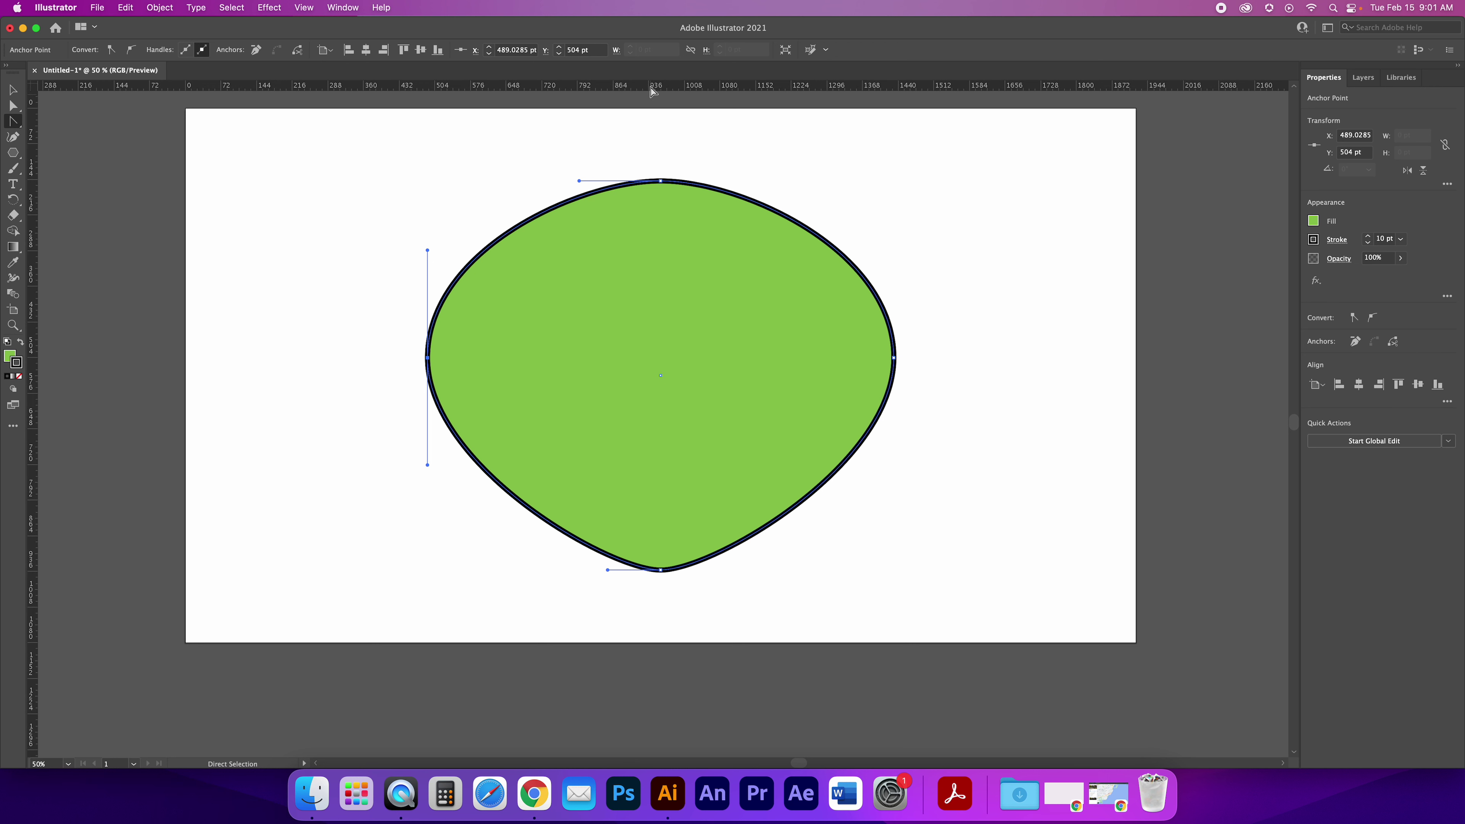
Place a horizontal guide at about Y 384 pt and vertical guides at about X 289 pt and X 402 pt
drag(630, 87, 625, 301)
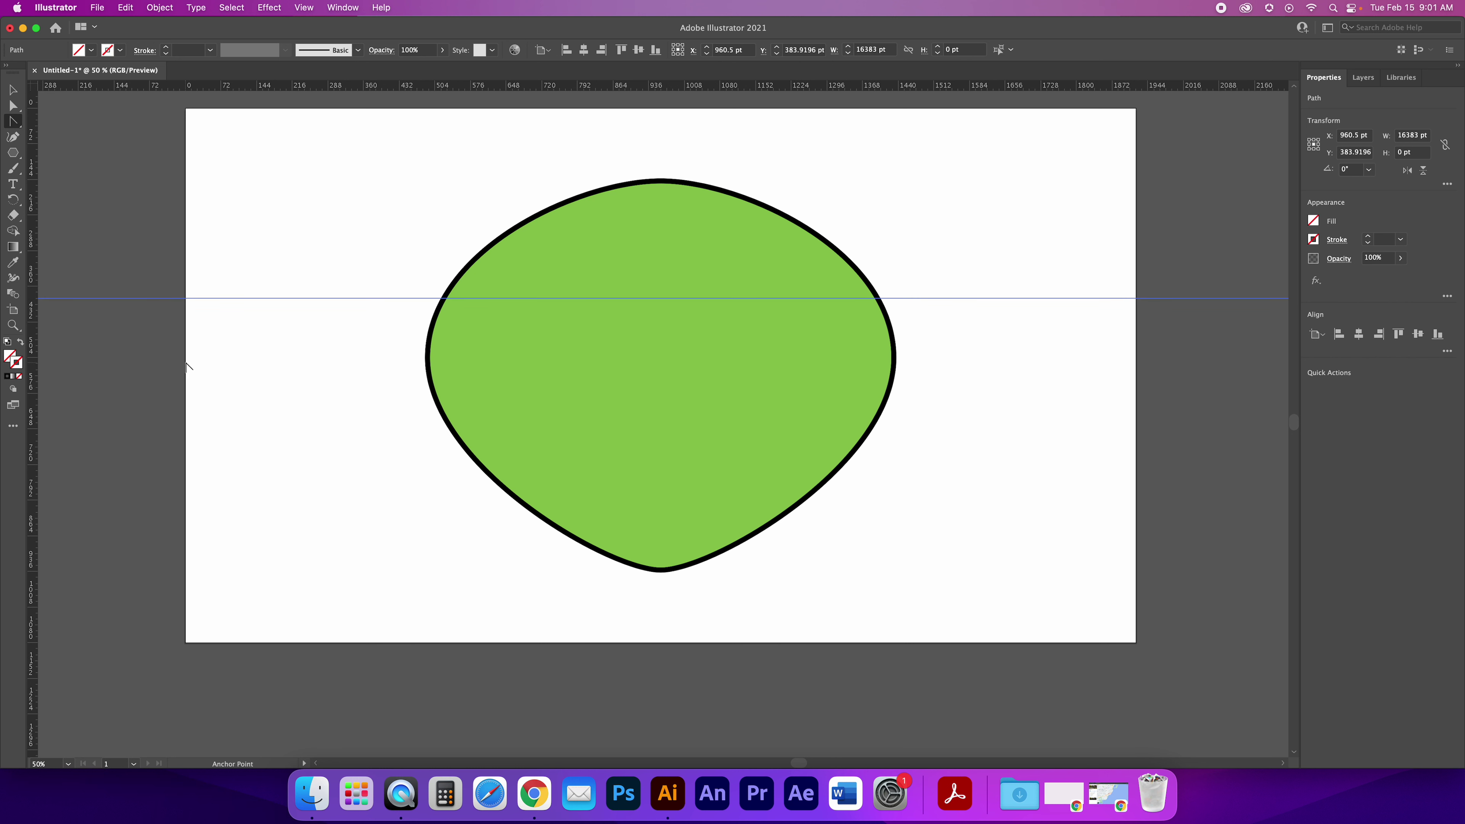
drag(35, 378, 329, 390)
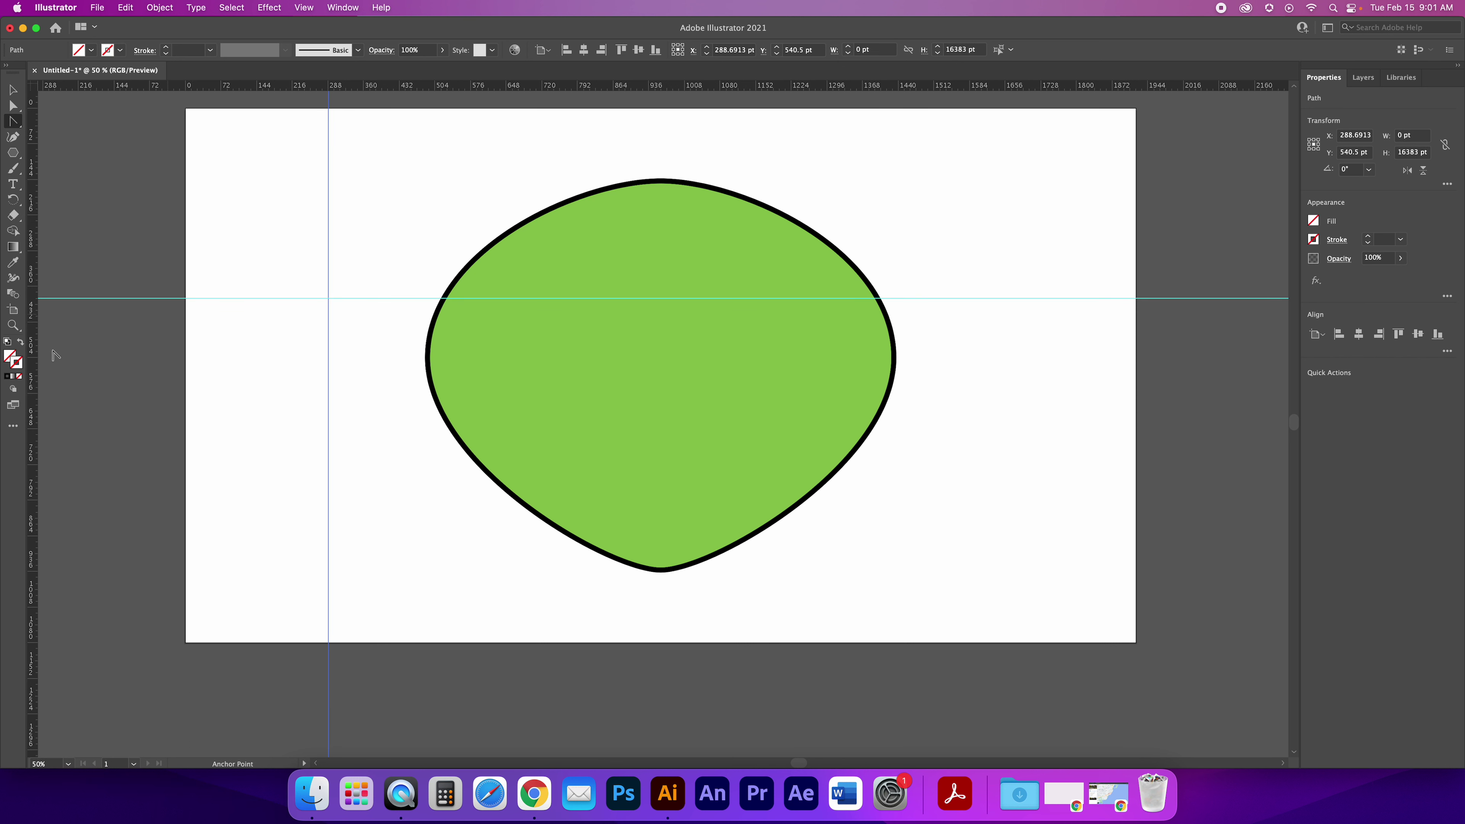
click(13, 90)
click(434, 212)
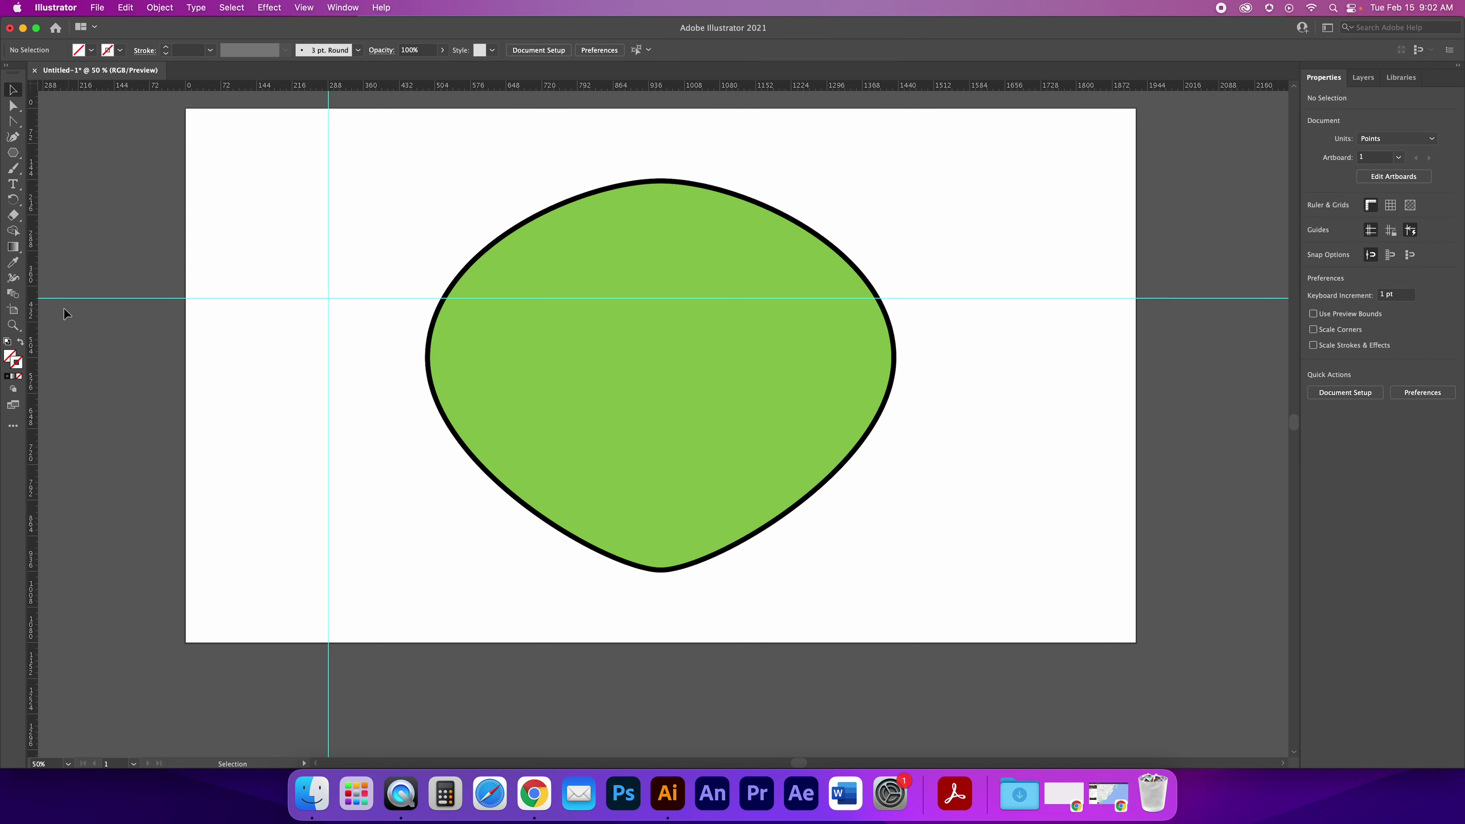
drag(37, 311, 385, 327)
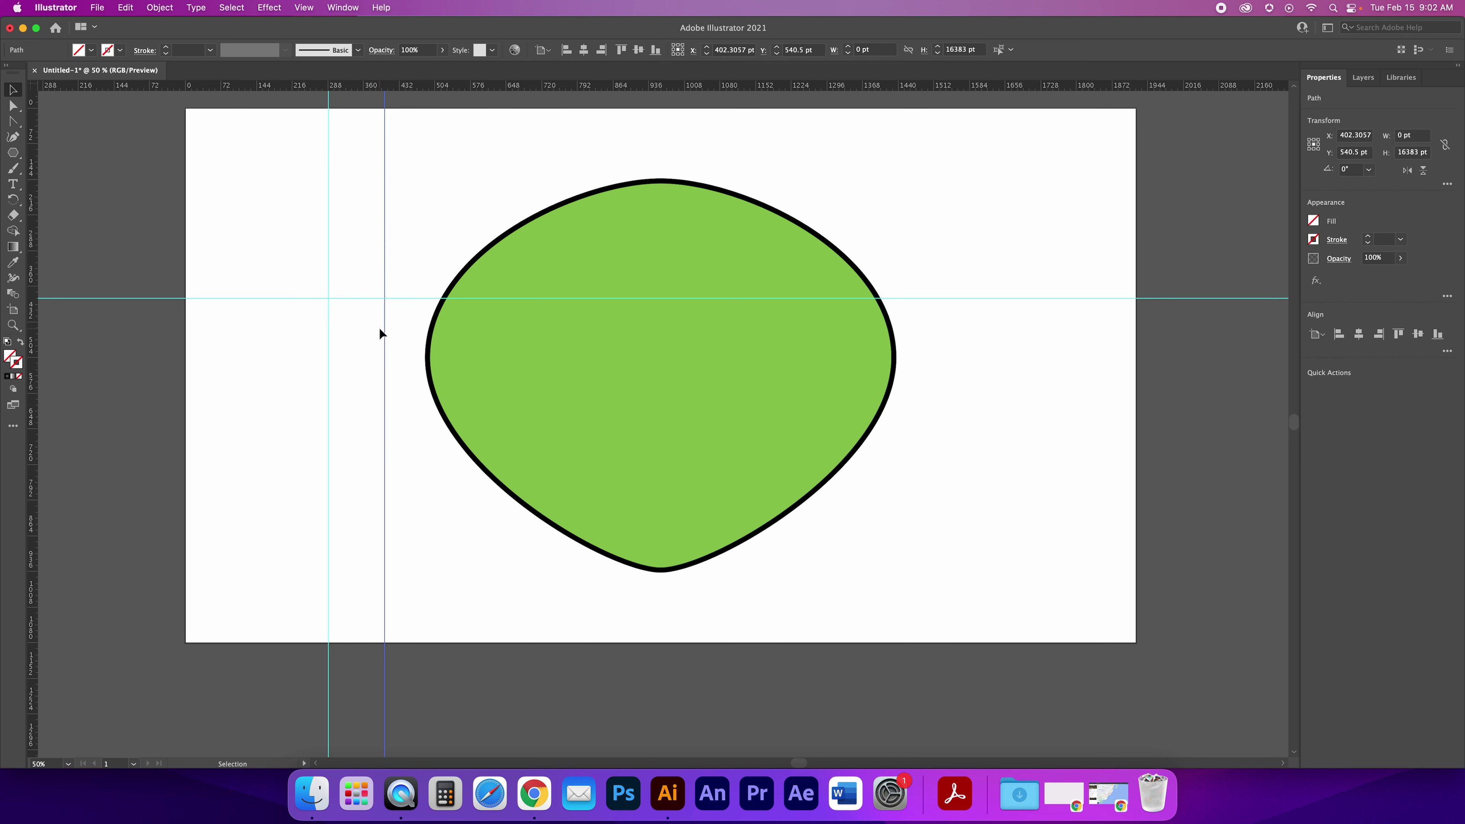
click(454, 125)
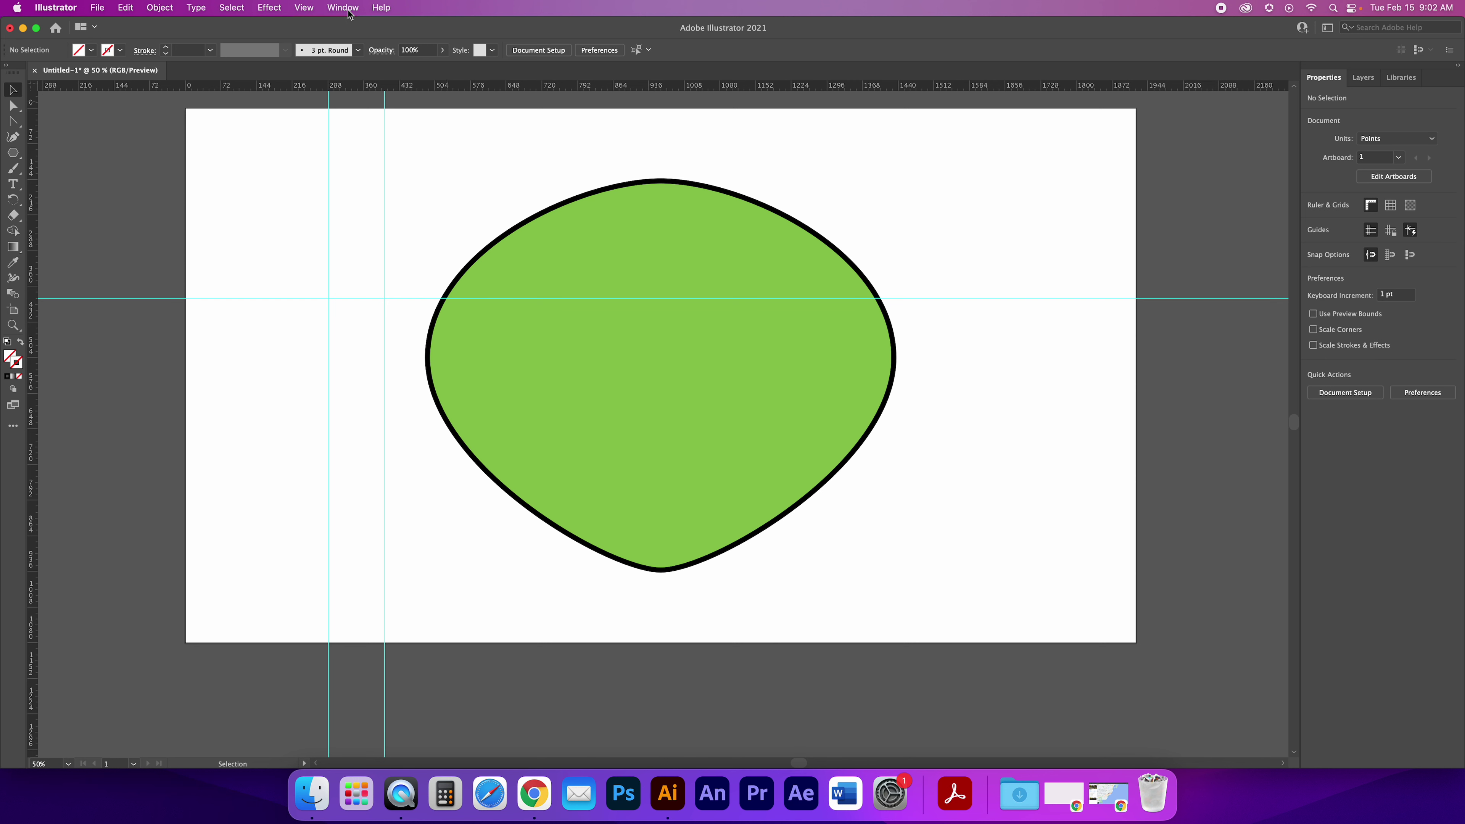
Toggle the rulers off and back on
click(304, 7)
mouse_move(407, 490)
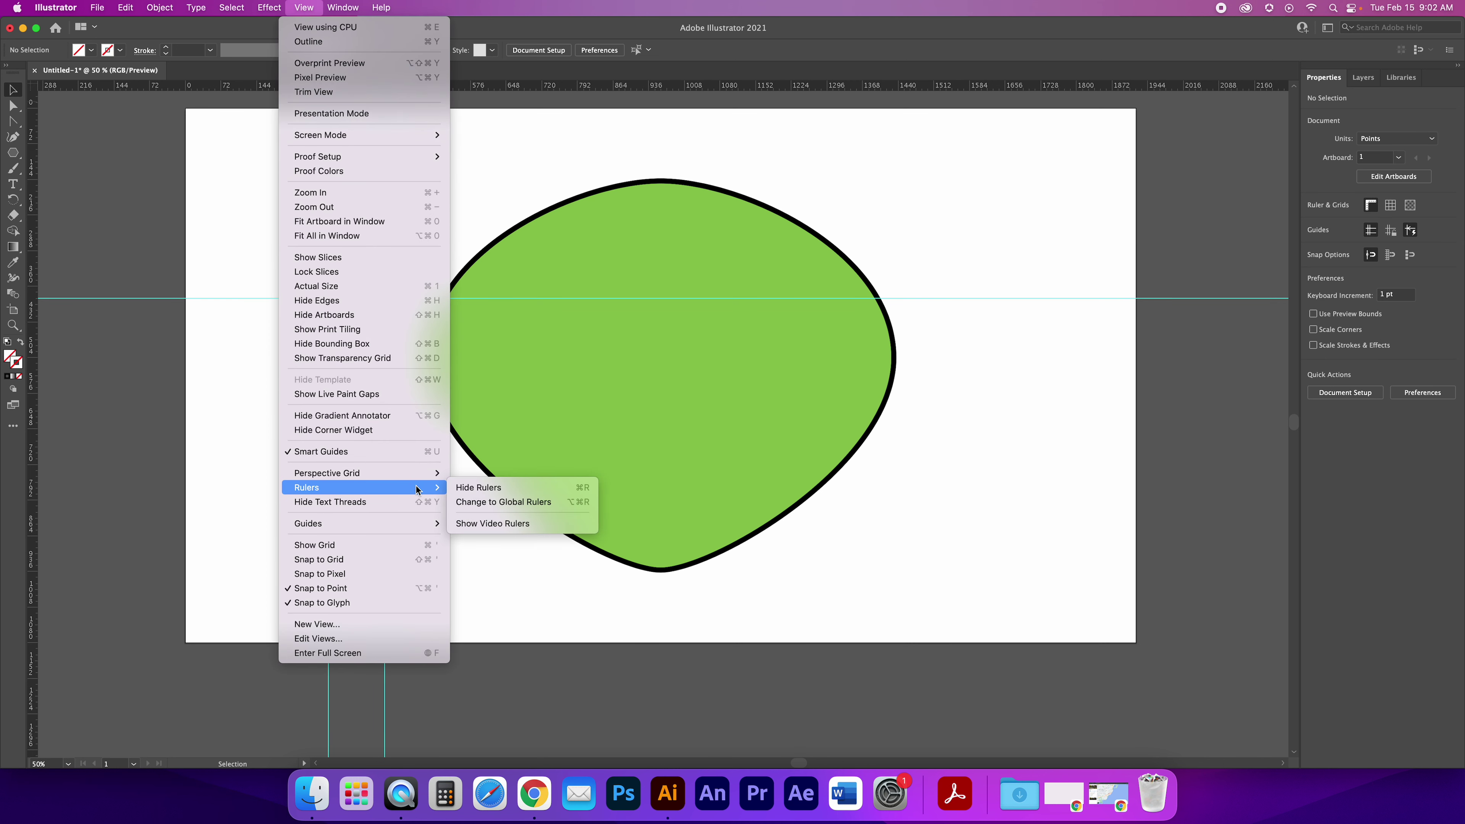
click(469, 489)
key(super+r)
key(super+r)
key(super+r)
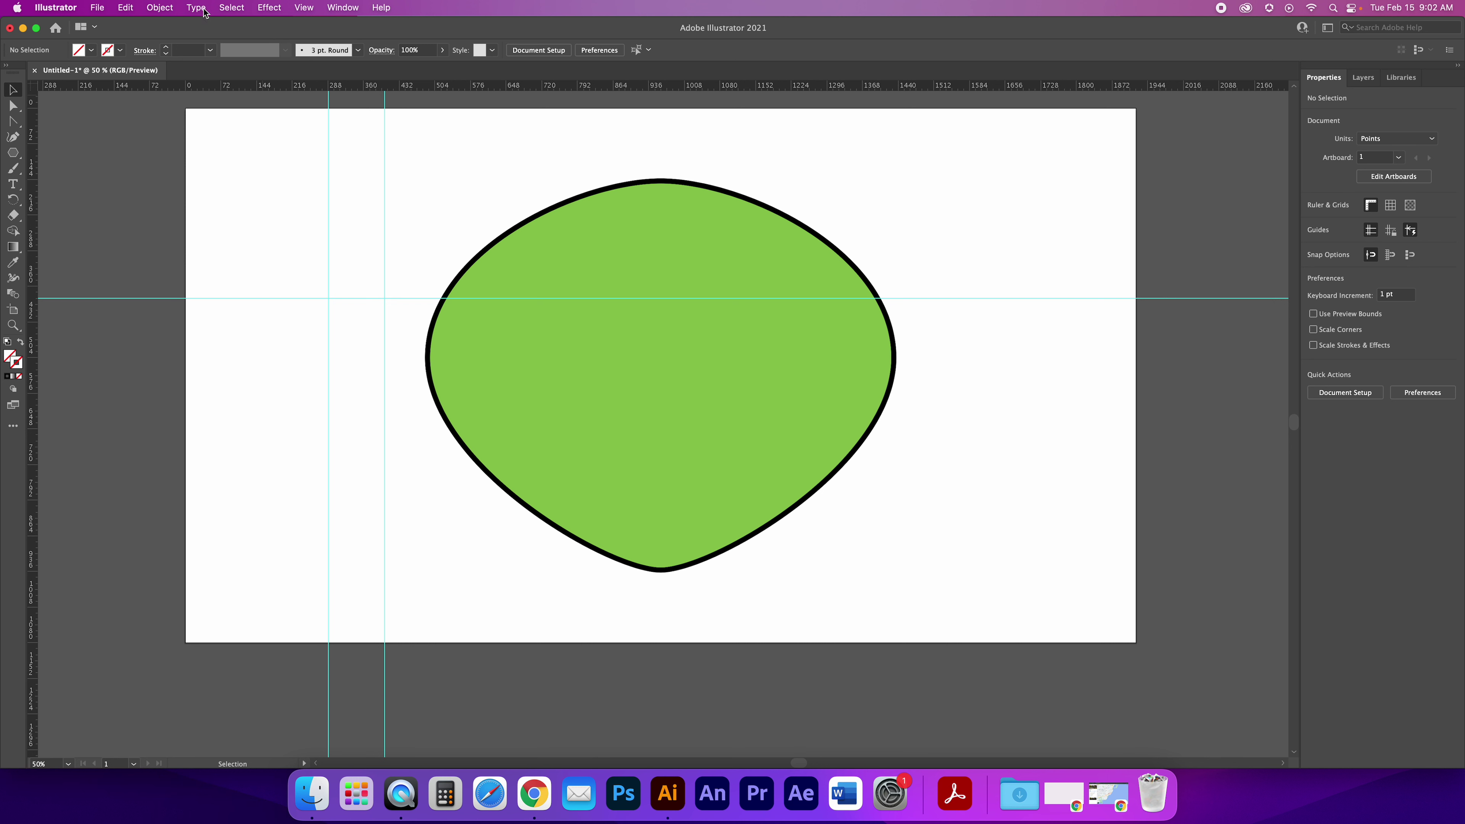
Turn off Smart Guides
click(299, 8)
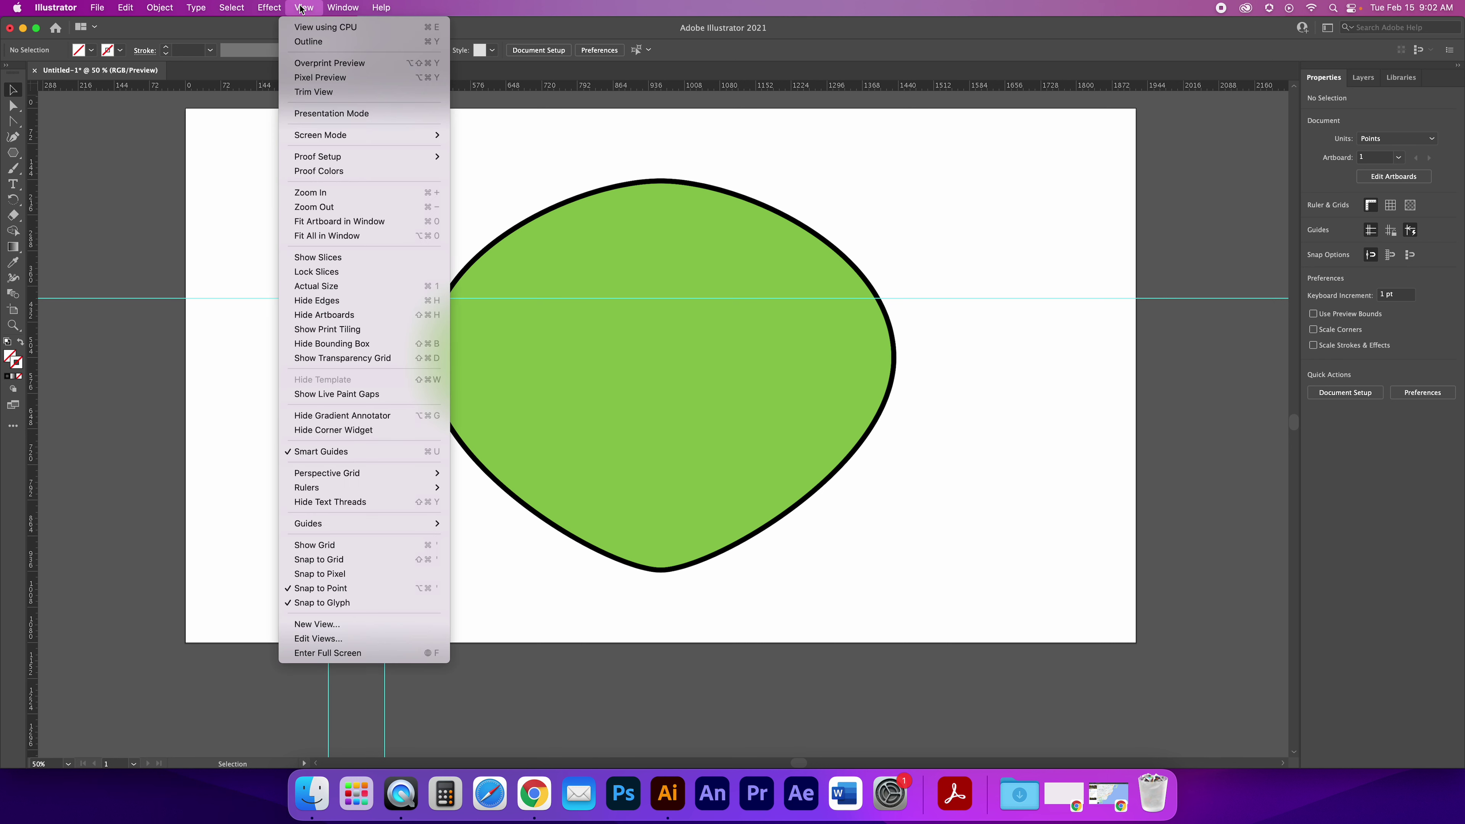
mouse_move(358, 472)
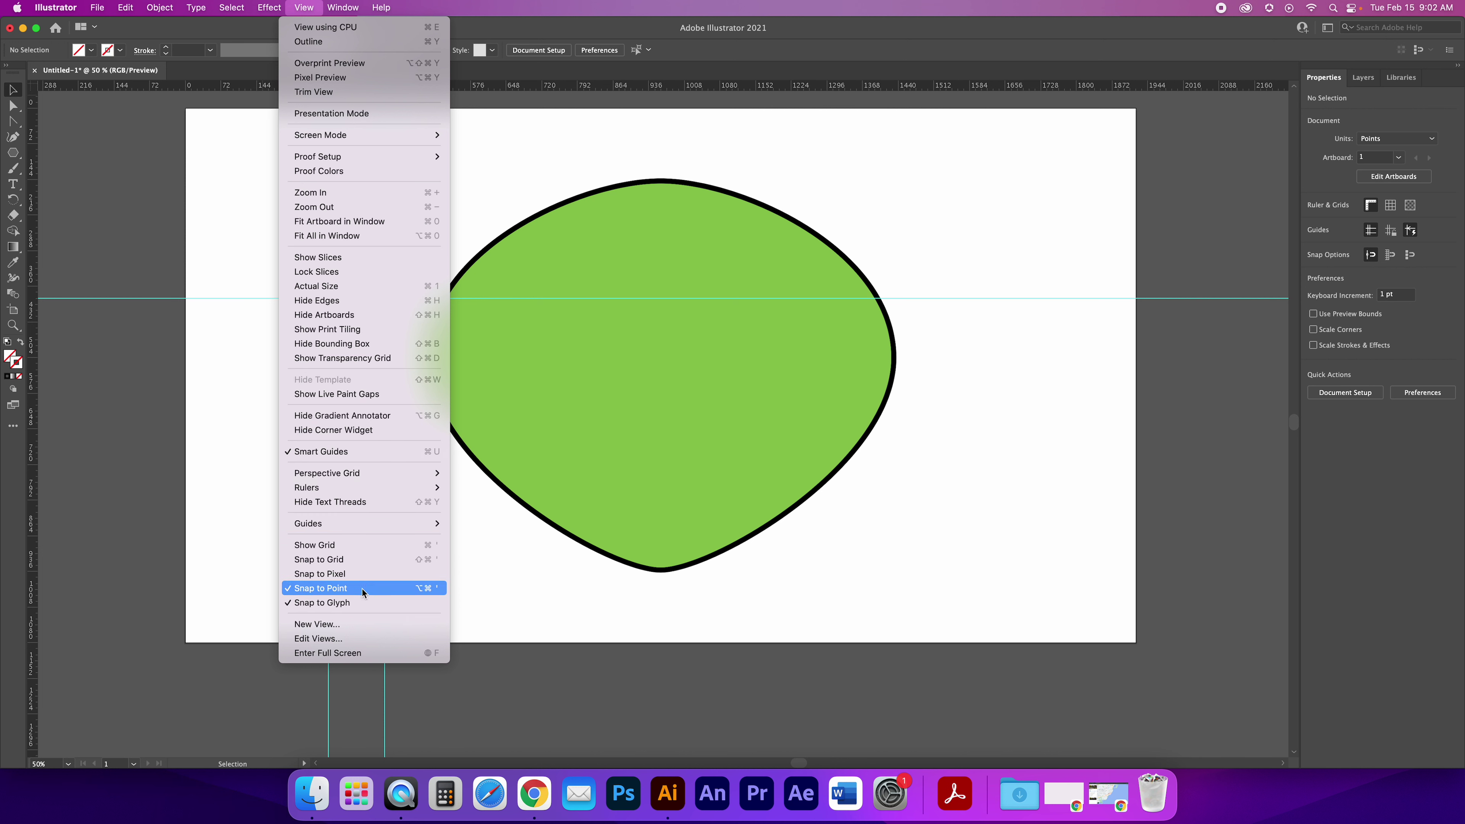
click(370, 454)
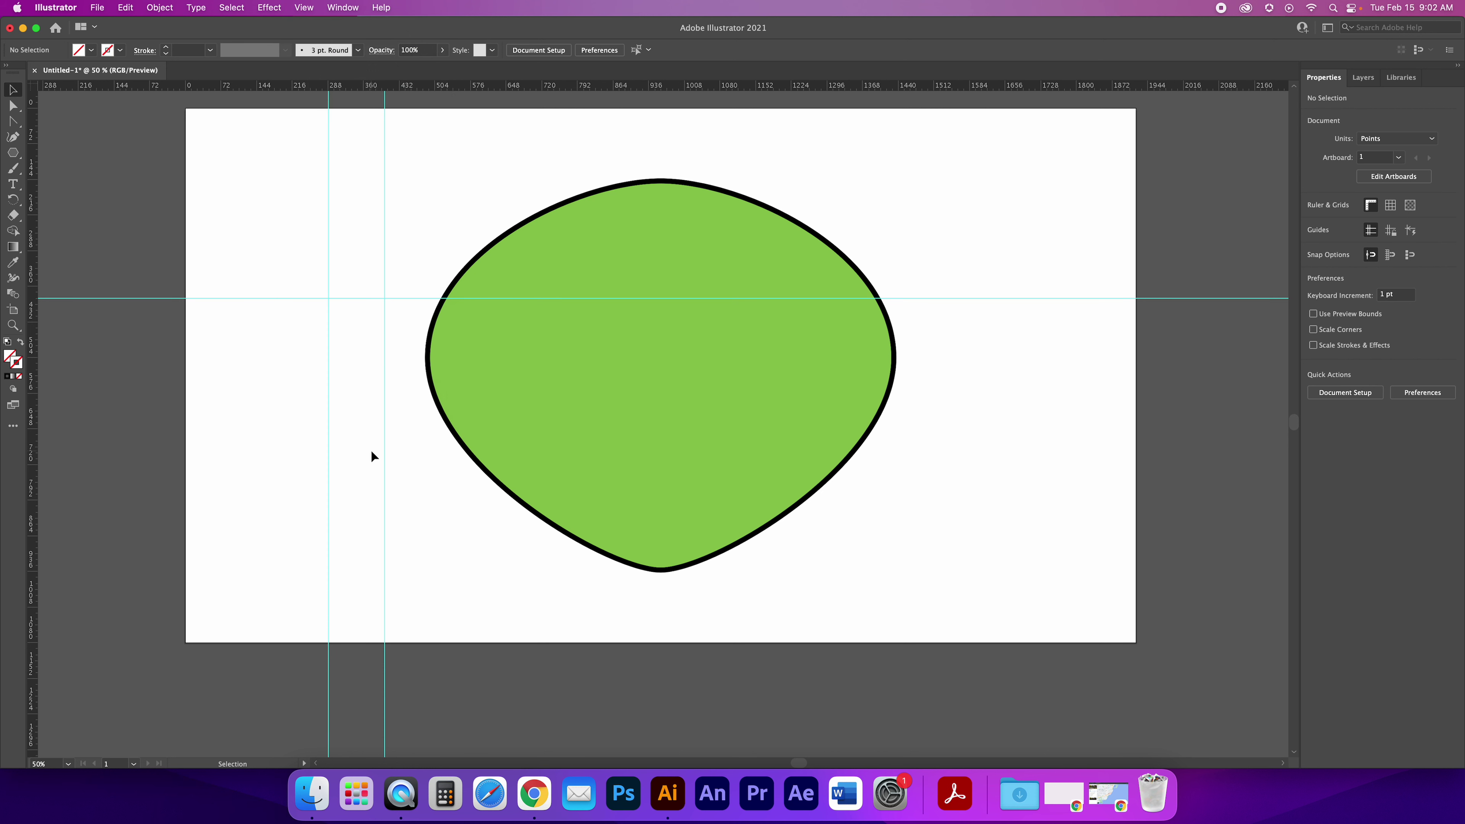
Toggle the visibility of the ruler guides off and on several times, leaving them shown
key(super+semicolon)
key(super+semicolon)
key(a)
key(super+semicolon)
key(super+semicolon)
key(super+semicolon)
key(super+semicolon)
key(v)
scroll(369, 452, up, 2)
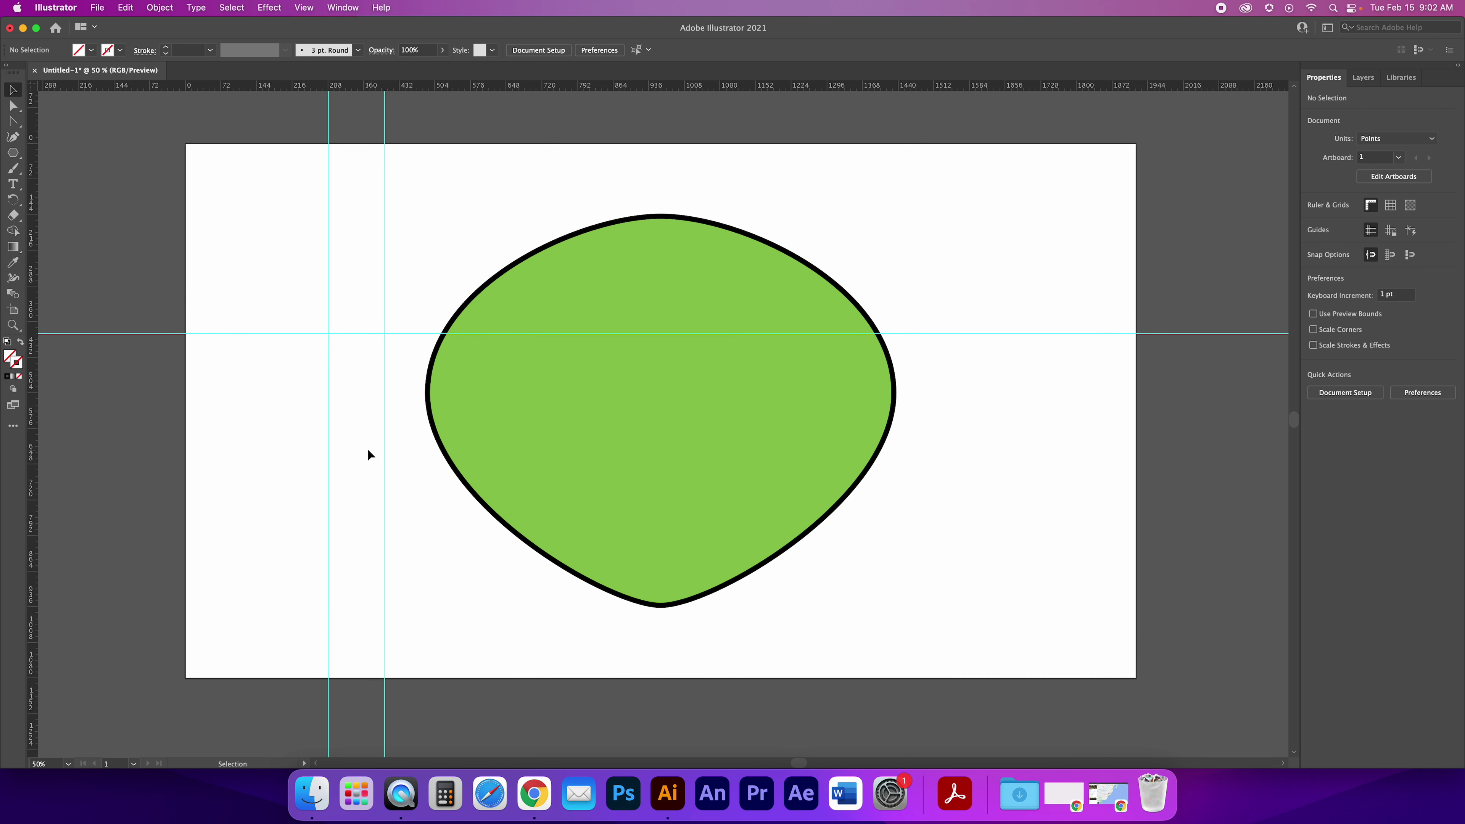
click(304, 8)
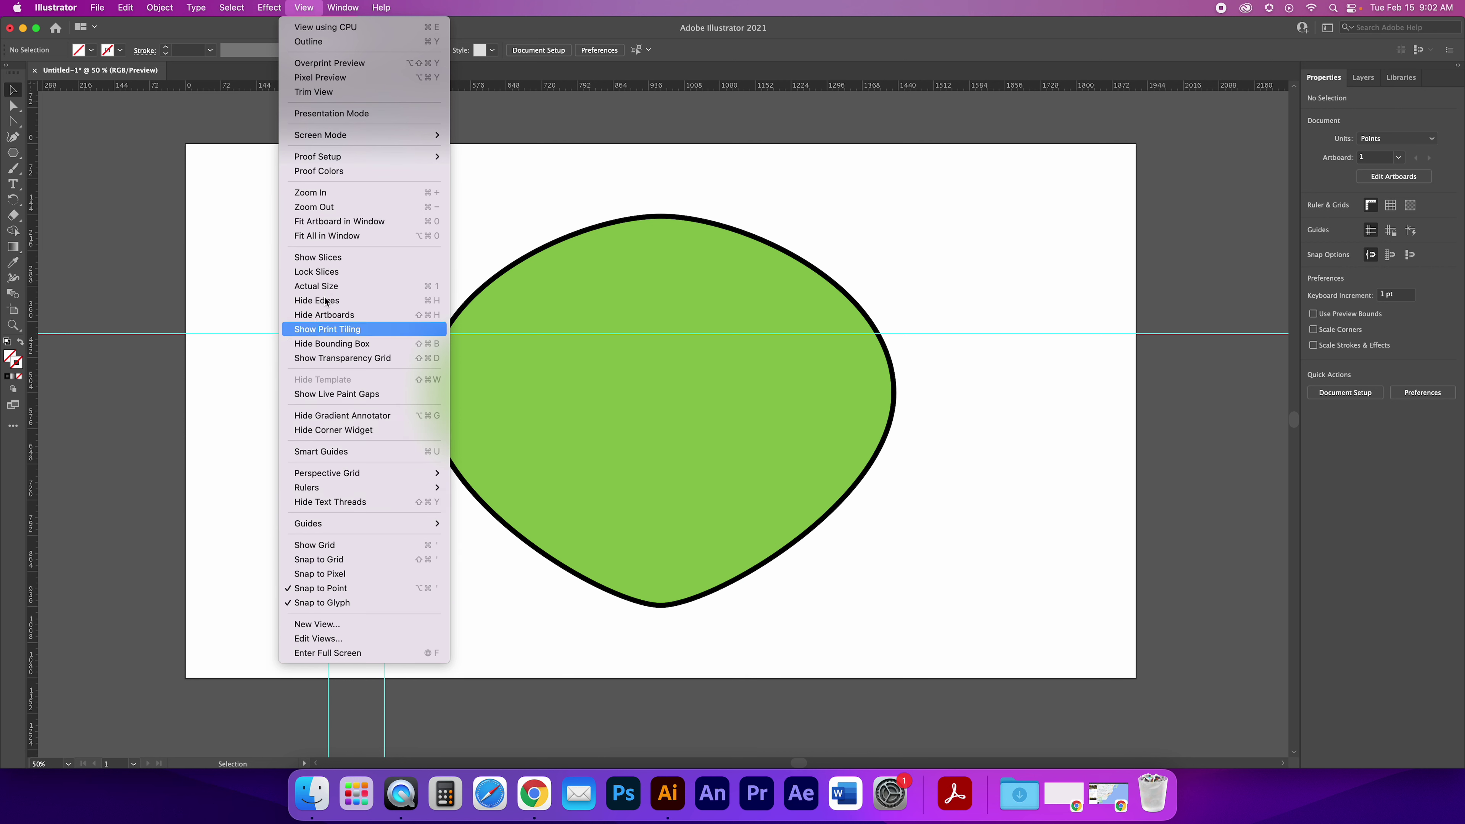
click(305, 8)
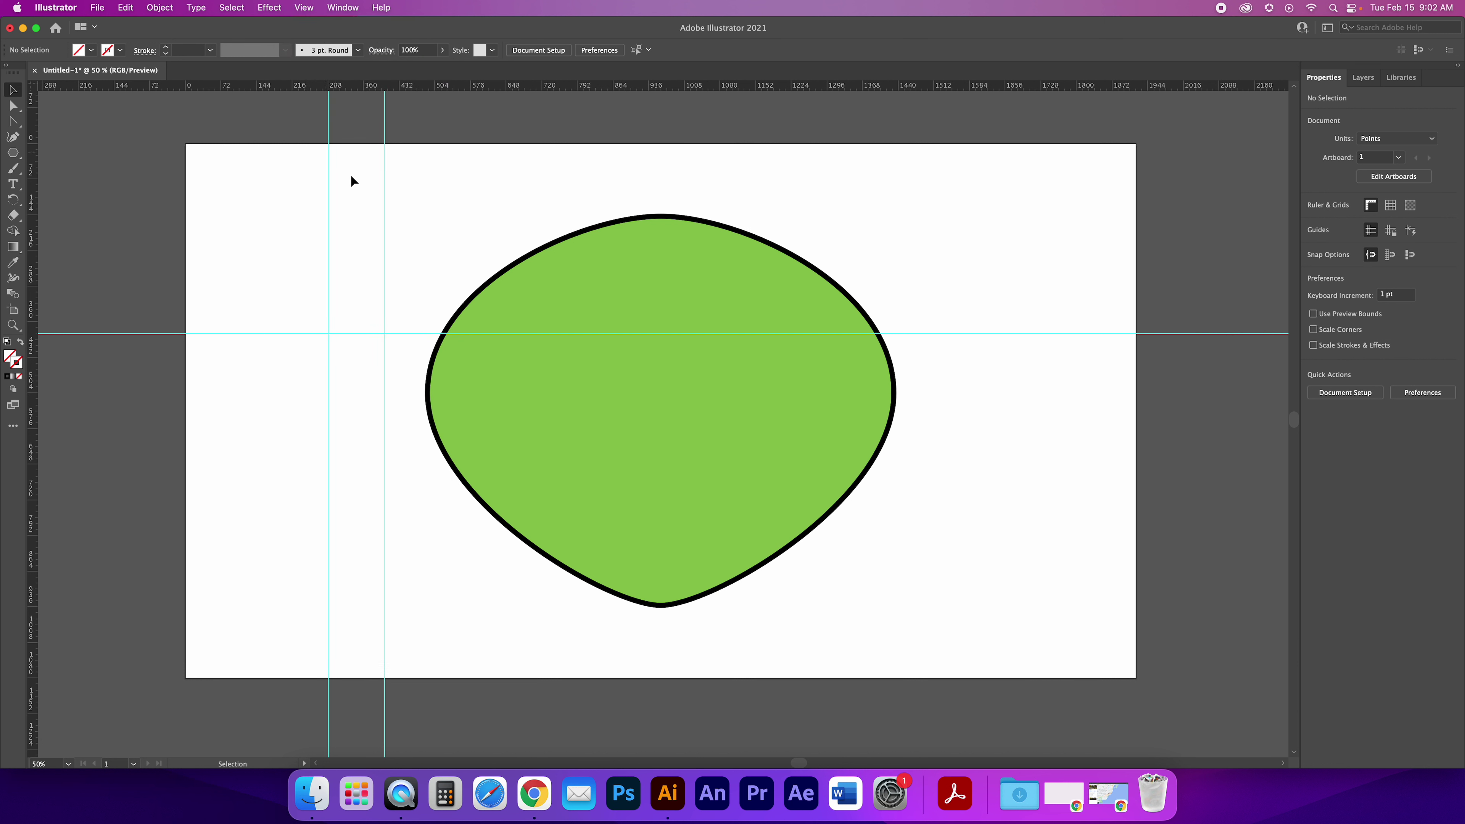
key(super+semicolon)
key(super+semicolon)
key(super+semicolon)
key(super+semicolon)
Delete the two vertical guides and the horizontal guide one by one
click(14, 91)
click(328, 168)
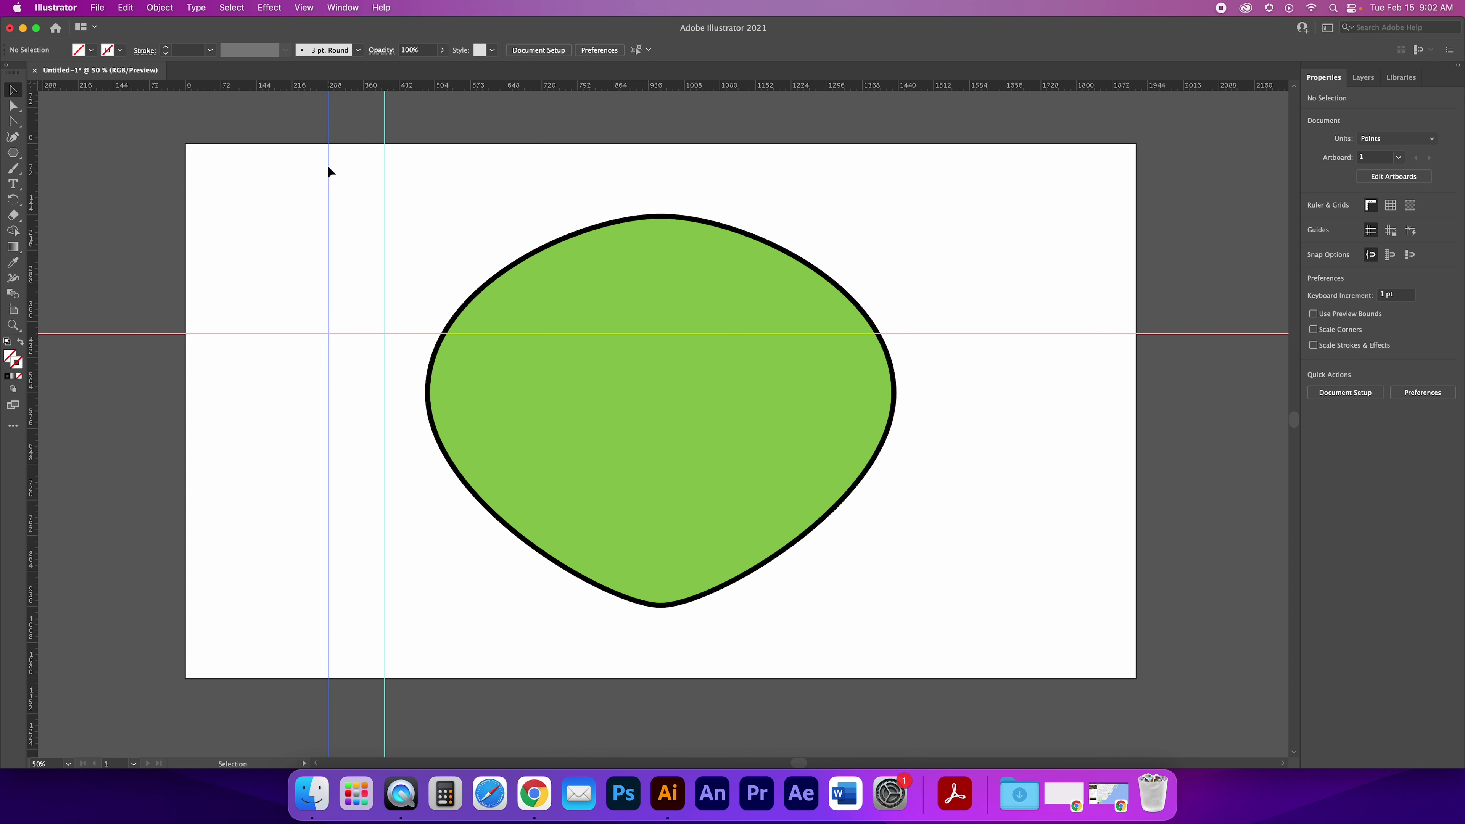
key(Delete)
click(385, 197)
key(Delete)
click(360, 333)
key(Delete)
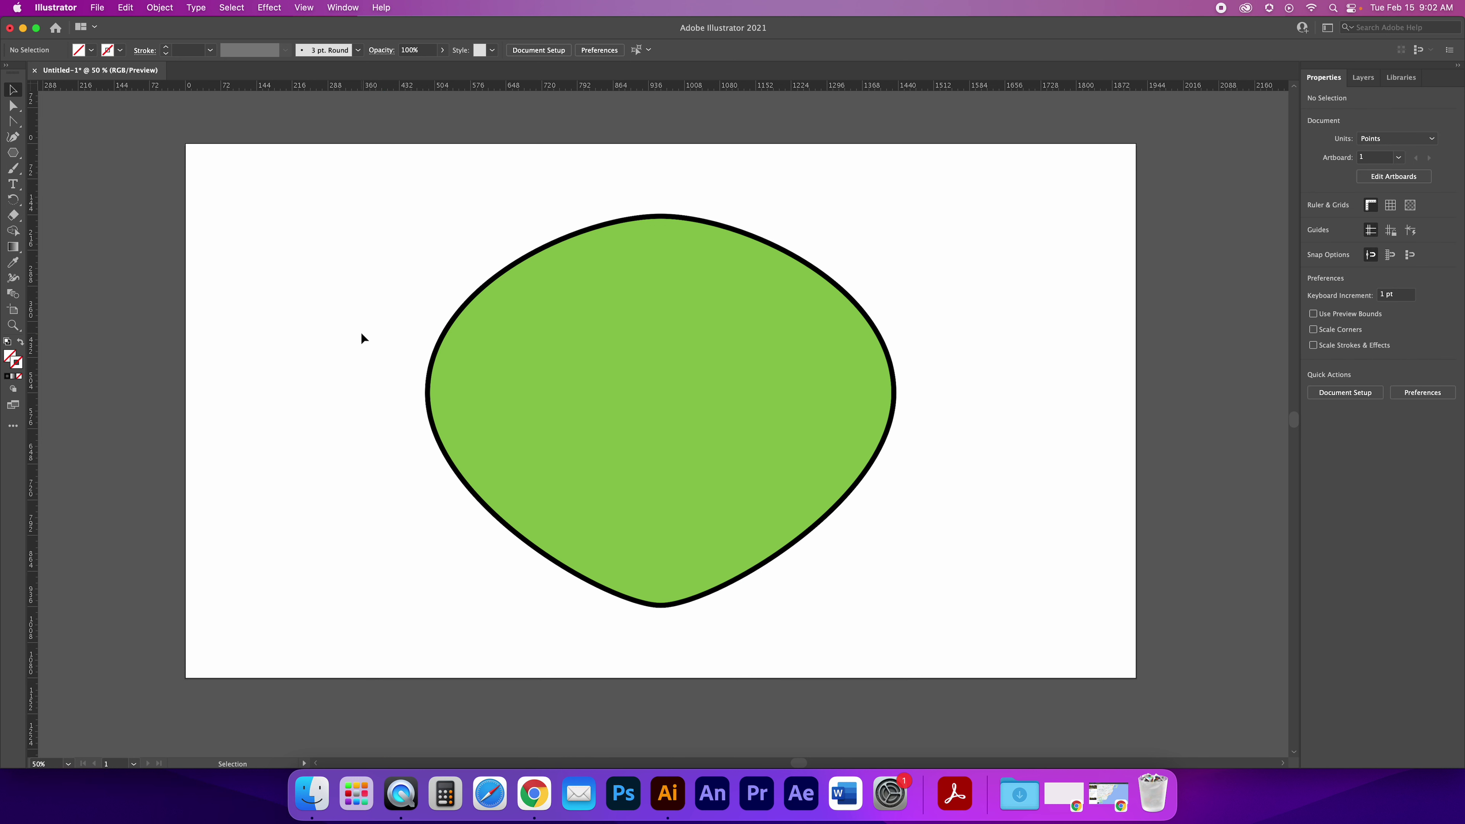
click(302, 8)
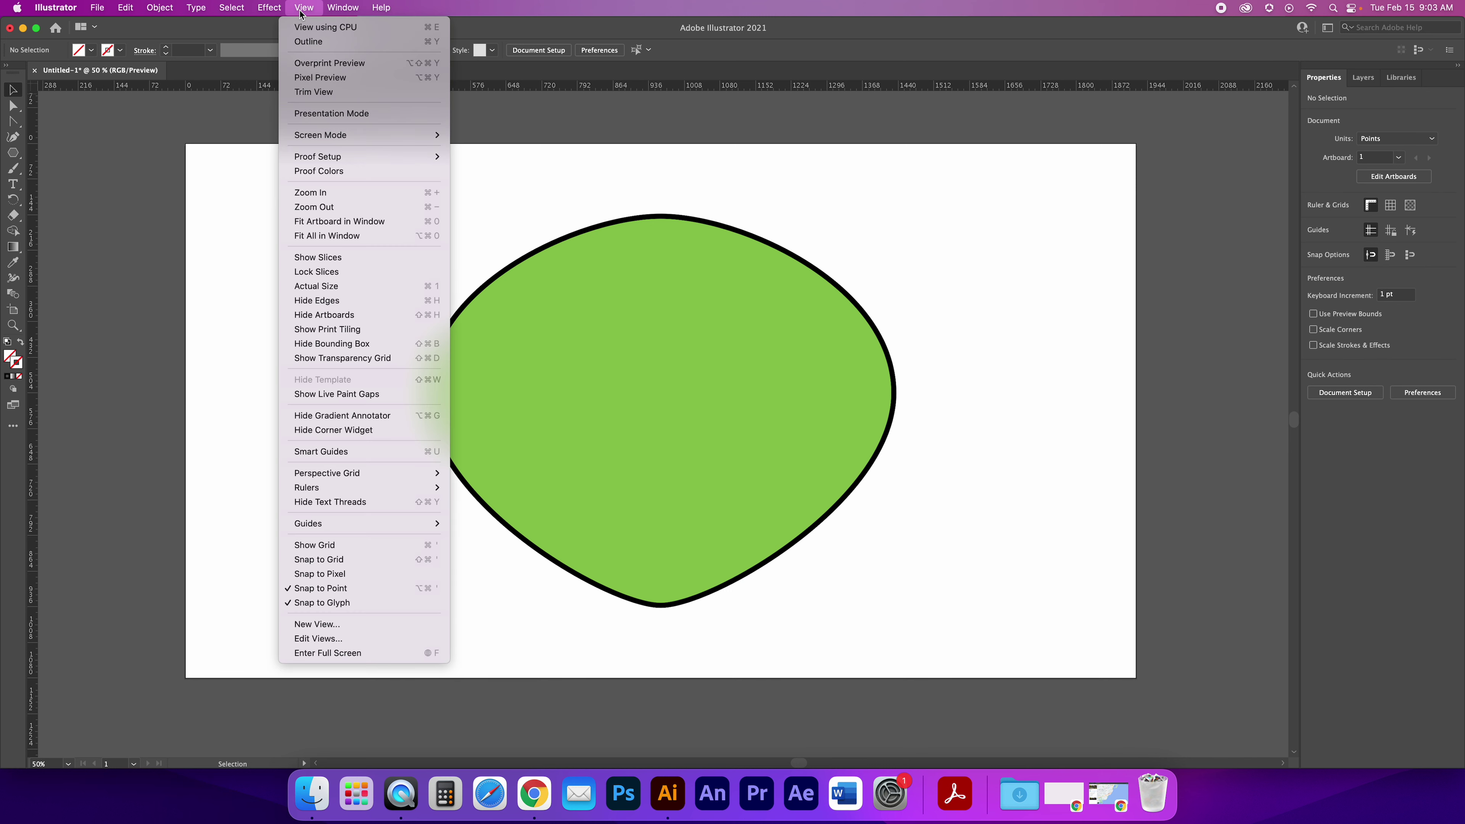
mouse_move(356, 490)
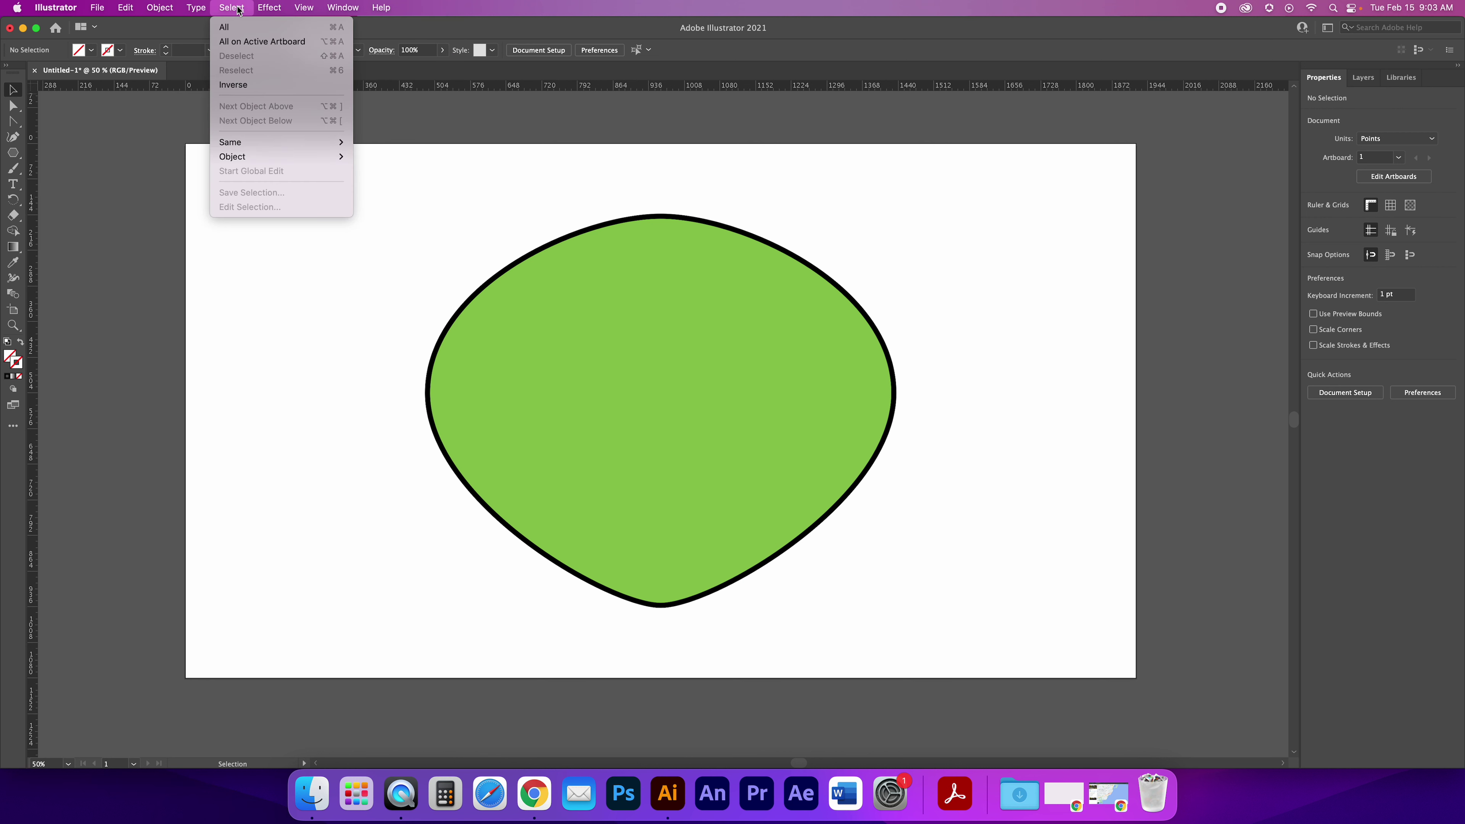
mouse_move(166, 8)
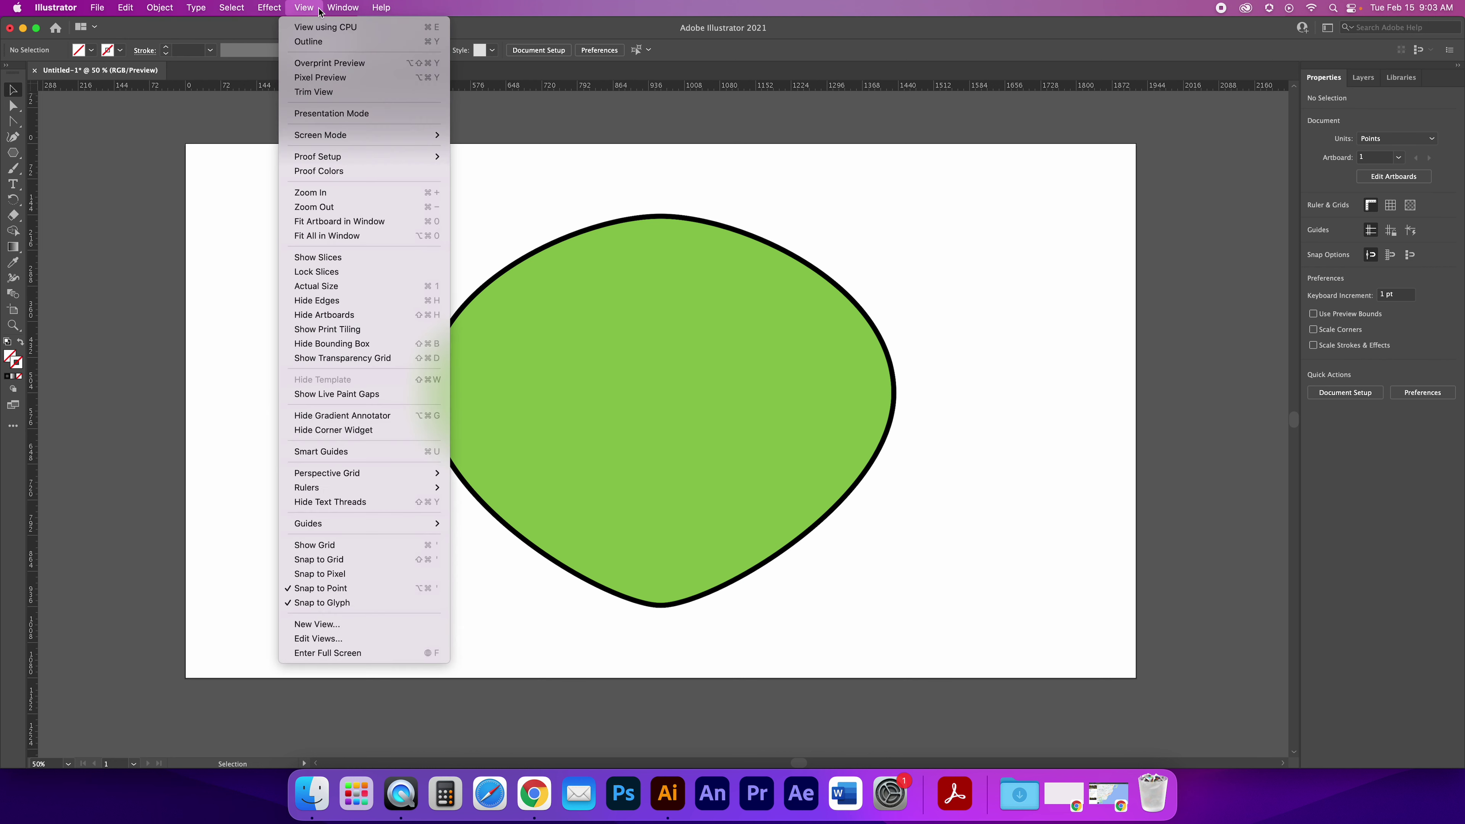
mouse_move(308, 12)
click(516, 140)
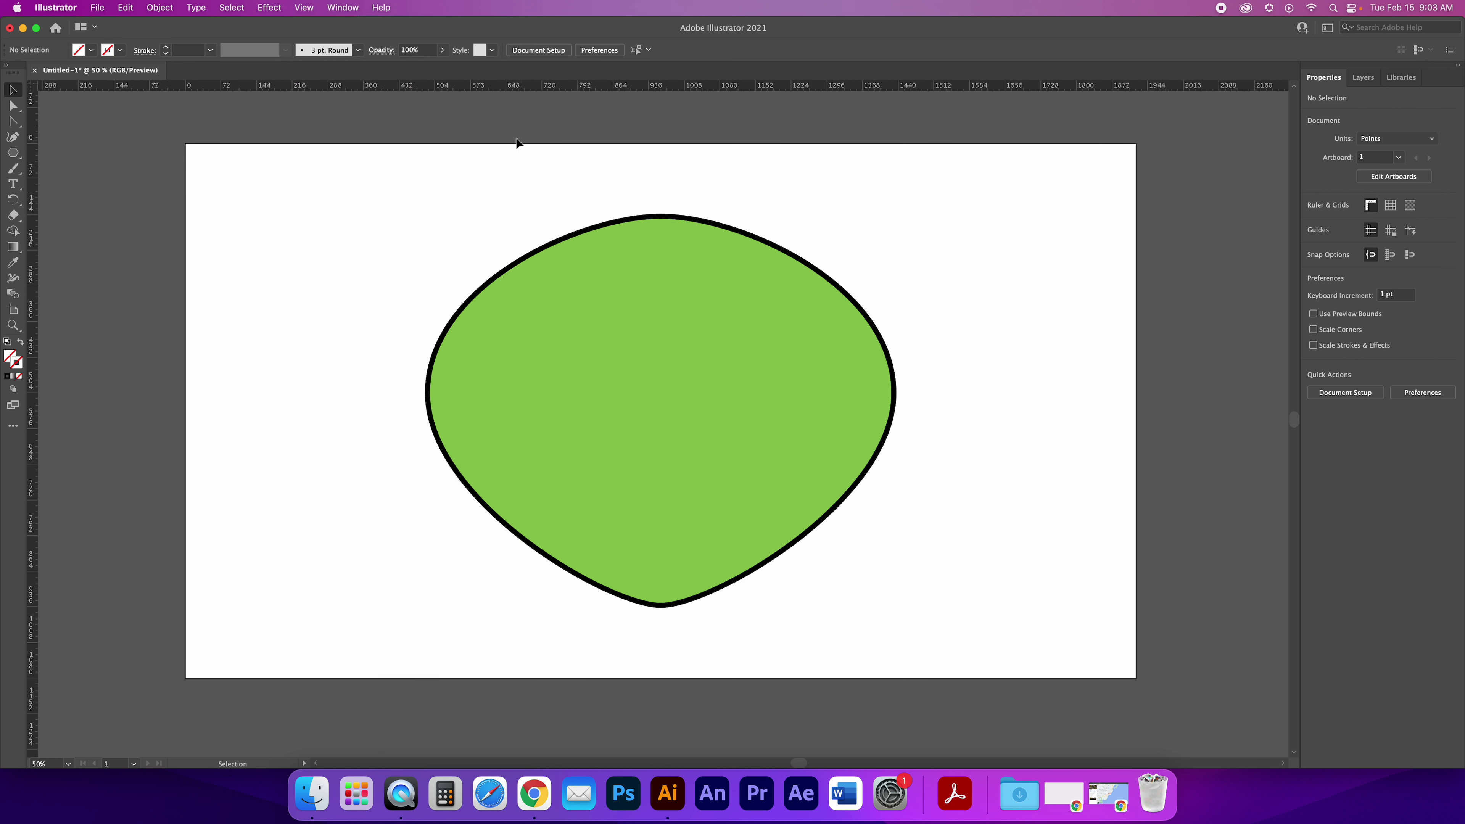
click(267, 9)
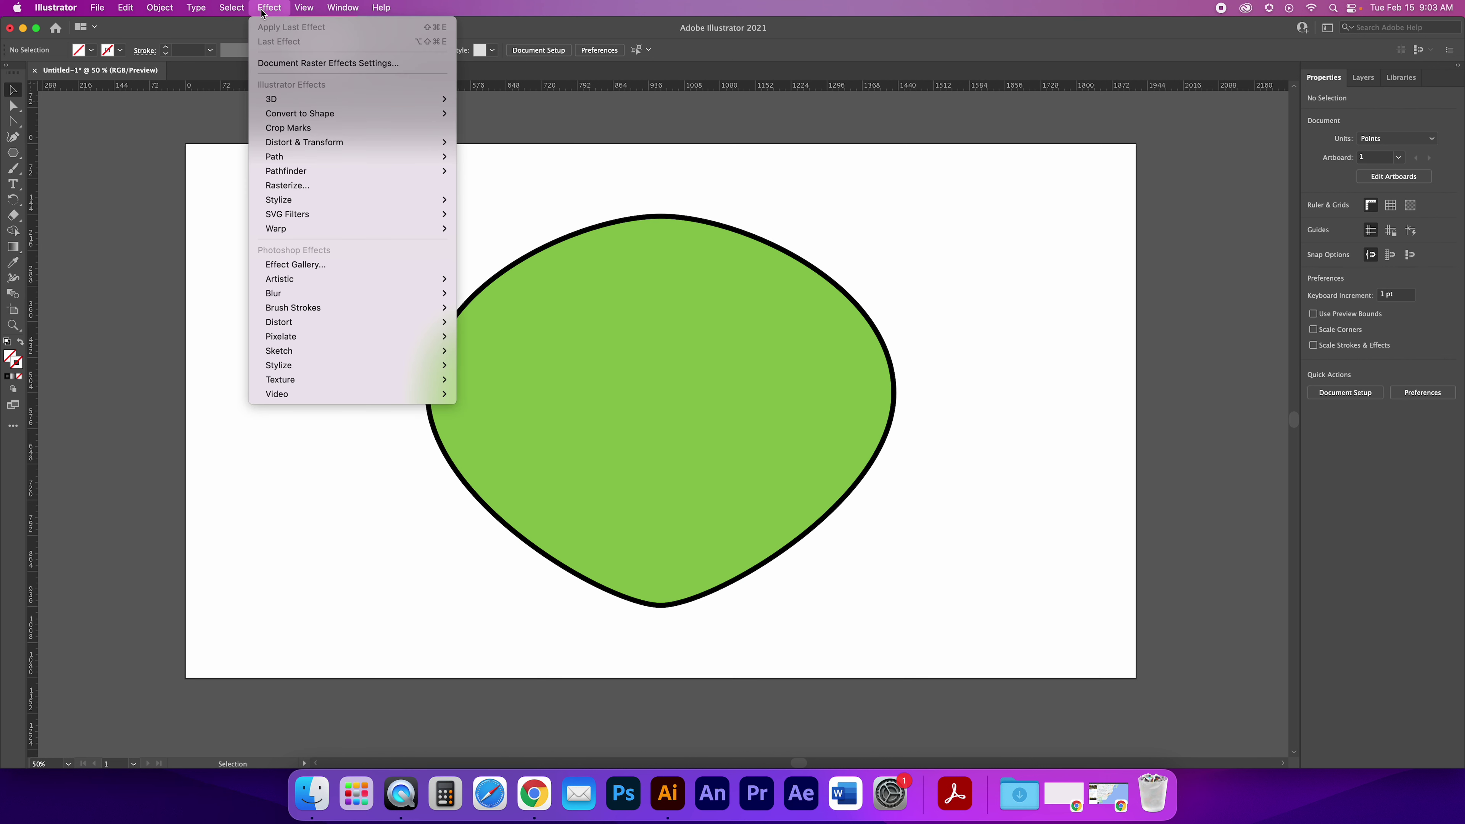
mouse_move(298, 12)
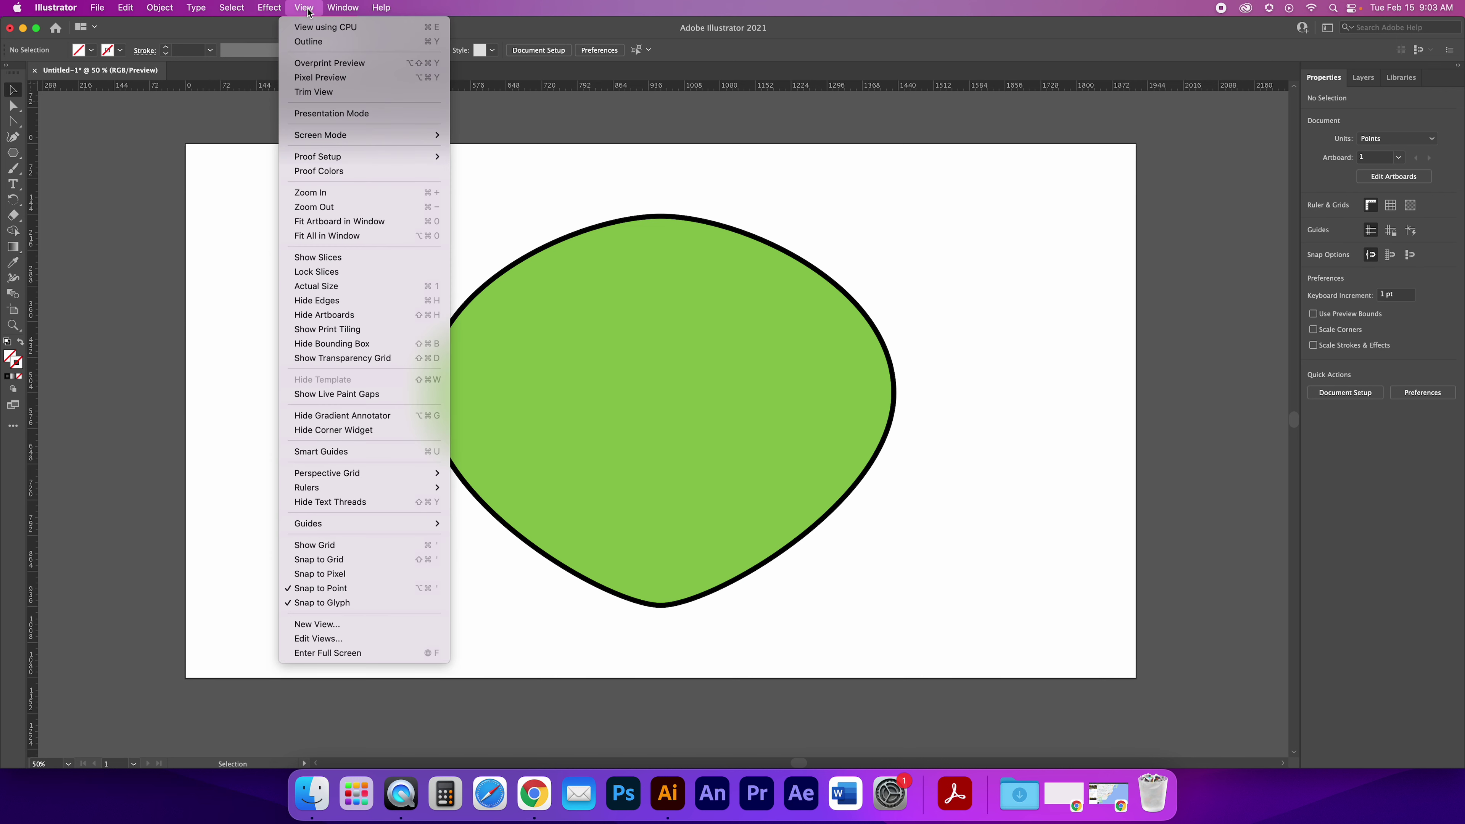
mouse_move(394, 525)
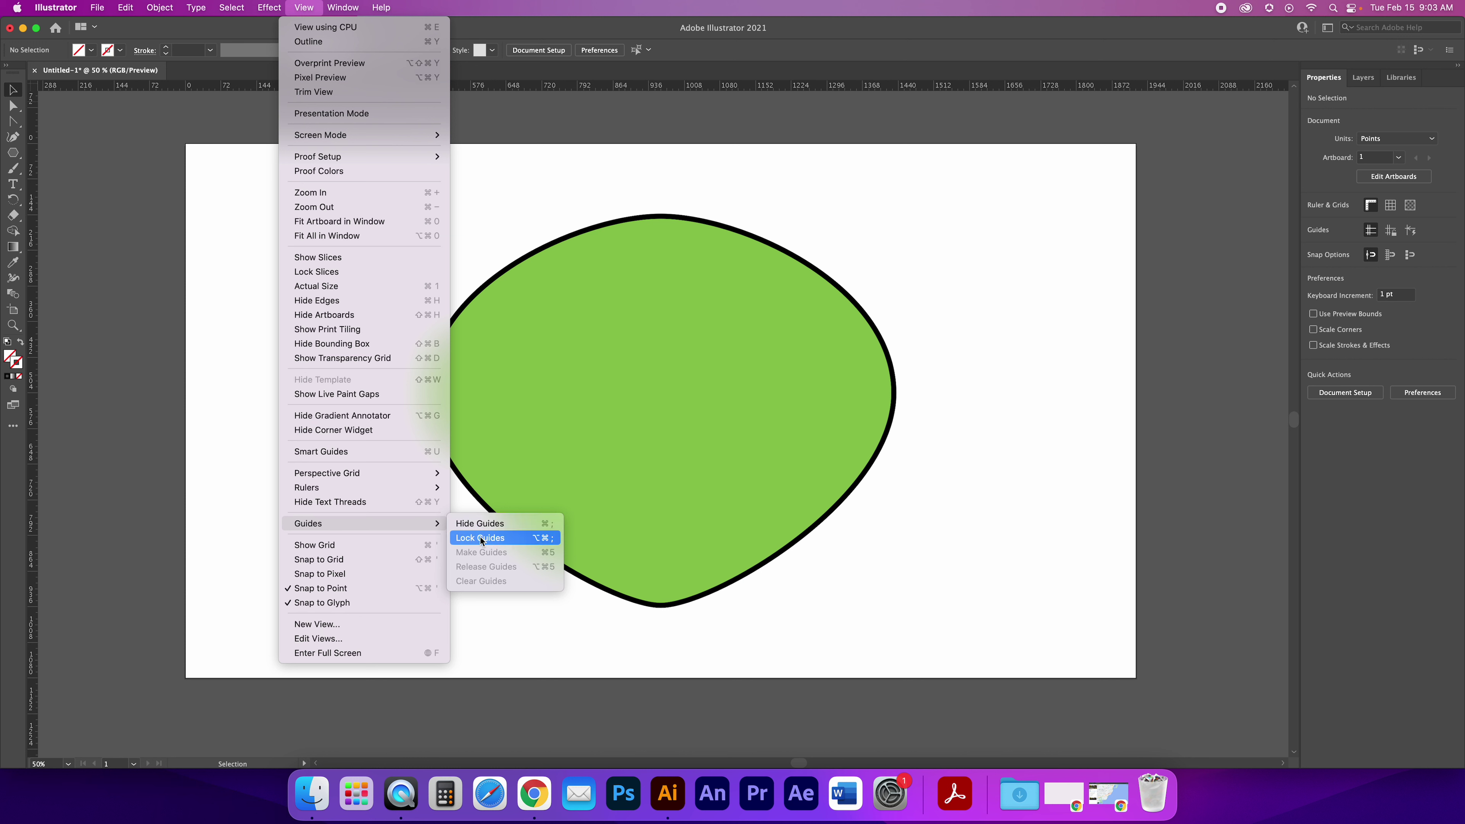
click(585, 612)
Place several horizontal guides across the upper part of the head and clear all guides at once
drag(343, 86, 375, 249)
drag(392, 92, 392, 275)
click(308, 12)
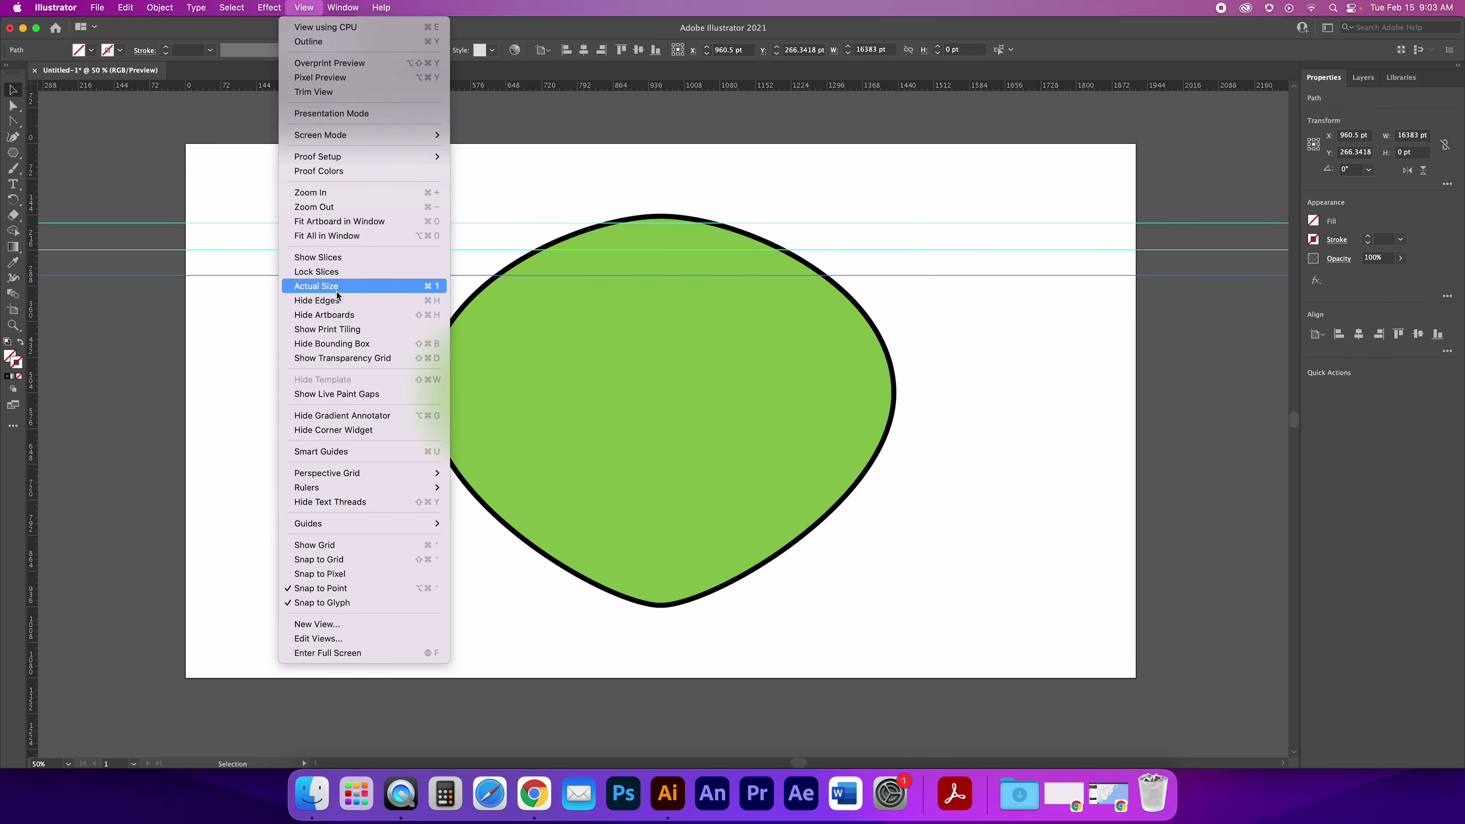
mouse_move(429, 526)
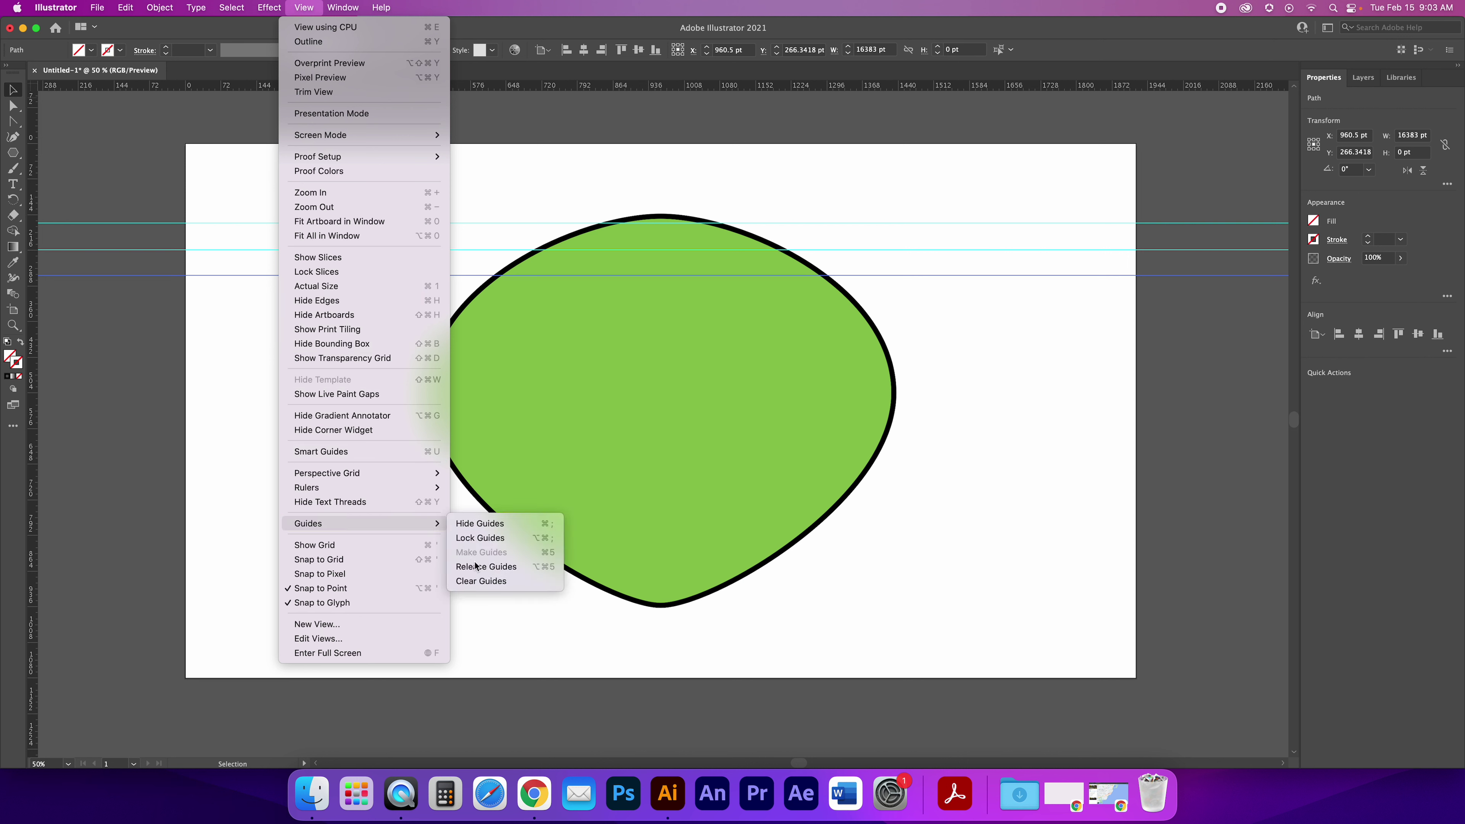
click(481, 581)
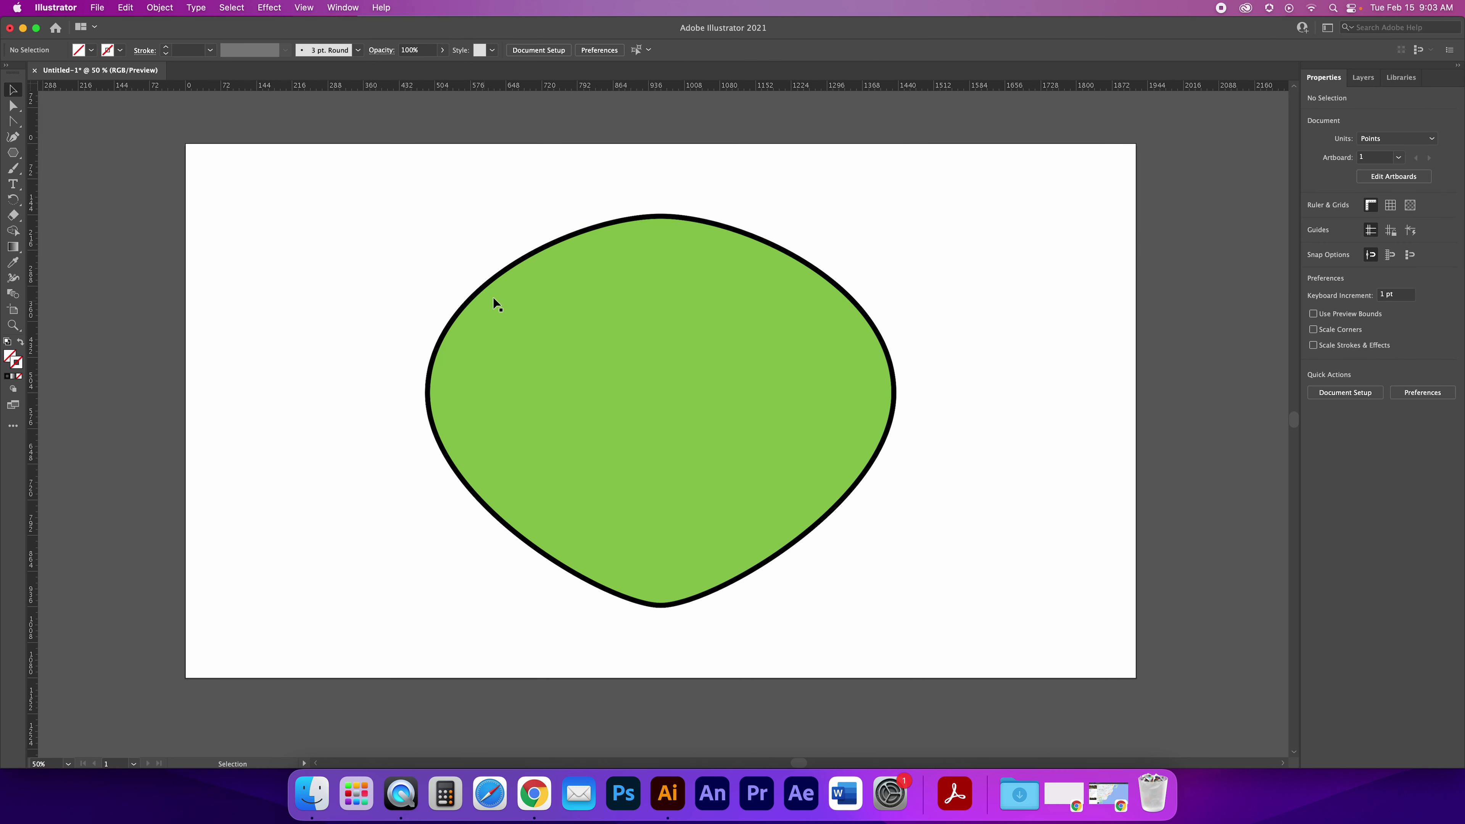
Add a horizontal guide at about Y 376 pt and shorten the upper handles of the head's left and right anchor points to it
drag(348, 88, 526, 329)
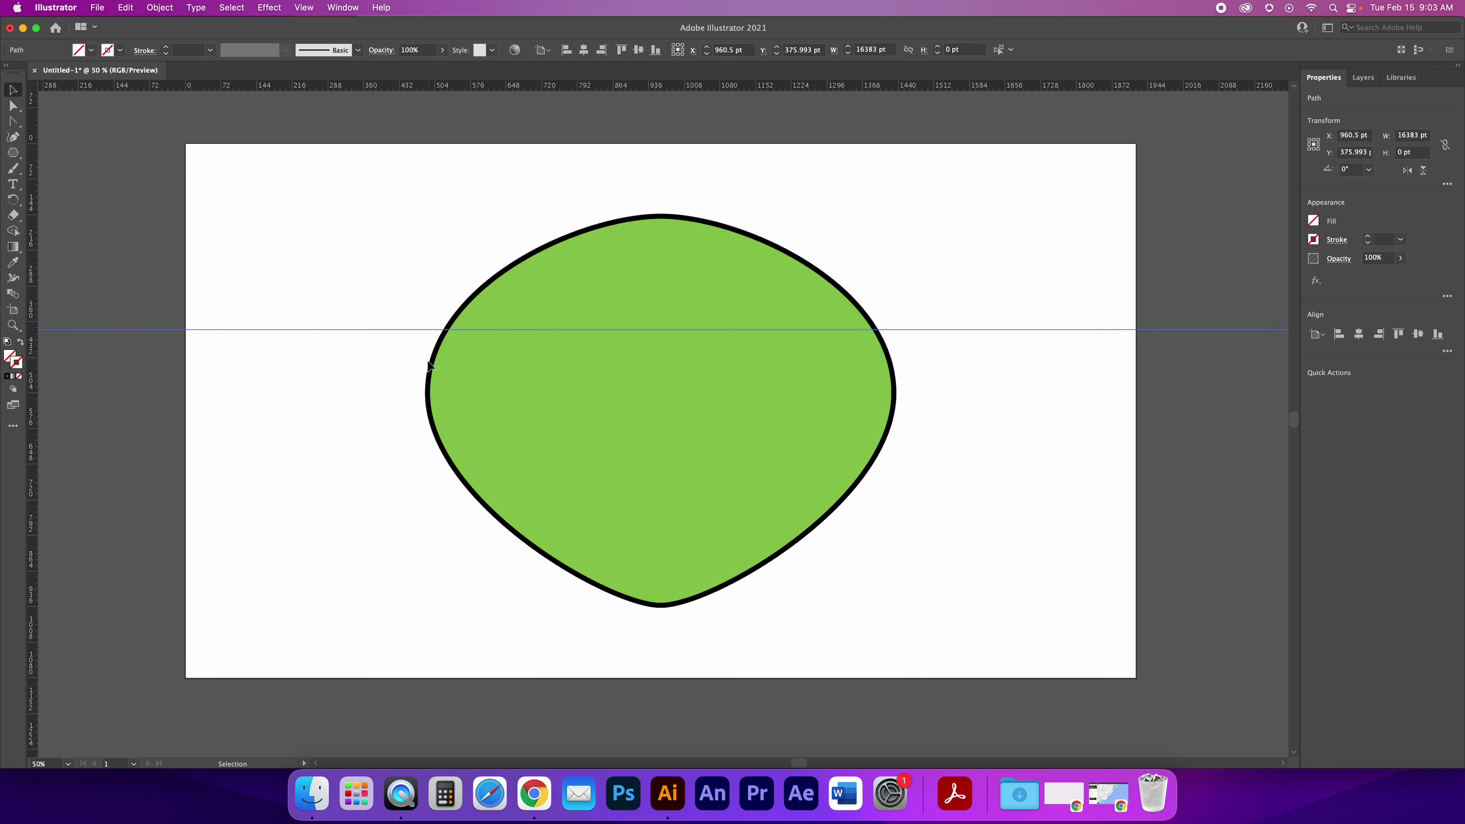
click(13, 106)
drag(386, 452, 429, 381)
drag(427, 285, 428, 329)
click(895, 394)
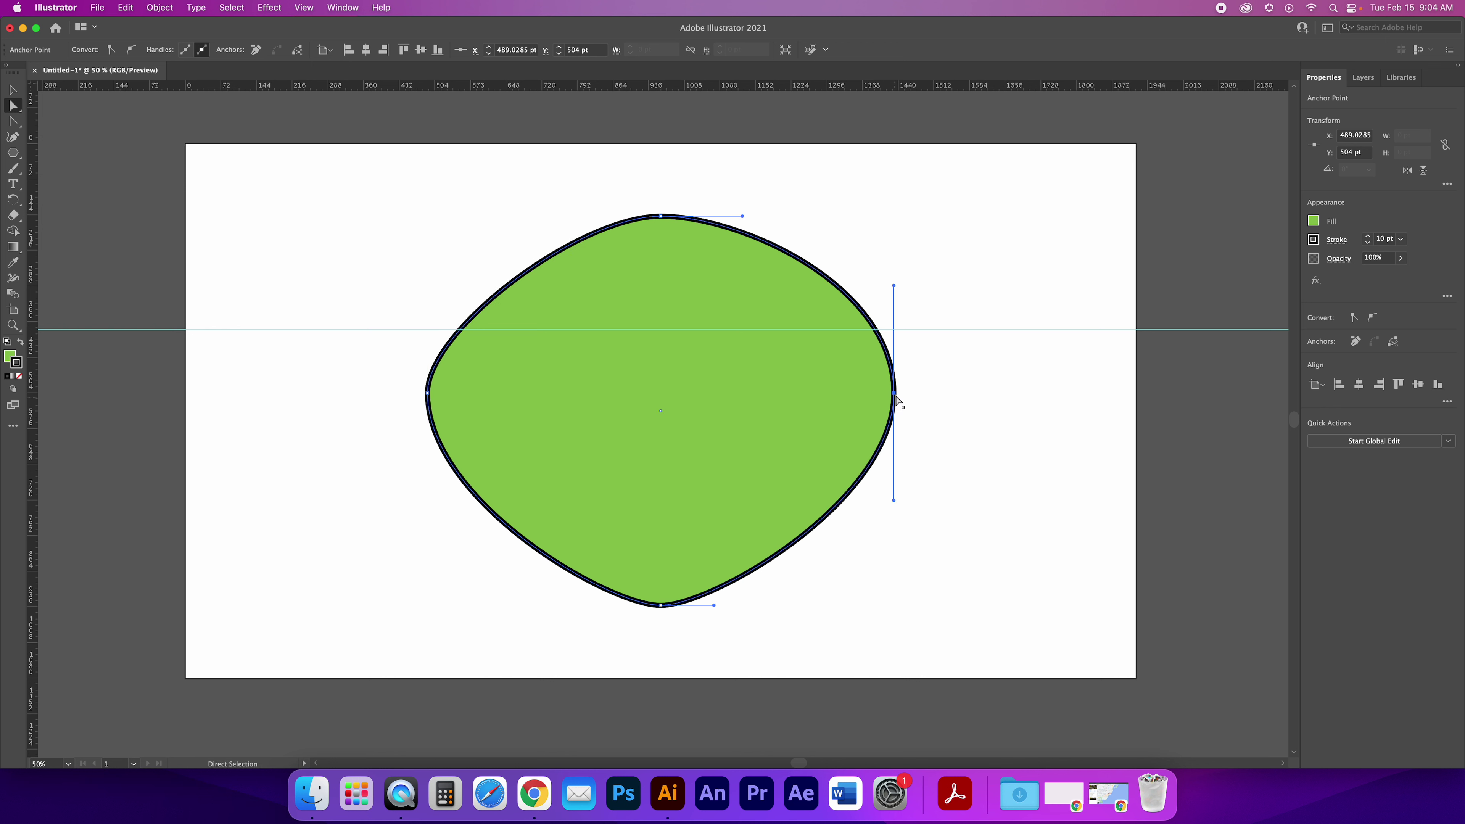
drag(895, 288, 898, 333)
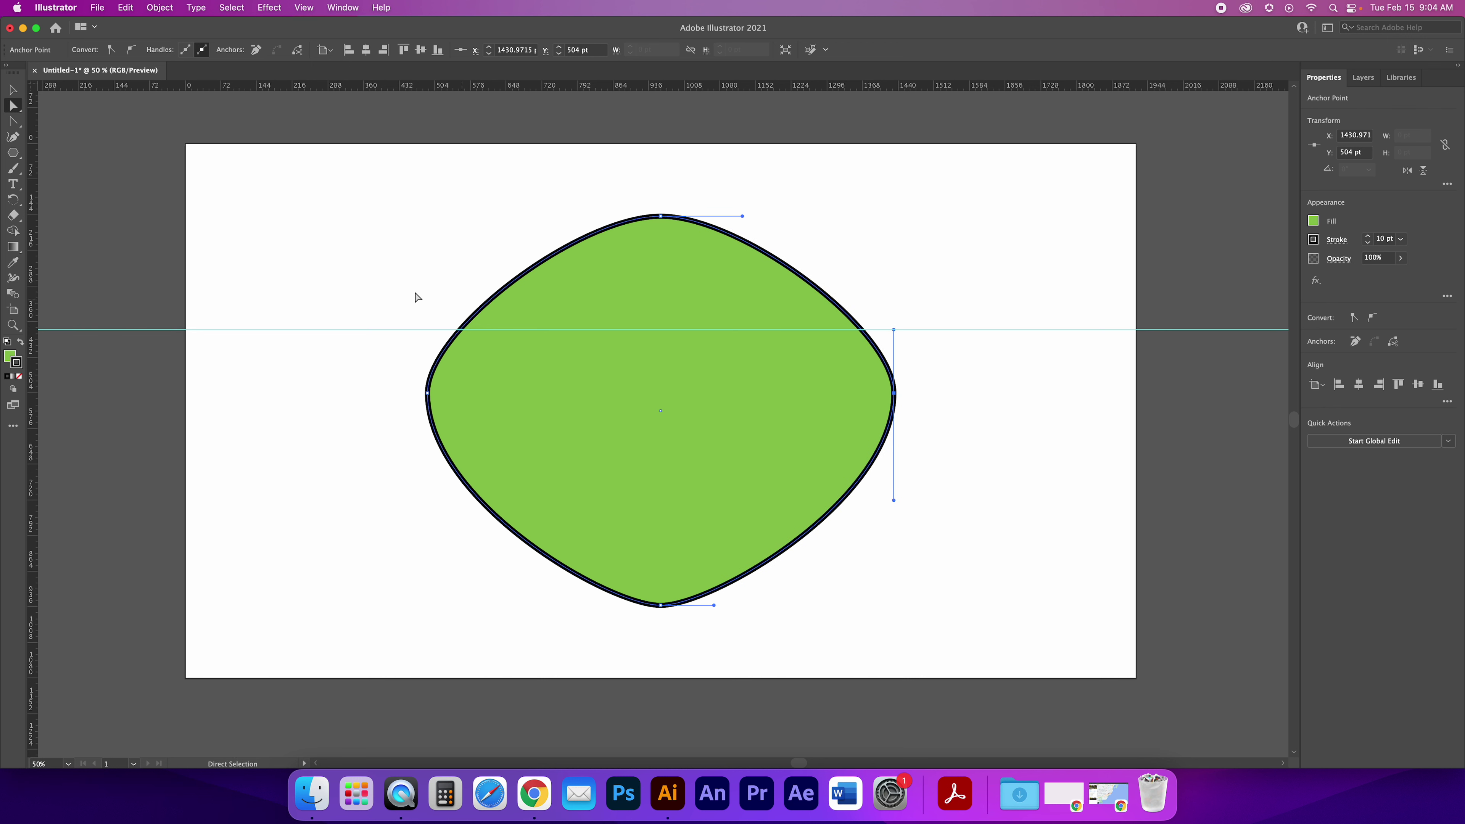
click(242, 222)
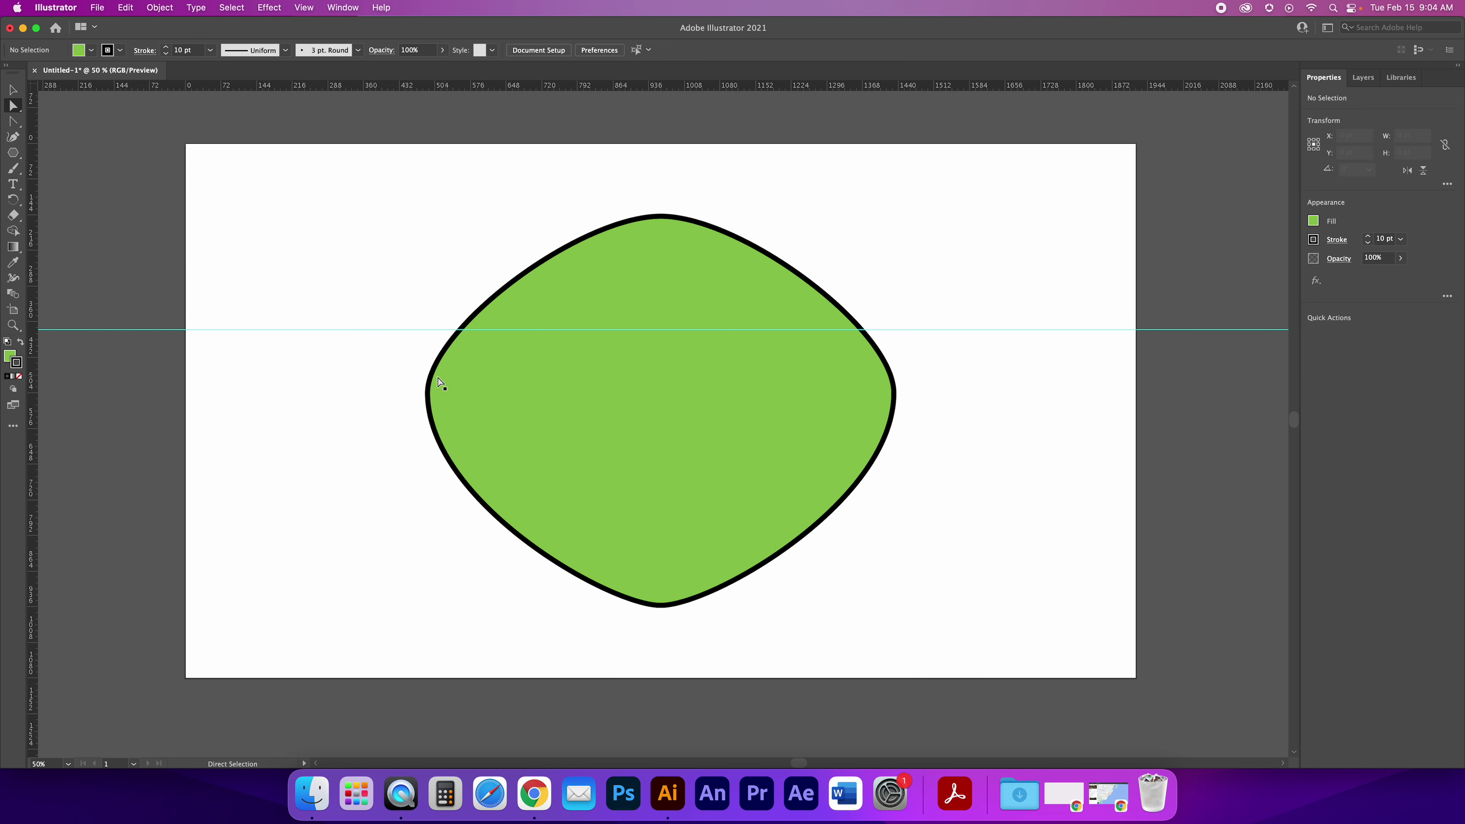
Select the head's left and right anchor points together and raise them by about 50 pt
drag(412, 373, 1015, 473)
drag(940, 380, 403, 432)
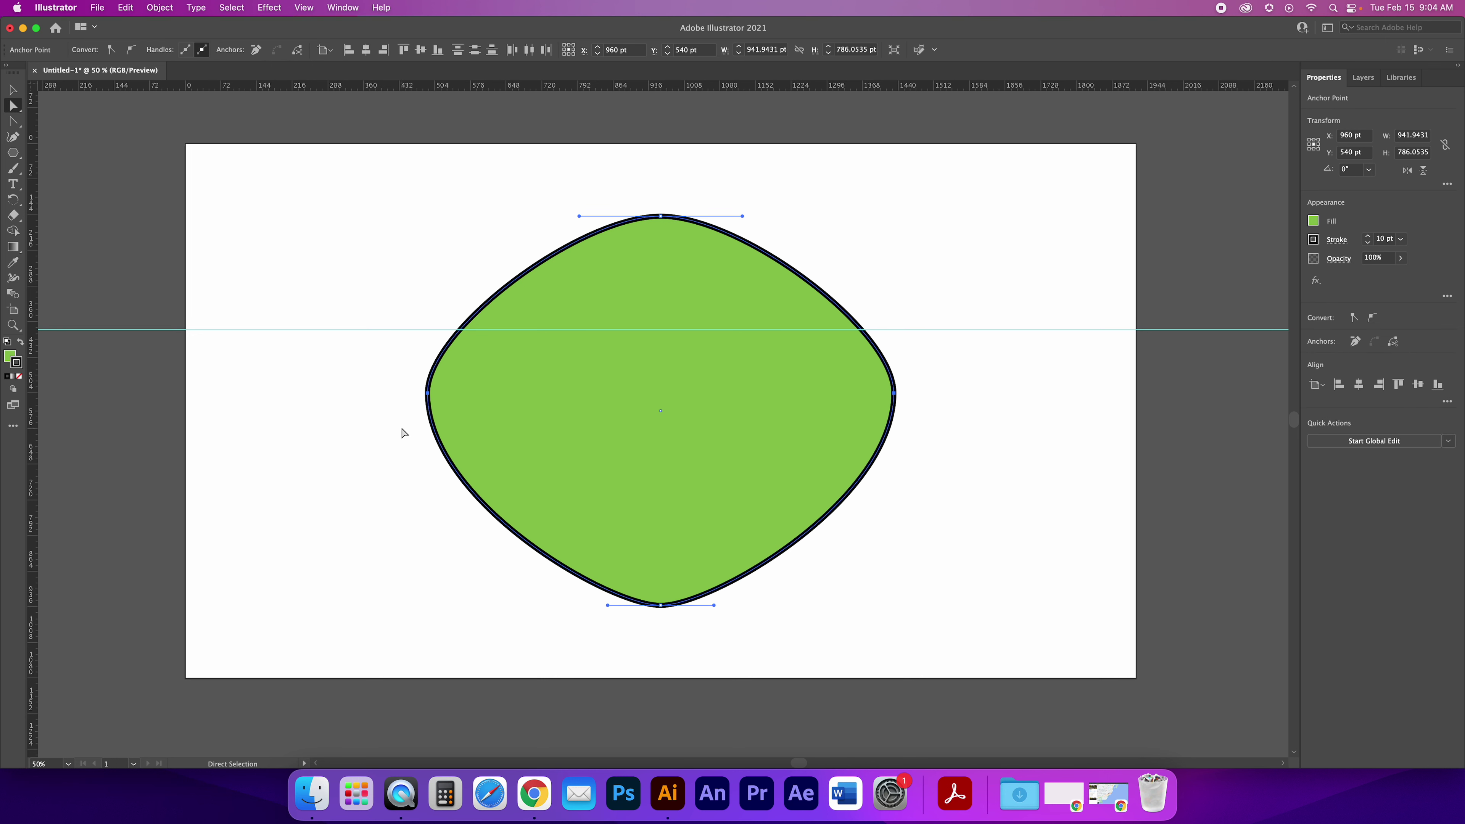
key(shift+Up)
key(shift+Up)
key(shift+Up)
key(shift+Up)
key(shift+Up)
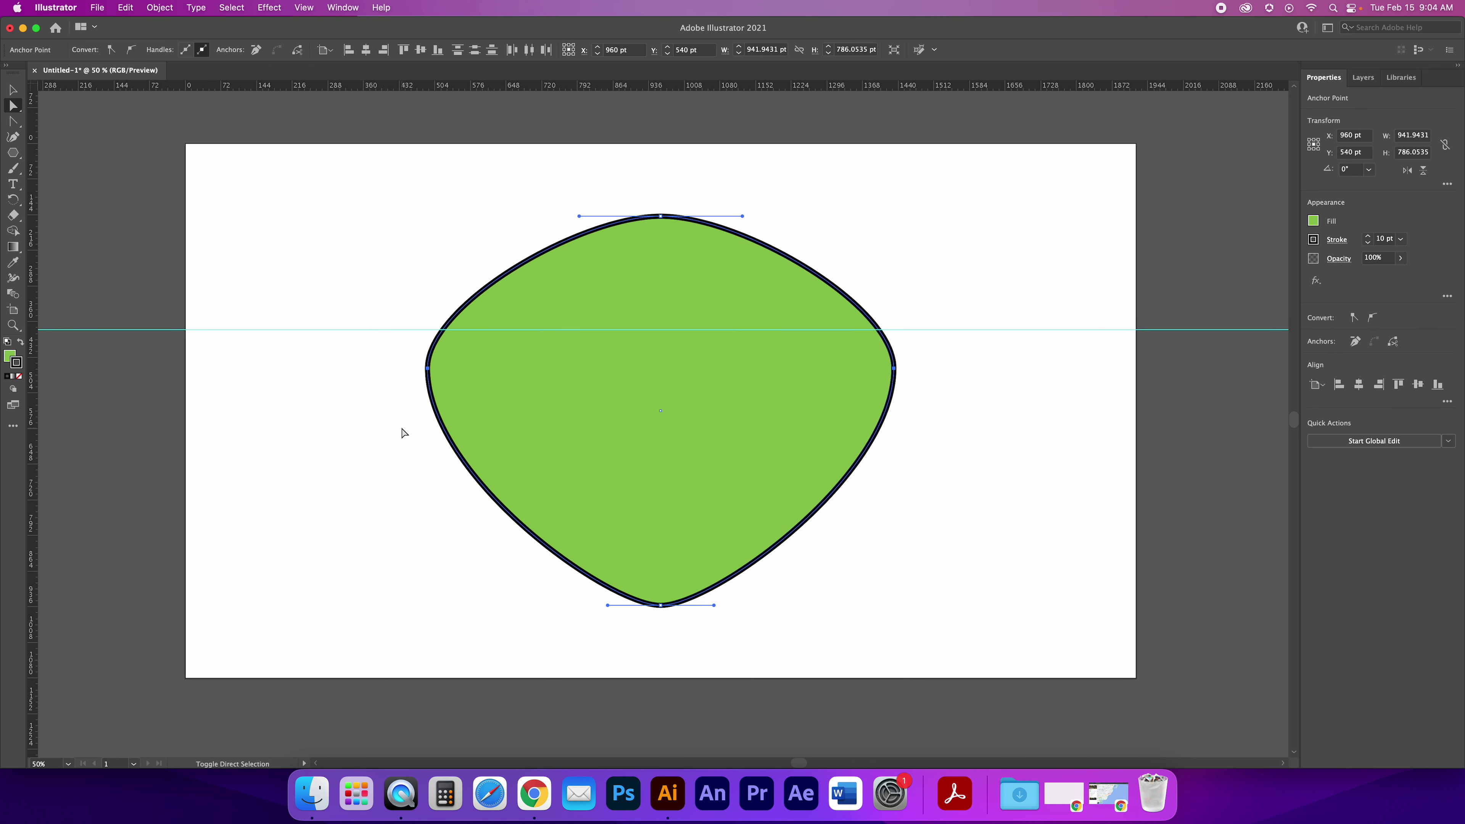
scroll(404, 427, left, 3)
click(406, 411)
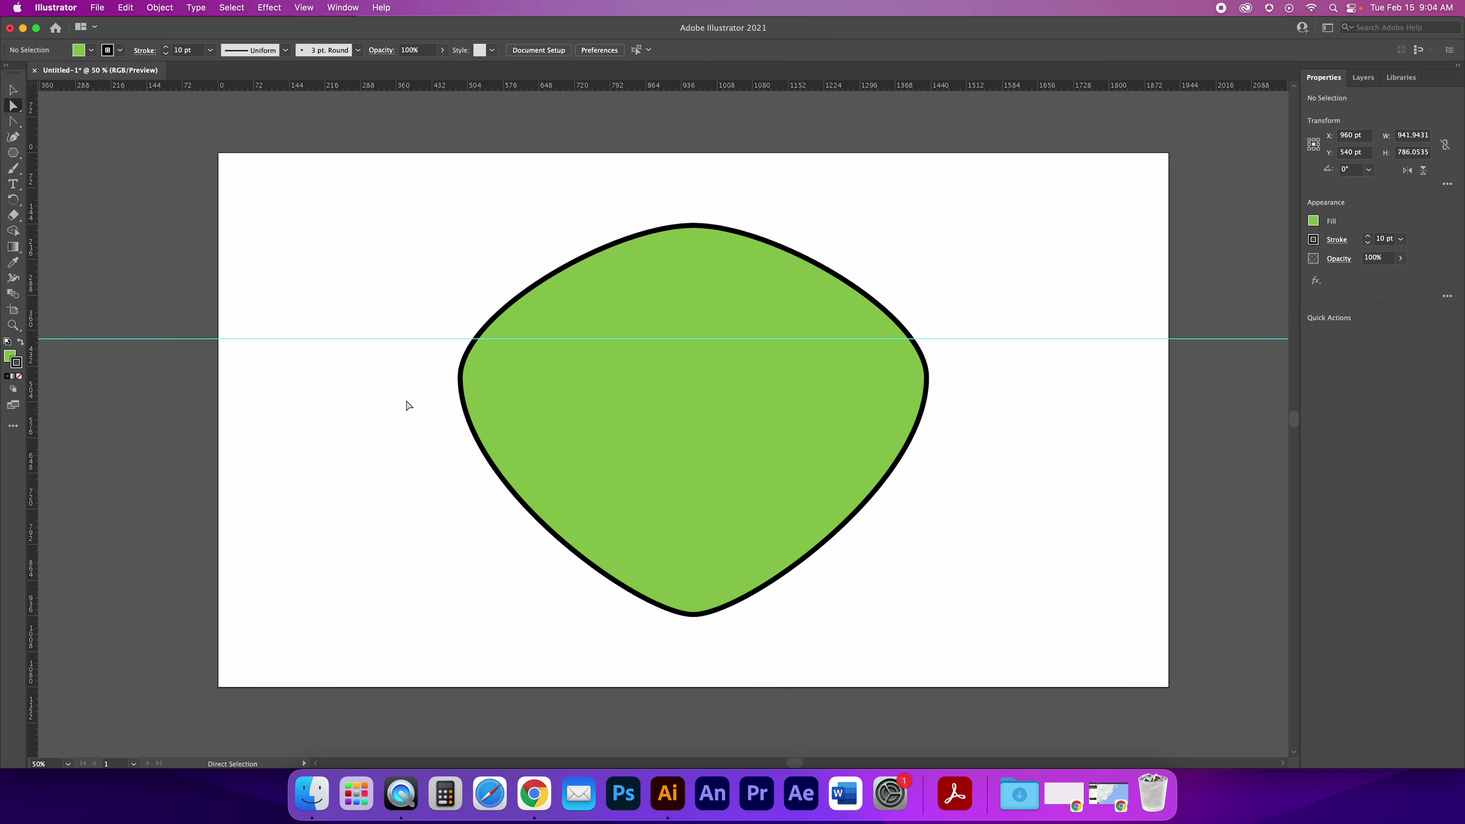
Move the head's left and right anchor points inward by about 30 pt each
drag(429, 317, 501, 467)
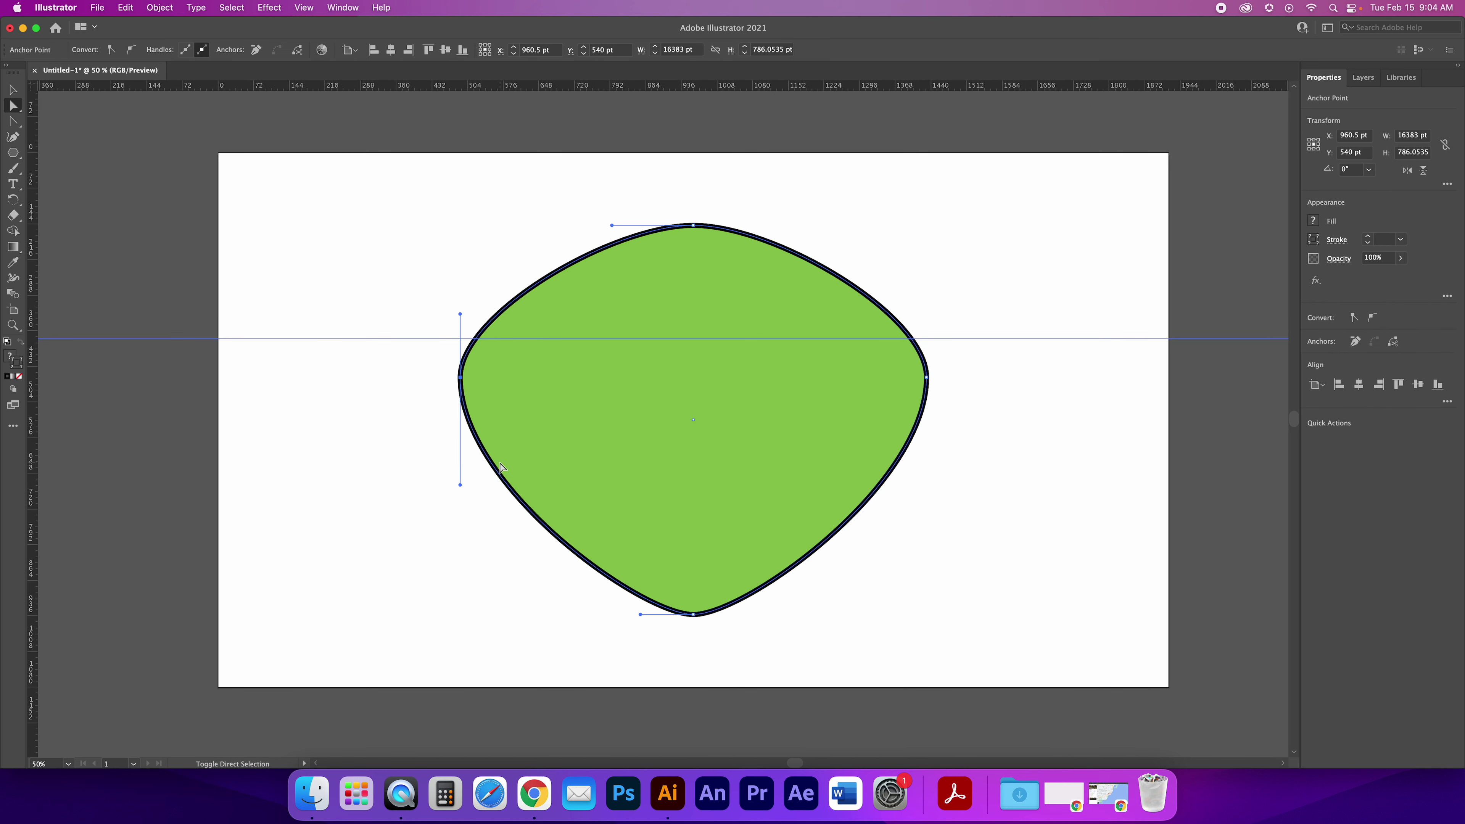
key(shift+Right)
drag(1000, 367, 919, 411)
key(shift+Left)
key(shift+Left)
key(shift+Left)
click(969, 409)
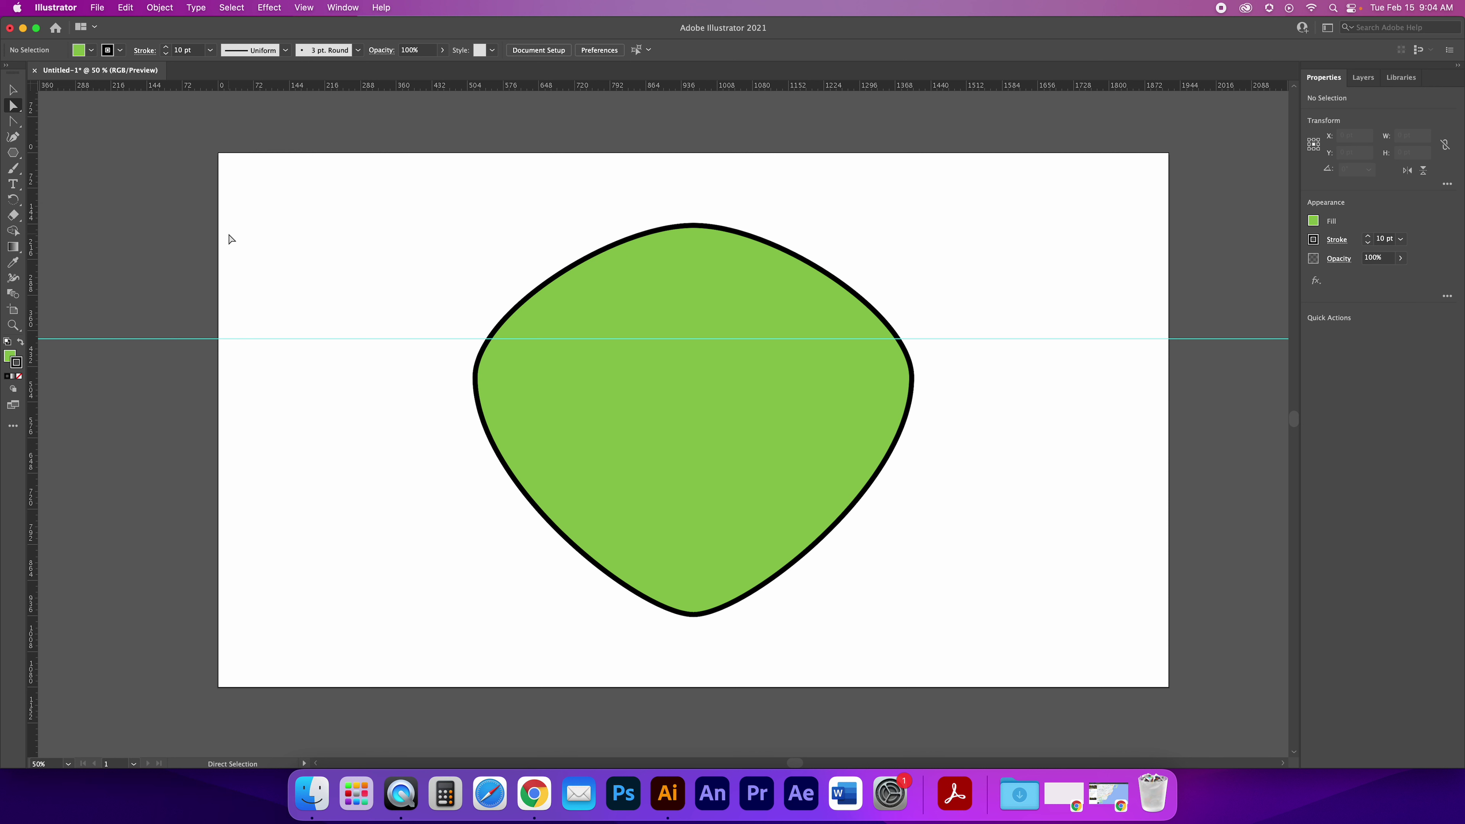
Delete the horizontal guide crossing the head
key(v)
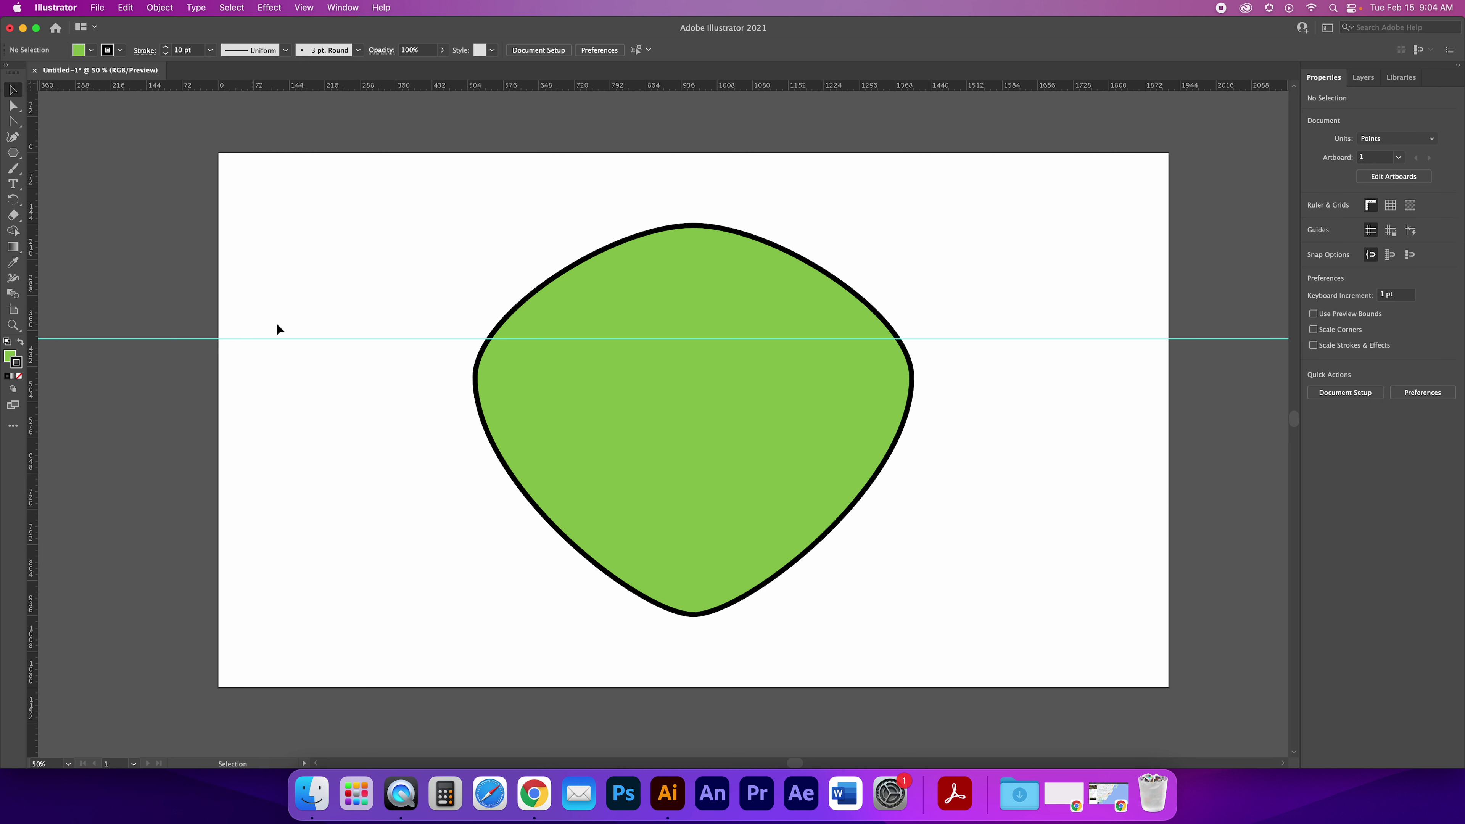
click(301, 339)
key(Delete)
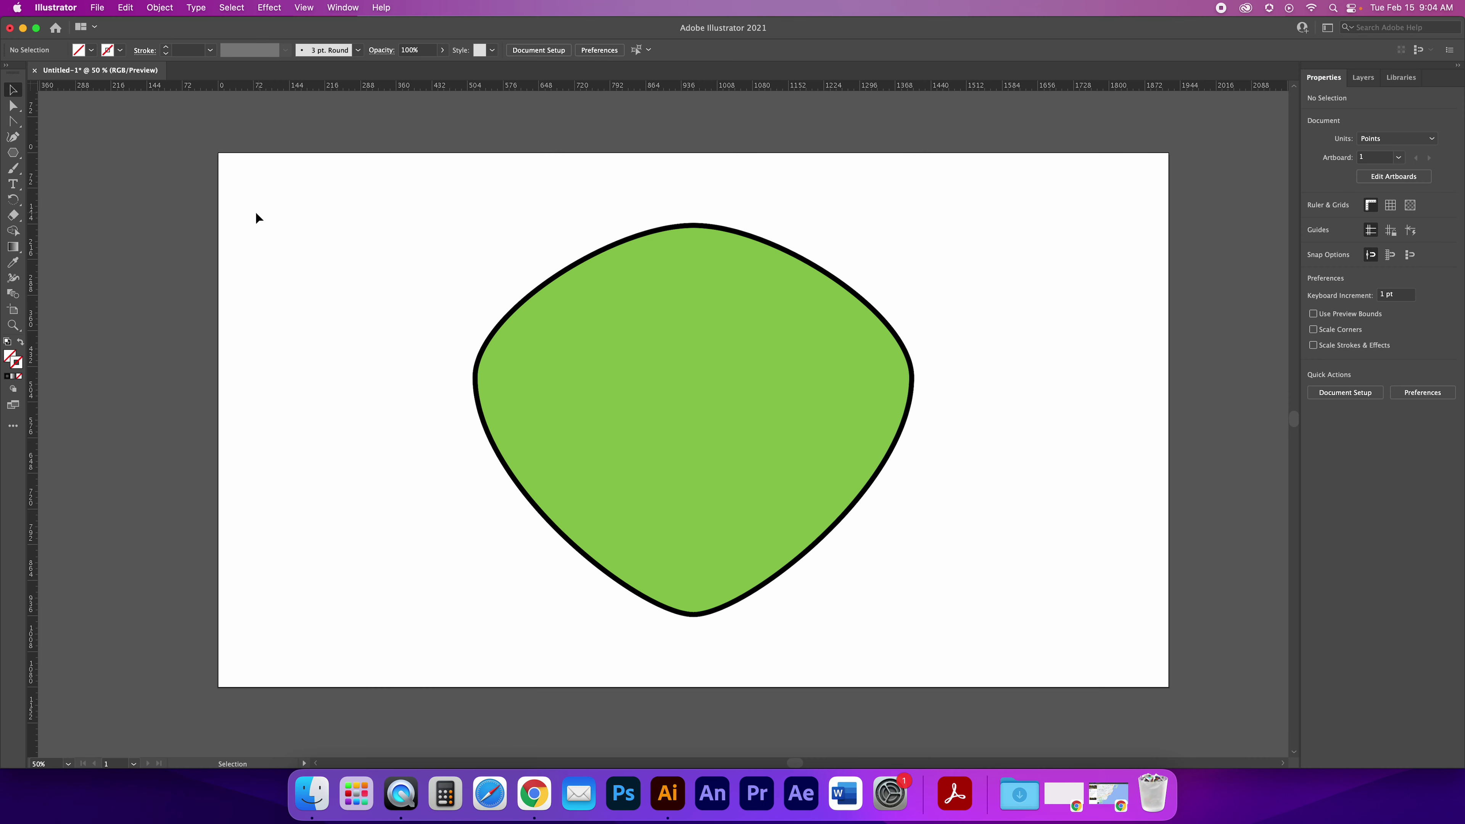
Draw an ellipse about 270 by 218 pt in the artboard's upper-left area, with white fill and a 10 pt black stroke
drag(9, 150, 61, 172)
drag(281, 215, 417, 327)
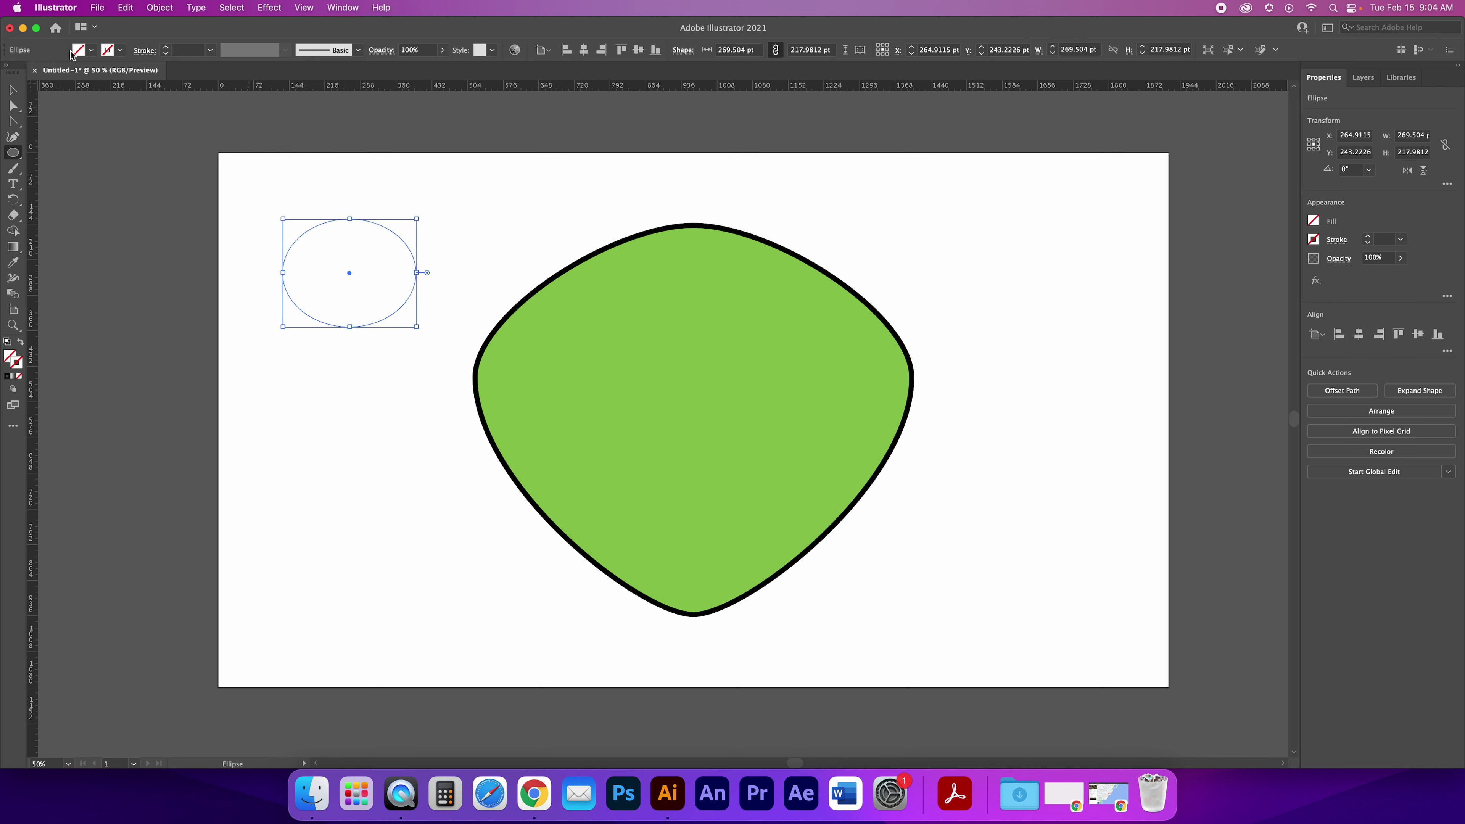
click(91, 50)
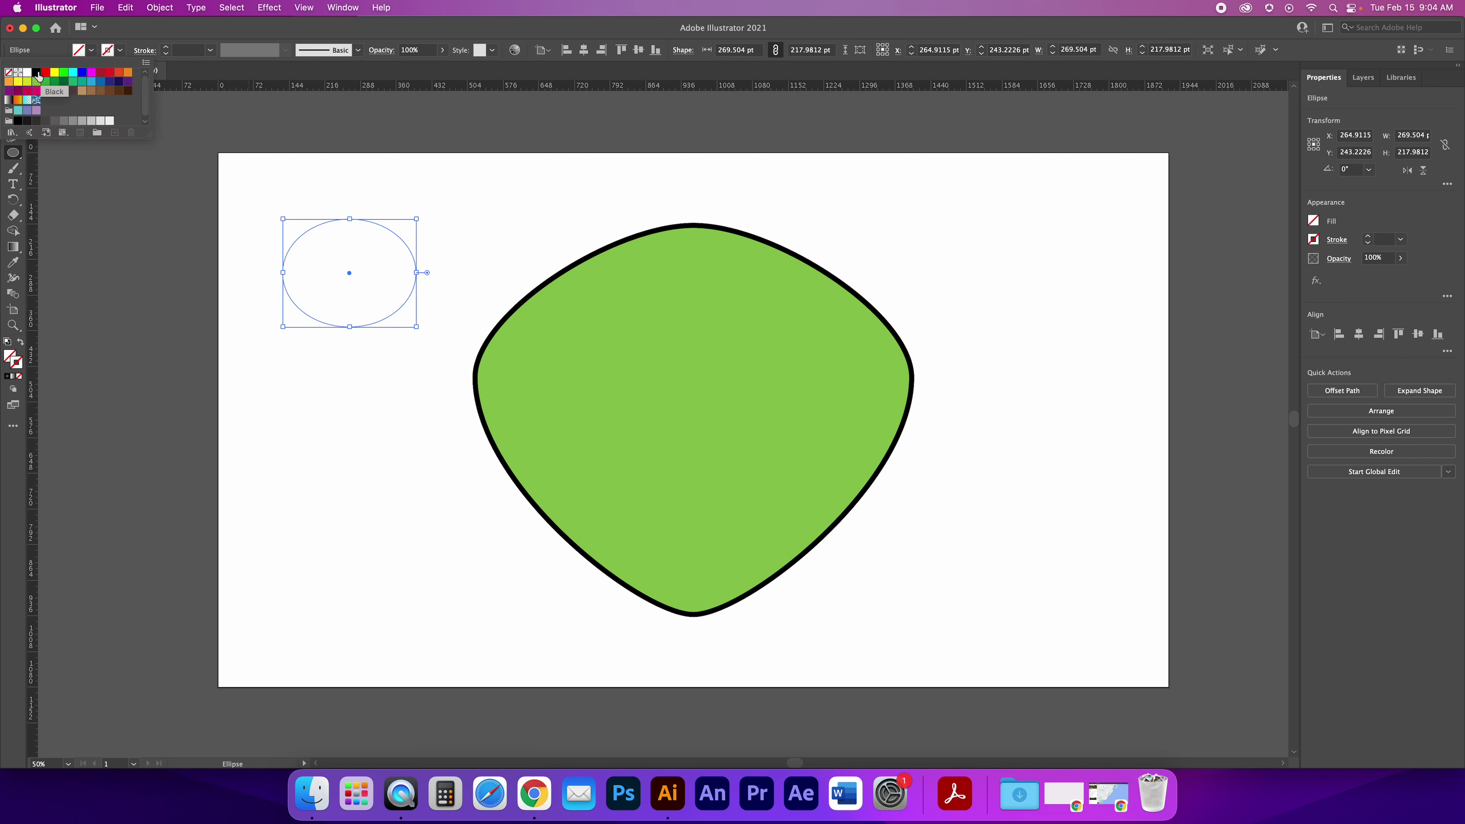
click(27, 72)
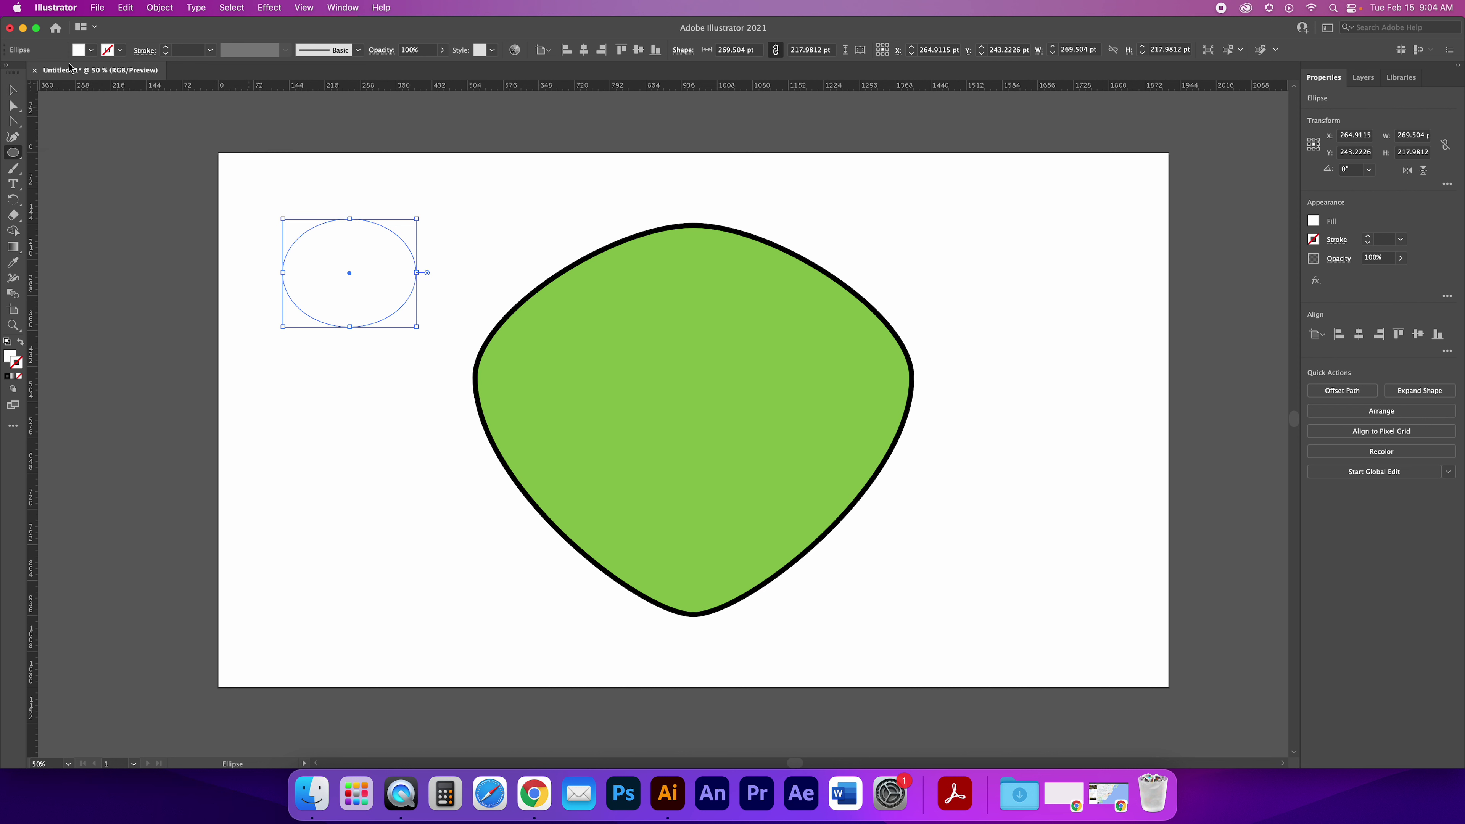
click(119, 50)
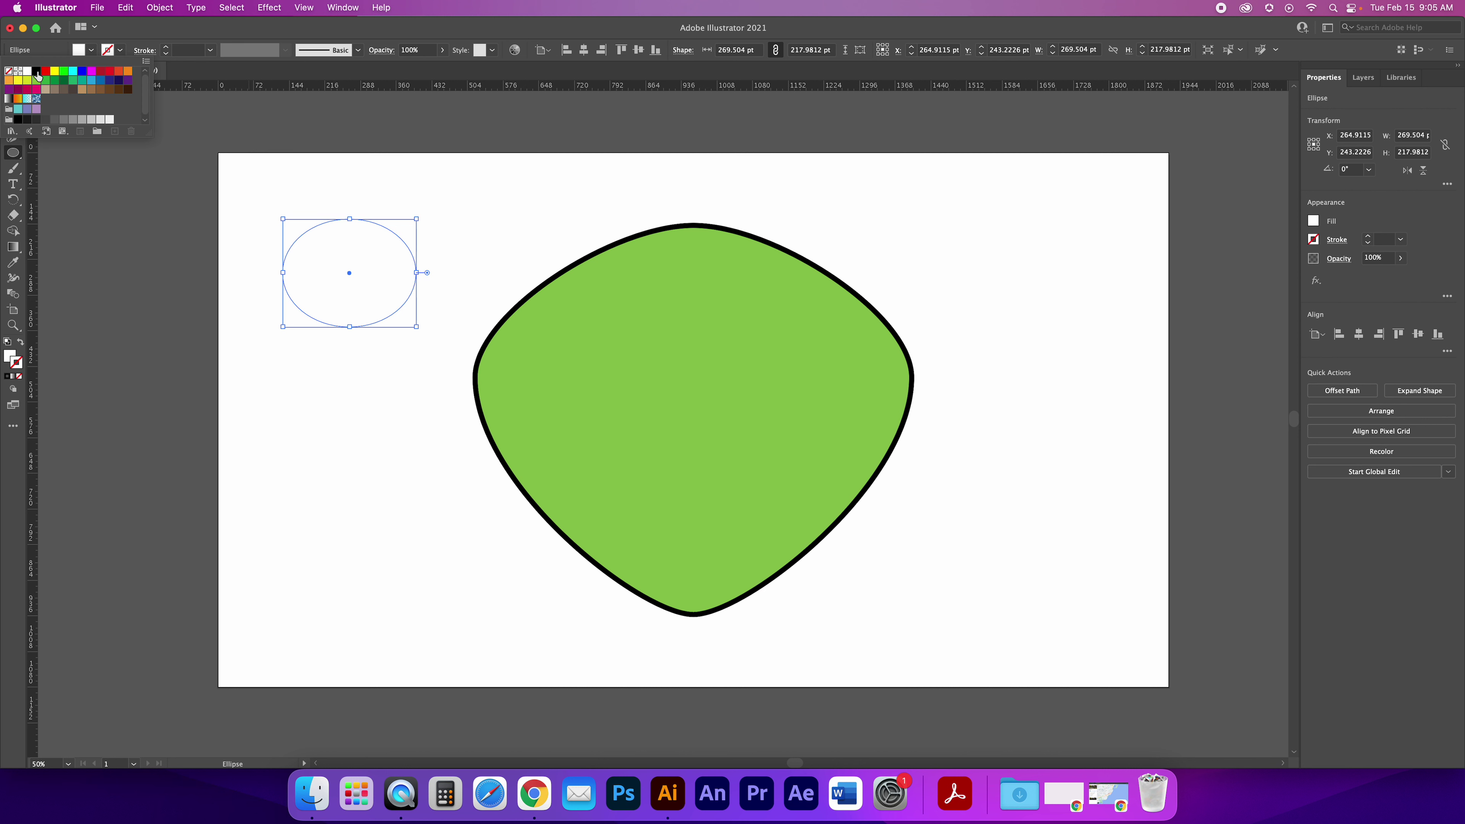
click(36, 73)
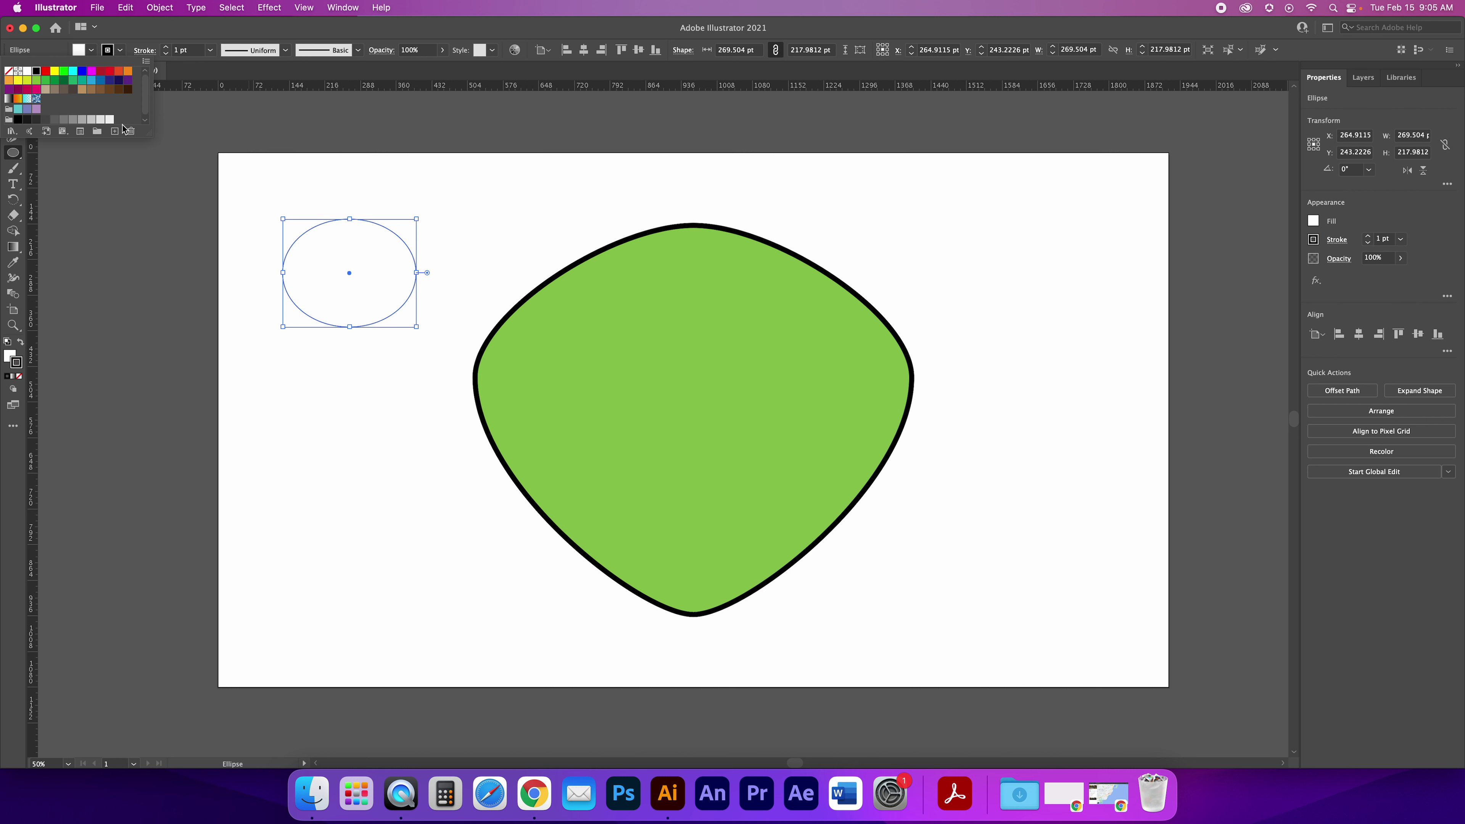
click(210, 51)
click(233, 235)
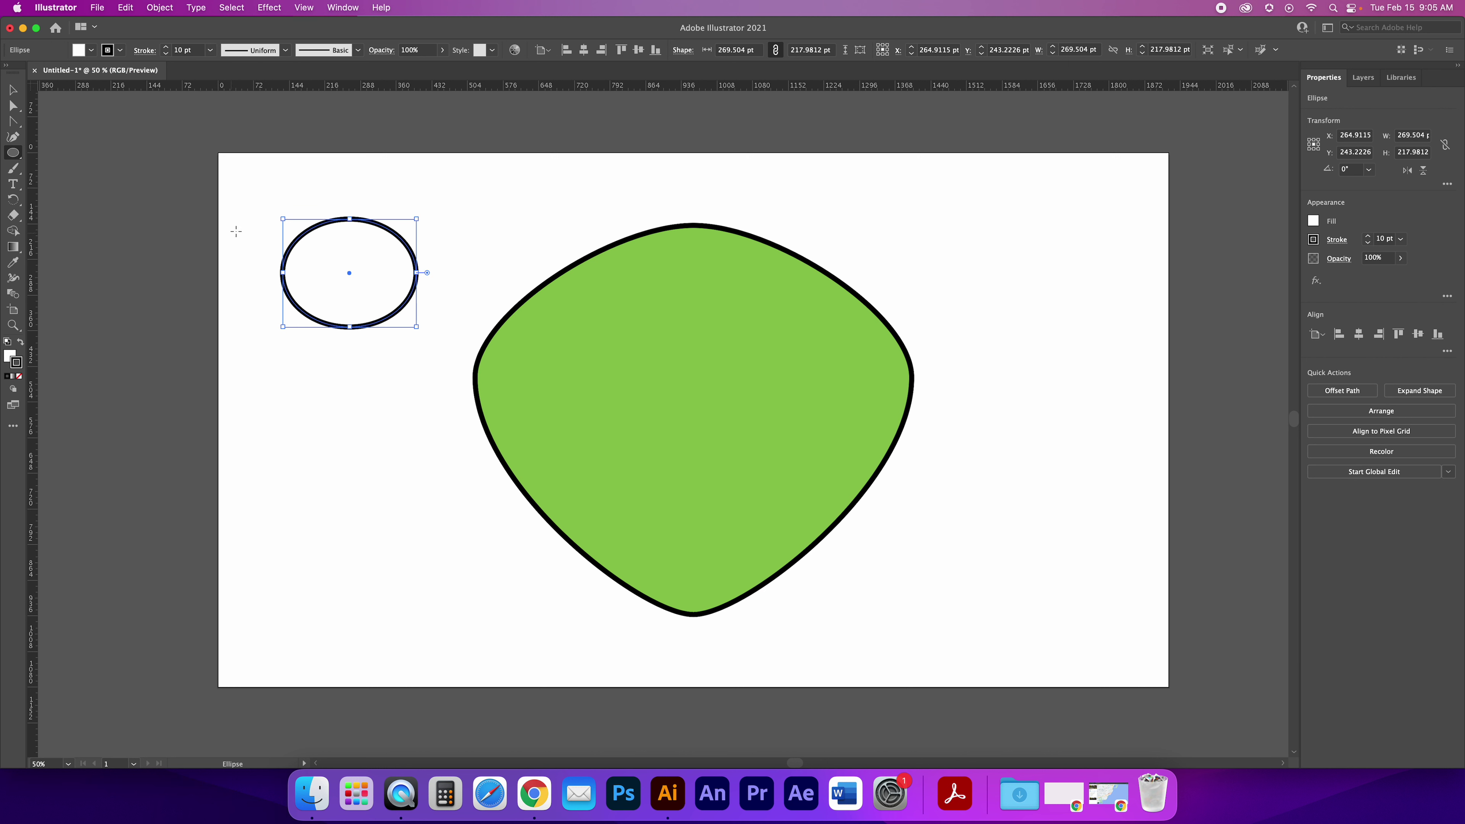
click(13, 89)
click(270, 254)
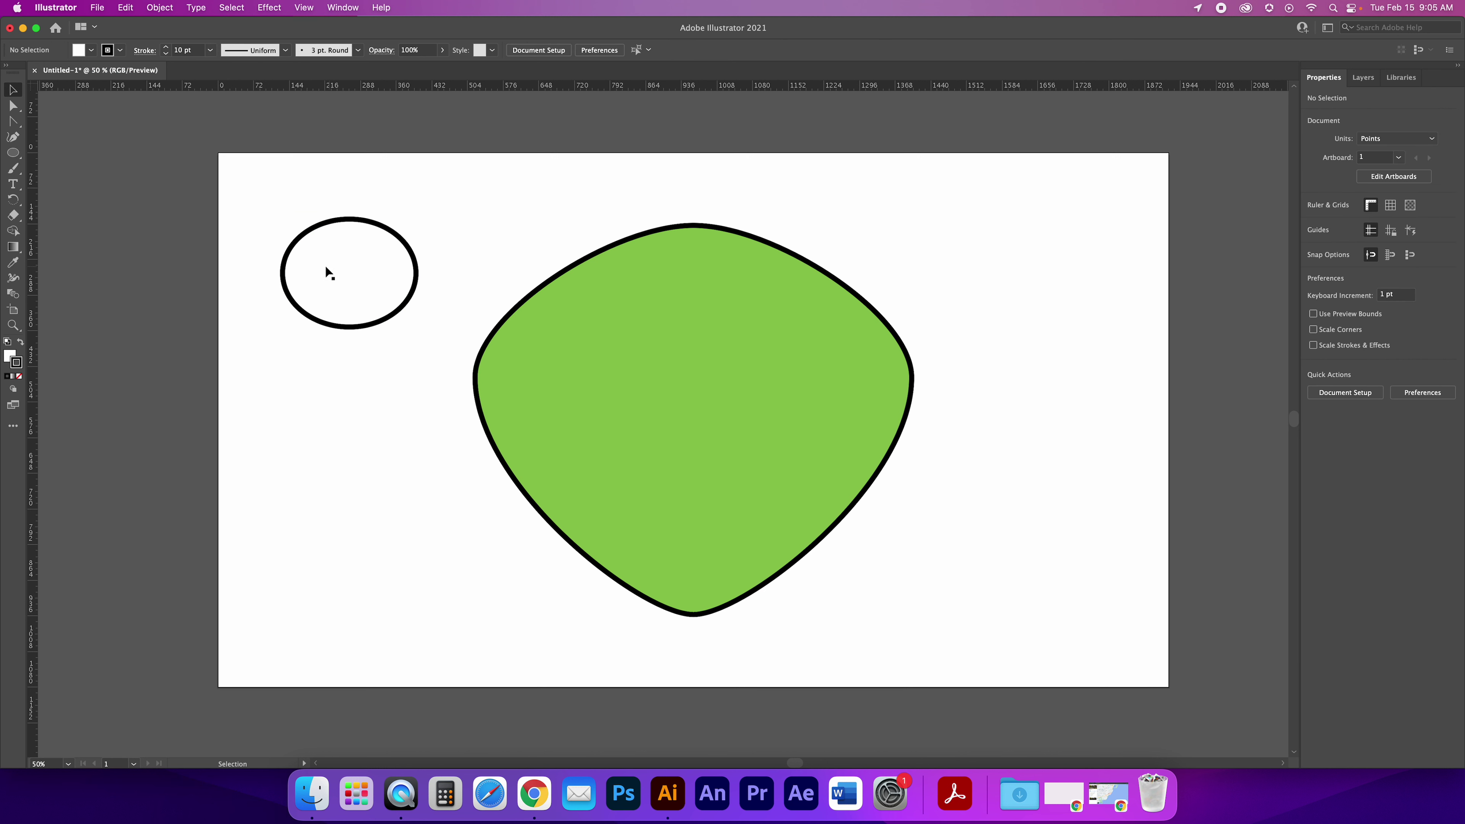
Raise the white ellipse's bottom anchor point by 80 pt to flatten its underside into an eye shape
click(12, 105)
drag(317, 347, 374, 323)
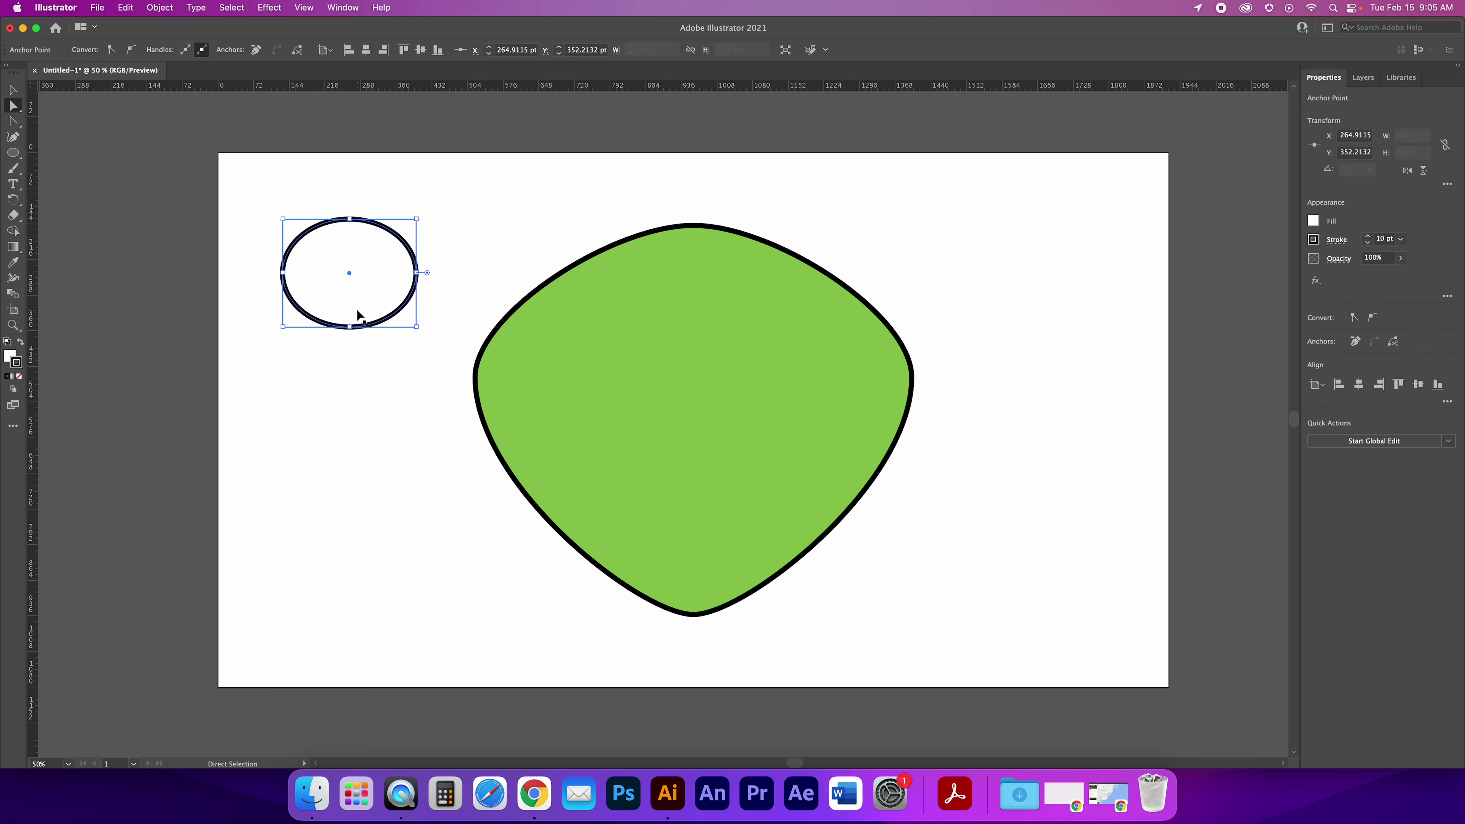
key(super+Tab)
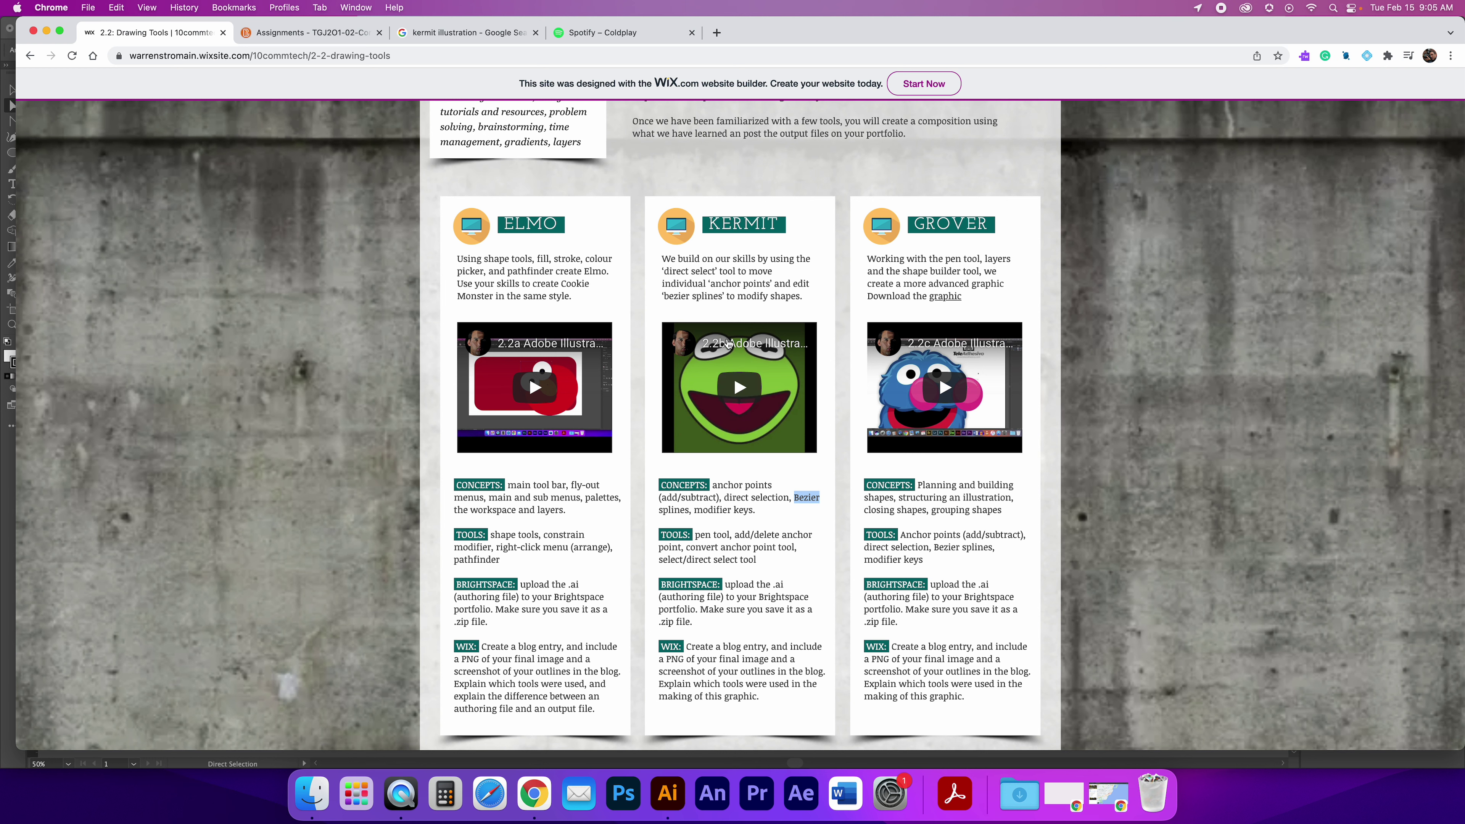
key(super+Tab)
click(350, 343)
click(363, 314)
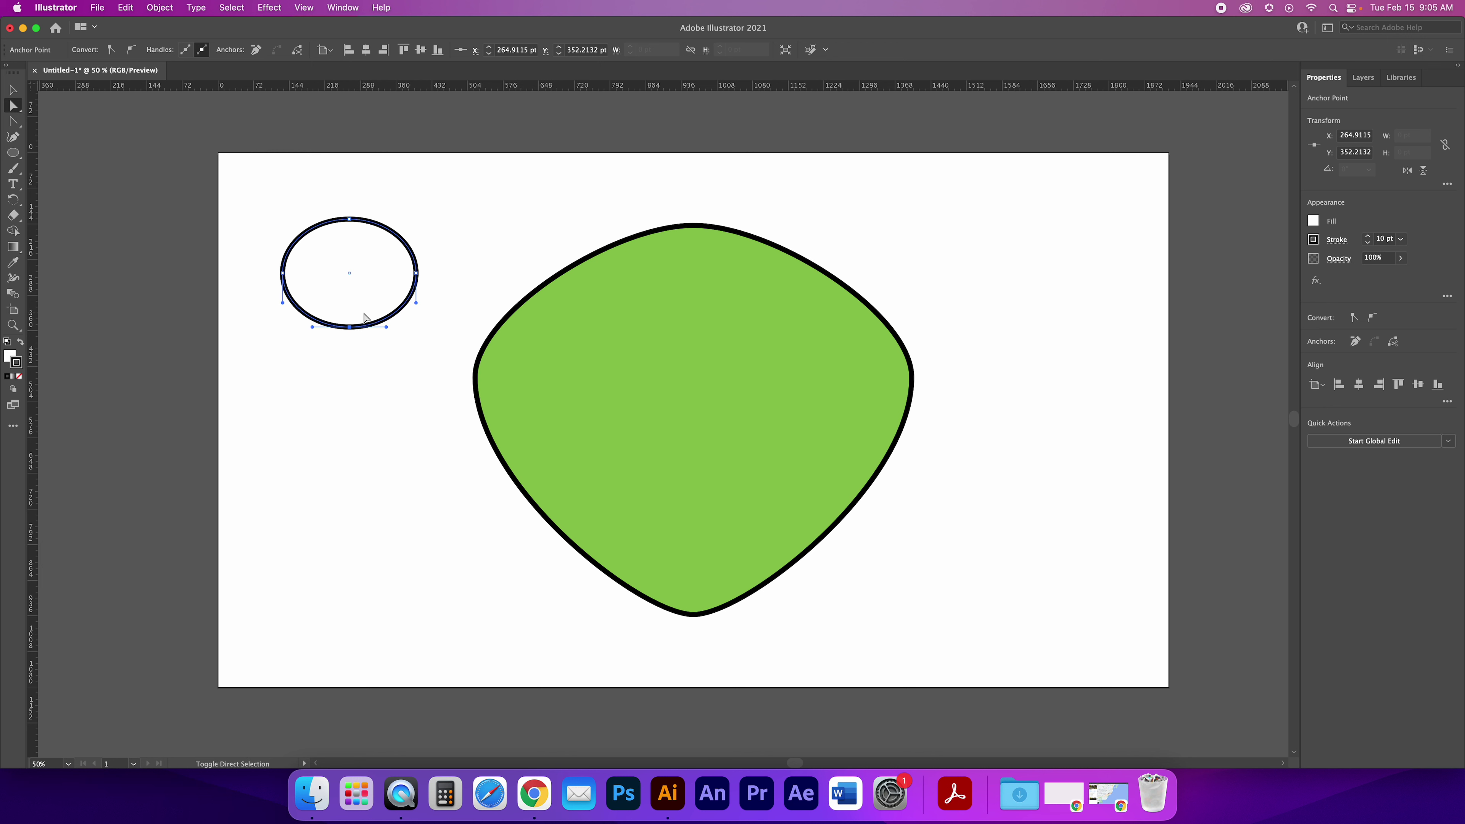
key(shift+Up)
key(shift+Up)
key(shift+Up)
key(shift+Up)
key(shift+Up)
key(shift+Up)
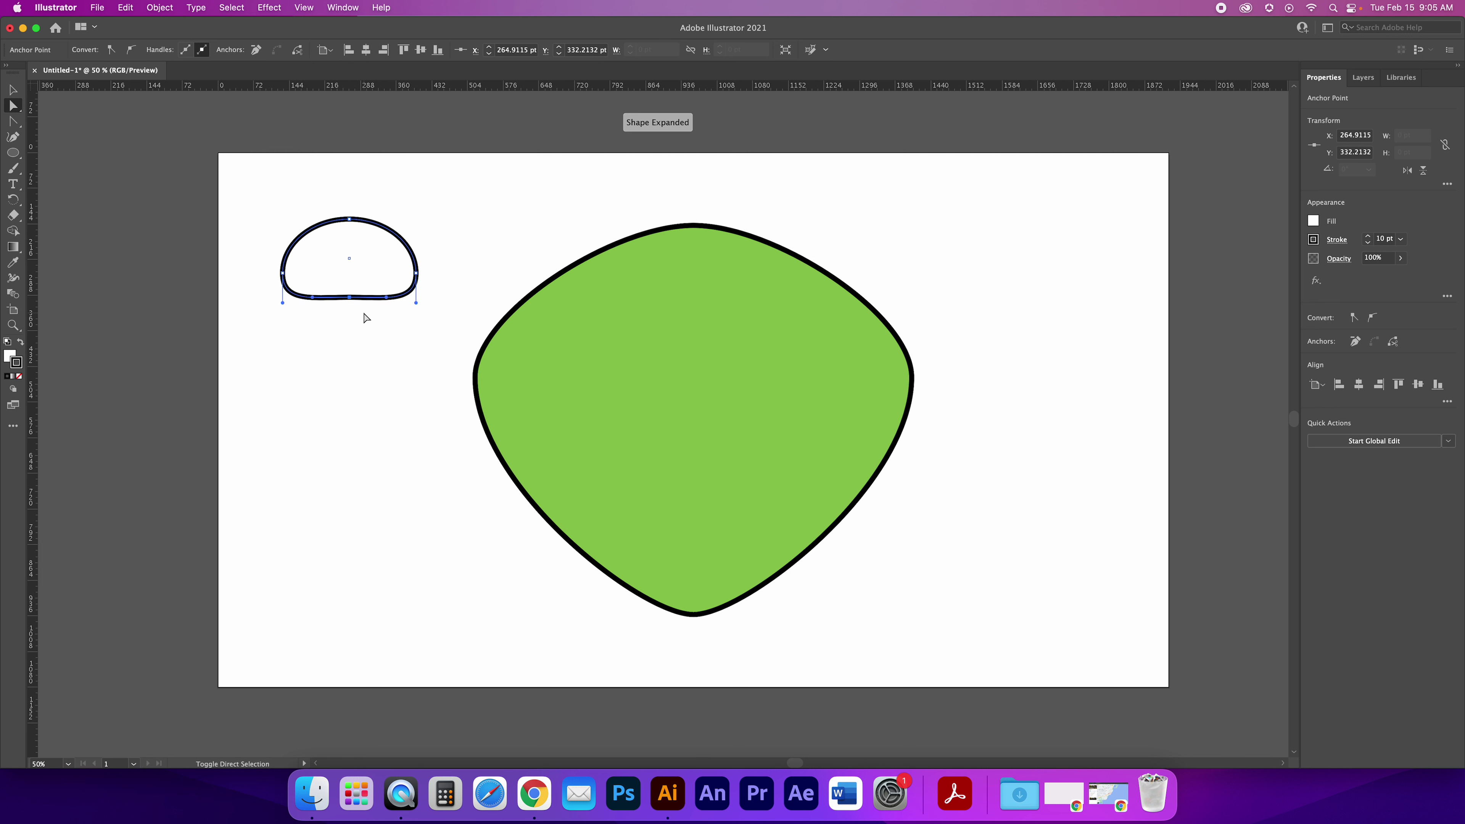
key(shift+Up)
key(shift+Up)
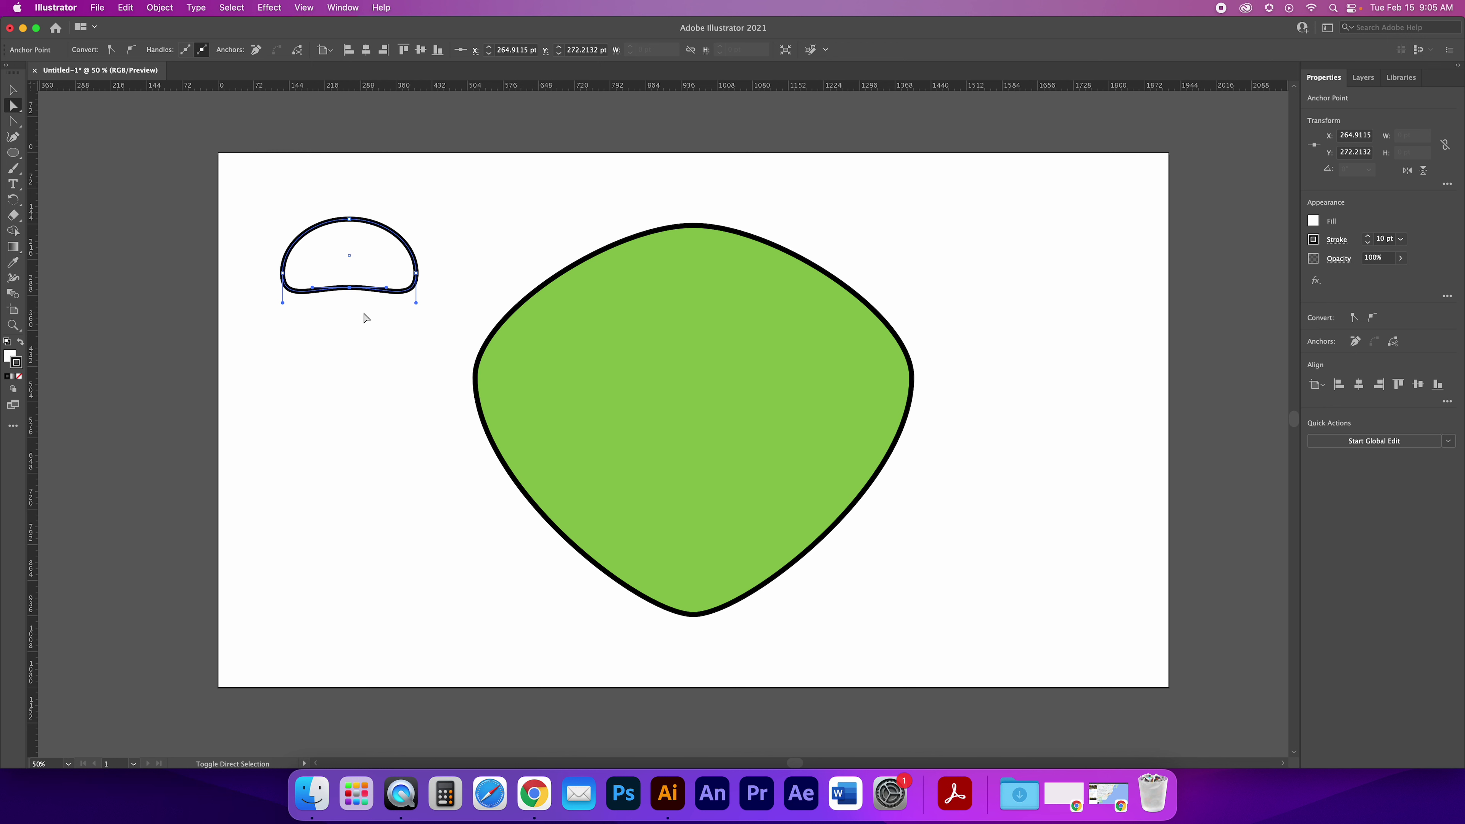
Add a horizontal guide at about Y 261 pt and shorten the lower handles of the eye's left and right anchor points to it
drag(384, 86, 416, 282)
click(416, 274)
click(283, 275)
drag(283, 304, 283, 283)
click(357, 347)
Delete the horizontal guide at the eye's lower edge
click(14, 92)
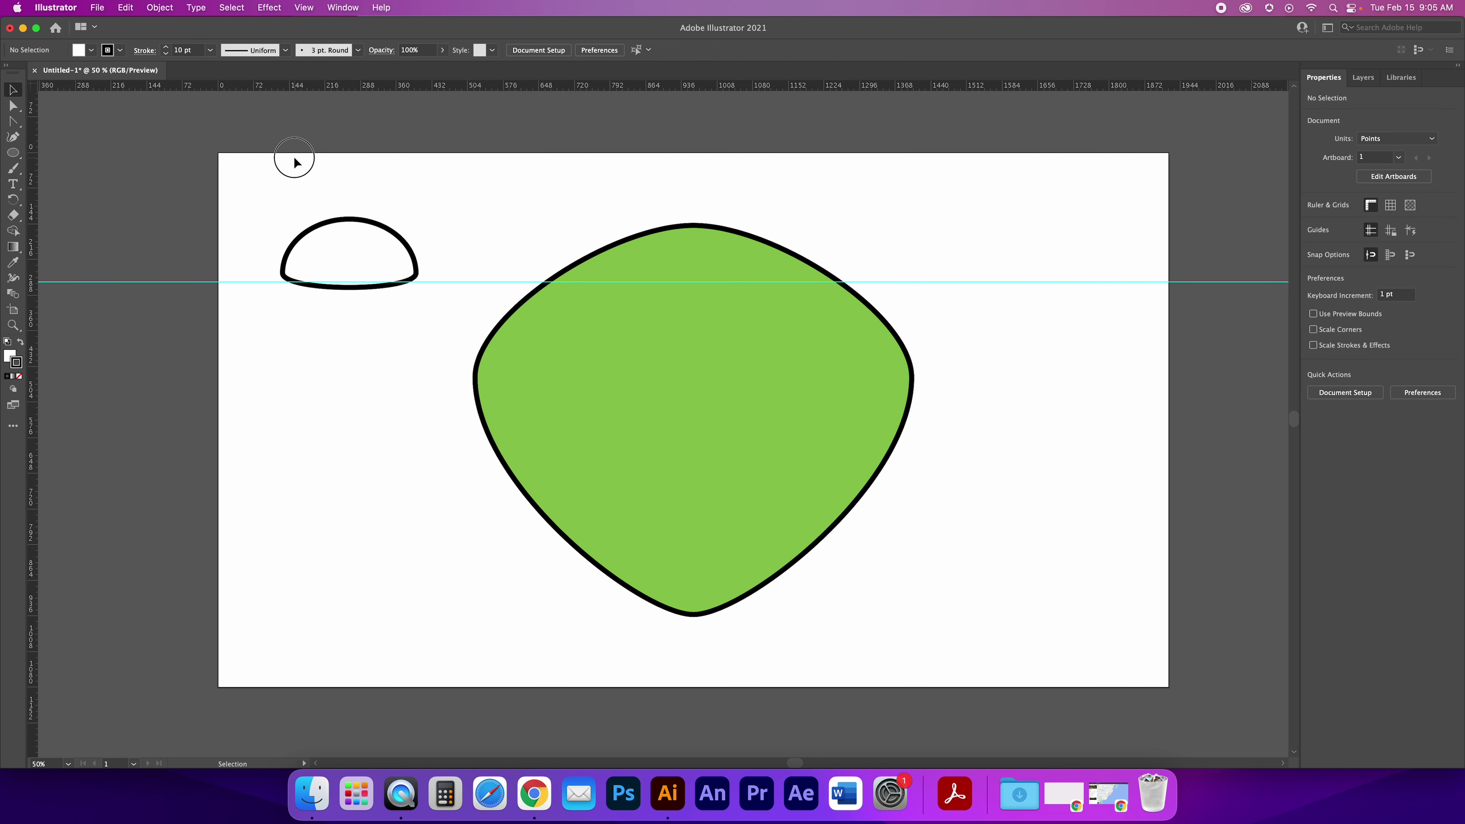
click(468, 282)
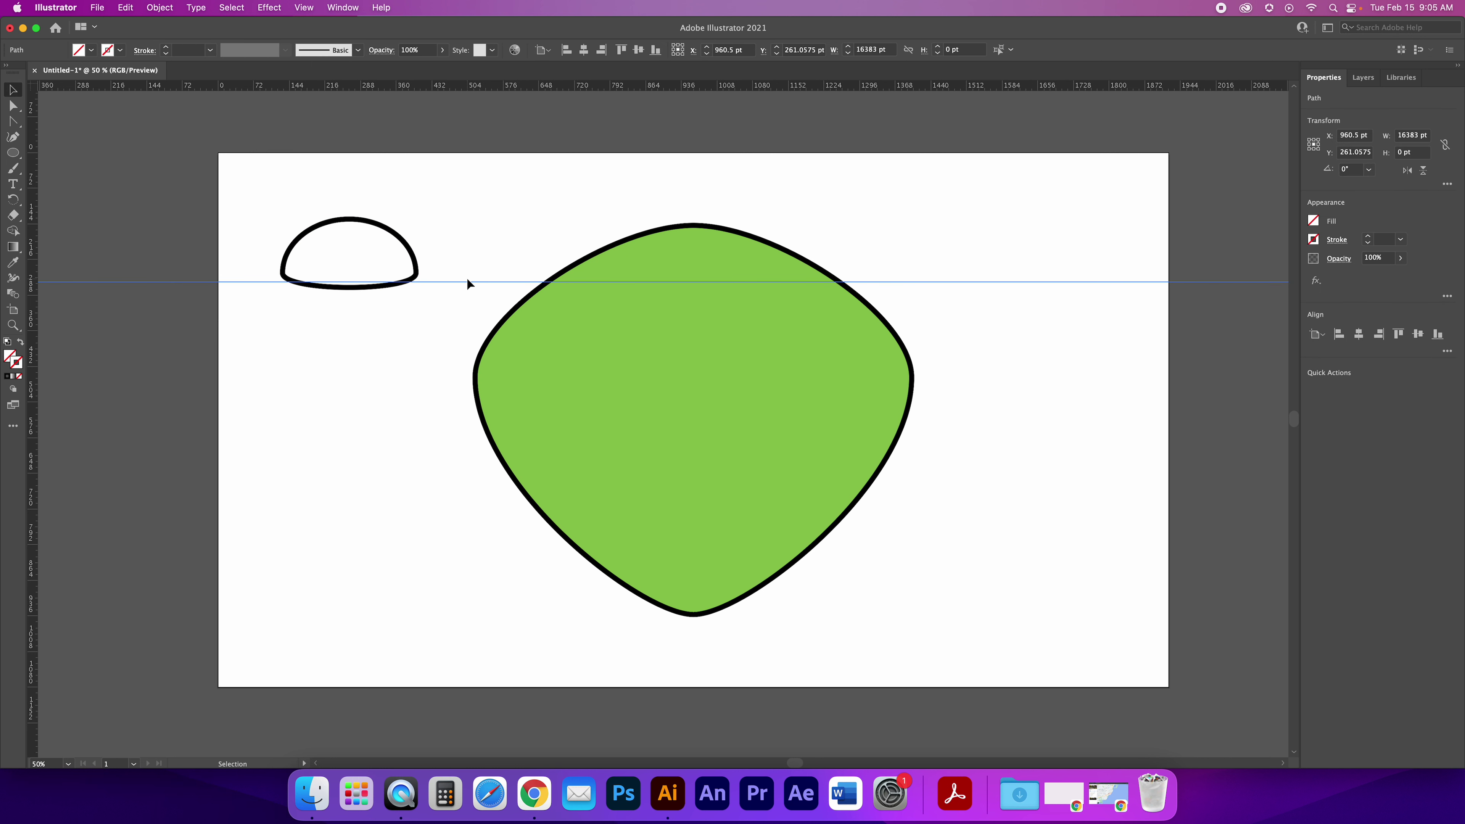
key(Delete)
Lower the eye shape's bottom anchor point to about Y 287 pt
key(a)
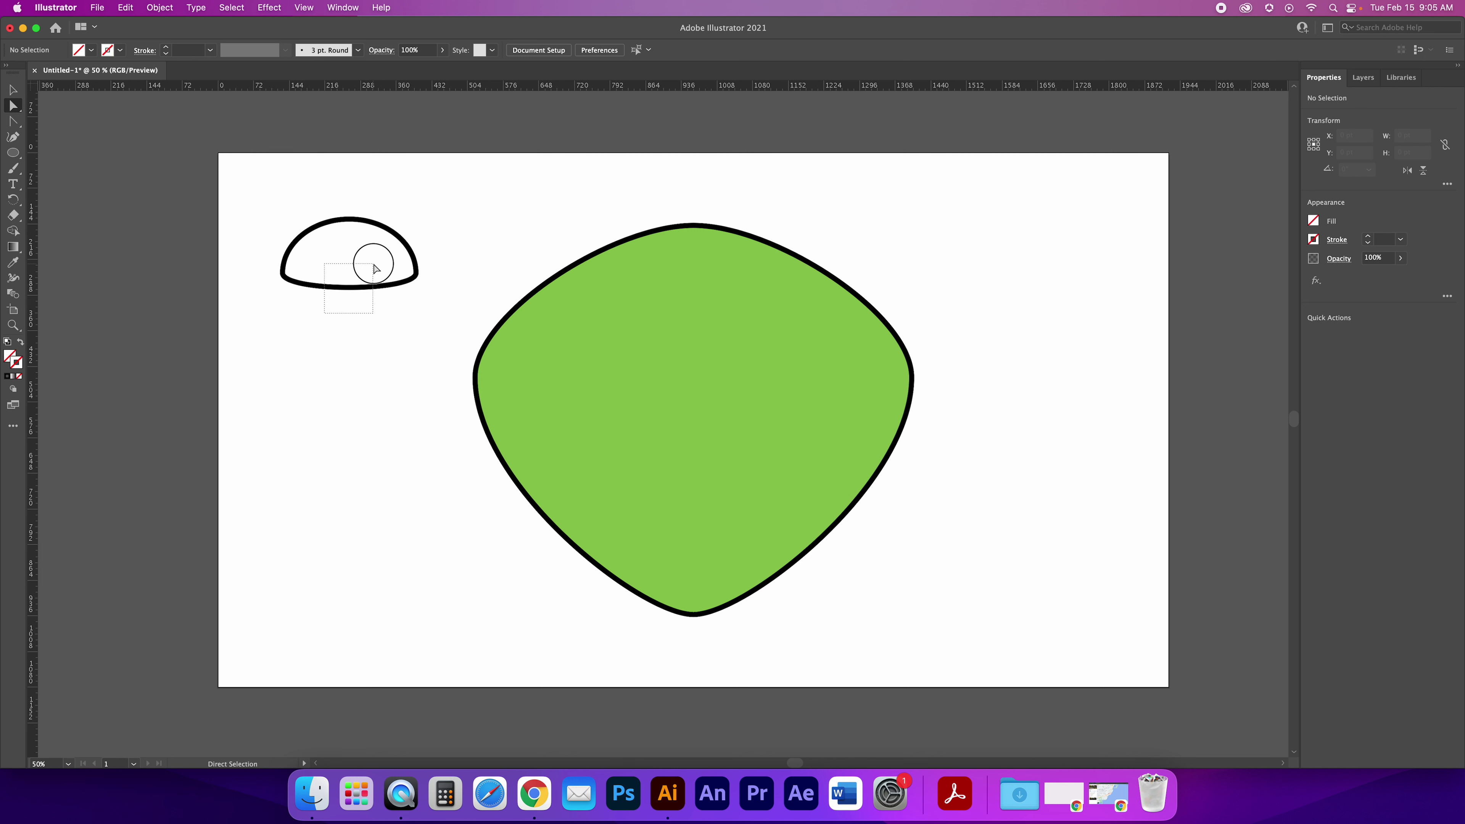
click(374, 264)
key(Down)
key(Down)
key(Down)
key(Down)
key(Down)
key(Down)
key(Down)
key(Down)
key(Down)
key(Down)
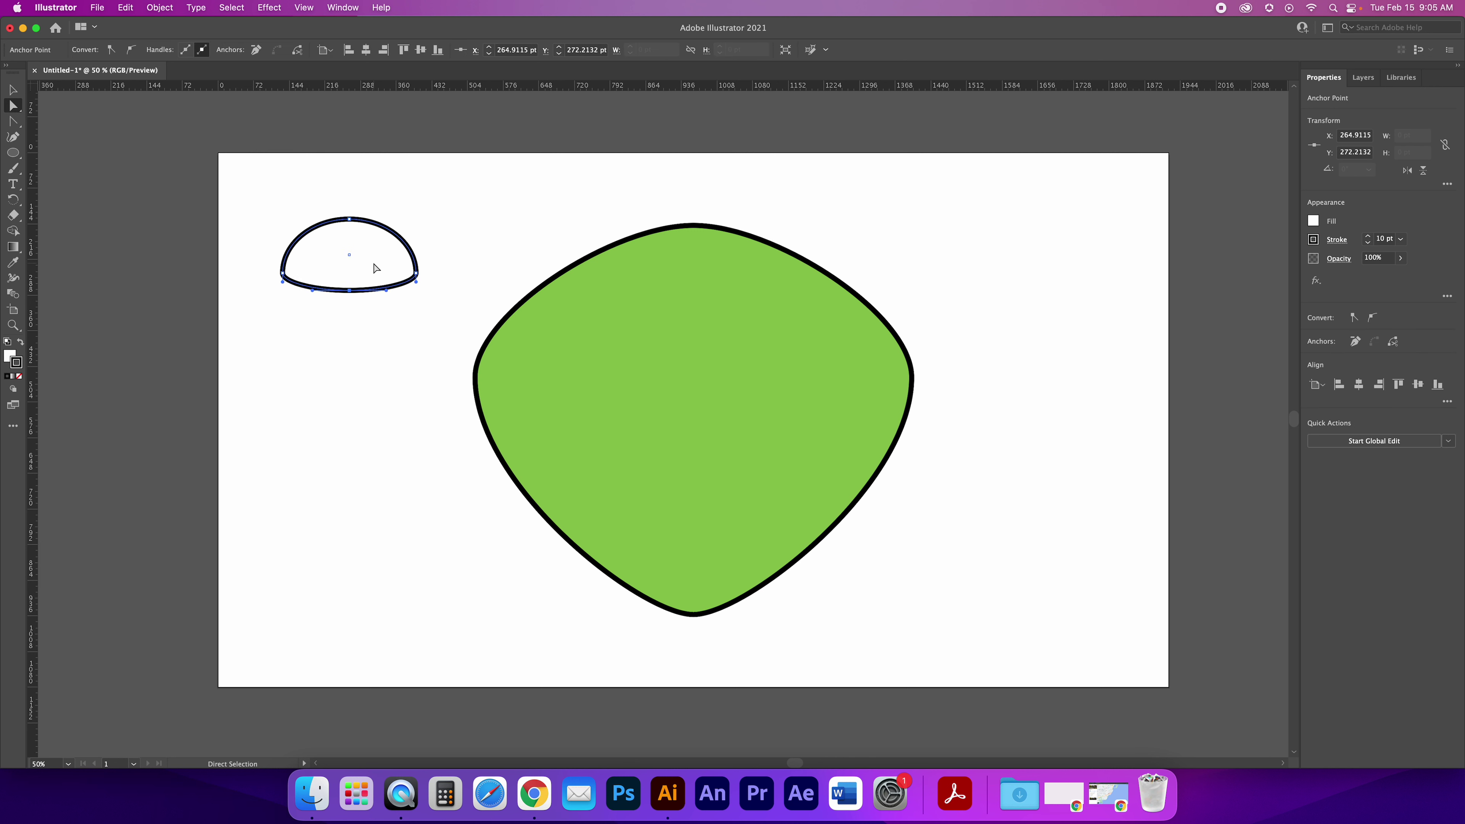
key(Down)
key(Down)
key(Down)
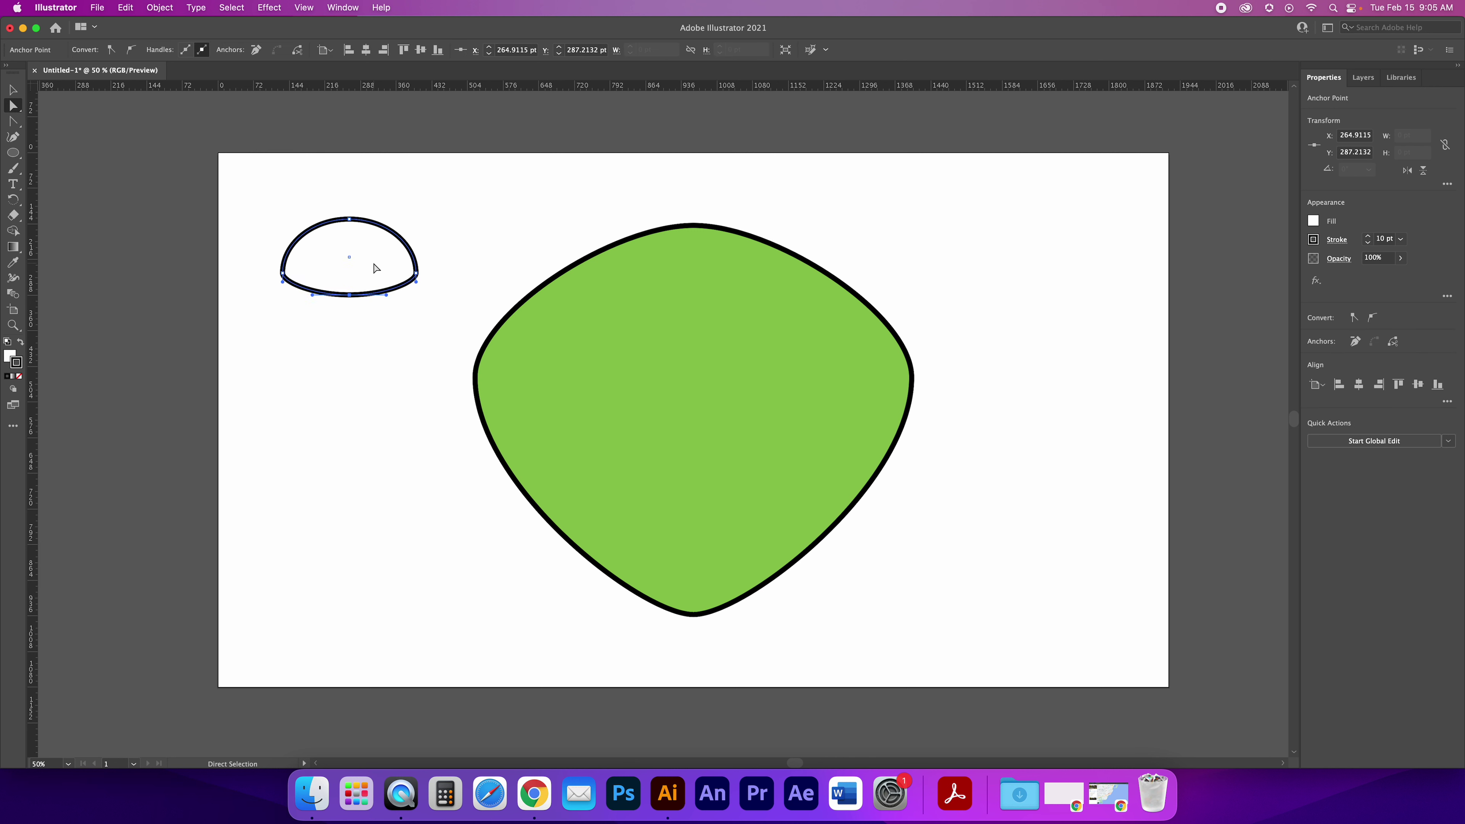
Move the whole eye shape about 45 pt to the left
click(13, 90)
click(65, 112)
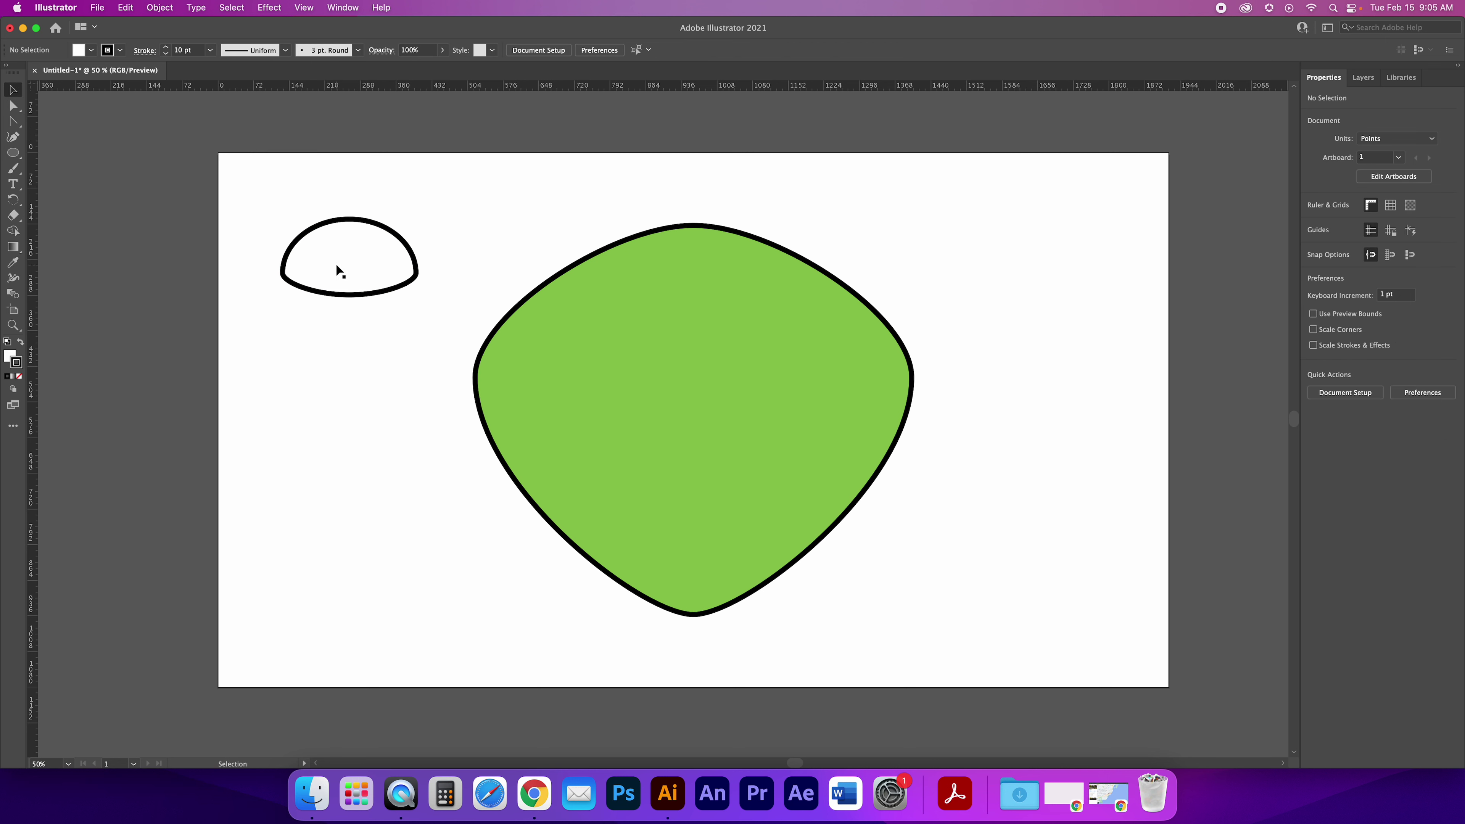
drag(343, 262, 323, 262)
Draw a circle about 67 pt wide below the eye shape and give it a black fill with no stroke
click(14, 153)
click(81, 50)
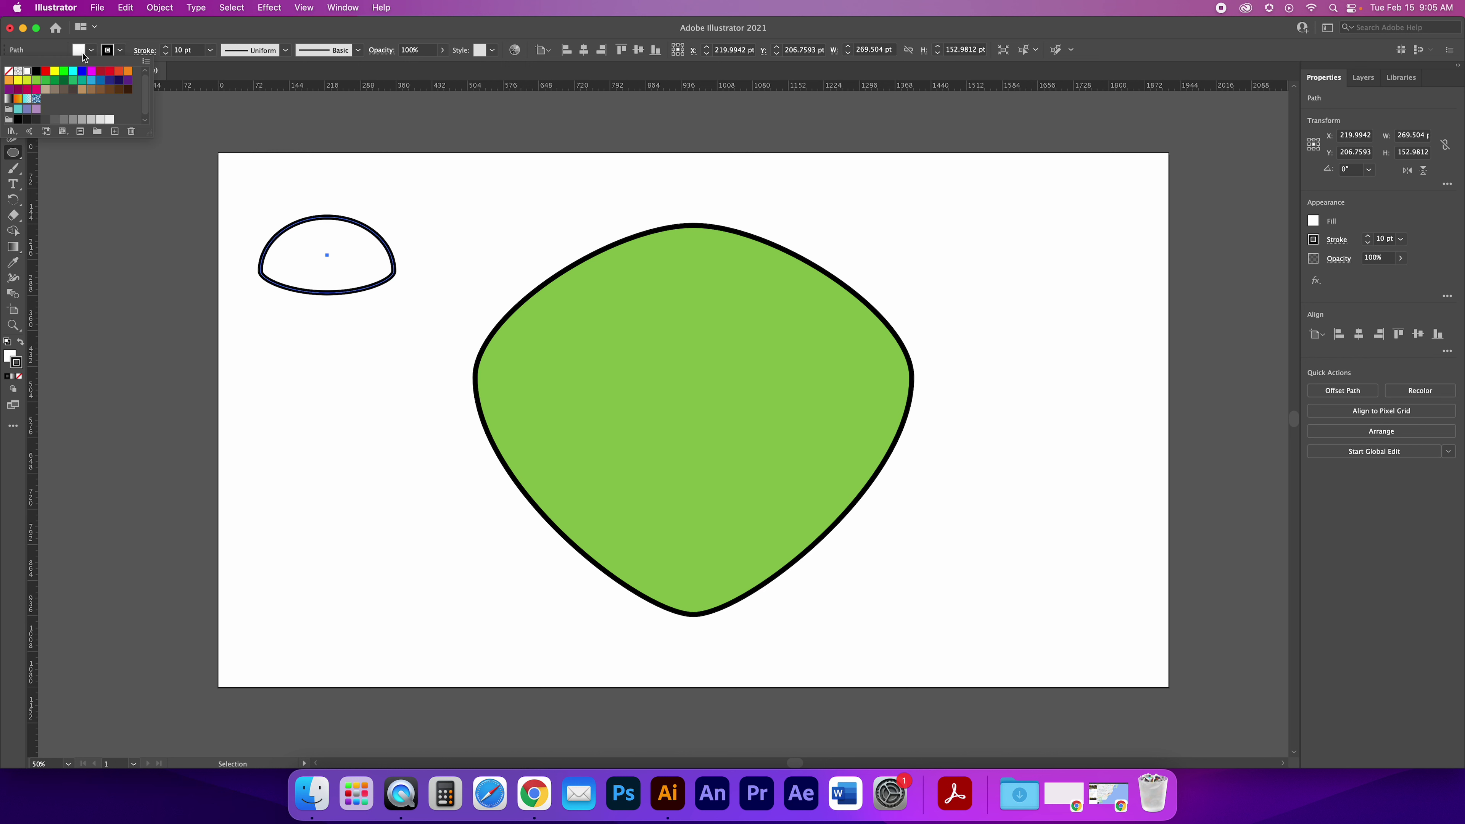
click(121, 53)
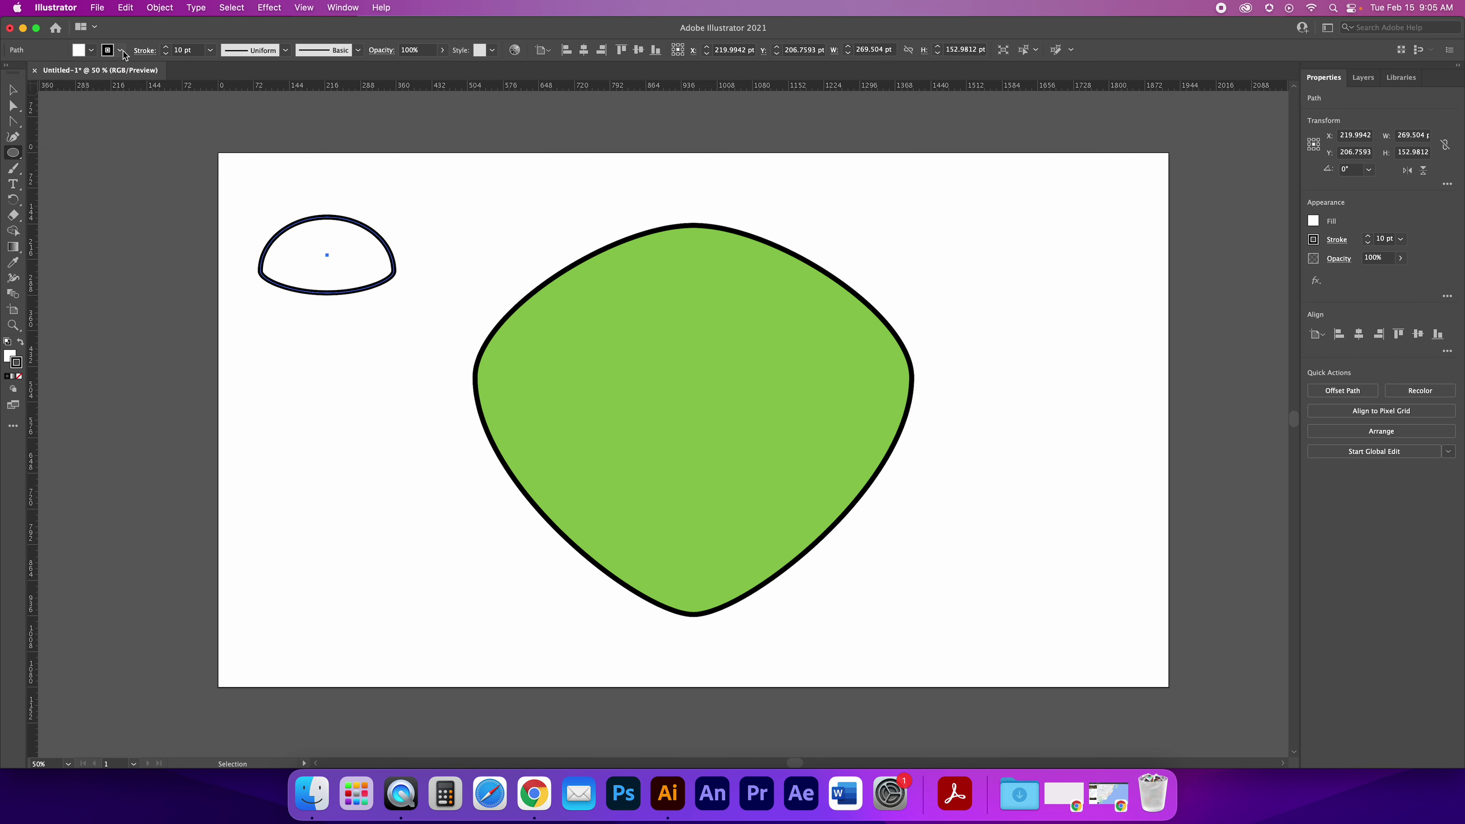
click(104, 53)
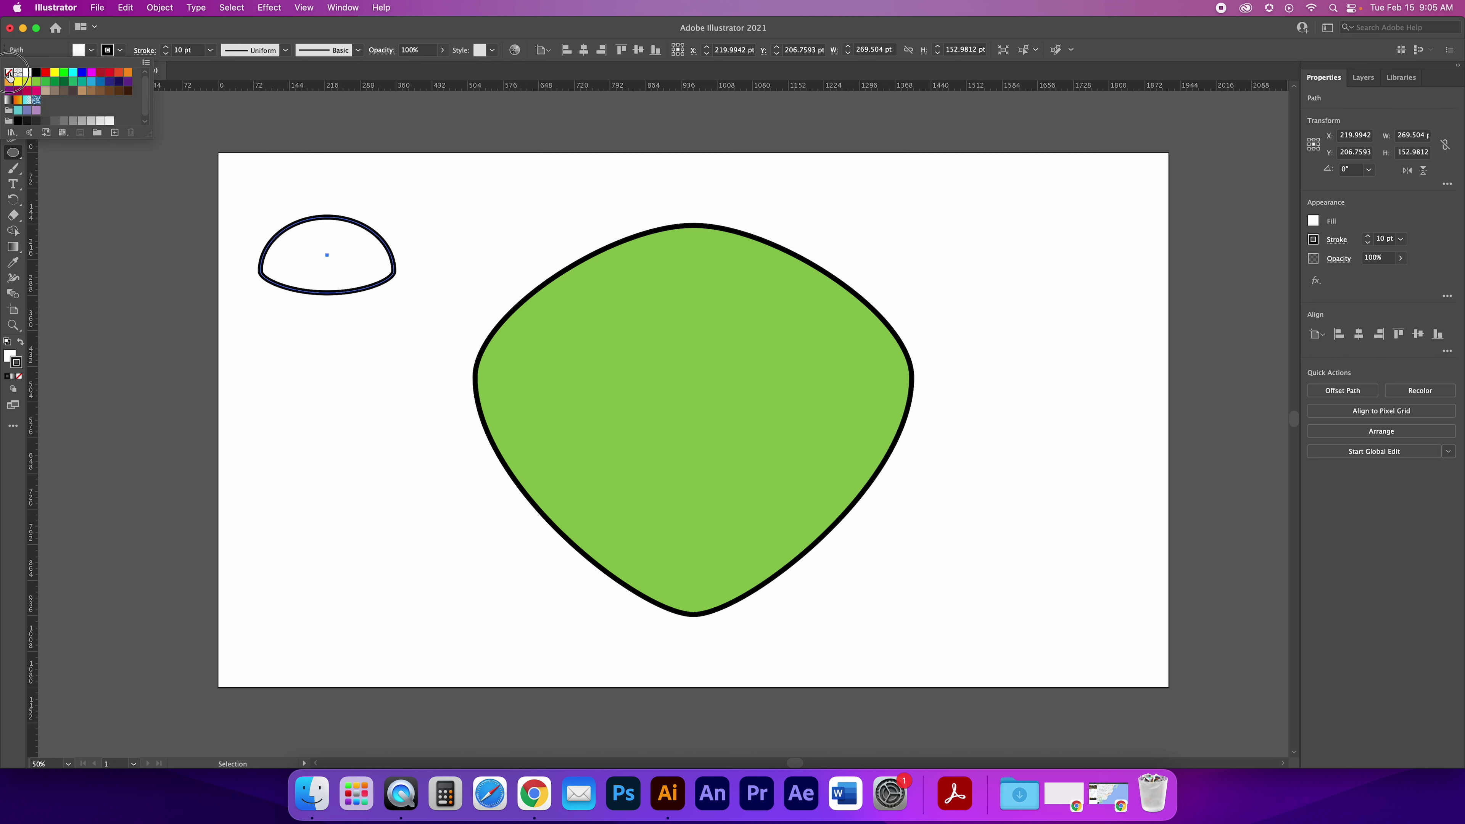
click(286, 319)
drag(296, 327, 330, 360)
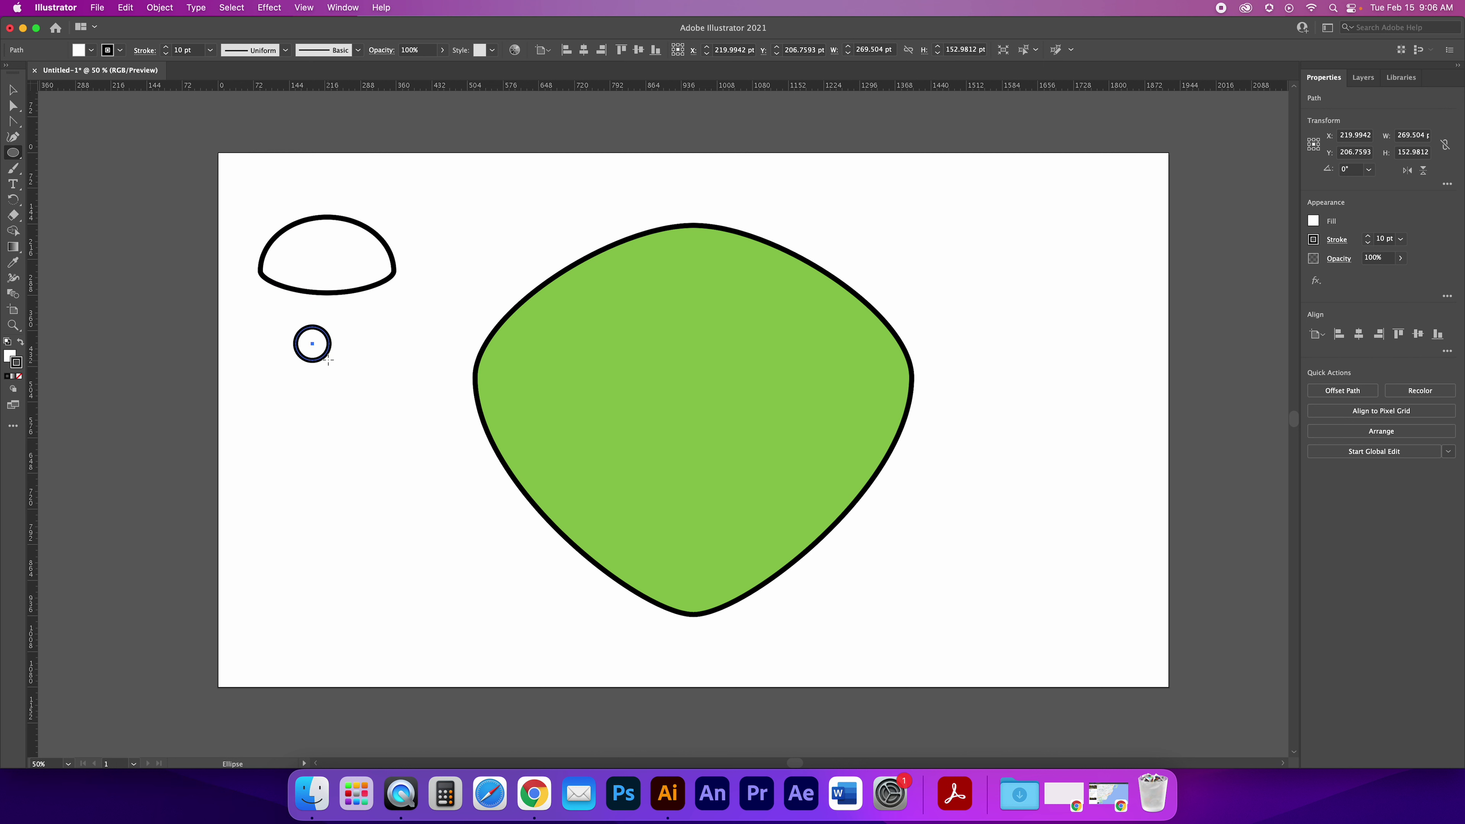
click(91, 50)
click(35, 73)
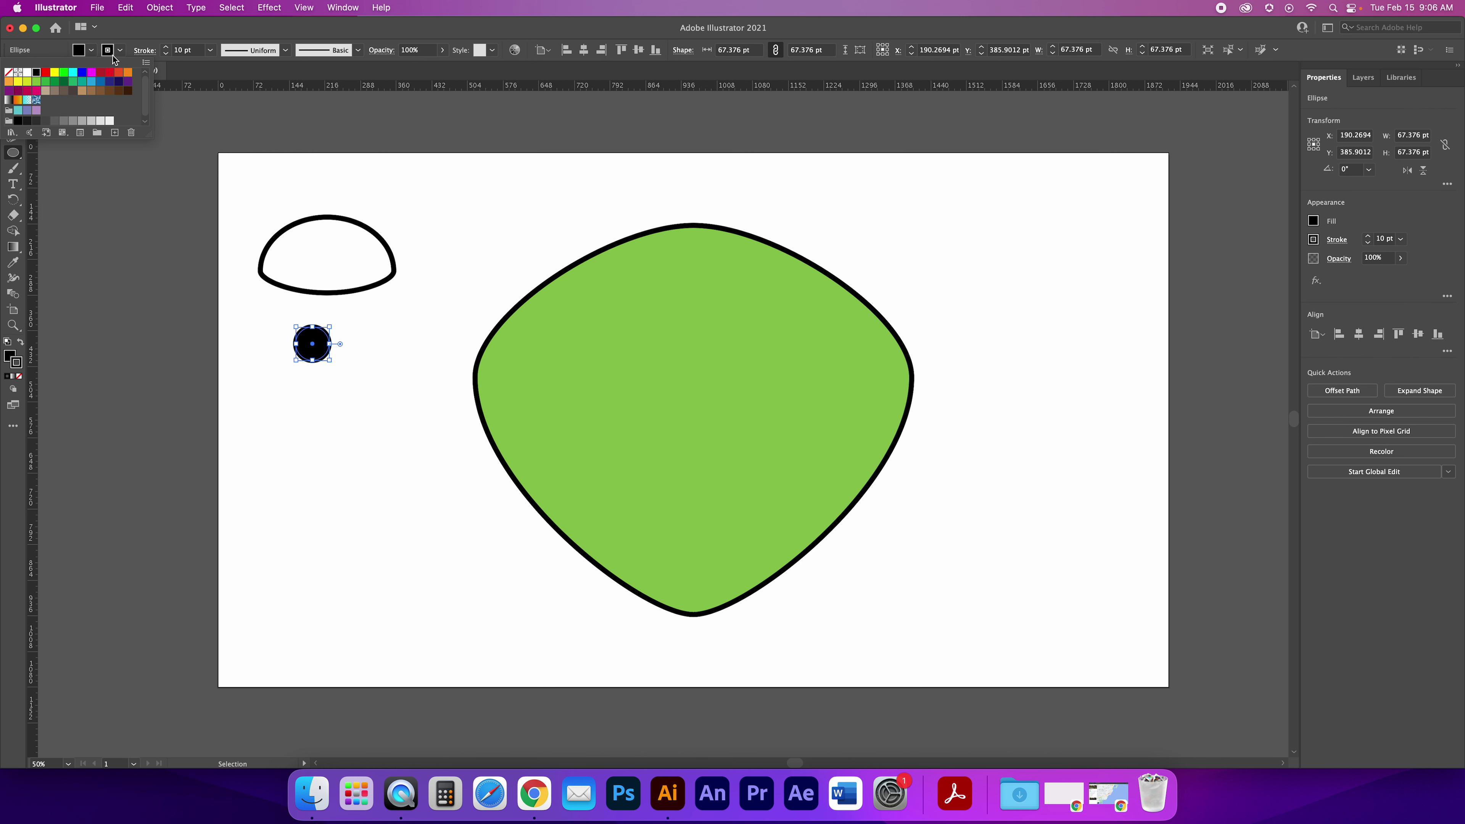
click(120, 52)
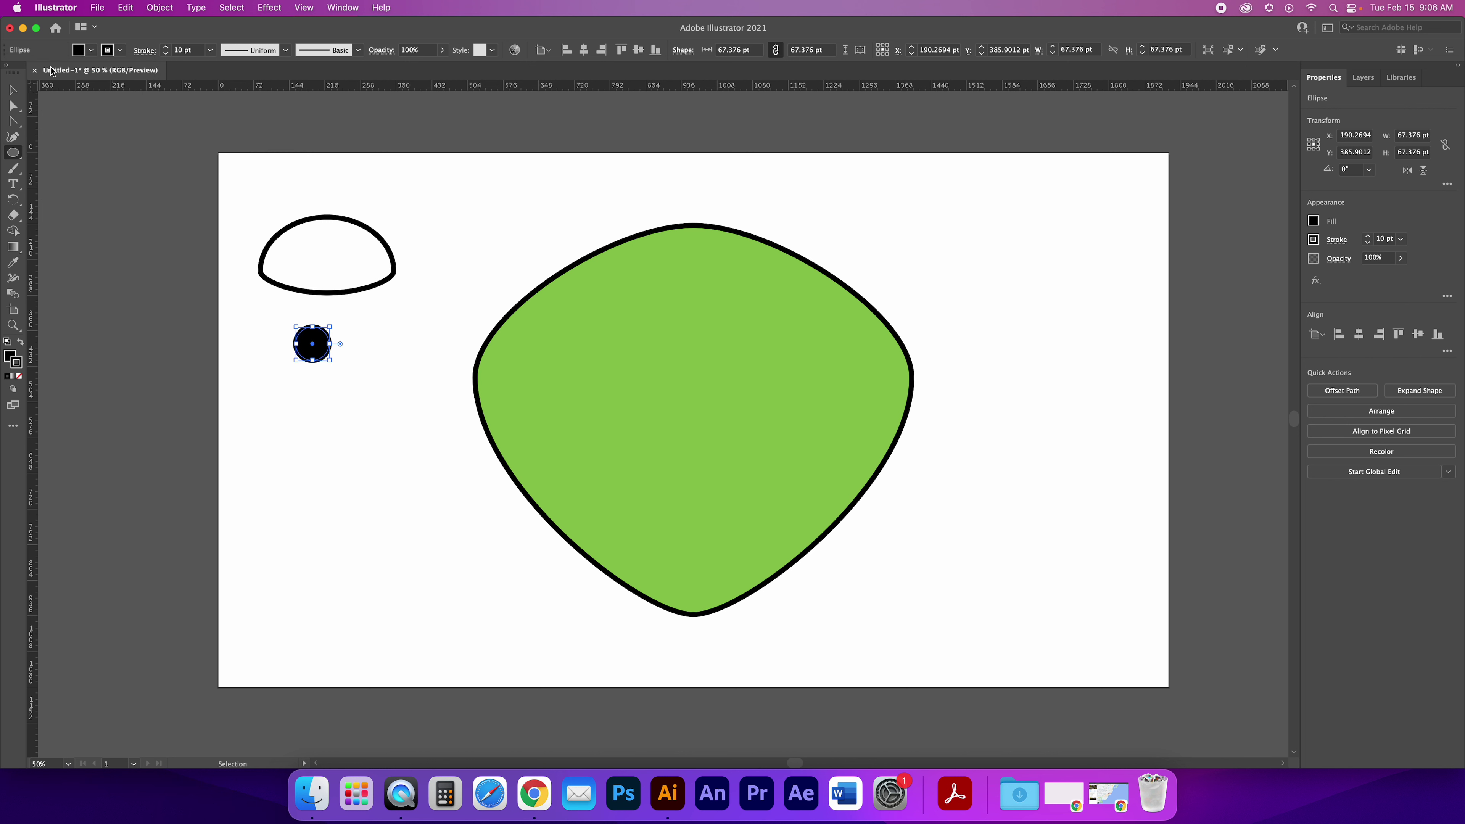
click(121, 52)
click(9, 73)
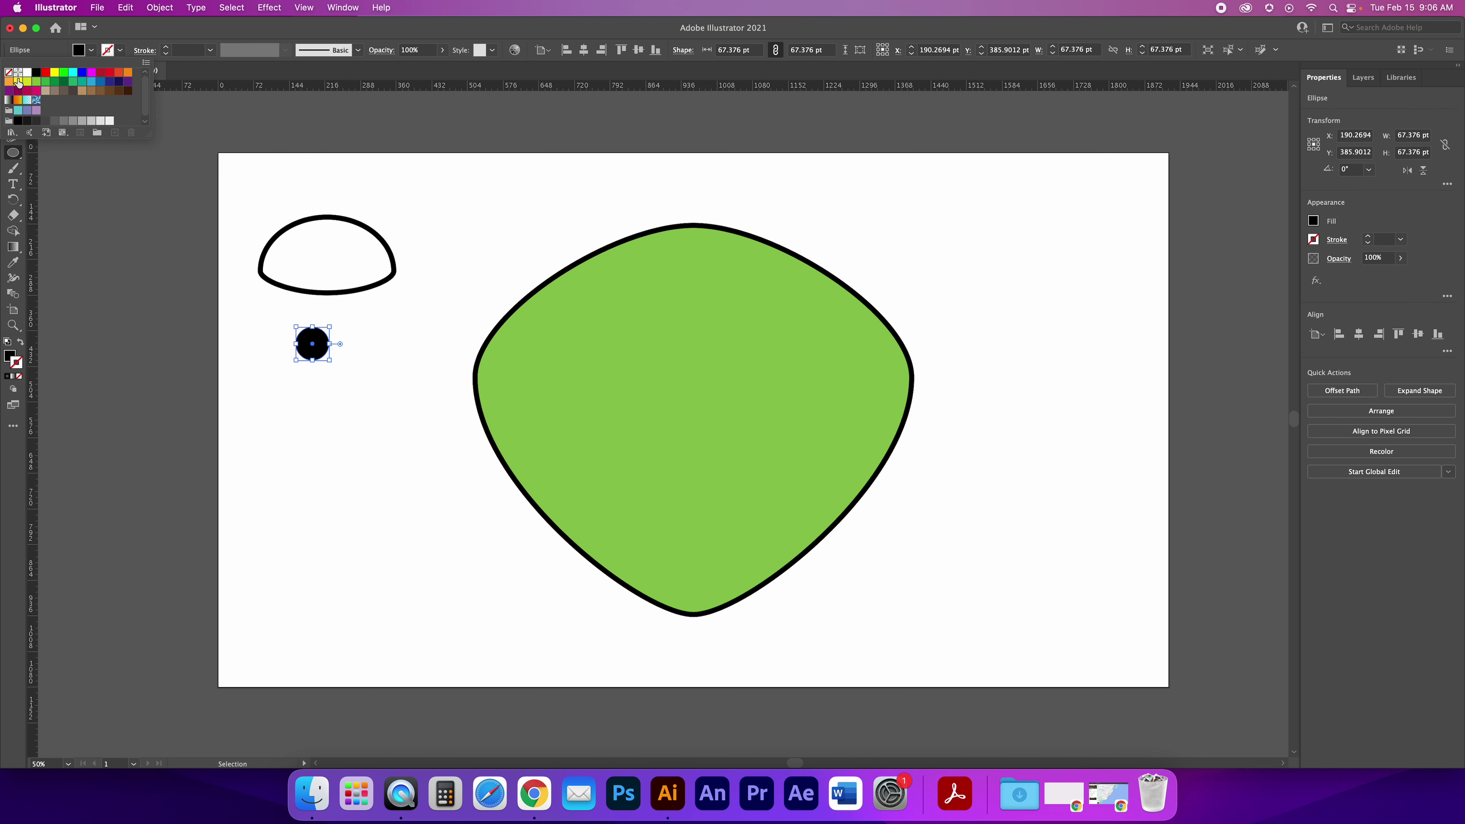
click(245, 173)
Place the black circle as a pupil in the middle of the eye shape and check the Kermit reference on the web page
mouse_move(333, 327)
mouse_down()
mouse_move(317, 331)
mouse_move(333, 316)
mouse_up()
key(cmd+z)
key(v)
drag(313, 358, 329, 261)
click(353, 315)
key(super+Tab)
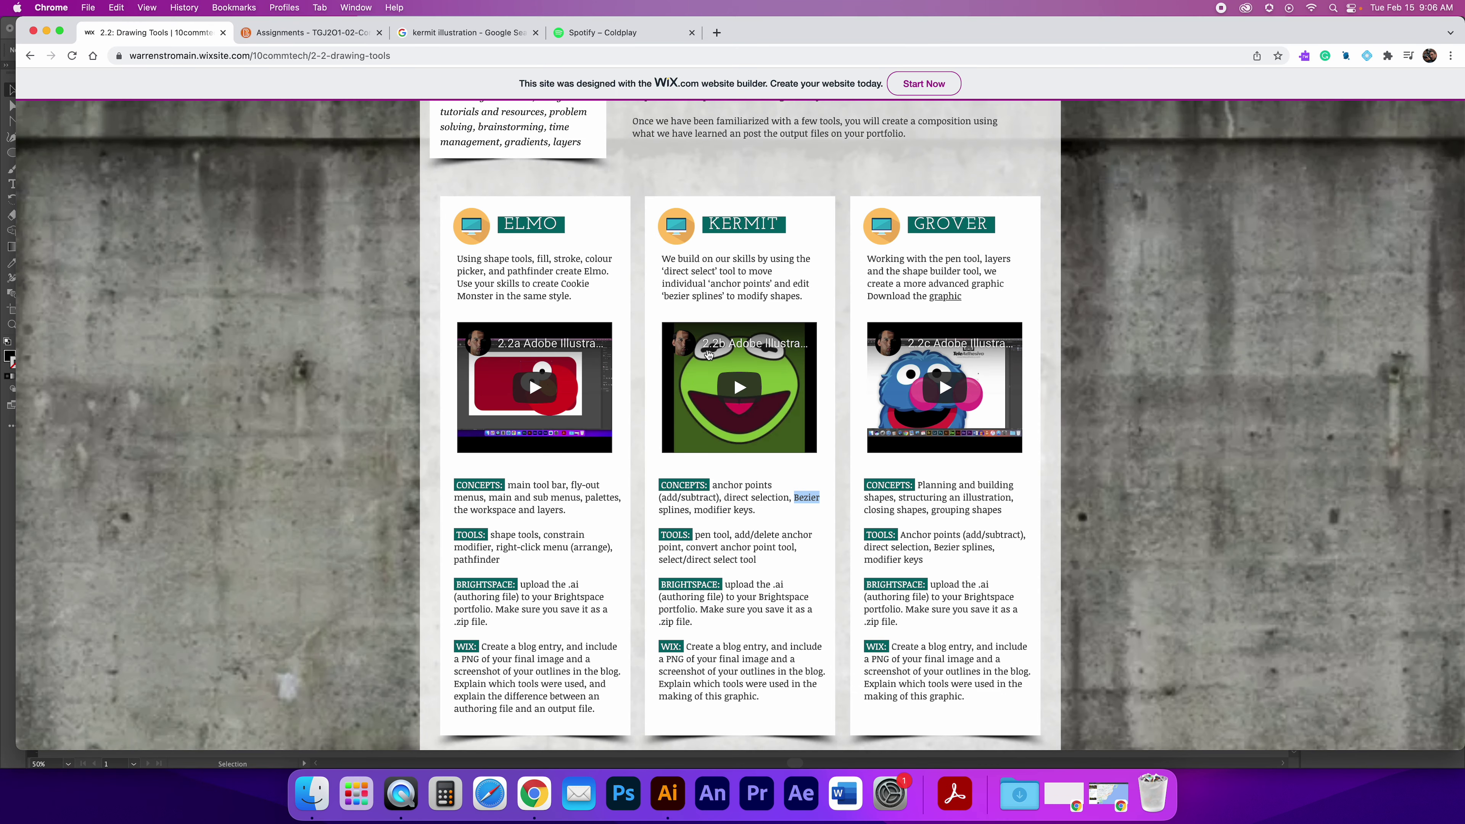
key(super+Tab)
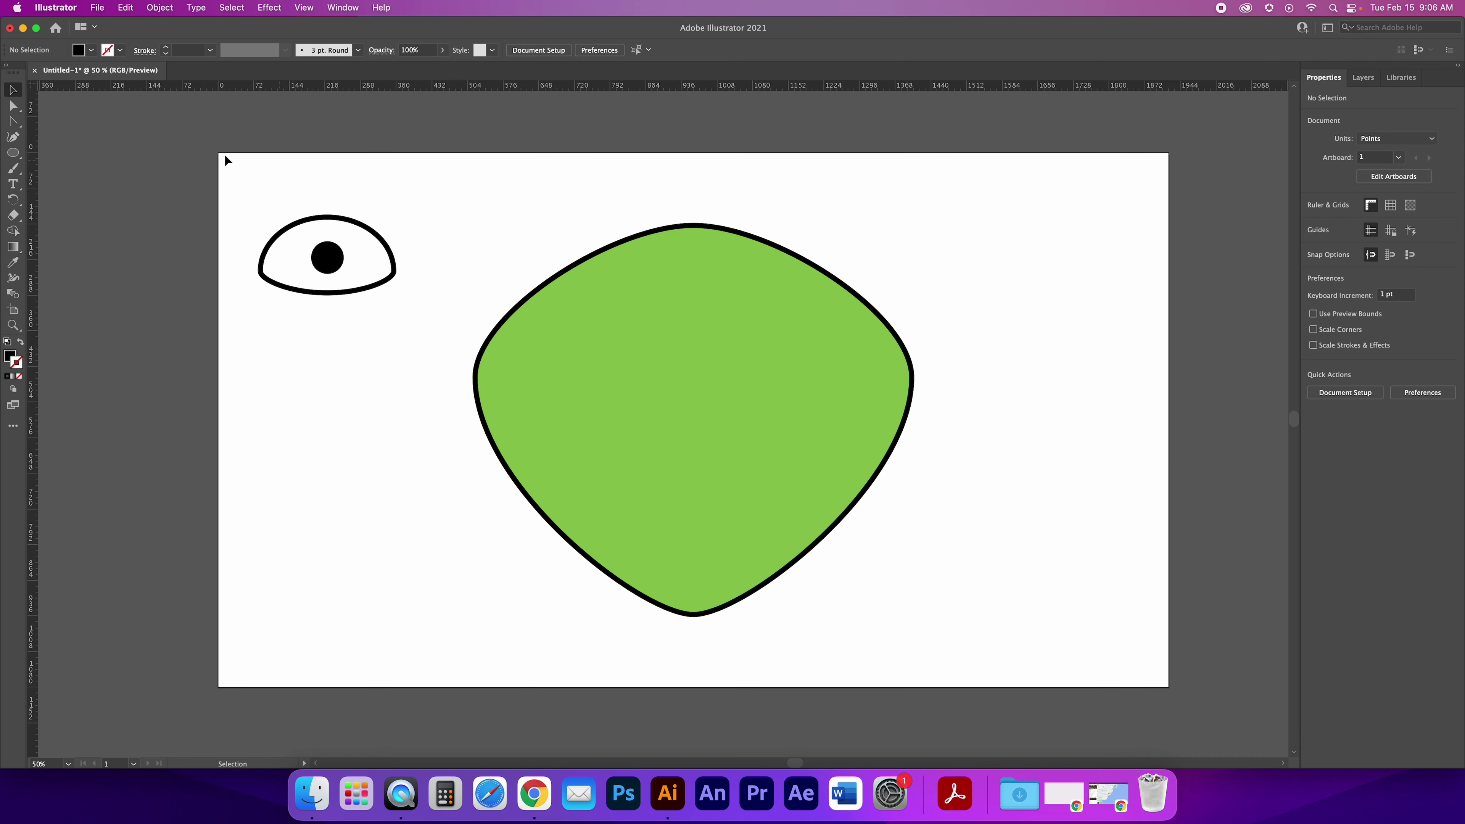
Draw a black horizontal rectangle about 154 by 27 pt across the middle of the pupil
key(z)
drag(305, 280, 592, 478)
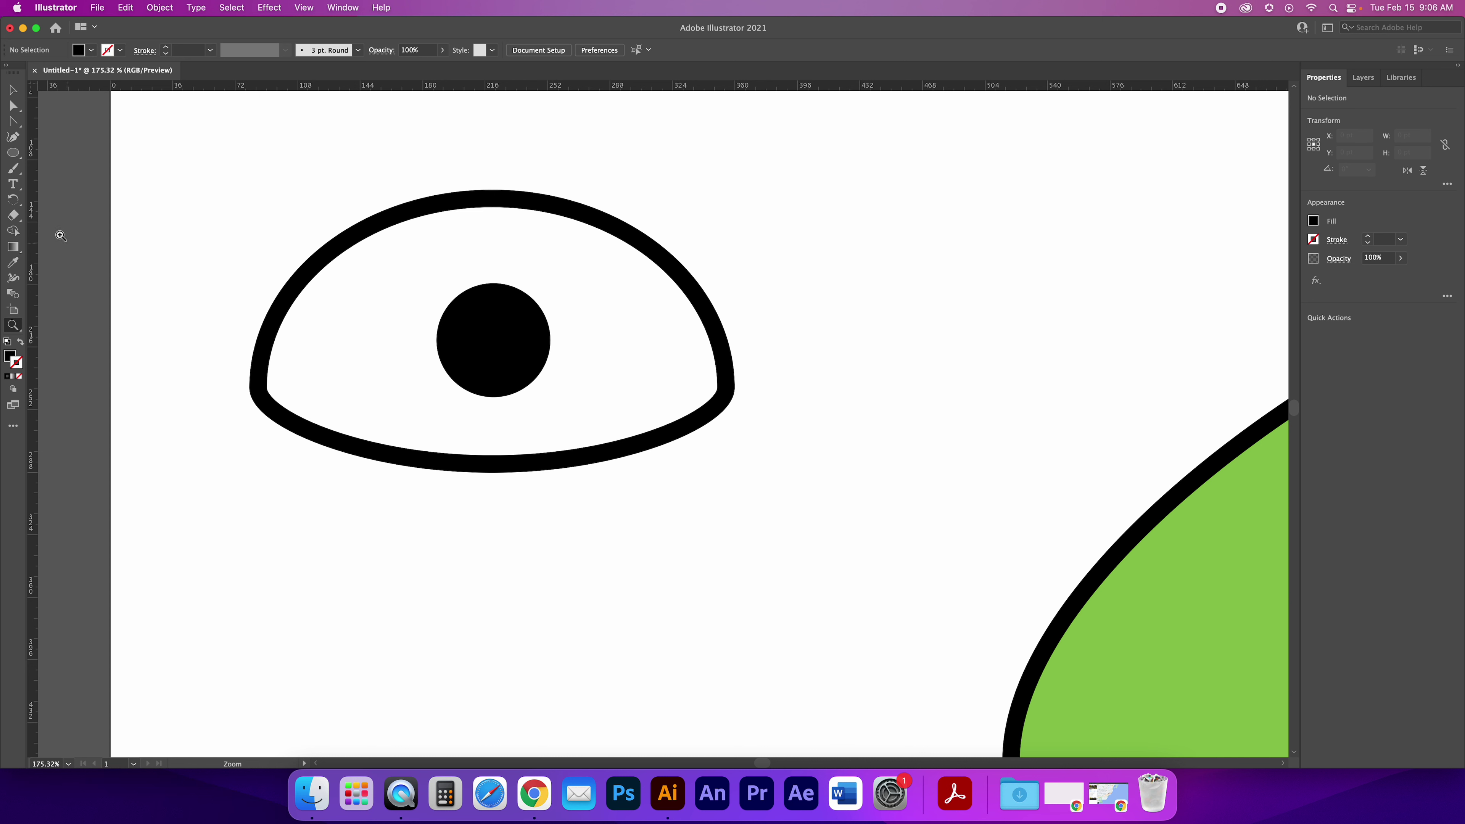
drag(23, 158, 58, 149)
drag(347, 328, 622, 367)
key(v)
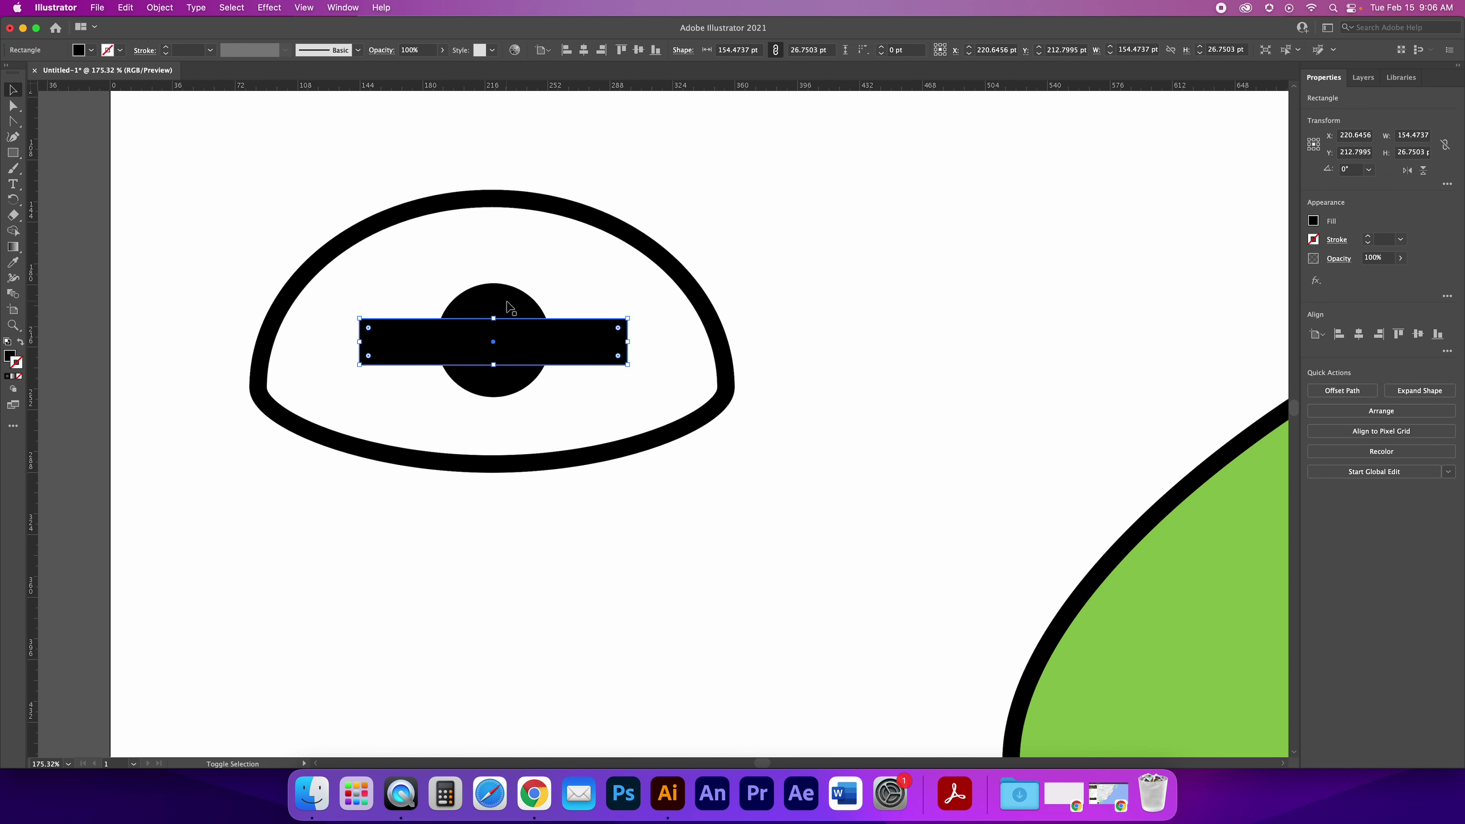
Centre the pupil circle and the black rectangle on each other horizontally and vertically, aligning to the selection
shift+click(485, 296)
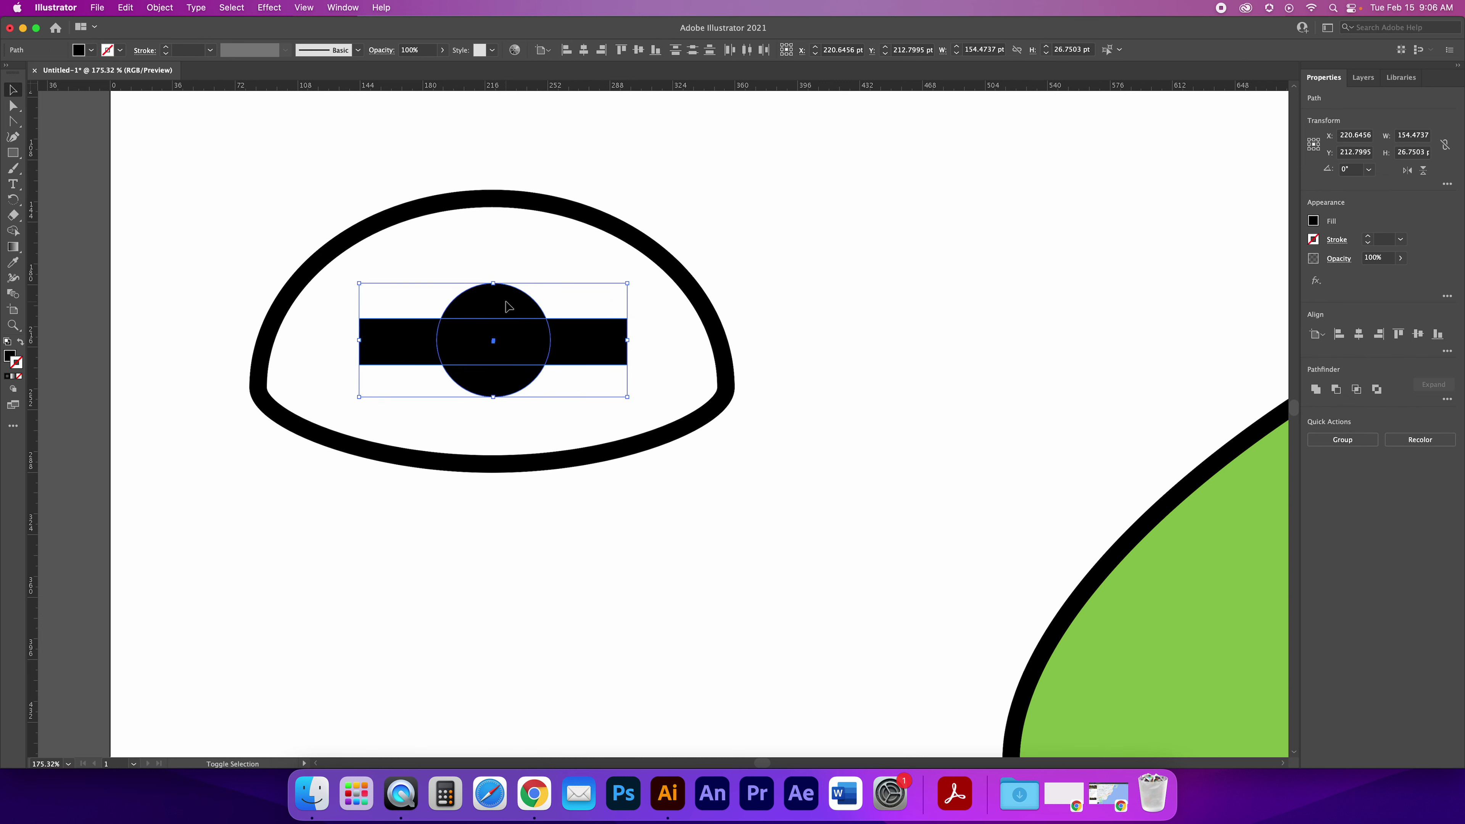
click(584, 51)
key(super+z)
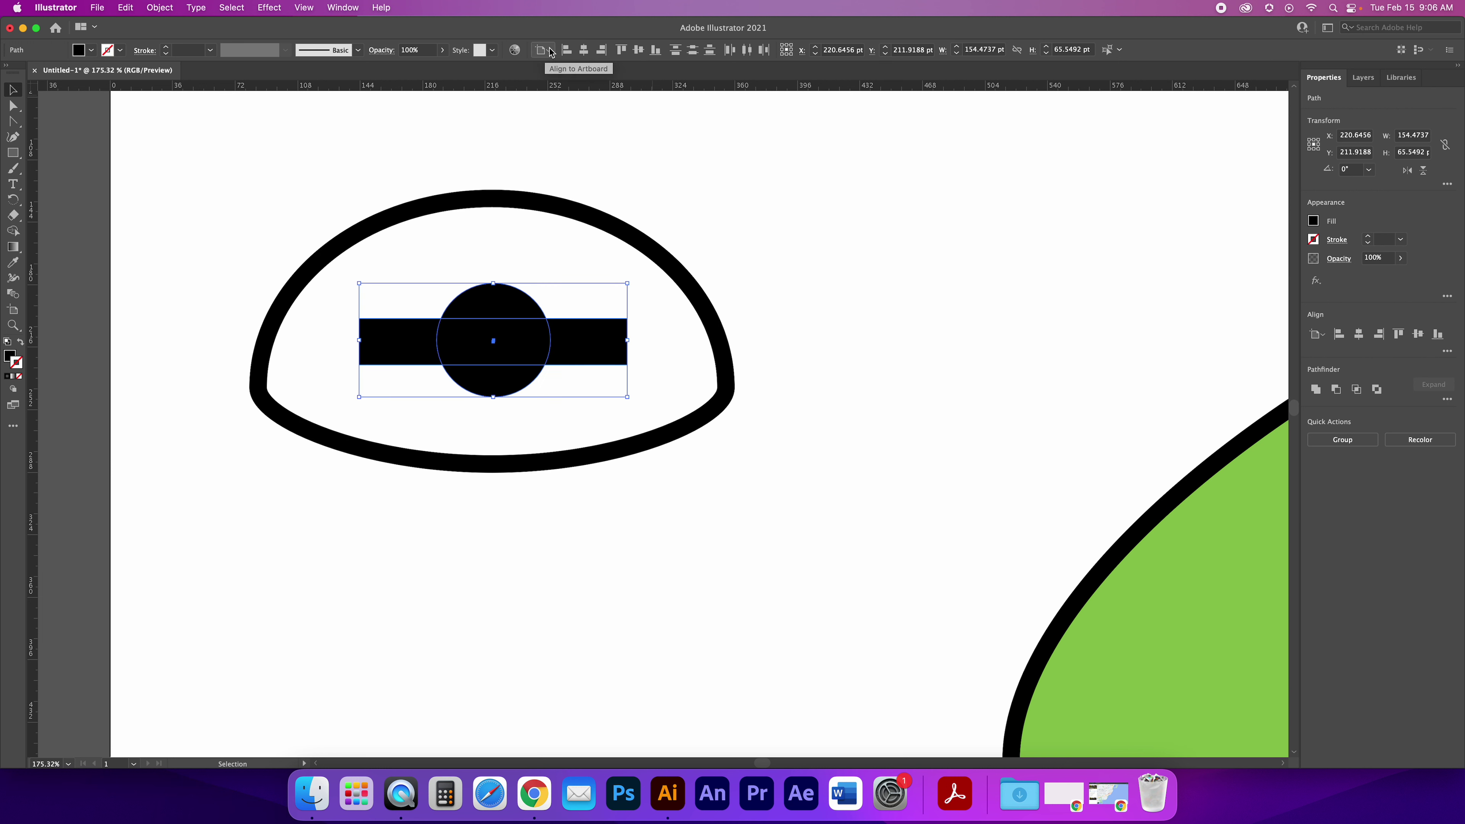
click(548, 51)
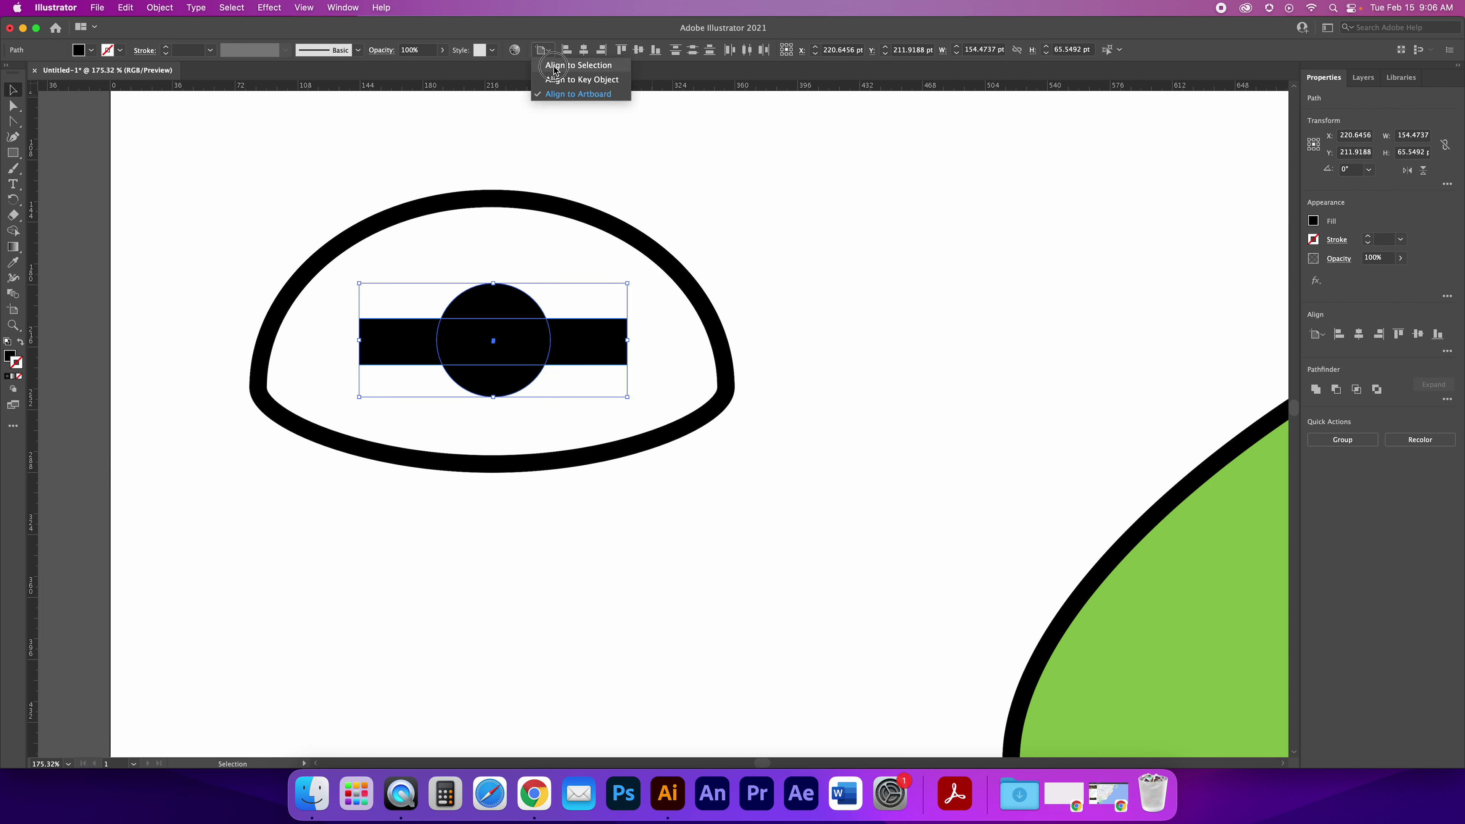
click(579, 65)
click(584, 51)
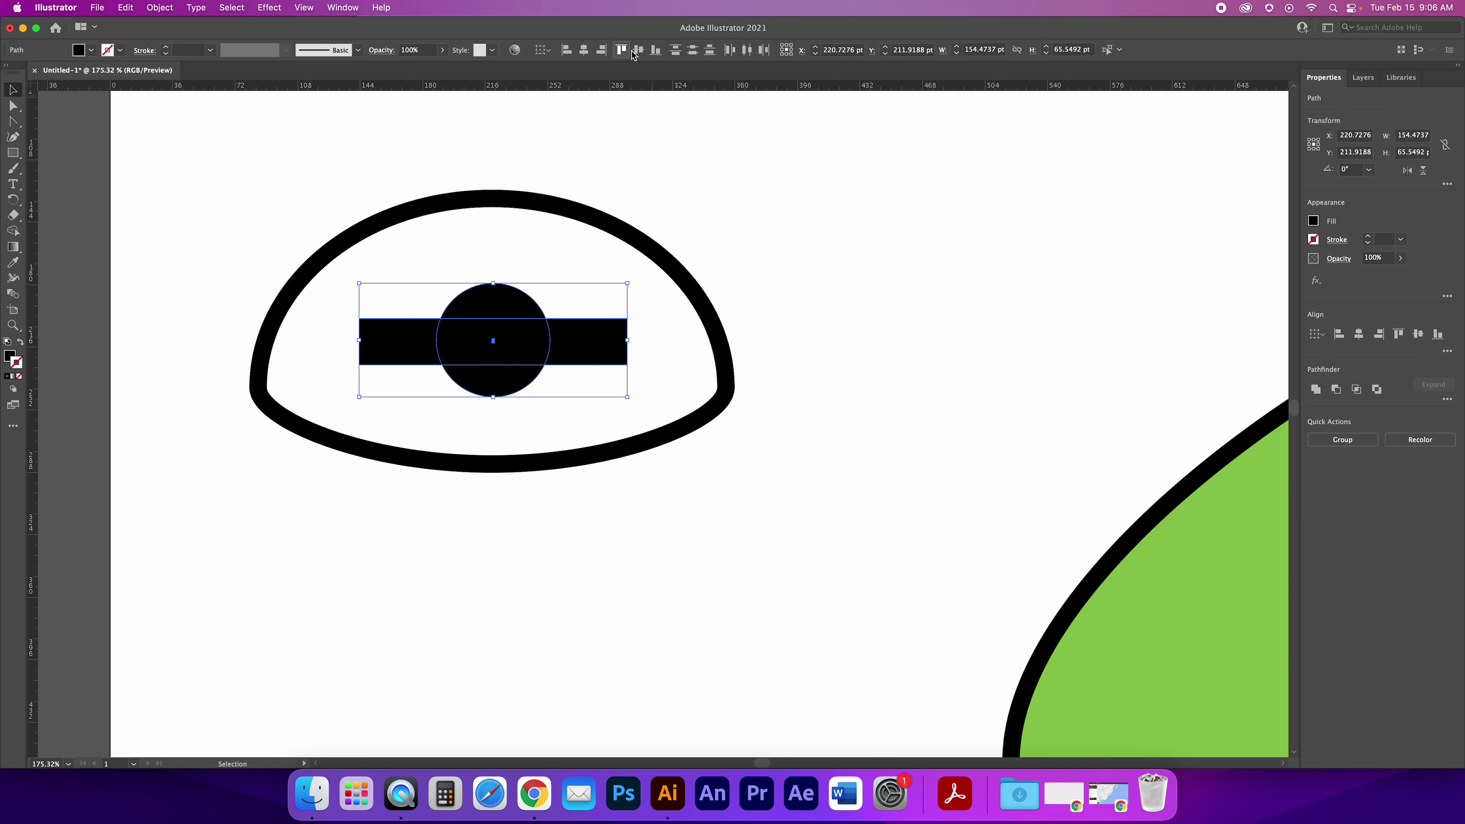
click(638, 50)
click(640, 262)
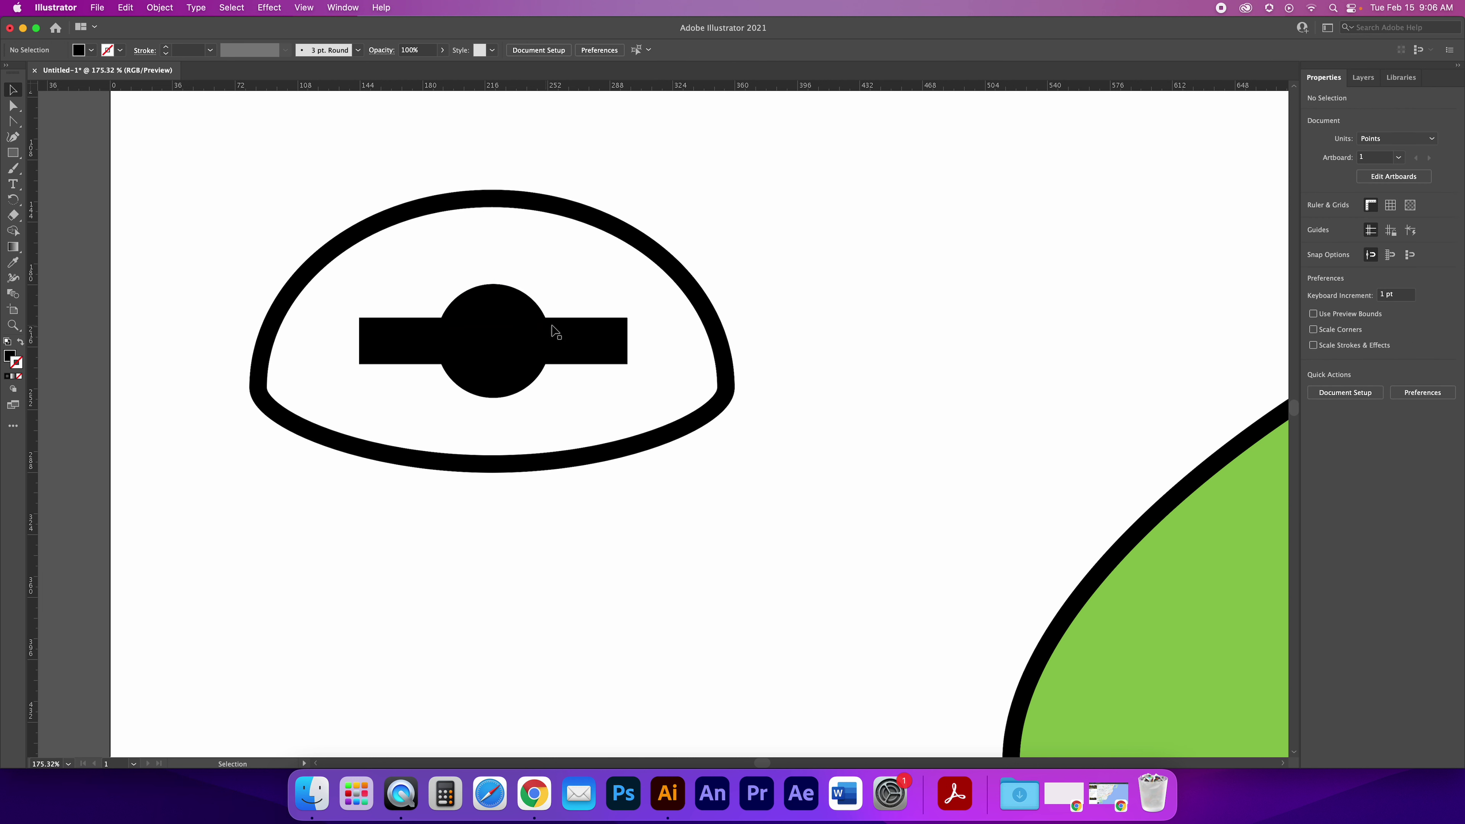
Round the rectangle's corners fully, to a radius of about 13.4 pt, giving it semicircular ends
click(611, 336)
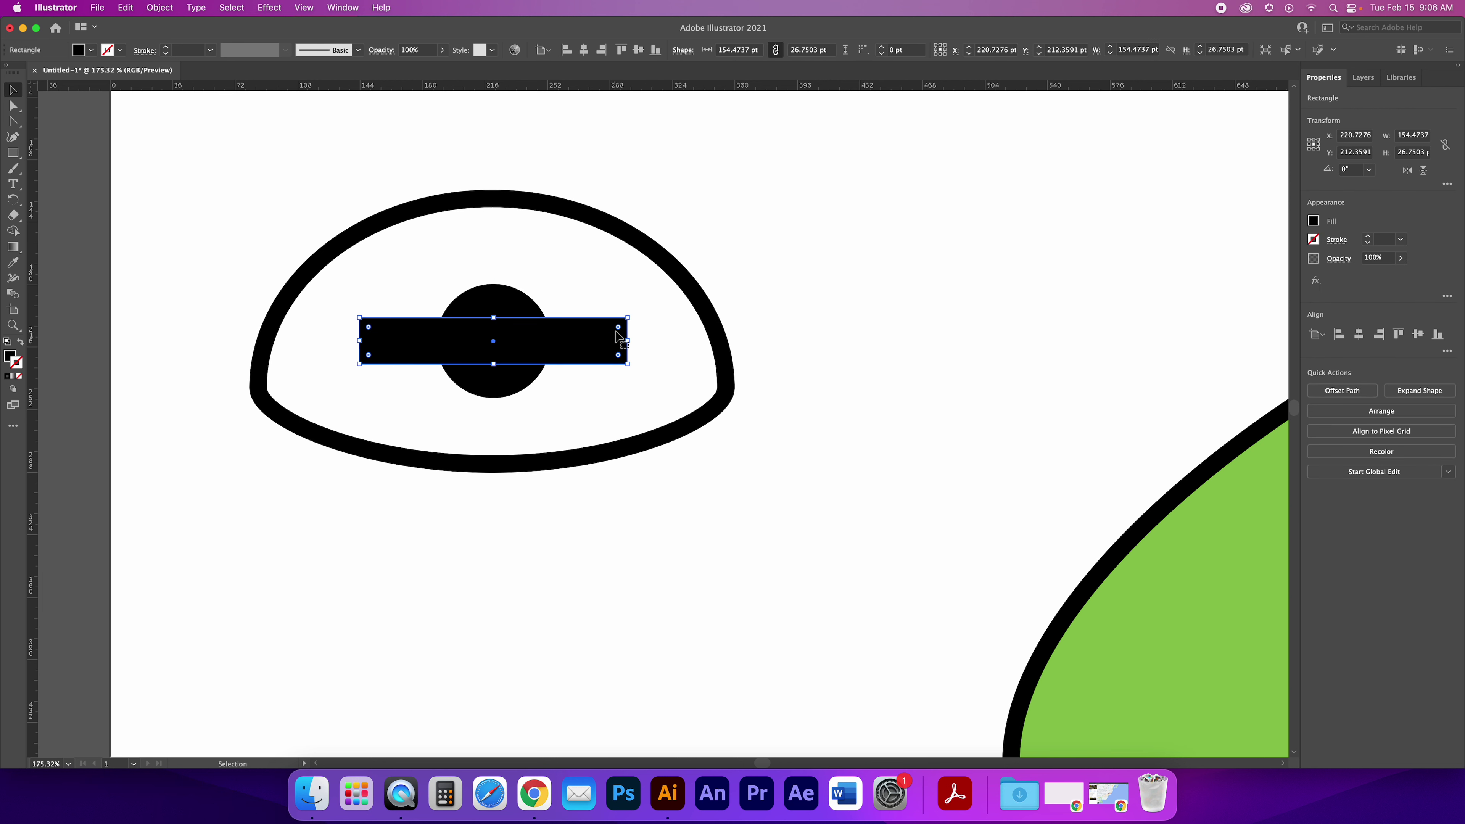
mouse_move(619, 331)
mouse_down()
mouse_move(582, 344)
mouse_move(597, 339)
mouse_up()
click(804, 272)
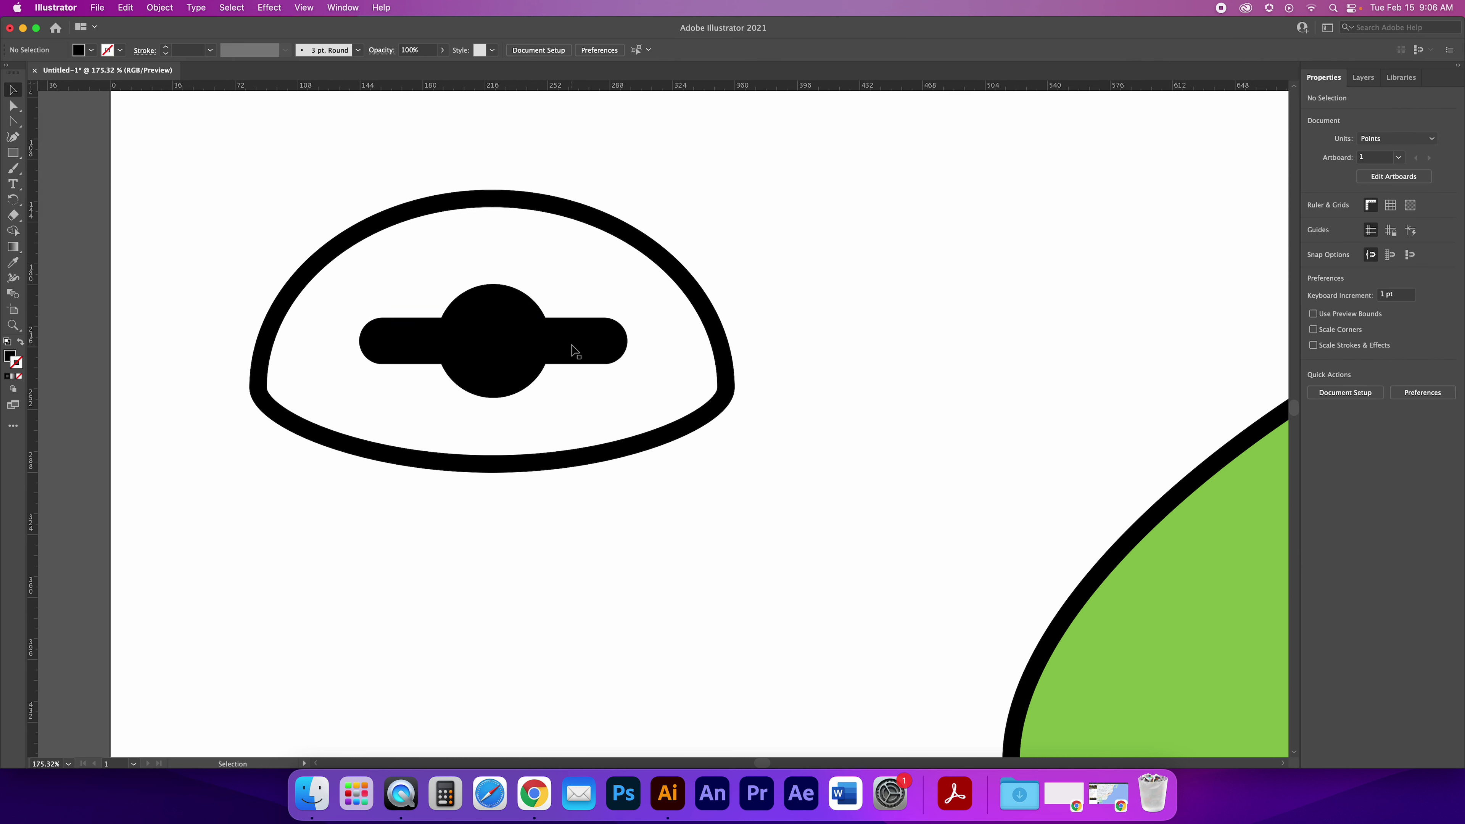
Place two copies of the rounded bar side by side below the eye shape, keeping the original across the pupil
drag(576, 343, 453, 557)
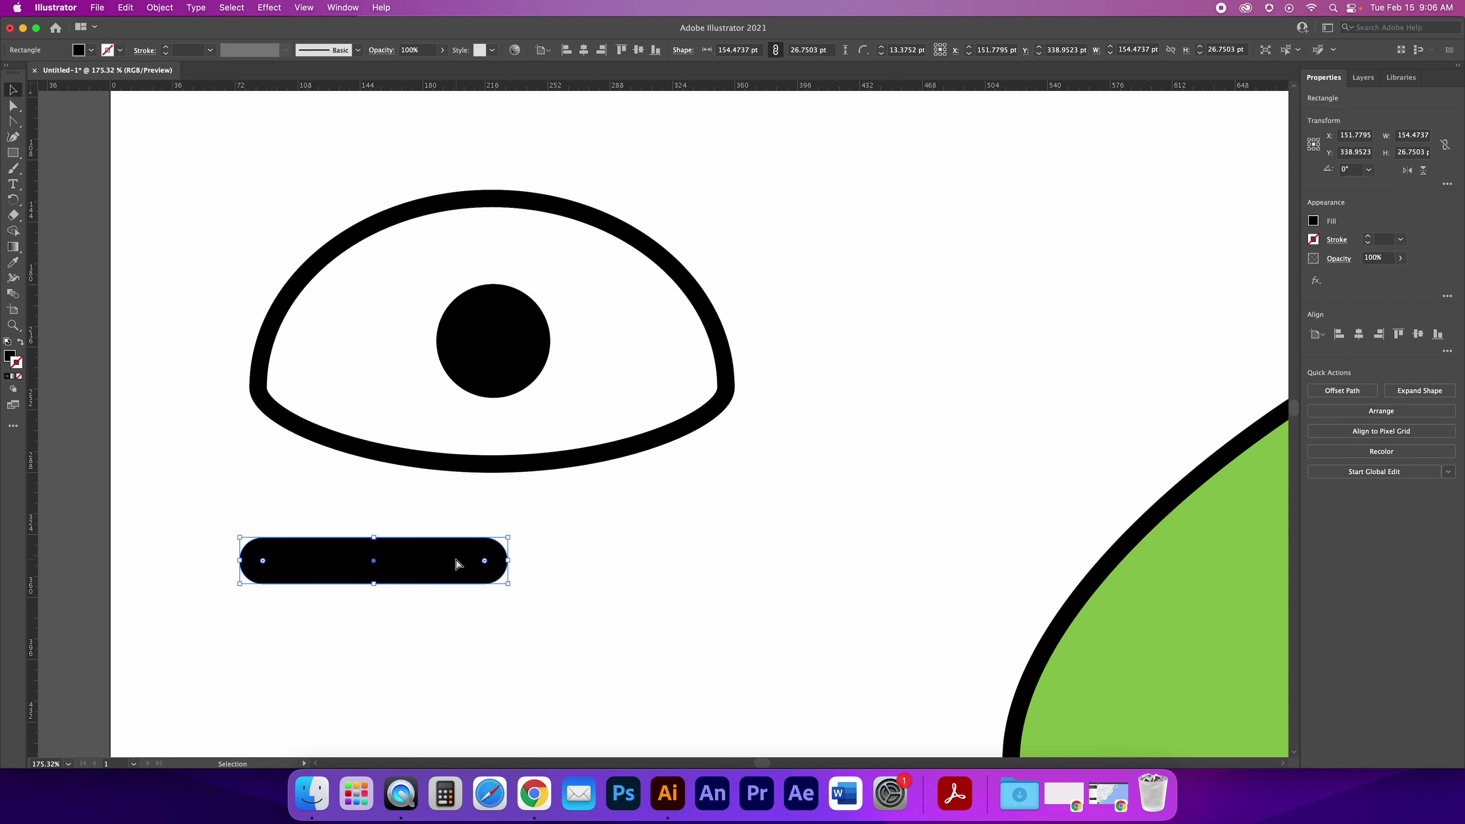
key(super+z)
alt+drag(444, 369, 788, 580)
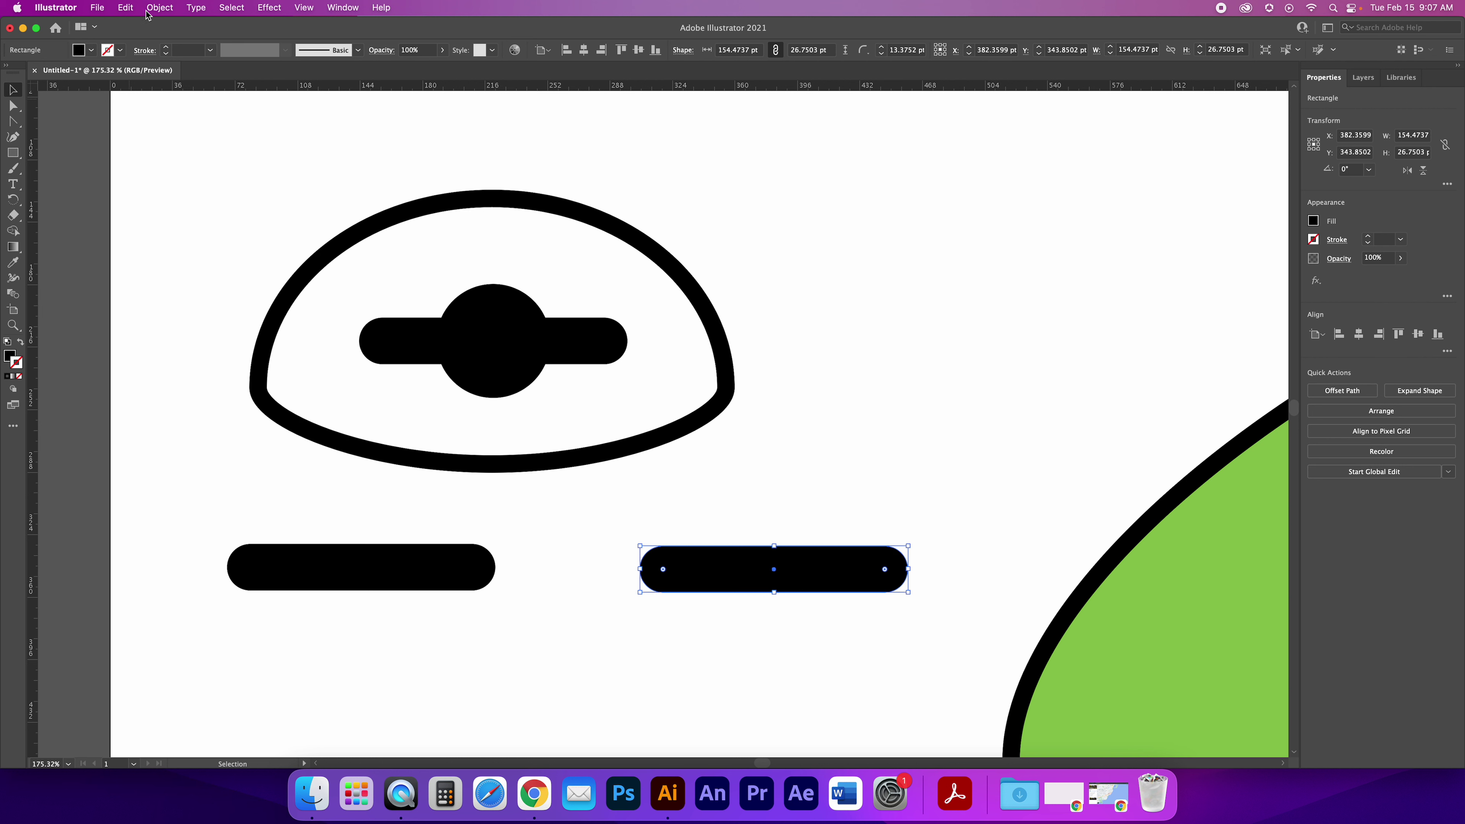
Warp the rounded bar copy nearest the green head with a horizontal Arc envelope at 25% bend
click(159, 8)
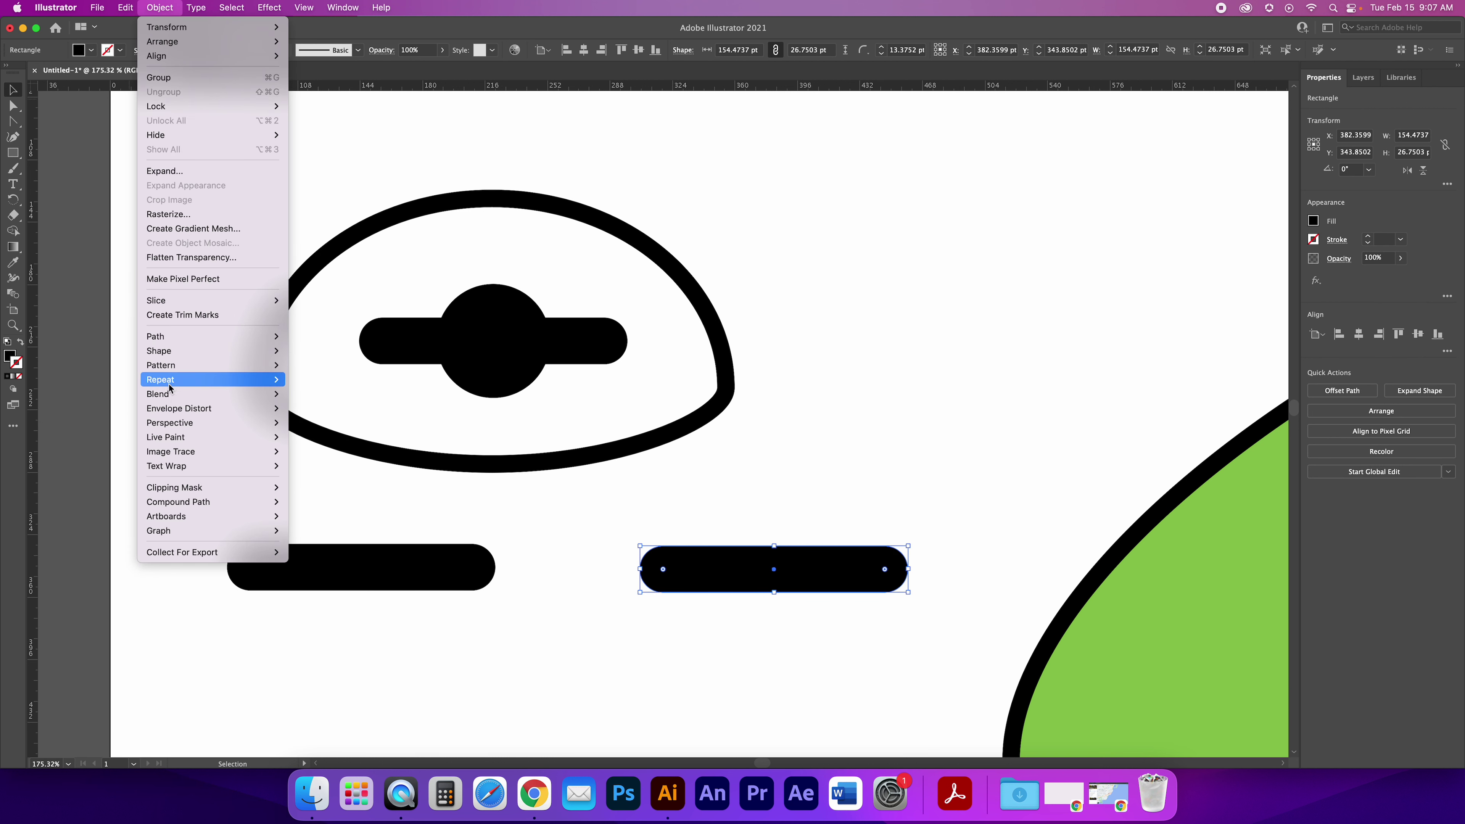
mouse_move(174, 394)
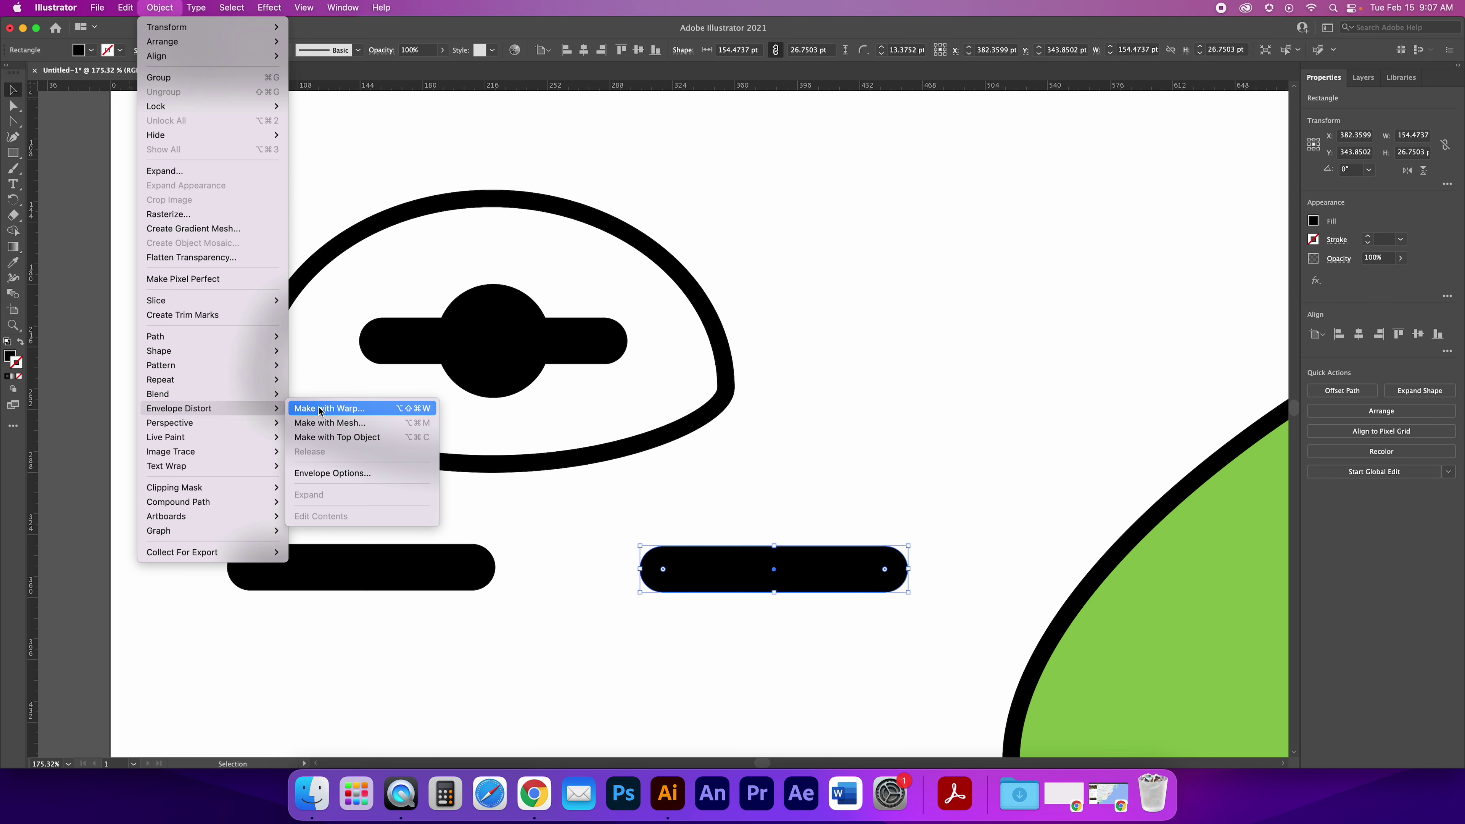
click(330, 408)
click(949, 195)
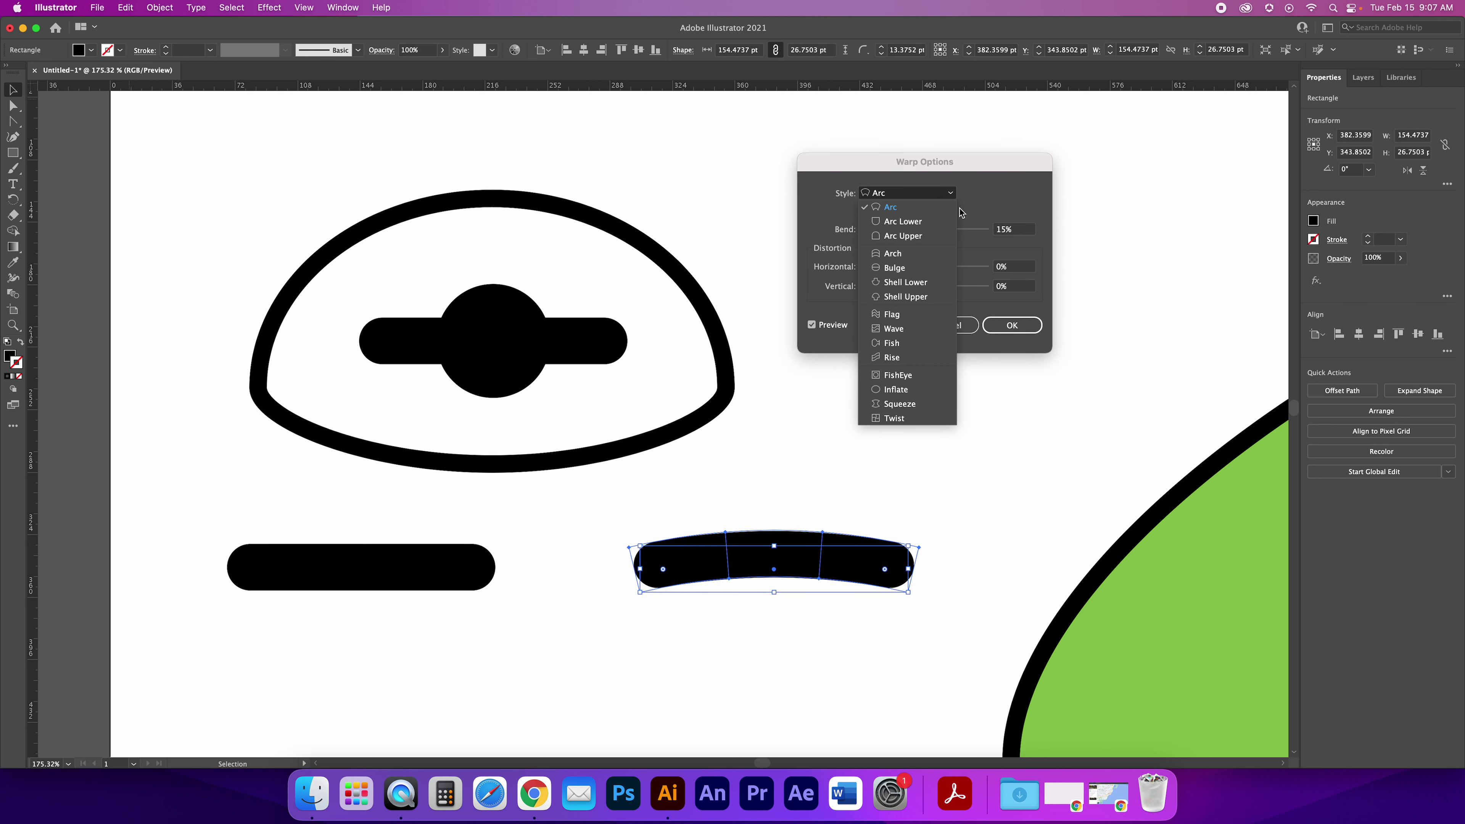
click(910, 207)
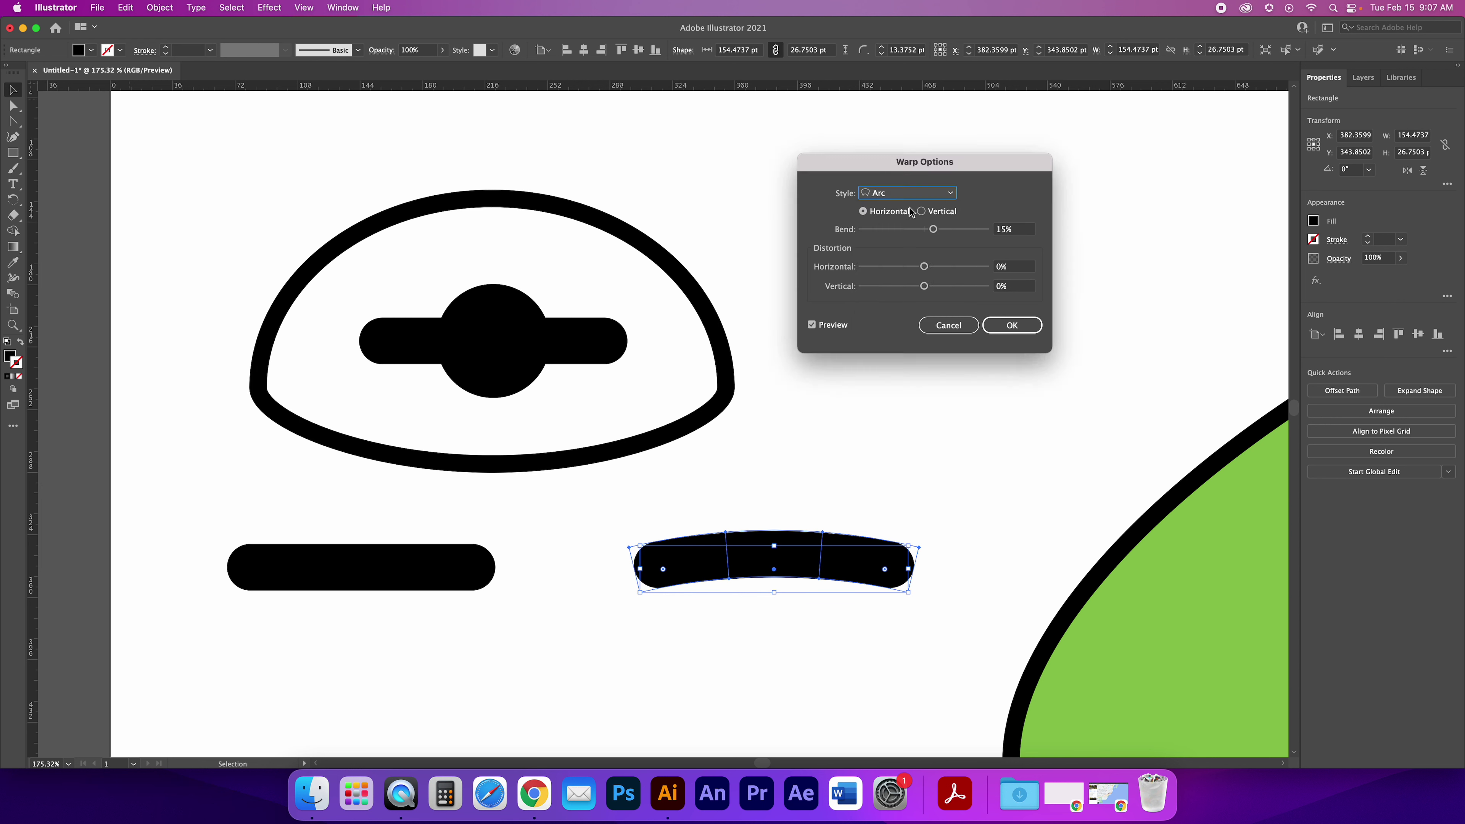
mouse_move(934, 229)
mouse_down()
mouse_move(958, 231)
mouse_move(913, 233)
mouse_move(970, 233)
mouse_move(873, 232)
mouse_move(950, 232)
mouse_up()
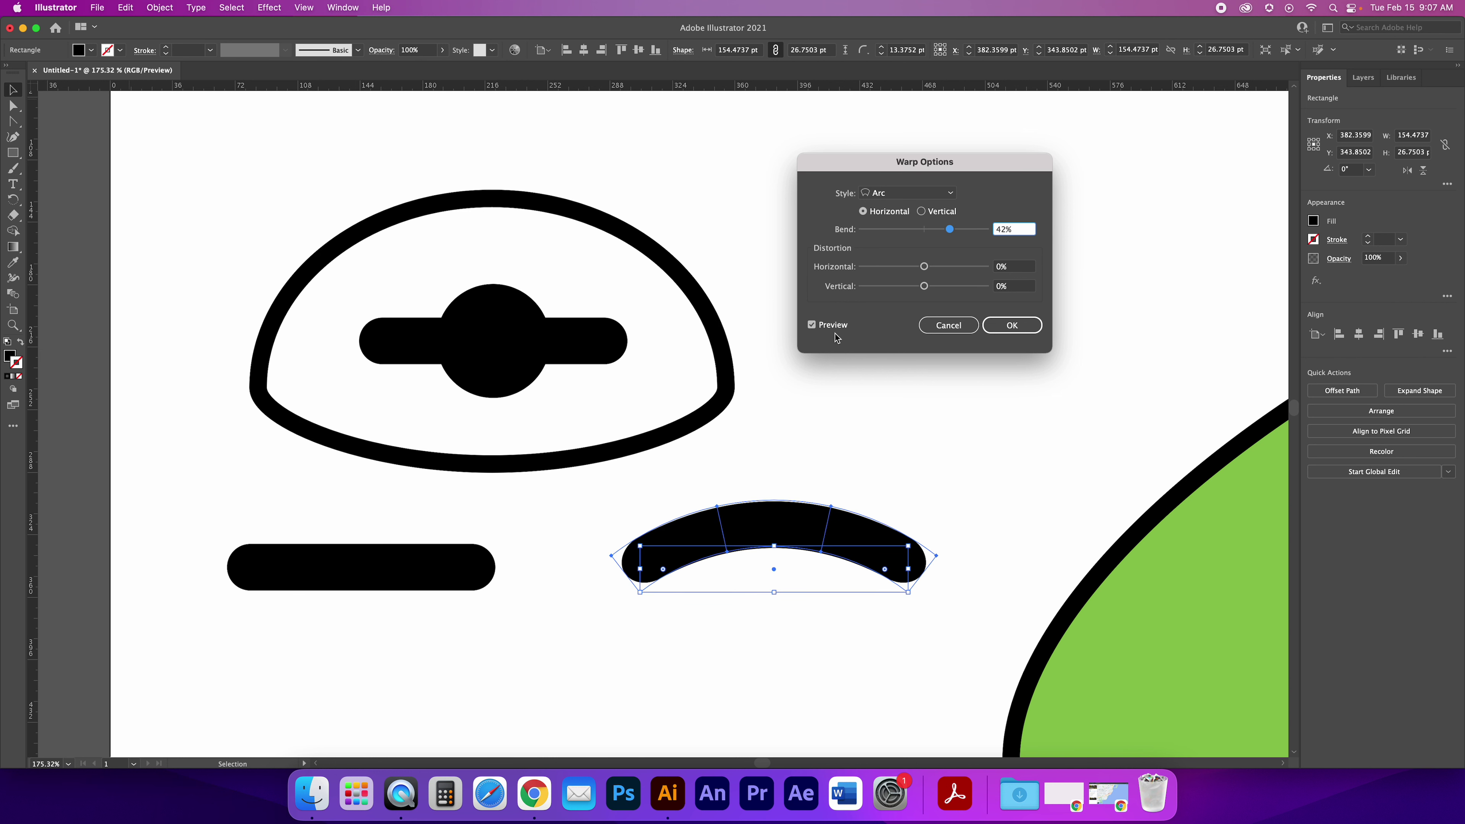
click(812, 326)
drag(949, 229, 937, 230)
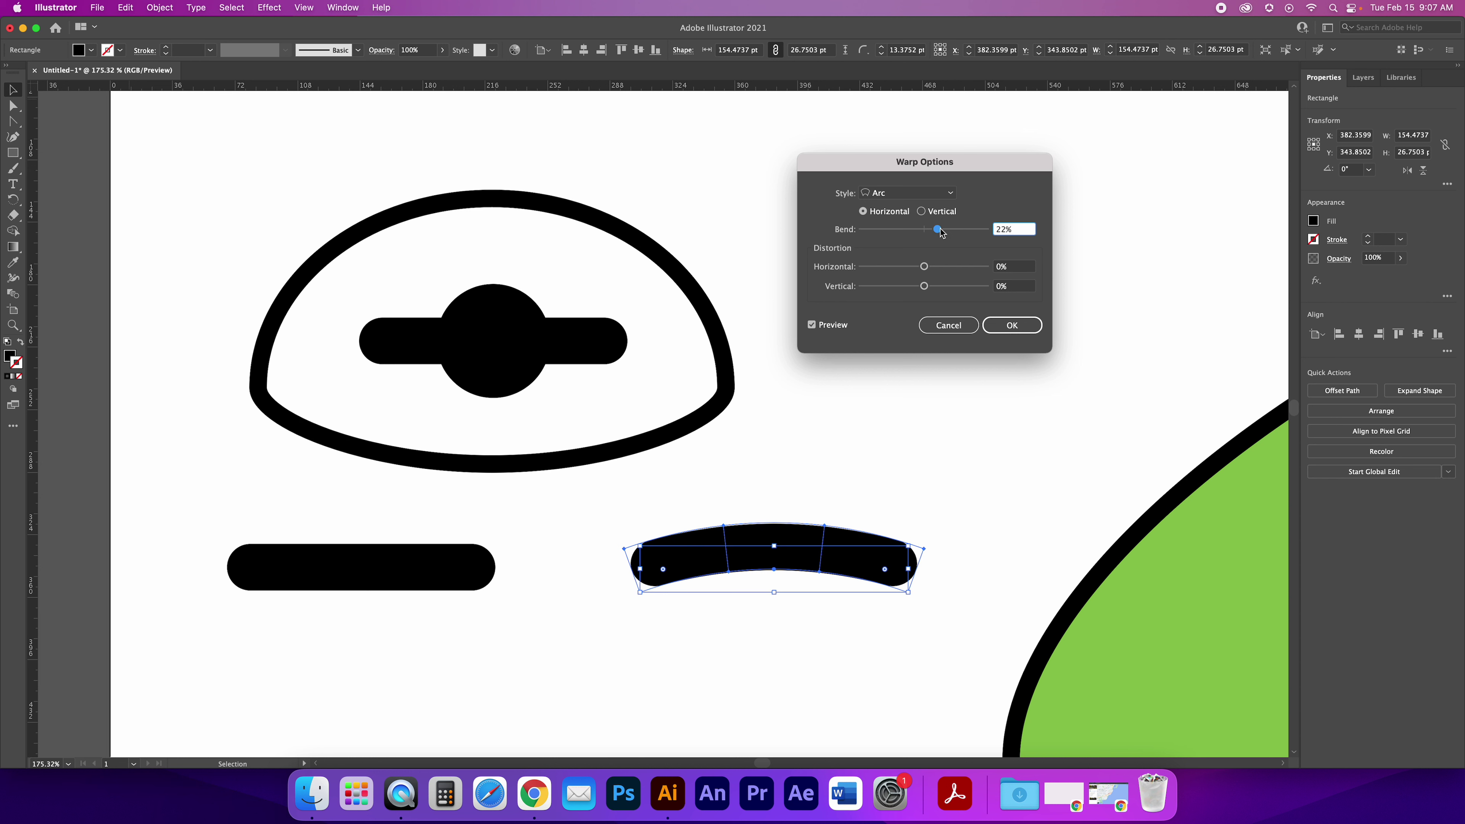
key(Up)
key(Up)
key(Up)
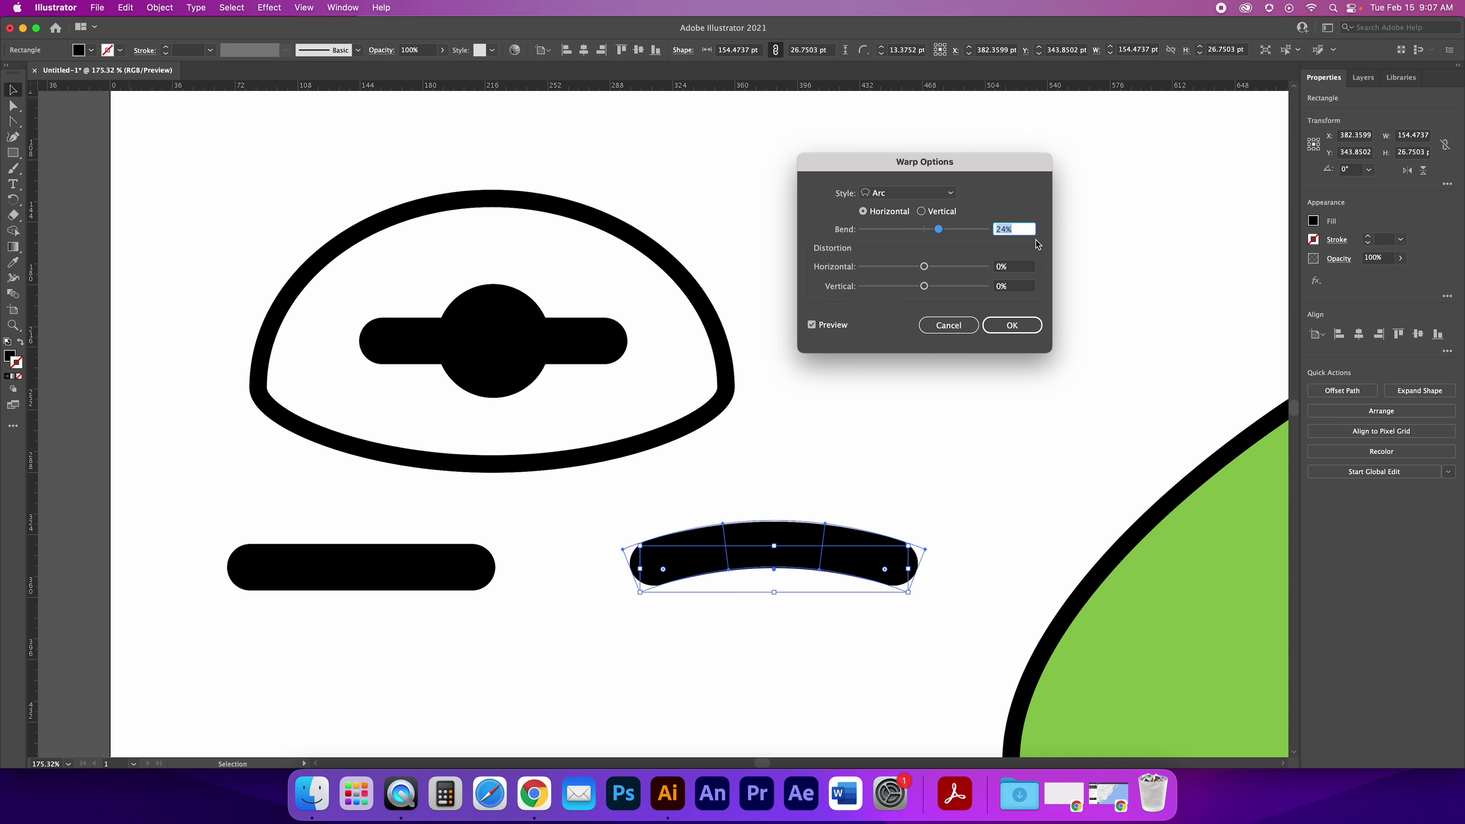
click(999, 327)
Move the pupil circle out of the eye onto the middle of the arched bar and align their vertical centres
drag(483, 378, 776, 583)
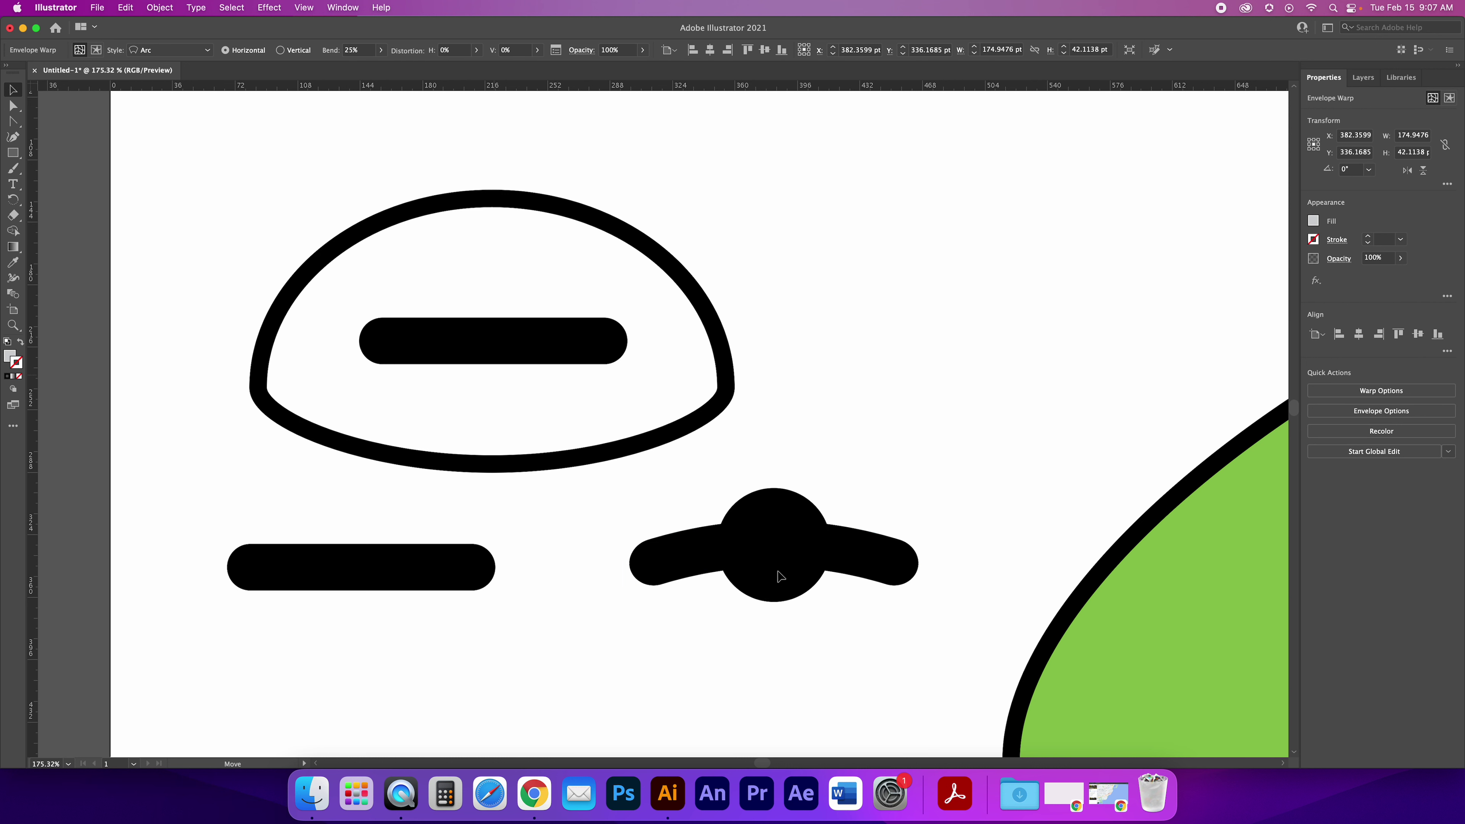
drag(861, 476, 751, 611)
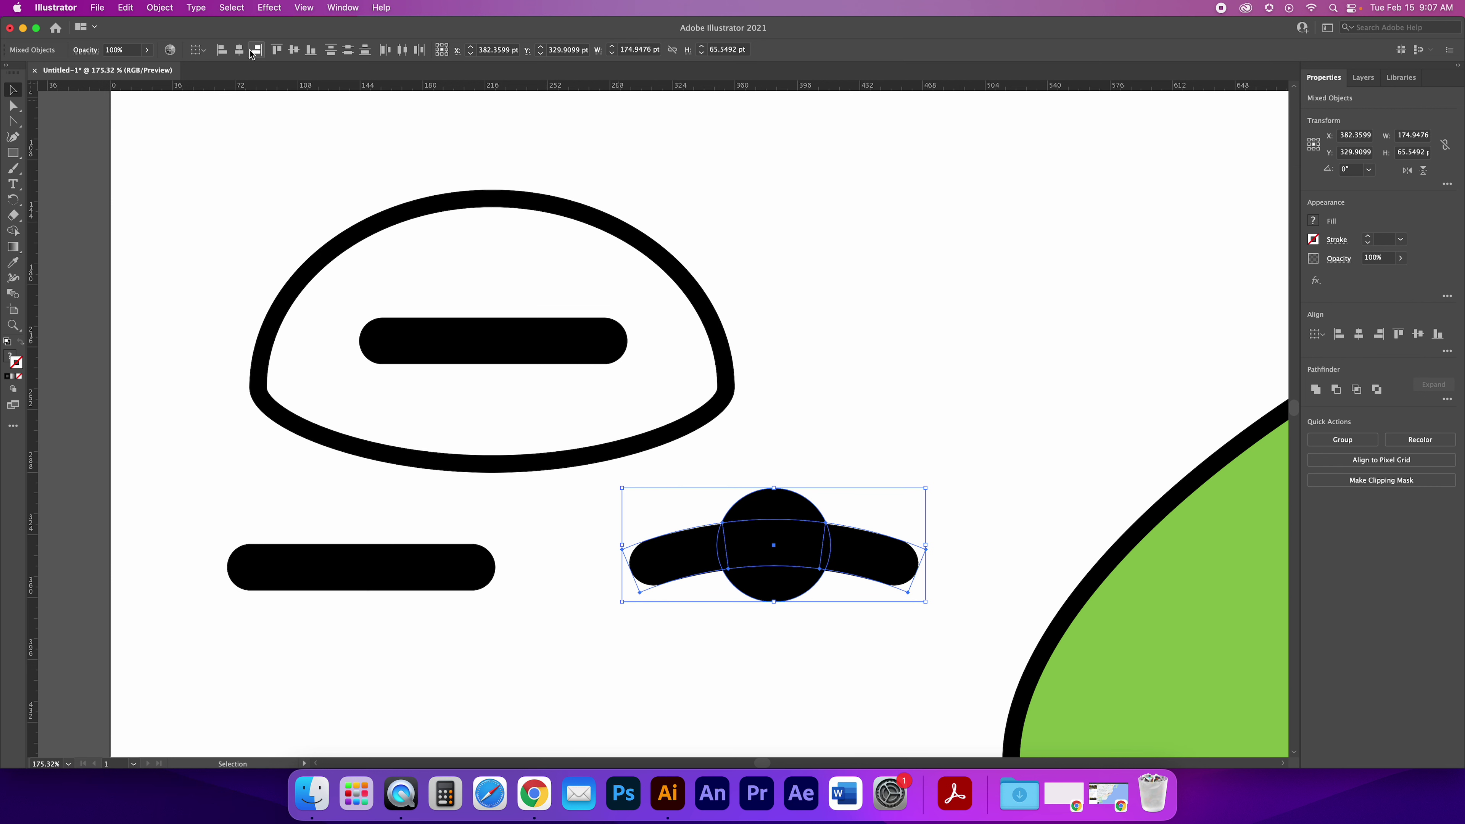
click(292, 50)
click(787, 291)
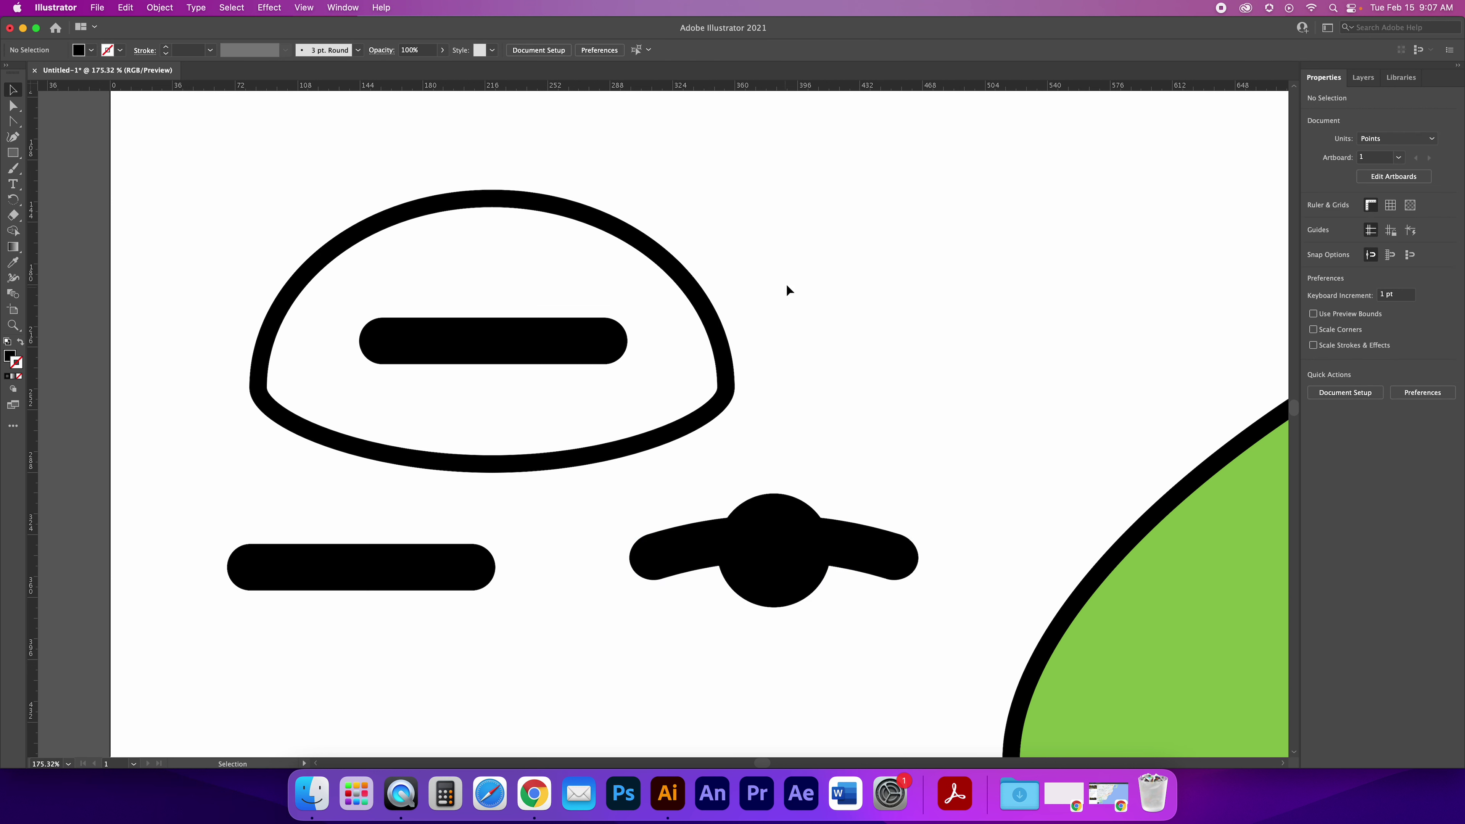
Nudge the circle slightly upward on the arched bar and delete the straight bar inside the eye shape
drag(773, 588, 771, 577)
key(super+shift+a)
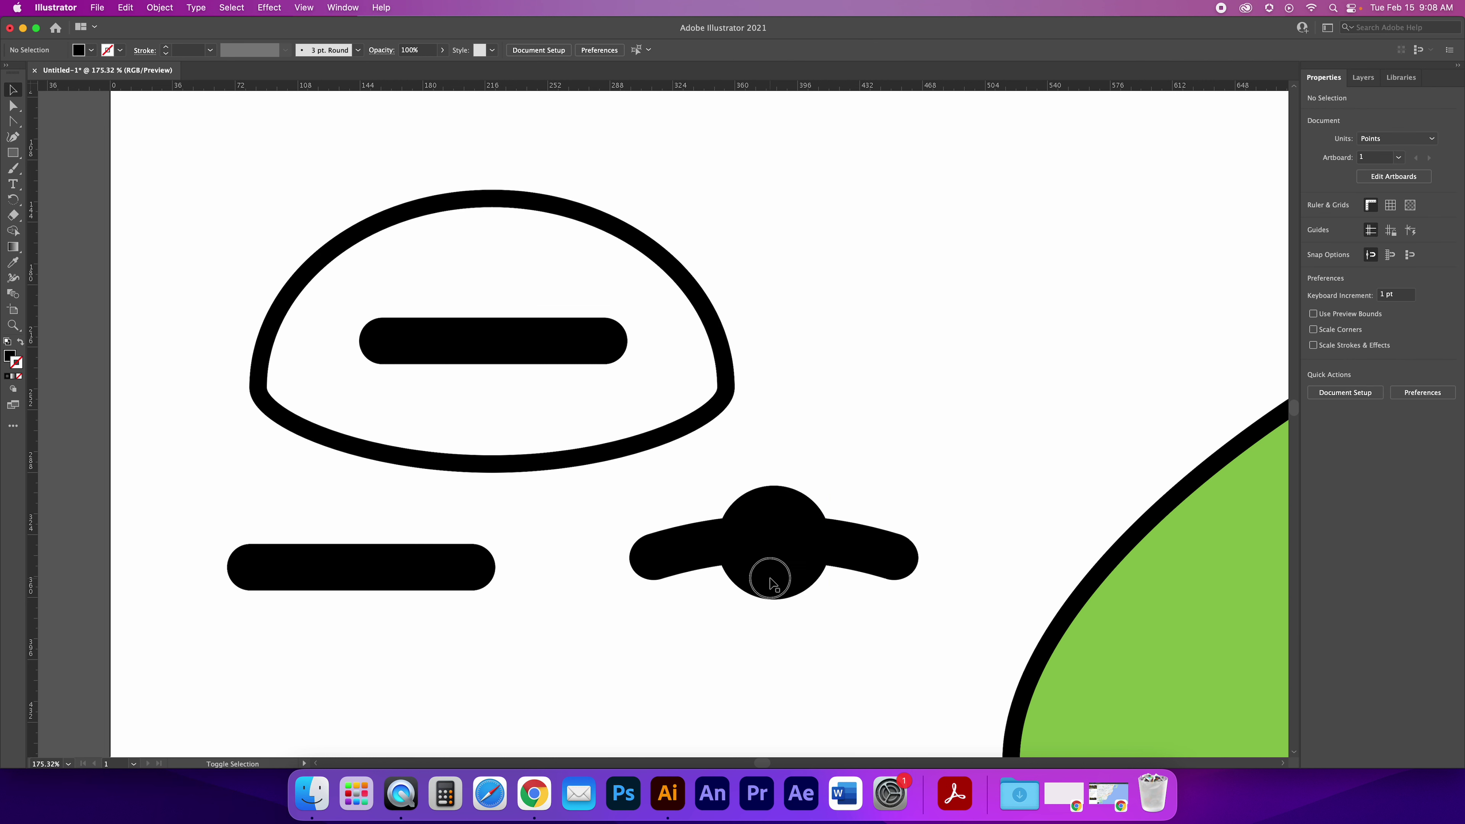
click(772, 582)
click(540, 339)
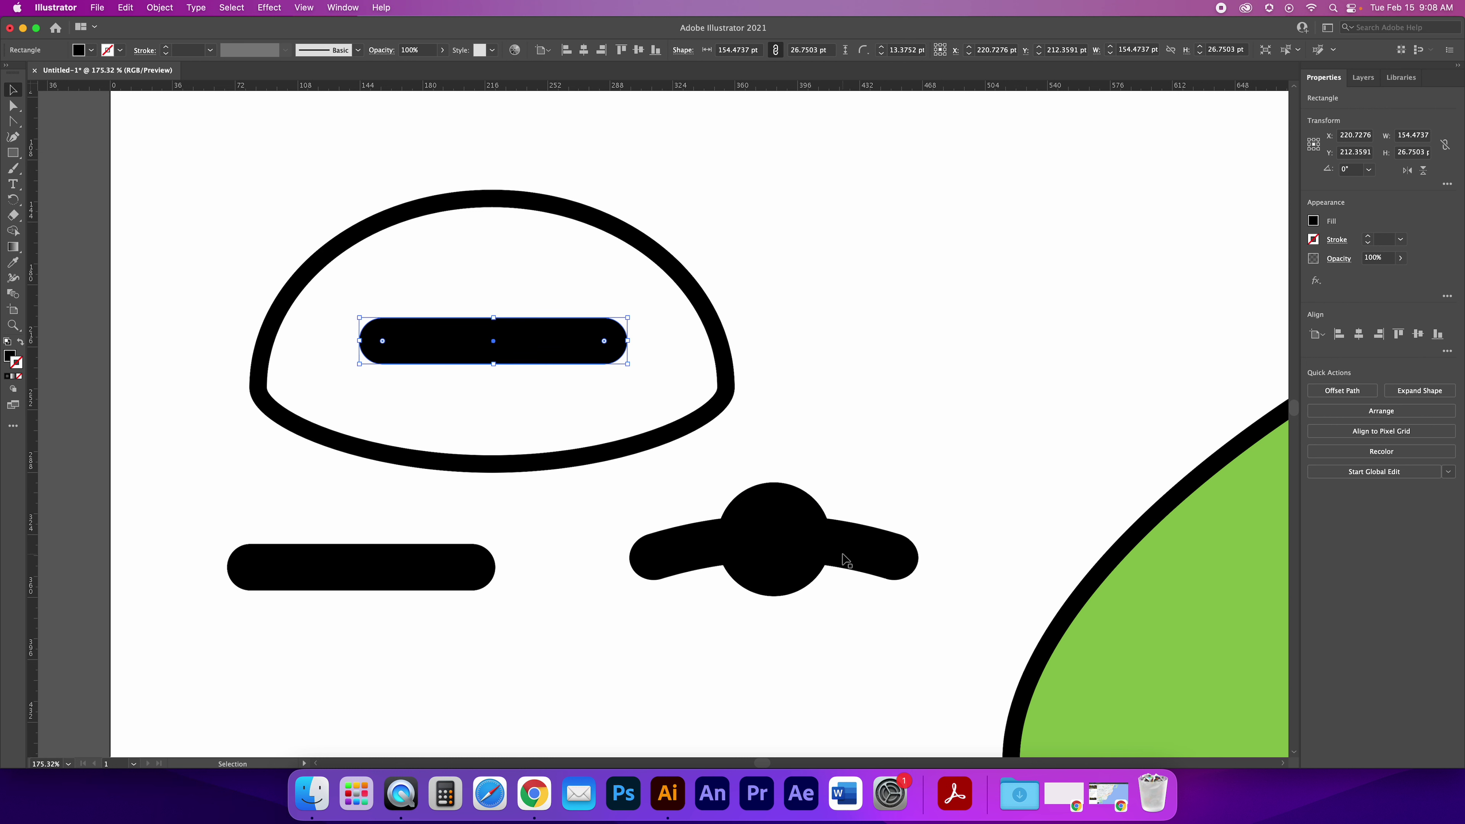
key(Delete)
Try to merge the circle and the arched bar into one shape with the Shape Builder tool
drag(926, 456, 741, 584)
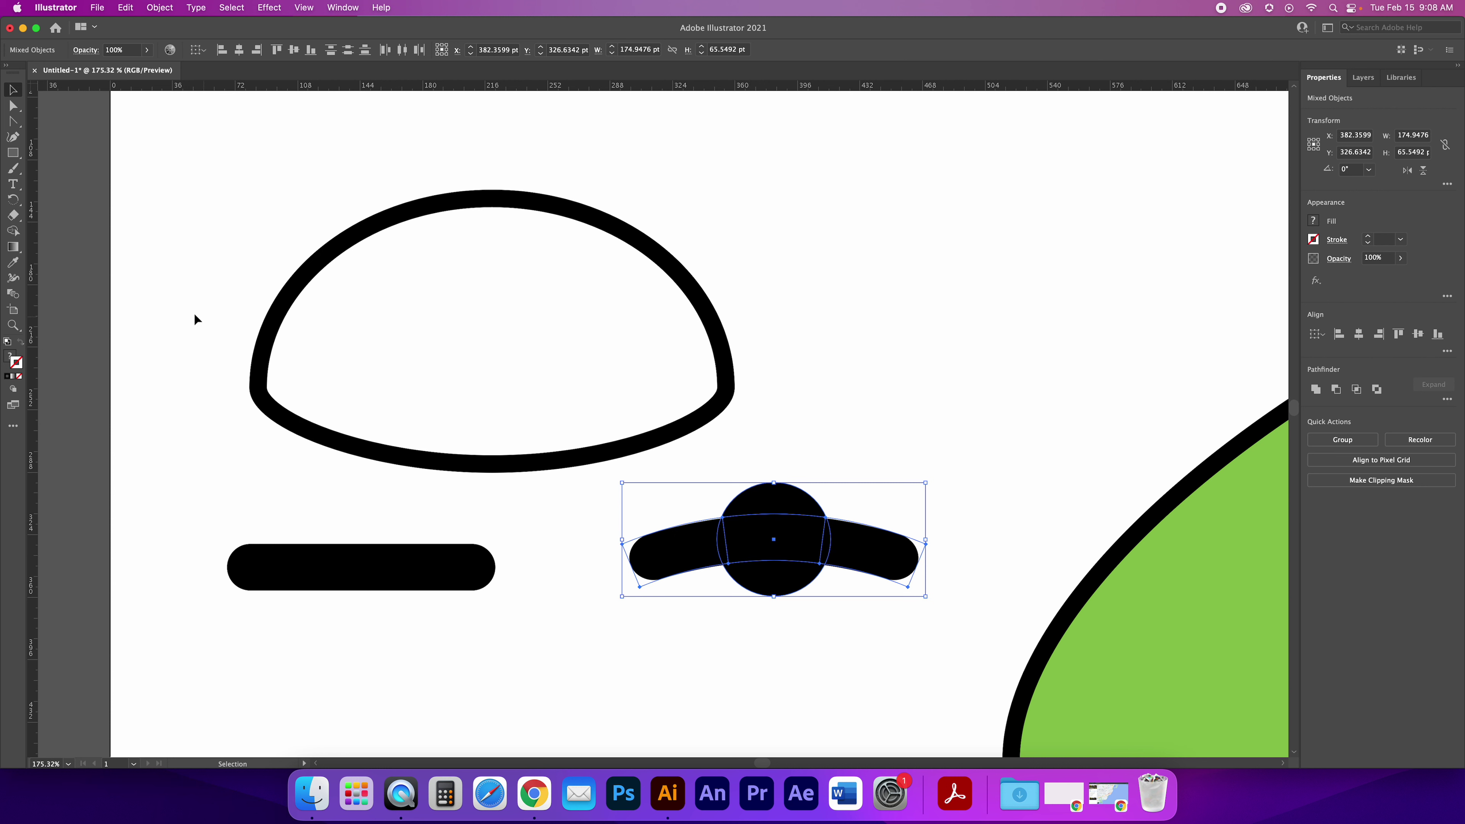
click(14, 233)
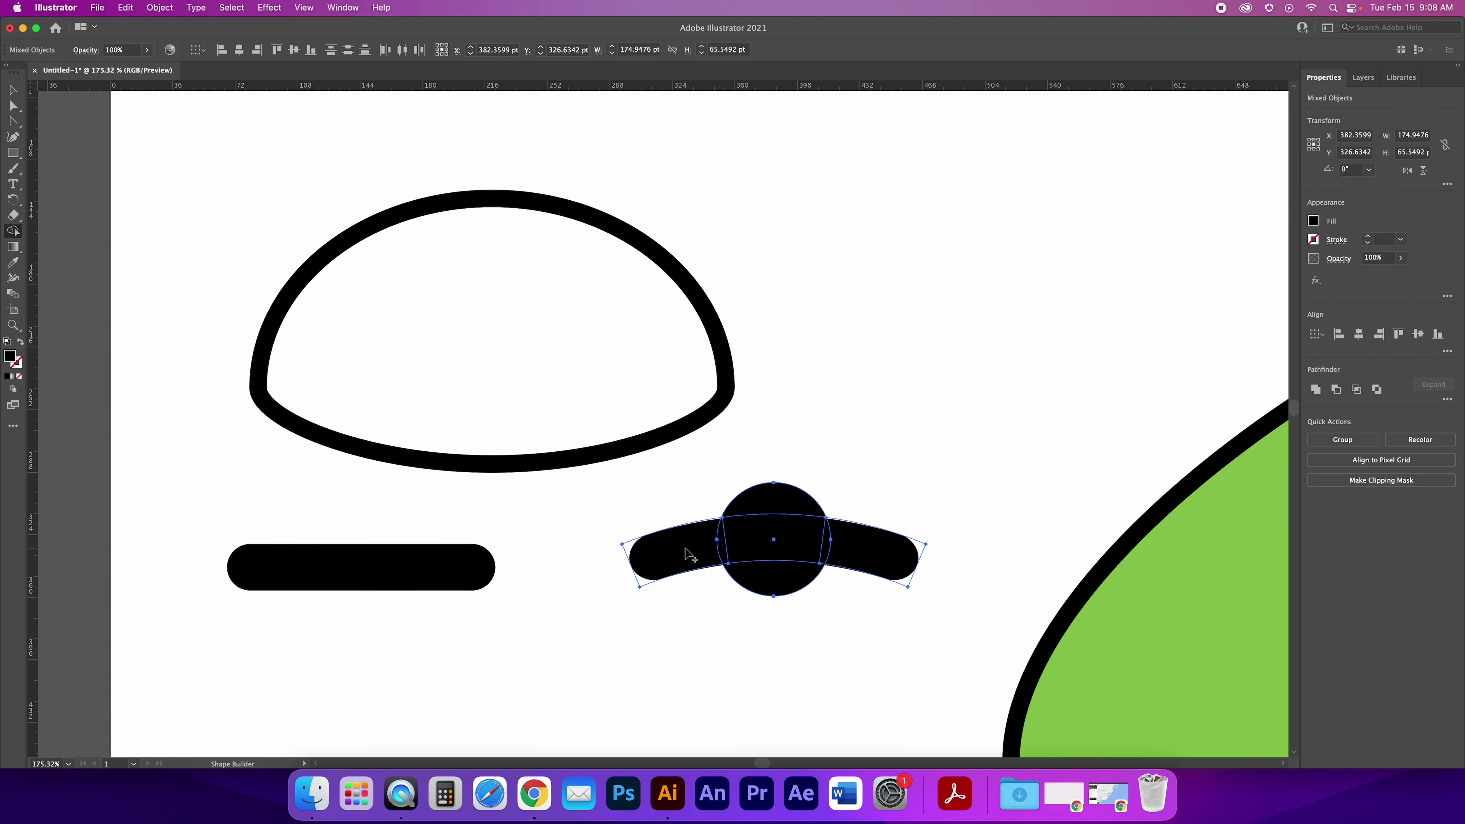
click(788, 539)
click(13, 92)
click(925, 490)
click(893, 550)
drag(896, 475, 802, 563)
click(13, 230)
mouse_move(719, 537)
mouse_down()
mouse_move(865, 543)
mouse_move(738, 539)
mouse_move(863, 546)
mouse_move(753, 538)
mouse_move(808, 546)
mouse_up()
key(v)
click(13, 88)
click(663, 471)
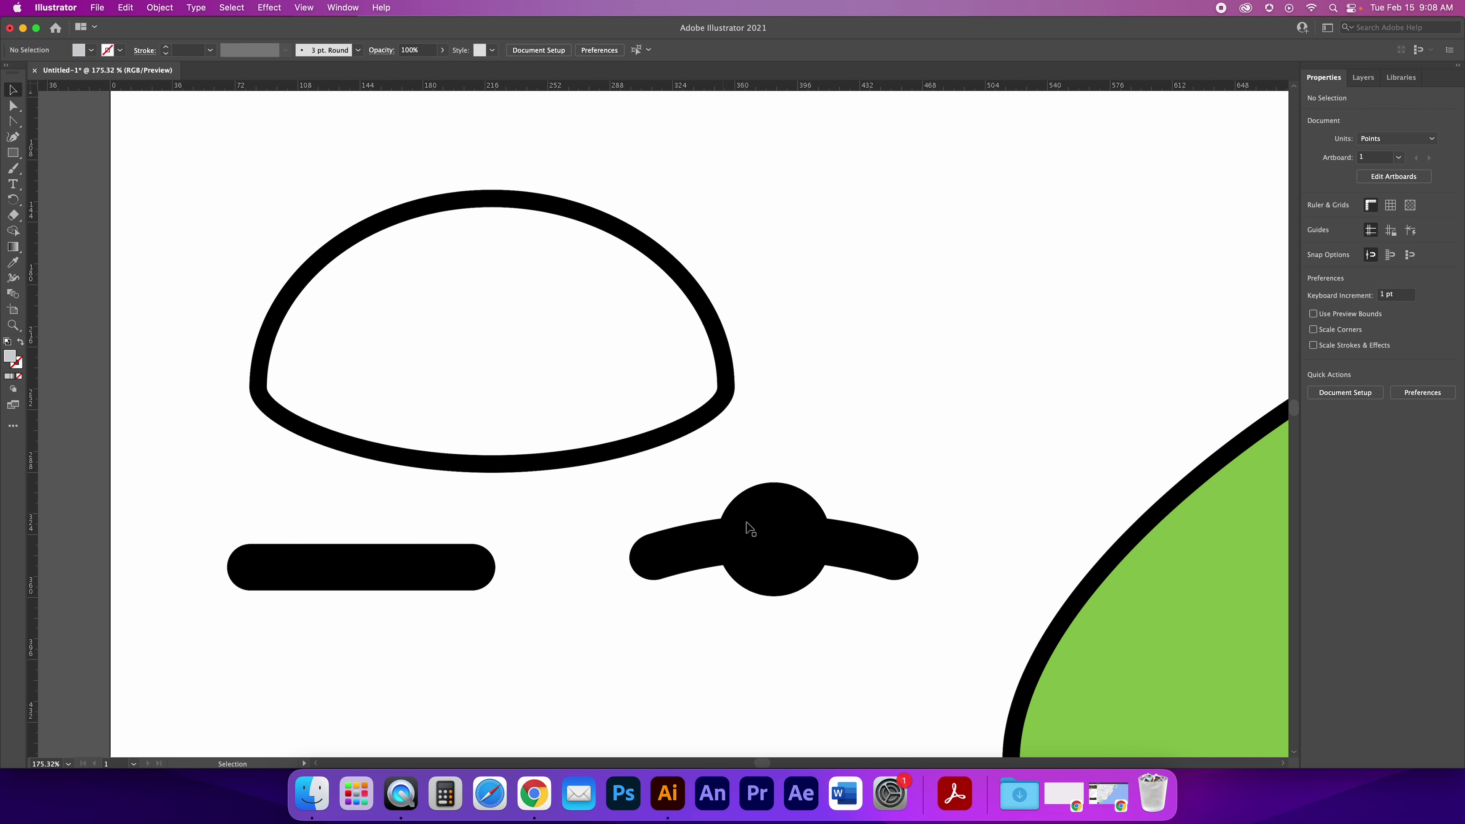
click(875, 549)
right_click(885, 552)
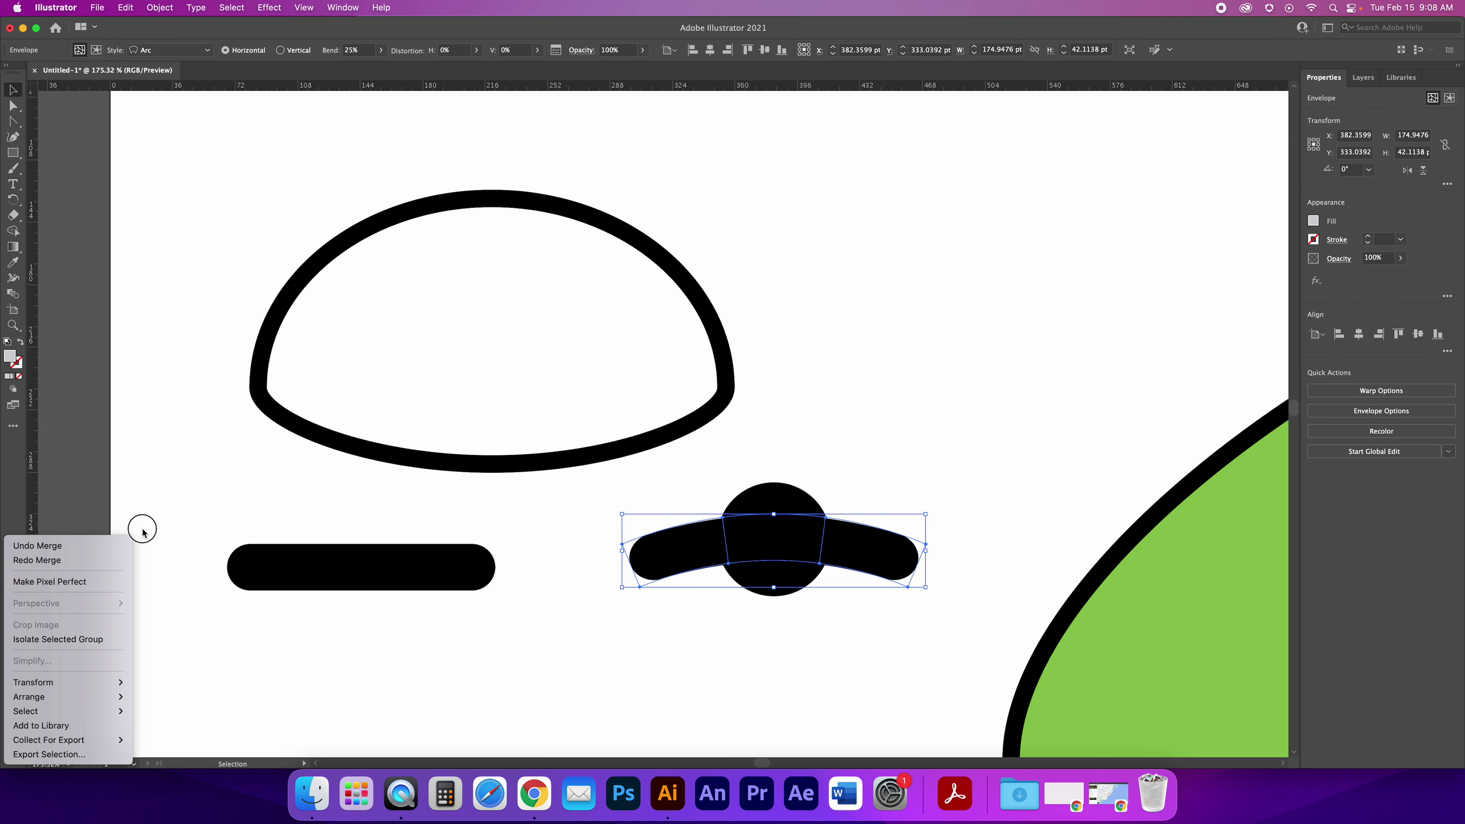
mouse_move(69, 697)
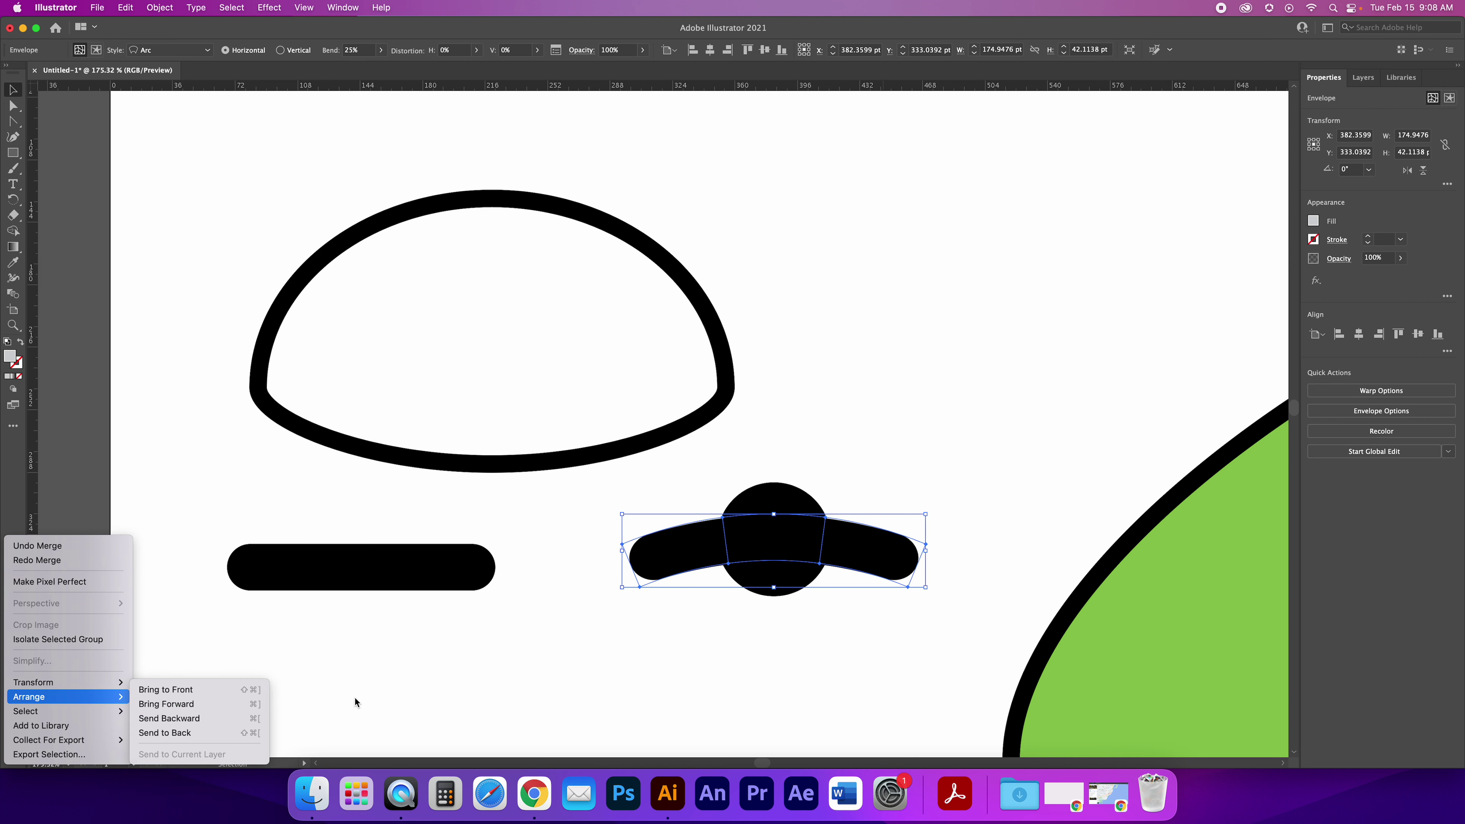
click(913, 495)
Move the arched bar off the circle, about 36 pt to the right and 70 pt up
drag(867, 546, 944, 432)
right_click(944, 432)
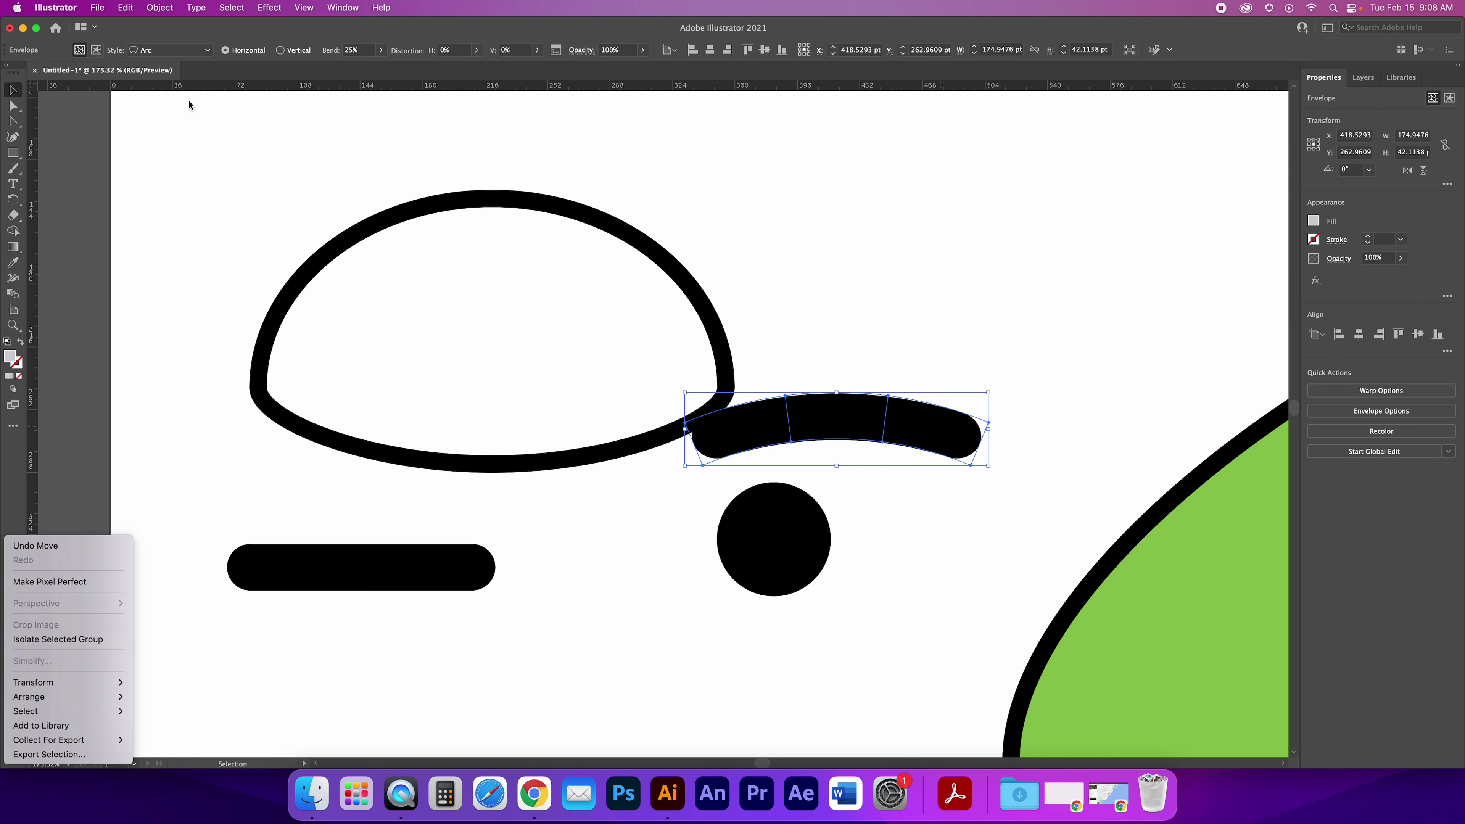
click(280, 11)
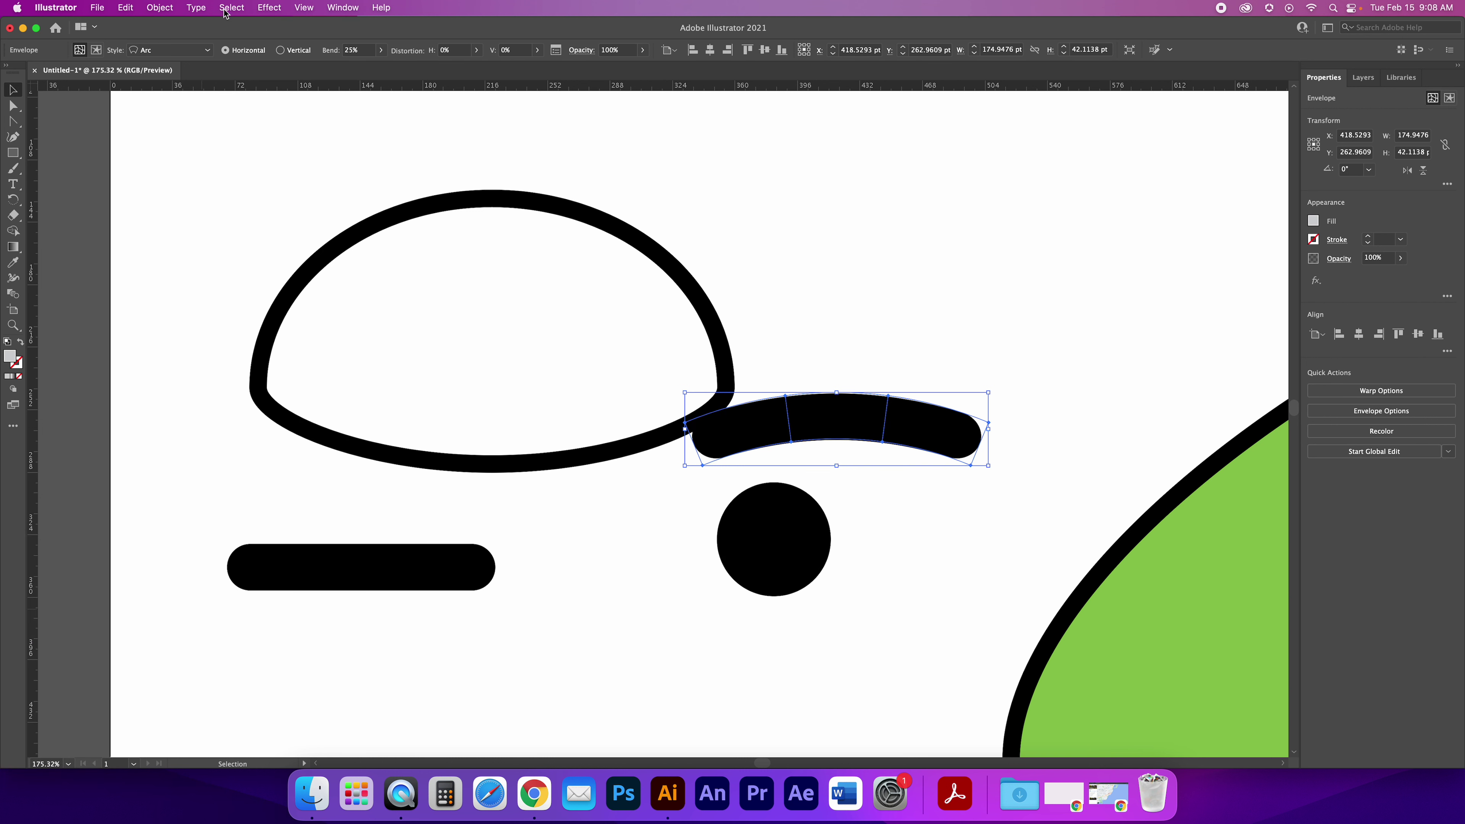
Try to expand the arched bar's envelope distortion into a regular path
click(160, 8)
mouse_move(208, 343)
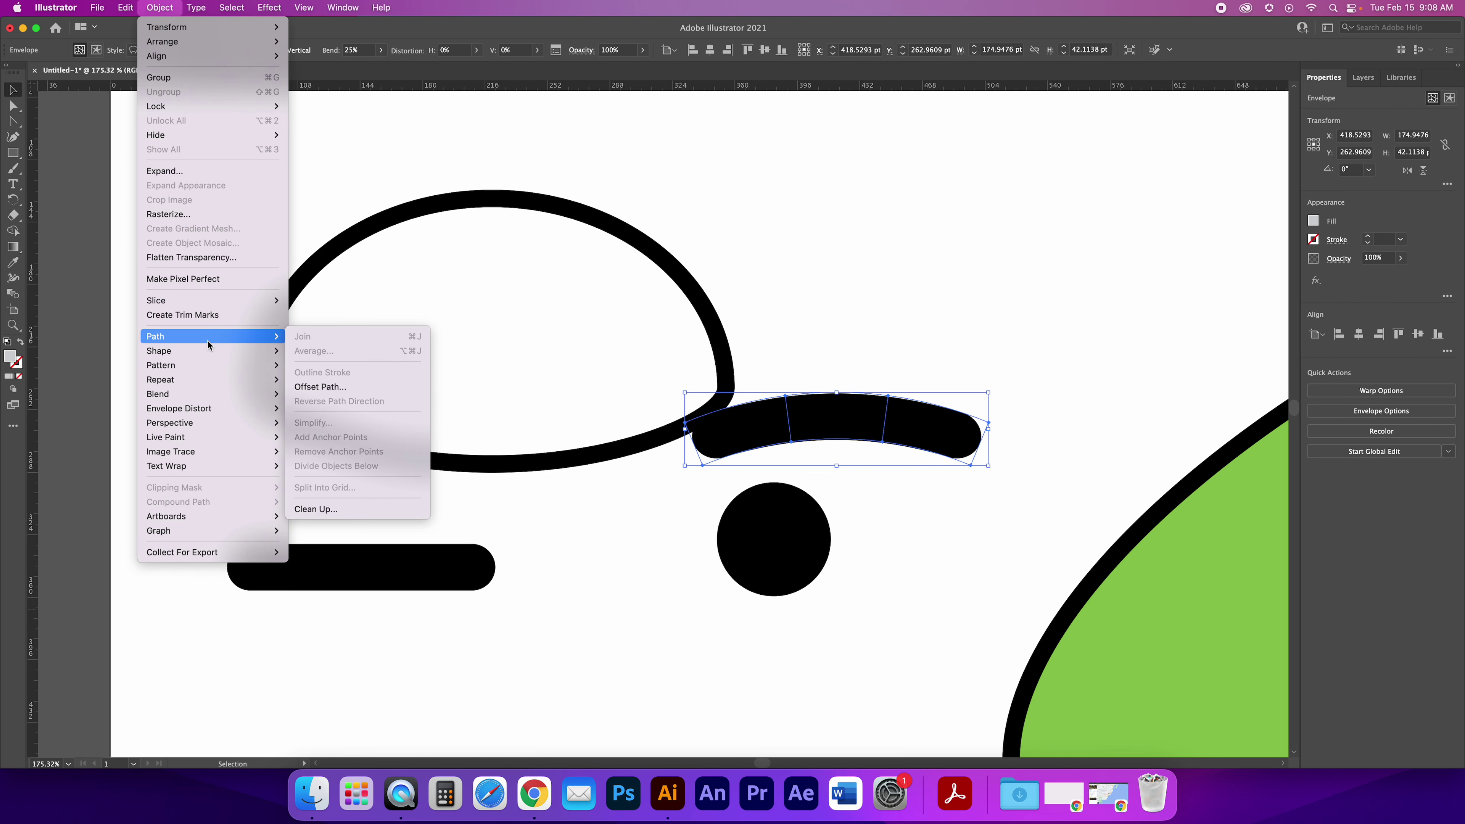
mouse_move(211, 412)
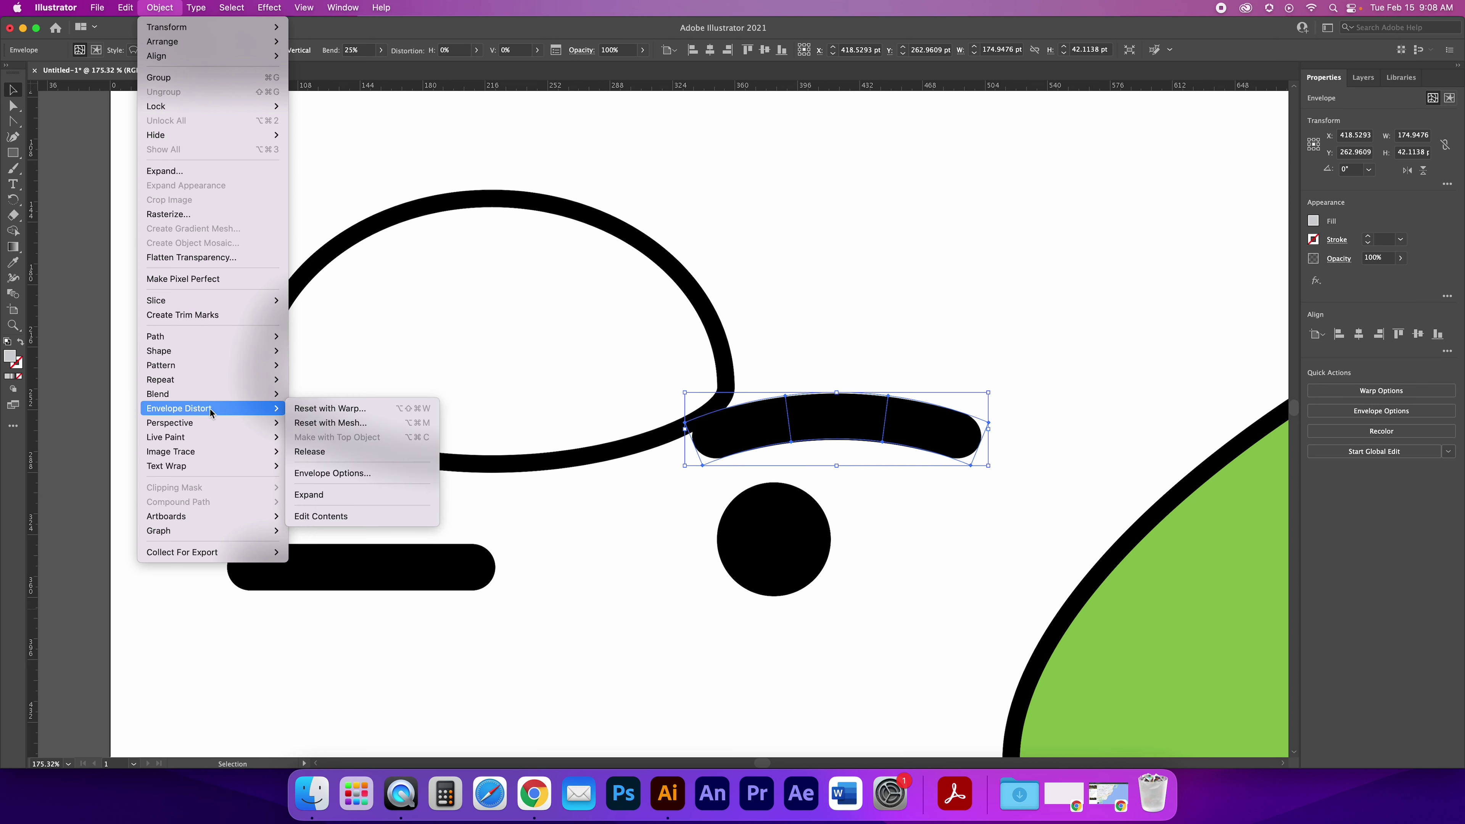
click(326, 496)
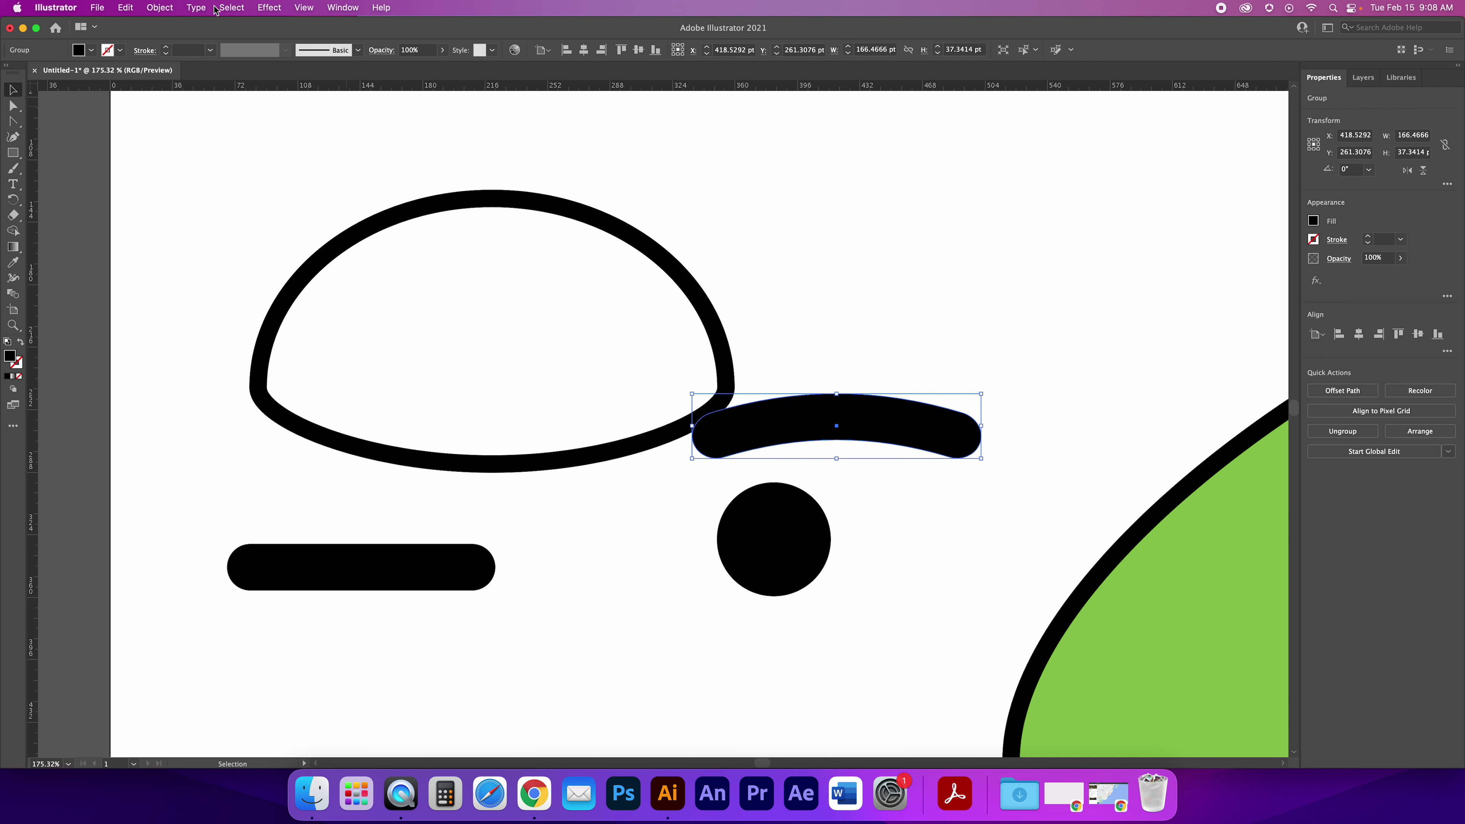
key(super+z)
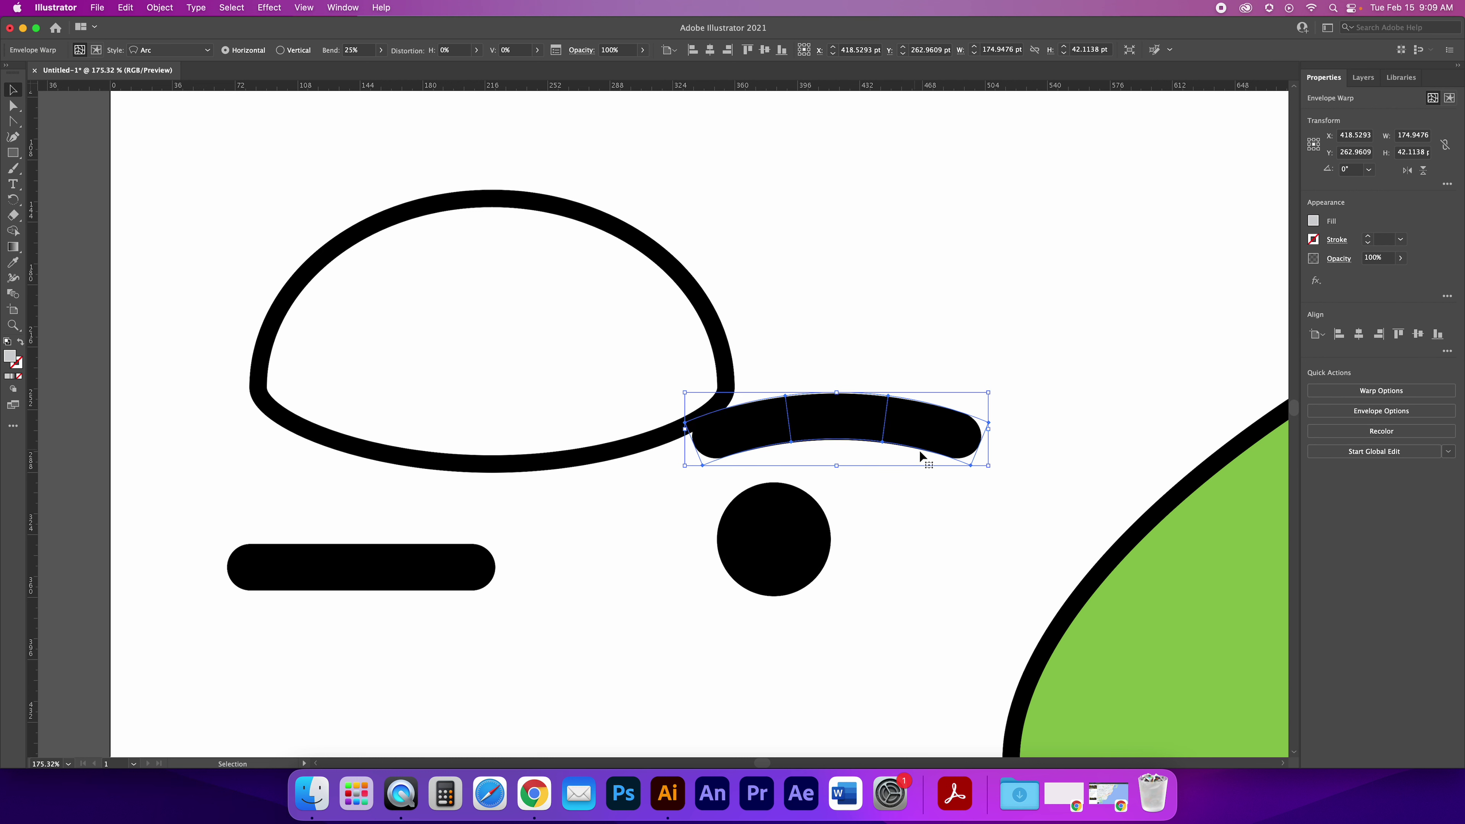
Open the arched bar's envelope contents in isolation, leave it again and move the bar about 75 pt right and 14 pt up
double_click(814, 447)
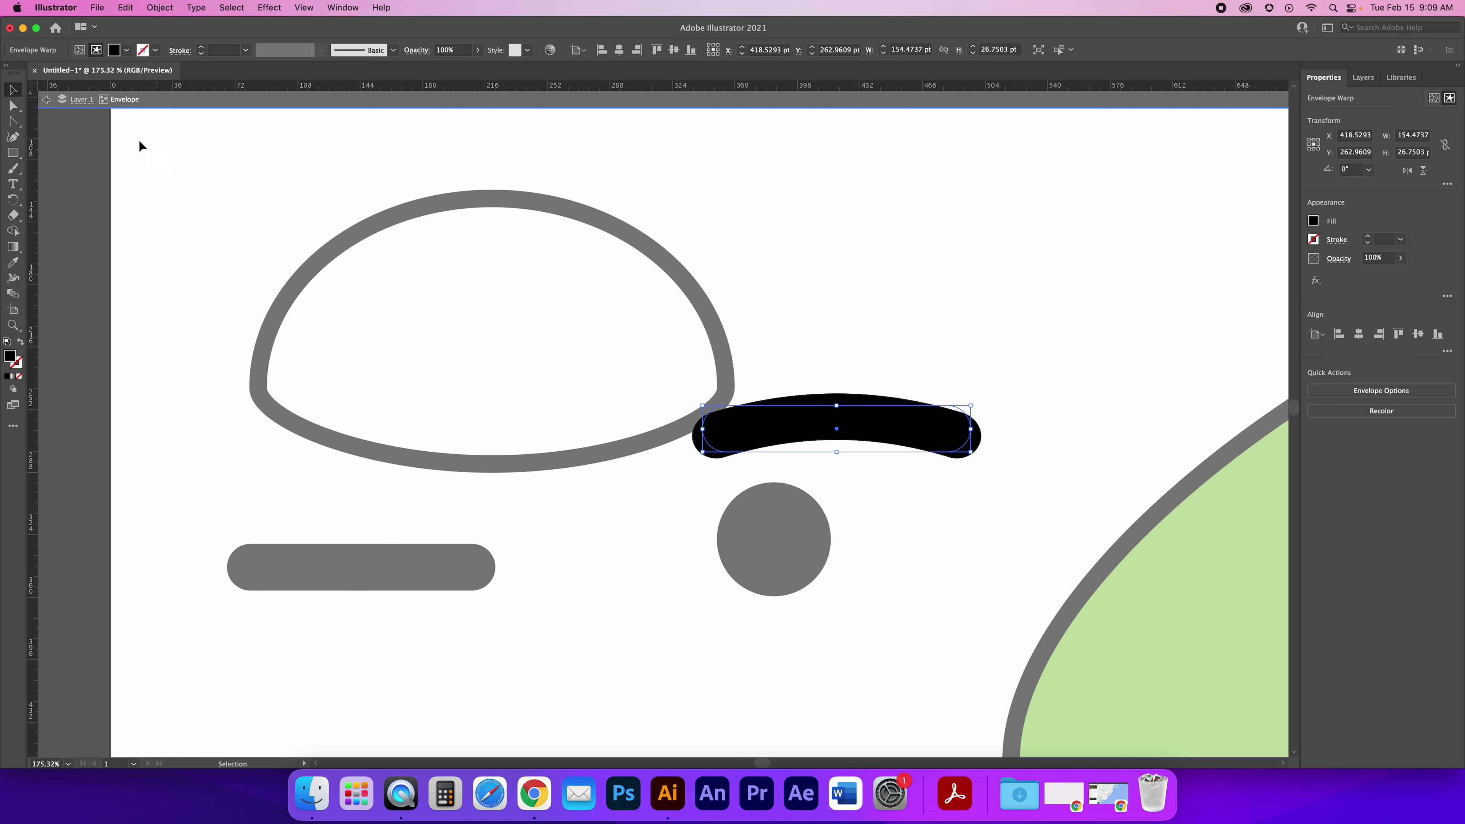
click(45, 99)
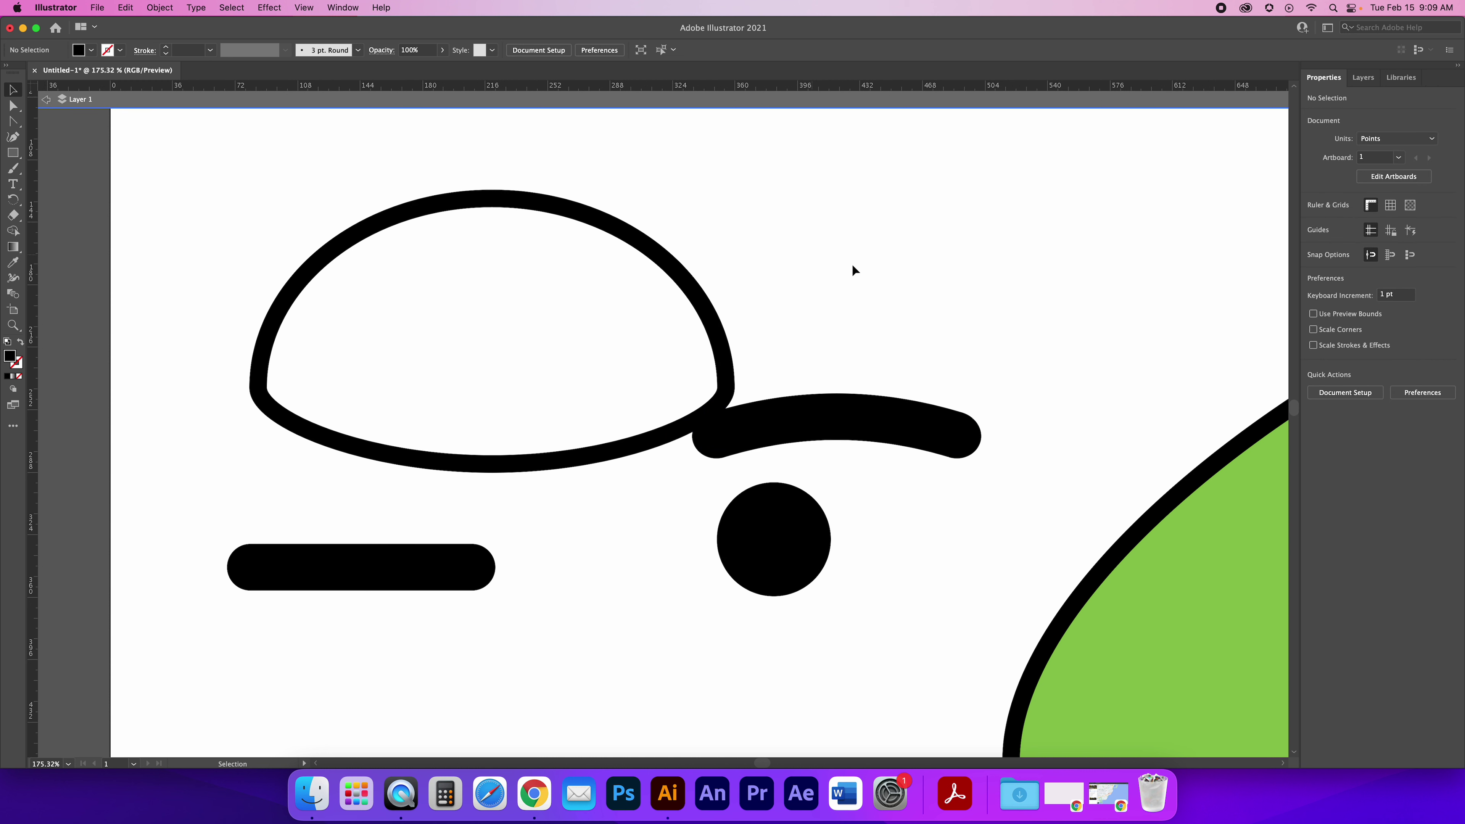
drag(860, 406, 996, 387)
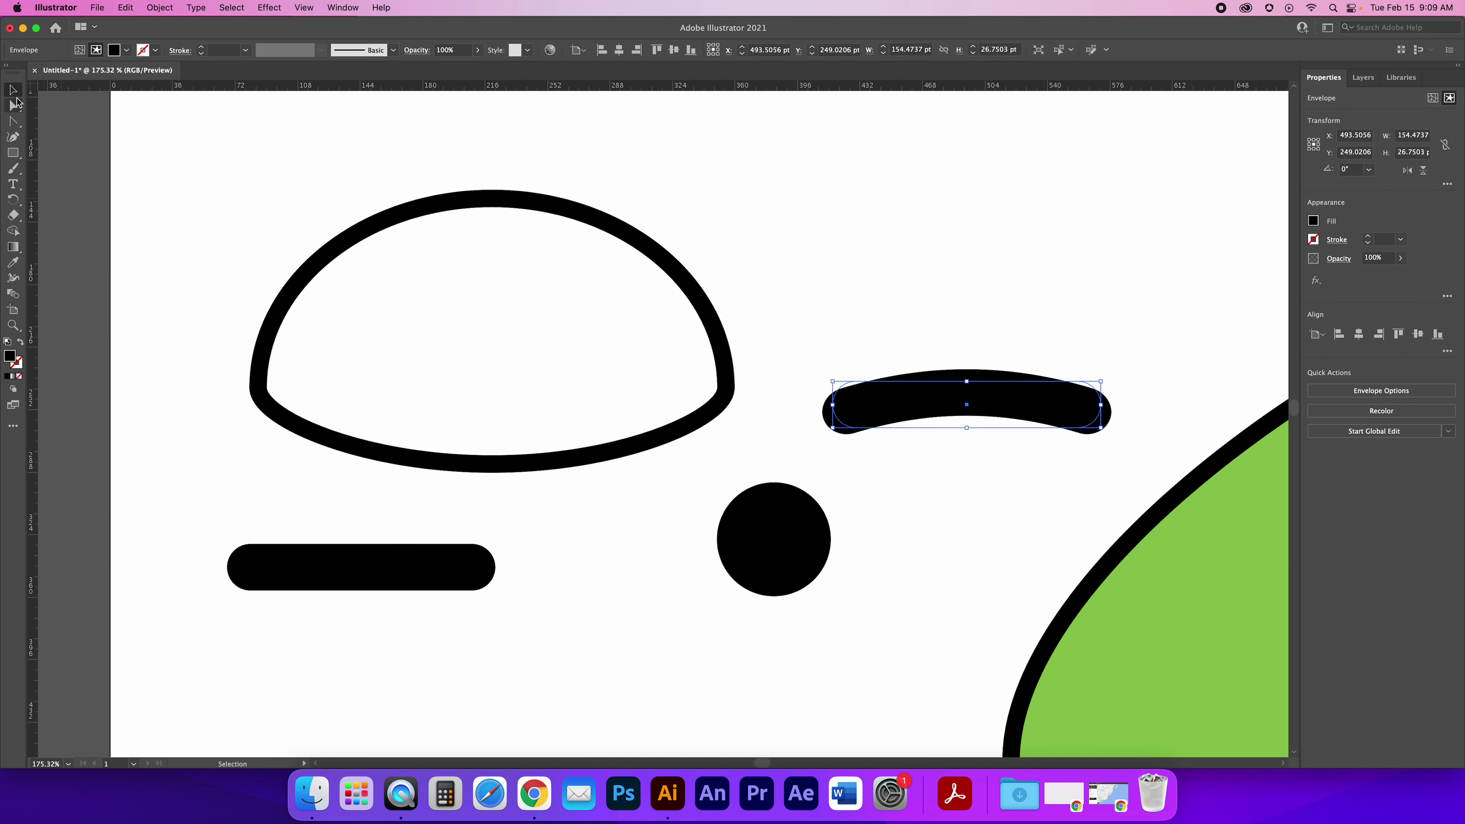
Expand the arched bar's envelope distortion into regular editable paths
click(796, 242)
click(897, 390)
right_click(906, 397)
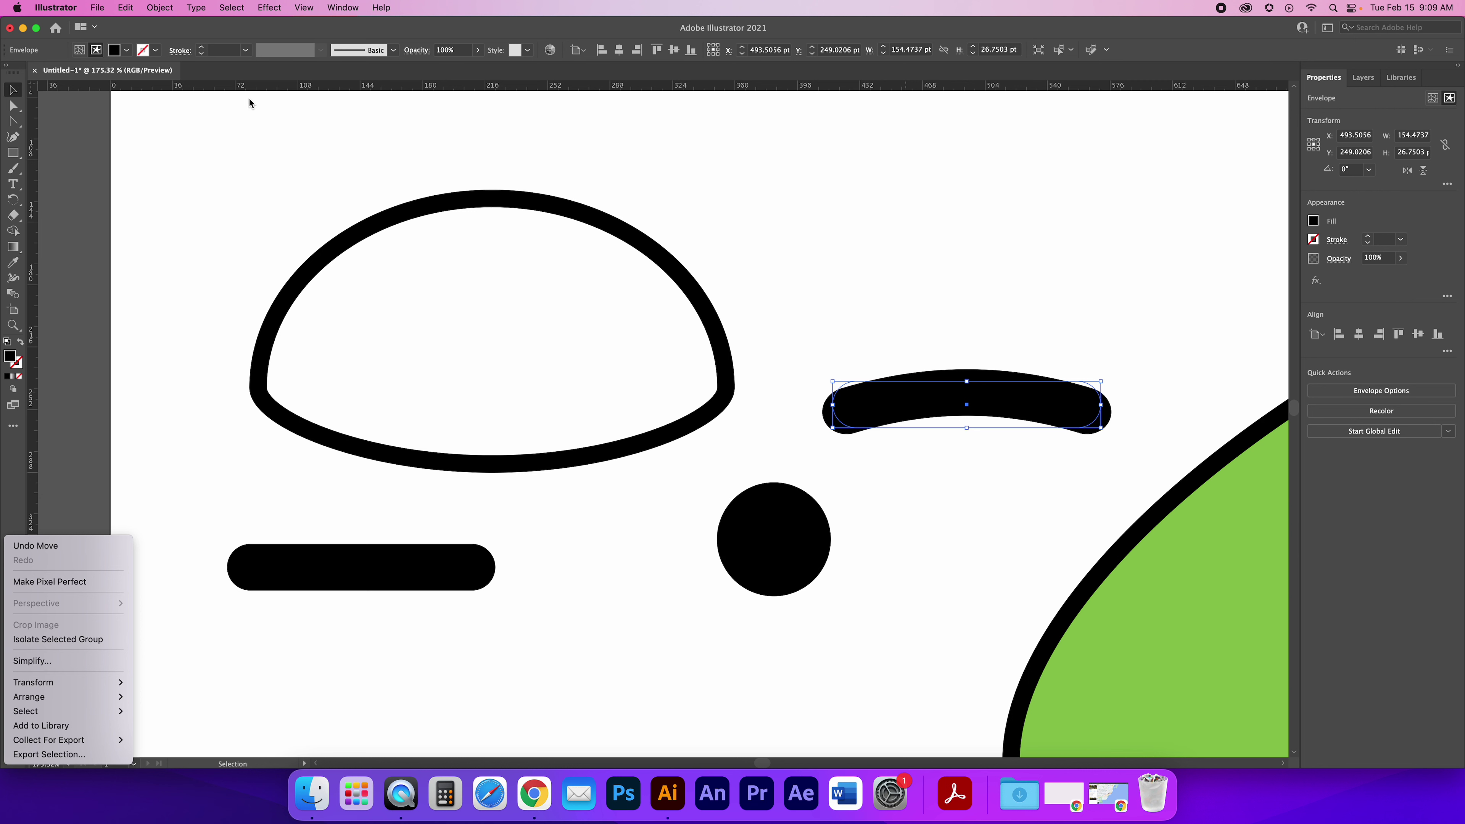
click(172, 8)
click(167, 8)
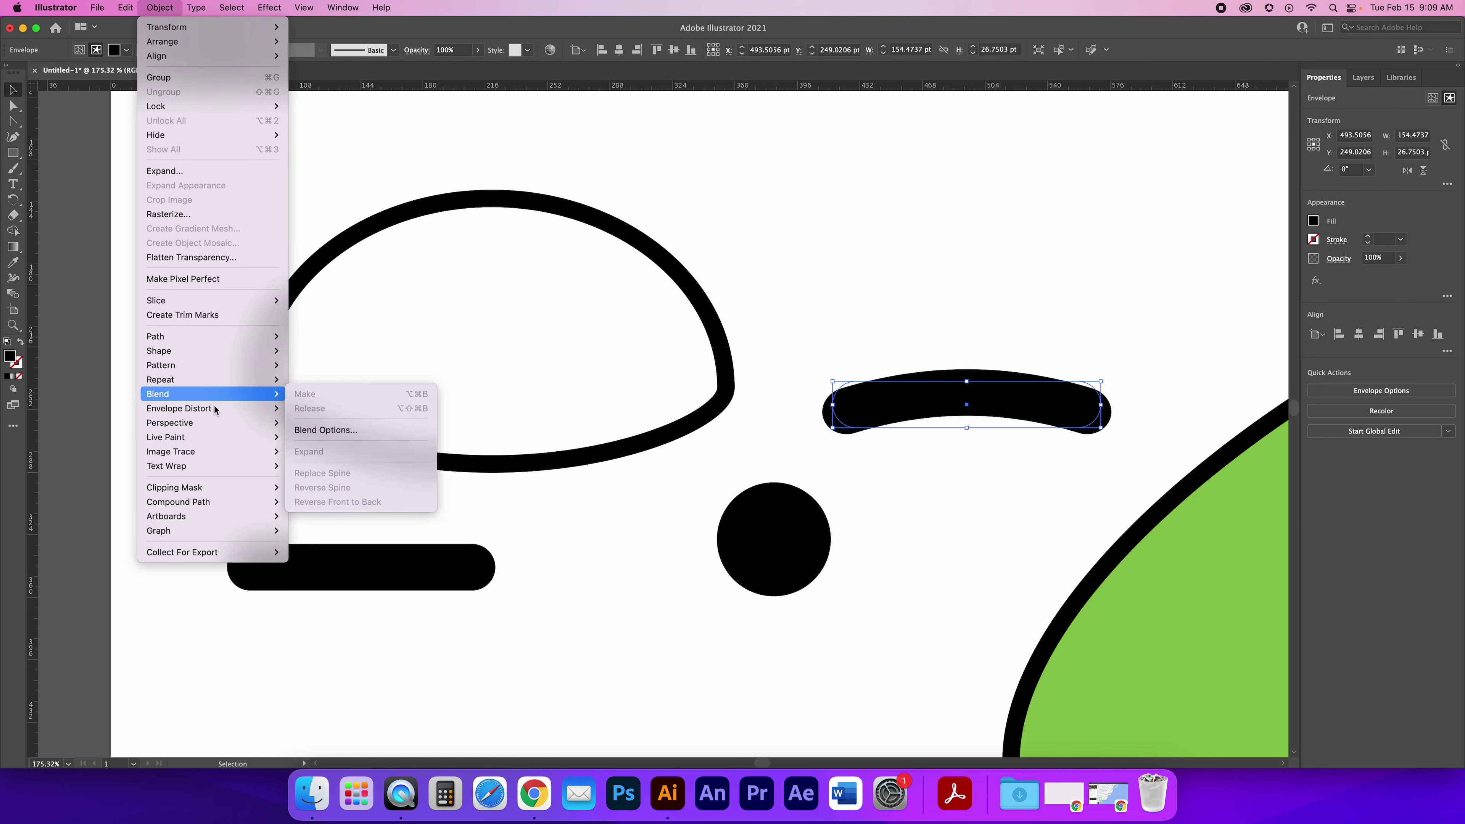
mouse_move(222, 411)
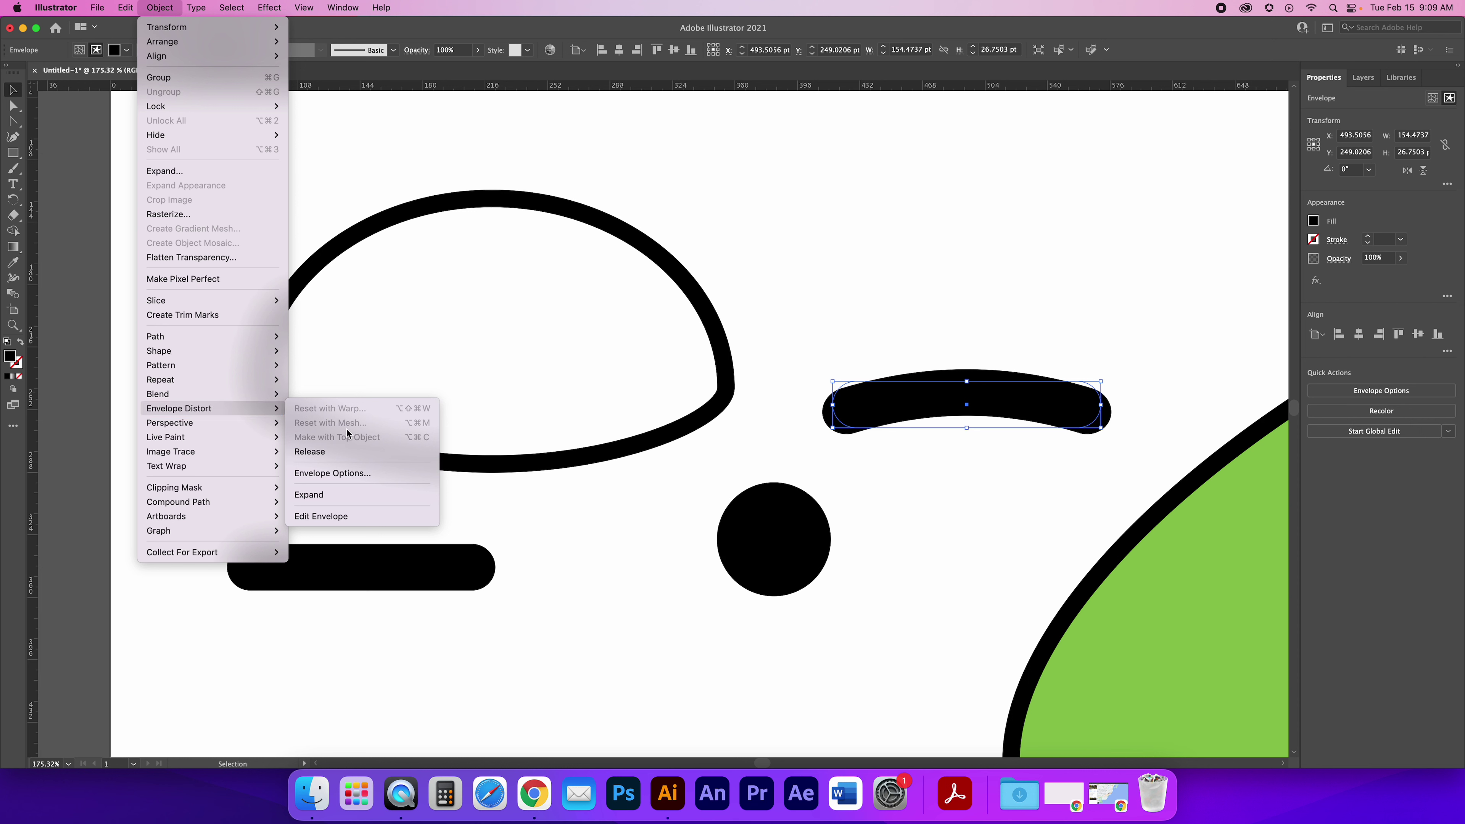
click(336, 496)
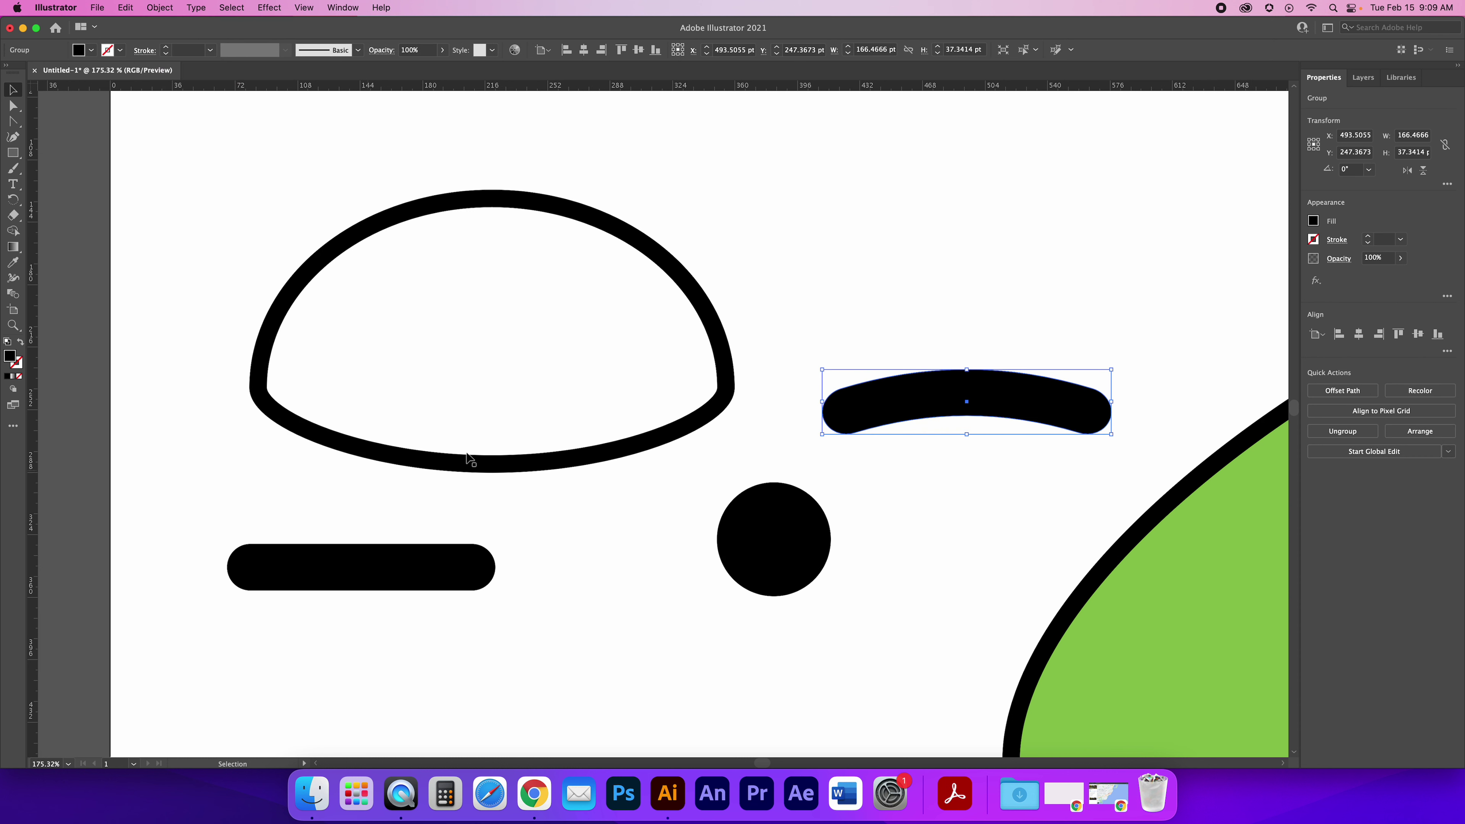
Move the arched bar across the circle and align the two shapes to their horizontal centres
click(1003, 453)
drag(984, 393, 790, 536)
drag(852, 489, 772, 563)
click(585, 51)
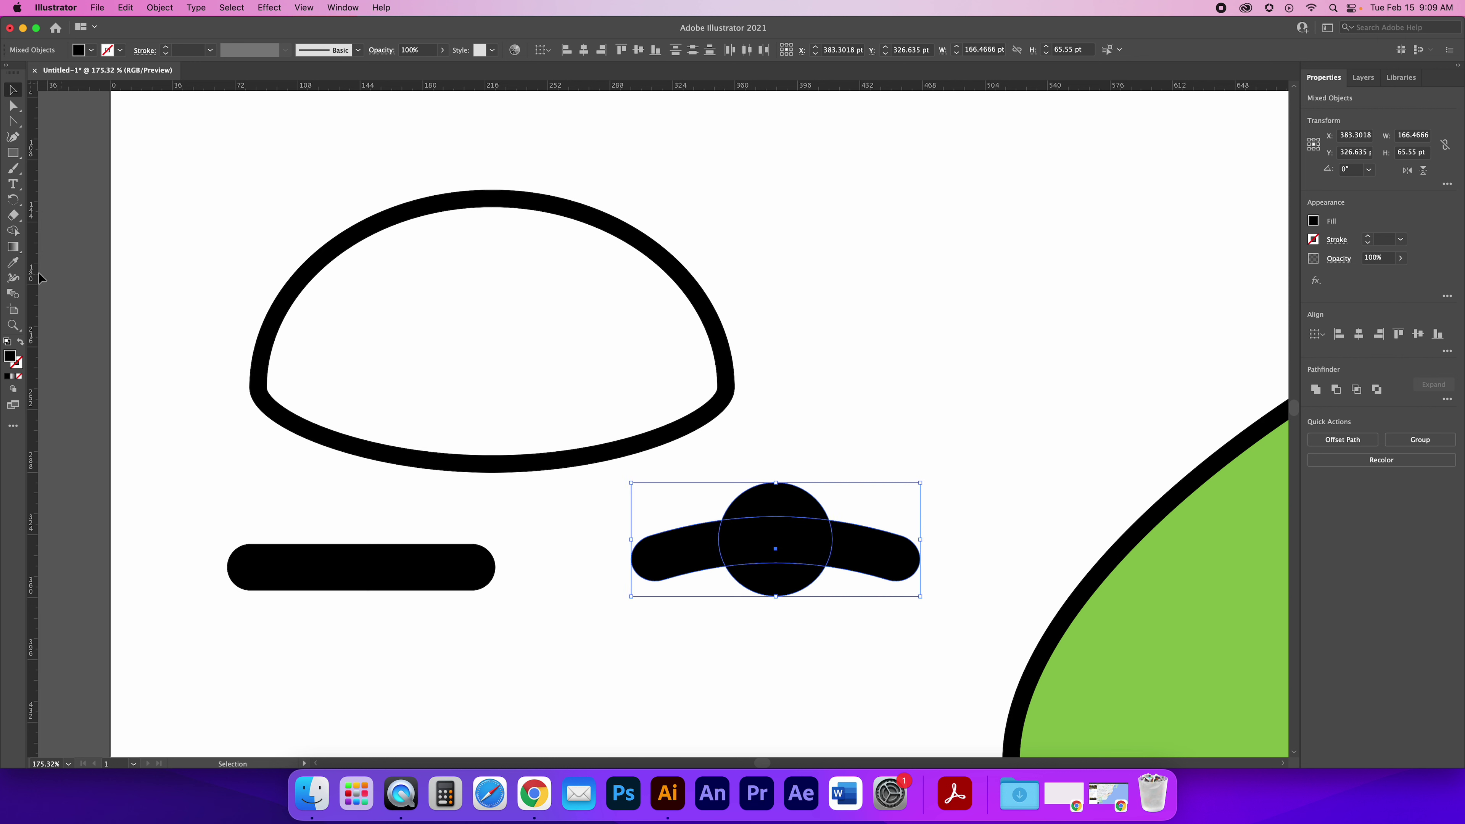
Merge the circle and arched bar with the Shape Builder tool and place the resulting pupil inside the white eye shape
click(12, 231)
mouse_move(792, 545)
mouse_down()
mouse_move(806, 518)
mouse_move(787, 508)
mouse_move(785, 574)
mouse_up()
click(13, 89)
drag(778, 510, 507, 314)
Delete the spare straight rounded bar below the eye
key(super+1)
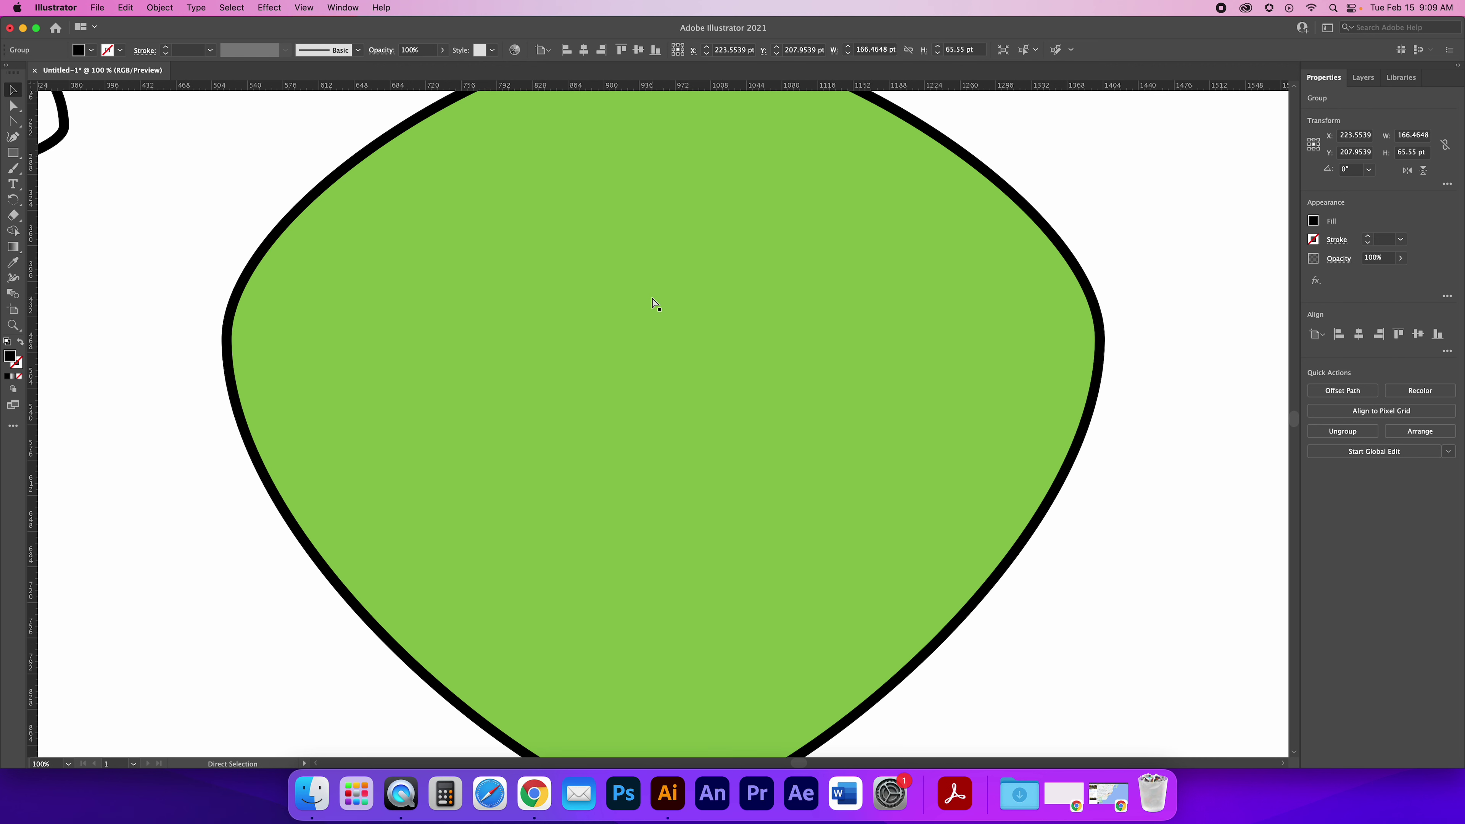
key(super+minus)
key(super+minus)
key(super+minus)
click(748, 360)
click(651, 464)
key(Delete)
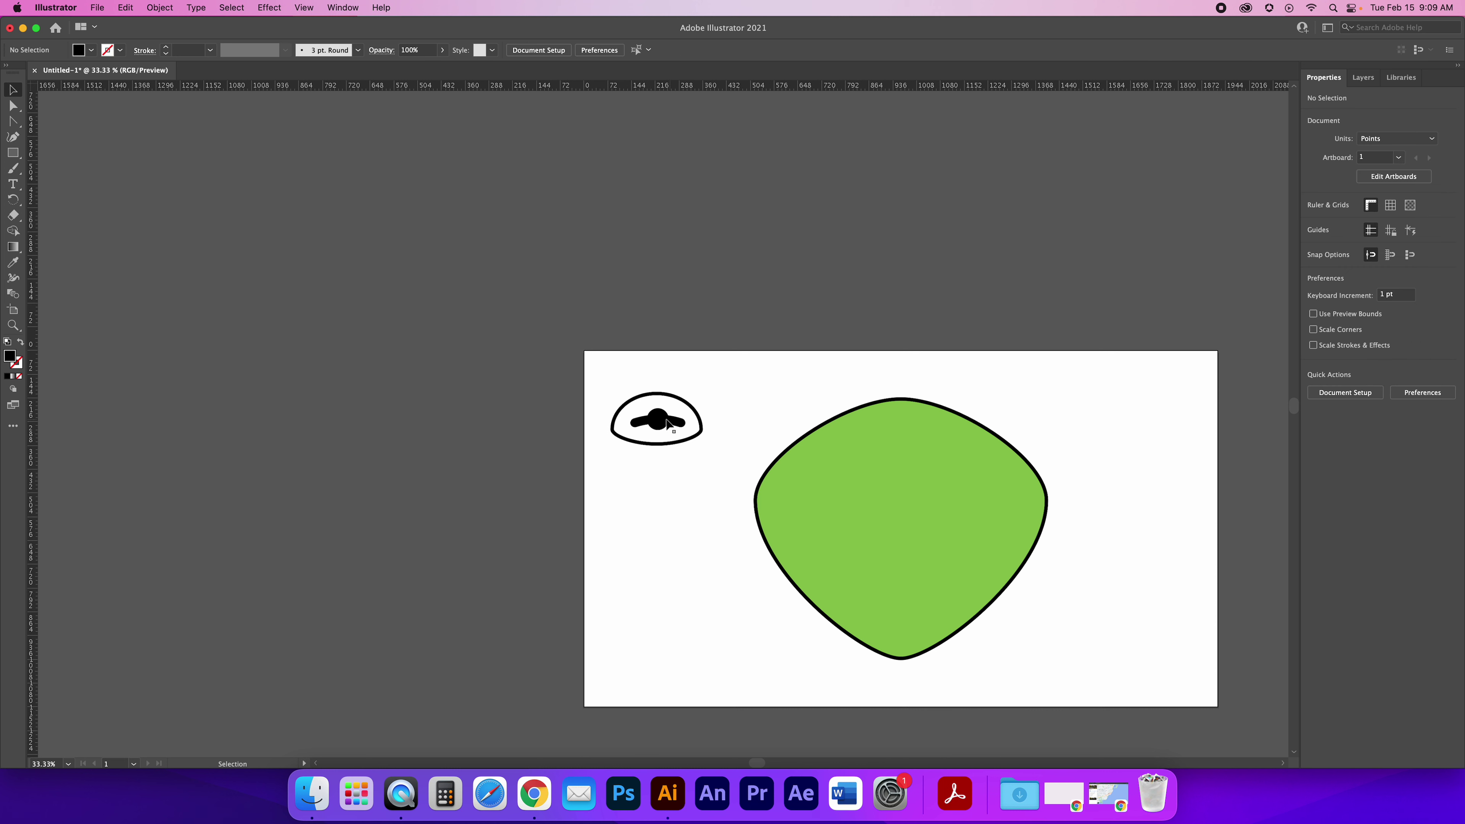
Group the pupil with the white eye shape
drag(636, 385, 686, 445)
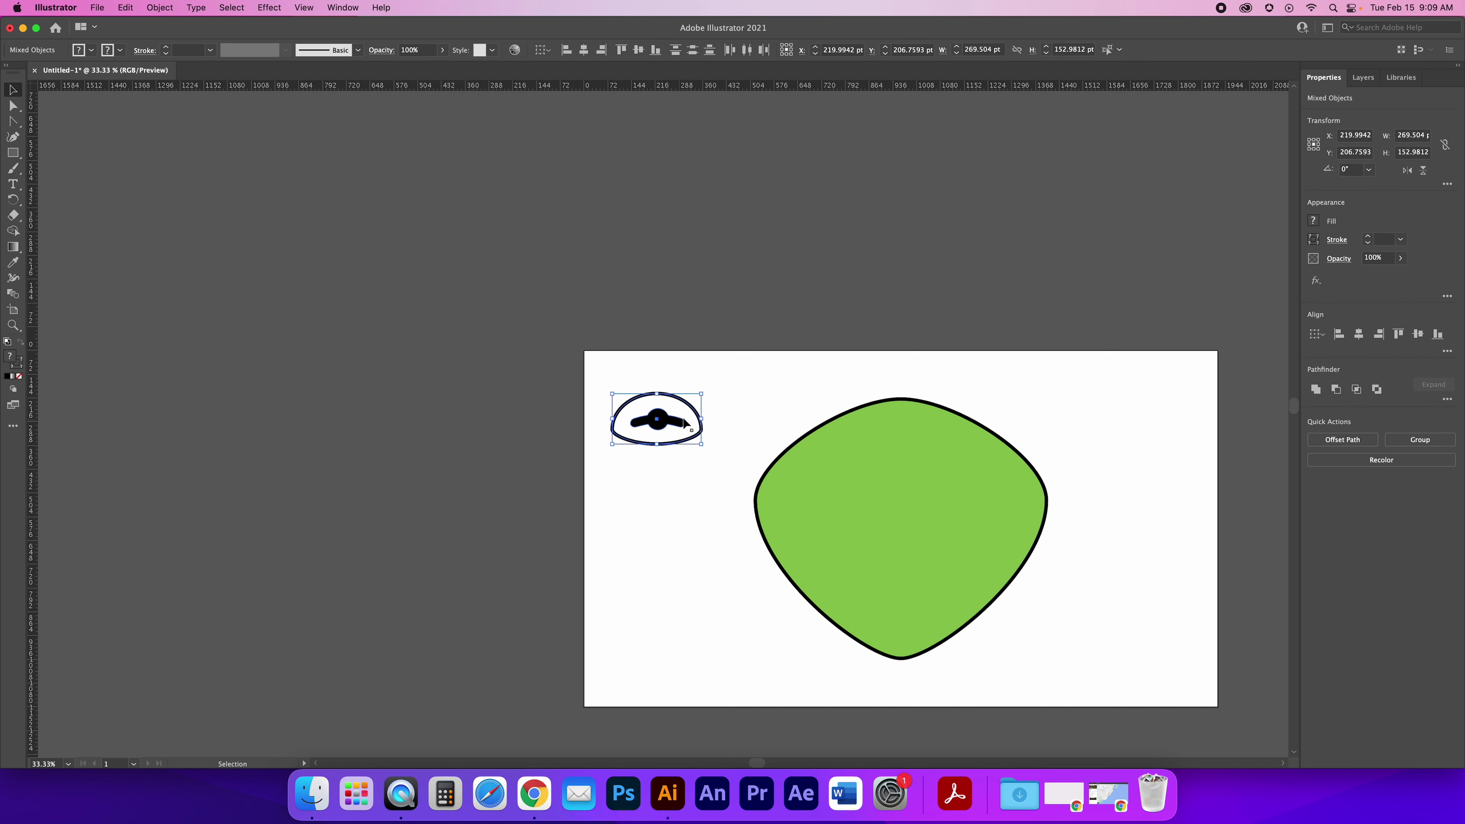
click(732, 369)
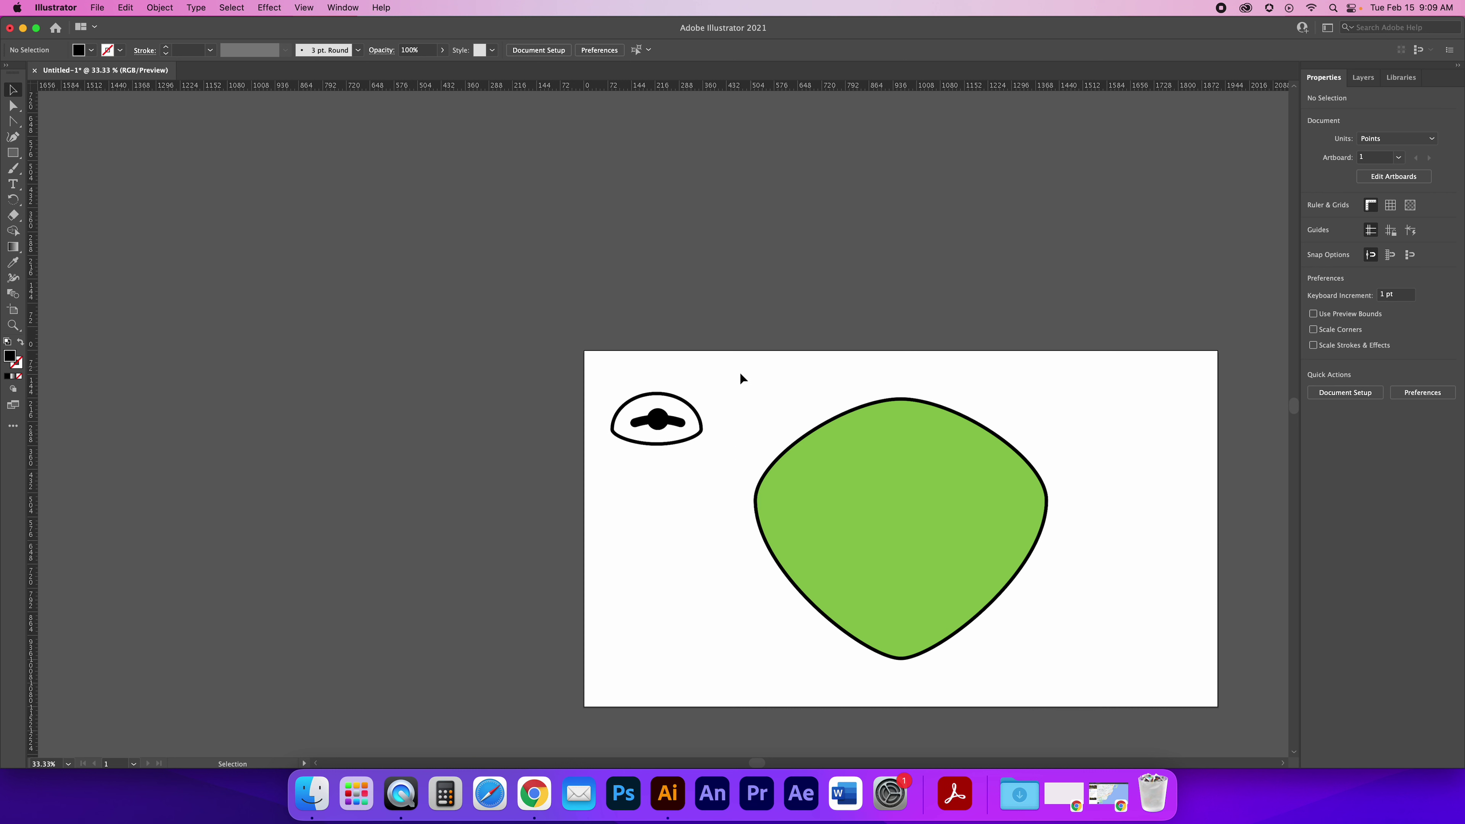
click(669, 420)
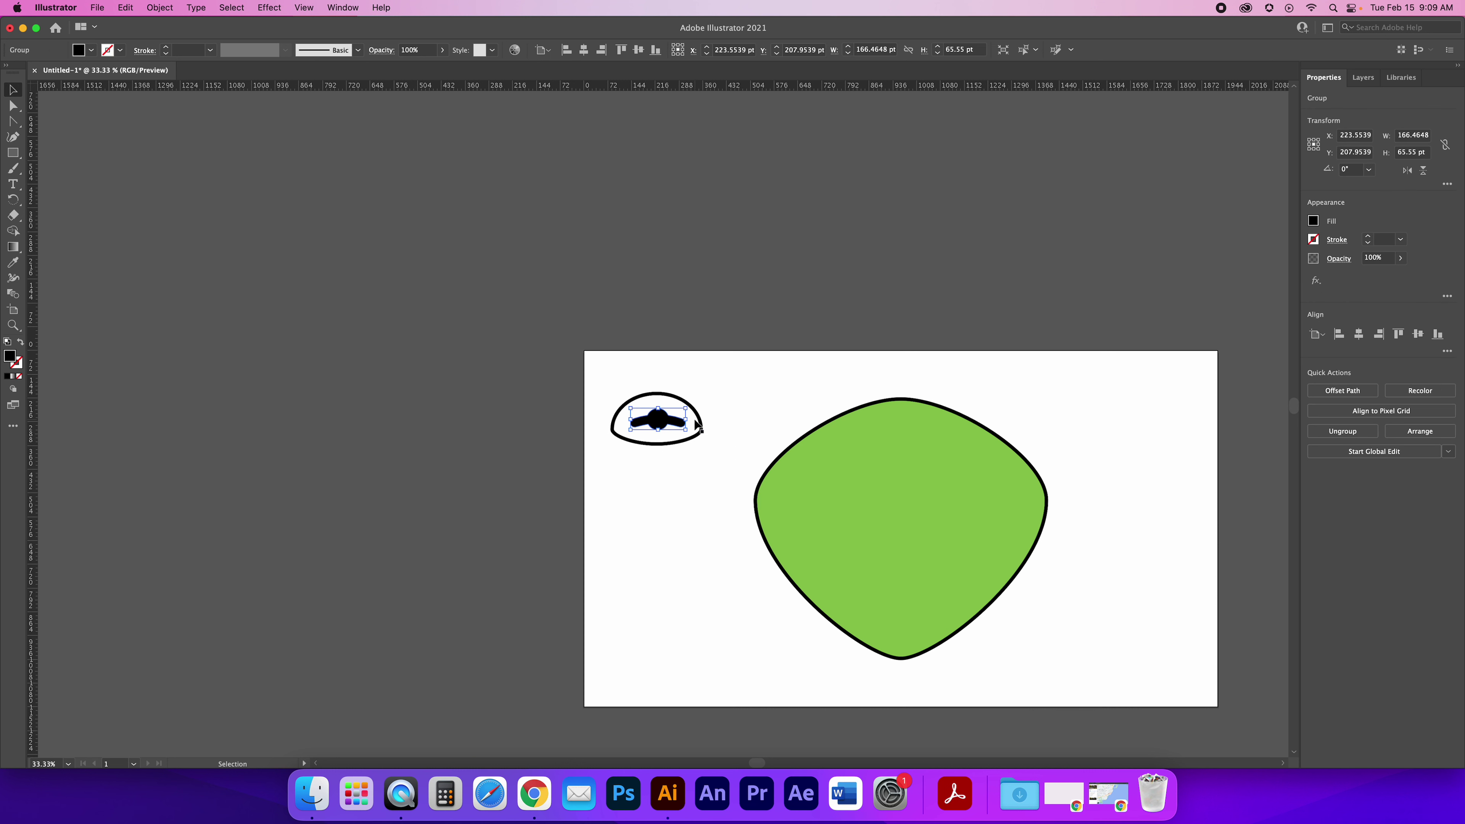
shift+click(678, 400)
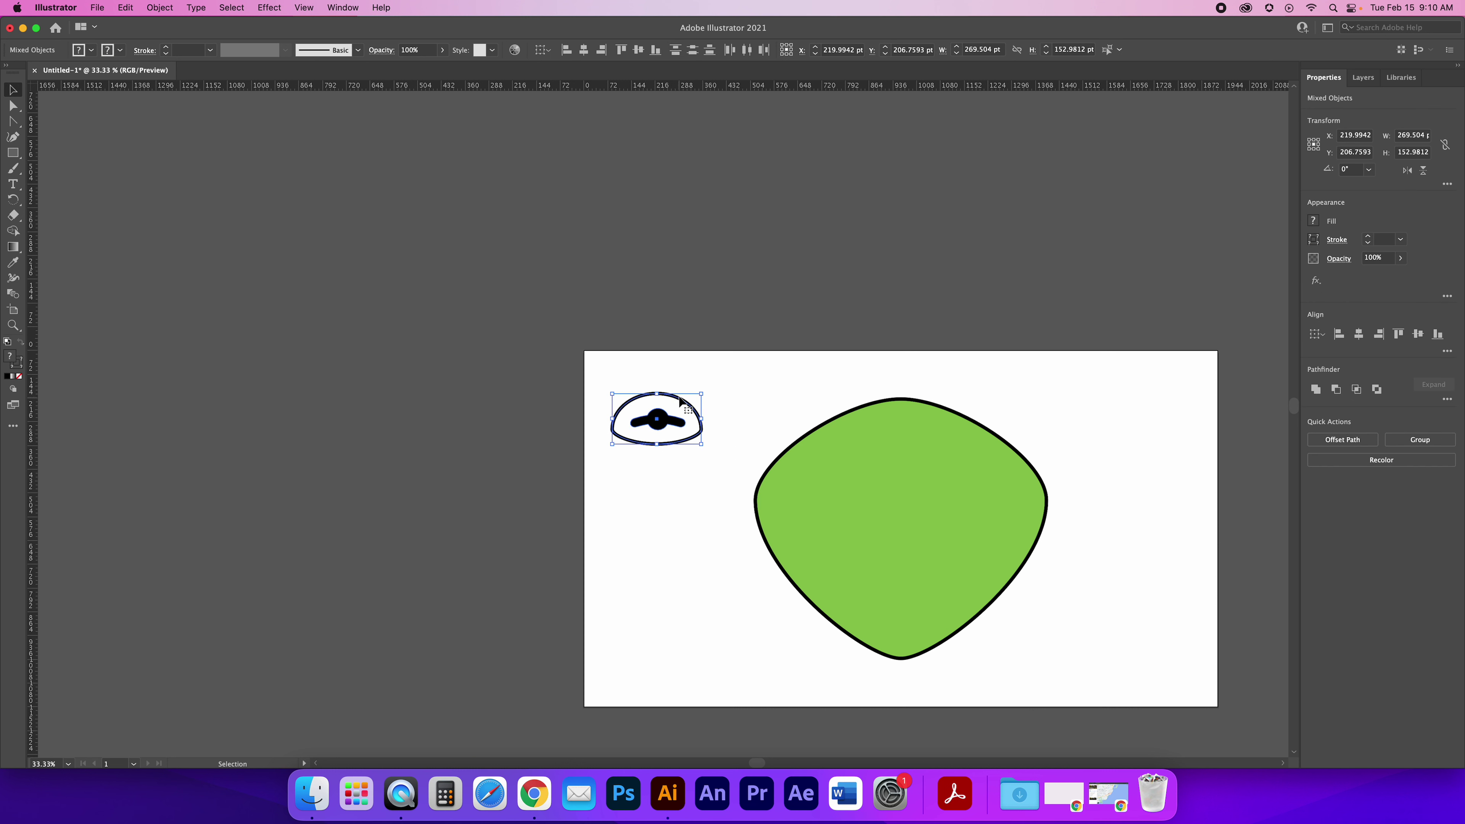
right_click(663, 419)
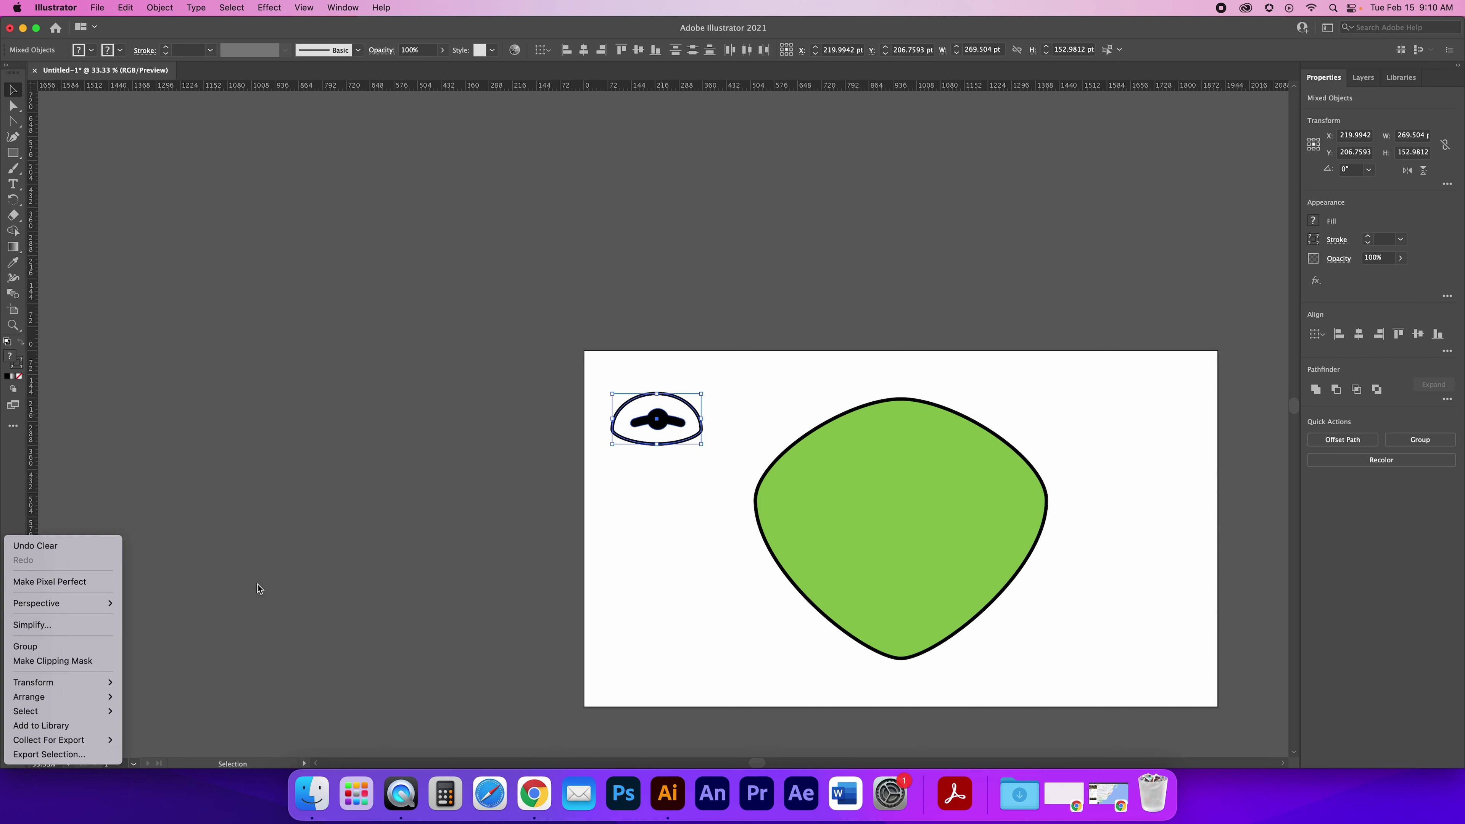
click(156, 10)
click(158, 8)
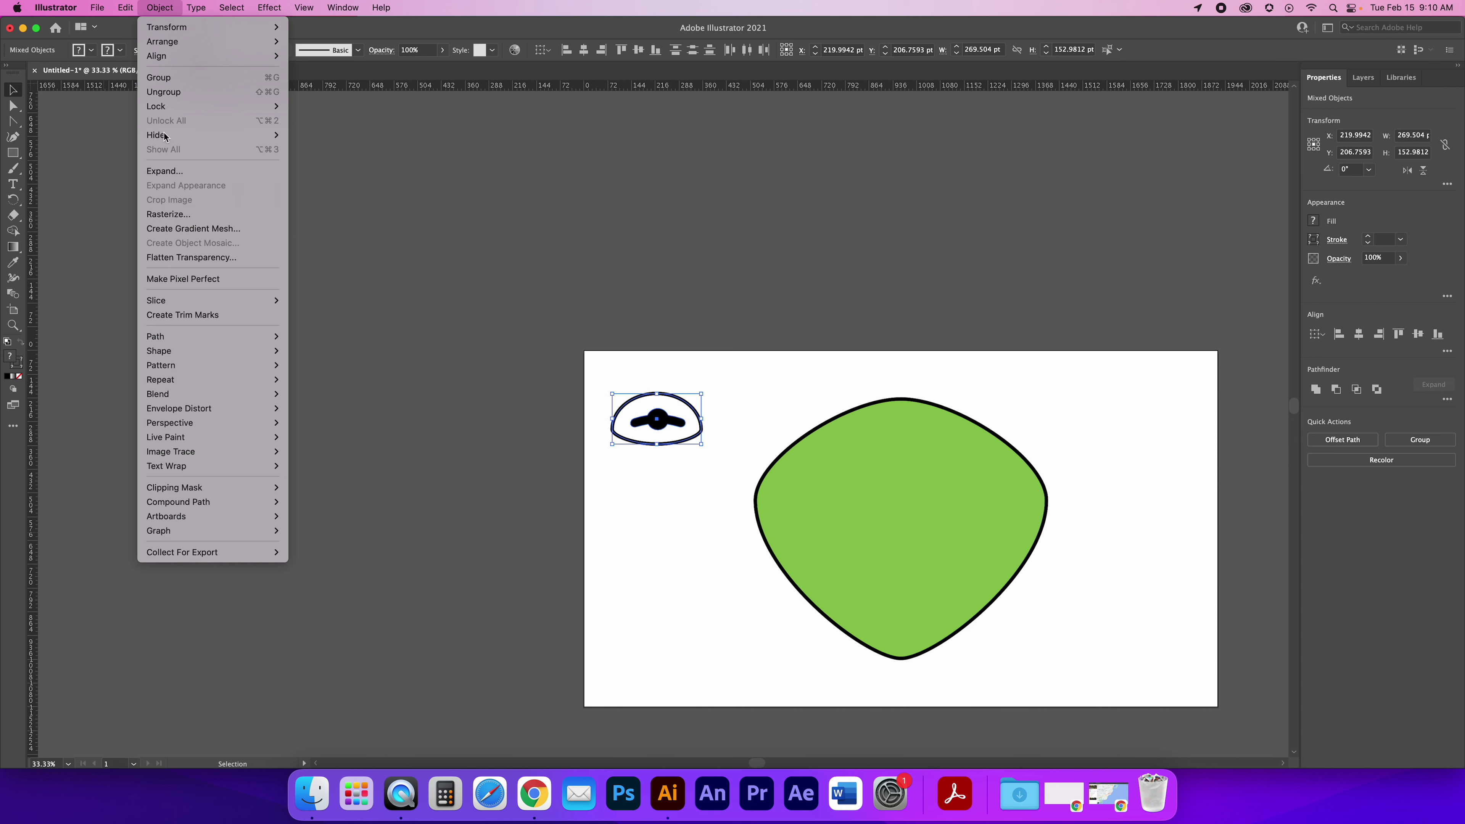
click(162, 79)
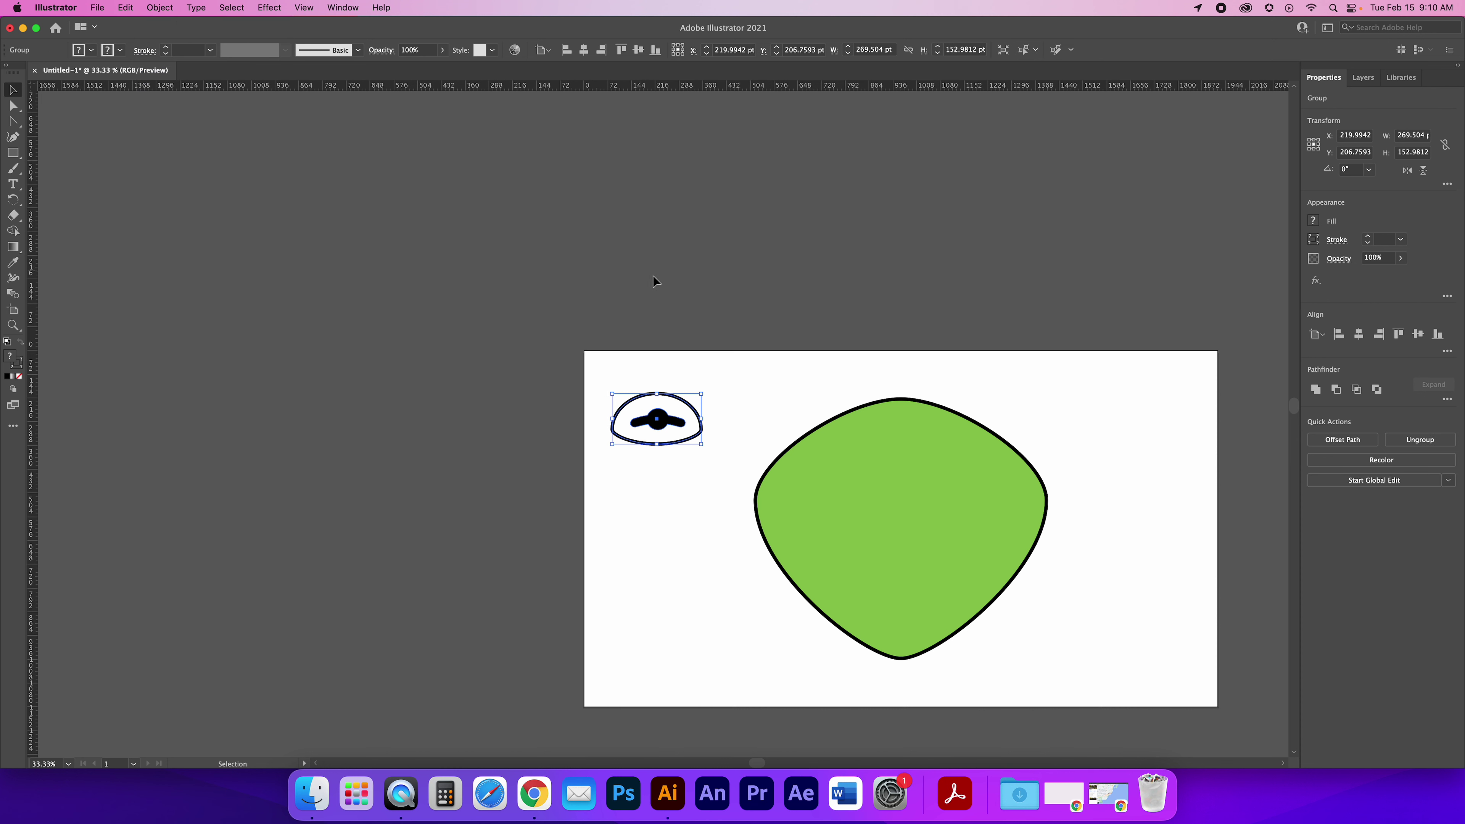
Move the grouped eye onto the green head's upper-left edge, about 493 pt right and 30 pt down
click(710, 316)
drag(685, 426, 873, 375)
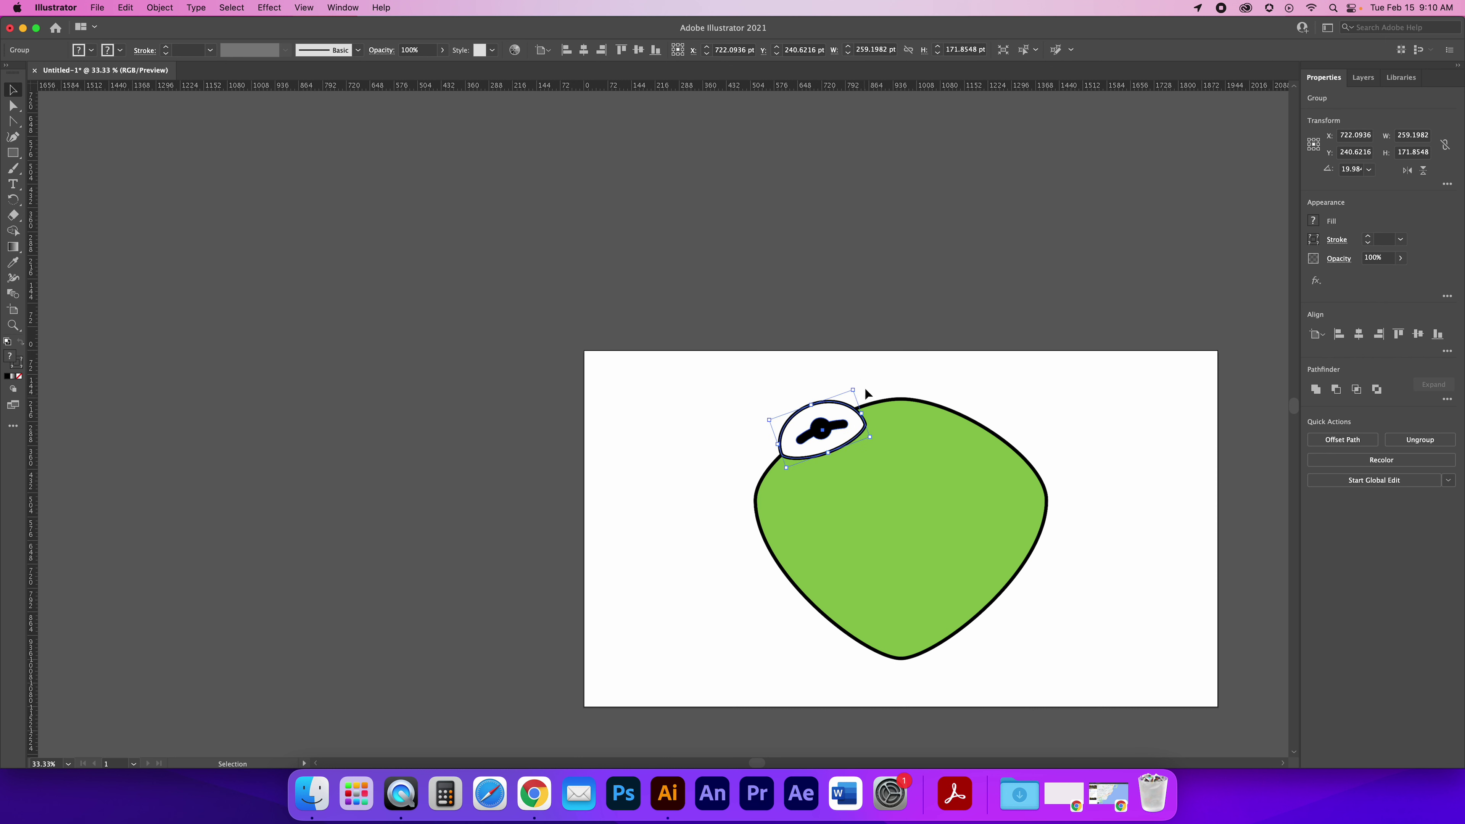
Undo the eye's rotation, try a freehand rotation of about 16° instead, and undo that too
key(super+z)
drag(868, 397, 854, 386)
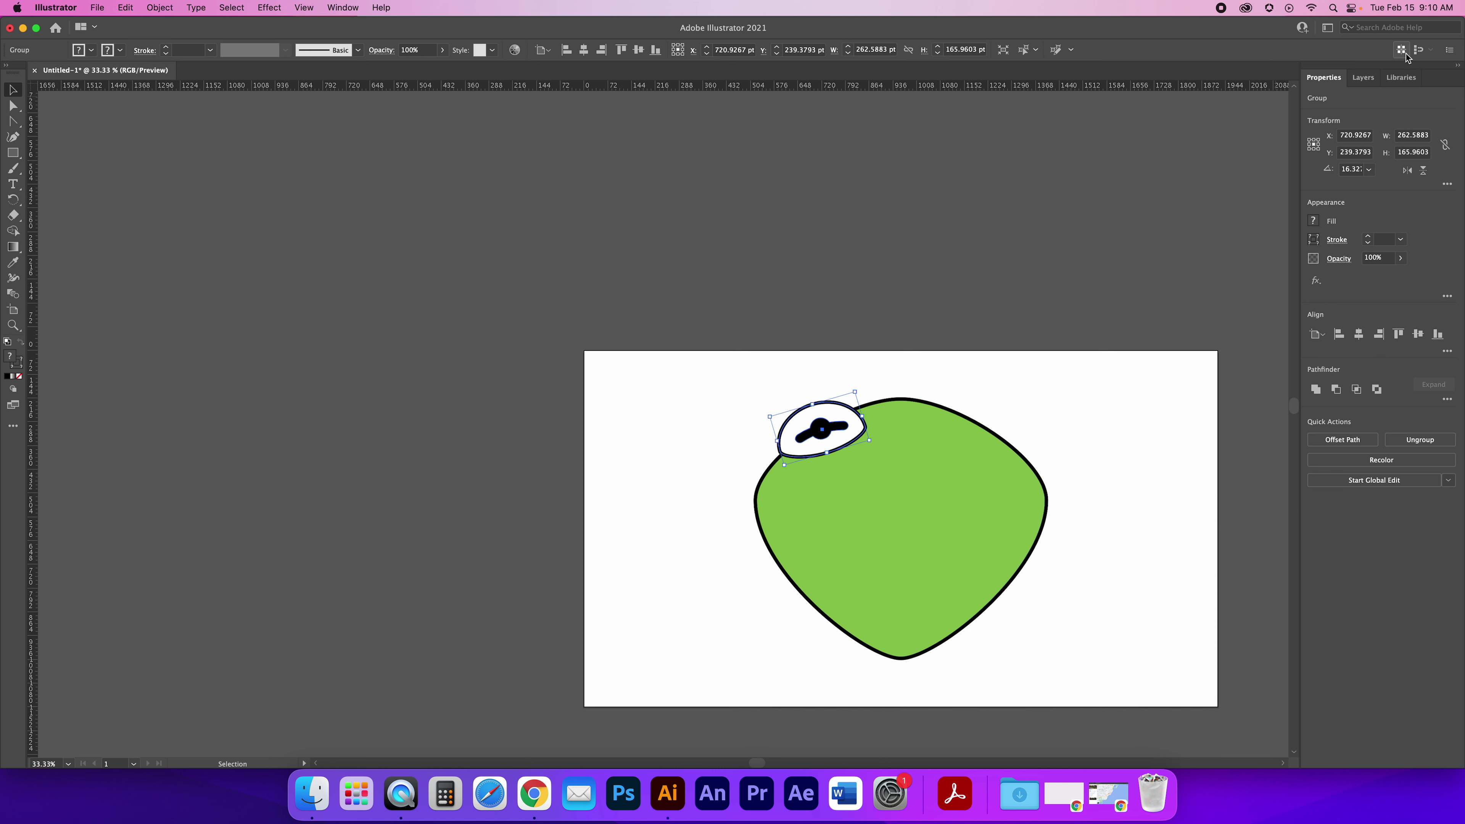
key(super+z)
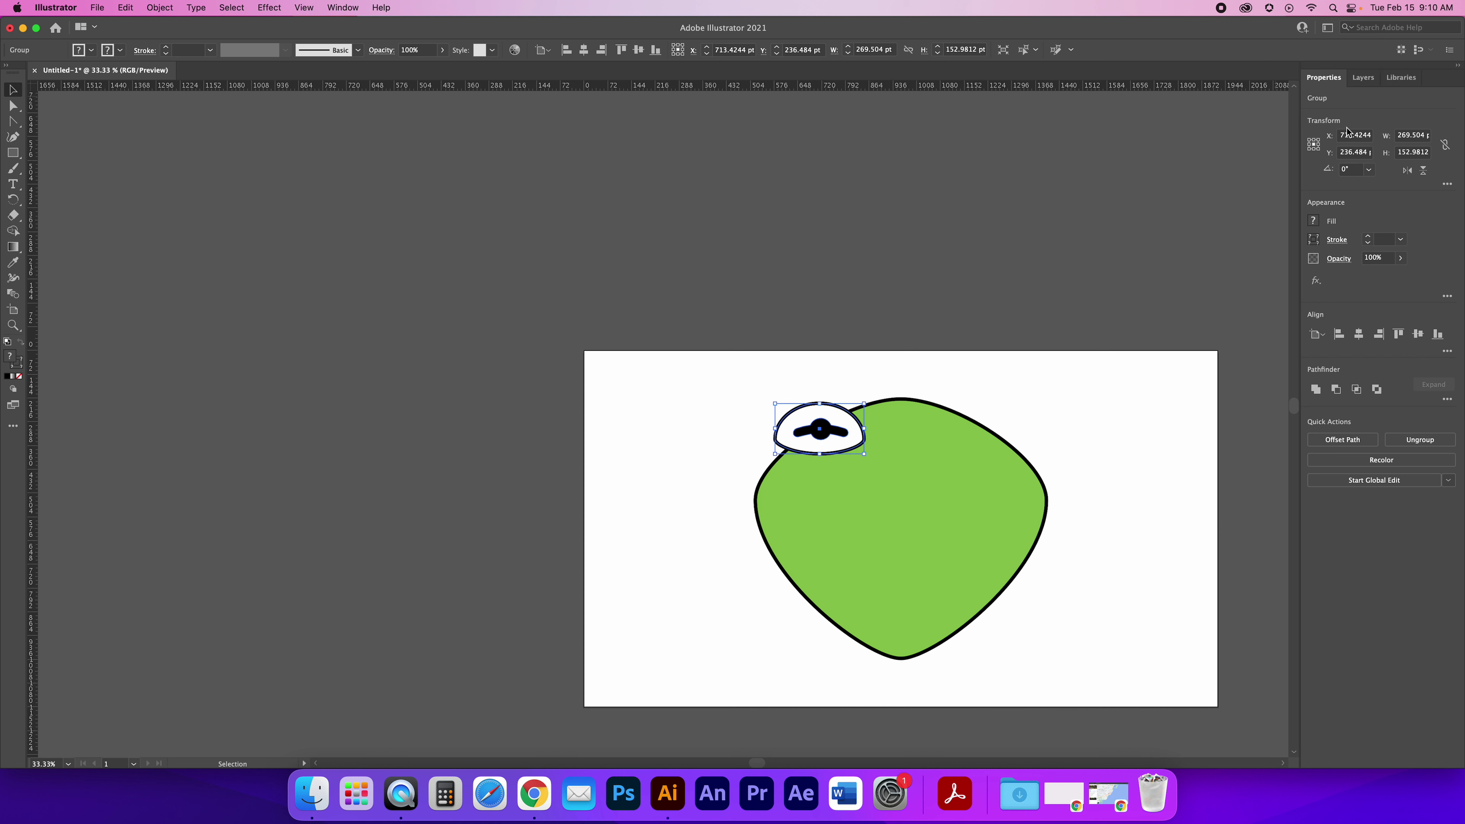
Set the eye group's rotation angle to 25°
click(1370, 177)
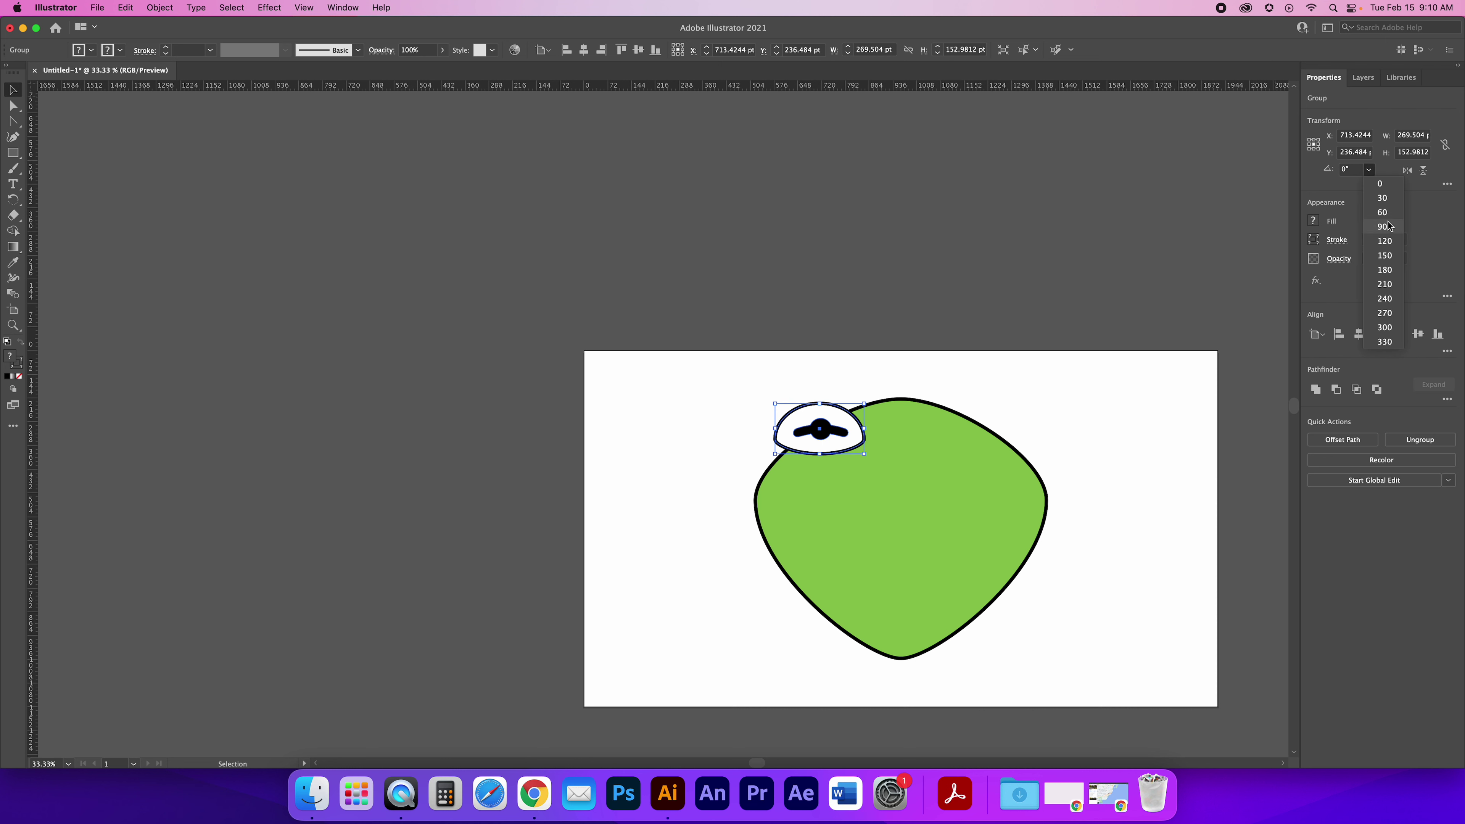
click(1383, 198)
scroll(1234, 271, down, 1)
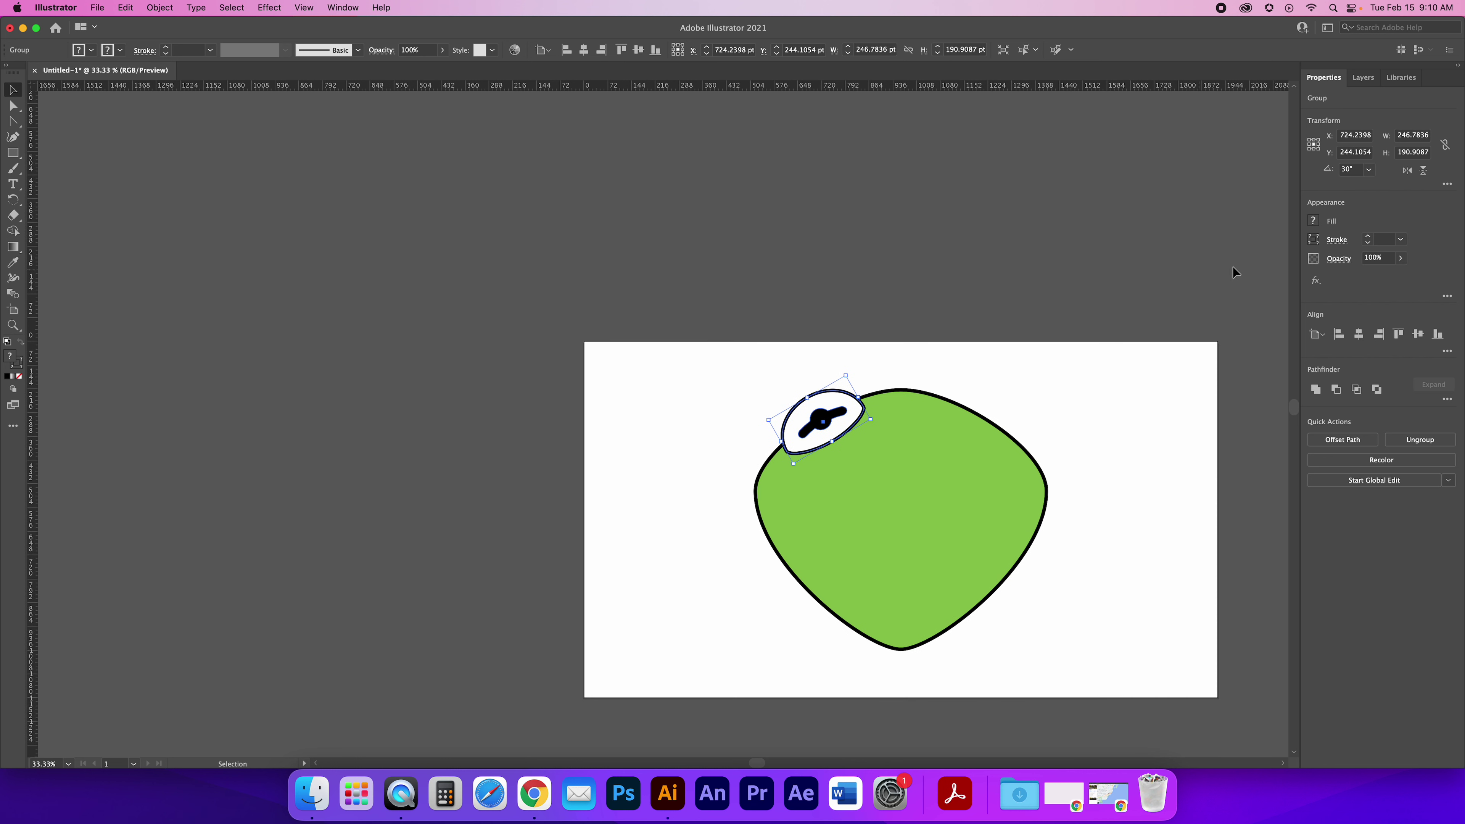
click(1355, 171)
key(Return)
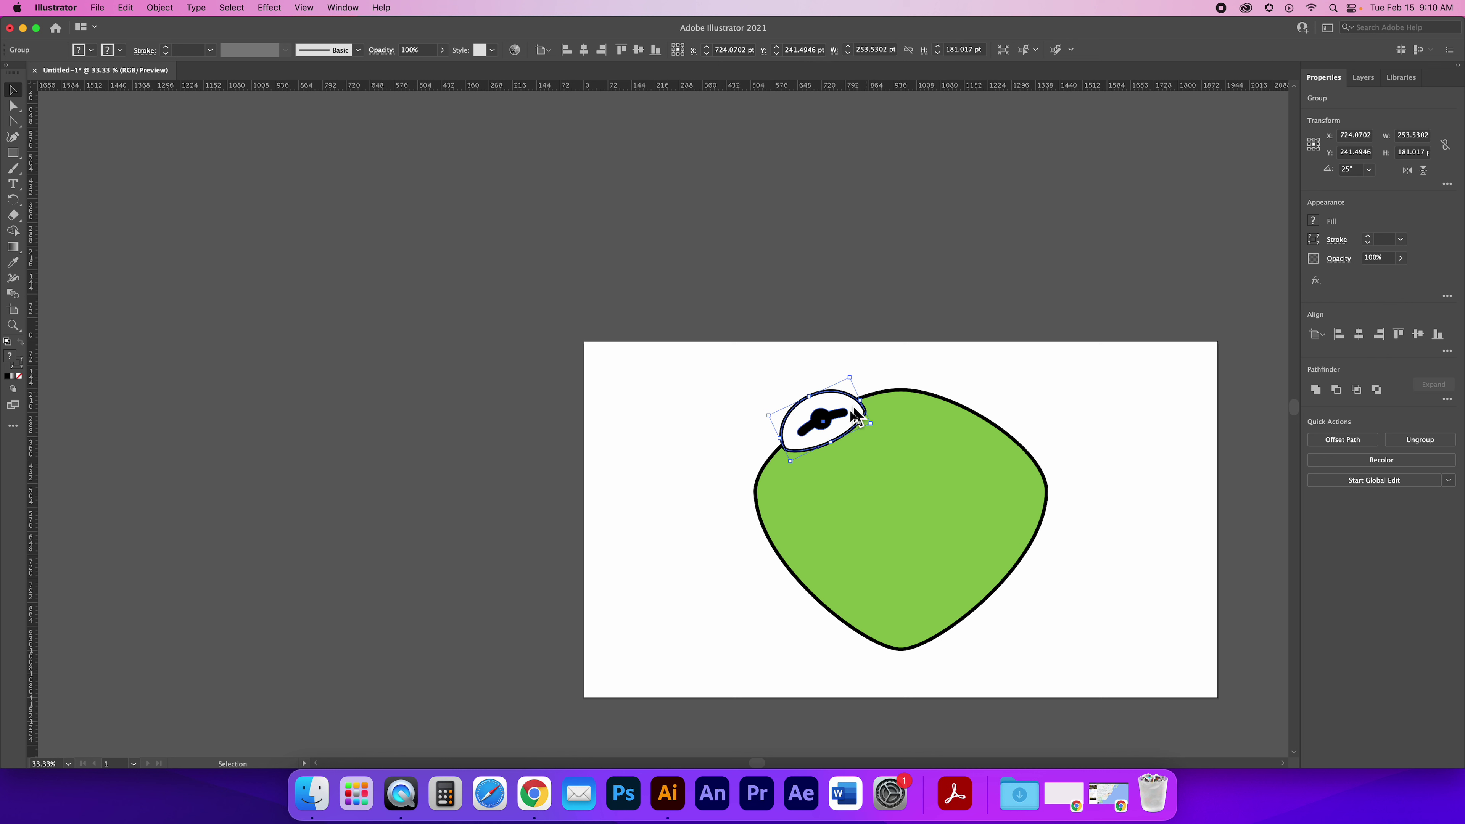
Enlarge the tilted eye to about 298 by 213 pt and position it at about X 751 pt, Y 264 pt on the head
drag(851, 378, 871, 359)
click(893, 370)
drag(843, 414, 847, 421)
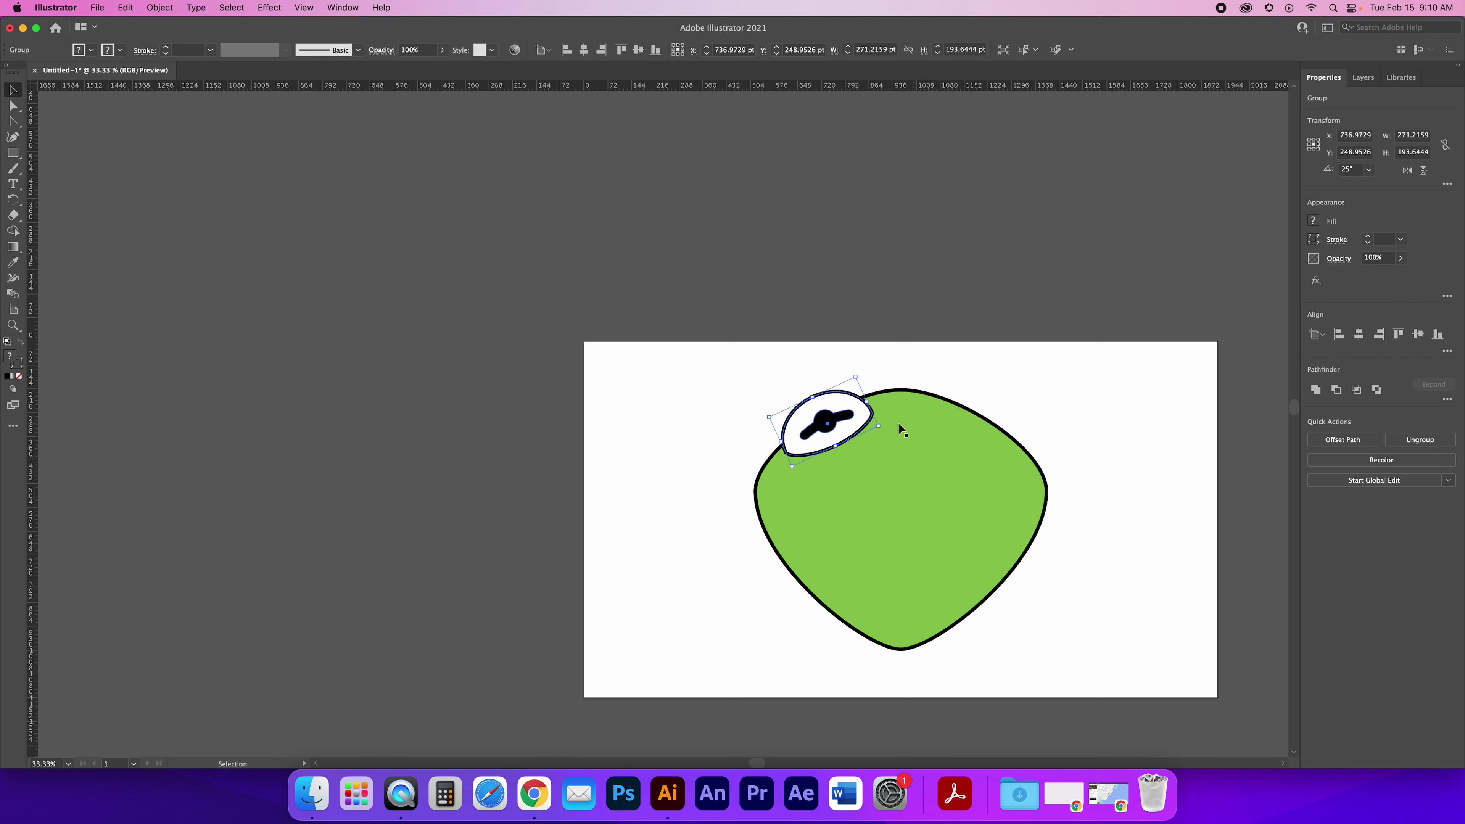
drag(854, 433, 862, 434)
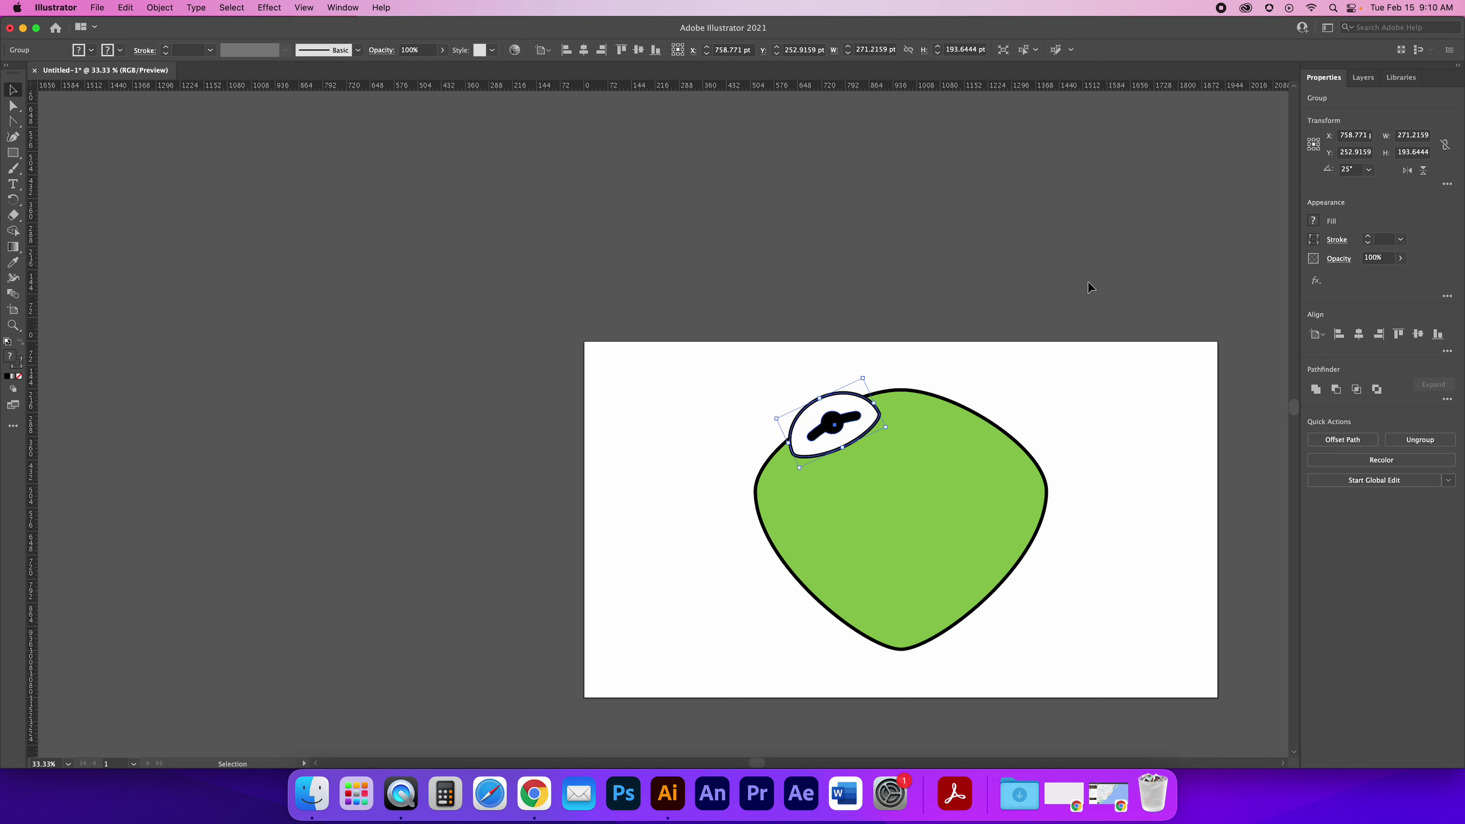
drag(776, 417, 820, 385)
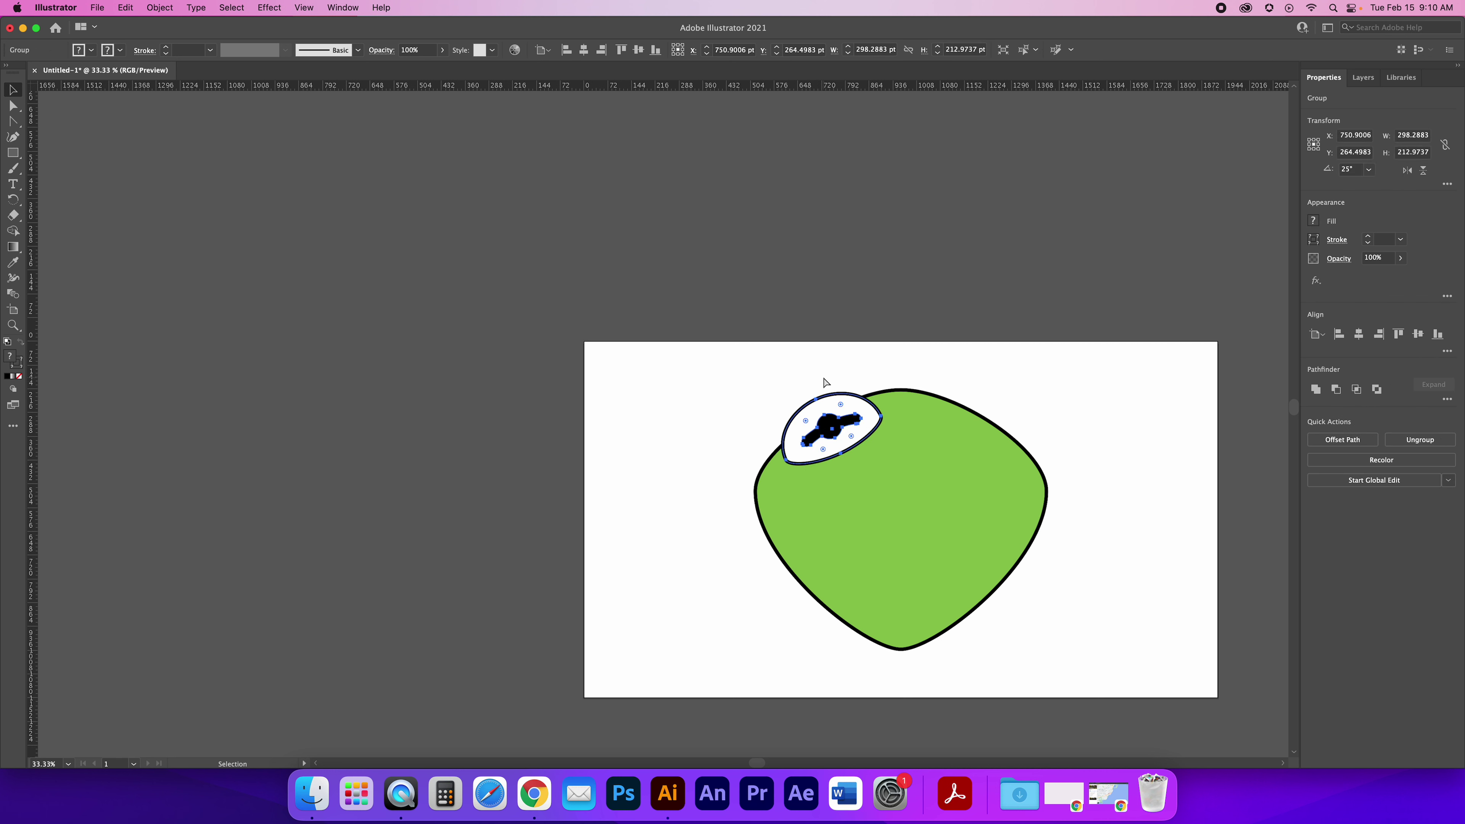
Duplicate the eye onto the head's upper-right edge, try rotating the copy to -25°, and undo the rotation
drag(844, 440, 977, 437)
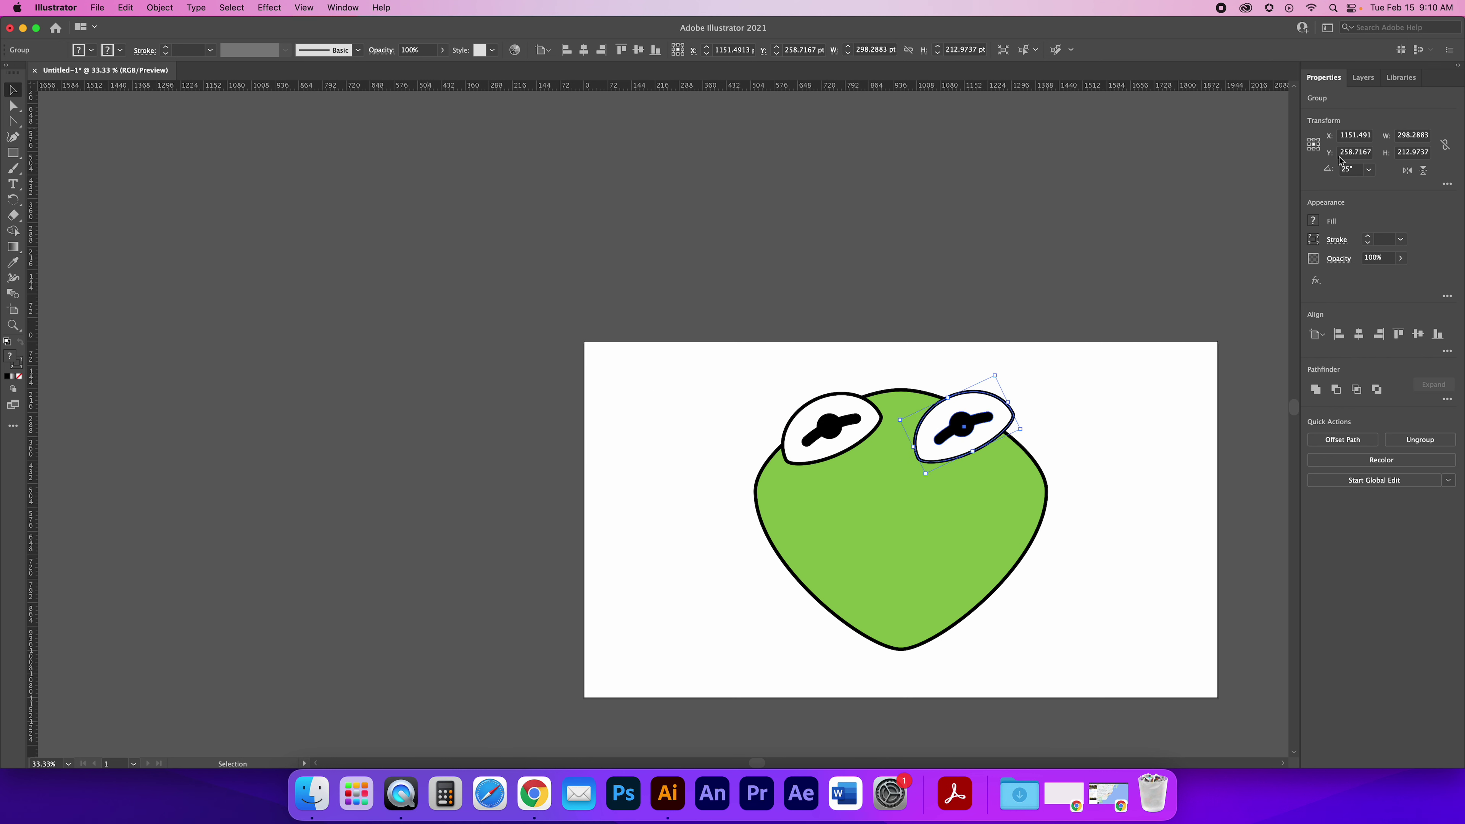
click(1351, 171)
text(-25)
key(Return)
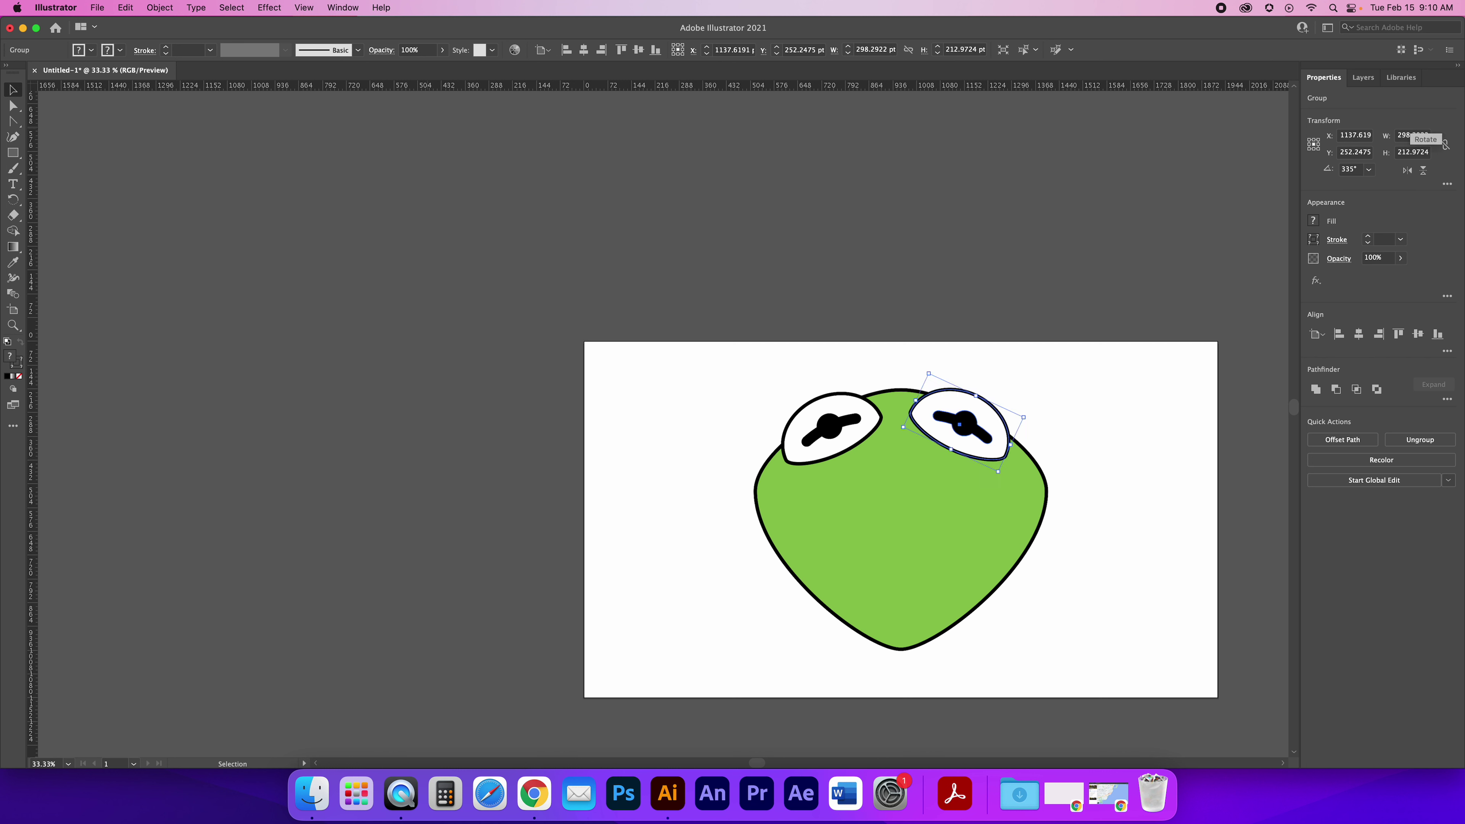
key(super+z)
Preview reflecting the copied eye across the vertical axis, cancel the reflection and delete the copy
click(160, 8)
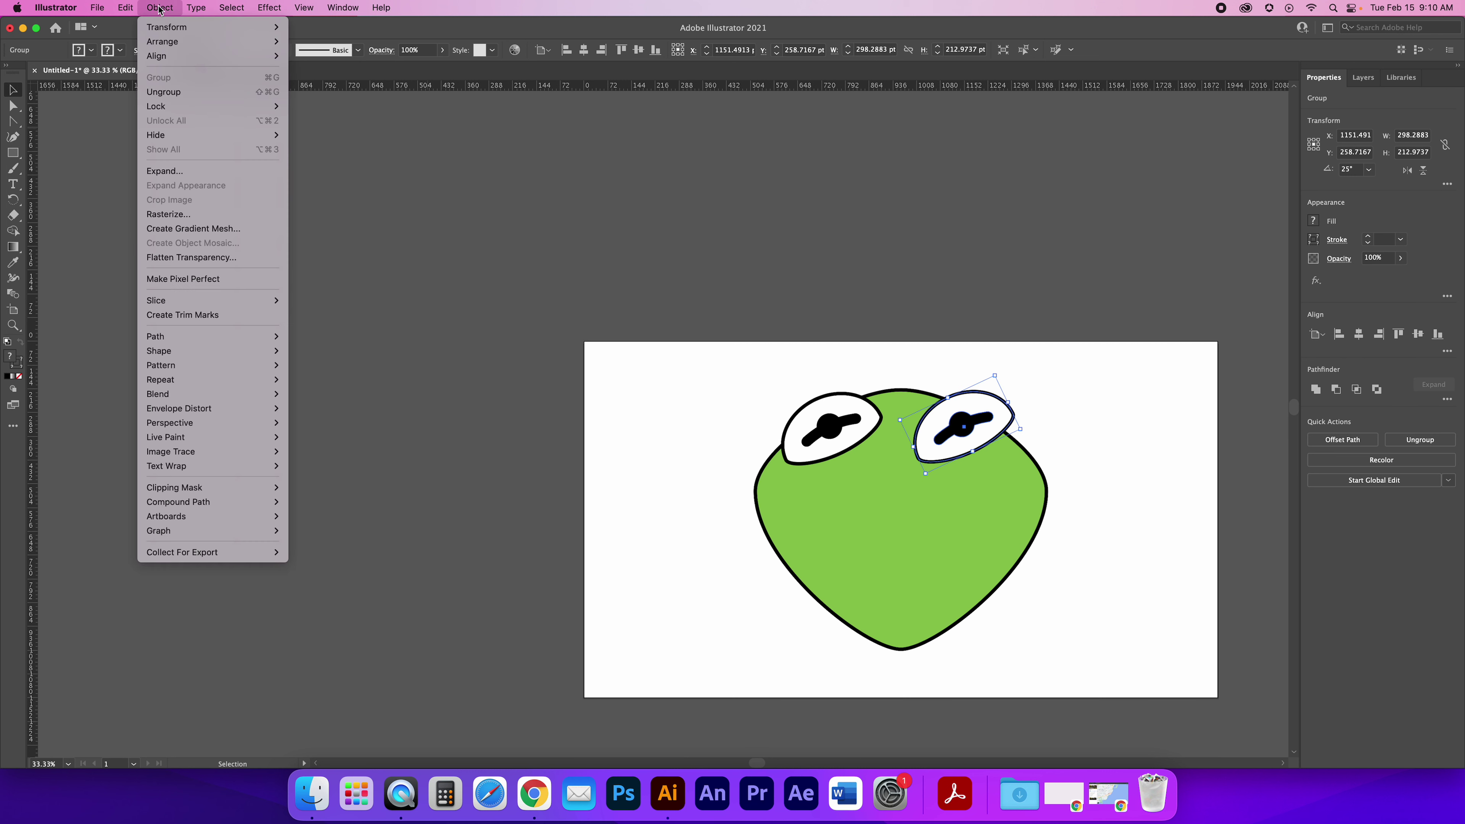
mouse_move(164, 27)
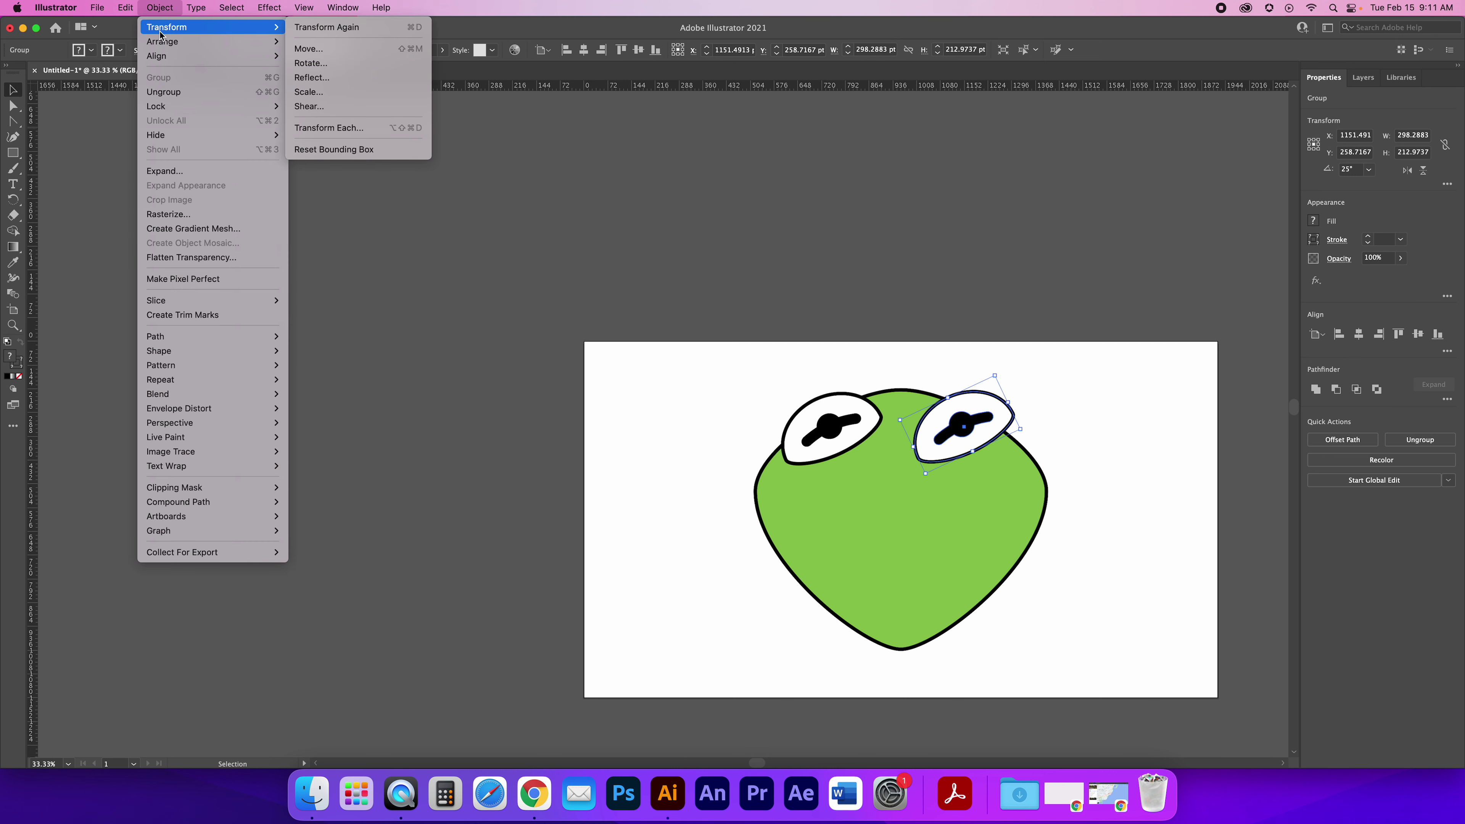
click(313, 78)
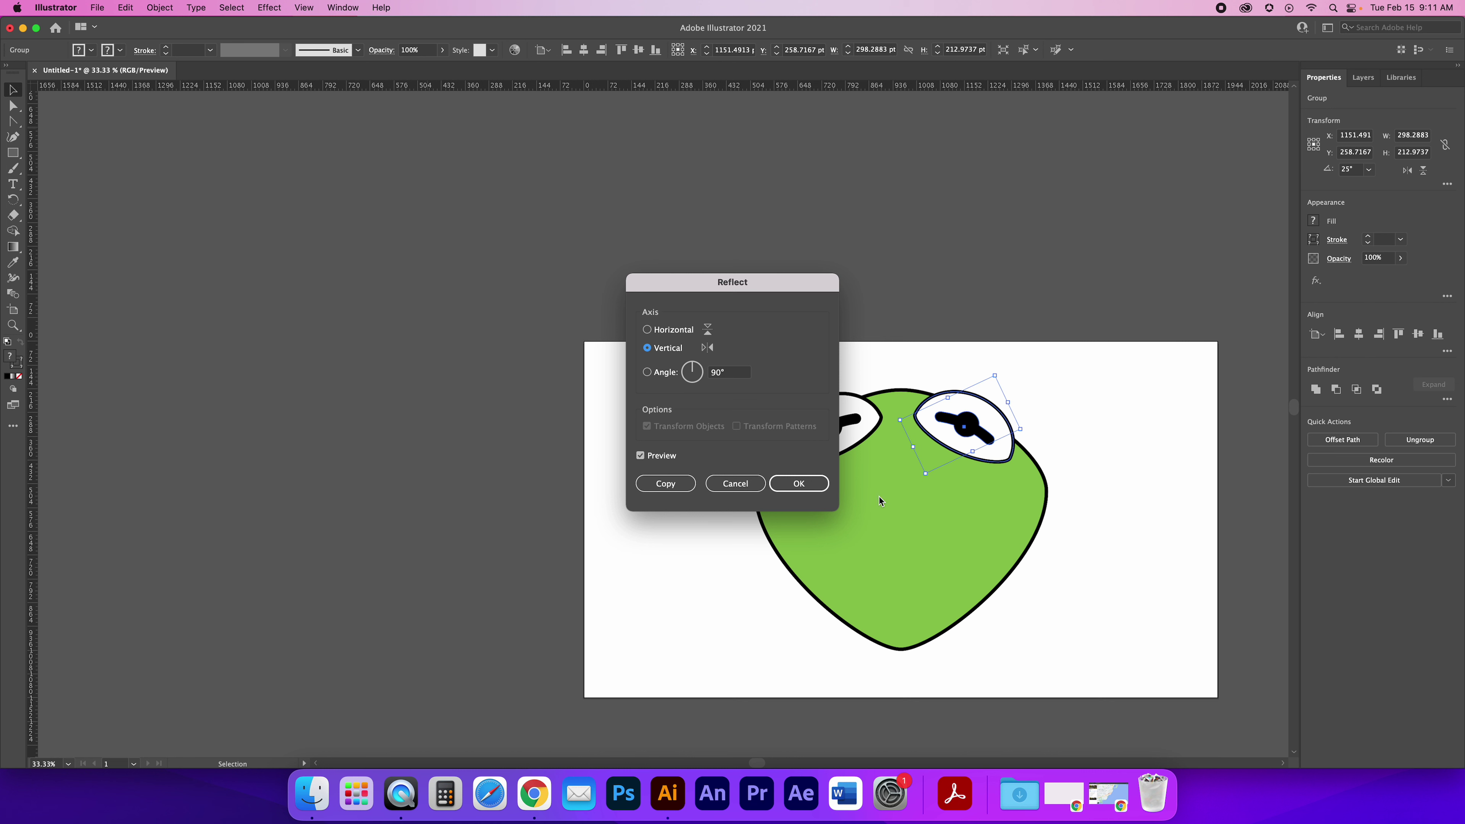
click(736, 483)
key(Delete)
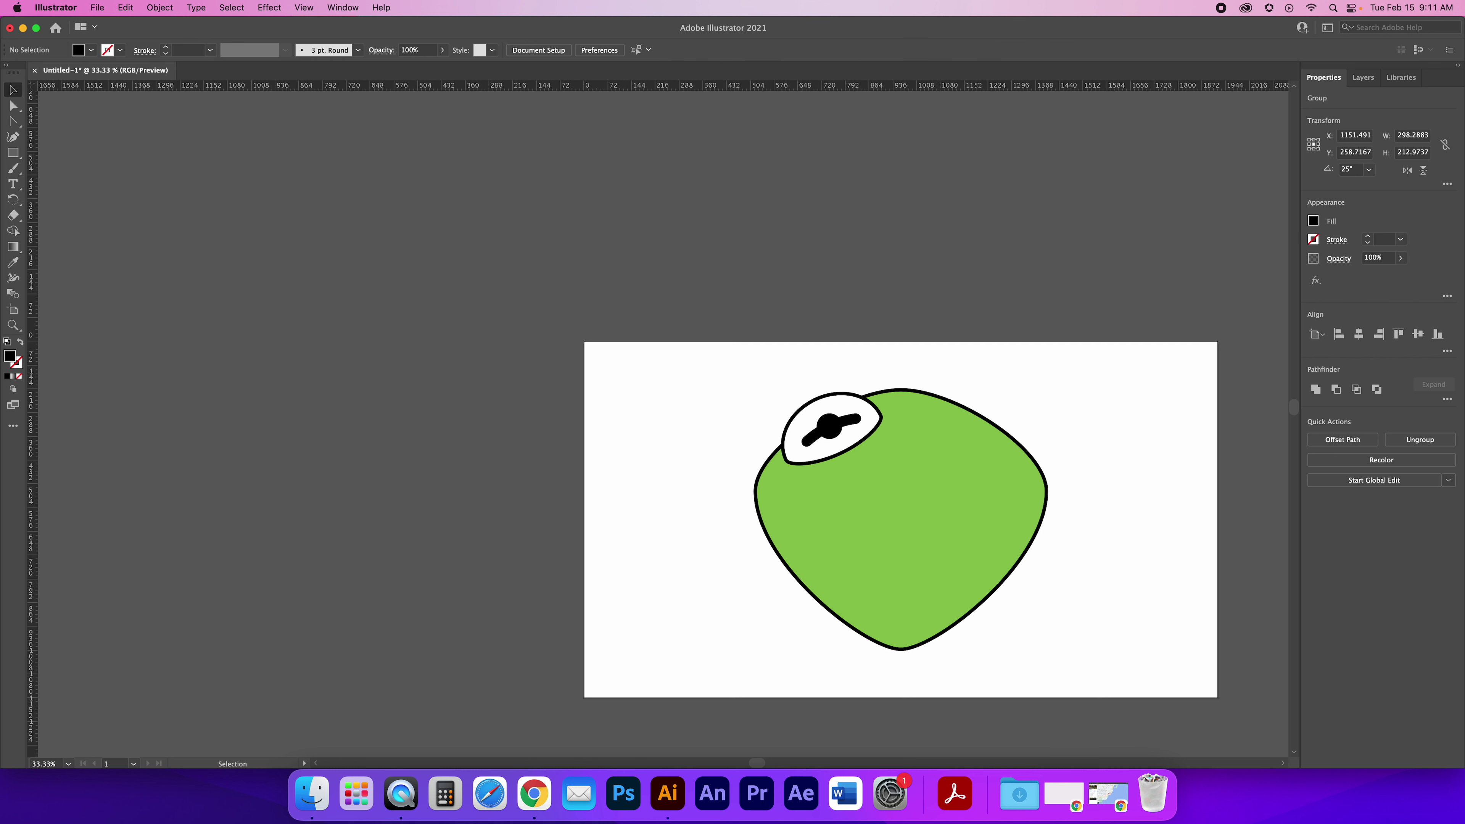
Create a mirrored copy of the remaining eye with Reflect, using the vertical axis
click(836, 441)
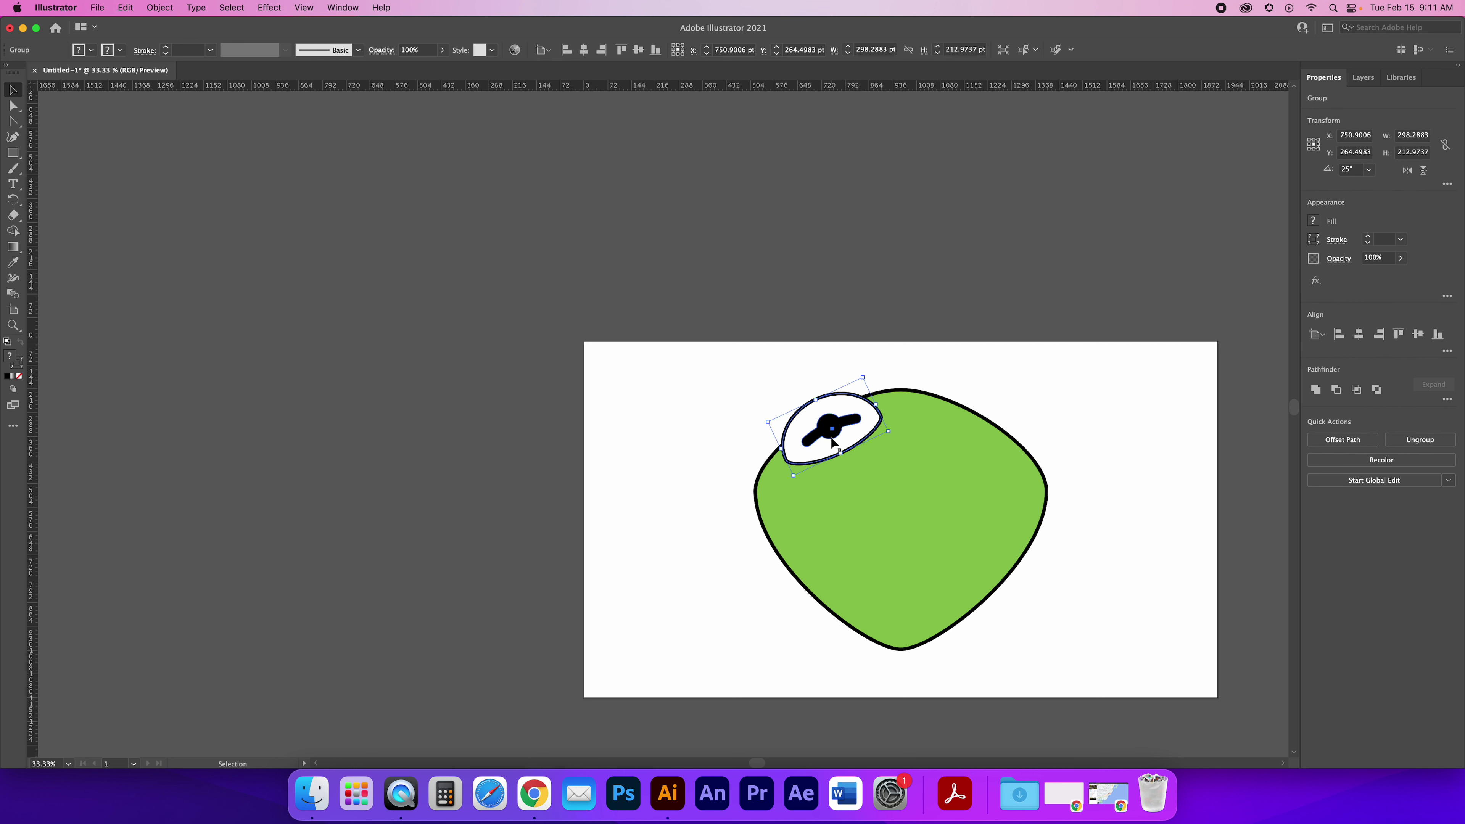
click(172, 9)
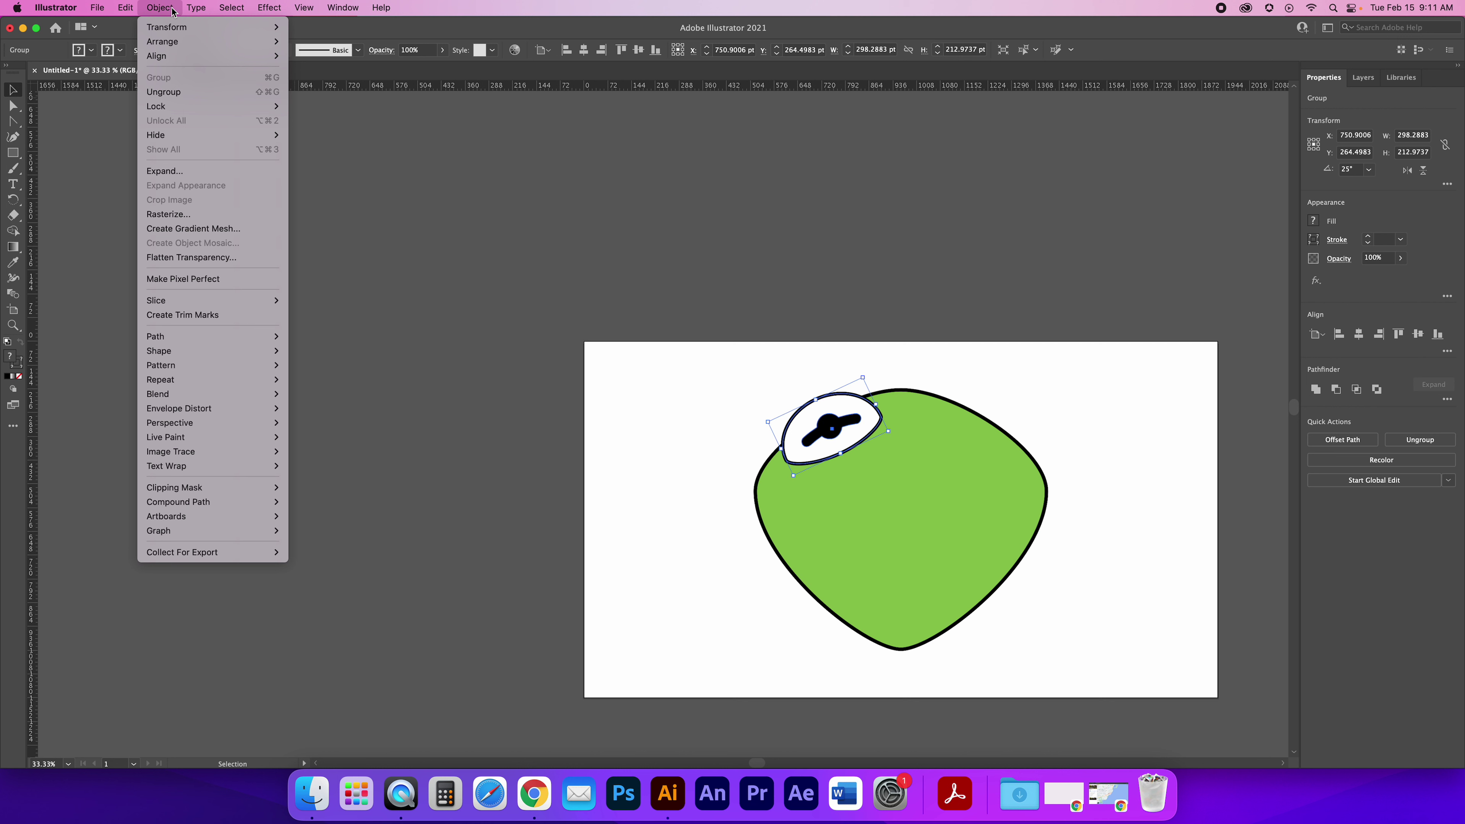
mouse_move(174, 27)
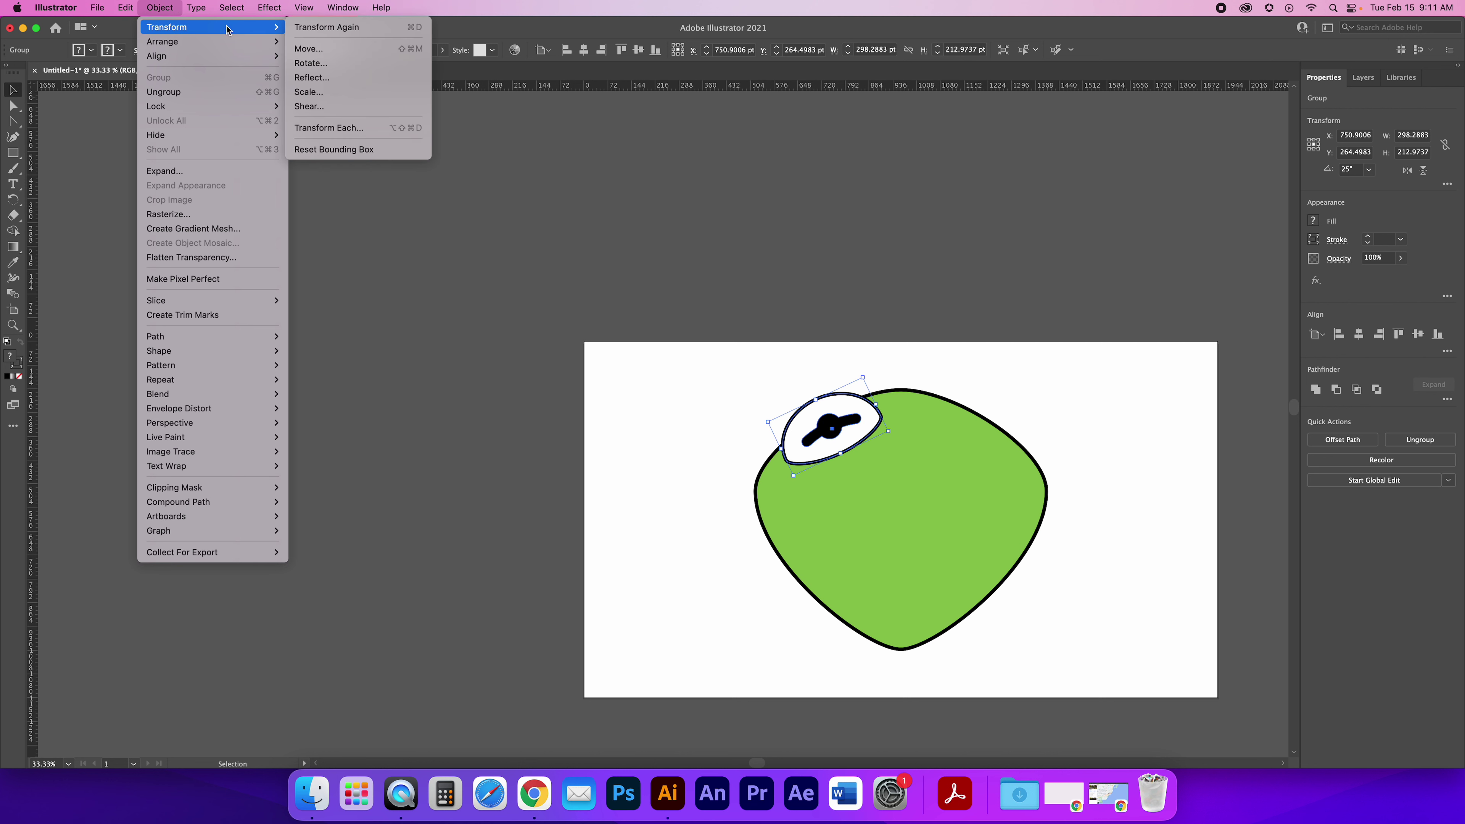
click(305, 78)
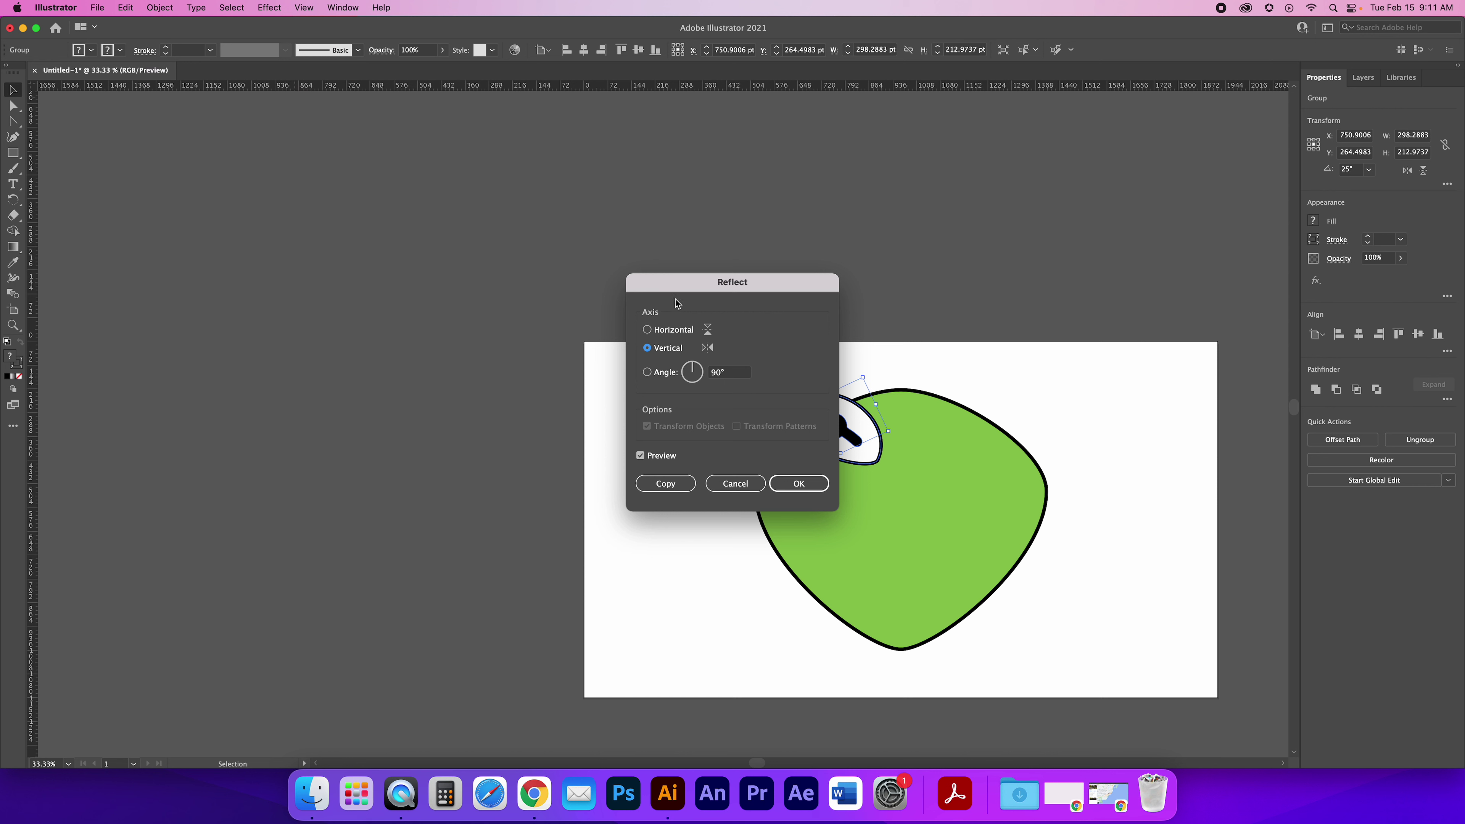
drag(682, 282, 511, 188)
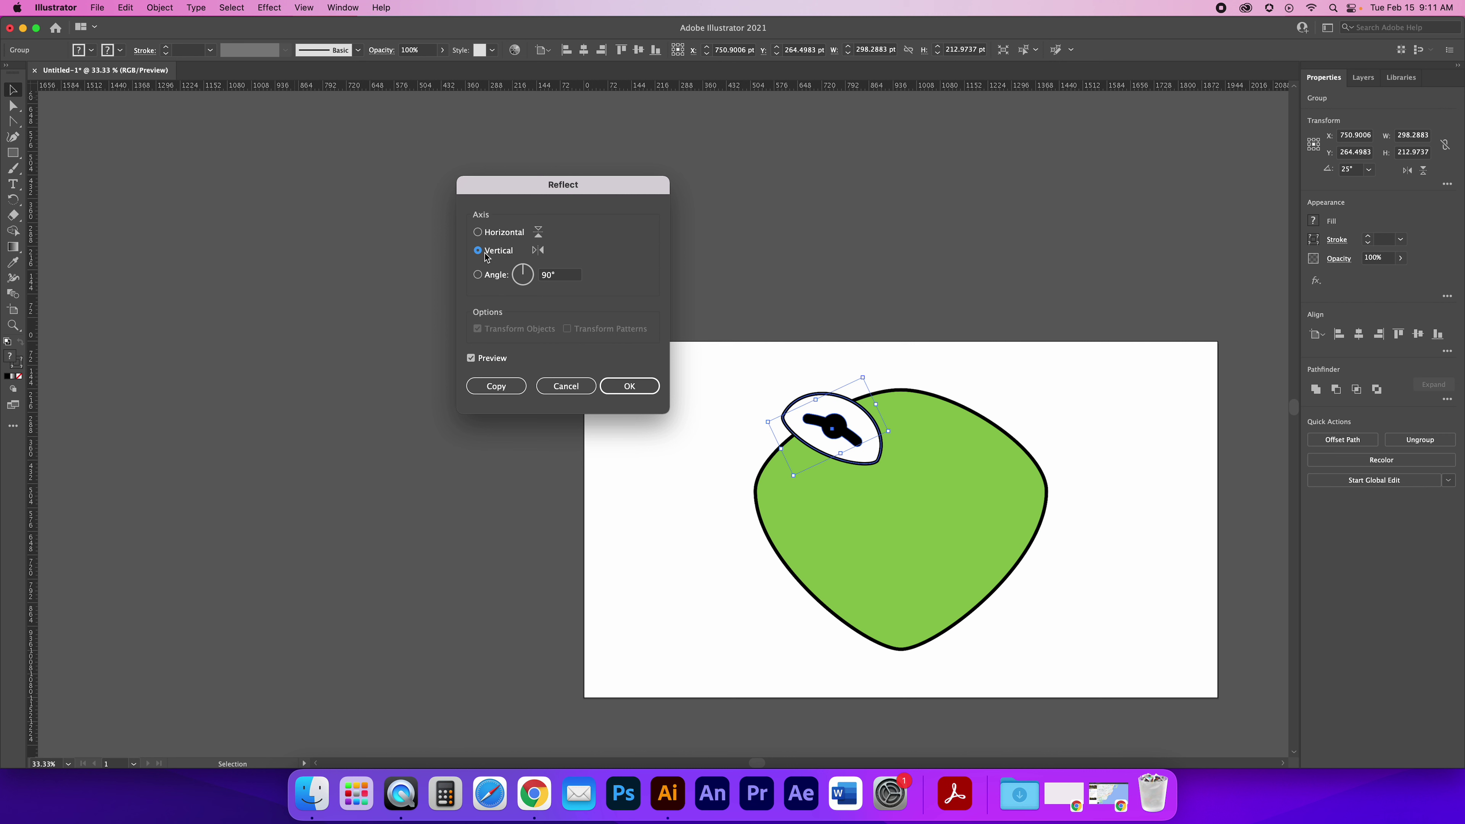
click(495, 386)
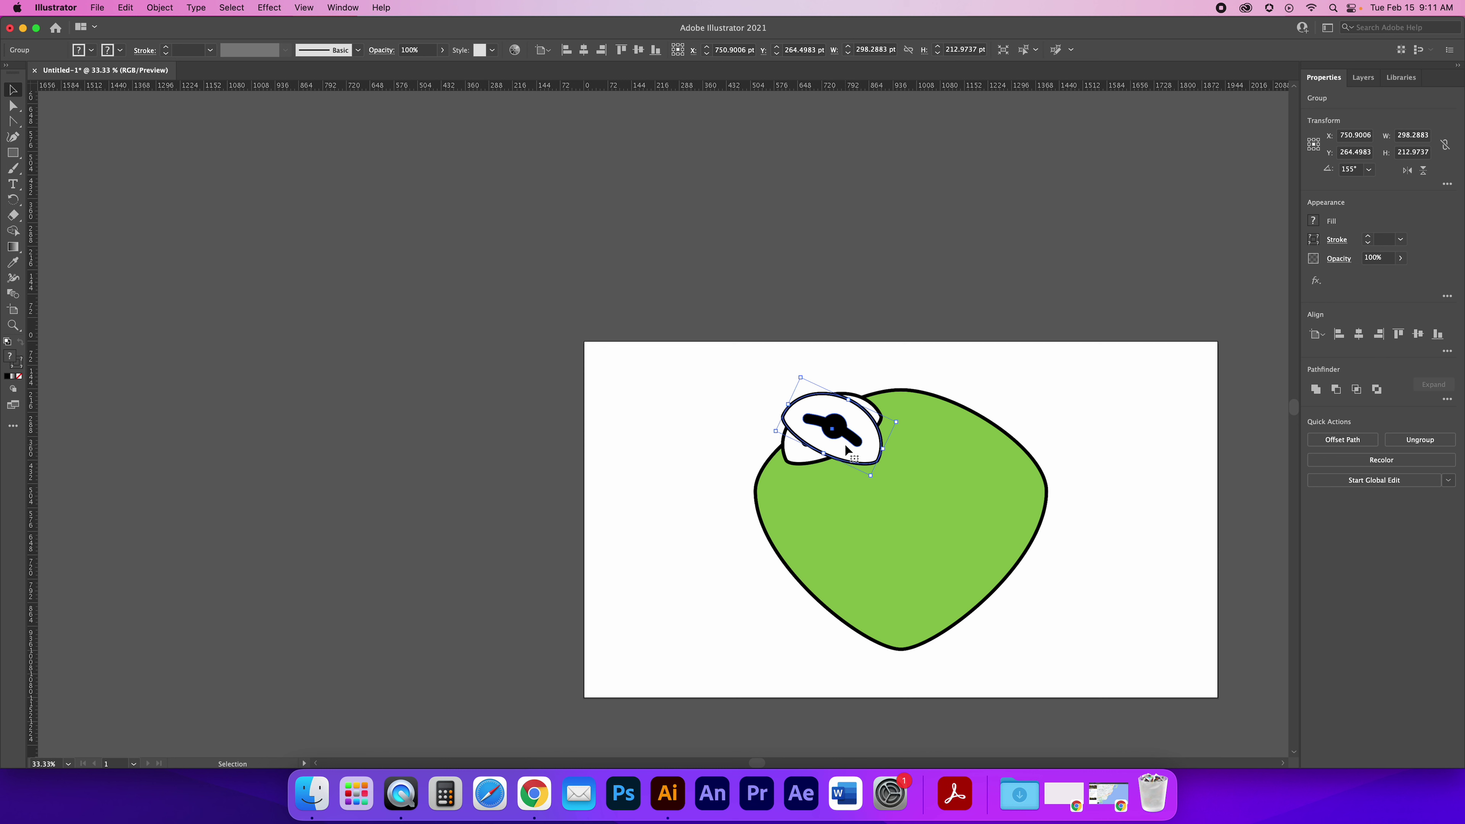
Move the mirrored eye horizontally to the head's upper-right edge, at about X 1169 pt, and deselect it
drag(844, 452, 984, 454)
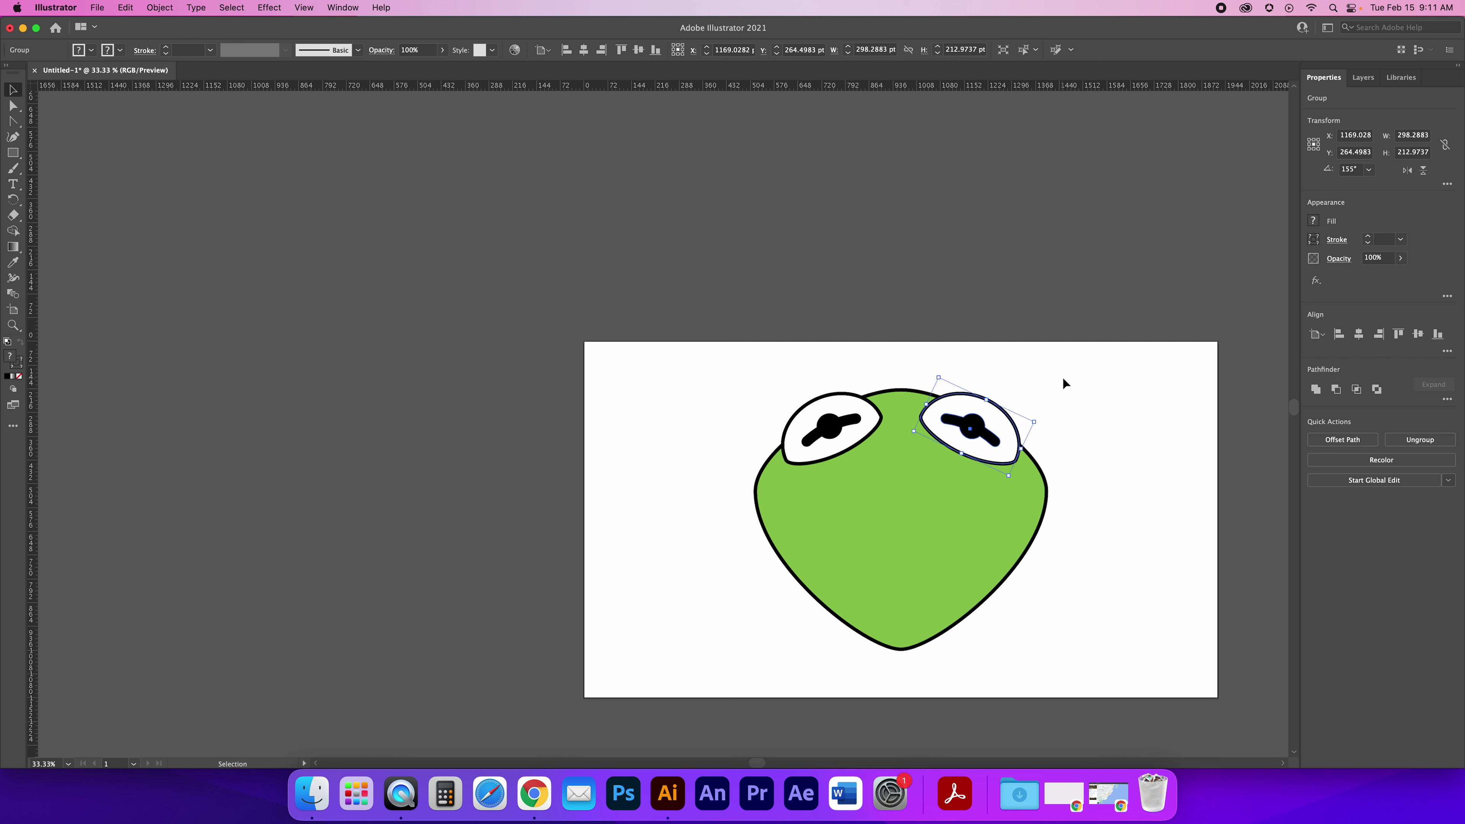
click(920, 316)
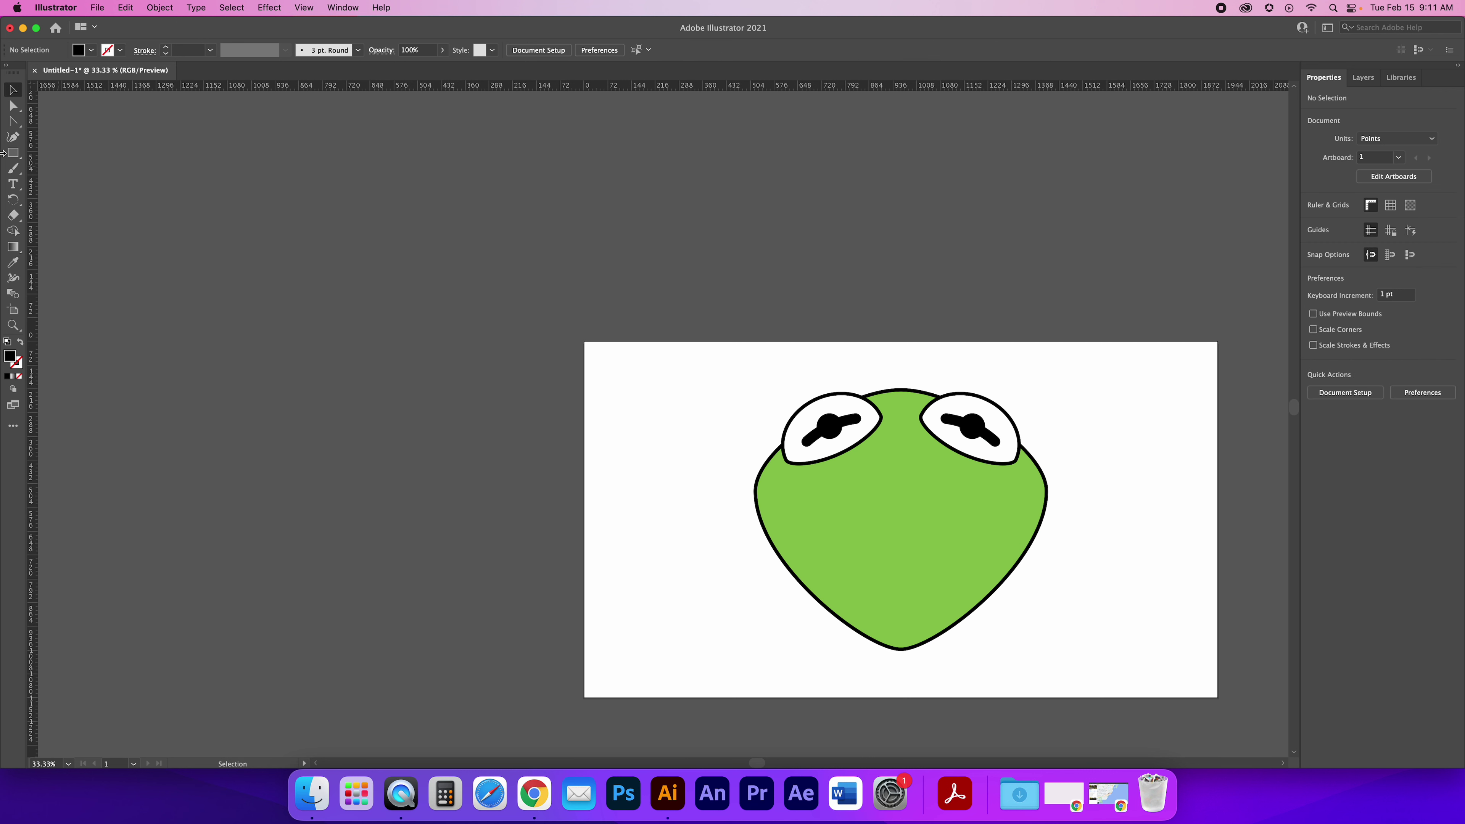
Draw an ellipse about 749 by 113 pt across the lower face, and pull its bottom and top middle anchors downward into an open smile
drag(11, 155, 60, 176)
drag(775, 502, 1025, 539)
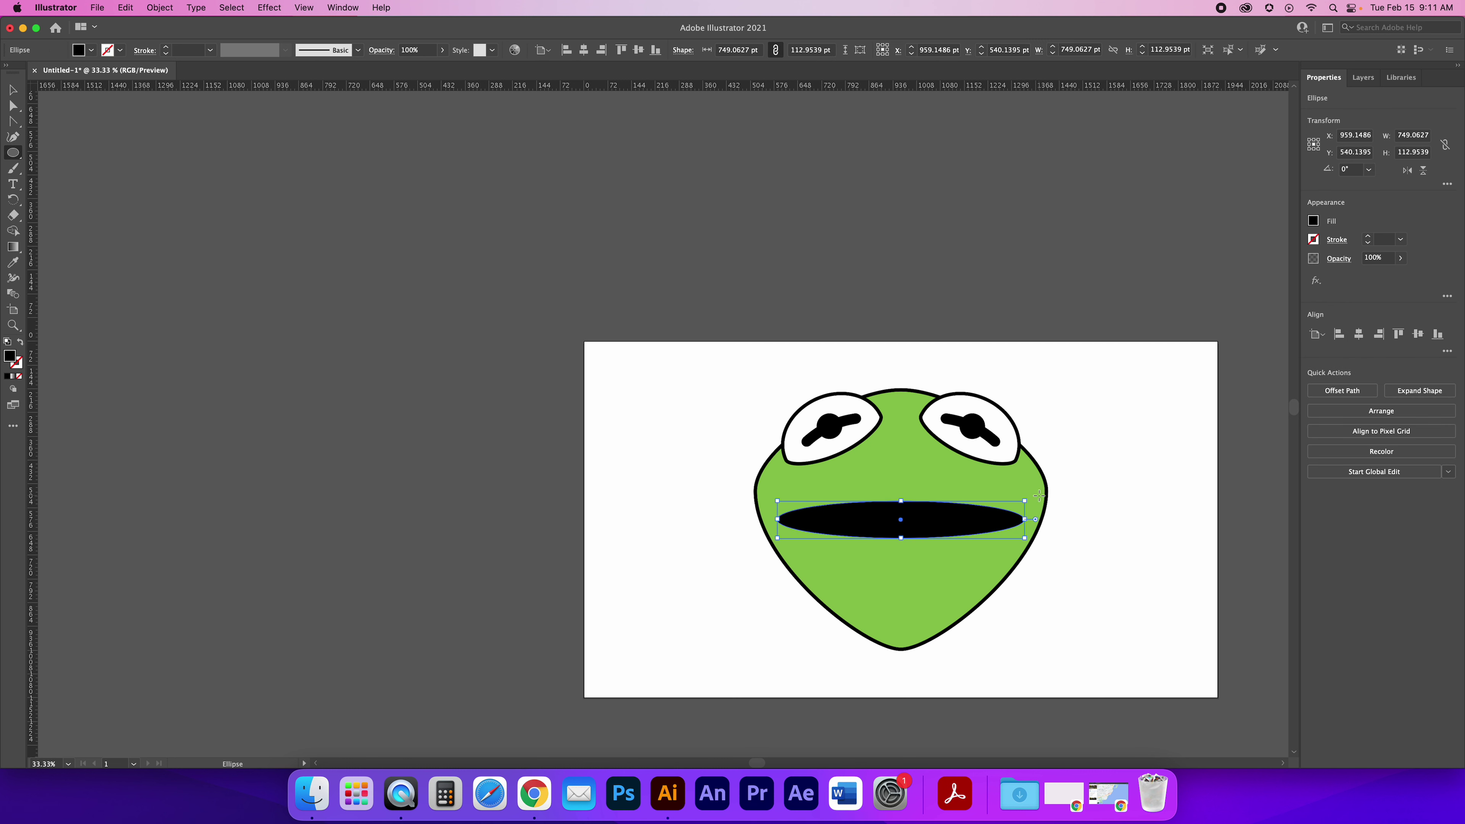
click(12, 106)
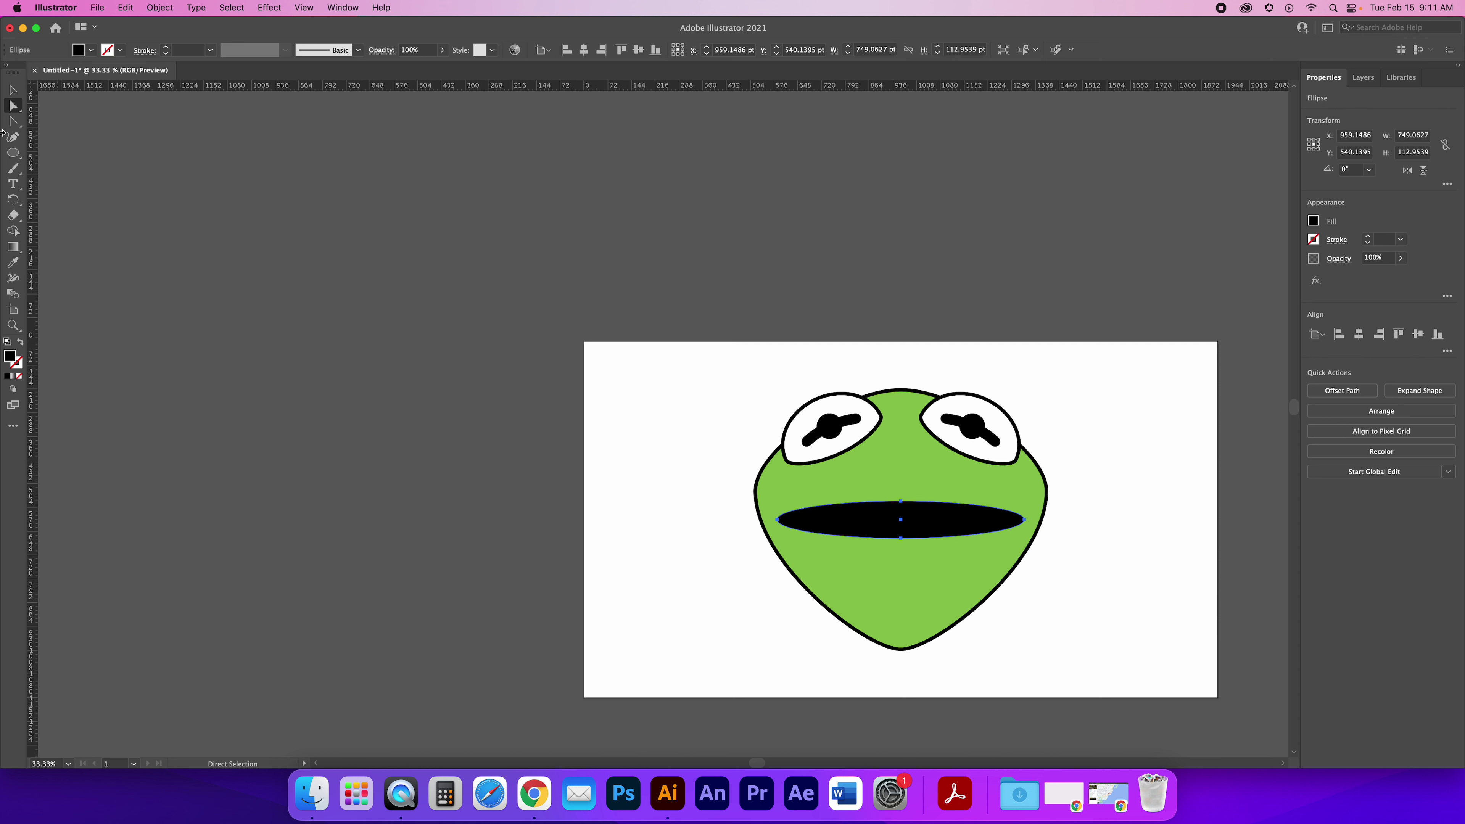
click(1067, 576)
drag(900, 540, 902, 598)
drag(902, 617, 900, 620)
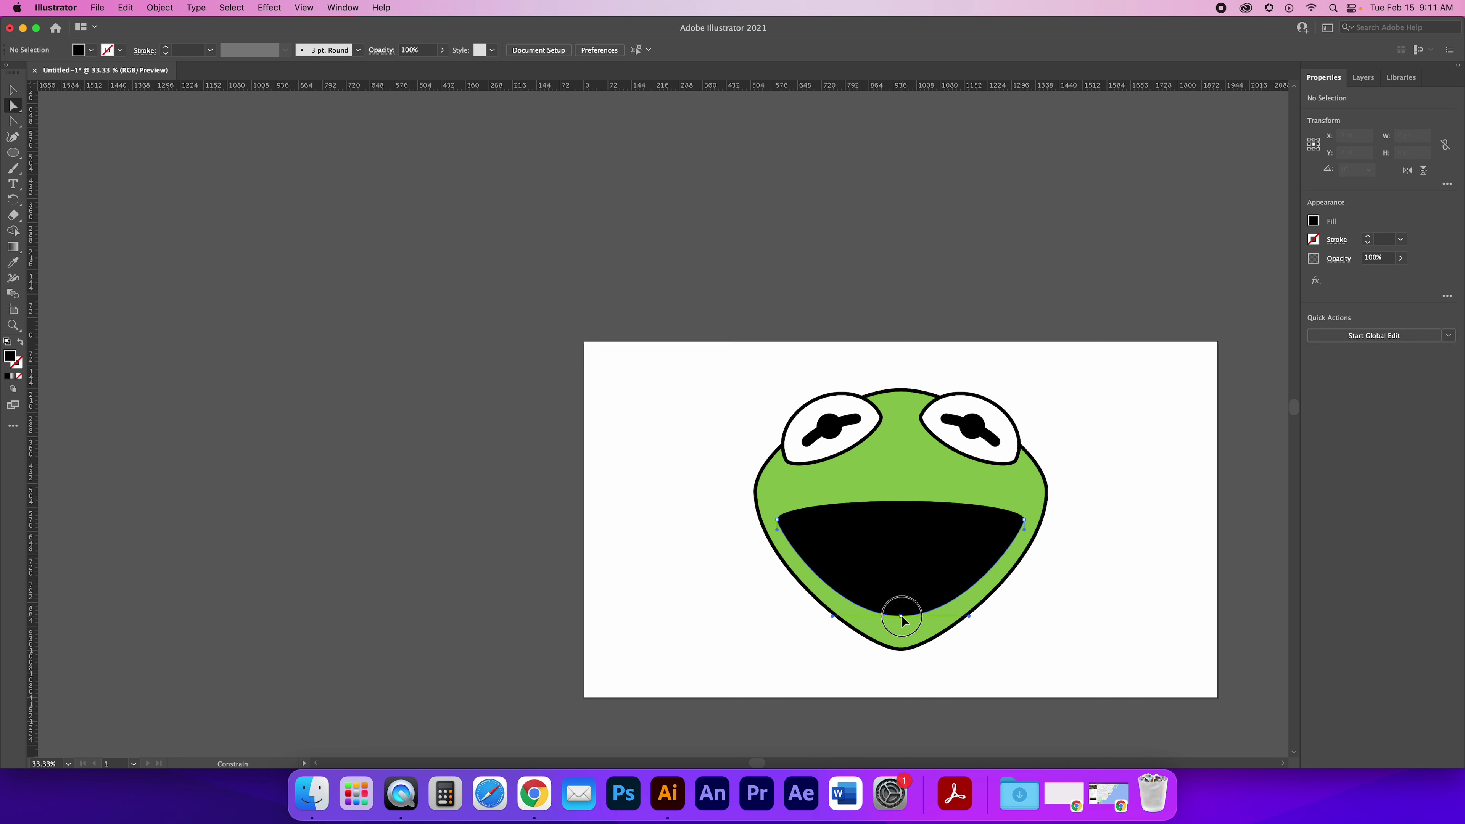
click(901, 502)
drag(902, 505, 901, 542)
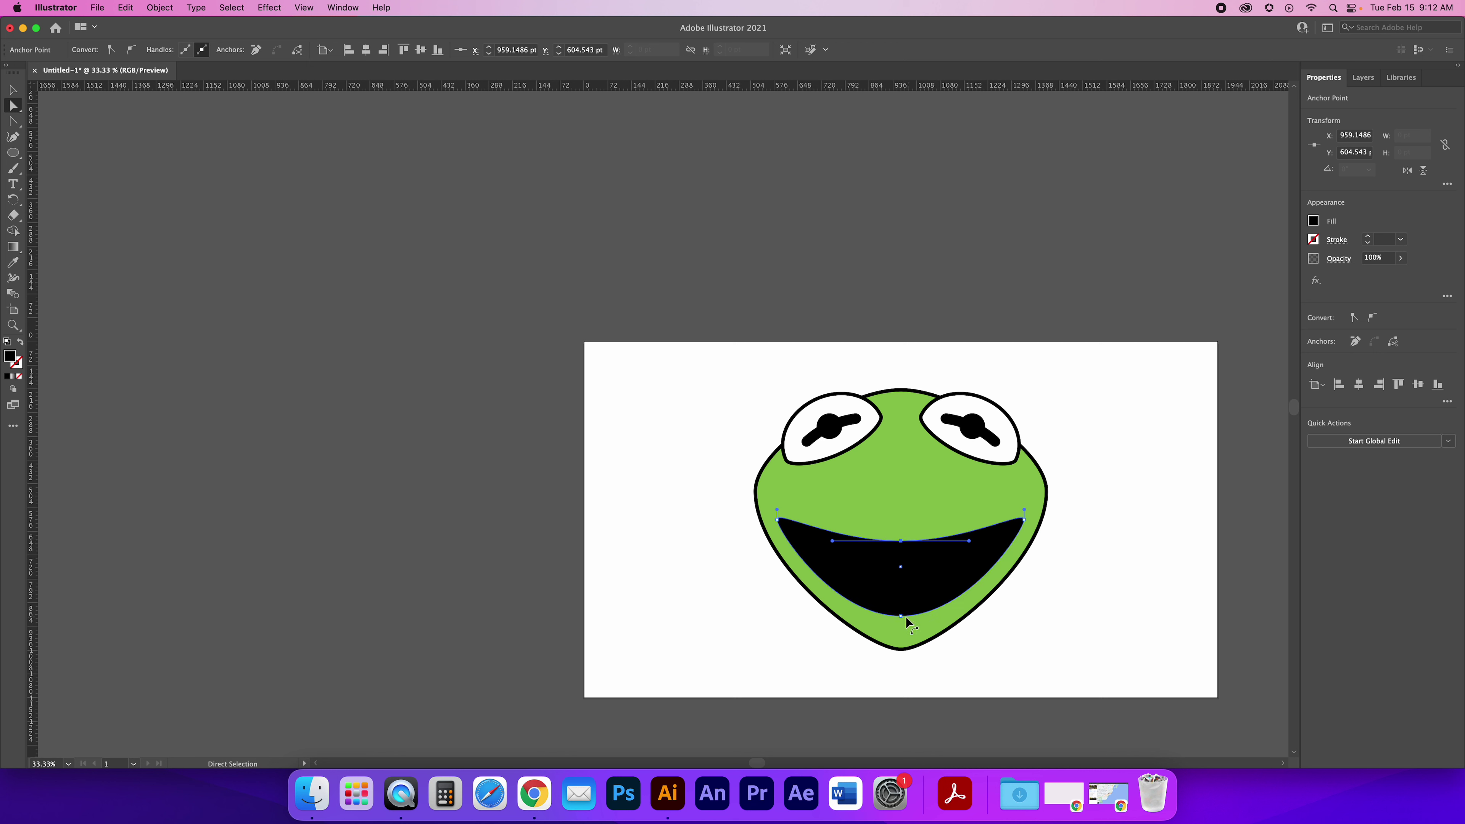
drag(902, 616, 903, 626)
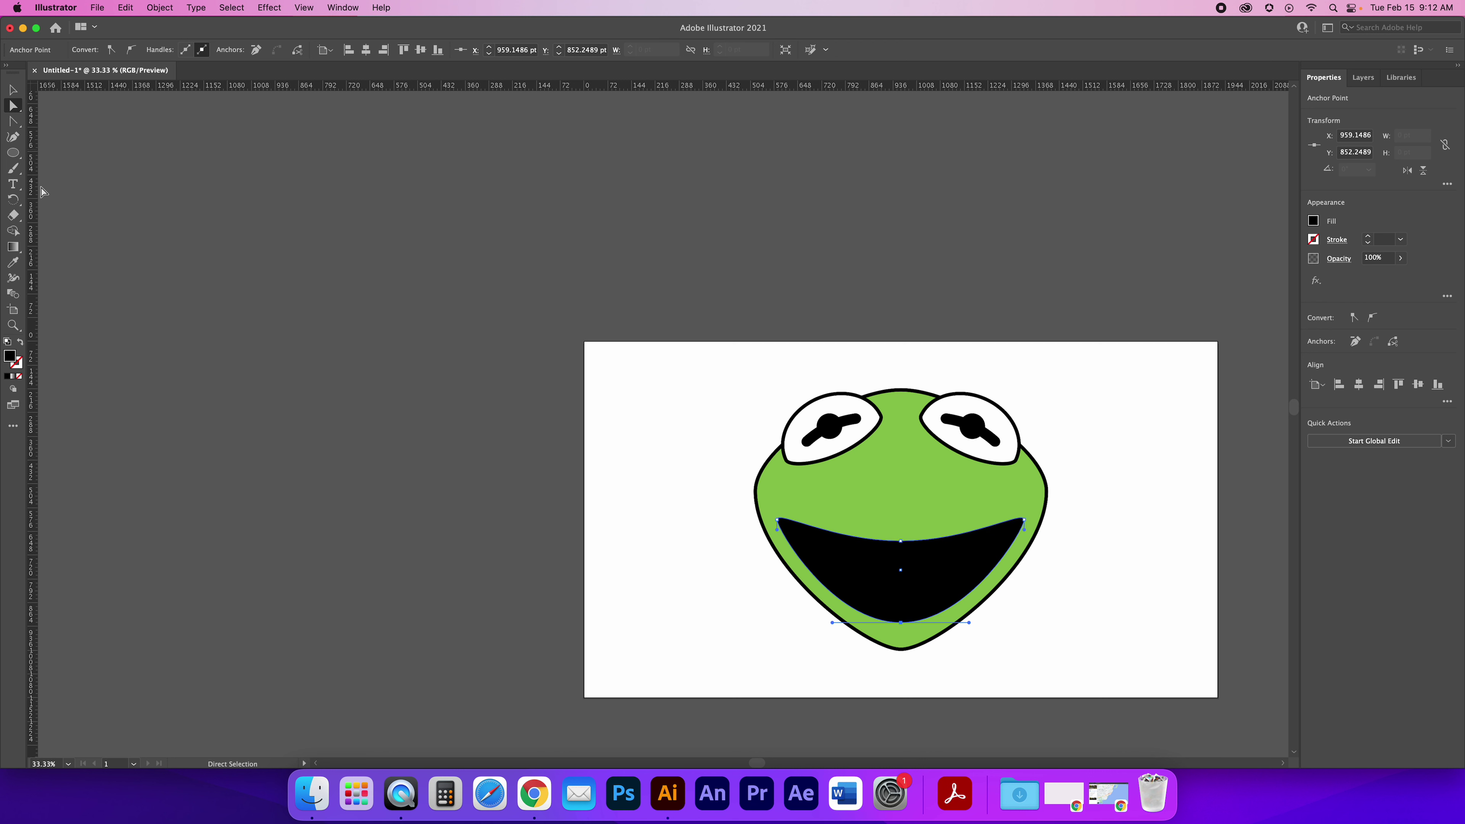
Give the mouth shape a black 10 pt stroke
double_click(11, 356)
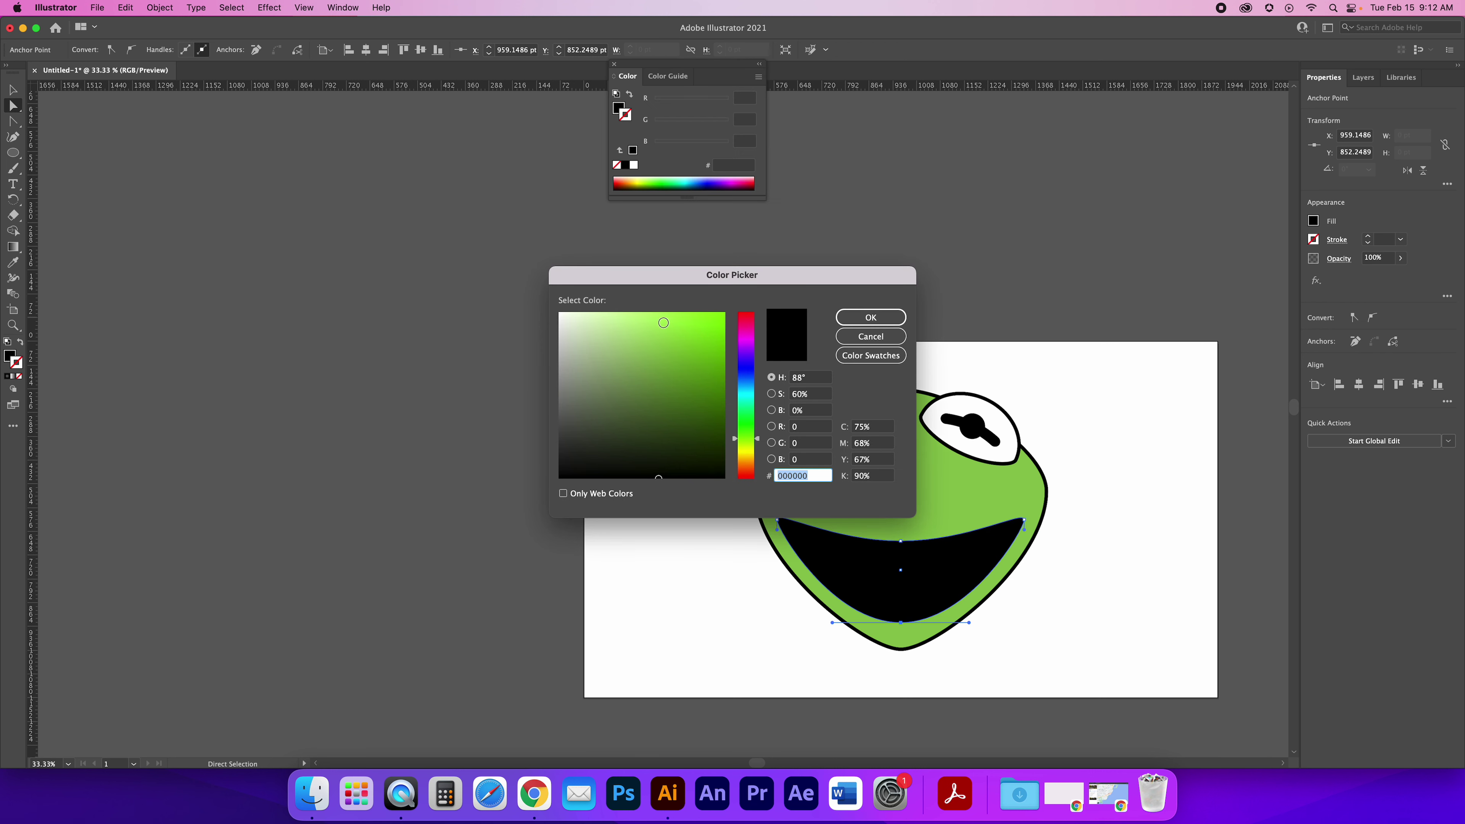
key(Escape)
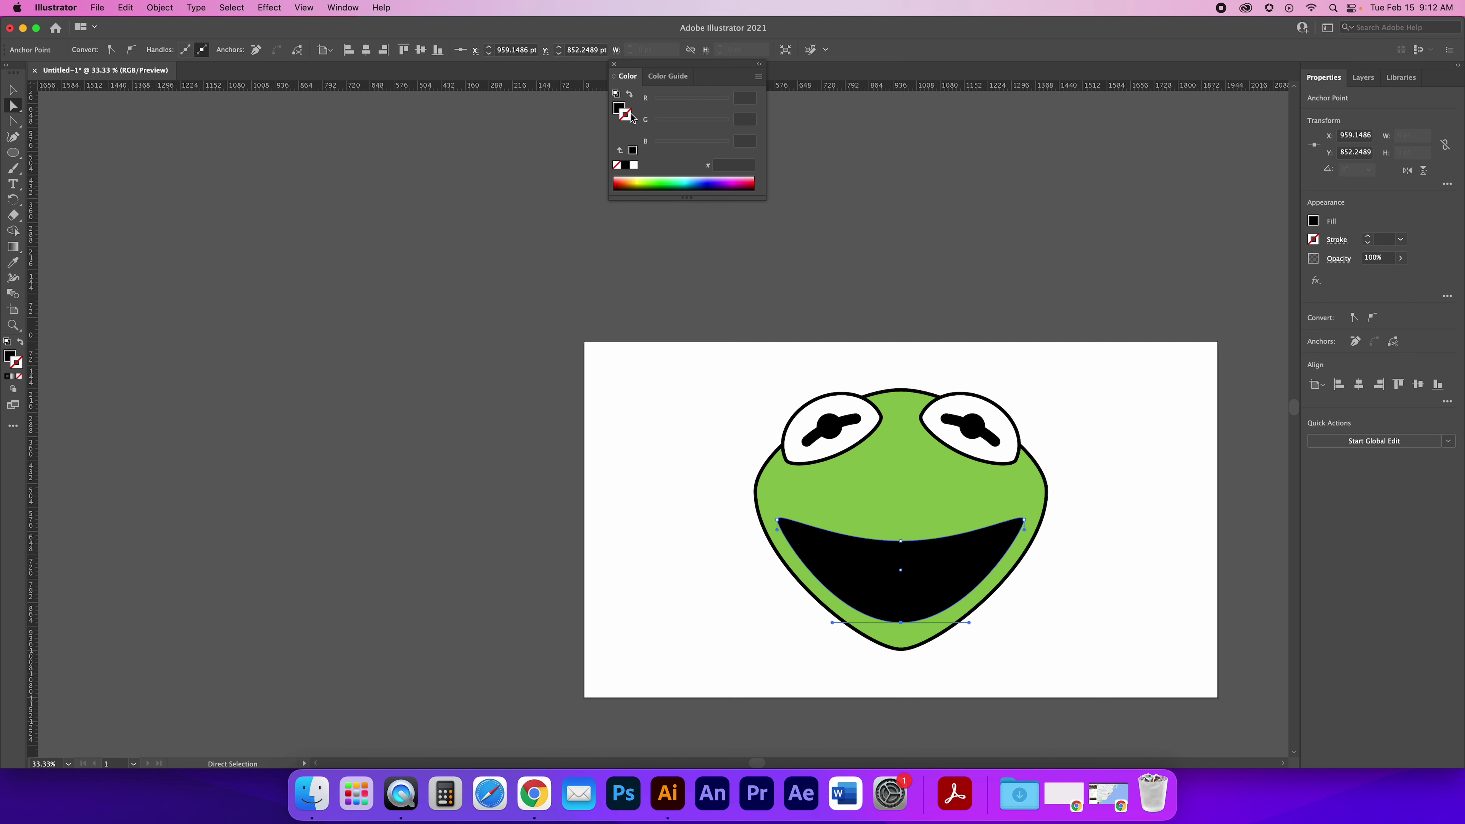
click(632, 151)
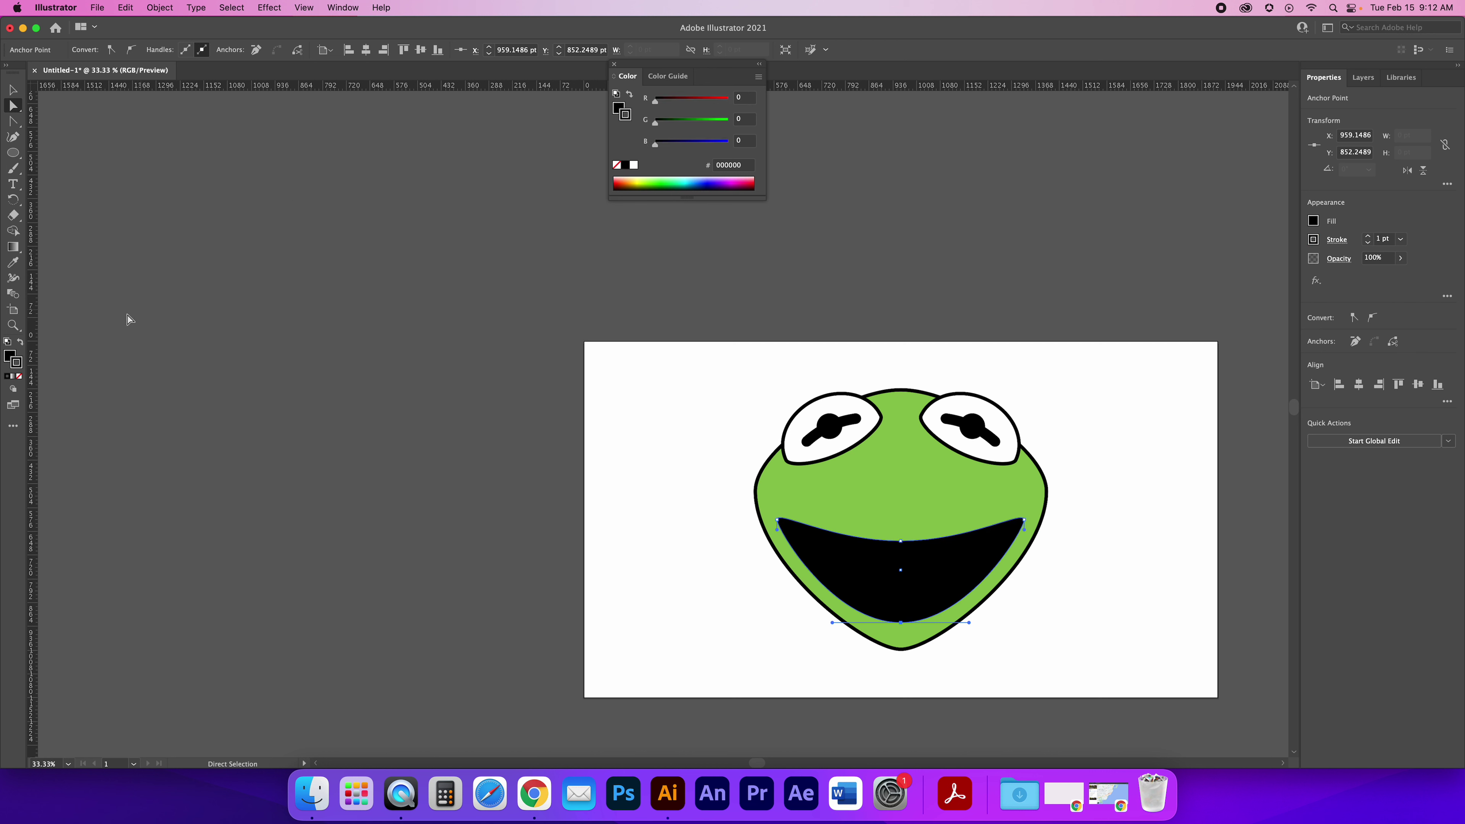
click(13, 89)
click(608, 515)
click(826, 556)
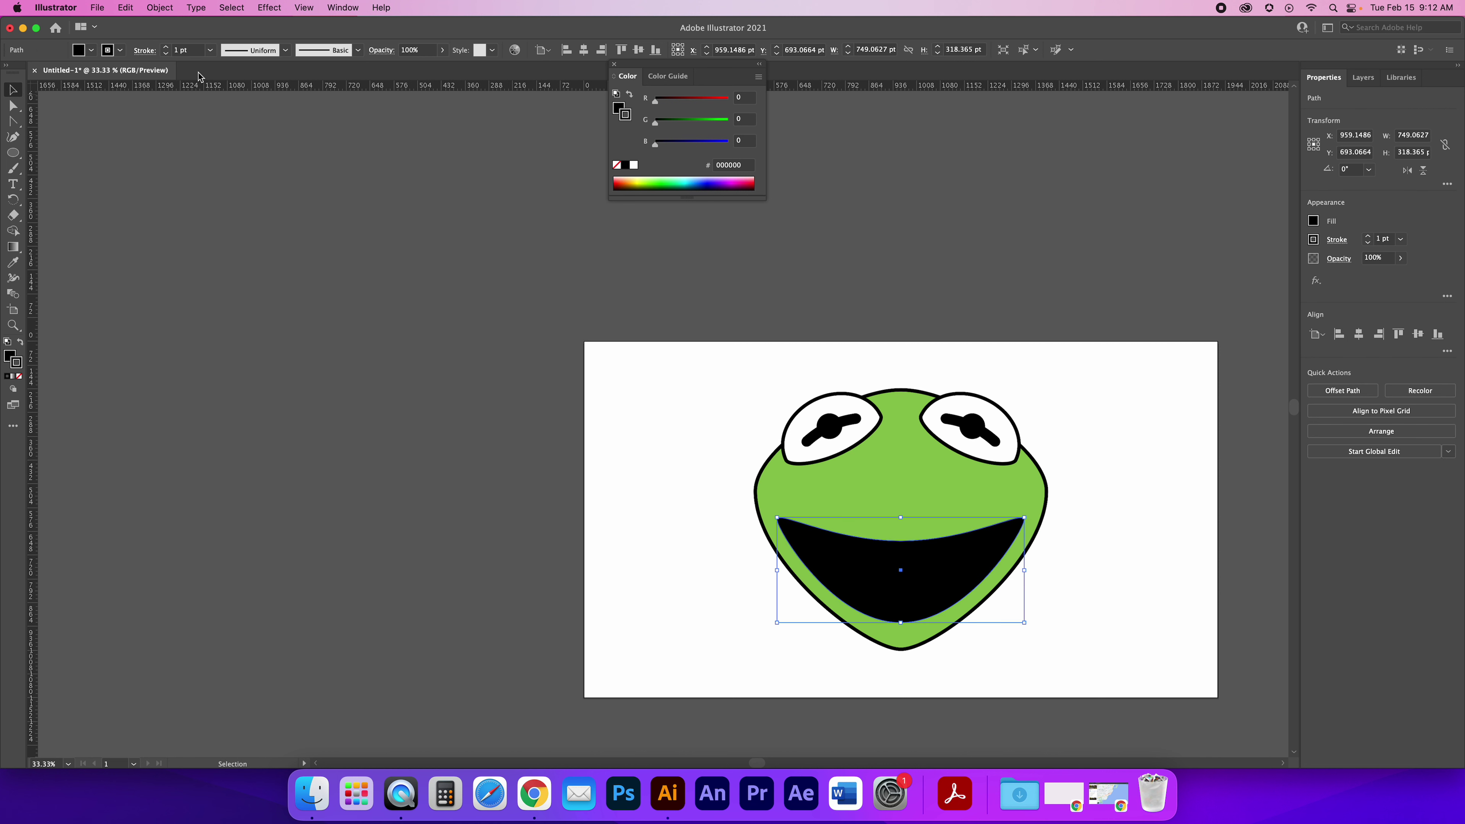
click(210, 51)
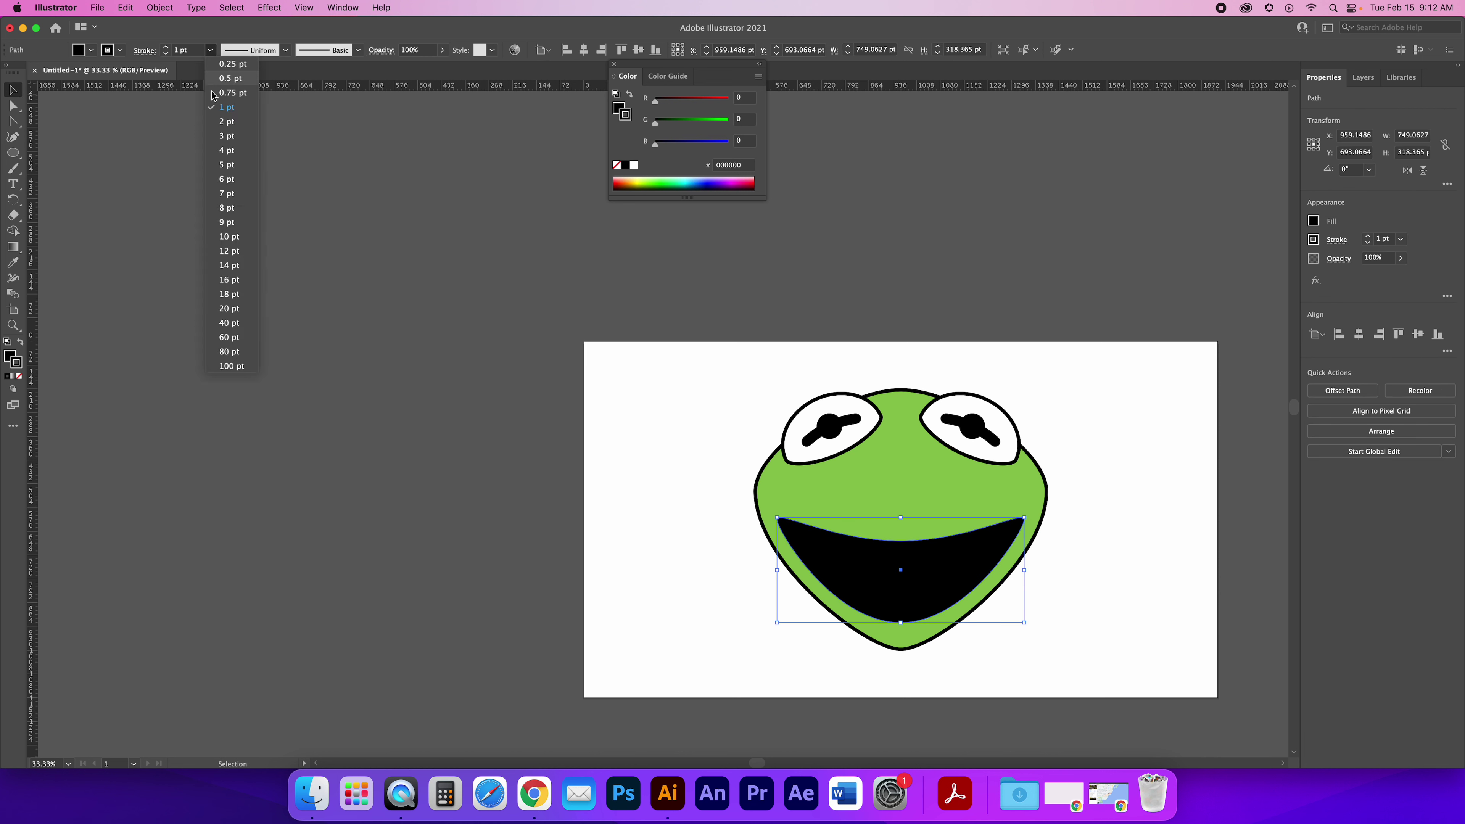
click(234, 236)
click(628, 337)
Fill the mouth with the dark maroon colour 601527 and deselect it
click(870, 546)
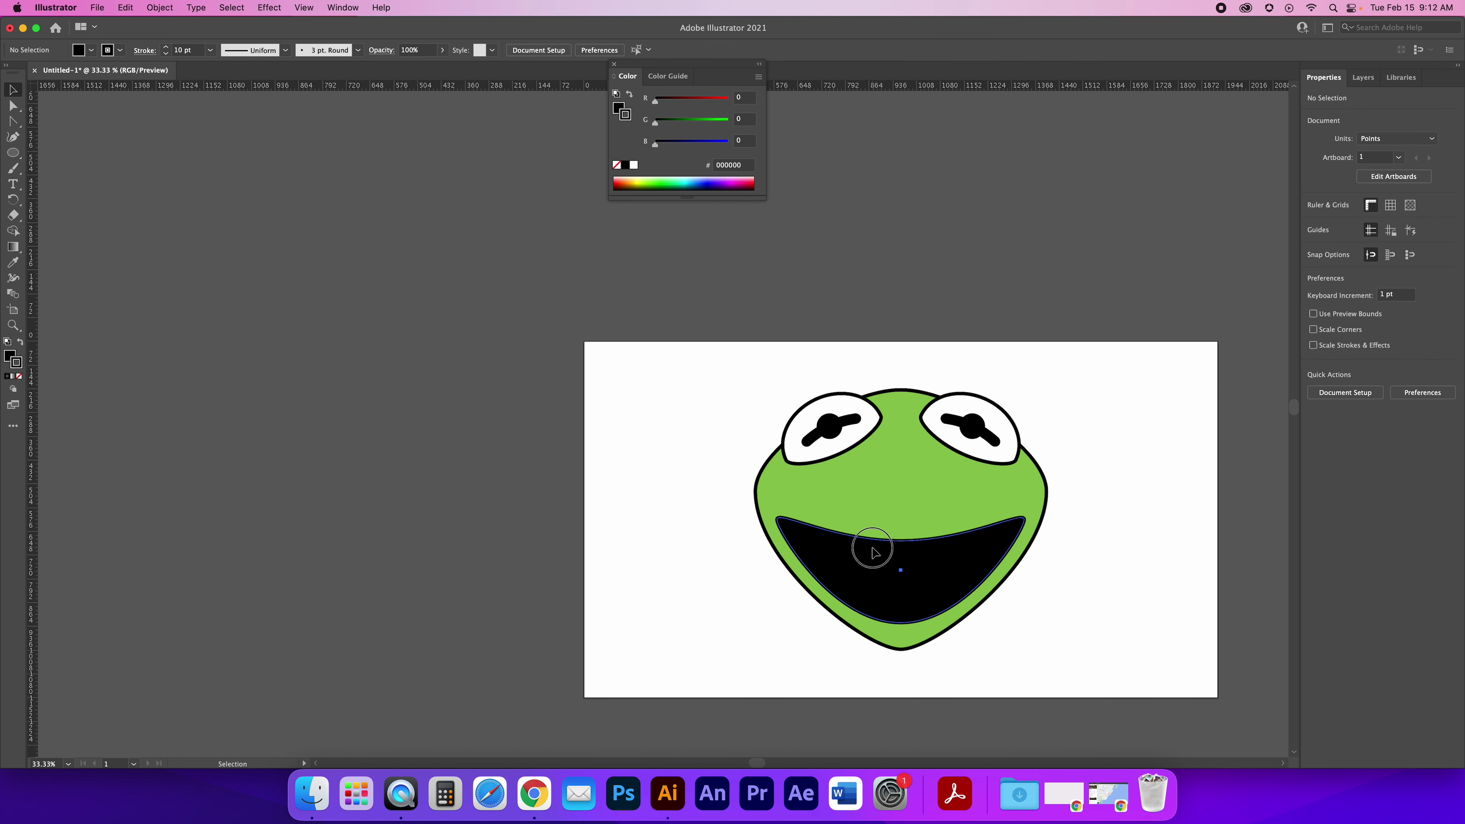
double_click(12, 359)
click(747, 328)
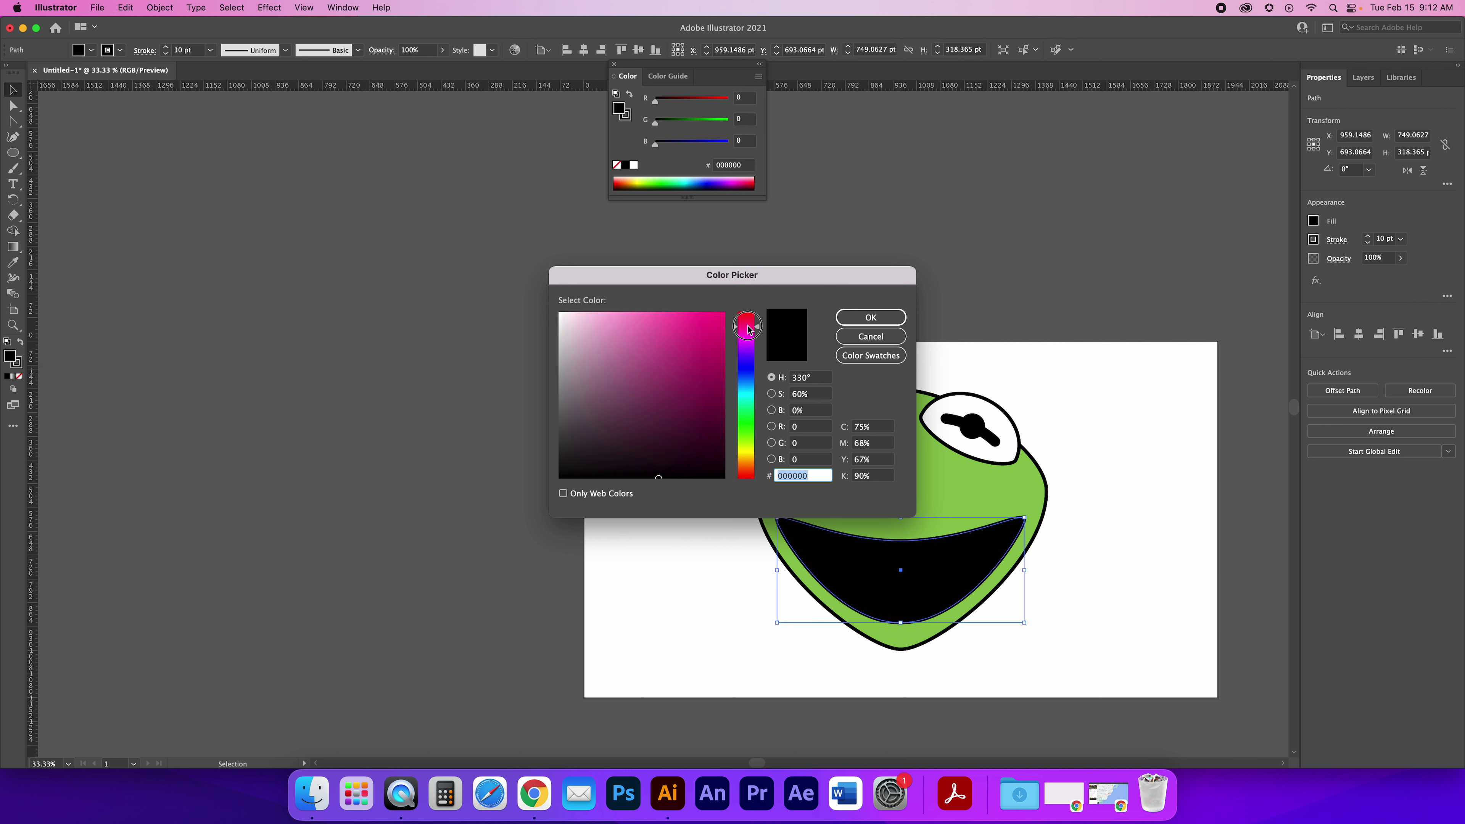
click(685, 428)
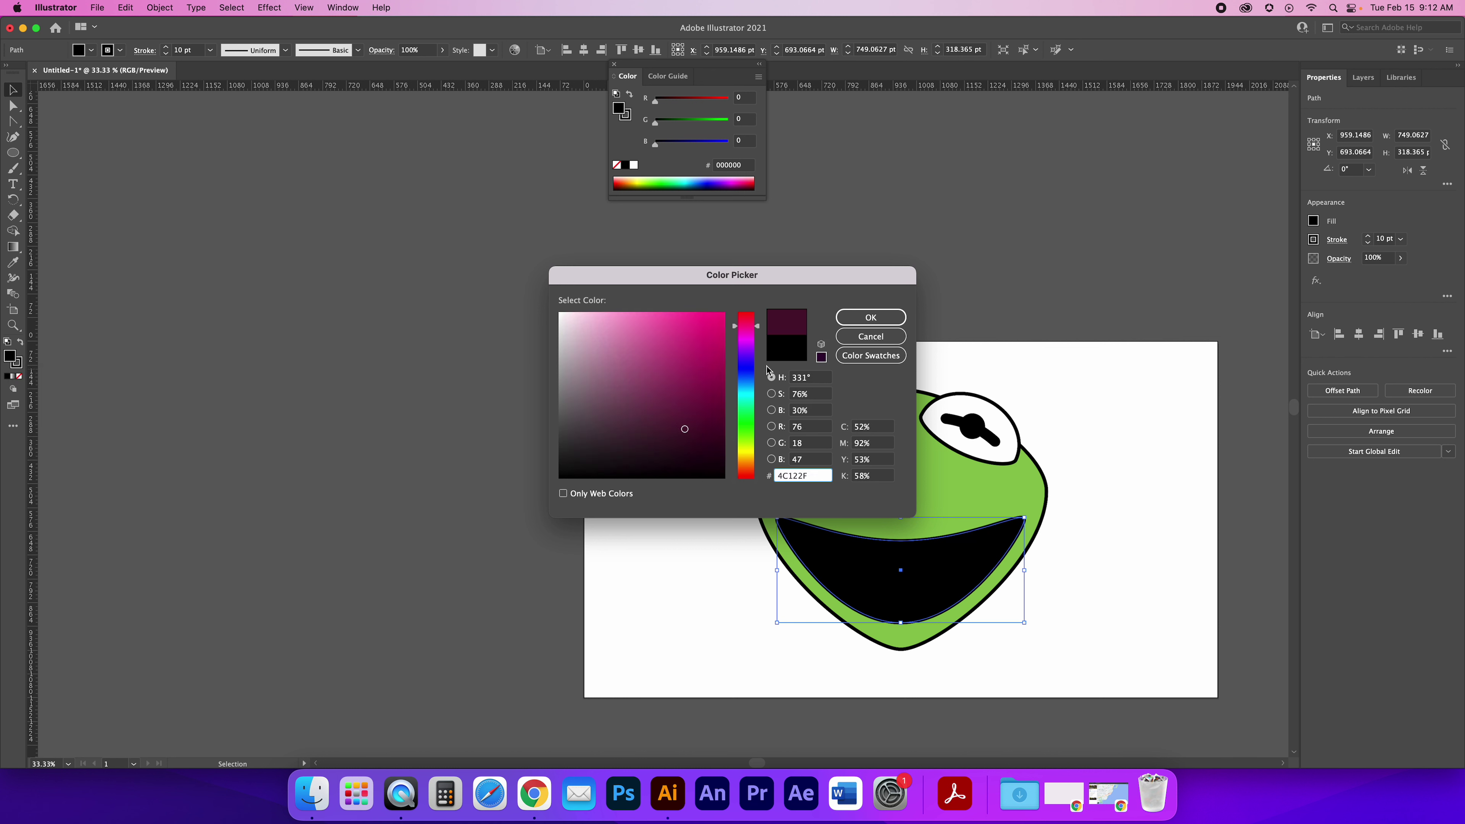
click(680, 396)
click(760, 321)
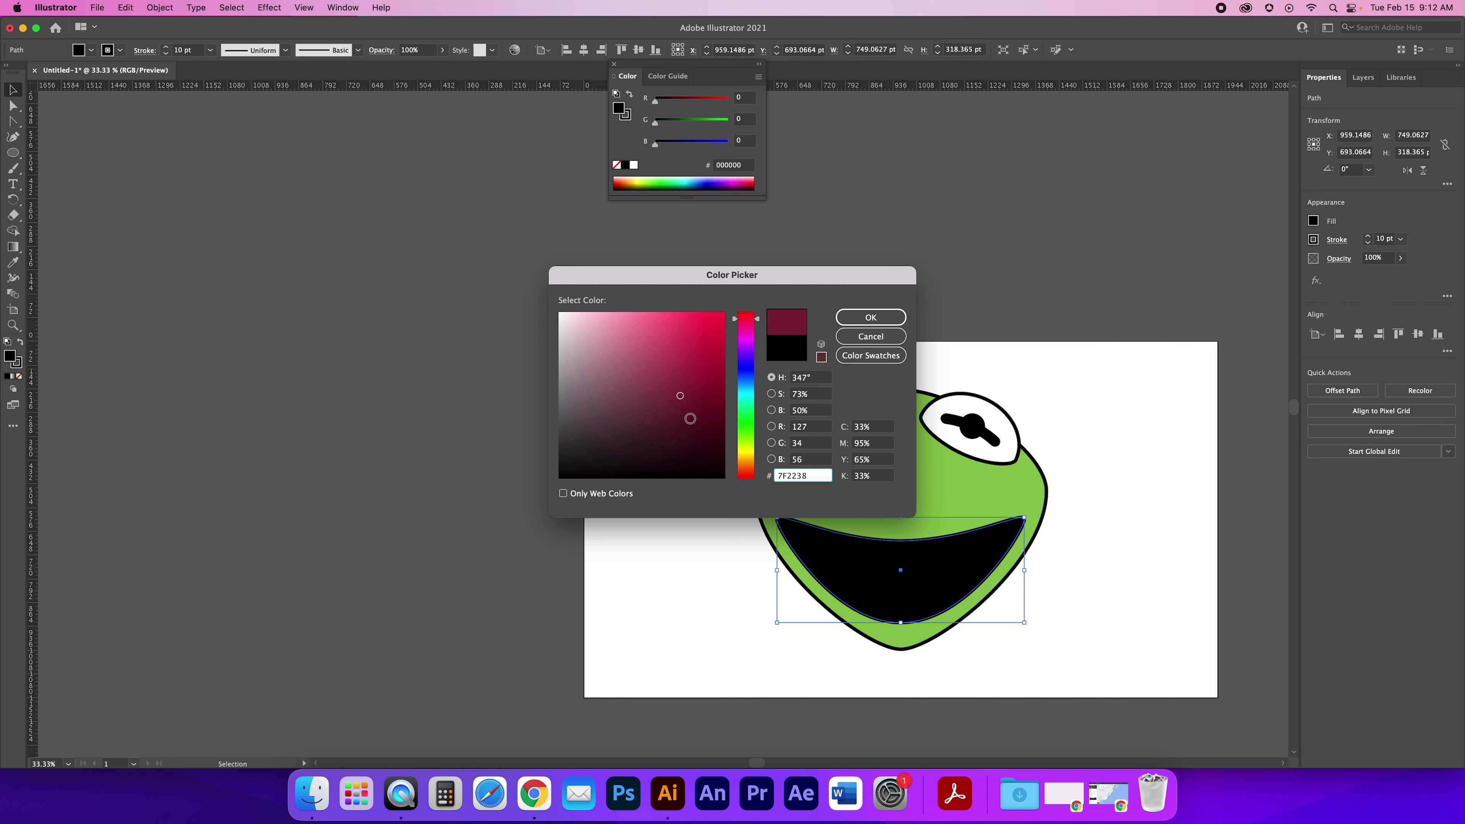
click(688, 416)
click(853, 317)
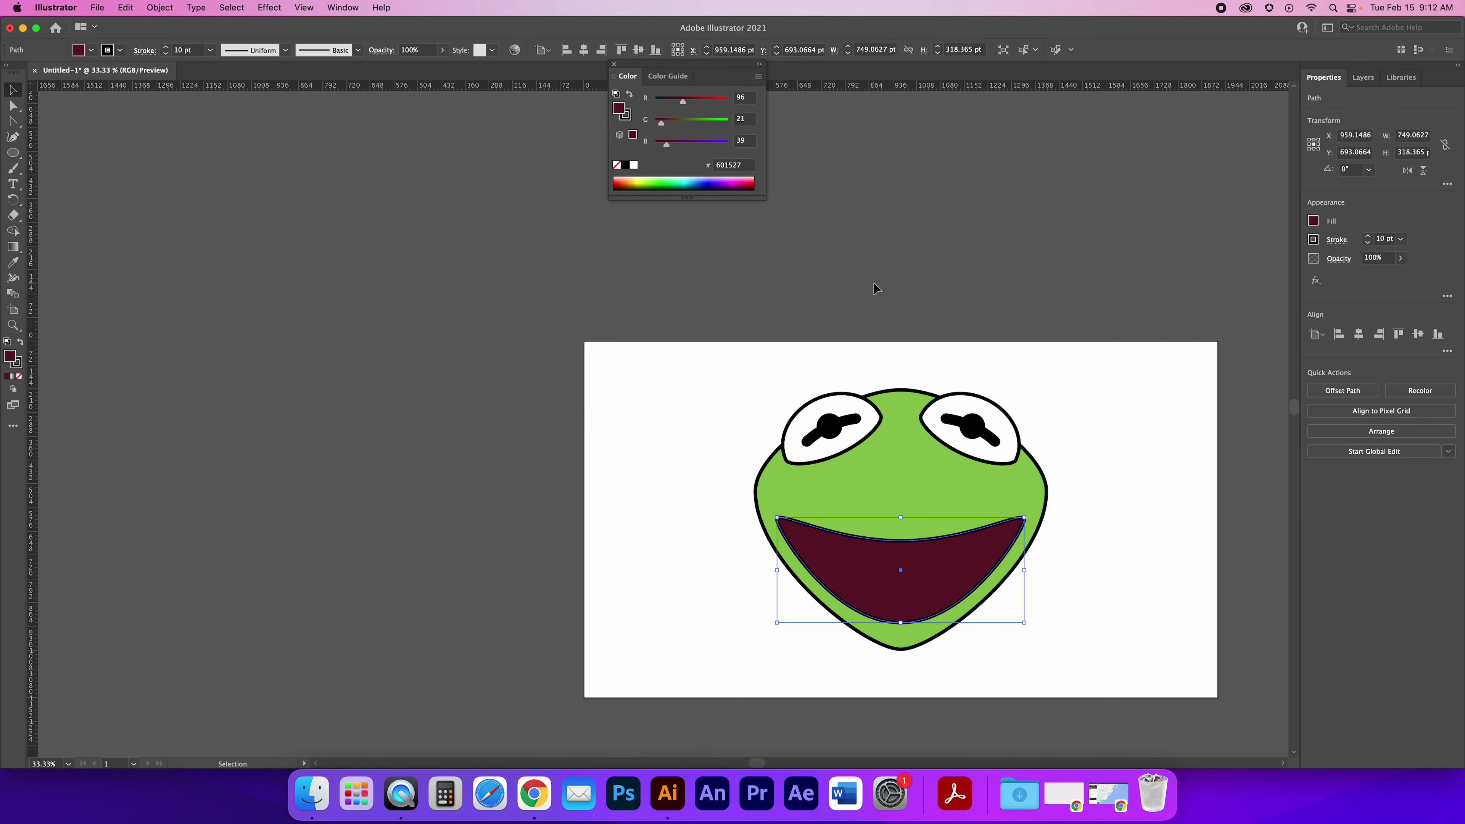
click(746, 375)
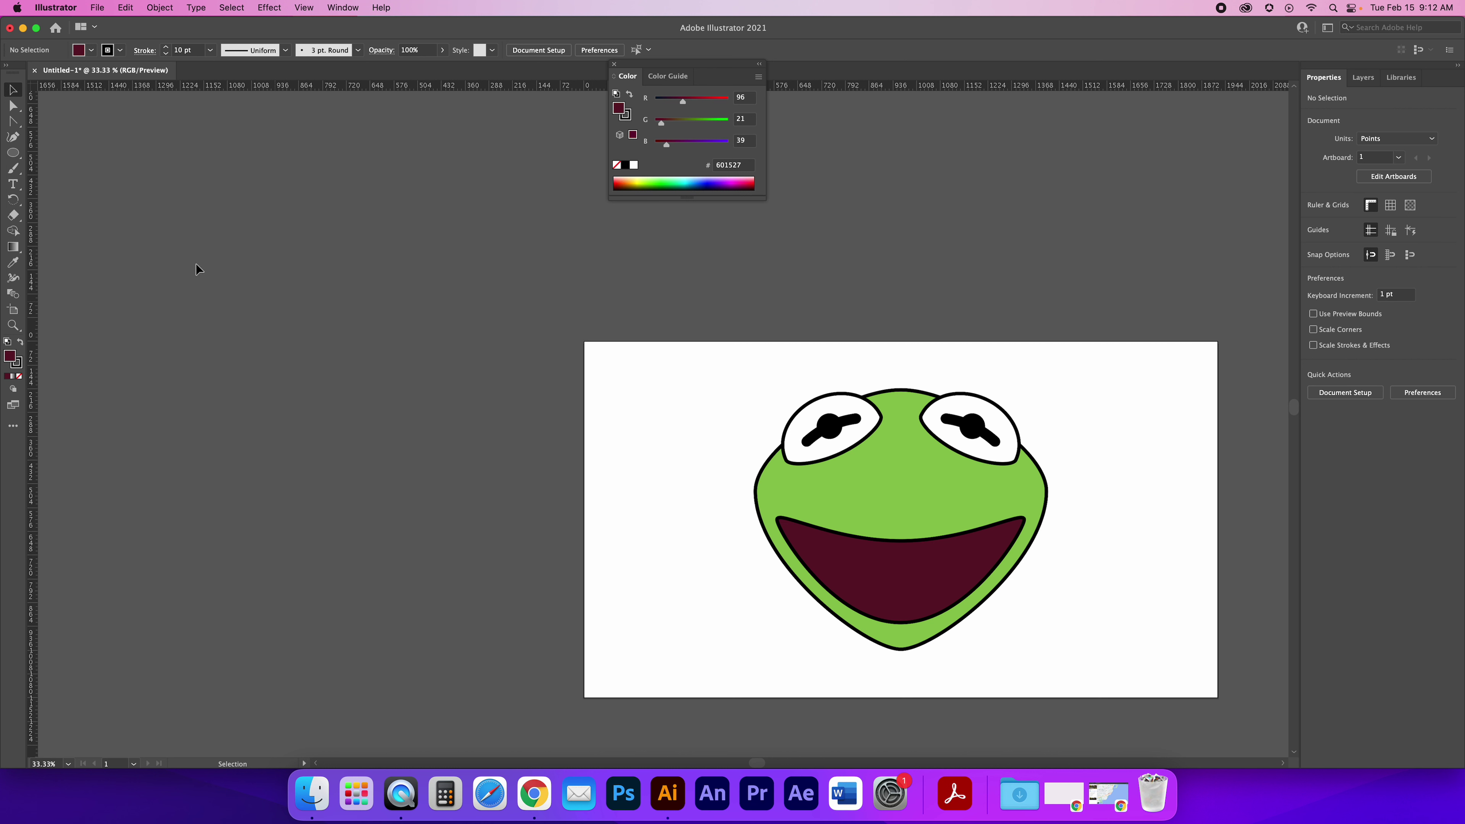
drag(13, 153, 74, 185)
click(284, 287)
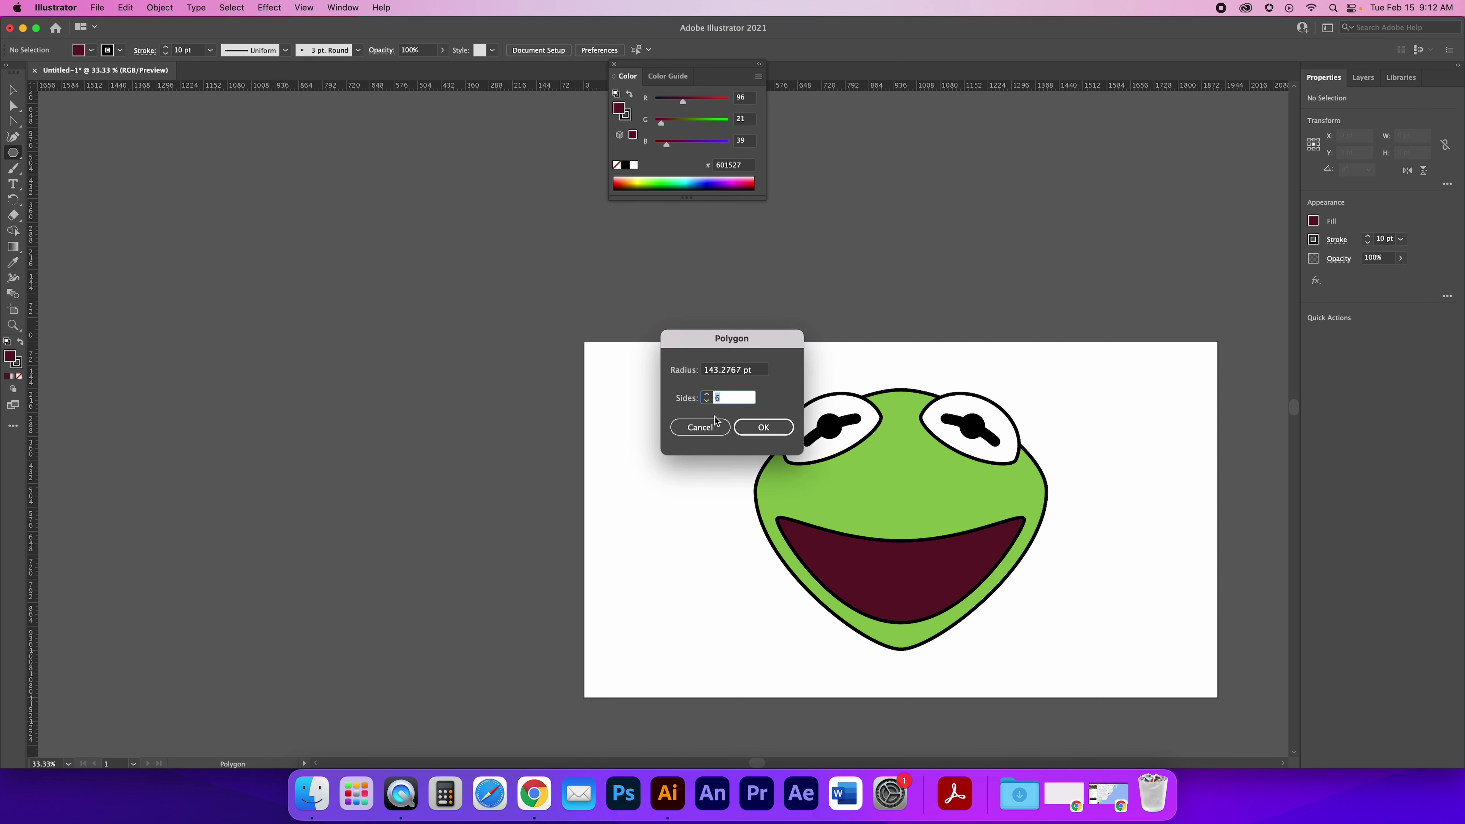
click(700, 427)
drag(634, 412, 670, 440)
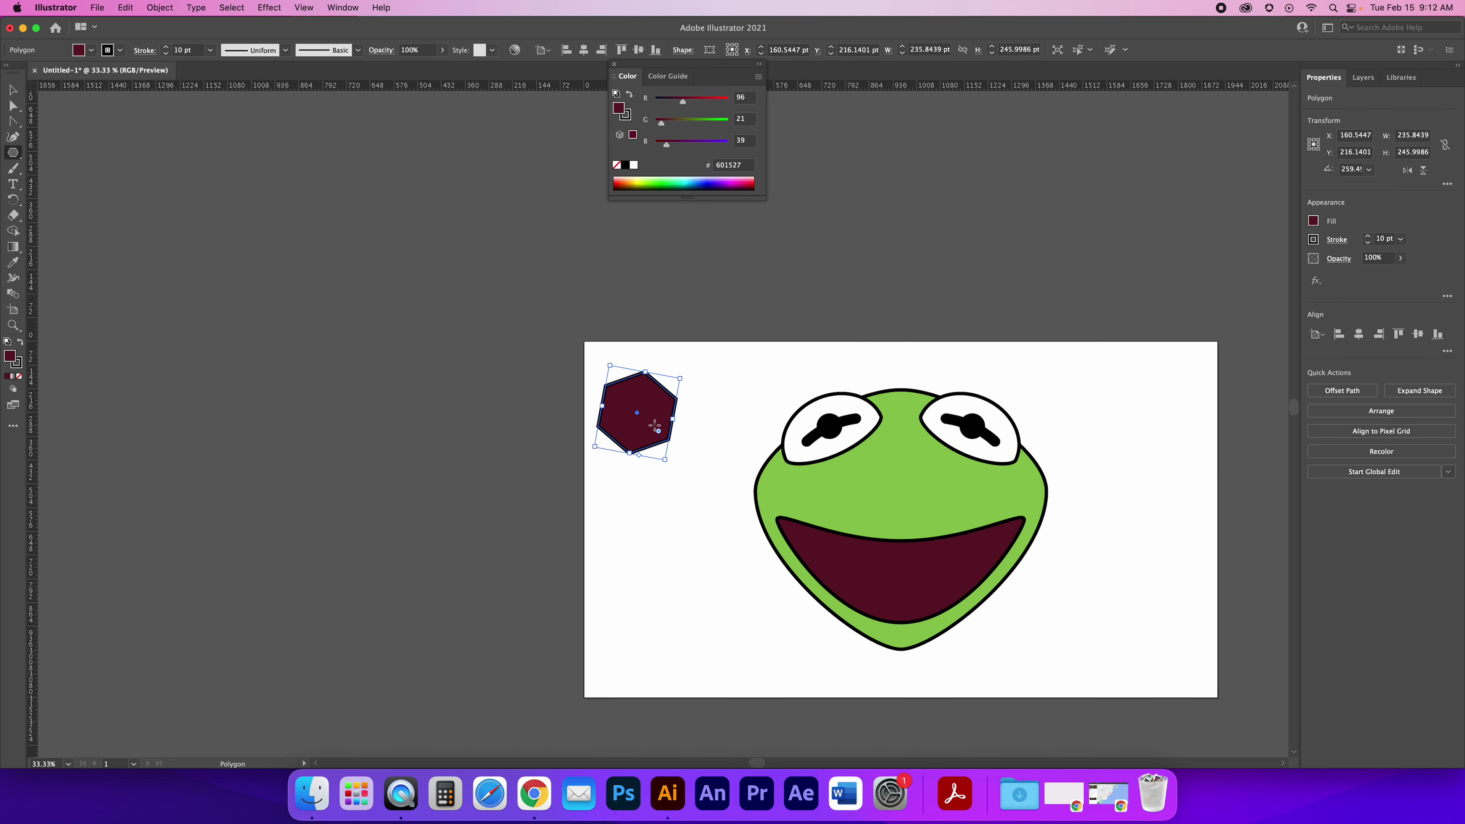
key(BackSpace)
drag(643, 392, 686, 419)
key(BackSpace)
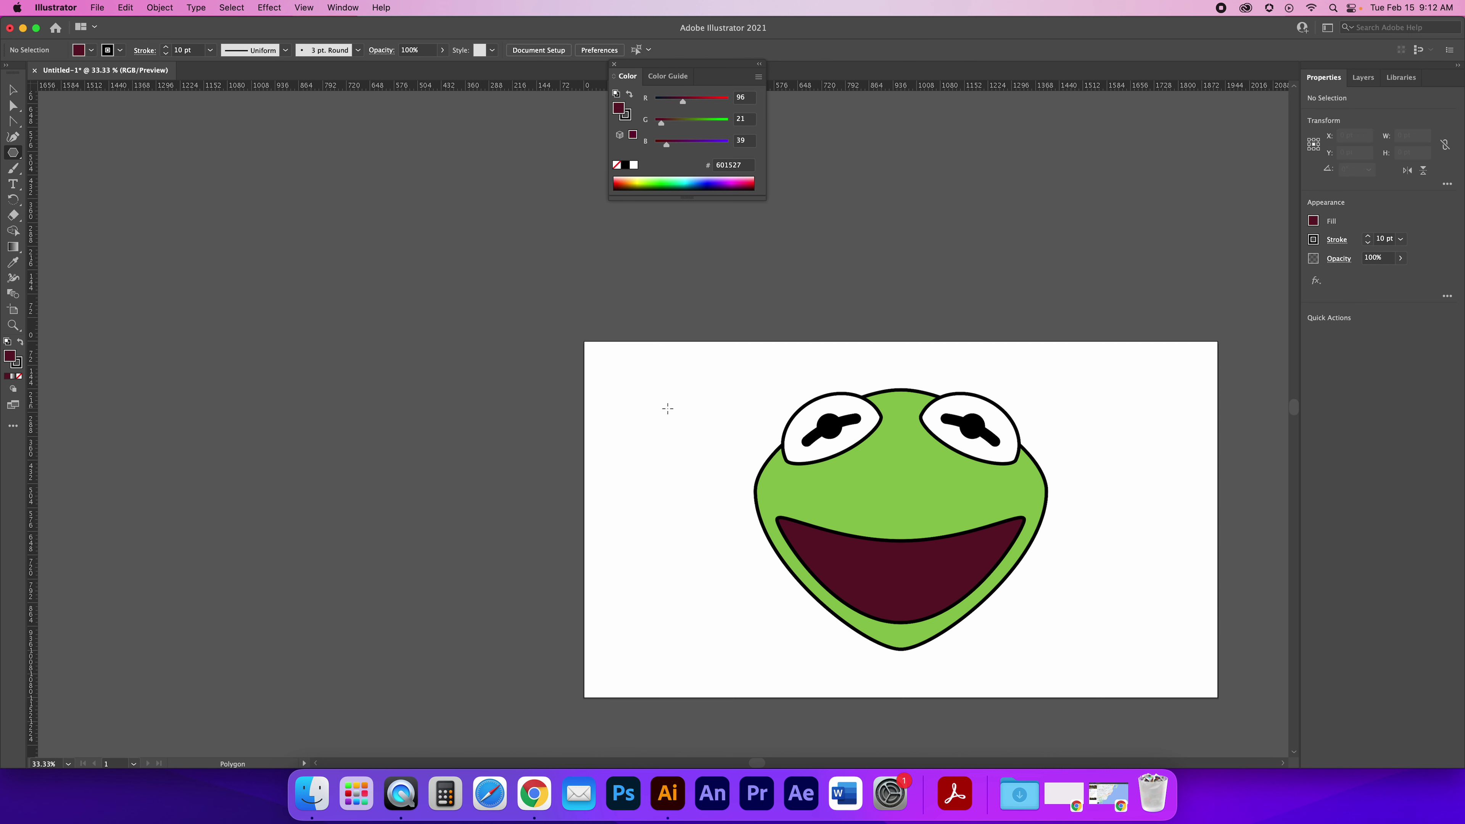
click(709, 411)
click(700, 427)
drag(632, 408, 675, 443)
key(BackSpace)
Create a three-sided polygon about 278 by 241 pt beside the head and fill it with the pink swatch ED1E79
click(657, 403)
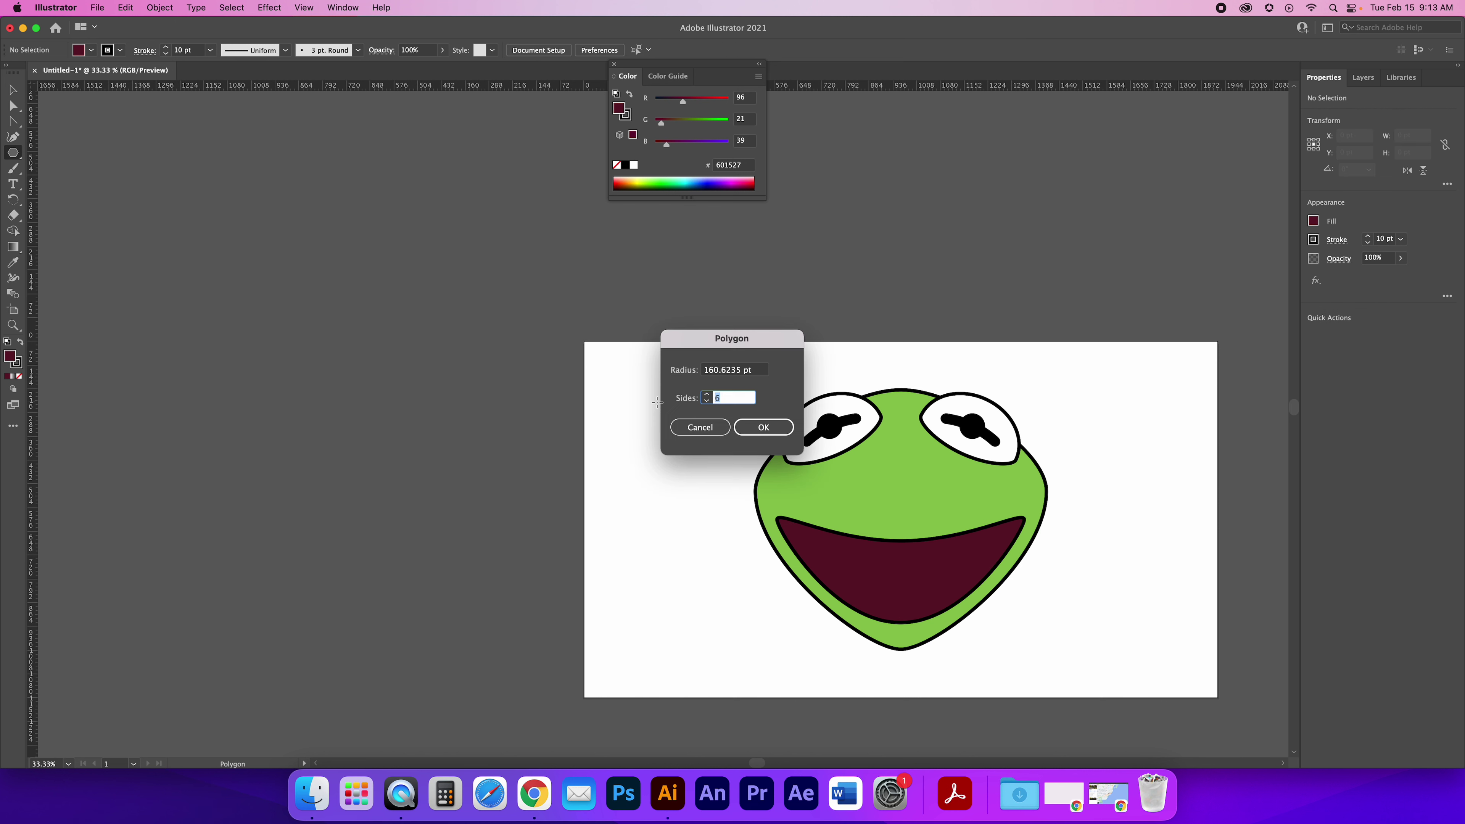
click(763, 427)
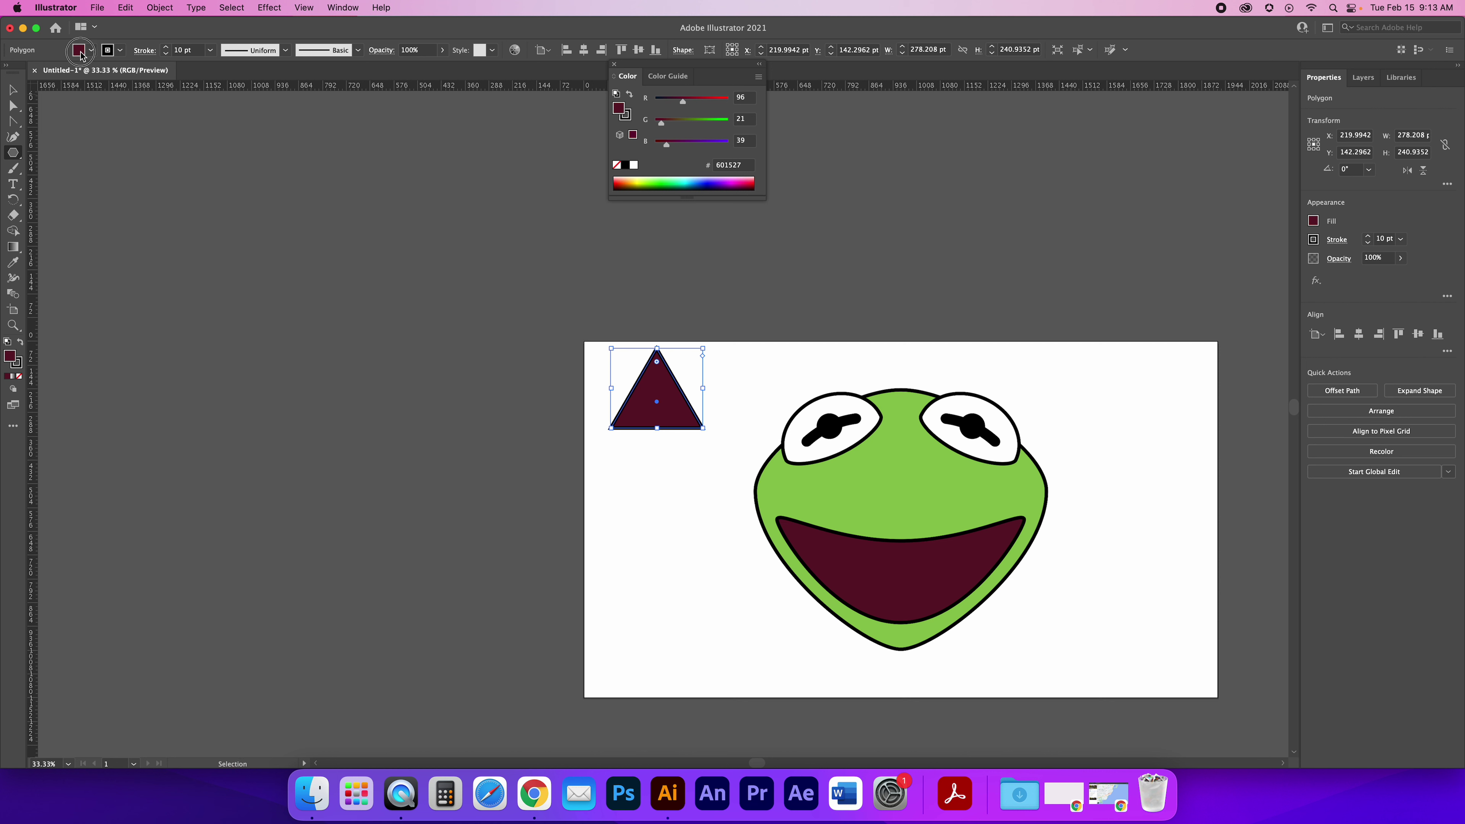
click(91, 52)
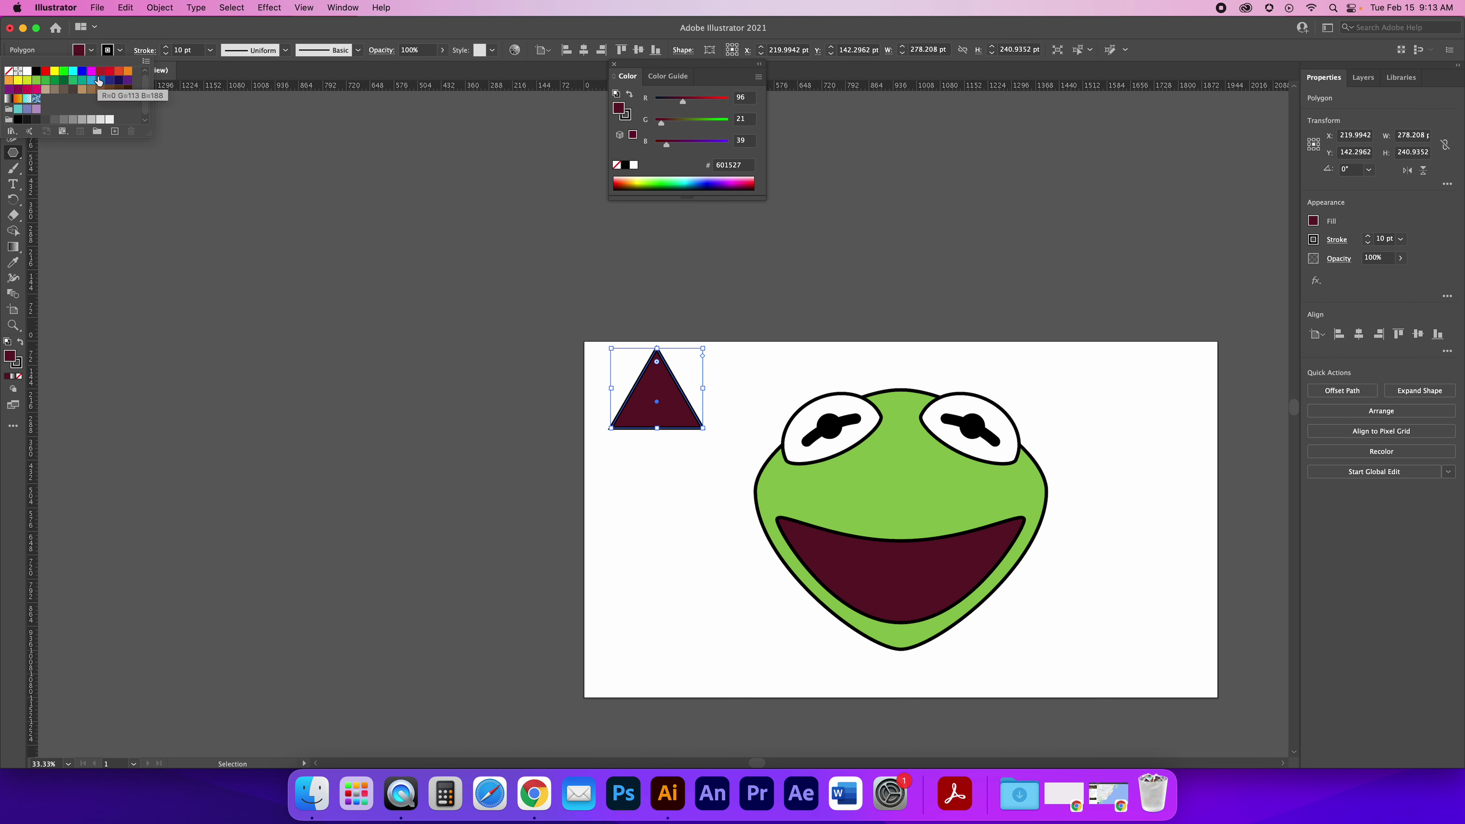
click(34, 92)
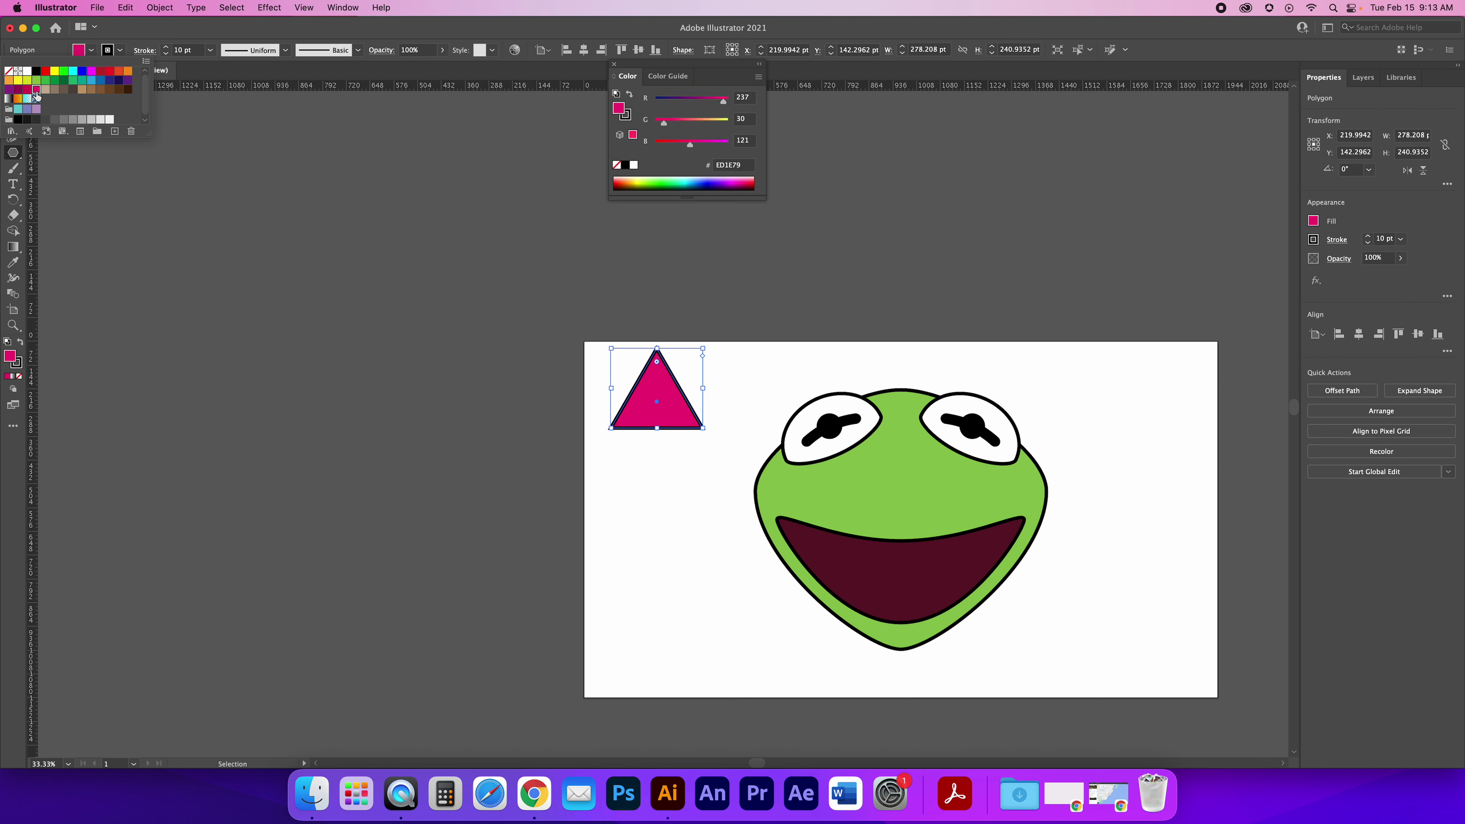
click(13, 160)
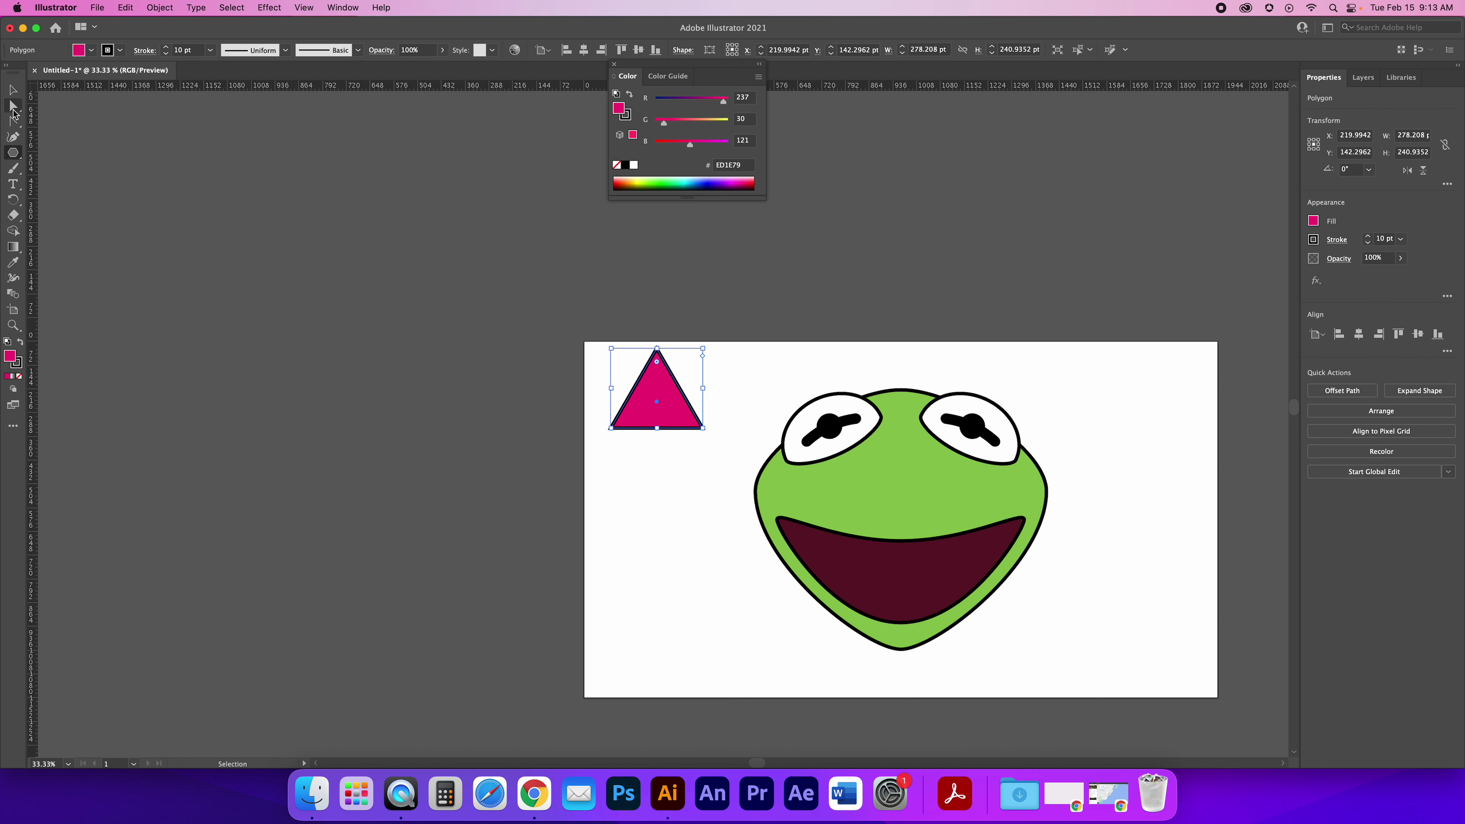
Rotate the pink triangle 180° and round its lower point into a smooth curve with the Anchor Point tool
drag(708, 347, 607, 473)
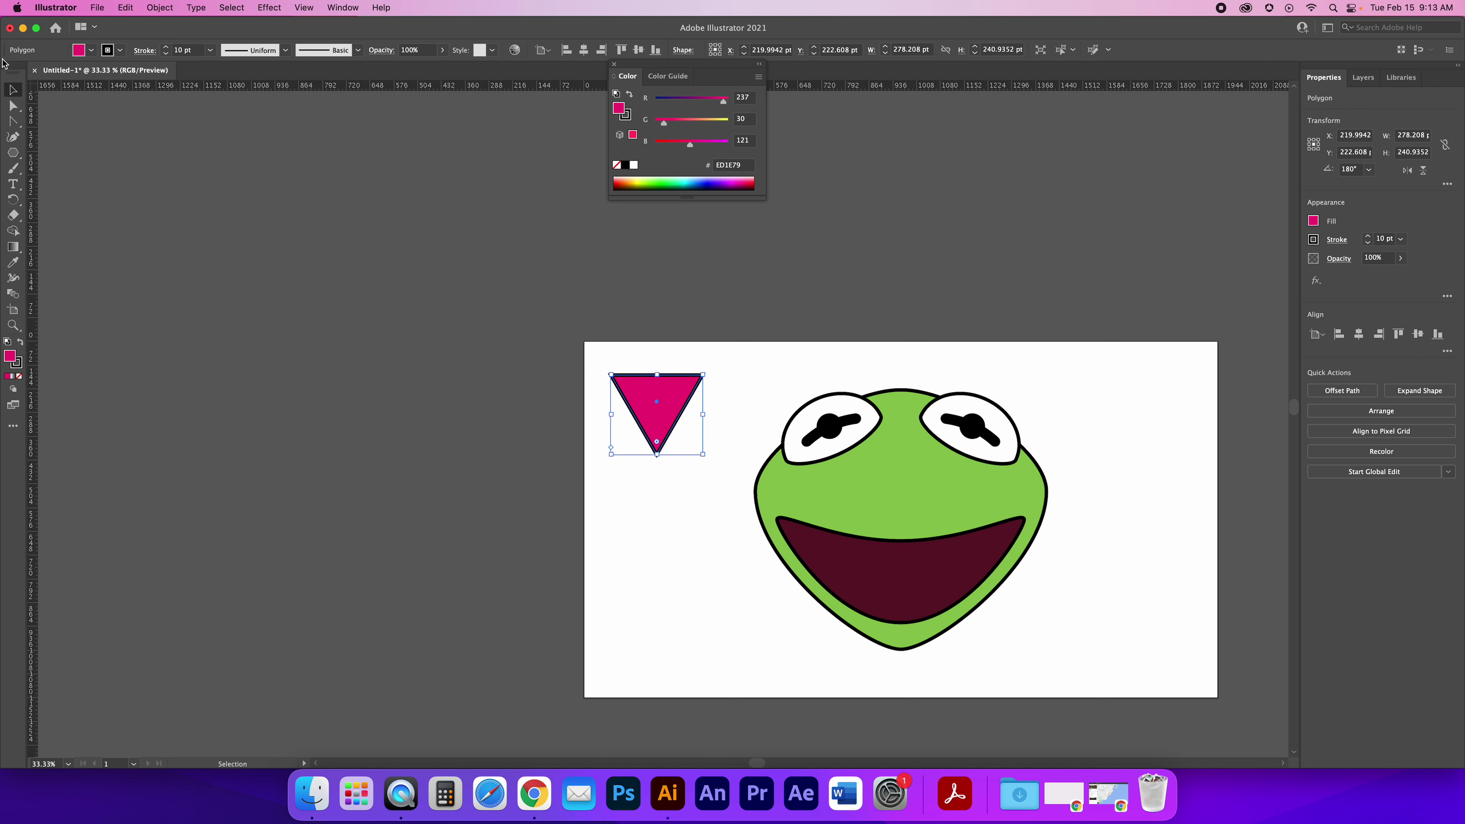
click(13, 121)
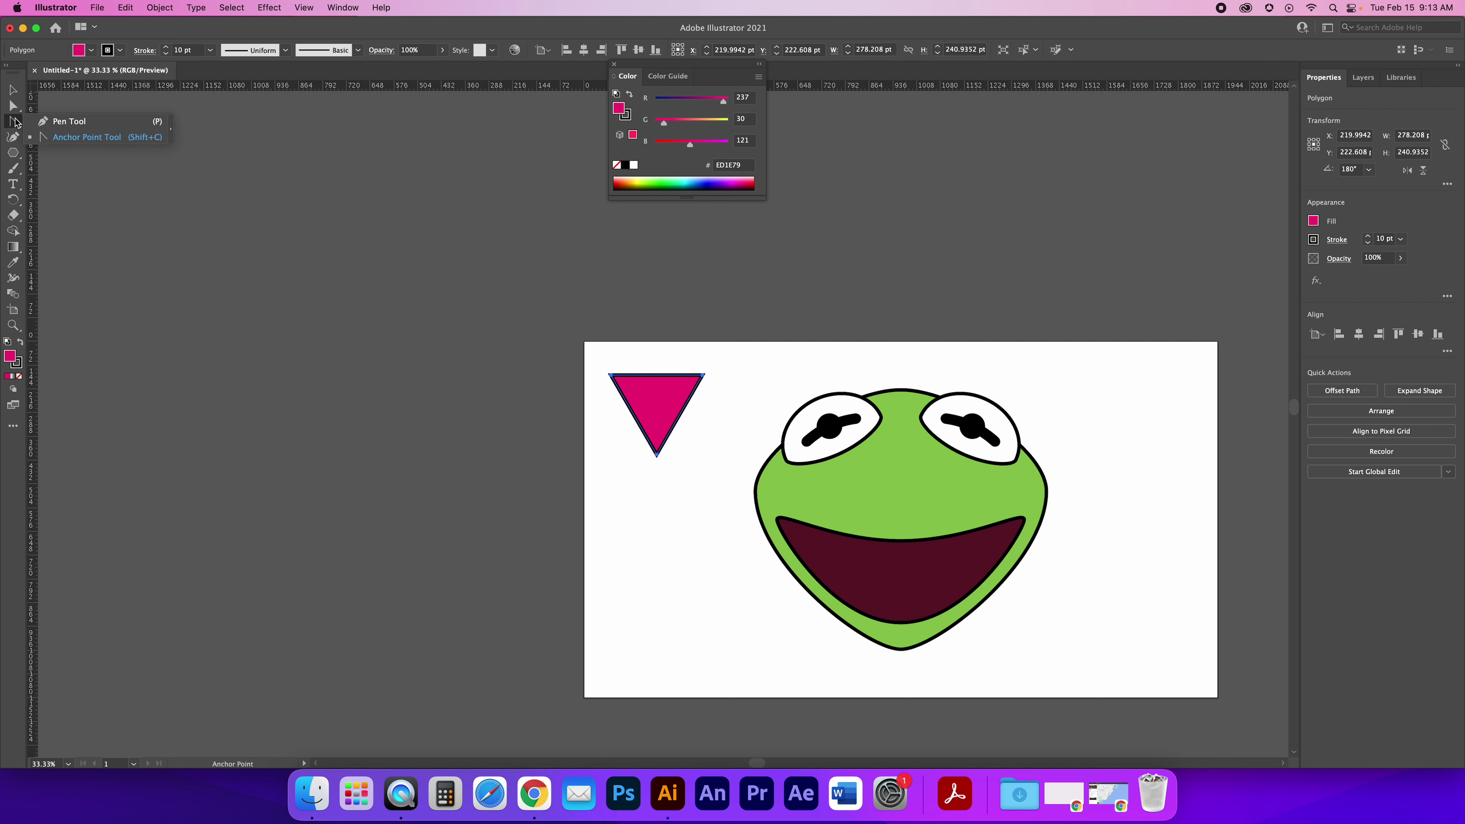
drag(658, 456, 676, 455)
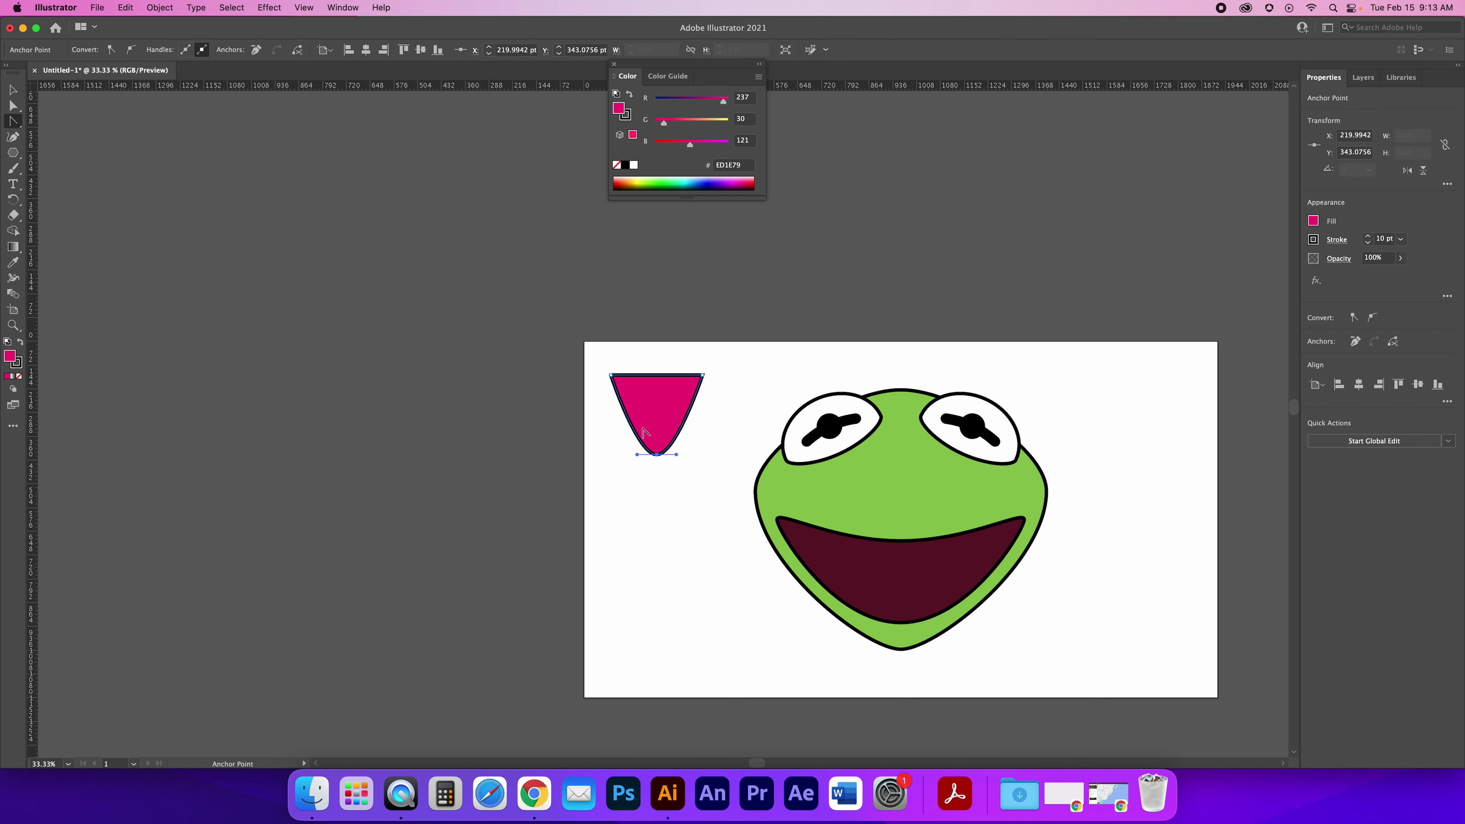
Duplicate the rounded pink shape and place the copy below the original, at about X 228 pt, Y 570 pt
click(12, 90)
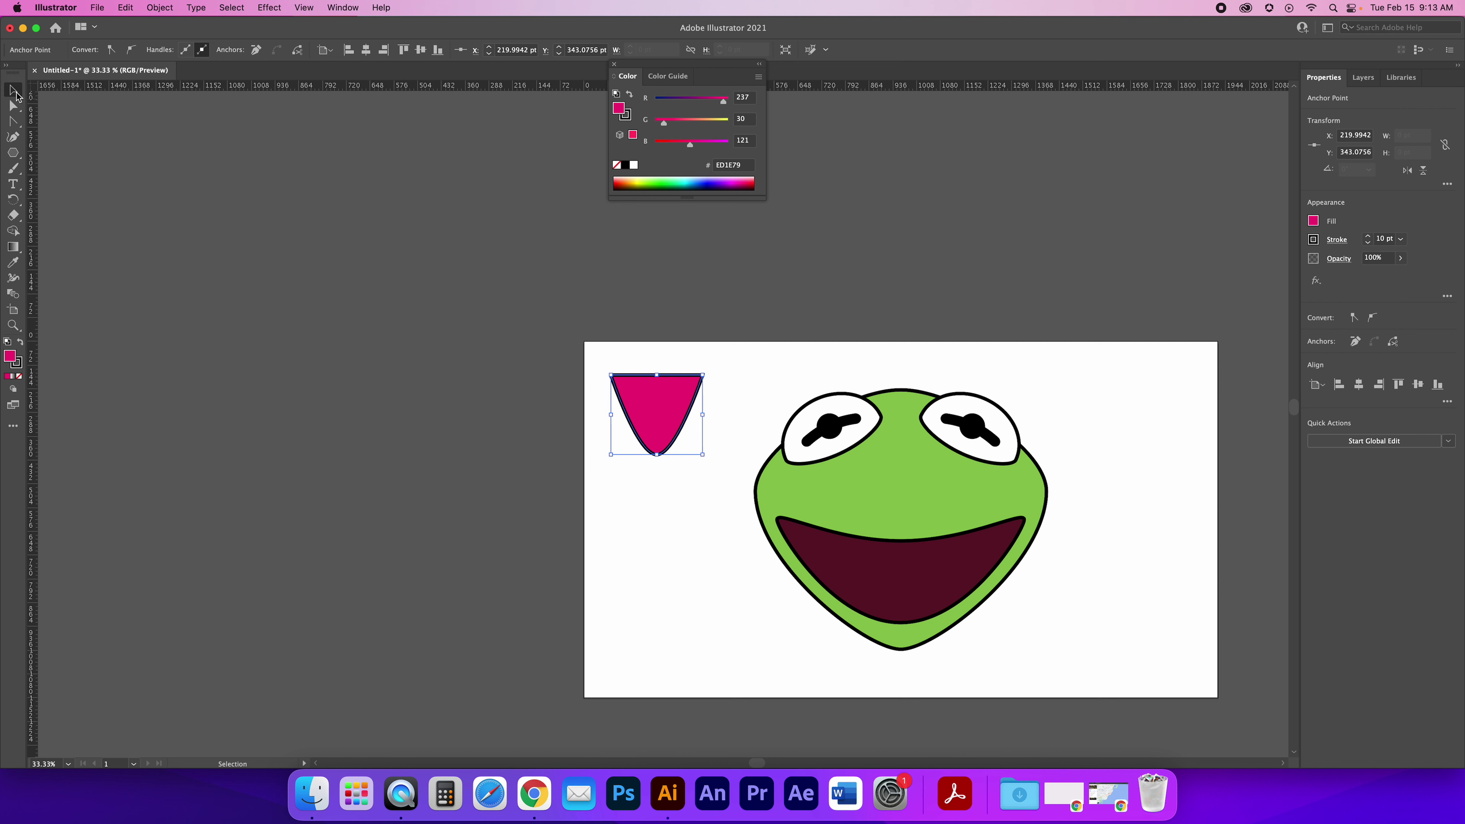
drag(685, 427, 682, 547)
key(a)
key(super+z)
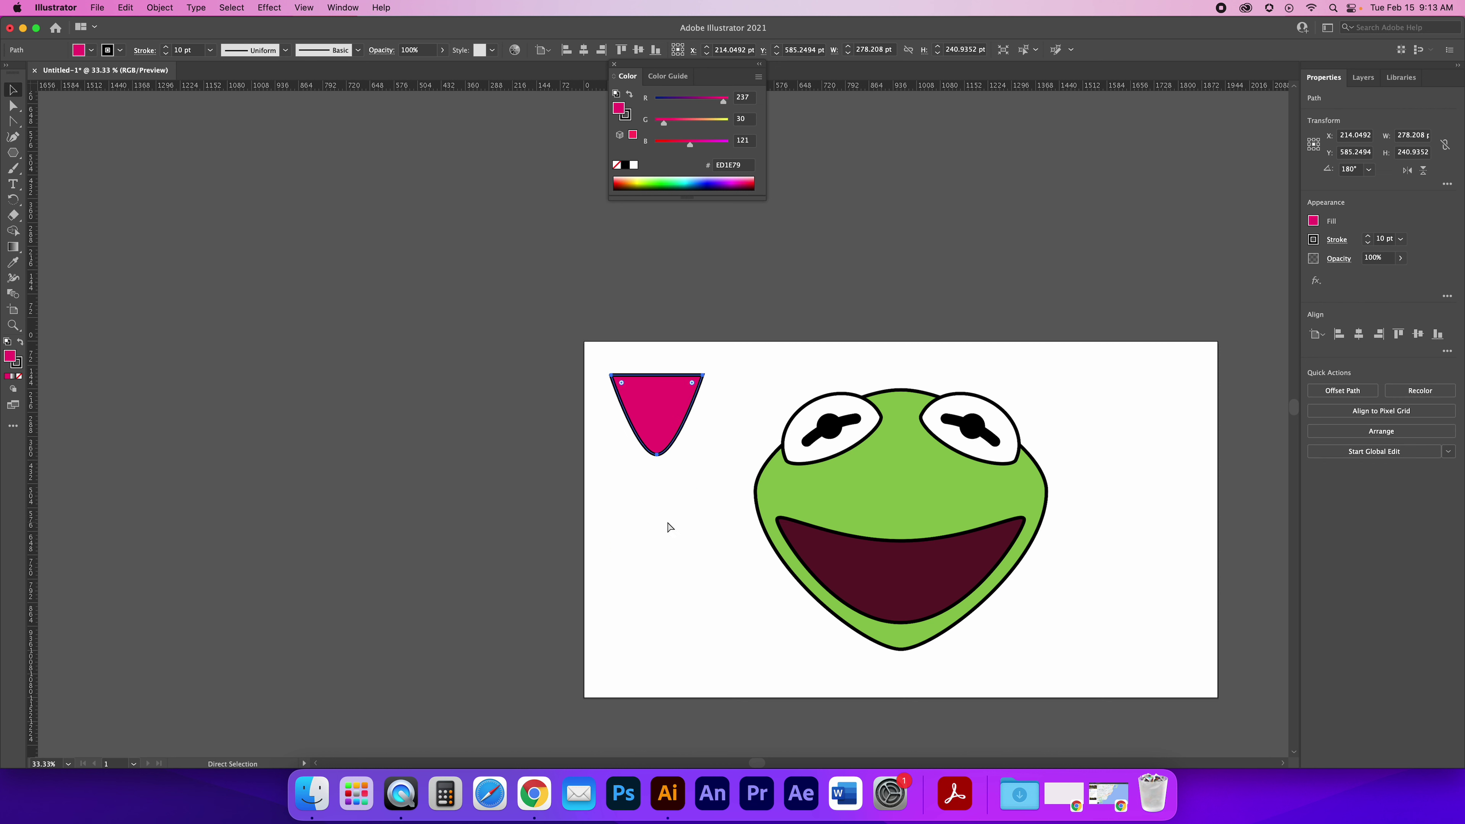
drag(665, 432, 666, 545)
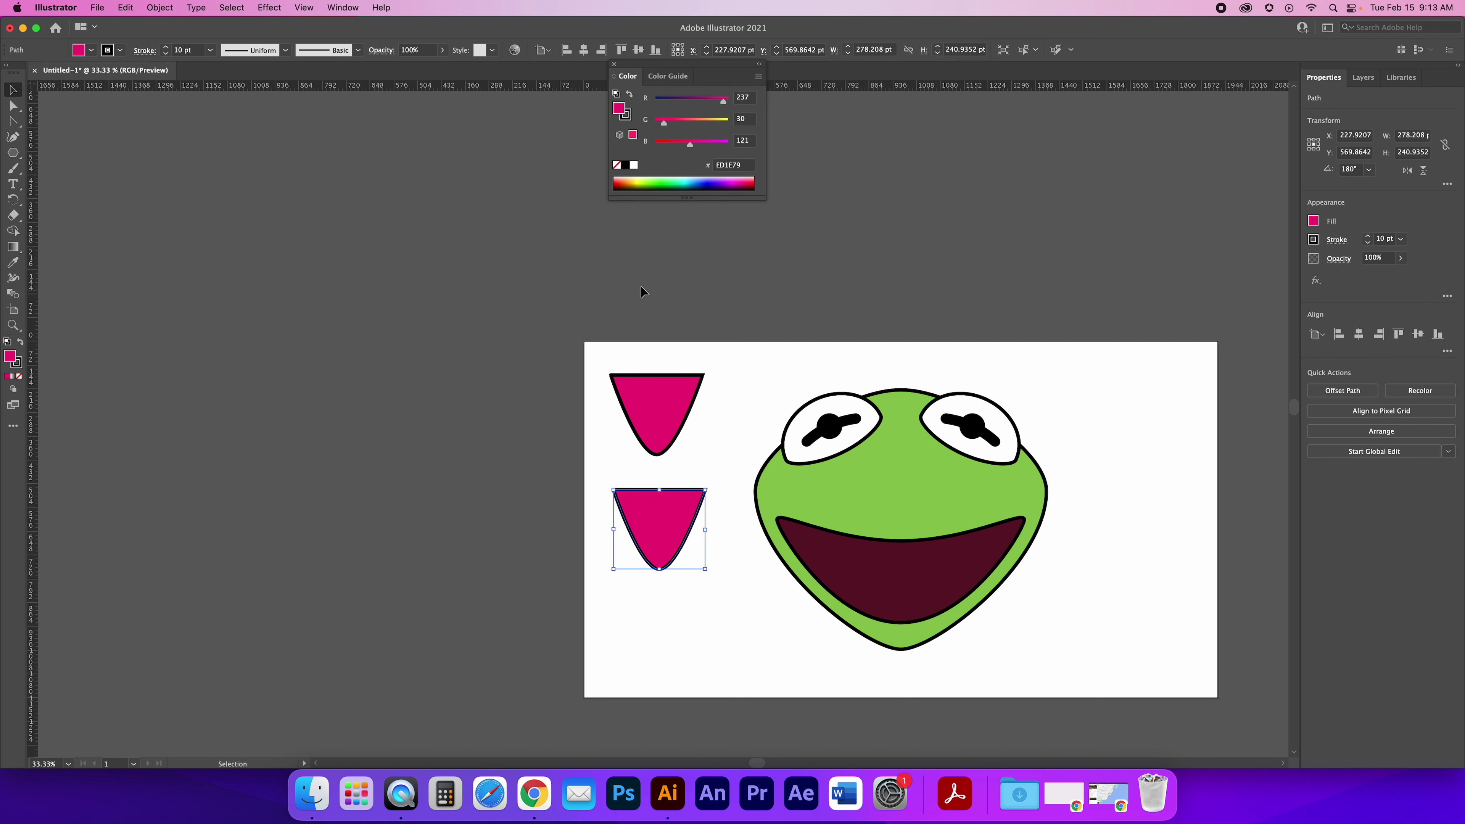
Fill the lower copy with the dark colour 381626 and remove its stroke
double_click(10, 359)
click(661, 442)
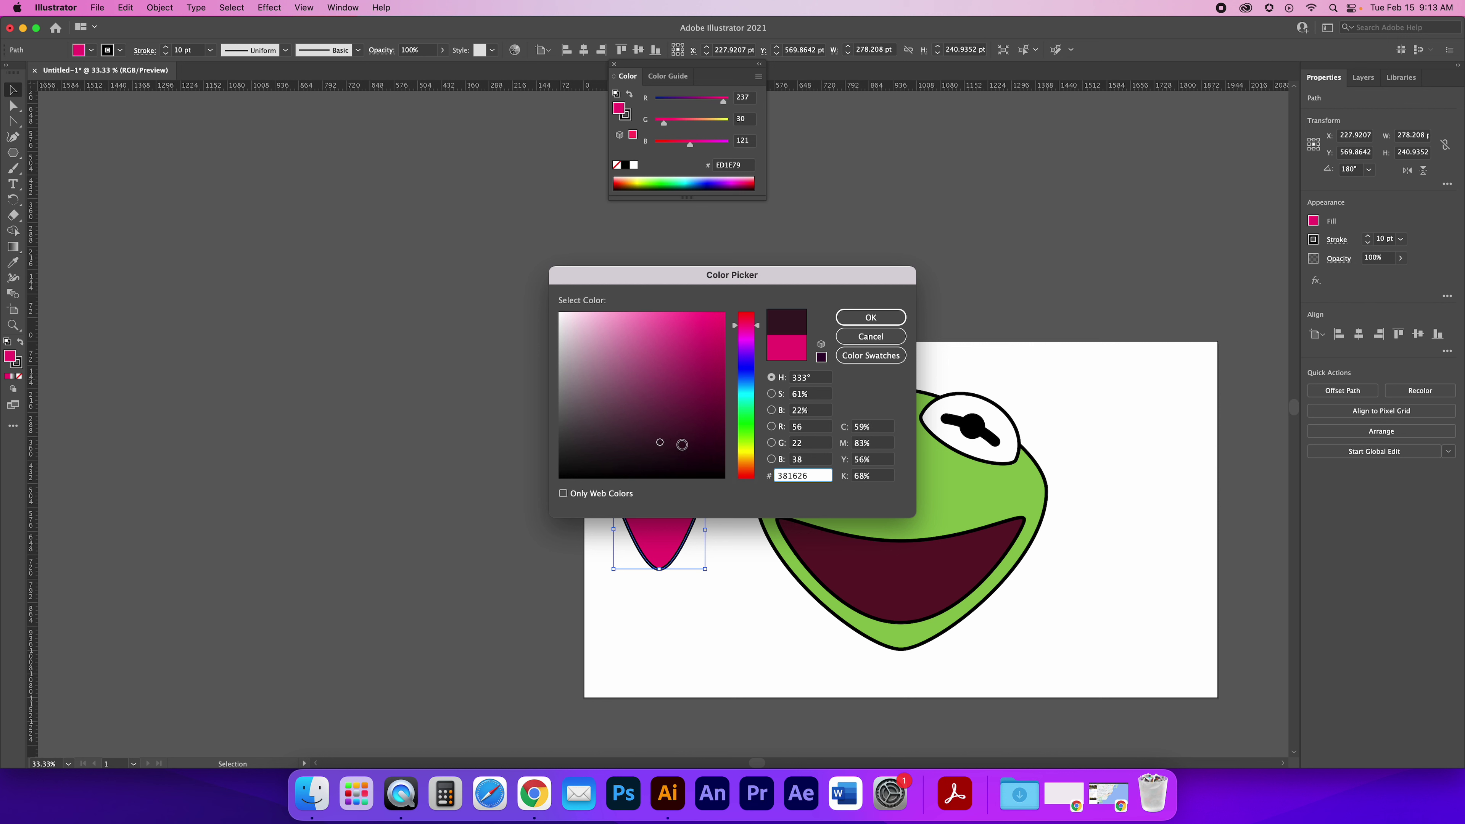
click(863, 321)
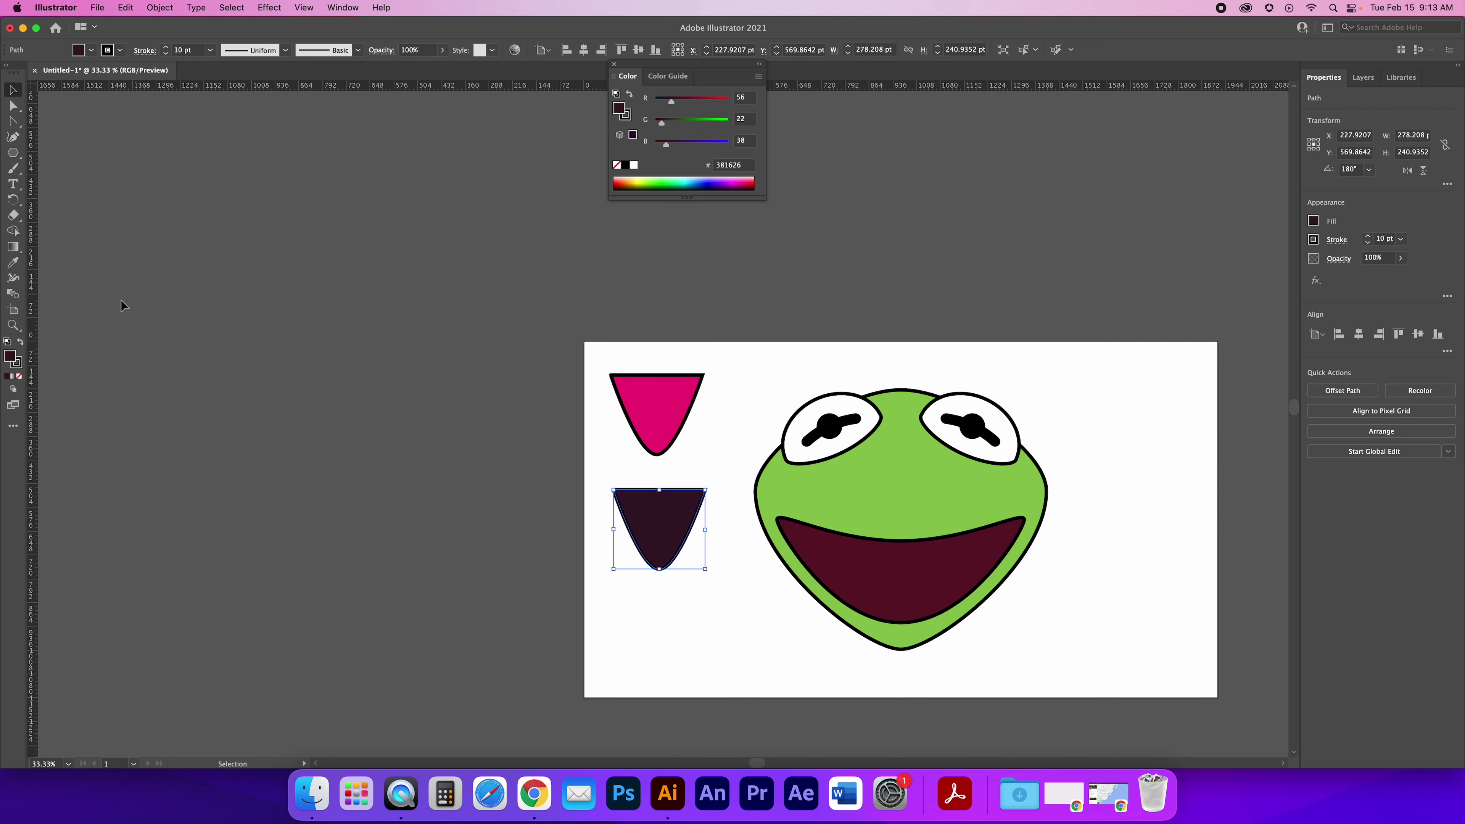
click(18, 365)
click(19, 376)
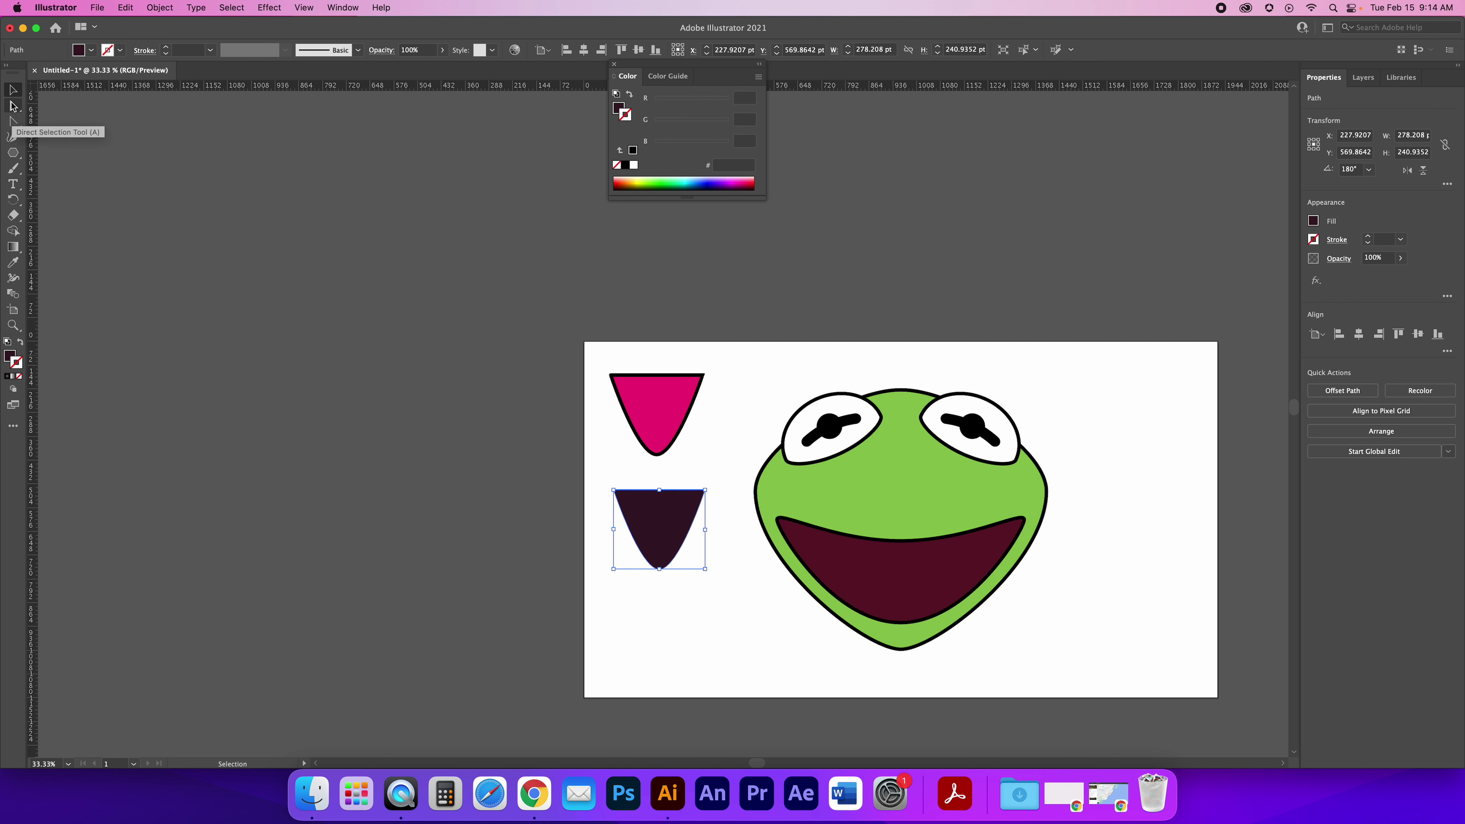
Narrow the dark shape to a slim tapered strip and centre it horizontally over the pink shape, extending above the pink shape's upper edge
key(super+shift+a)
click(665, 540)
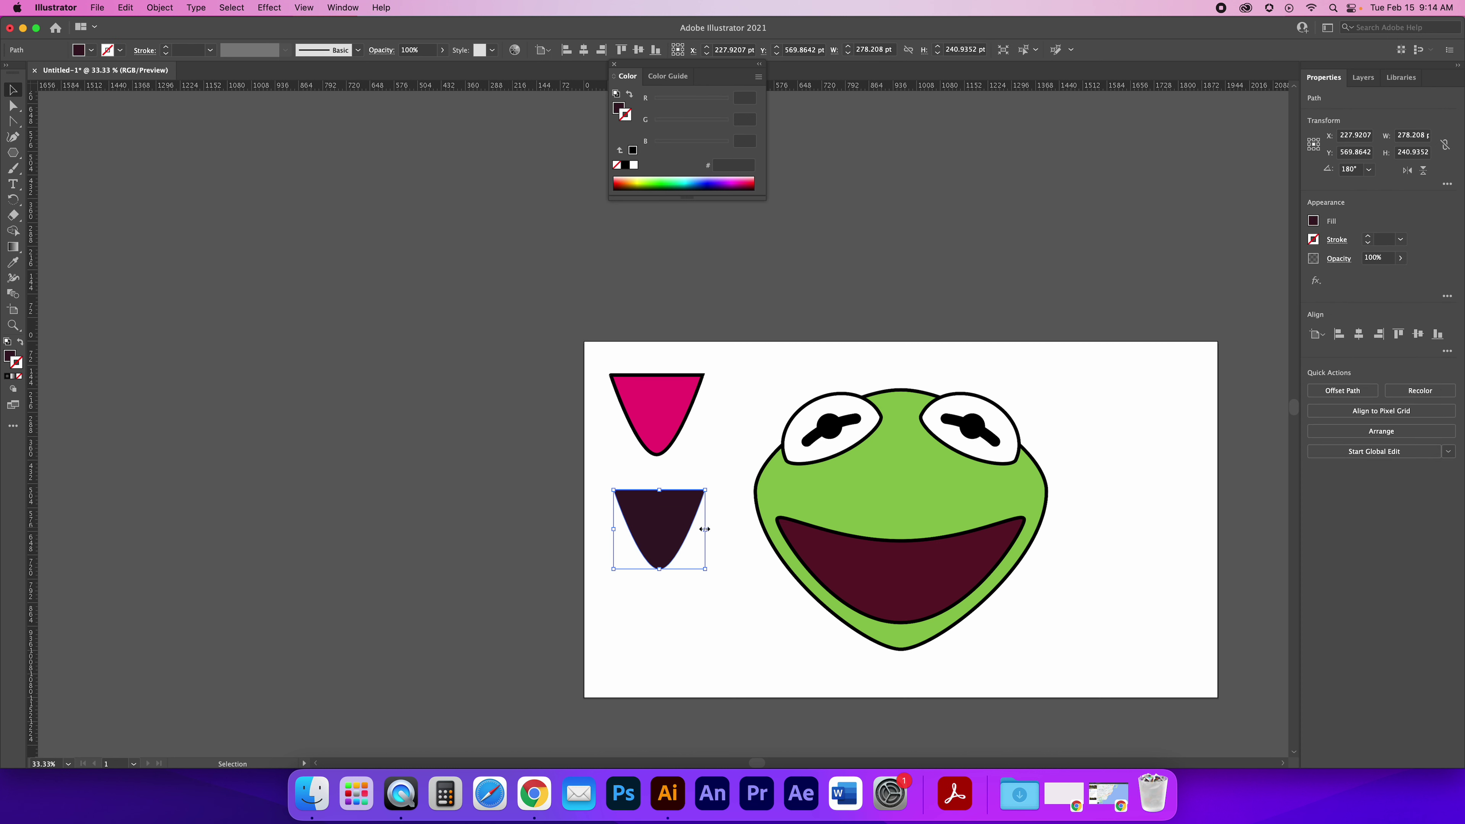
drag(704, 530, 656, 388)
click(639, 525)
shift+click(641, 413)
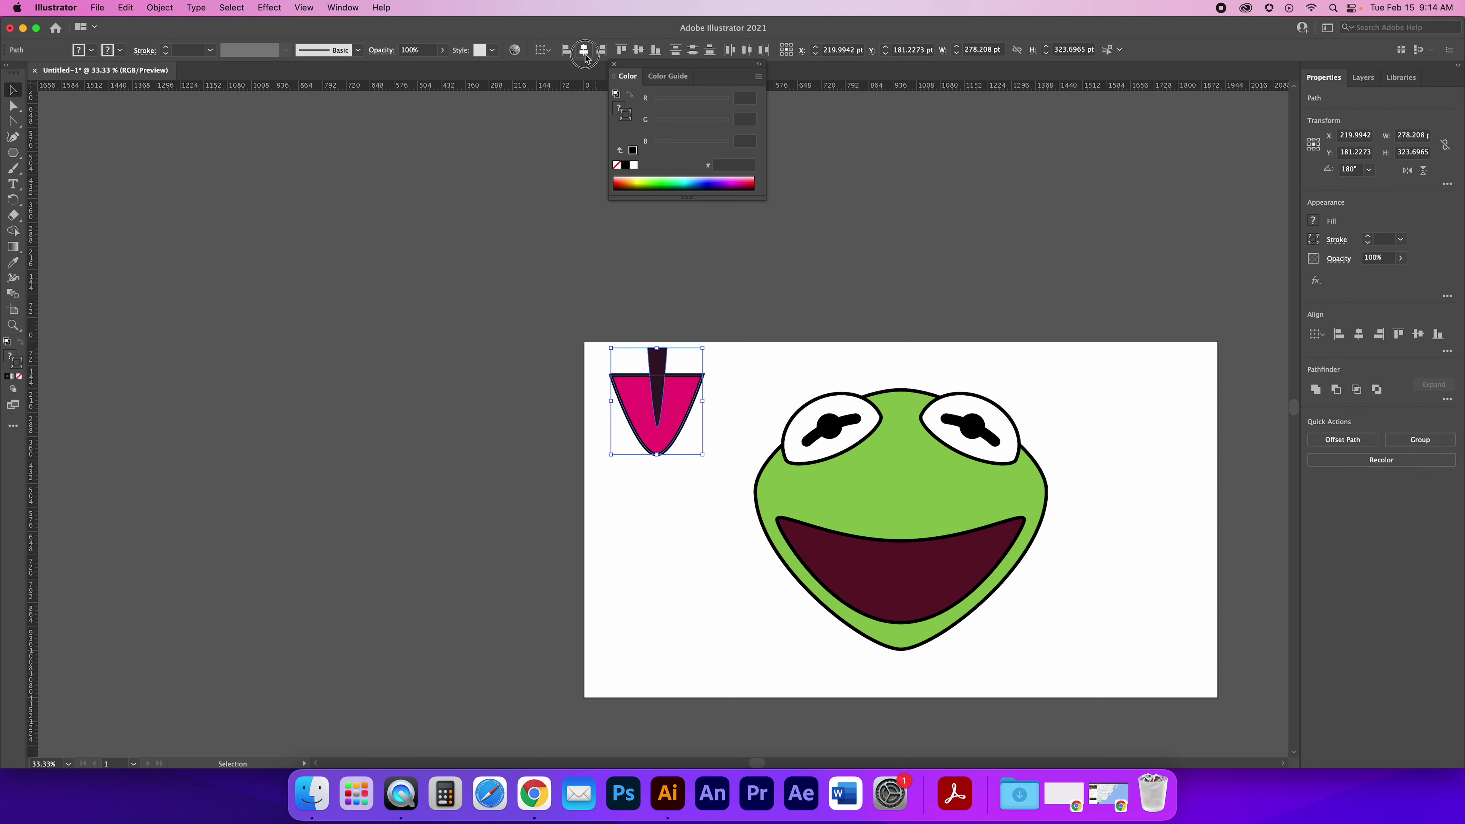
click(752, 400)
Remove the part of the dark strip above the pink shape's upper edge with the Shape Builder tool
click(690, 363)
drag(691, 363, 628, 404)
click(13, 232)
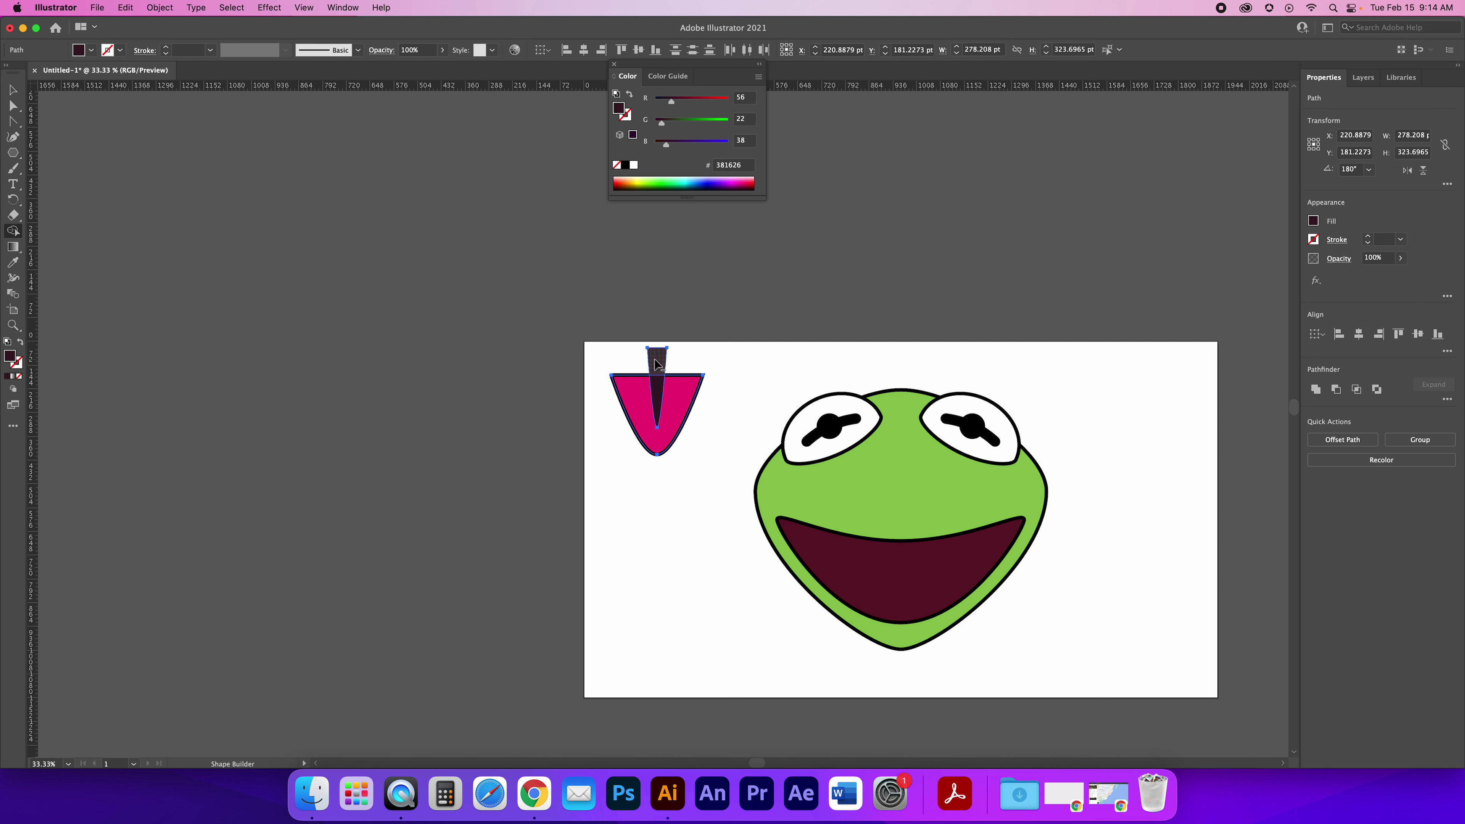
alt+click(656, 362)
key(v)
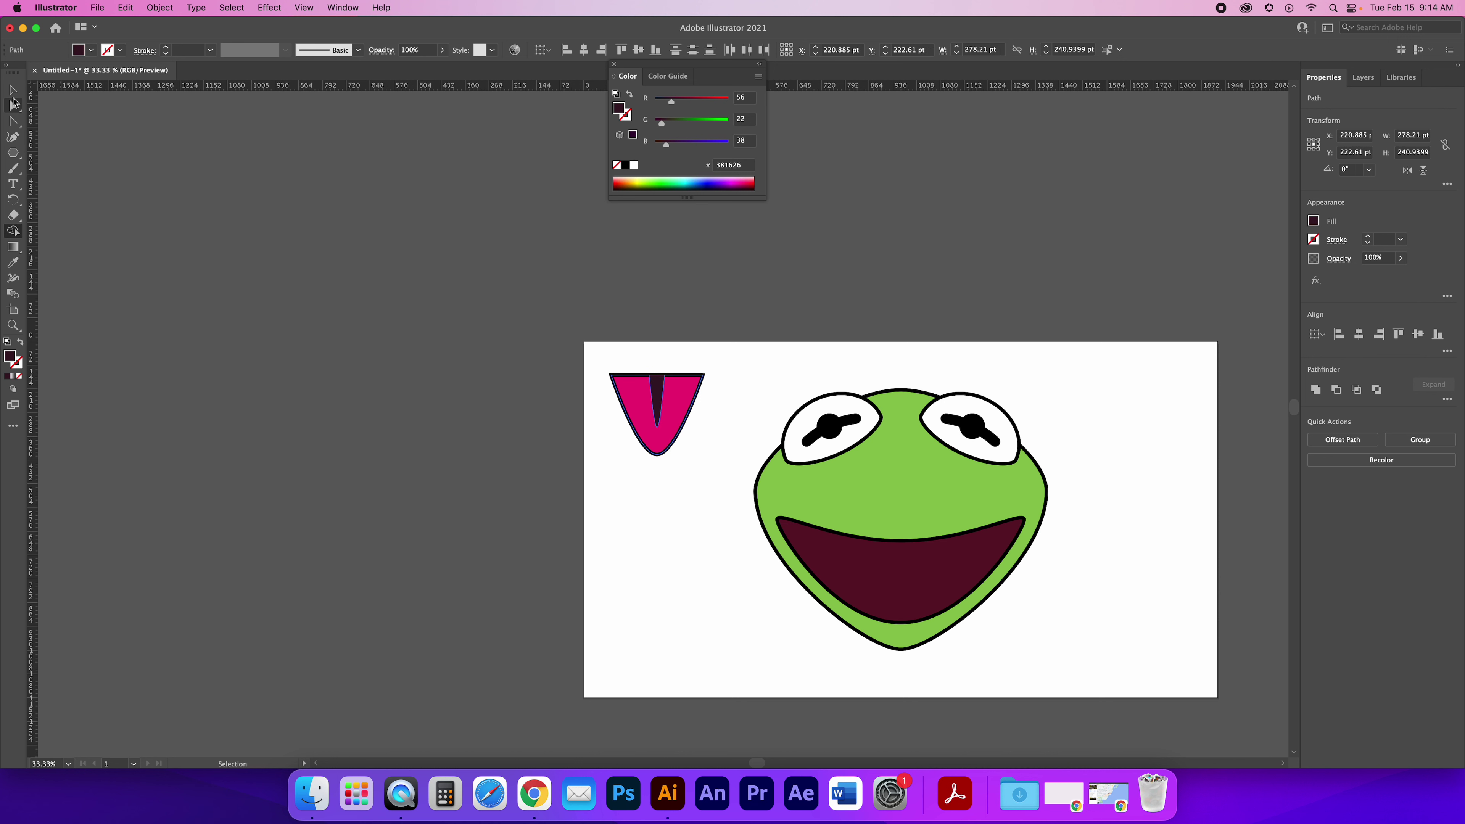
click(217, 185)
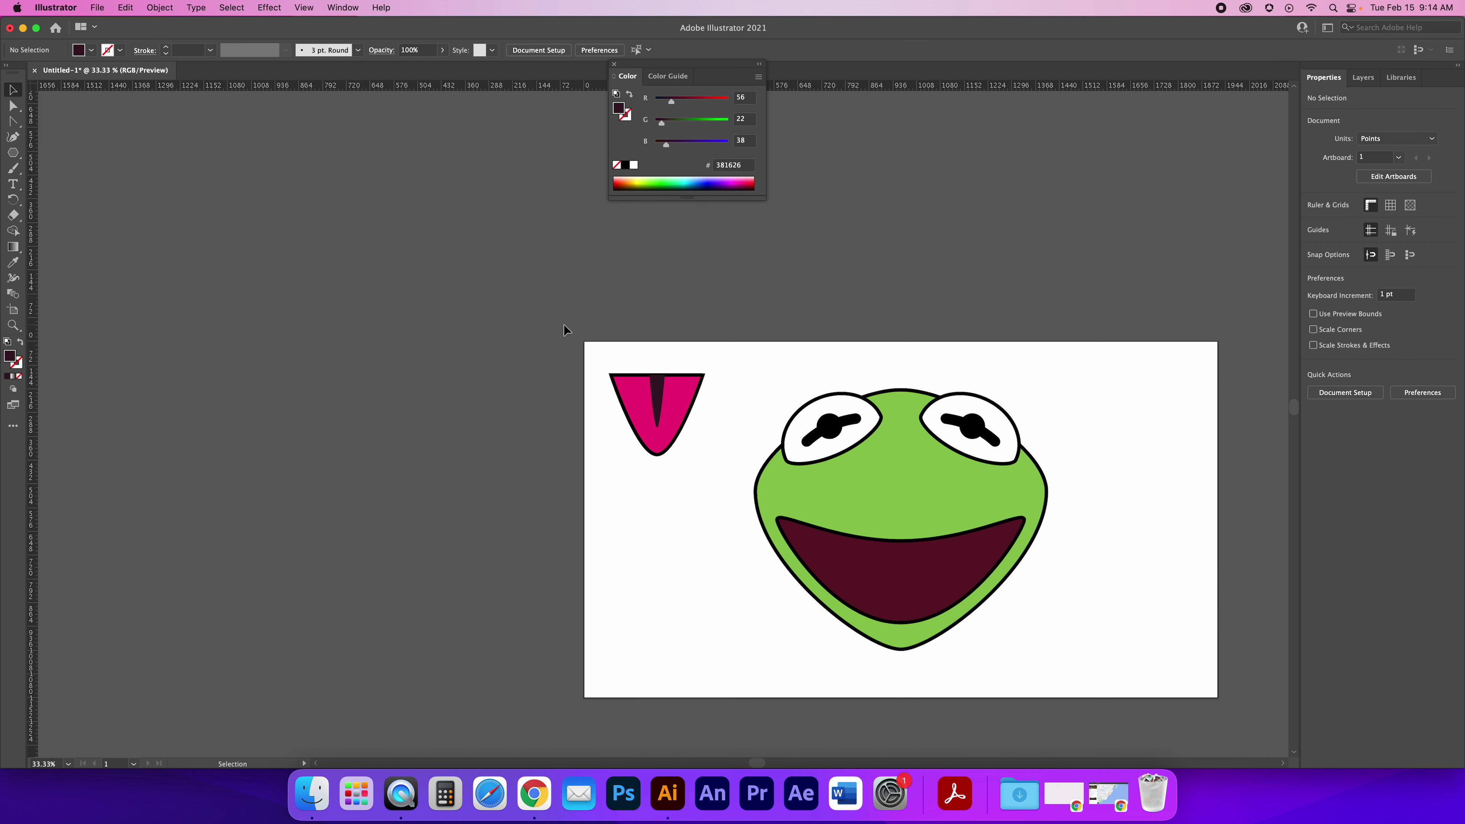
Change the pink tongue's fill to the darker magenta BC1E5A
click(675, 411)
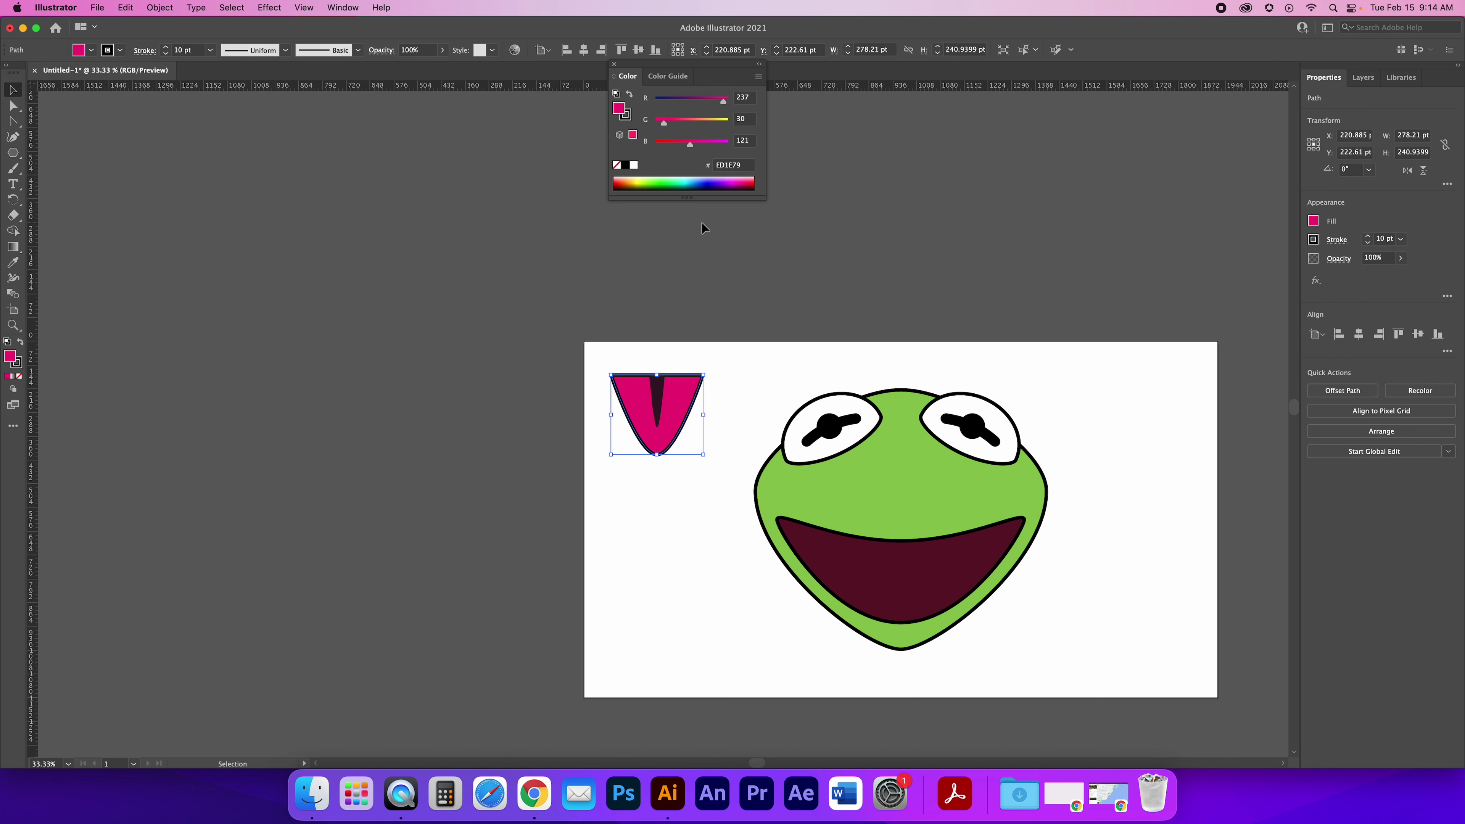
click(695, 332)
click(635, 401)
drag(721, 107, 682, 148)
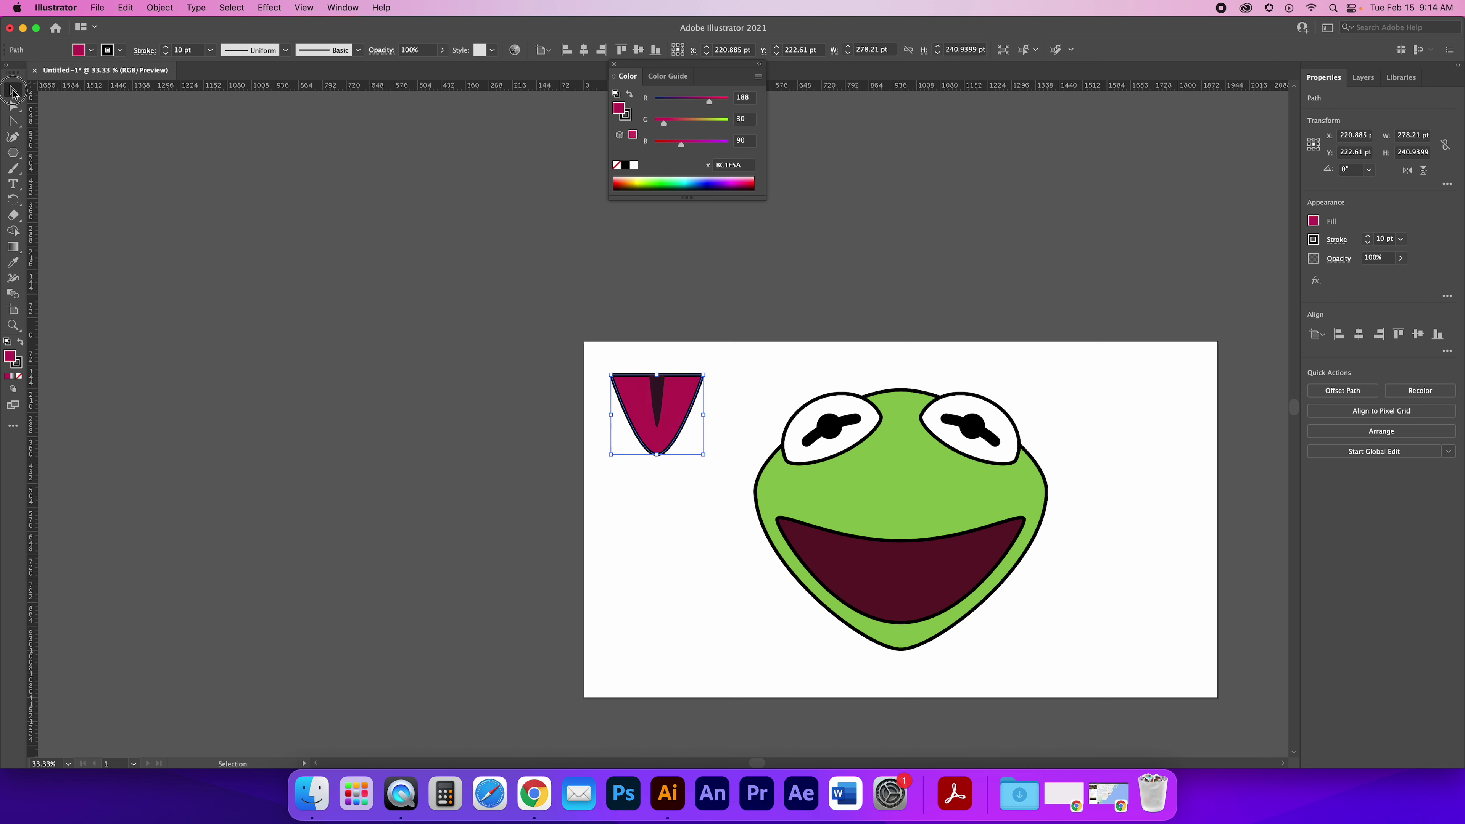
click(229, 181)
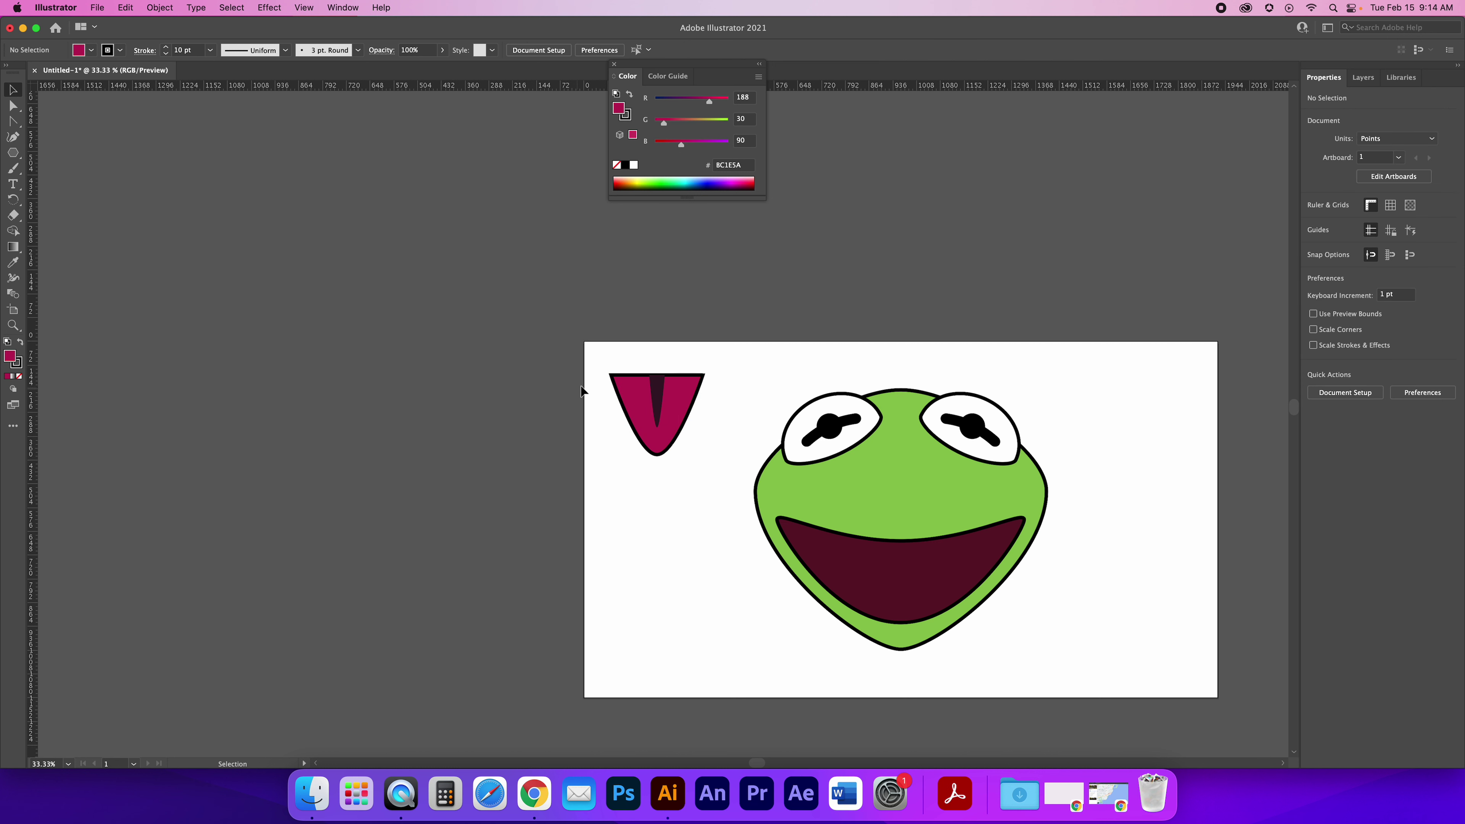
Group the tongue with its dark centre strip and place the group in the mouth at about X 958 pt, Y 733 pt
drag(710, 352, 658, 404)
right_click(655, 413)
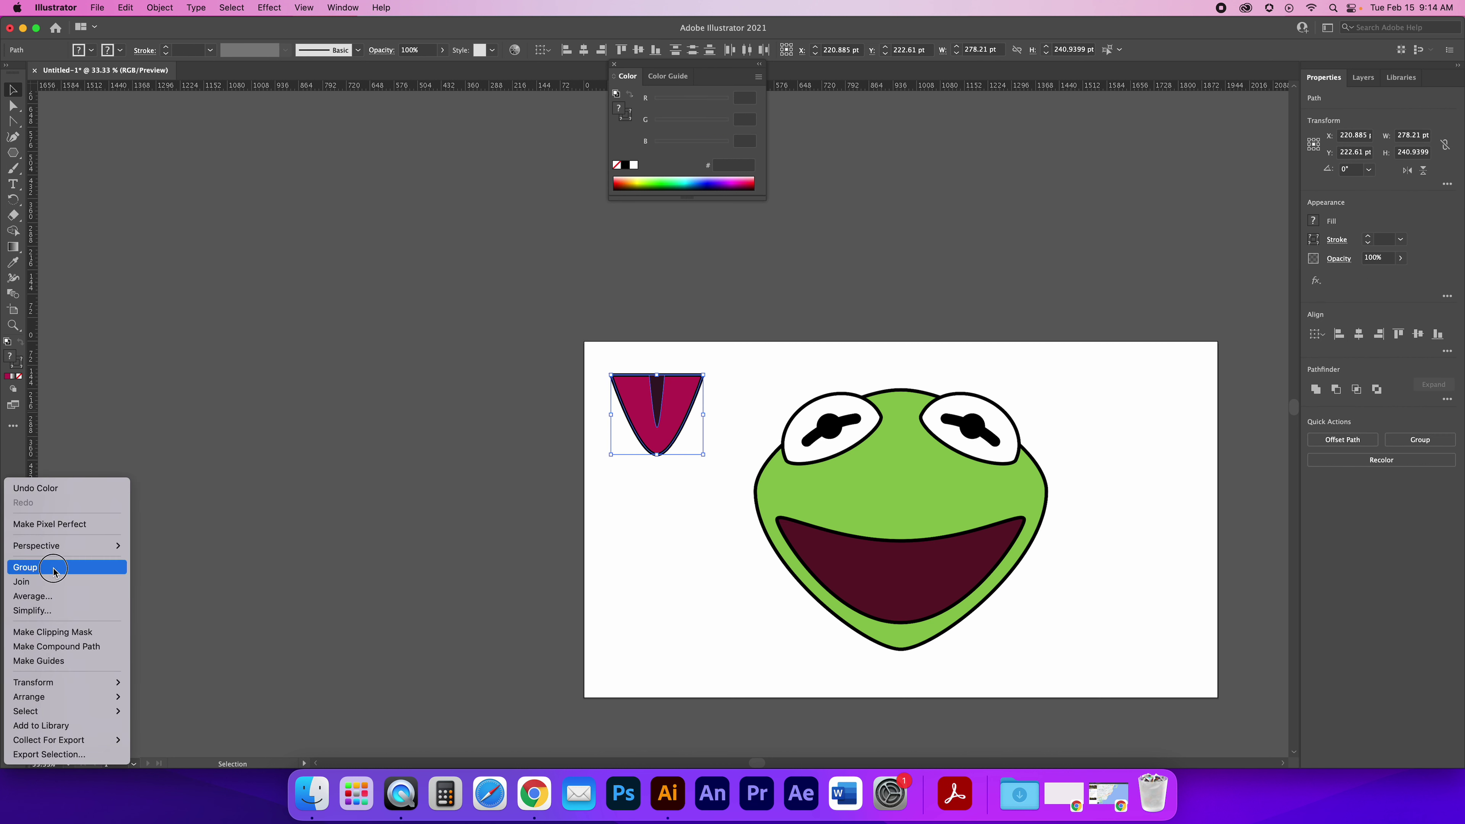
click(29, 568)
drag(663, 430, 907, 569)
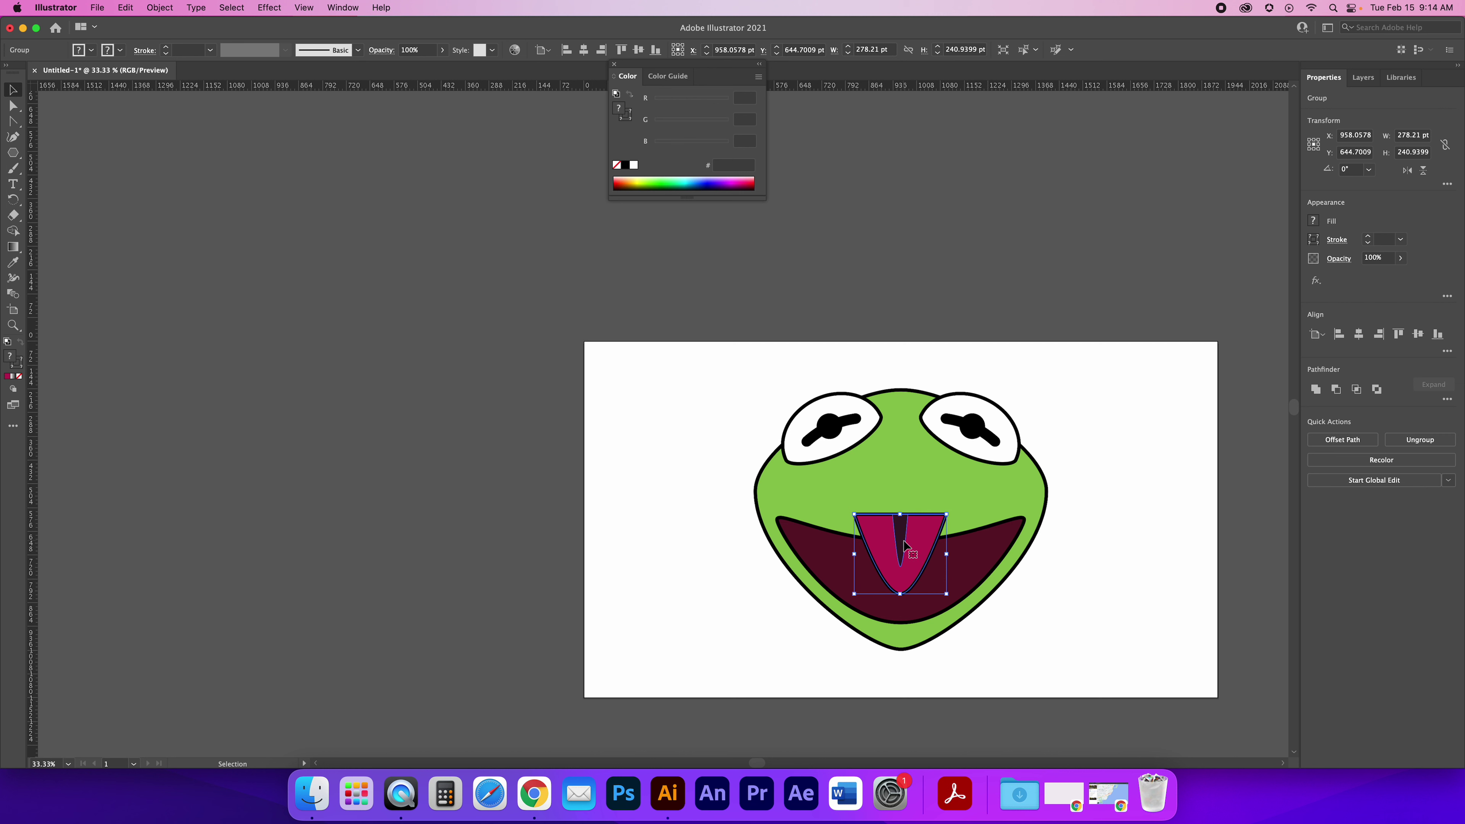
drag(903, 541, 901, 573)
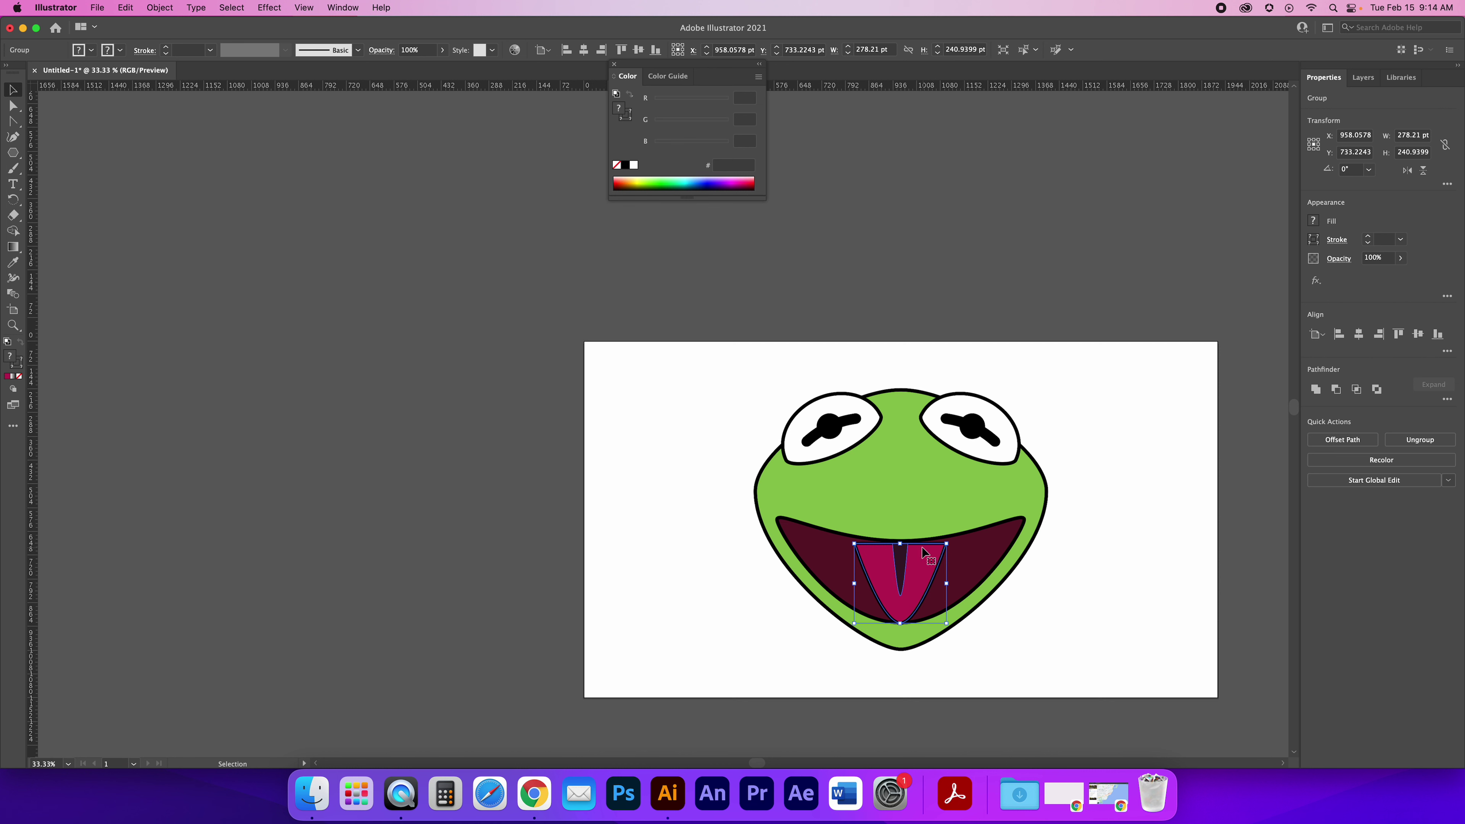
Move the tongue group out to the artboard's left edge and place a duplicate of the mouth shape above it
drag(926, 577, 566, 510)
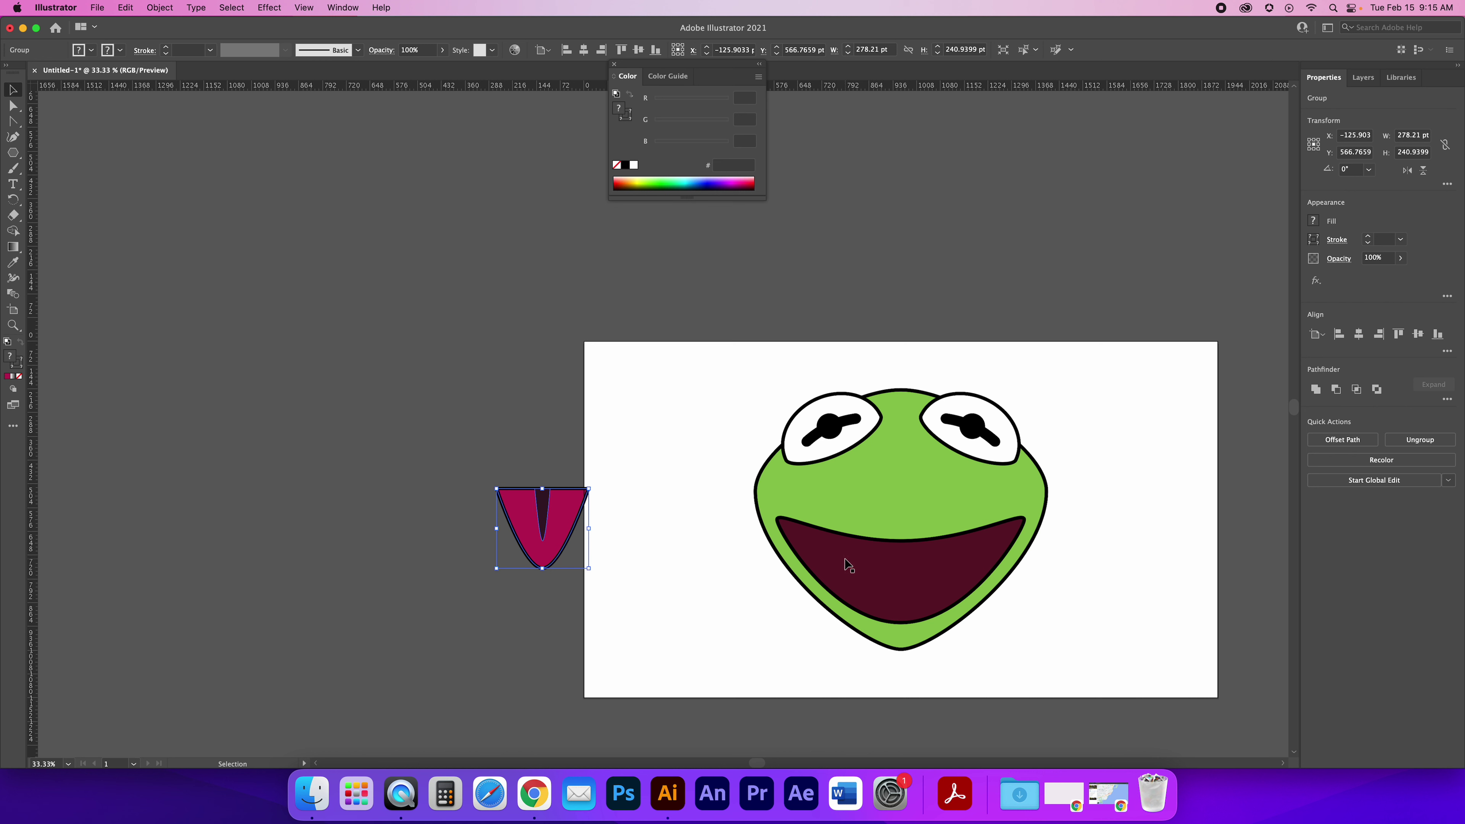
drag(915, 573, 563, 418)
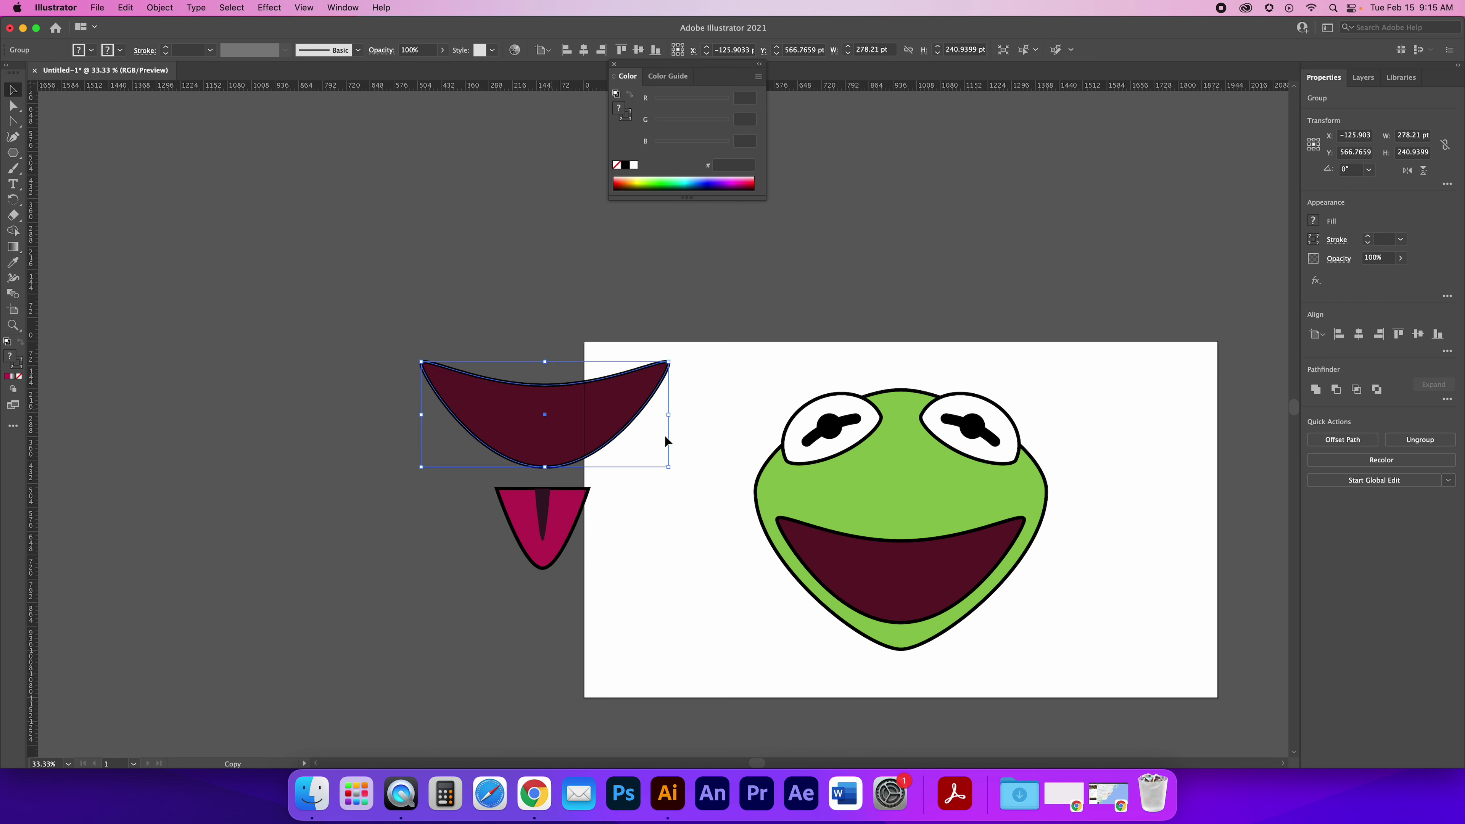
Shift the whole head toward the artboard's right side, and place the mouth copy with the tongue over it at about X 458 pt, Y 334 pt
drag(754, 370, 1030, 657)
drag(948, 530, 1087, 522)
drag(848, 522, 654, 441)
drag(399, 327, 585, 355)
drag(357, 461, 547, 372)
drag(576, 429, 537, 404)
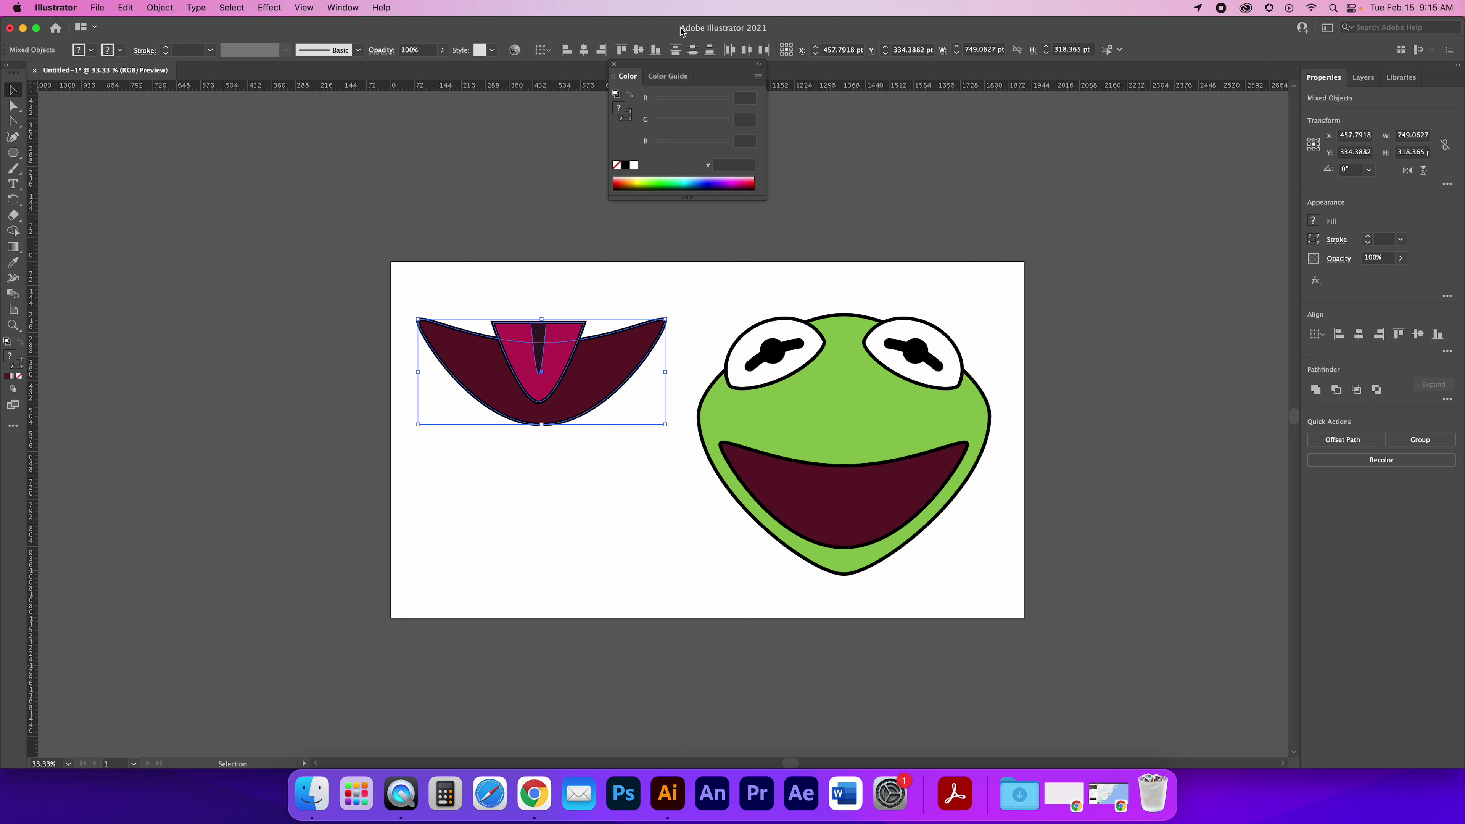
Centre the tongue horizontally on the mouth copy and lower it slightly
click(584, 50)
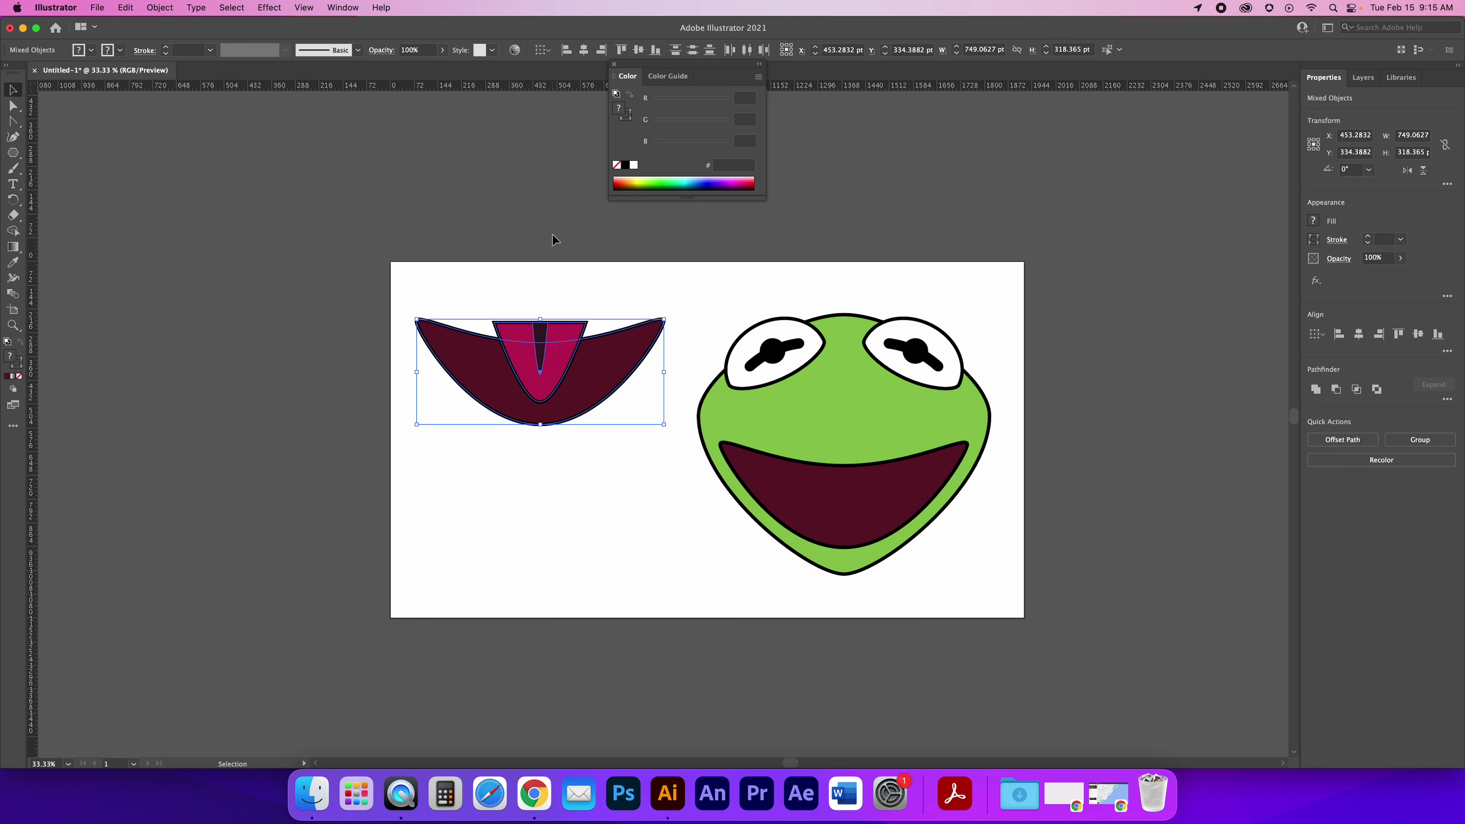
click(547, 252)
drag(548, 364, 549, 366)
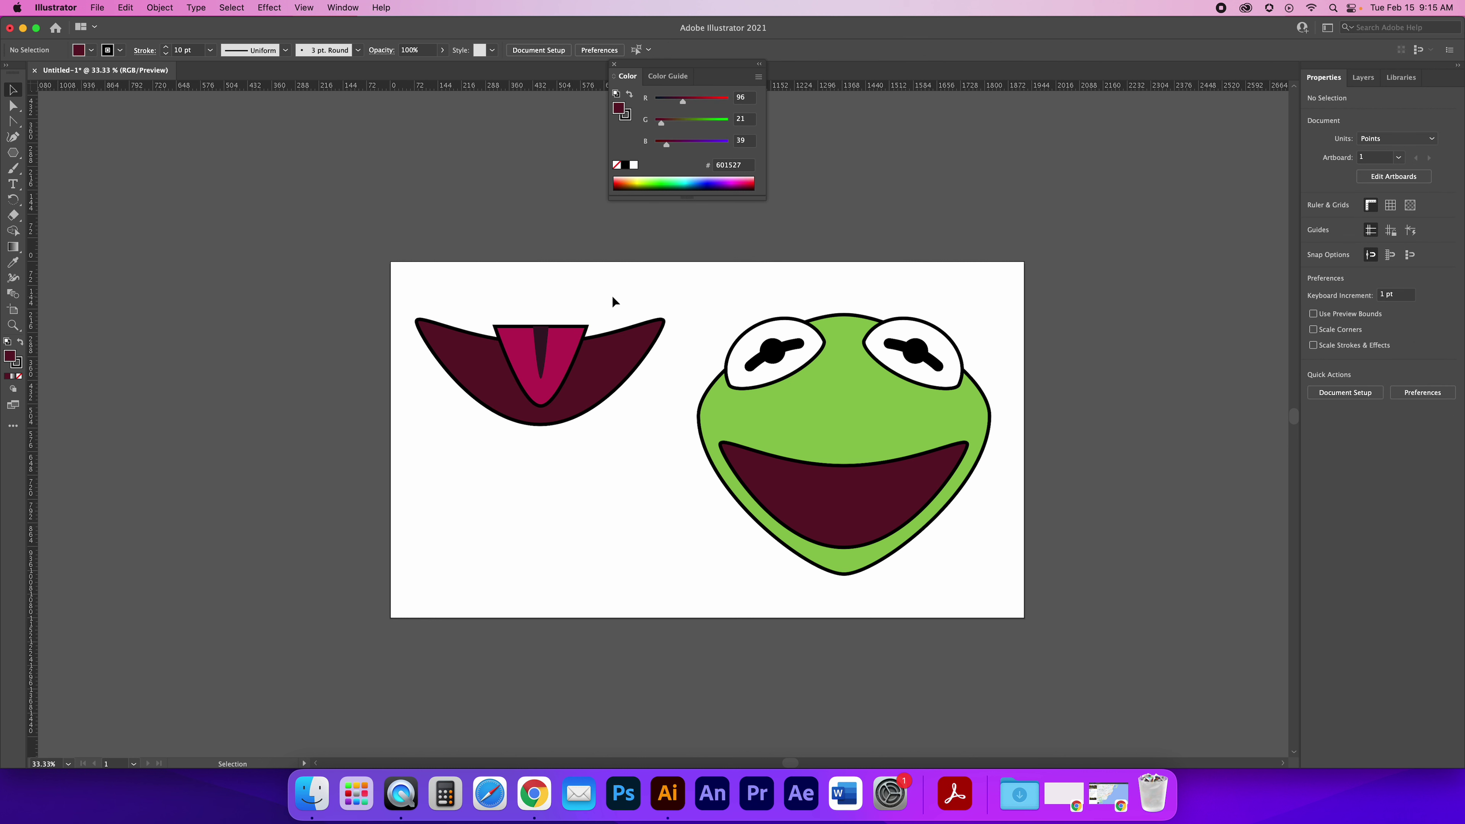
Trim the tongue to the mouth copy's curved upper edge with the Shape Builder tool, removing the surrounding mouth areas
drag(549, 304, 486, 404)
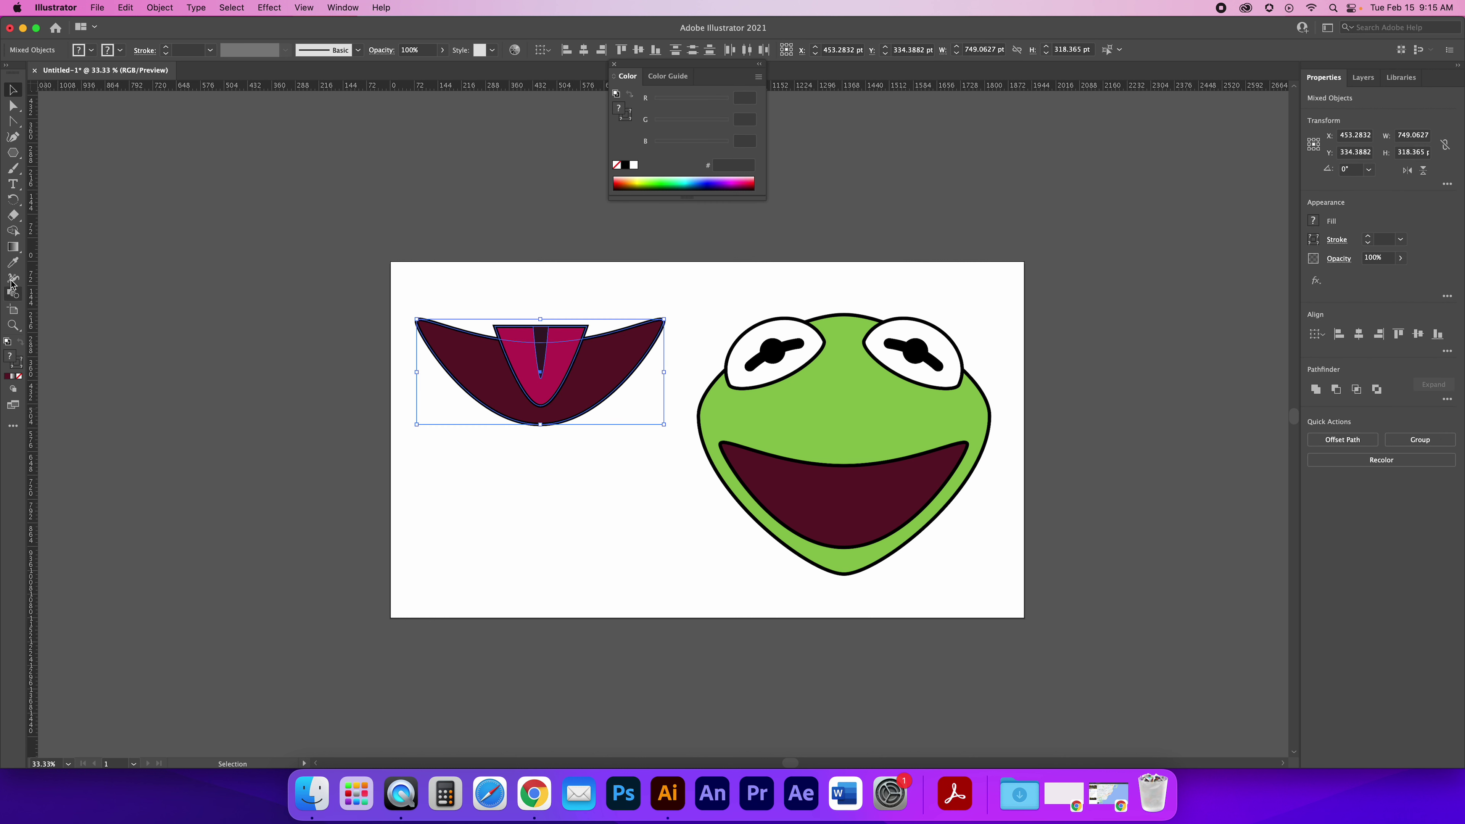
click(5, 230)
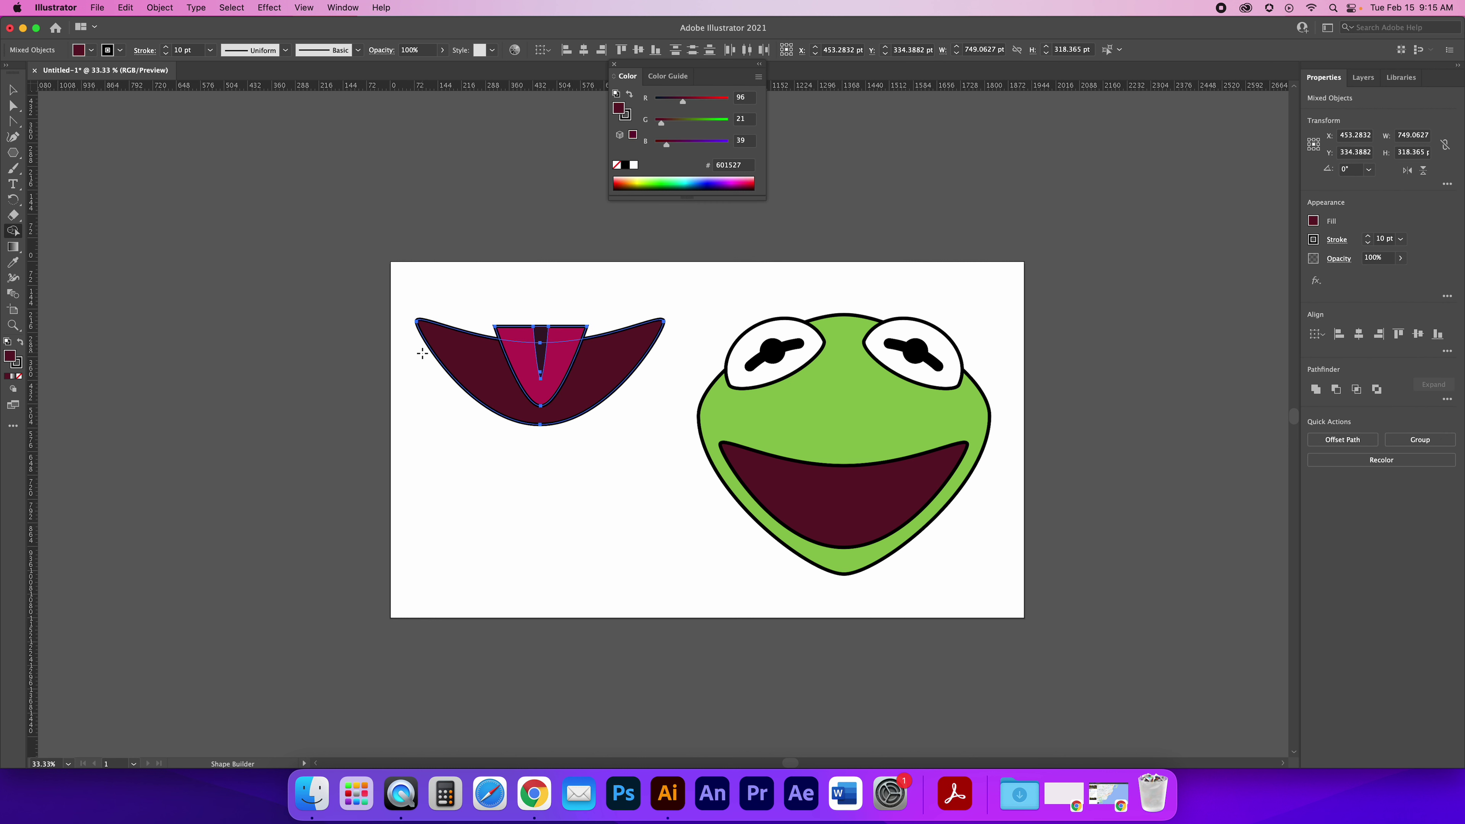
drag(505, 334, 573, 337)
alt+click(625, 363)
click(12, 90)
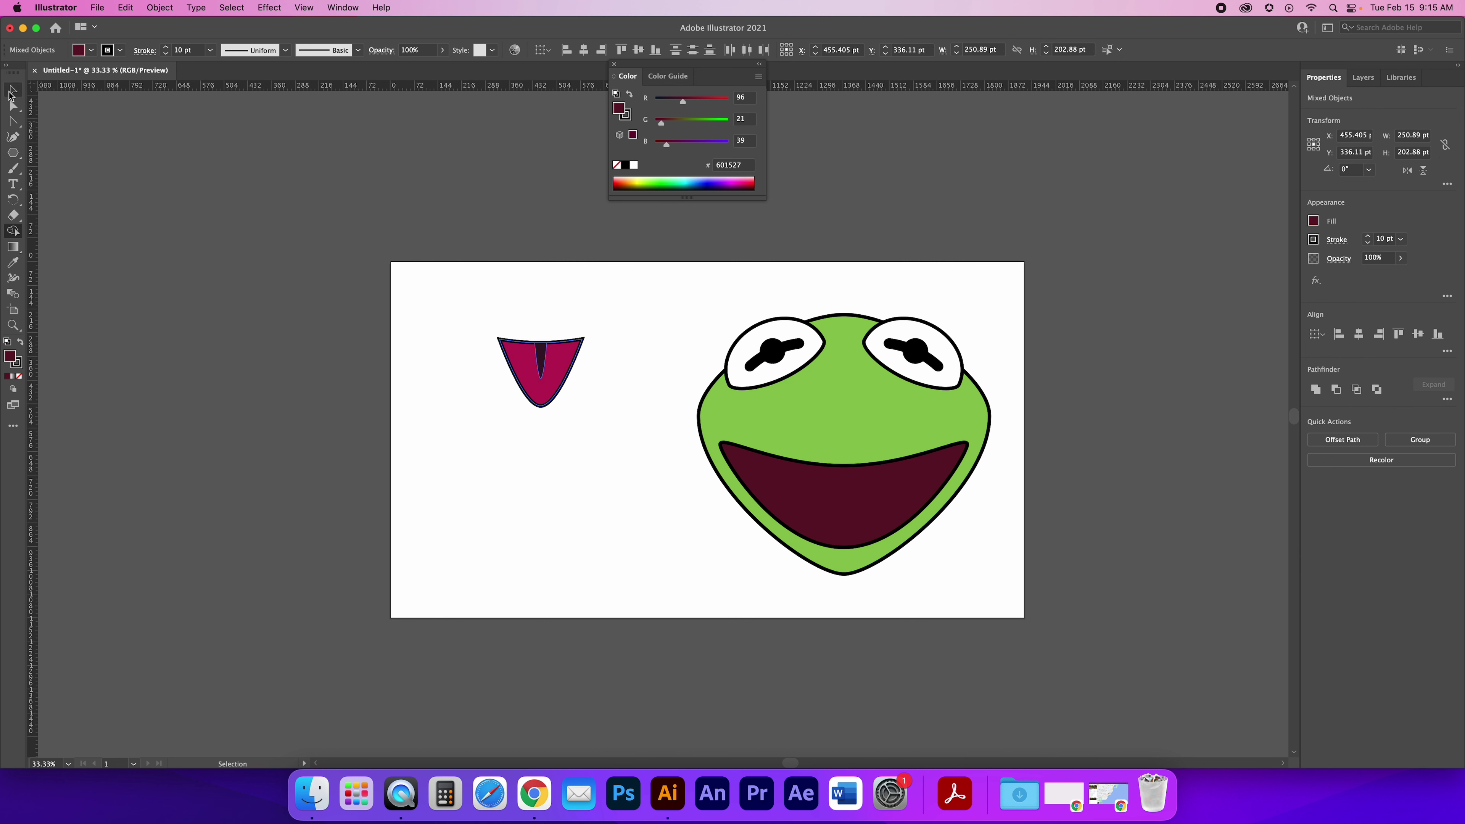
click(496, 390)
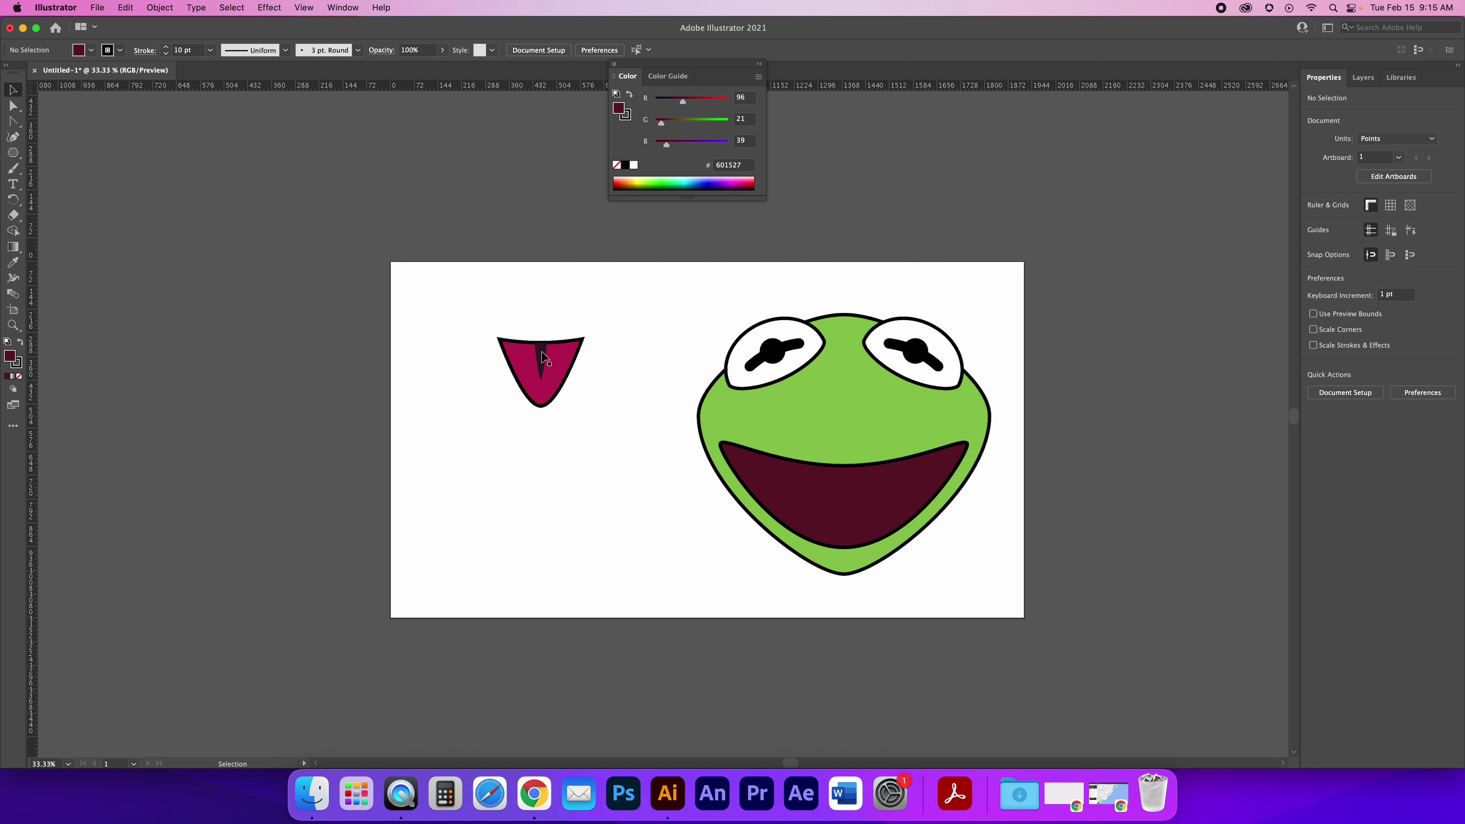
Try to place the trimmed tongue group against the upper edge of the mouth on the head
scroll(543, 357, right, 2)
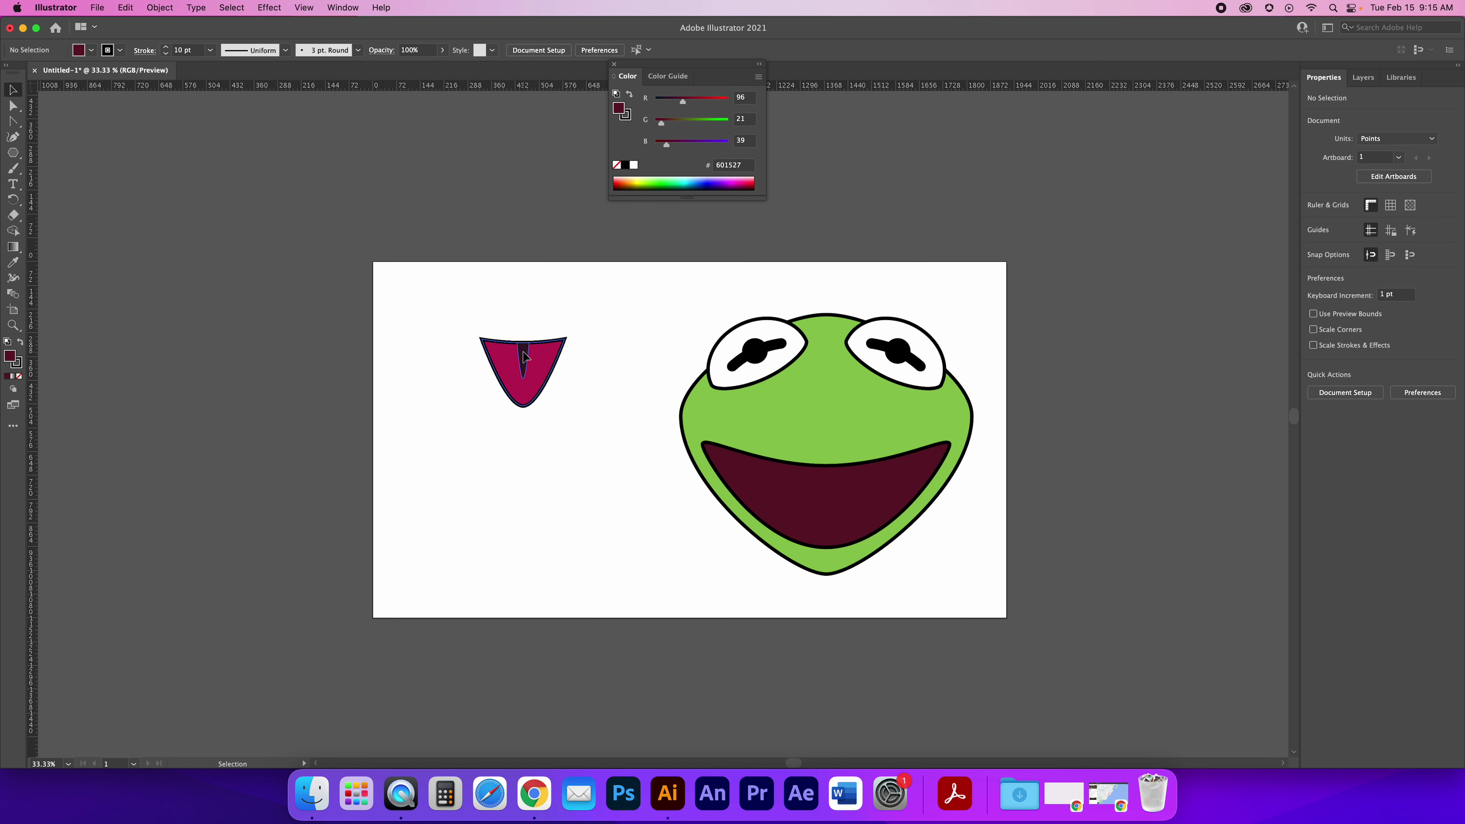
drag(524, 356, 829, 480)
shift+click(889, 485)
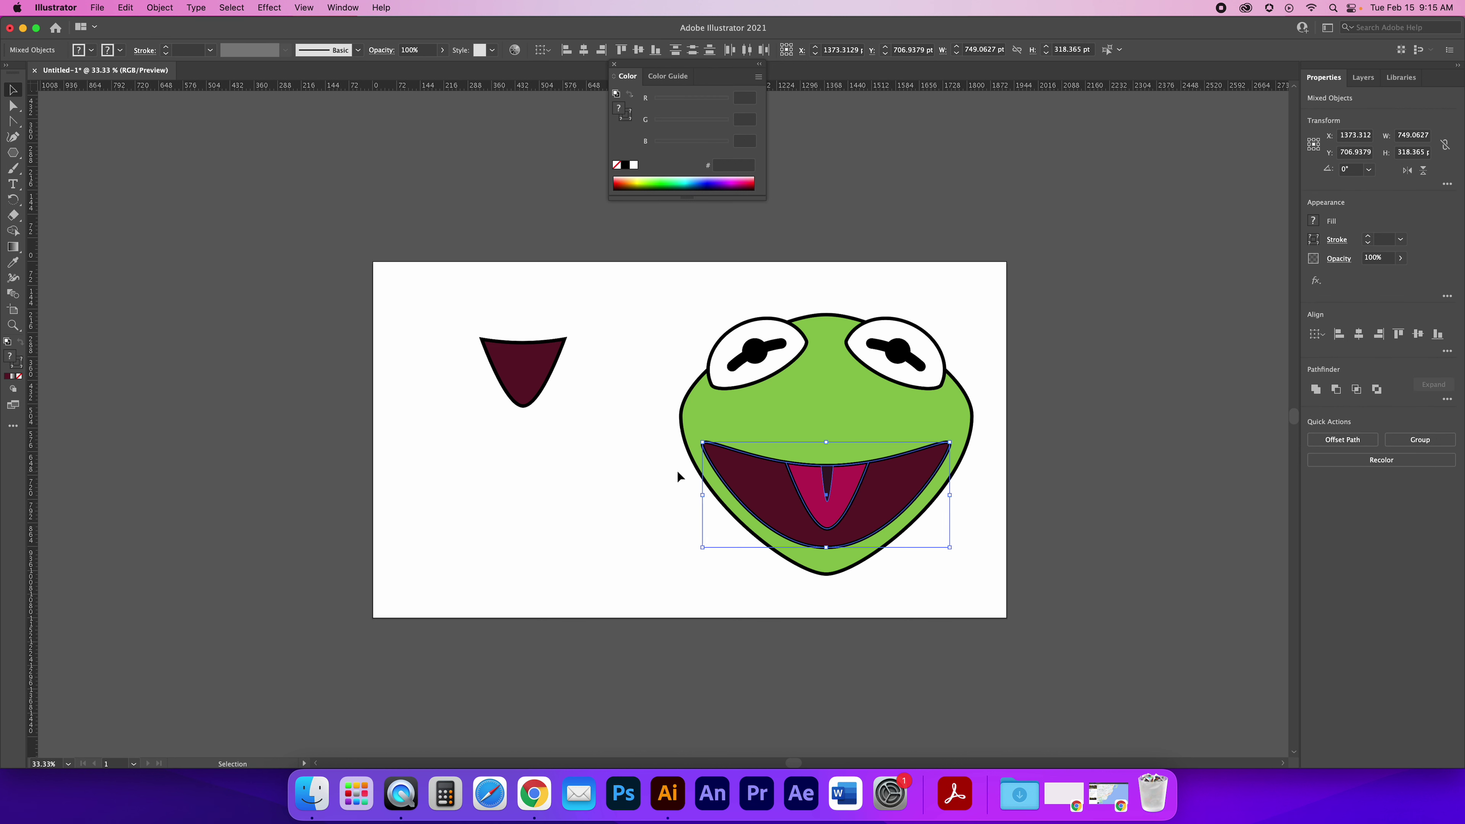
key(super+z)
Separate the tongue group from the maroon piece behind it and delete the maroon piece
click(556, 369)
drag(534, 374, 416, 459)
click(475, 441)
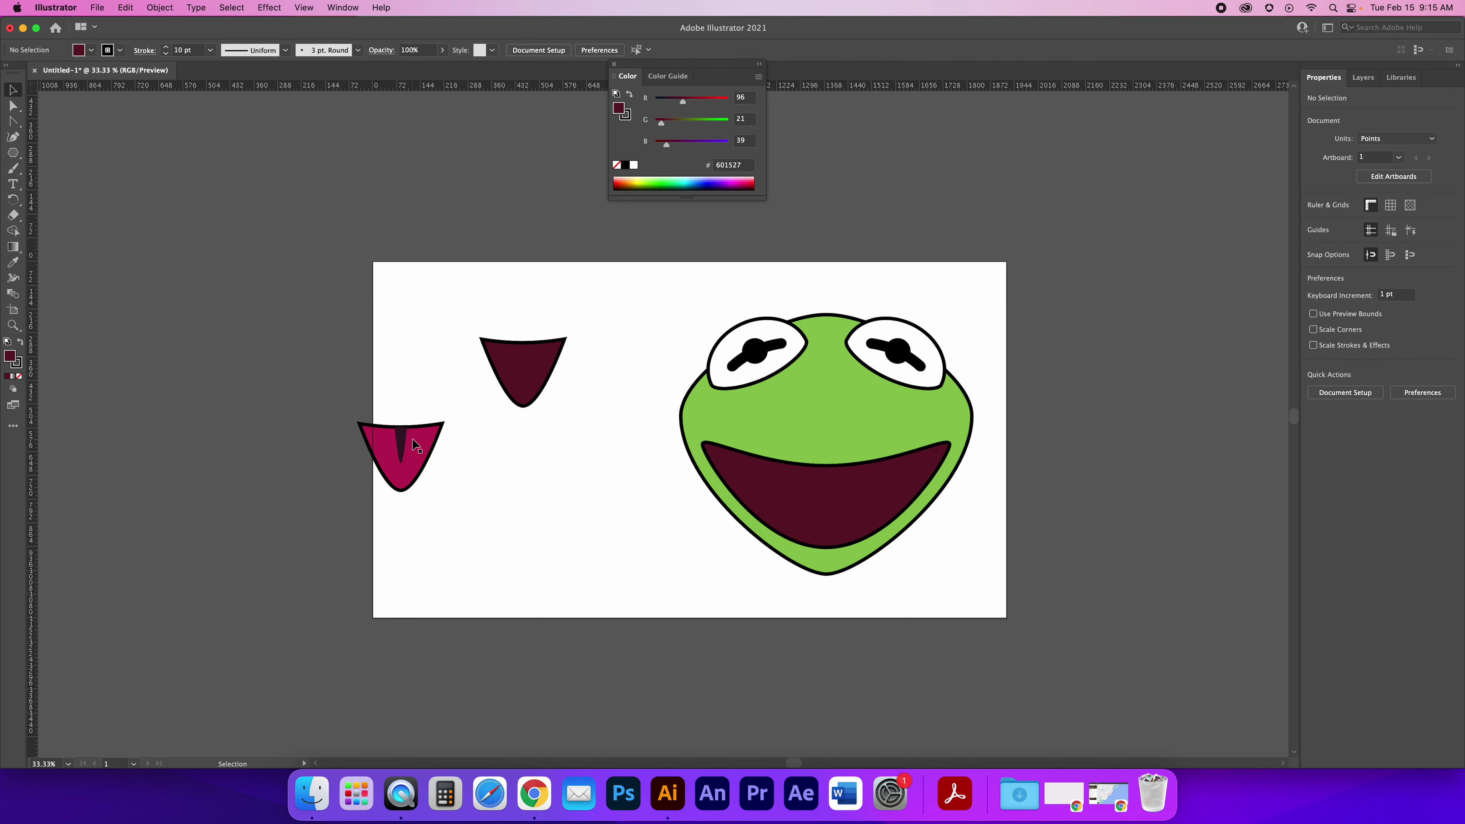
drag(523, 379, 548, 381)
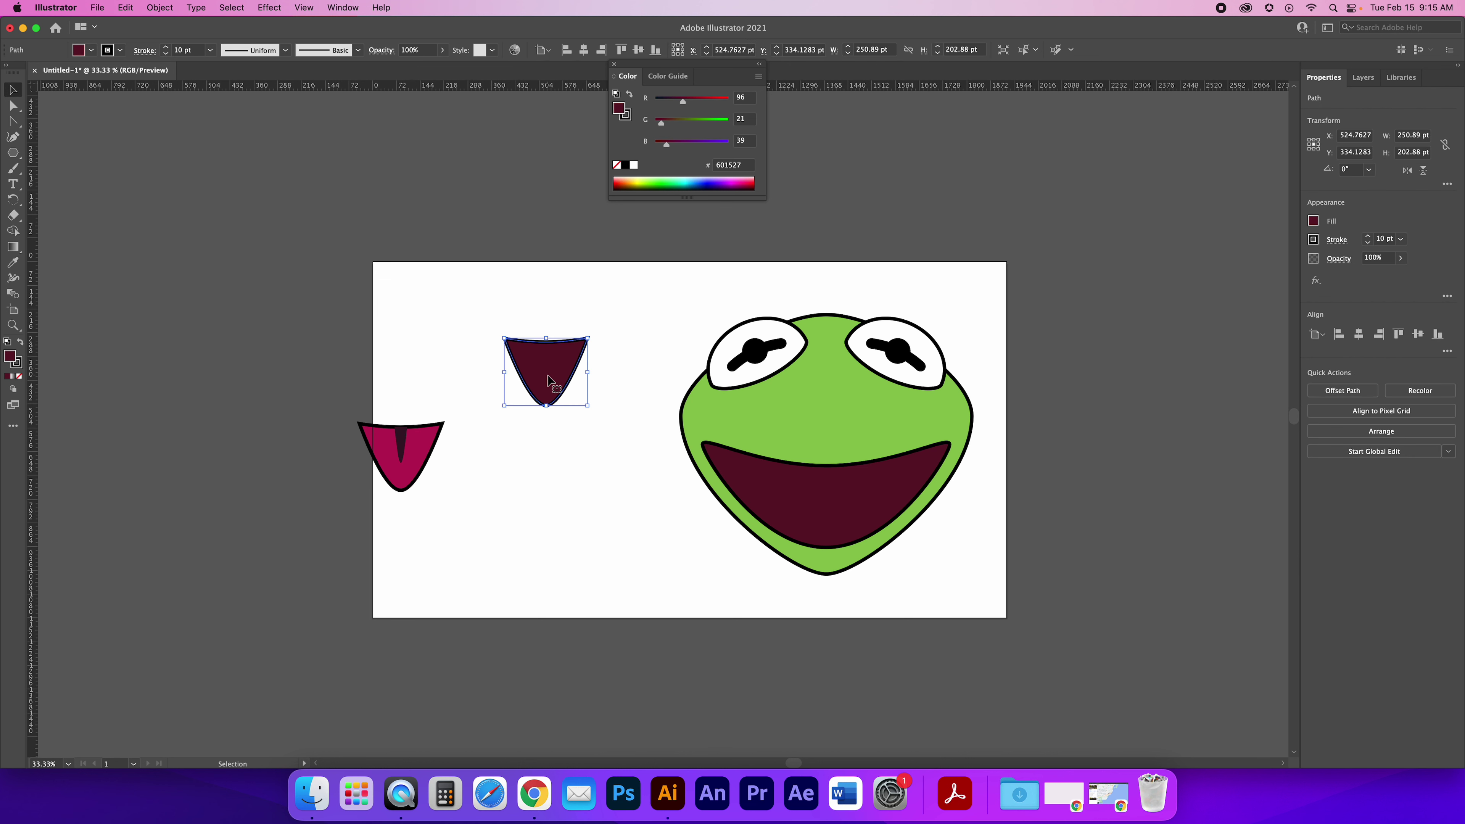
key(Delete)
drag(416, 444, 518, 435)
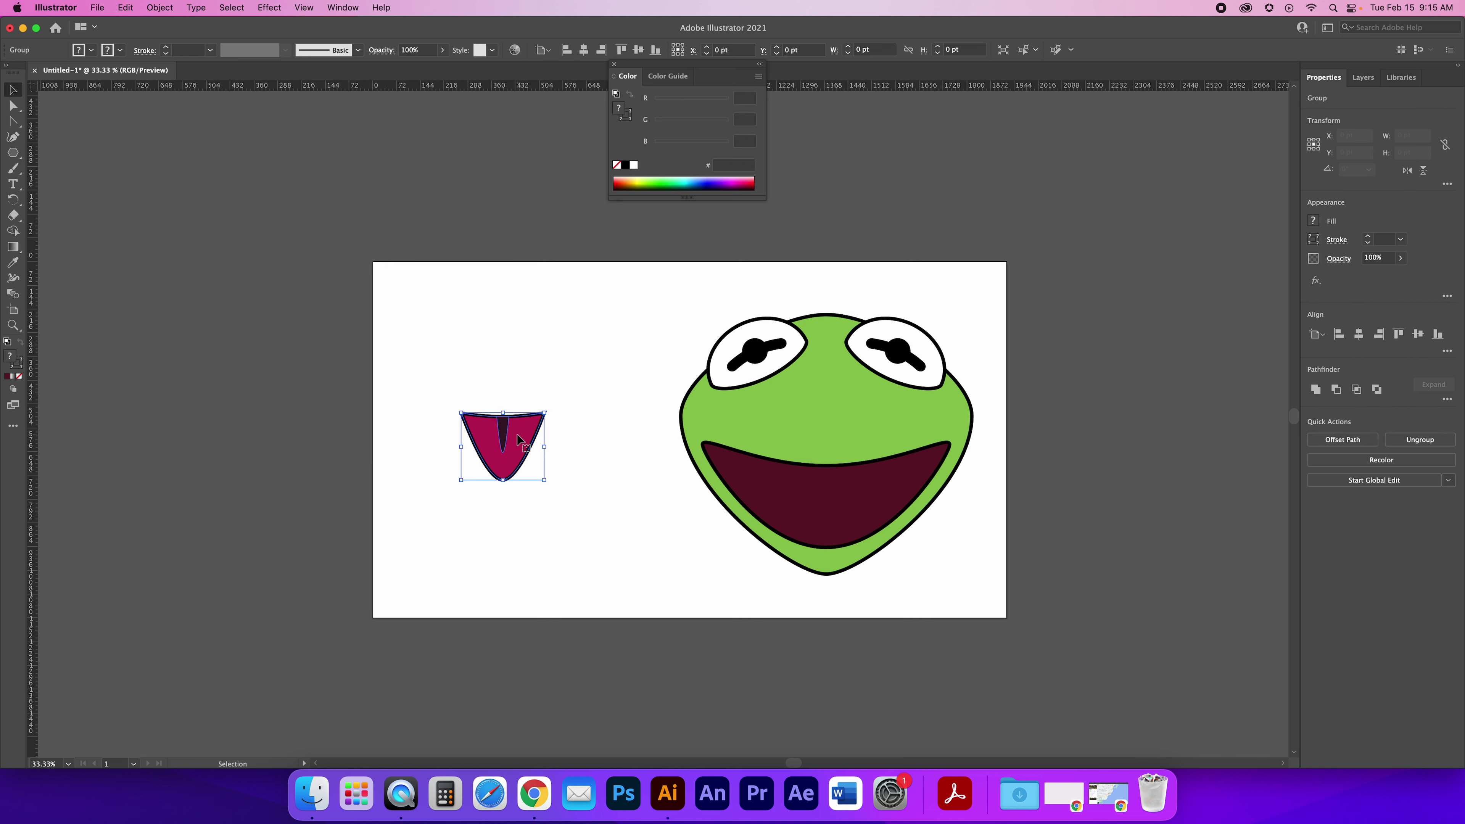
Undo the deletion of the maroon piece and the moves of both shapes
key(super+z)
key(super+z)
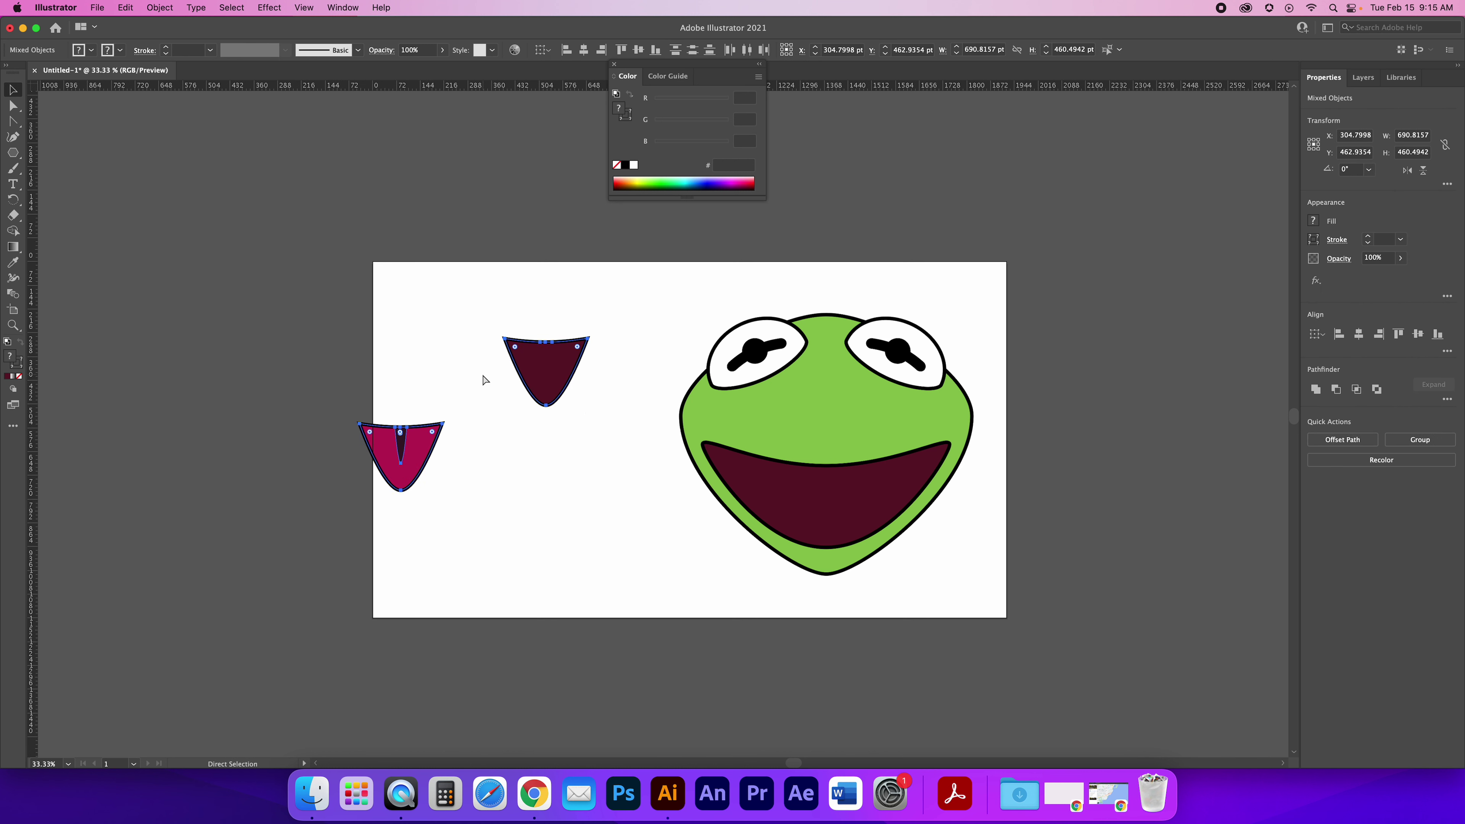
key(super+z)
key(super+z)
click(546, 321)
Move the tongue group sideways to about X 377 pt, off the maroon piece behind it, and delete that piece
key(z)
click(559, 414)
drag(558, 414, 876, 683)
key(v)
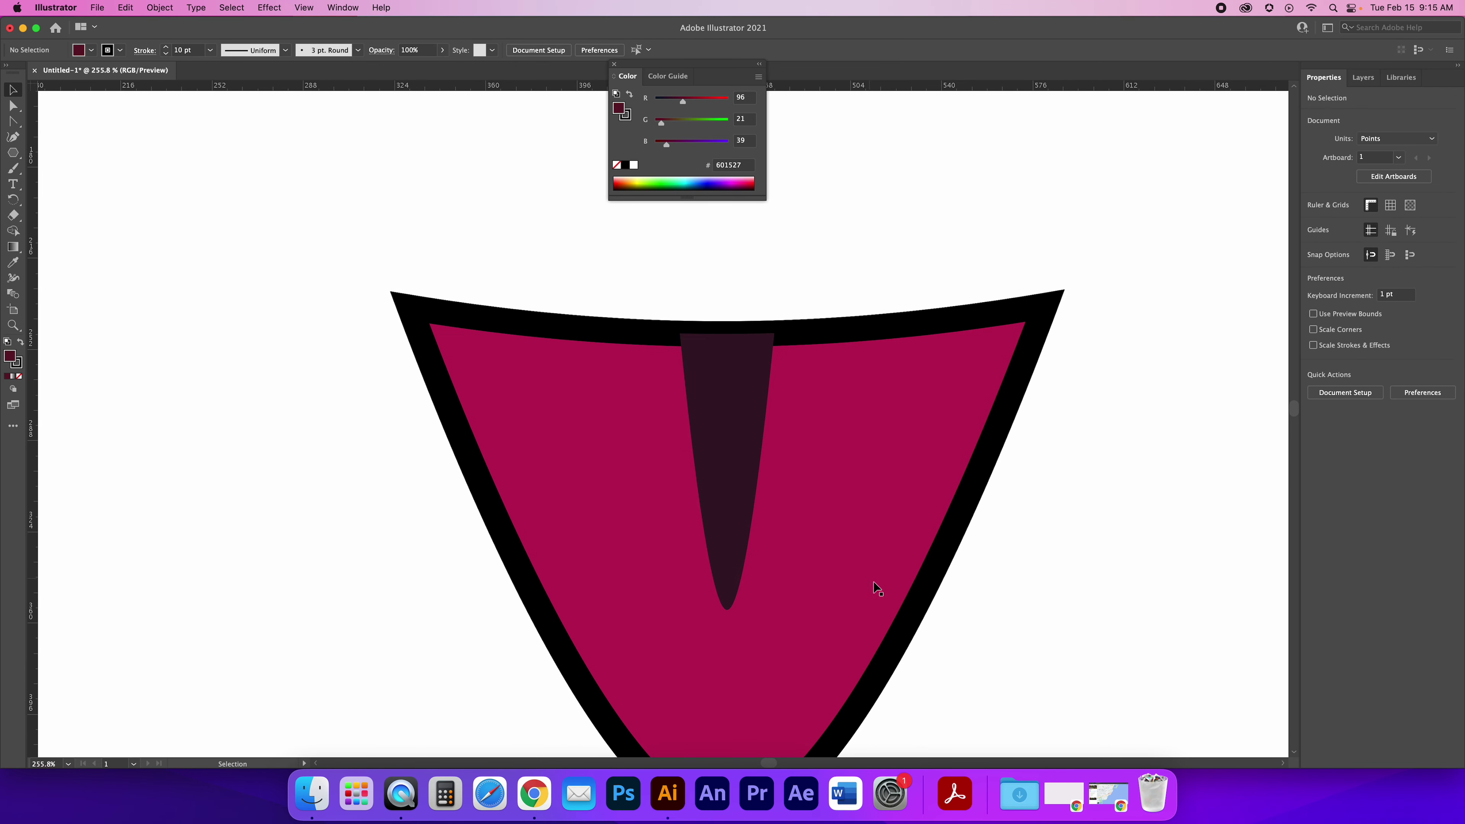
drag(860, 450, 657, 439)
click(963, 414)
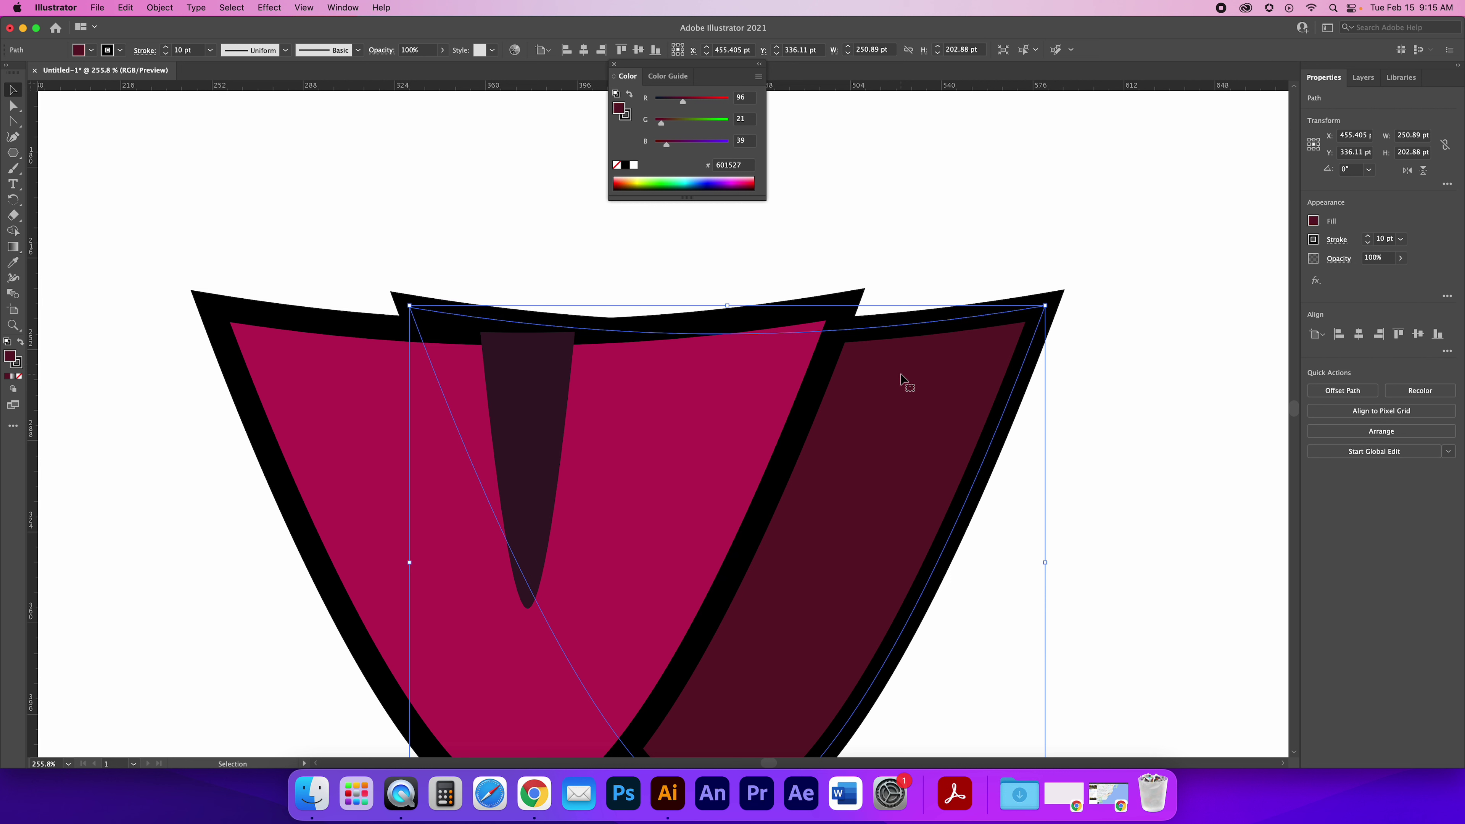
key(Delete)
Try to lower the dark strip inside the isolated tongue group so it starts below the black outline
click(516, 407)
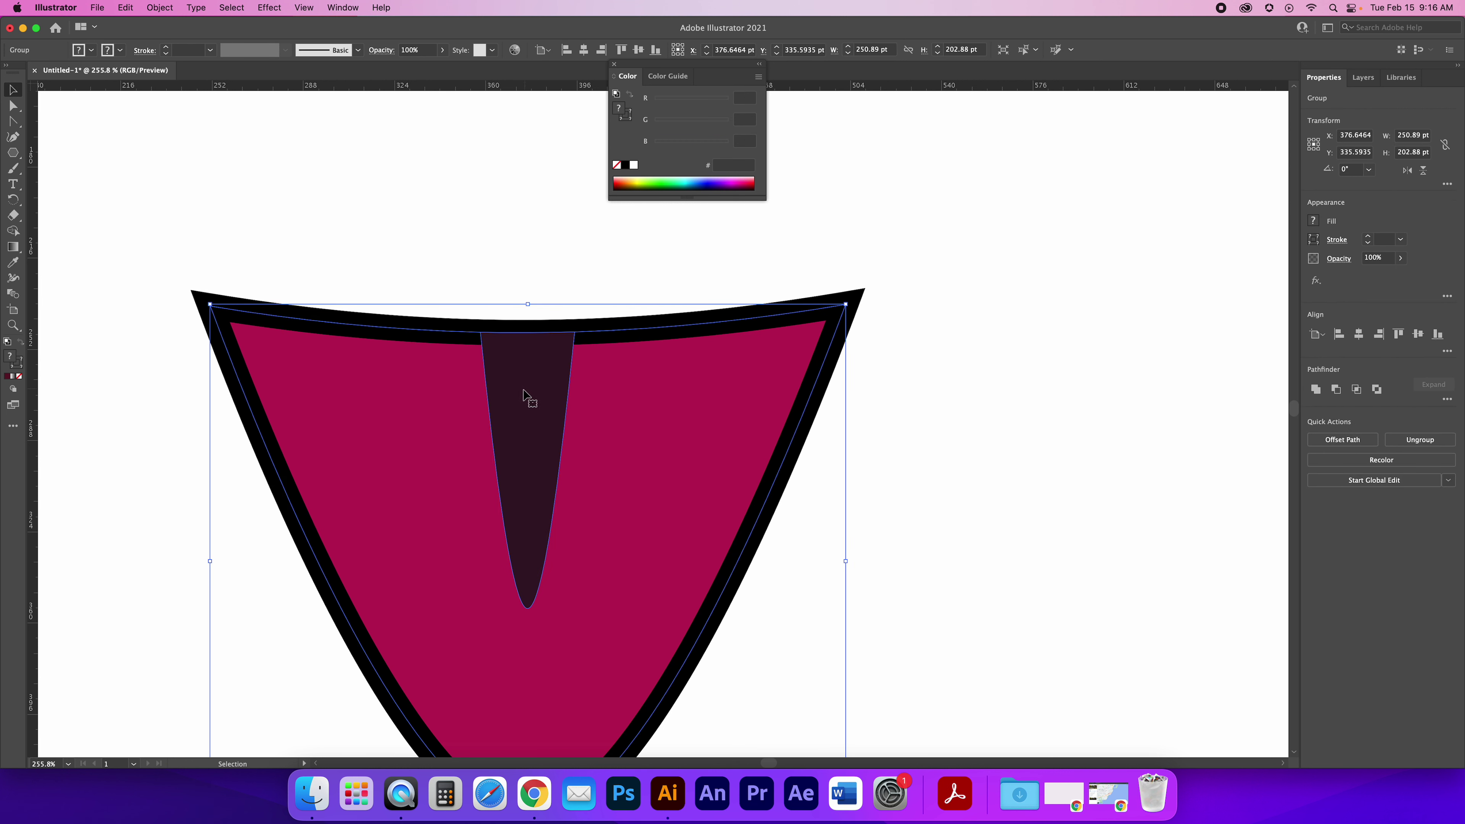
double_click(526, 396)
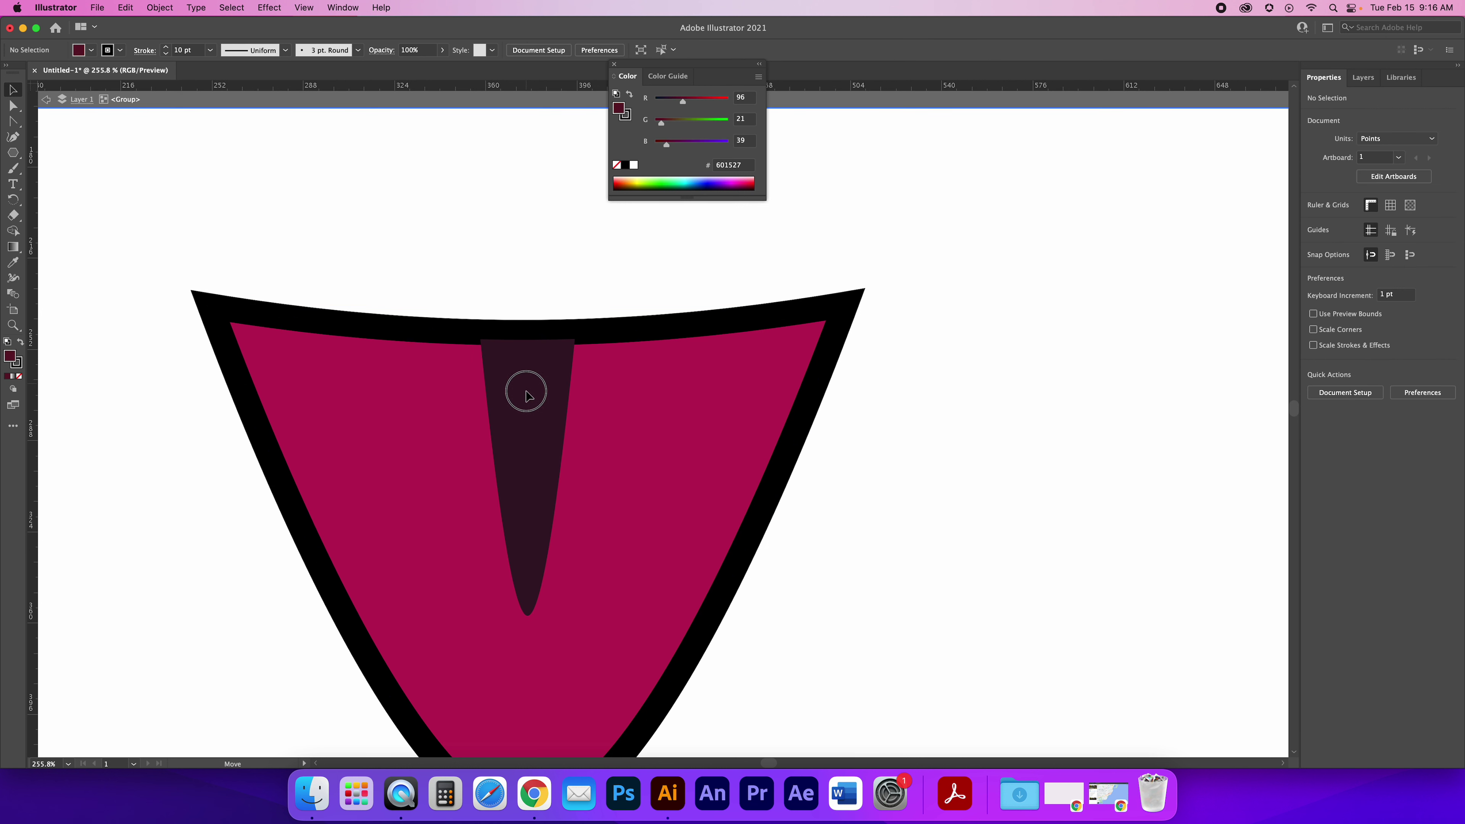
click(525, 397)
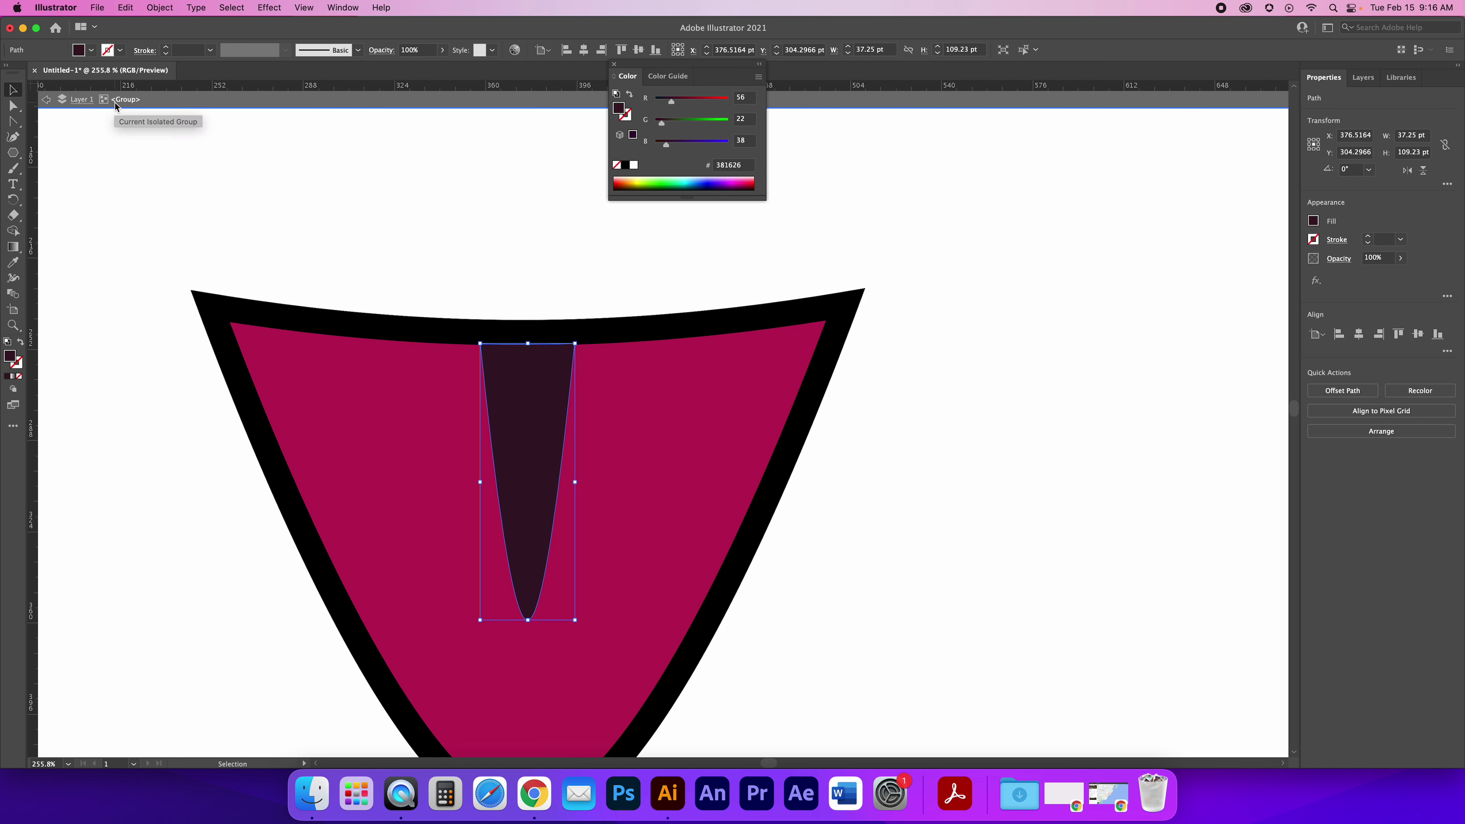
key(Up)
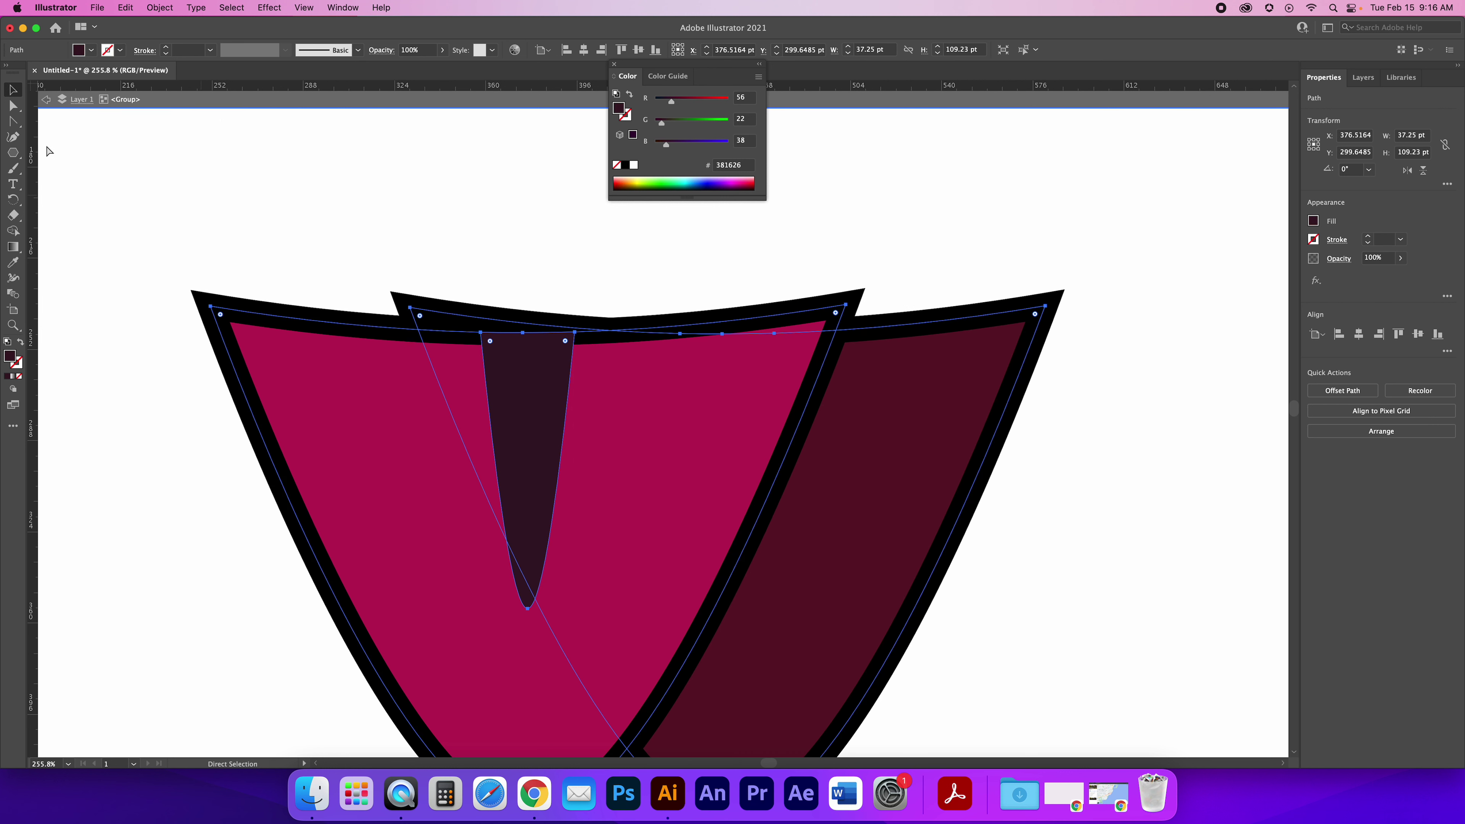
double_click(292, 167)
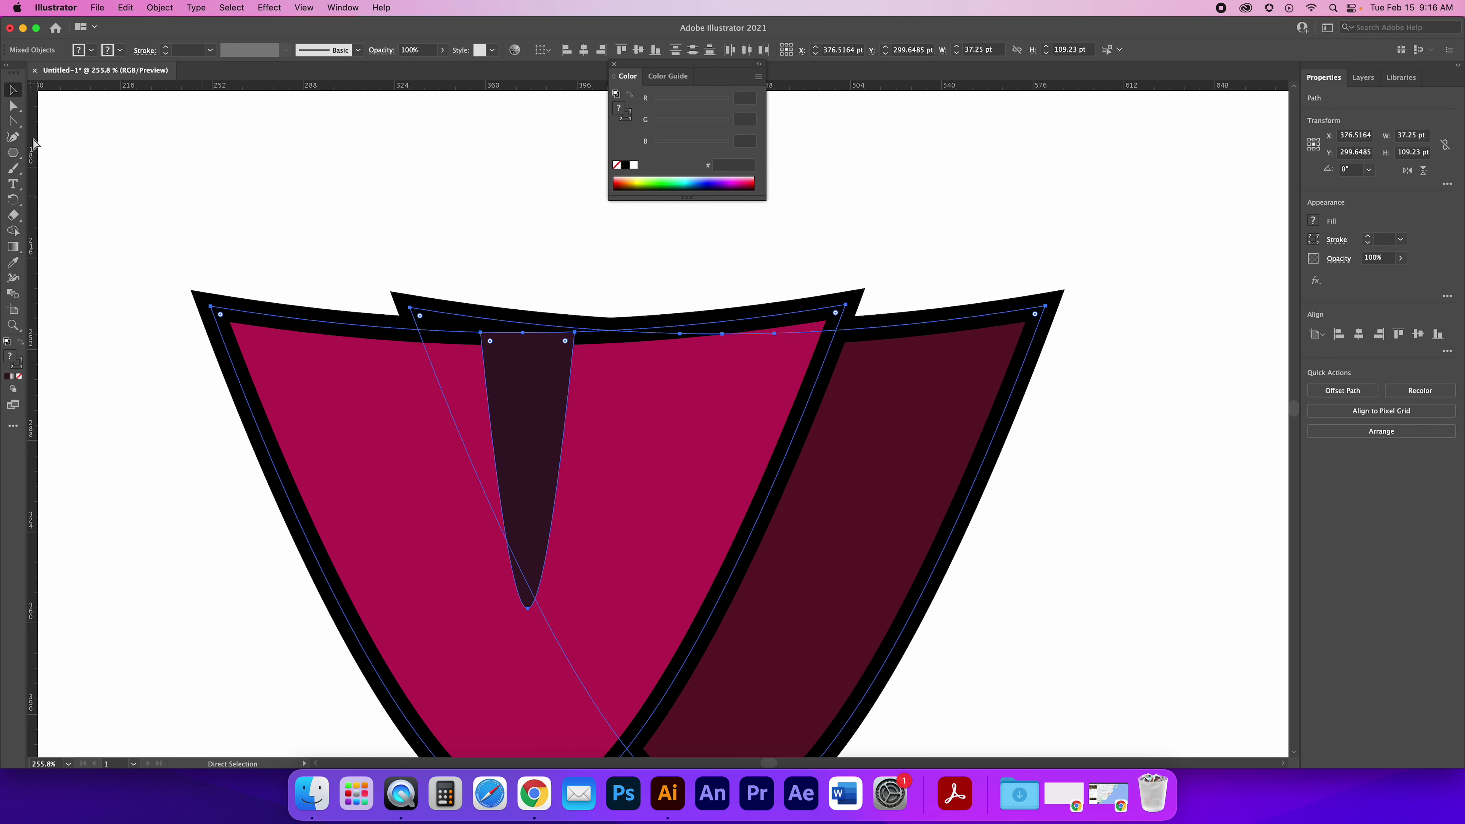
Delete the restored maroon piece behind the tongue
click(910, 434)
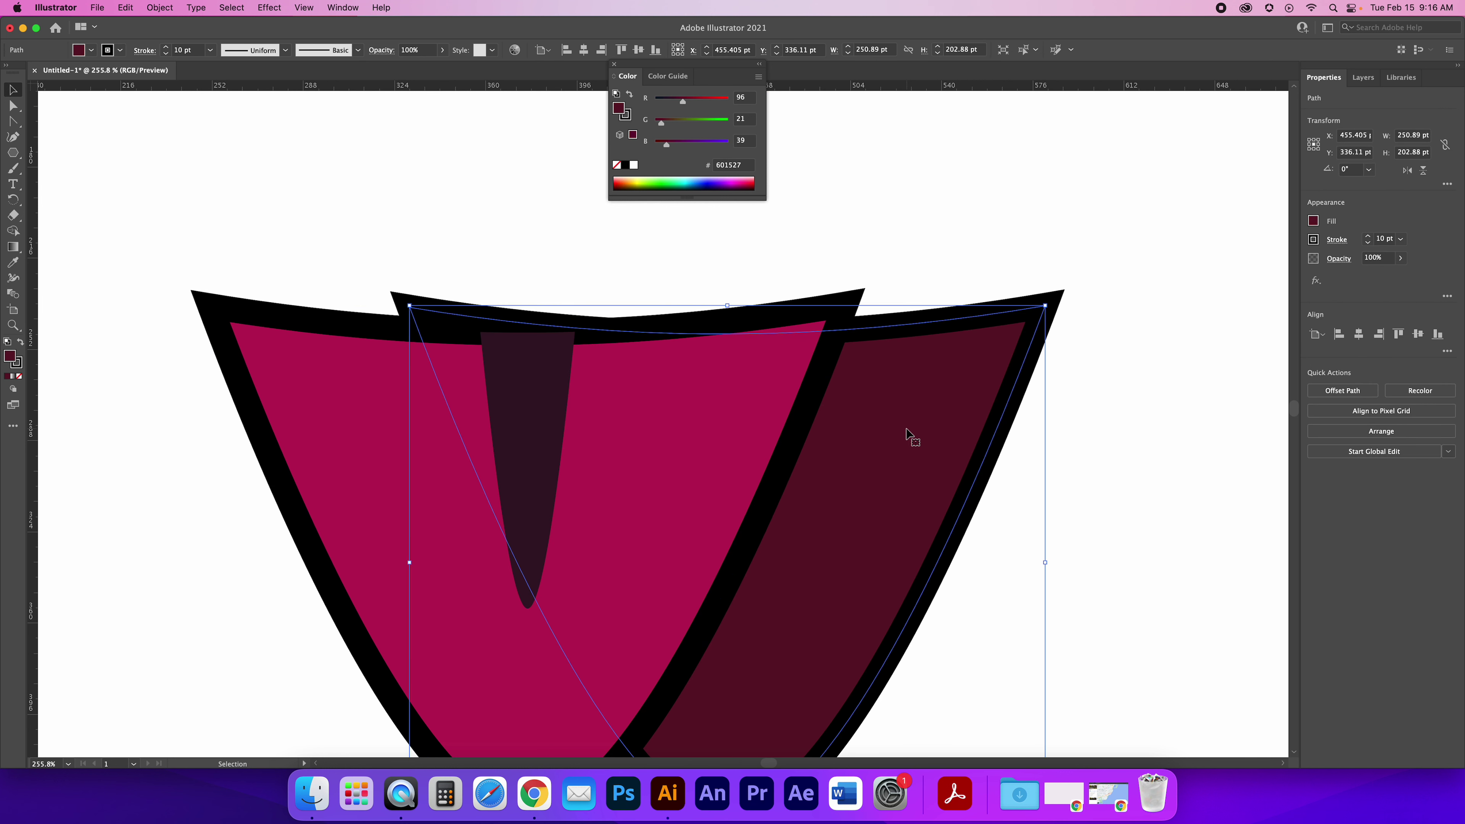
key(Delete)
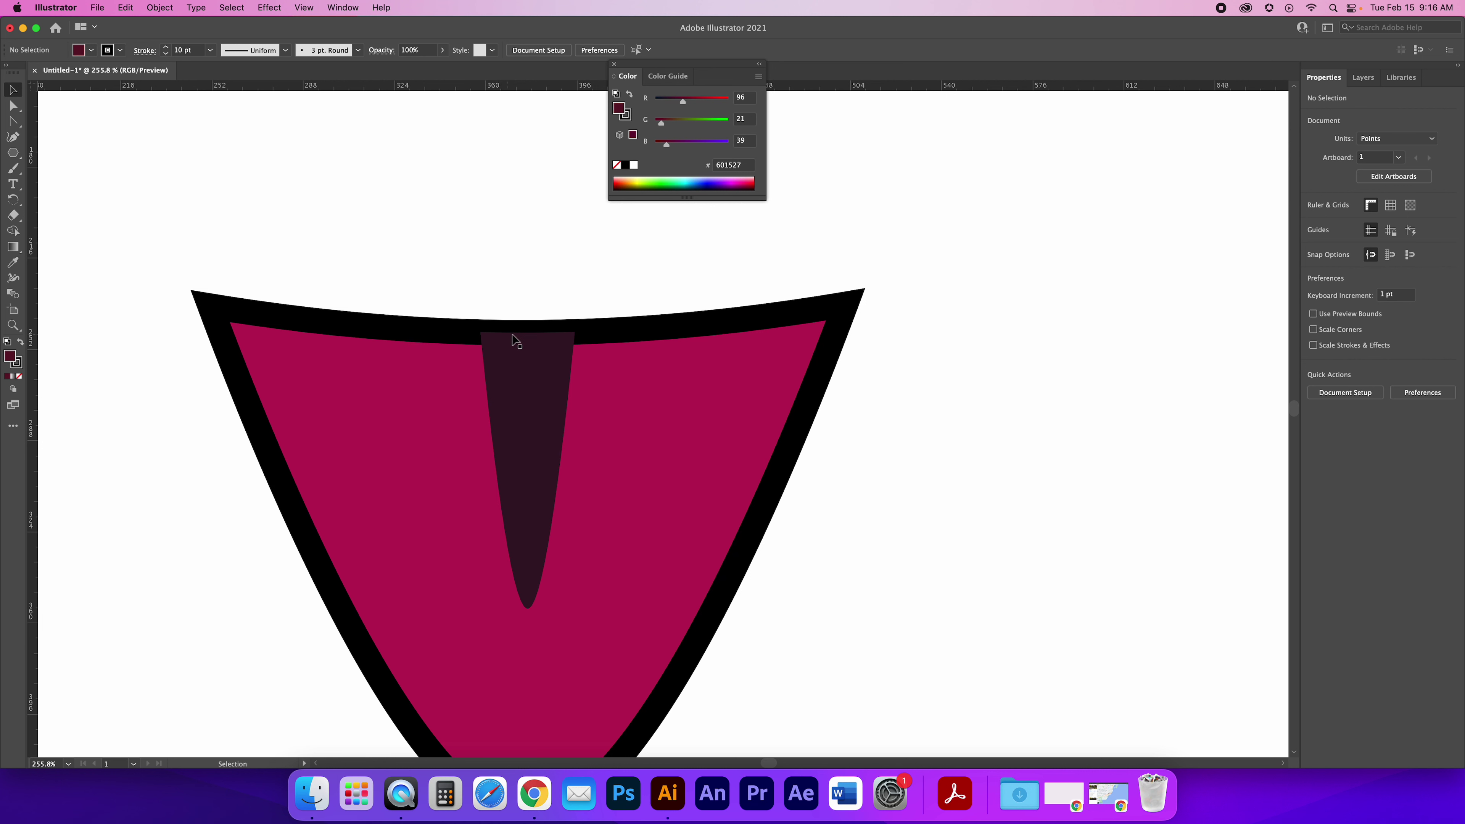
Shift the tongue group to about X 364 pt, Y 308 pt and try to move only its dark strip with Direct Selection
click(543, 365)
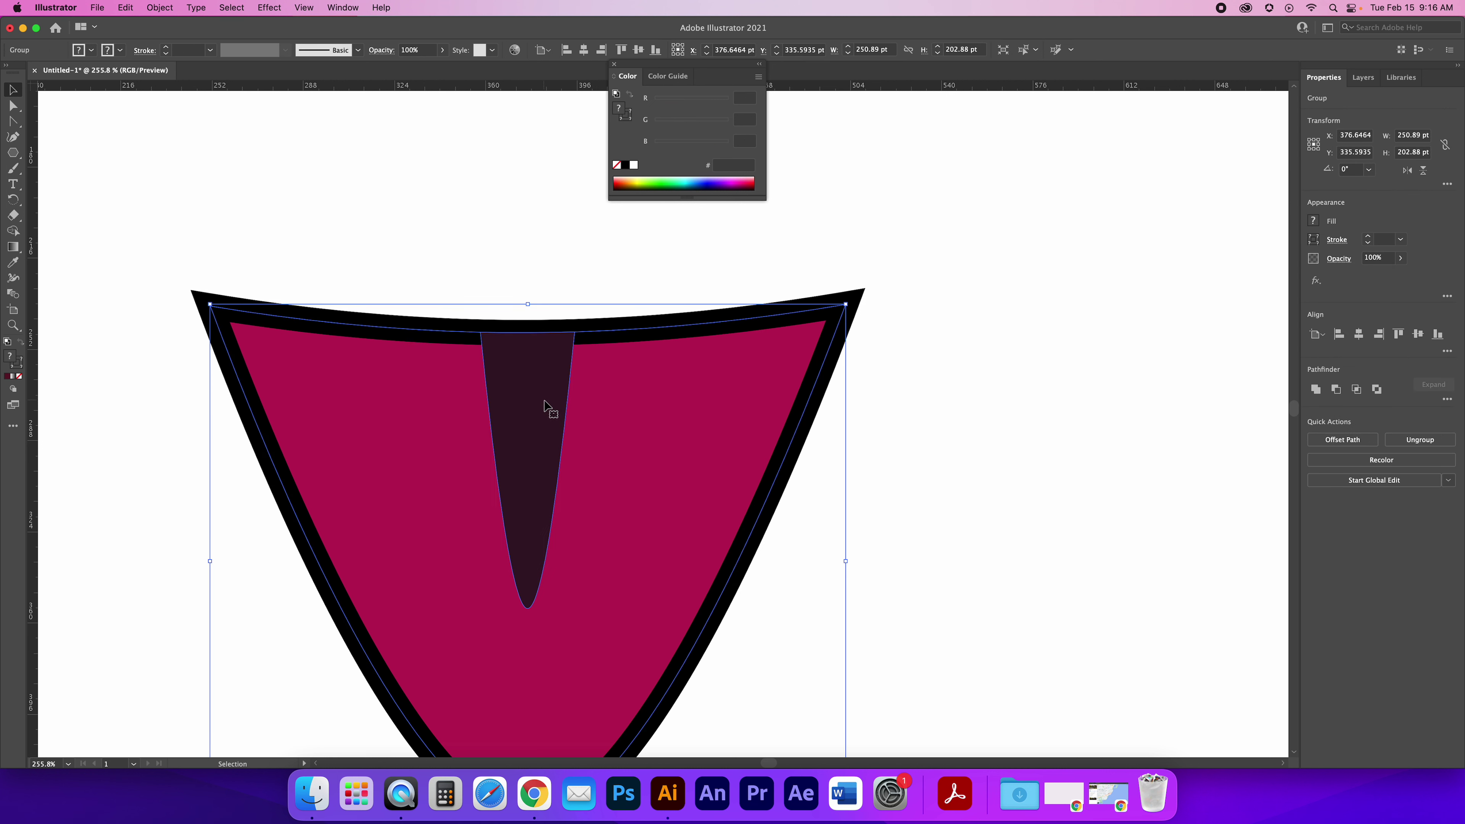
drag(529, 394, 496, 324)
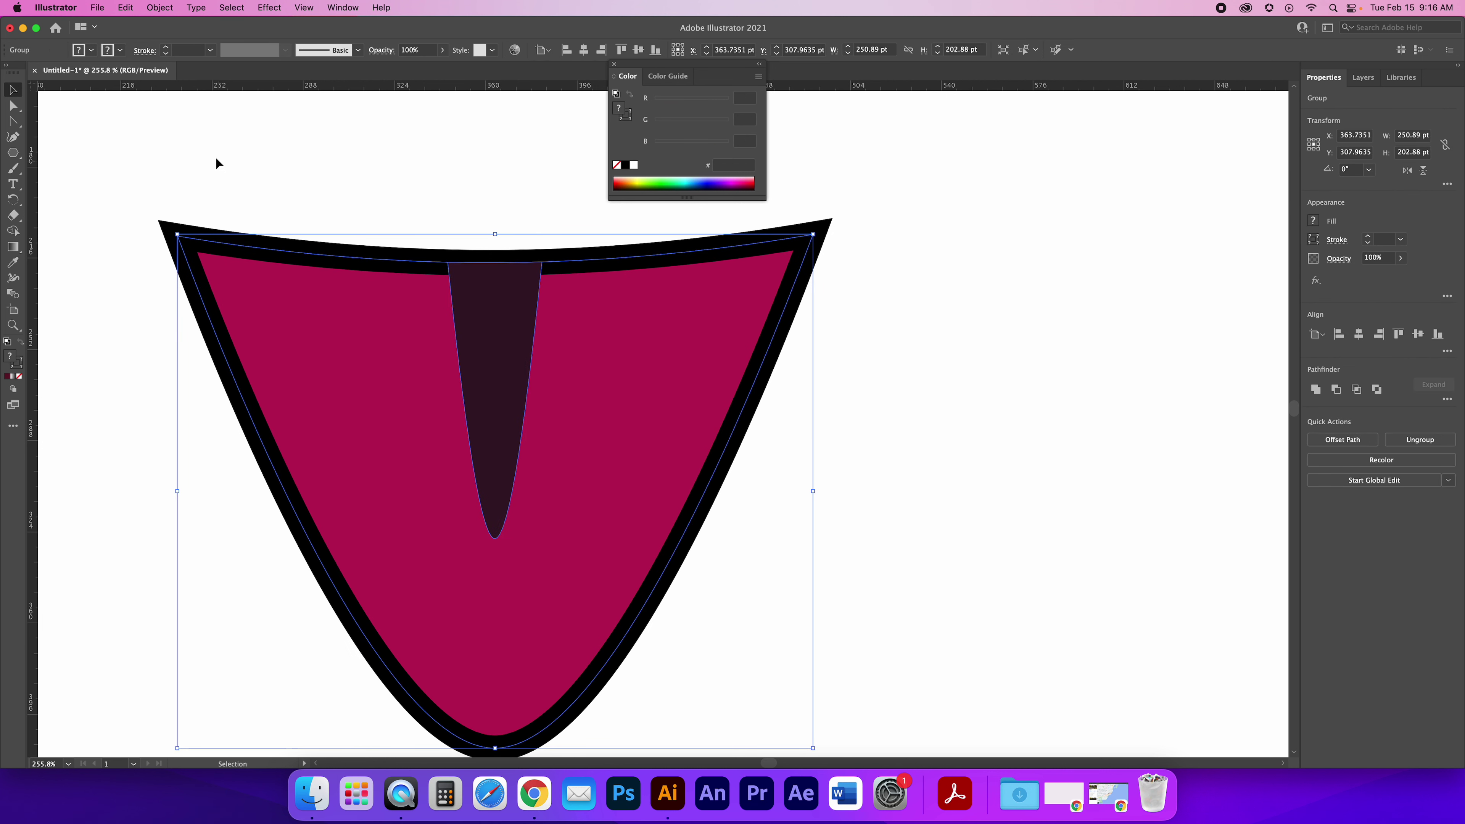
click(11, 107)
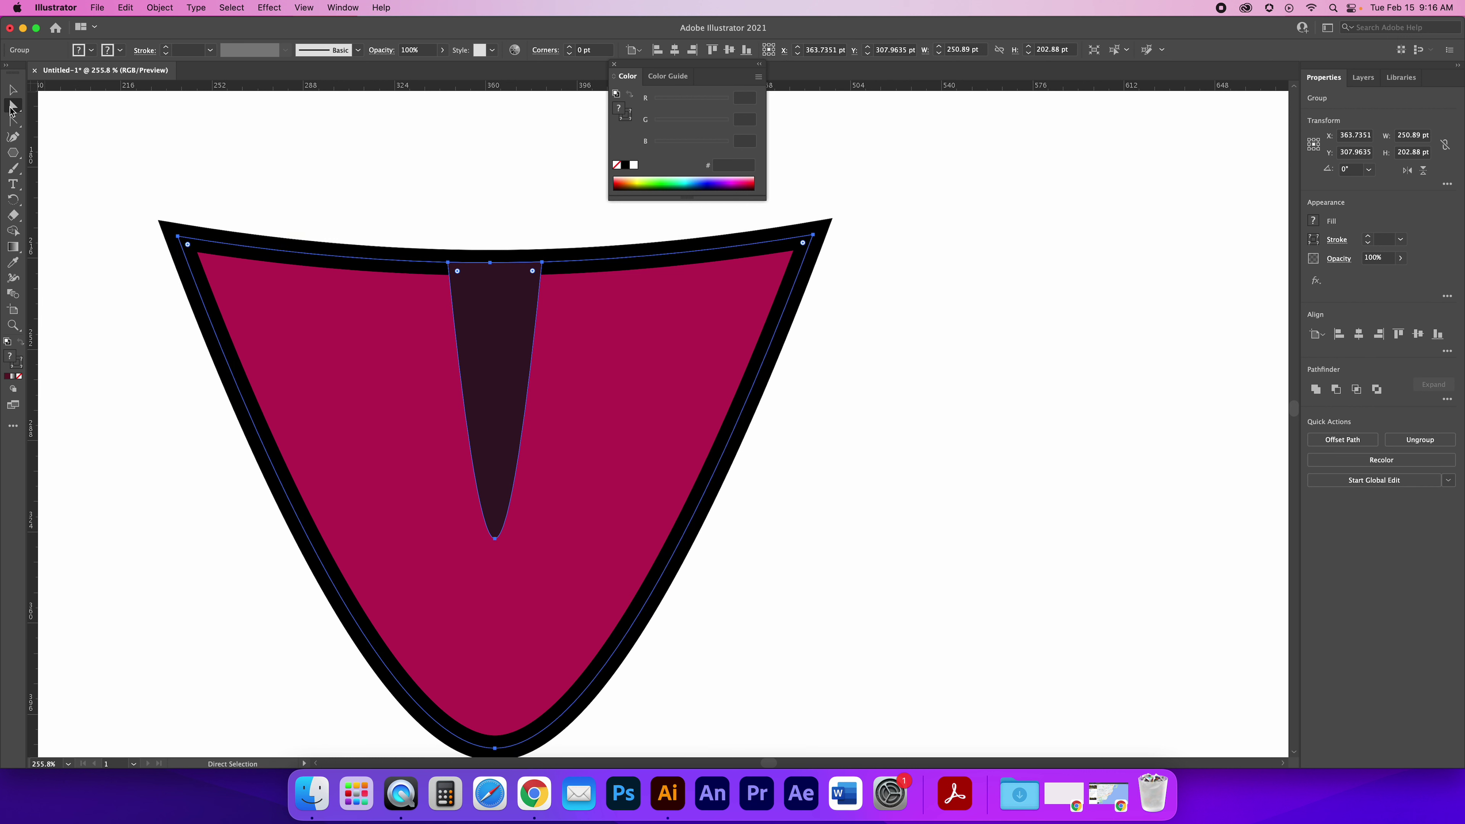
click(220, 134)
mouse_move(463, 312)
mouse_down()
mouse_move(464, 328)
mouse_move(517, 344)
mouse_move(448, 298)
mouse_up()
key(super+z)
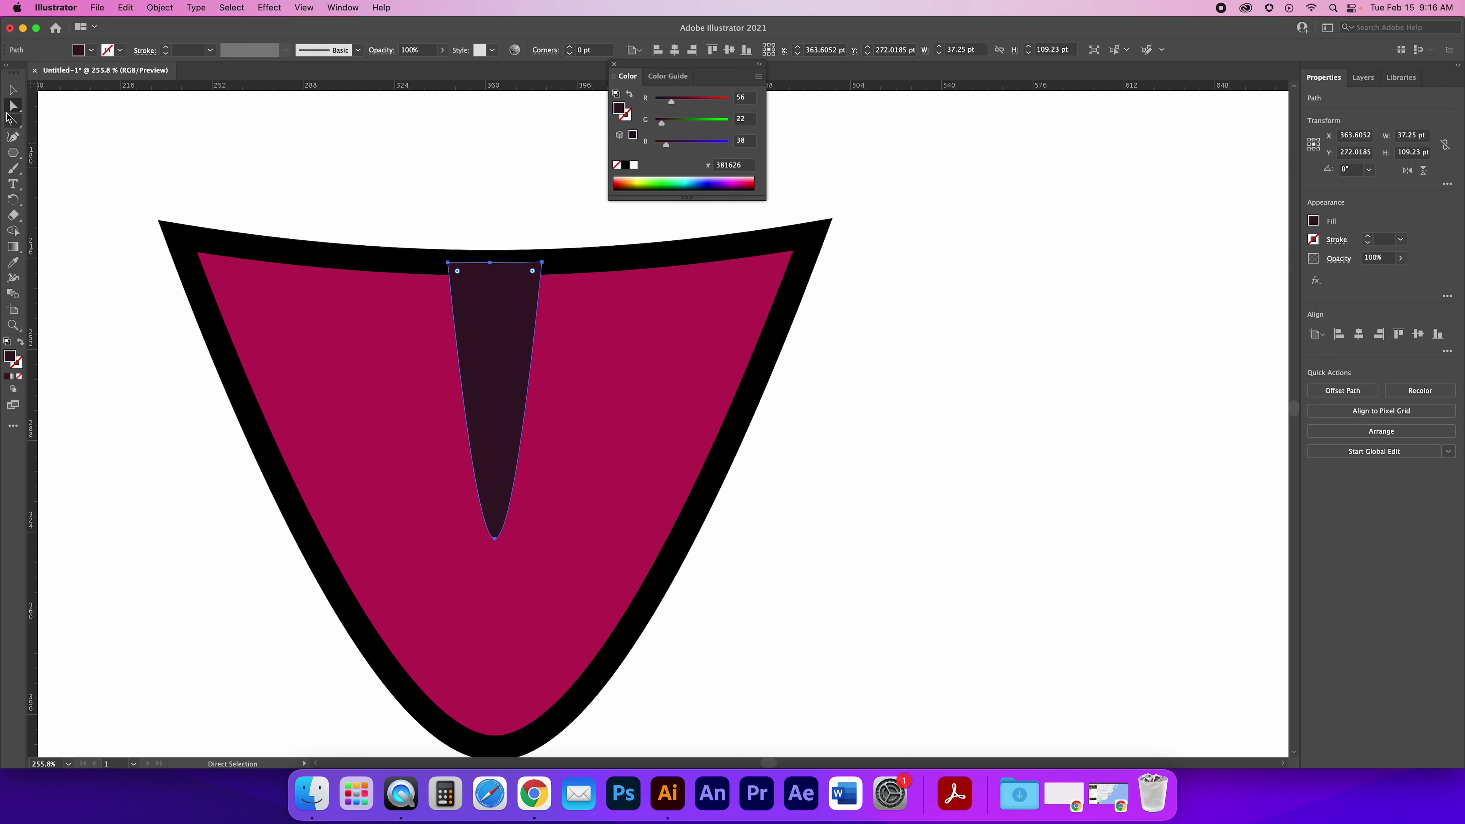
Isolate the tongue group and lower its dark strip to about Y 277 pt, so it starts below the black outline
key(v)
double_click(335, 326)
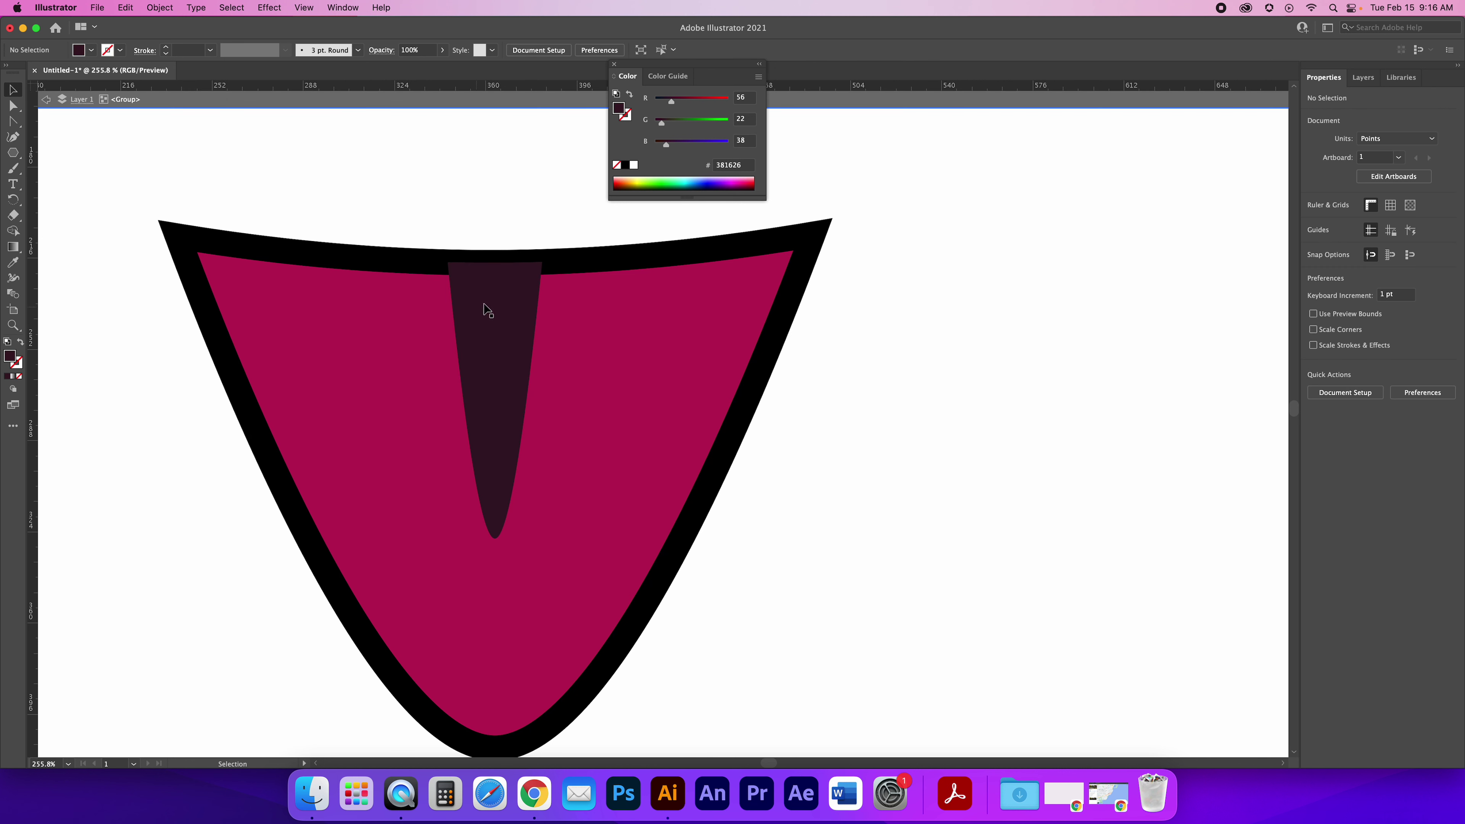
drag(513, 318, 519, 332)
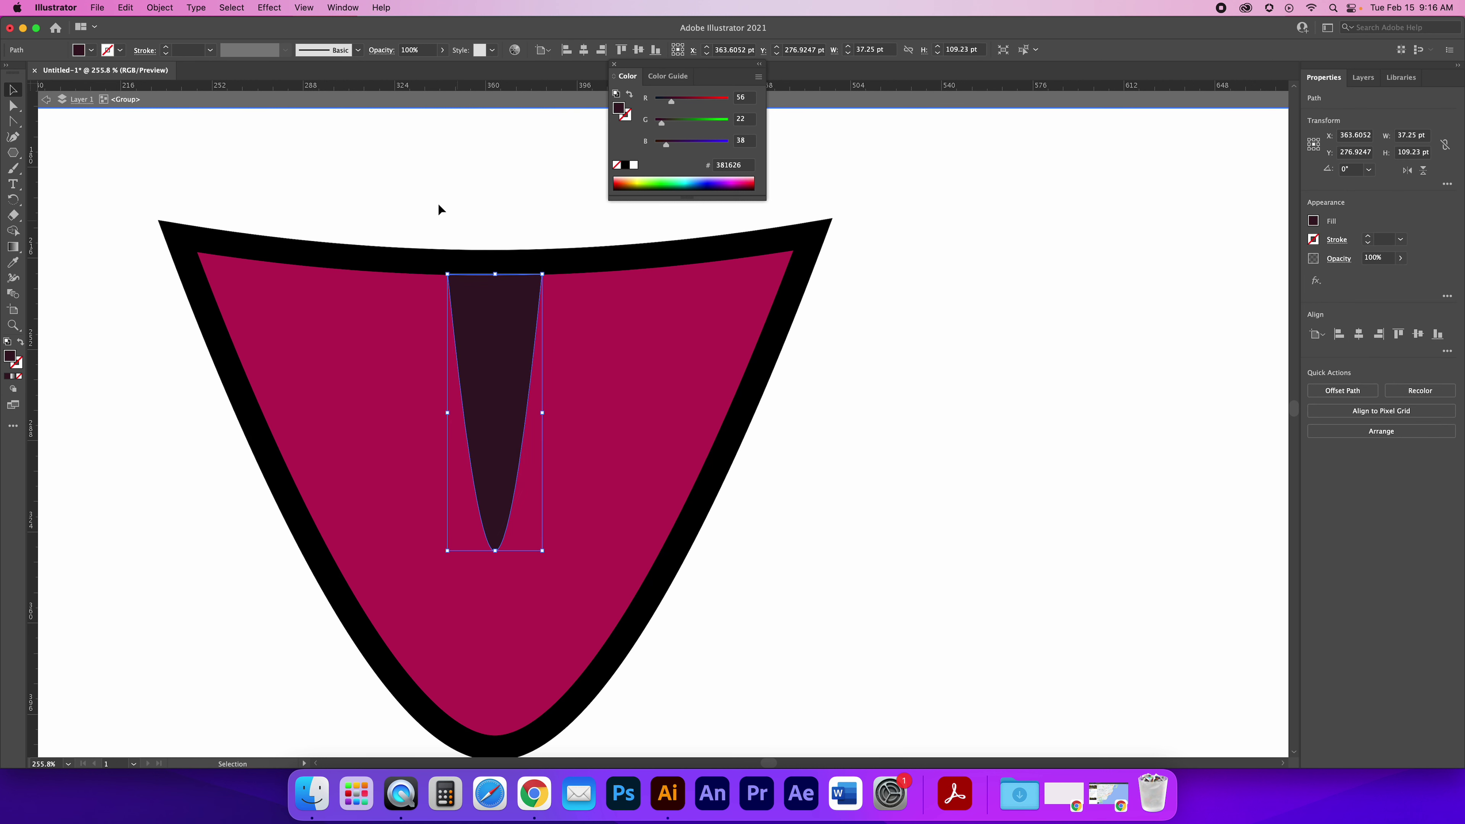
click(45, 101)
Place the tongue group in the centre of the maroon mouth, against its upper edge, at about X 1376 pt, Y 710 pt
key(super+1)
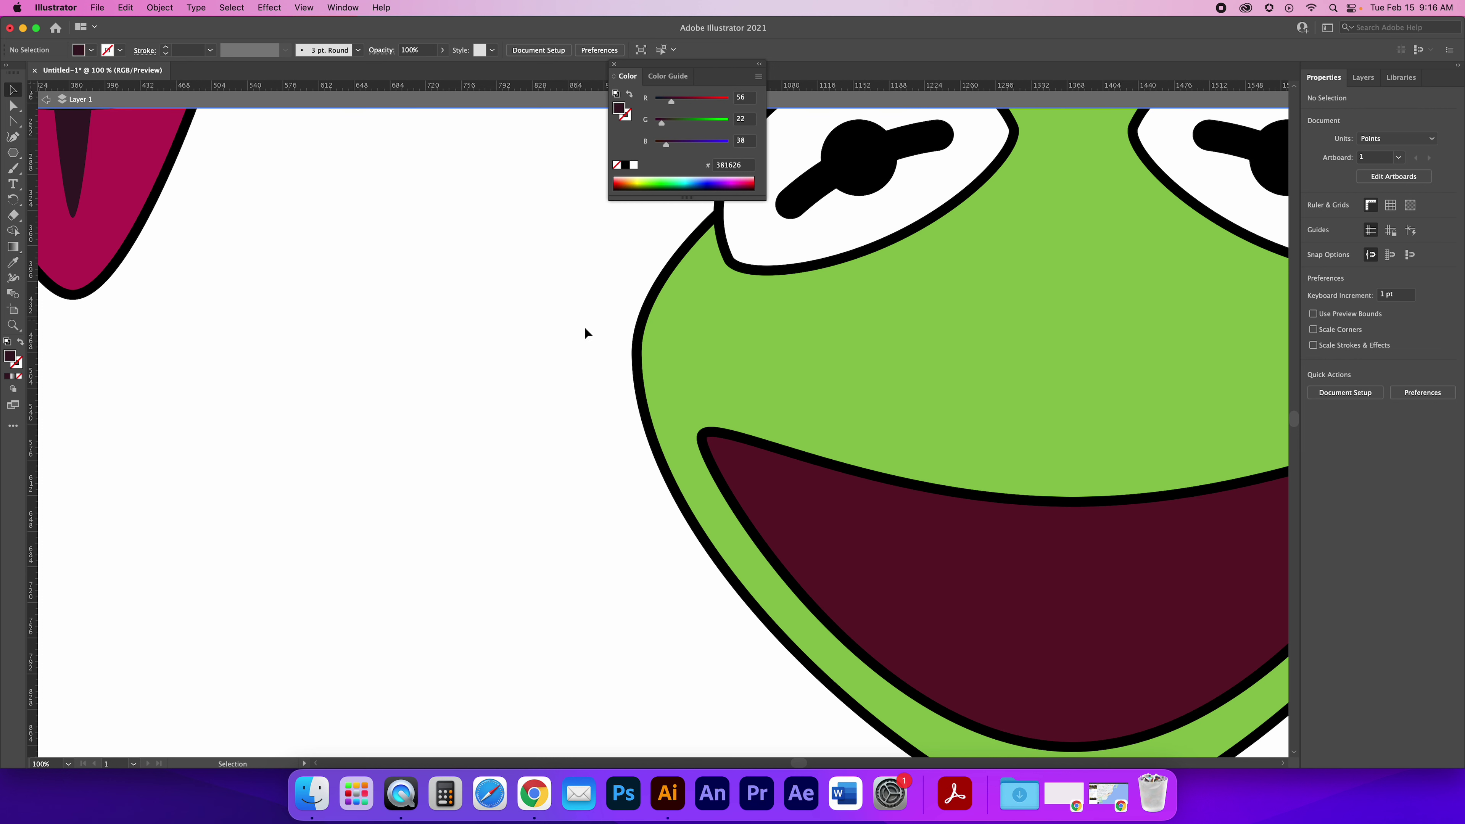
drag(55, 180, 605, 500)
scroll(562, 547, left, 10)
scroll(563, 546, up, 1)
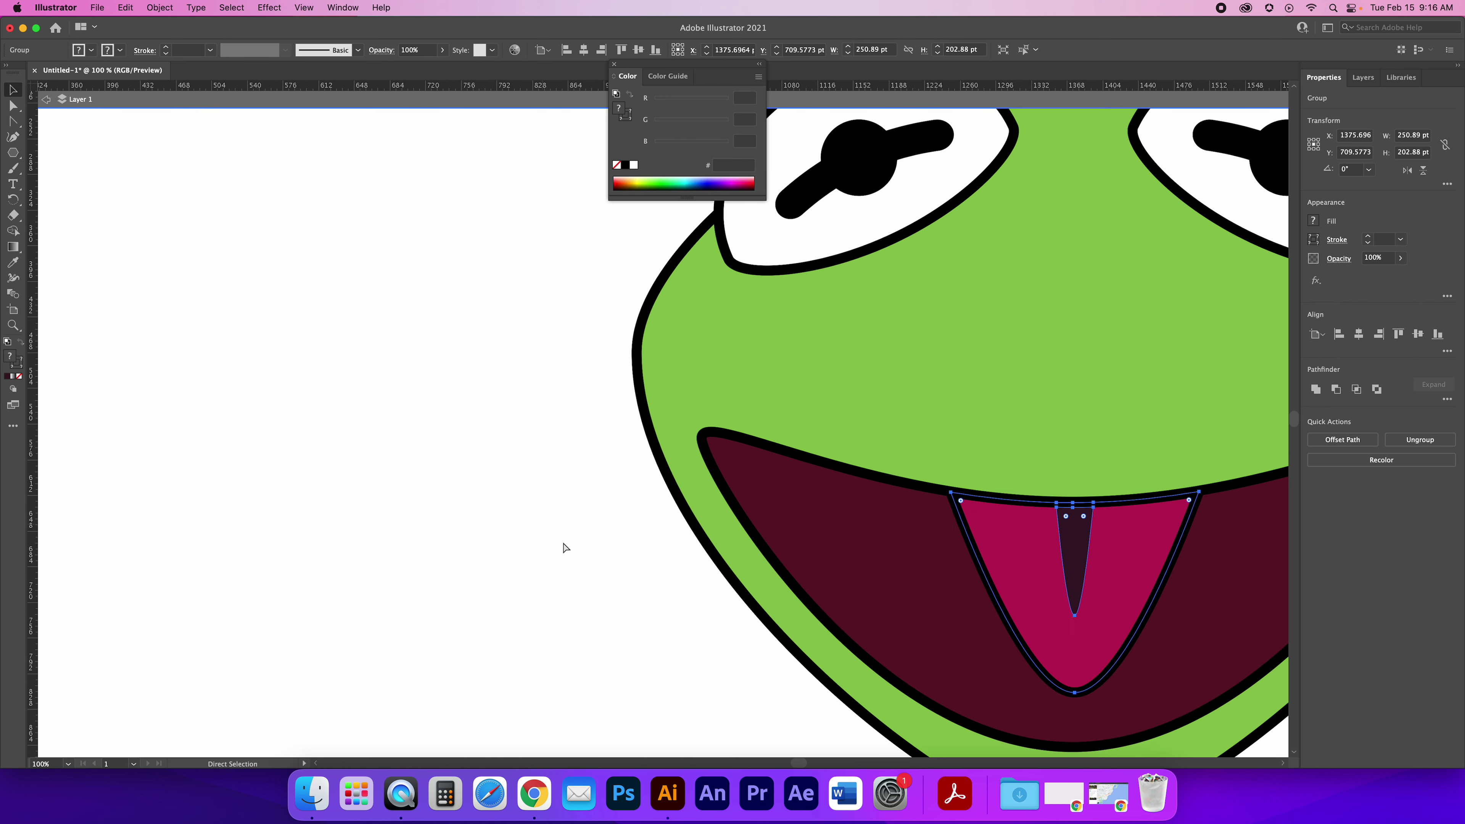
click(664, 541)
key(super+minus)
key(super+minus)
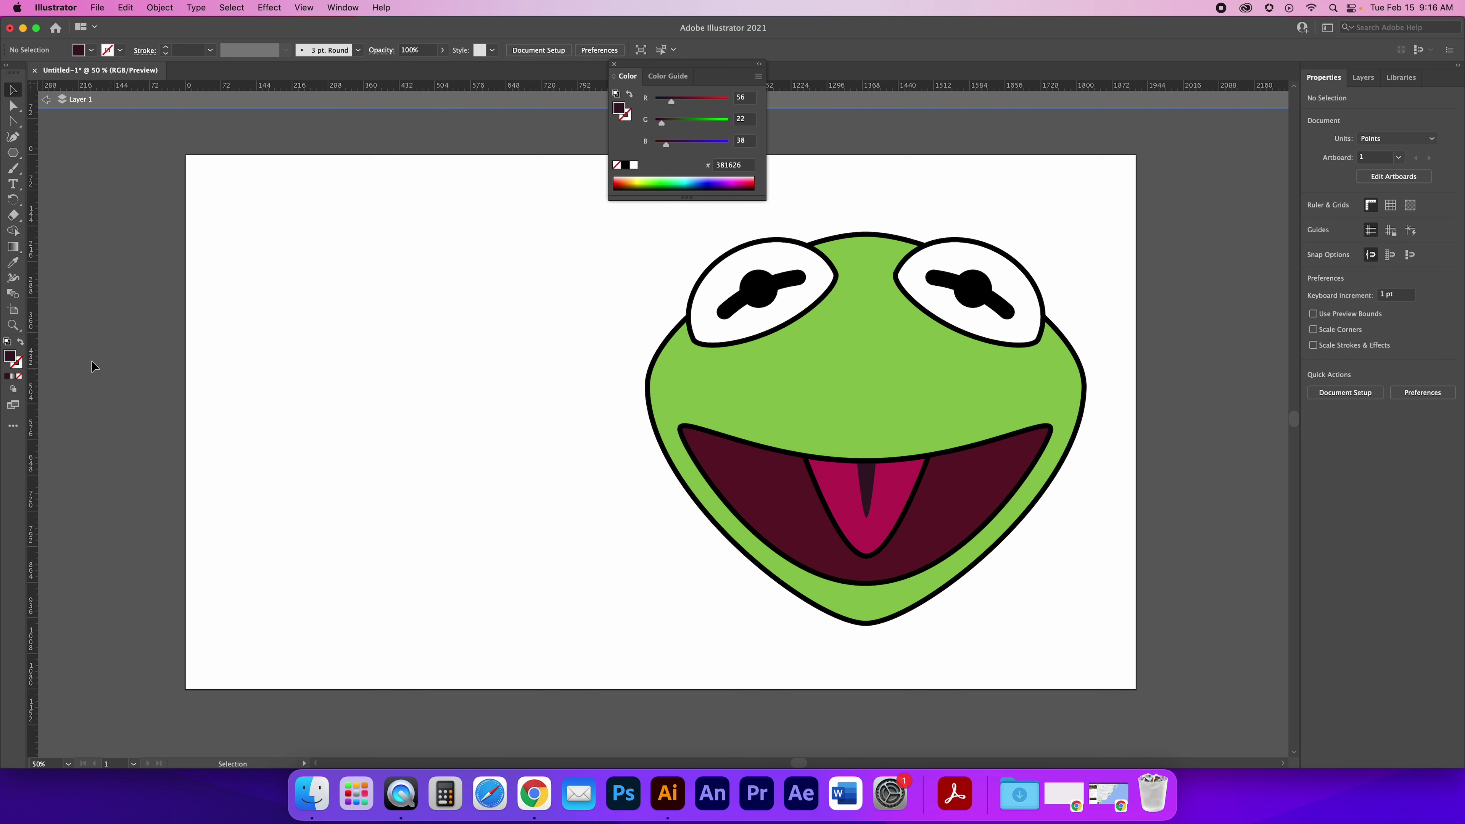
Exit isolation, move the complete face to about X 951 pt, Y 475 pt near the artboard's centre, and close the floating color controls
click(46, 99)
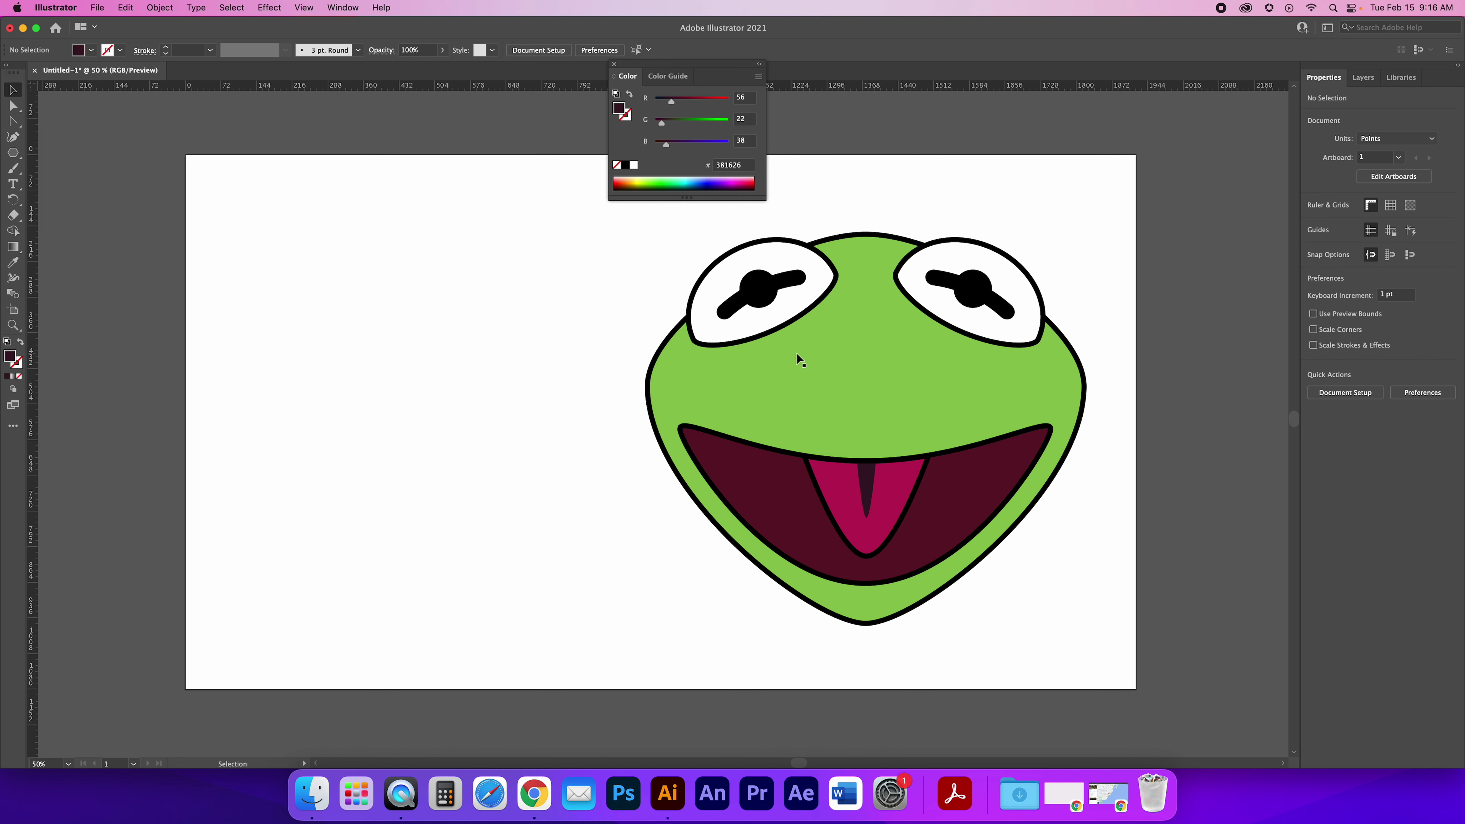
drag(560, 208, 982, 556)
drag(900, 405, 689, 365)
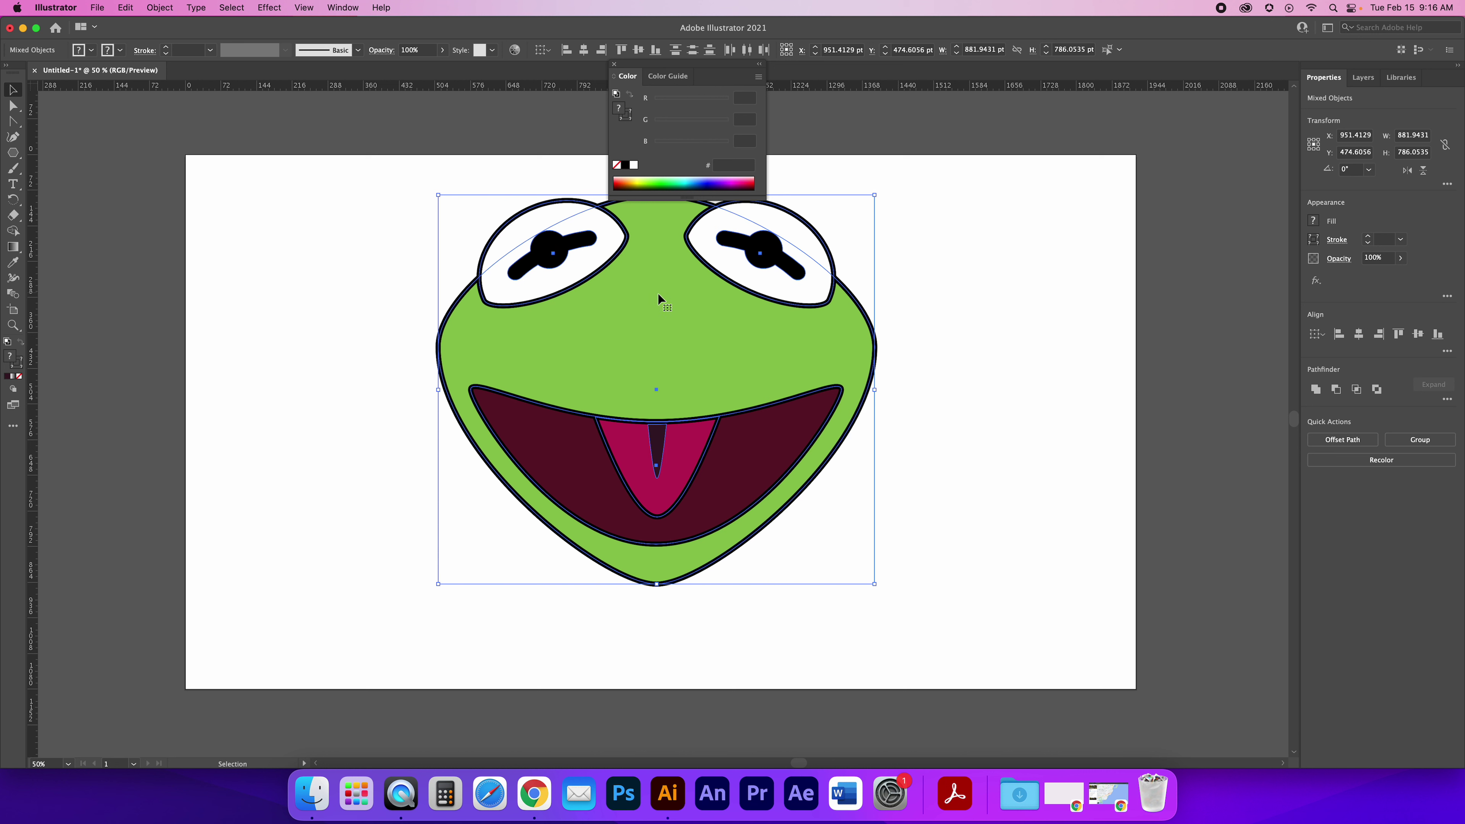
click(614, 64)
click(922, 376)
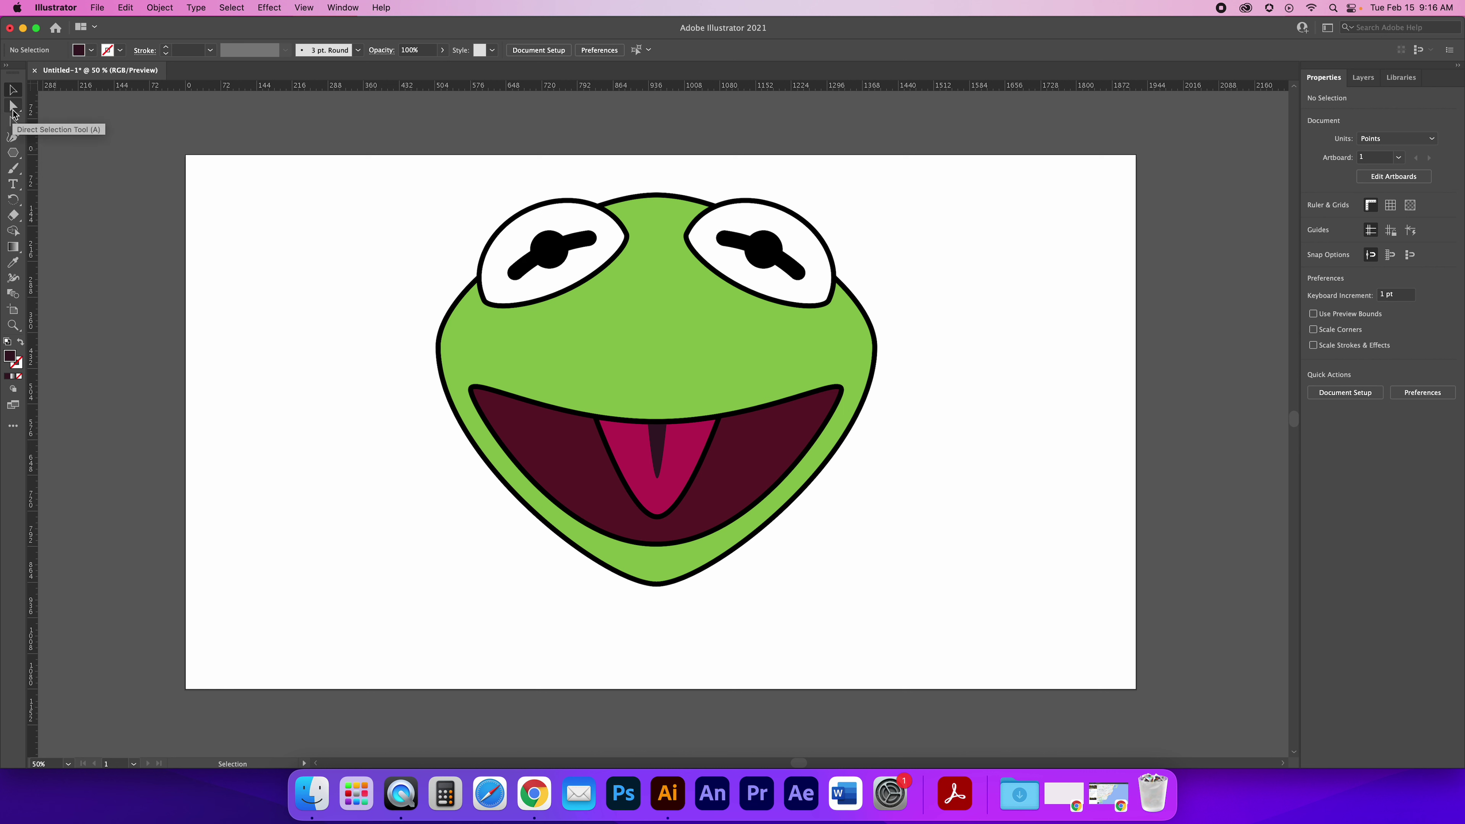
Draw a closed, jagged, straight-sided practice shape with the Pen tool in the empty area beside the face
click(14, 137)
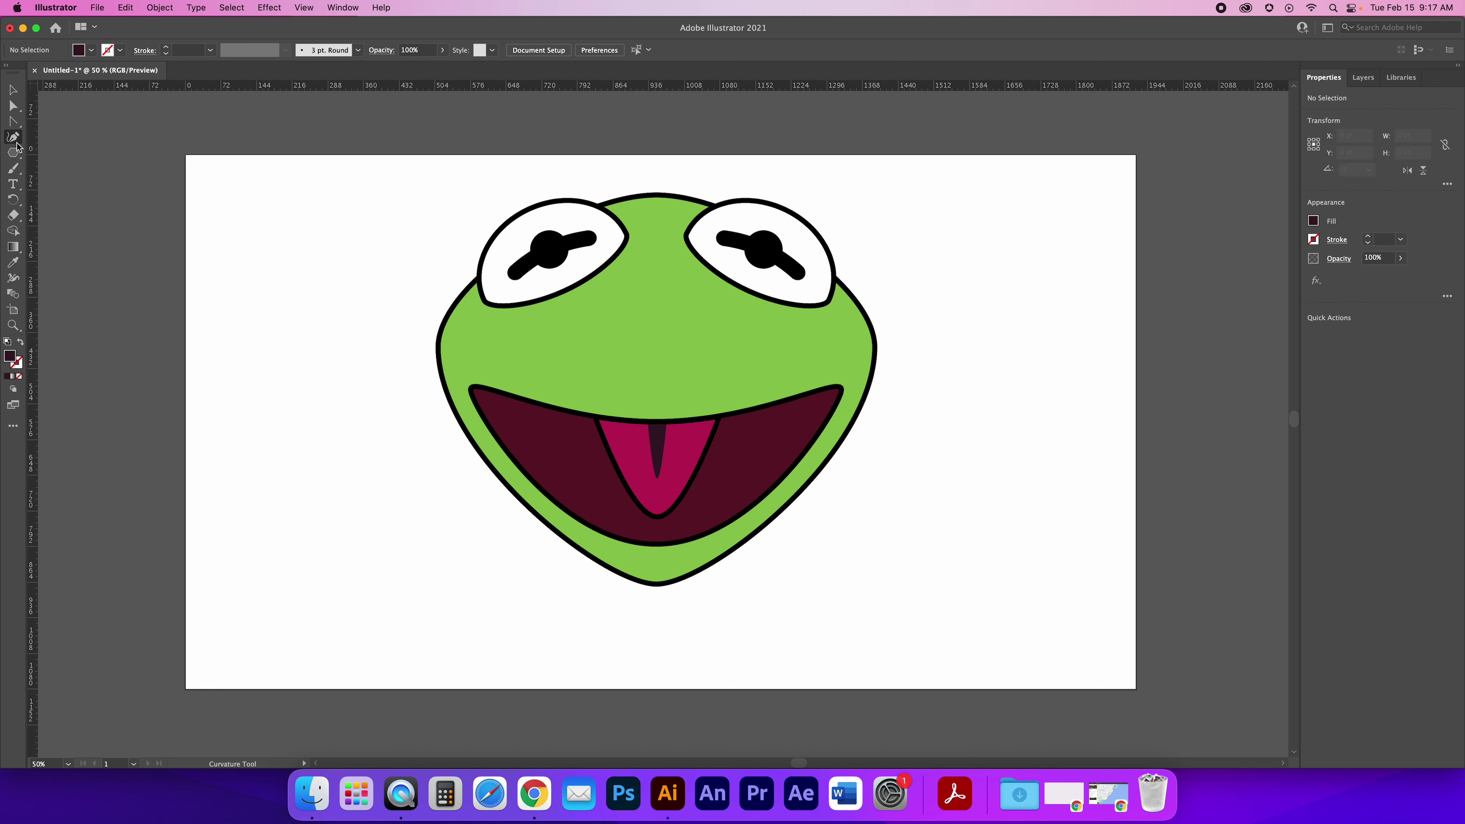
drag(13, 138, 55, 129)
click(233, 316)
click(251, 406)
click(289, 334)
click(318, 405)
click(350, 307)
click(328, 239)
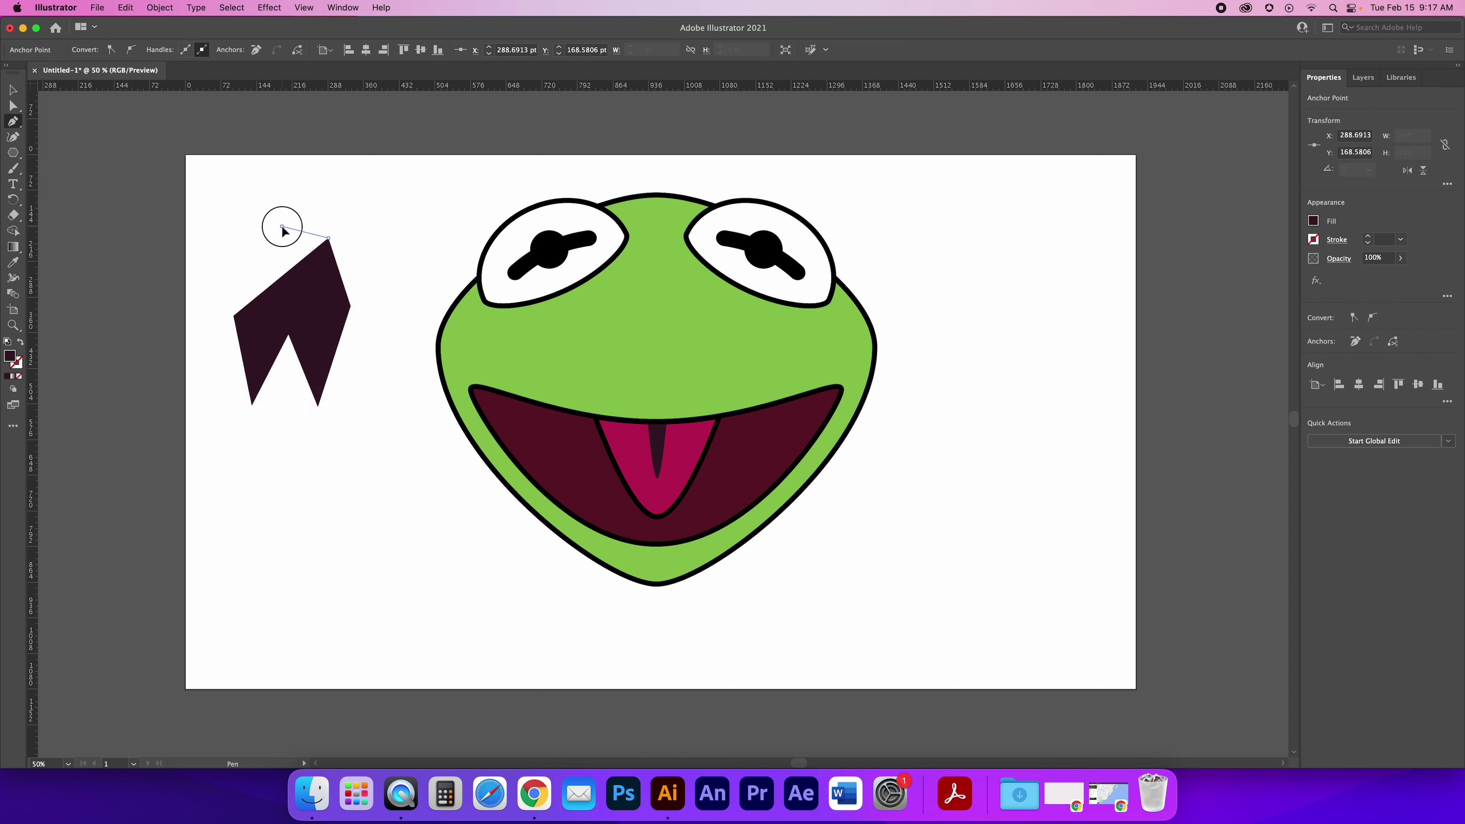
click(282, 227)
click(295, 277)
click(253, 259)
click(238, 227)
click(218, 251)
click(229, 273)
click(213, 281)
click(243, 287)
click(218, 295)
click(247, 298)
click(219, 304)
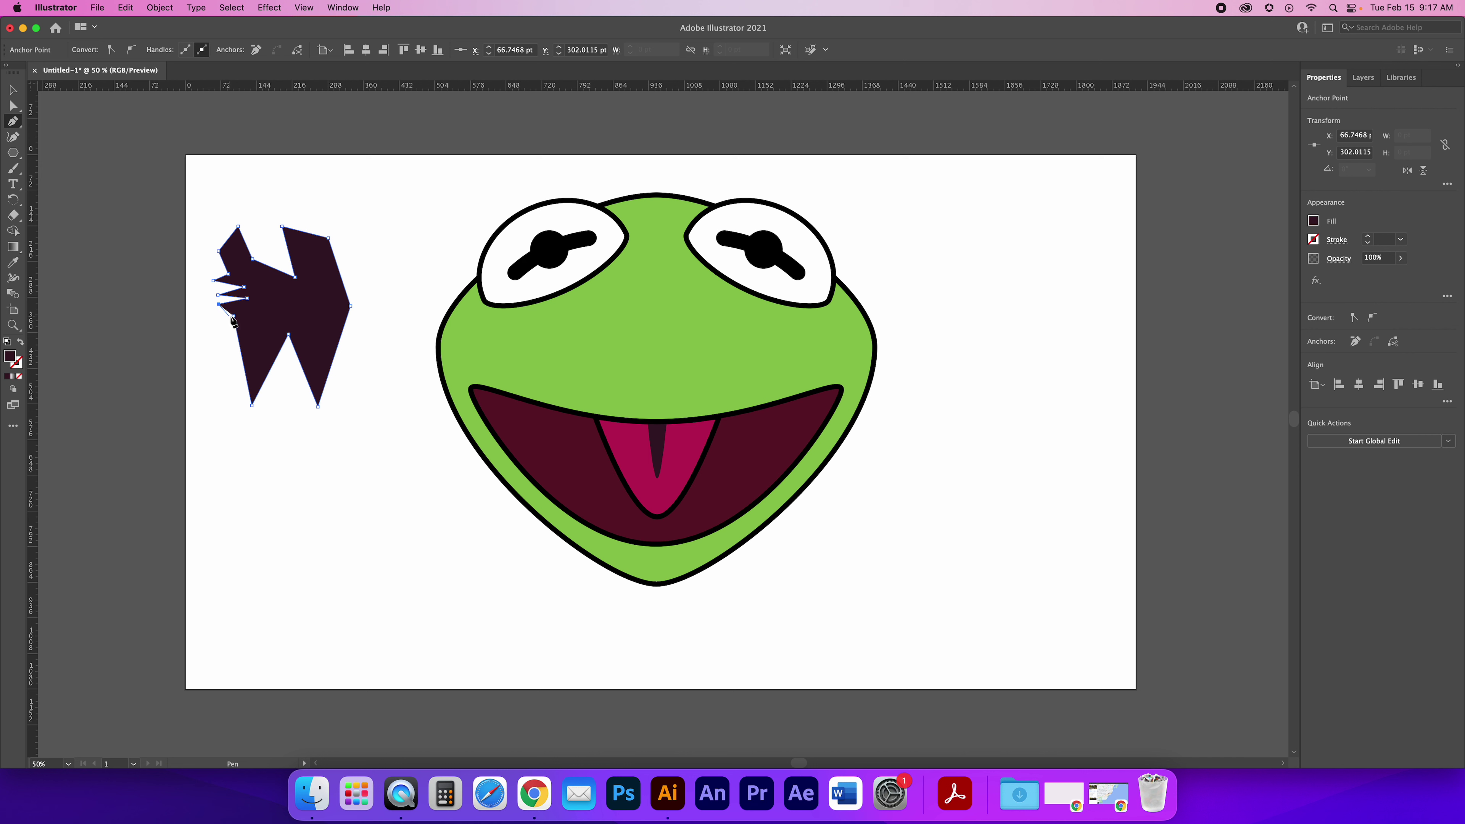
click(234, 317)
Shift the jagged practice shape slightly, check its closed path in outline view, and delete it
key(v)
click(339, 190)
drag(302, 300, 327, 320)
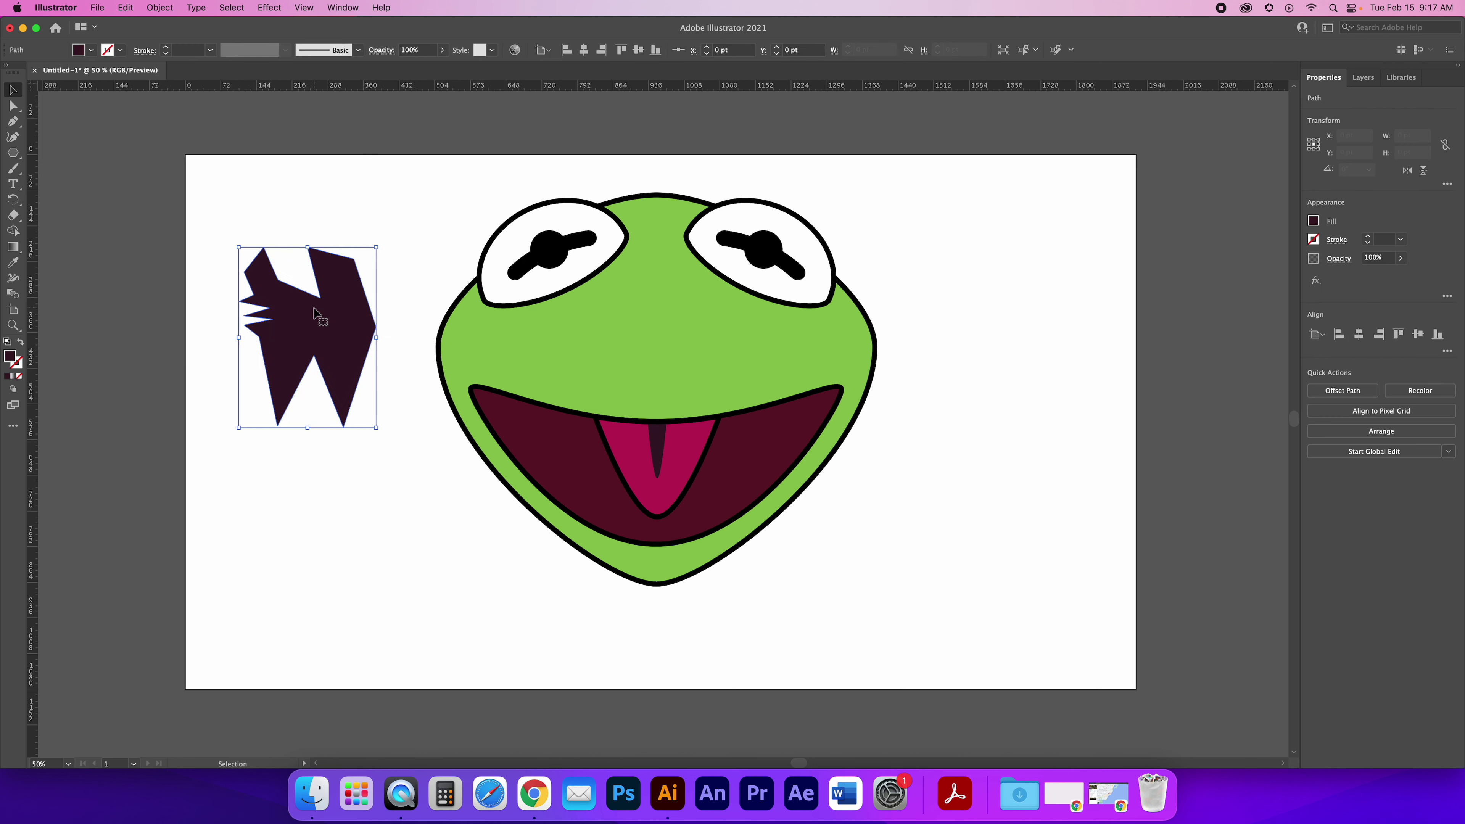
key(a)
key(super+y)
key(v)
click(332, 362)
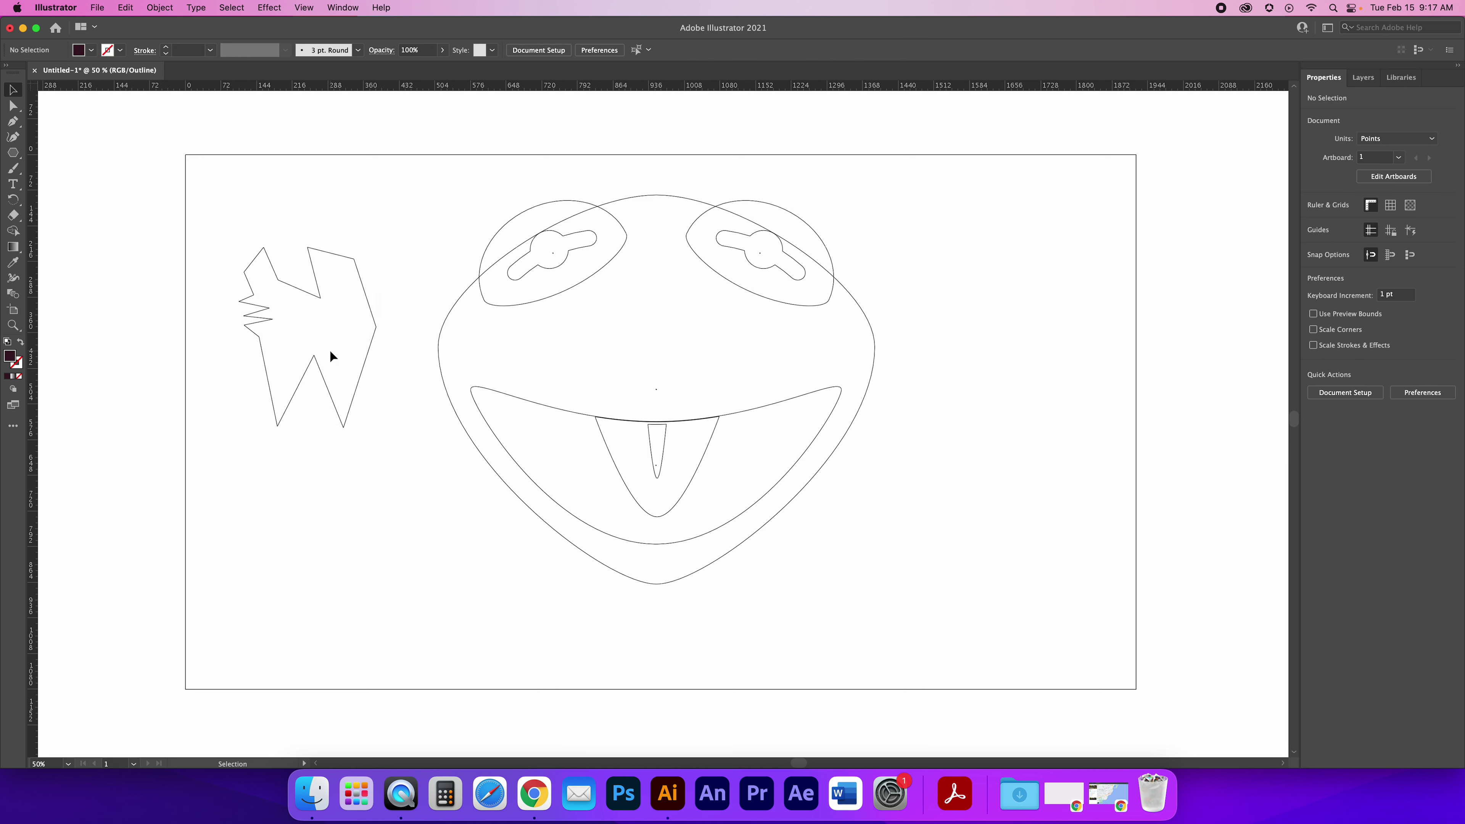
key(super+y)
click(331, 355)
key(Delete)
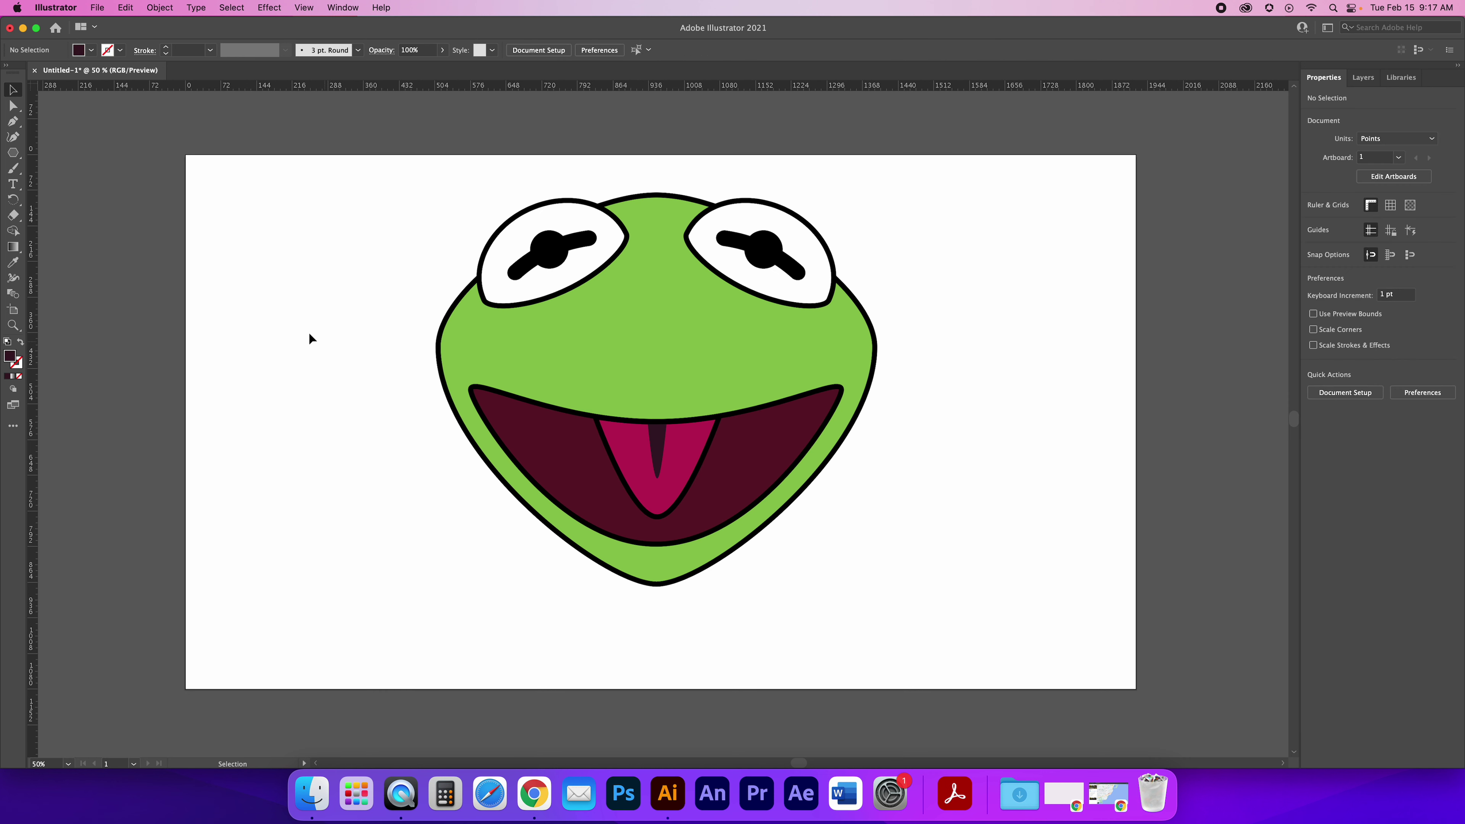
Draw an open path with five straight-corner anchor points beside the face using the Pen tool, leaving its last side unjoined
key(p)
click(253, 264)
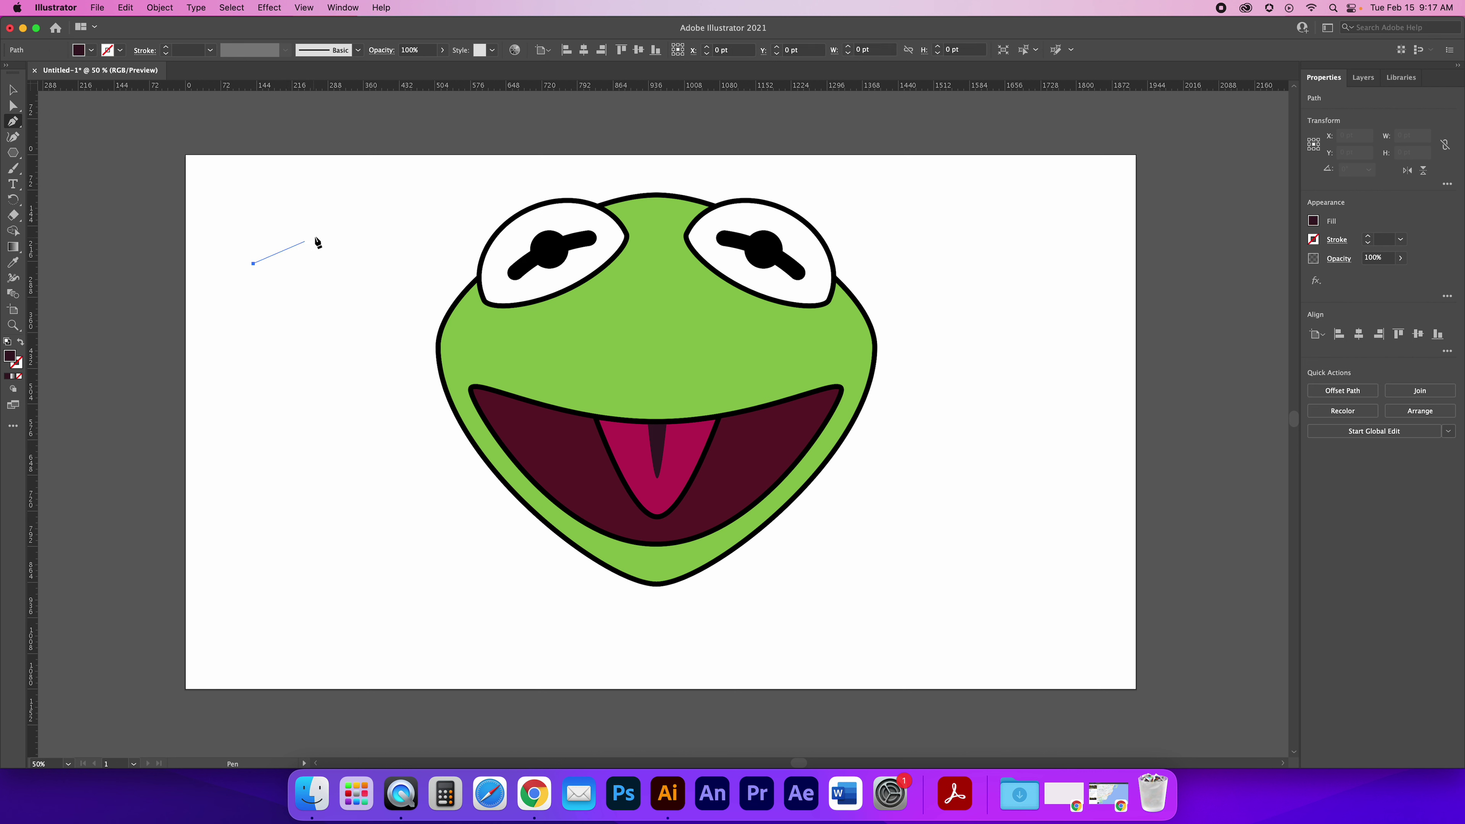
click(317, 235)
click(387, 325)
click(342, 365)
click(263, 352)
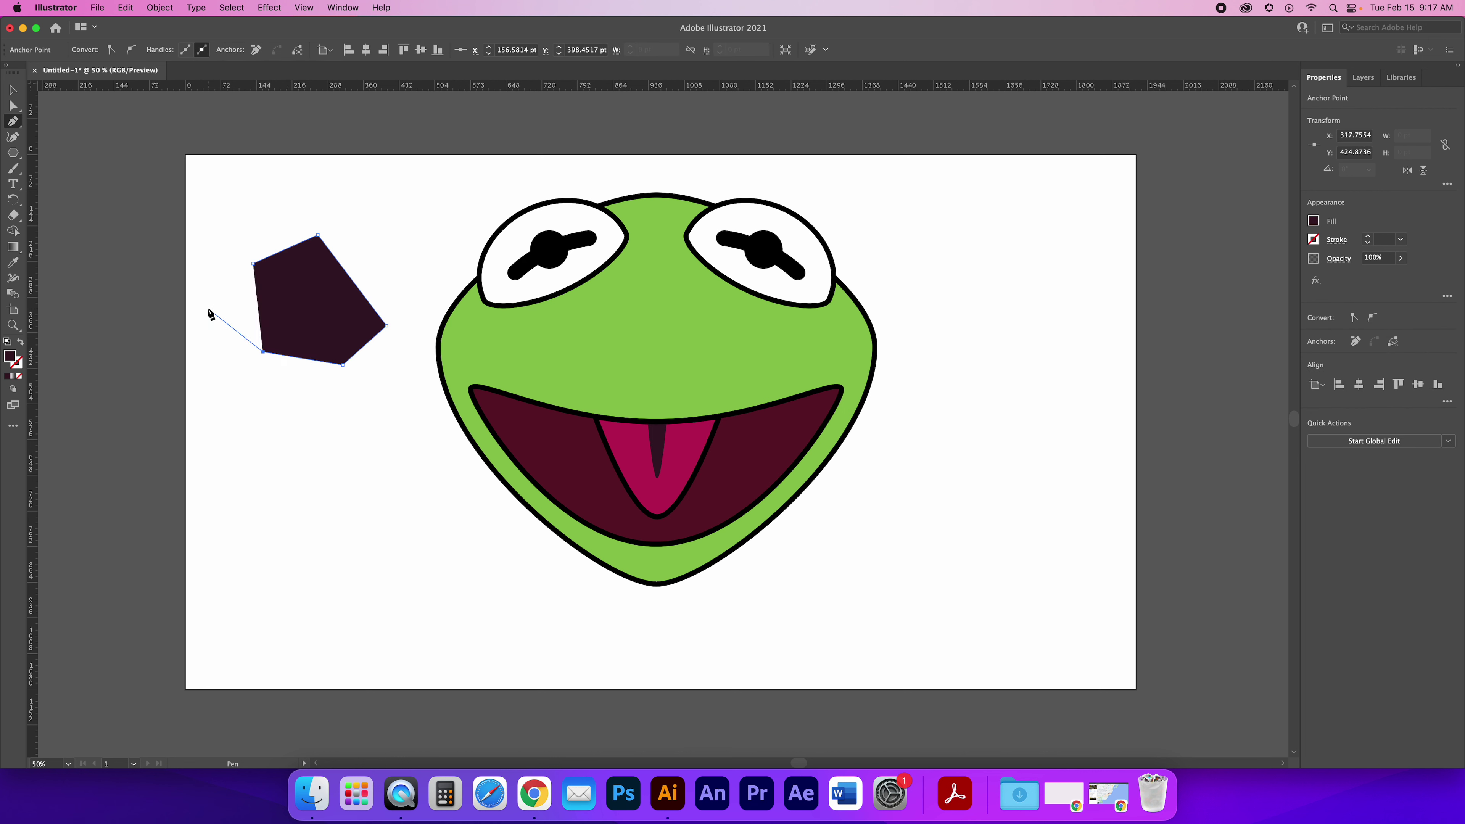
click(12, 89)
click(207, 170)
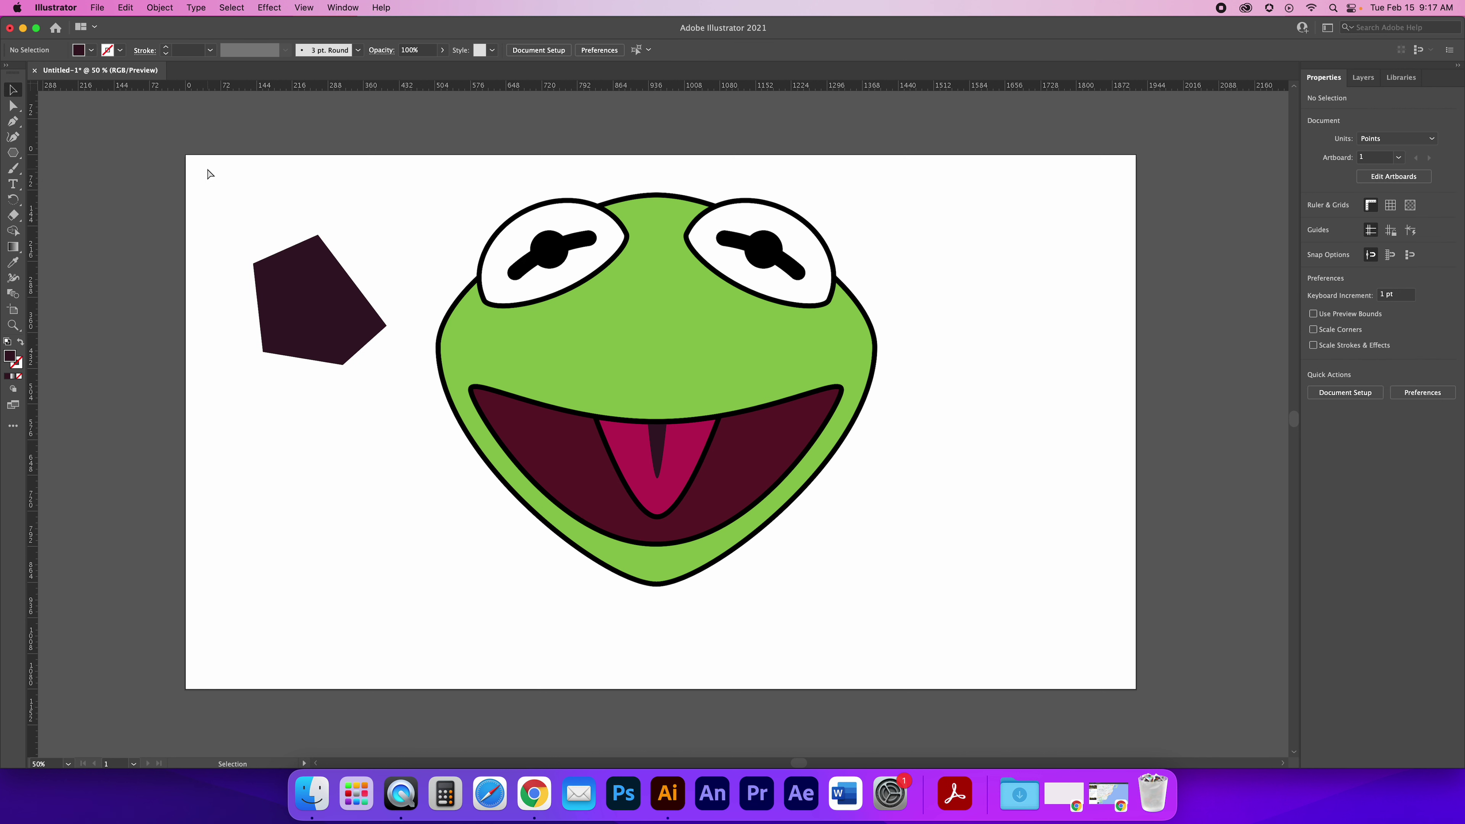
Inspect the open five-point path in outline view, close it by joining its two endpoints, and return to preview
key(super+y)
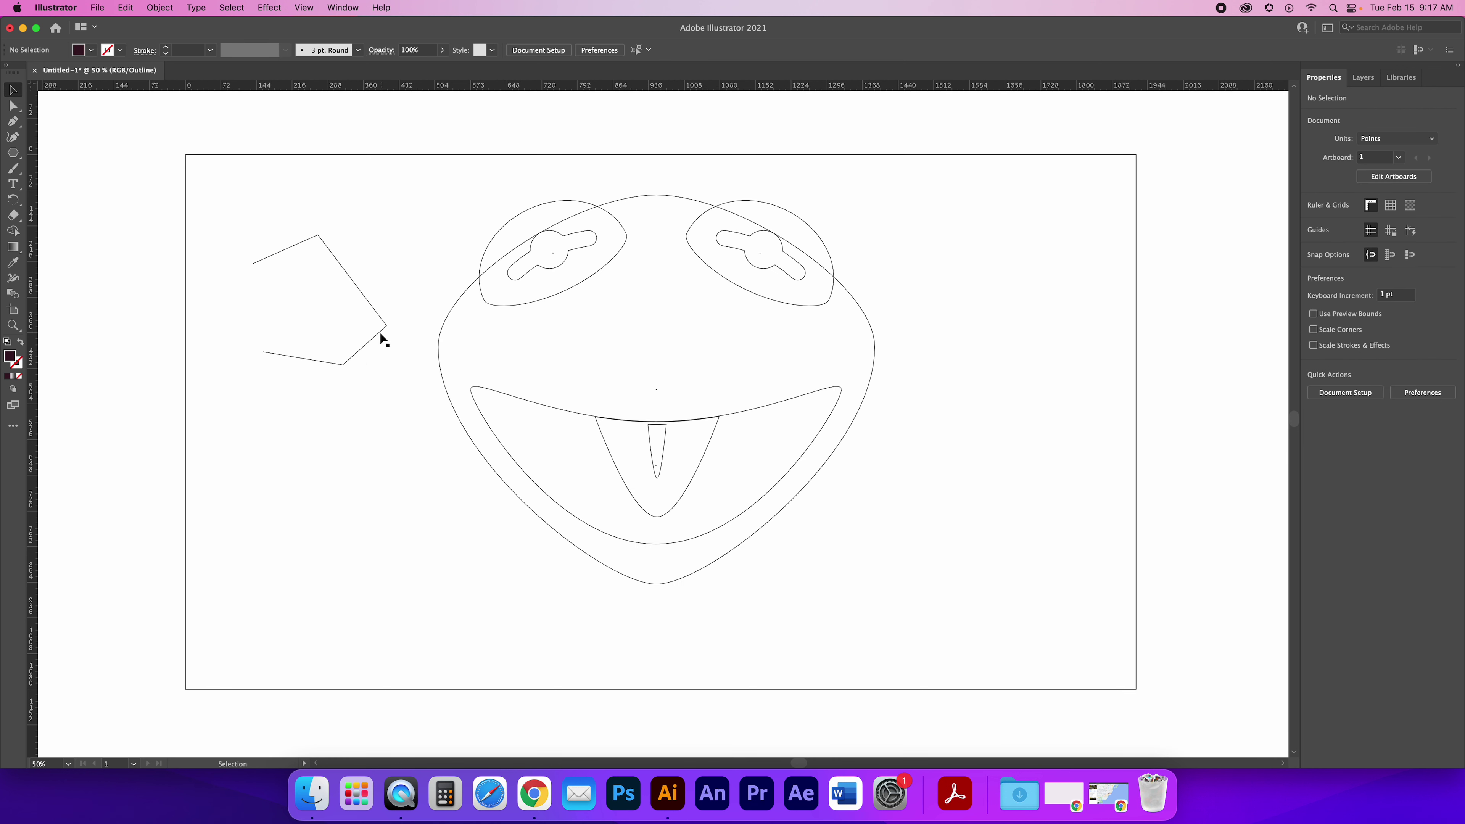
key(super+y)
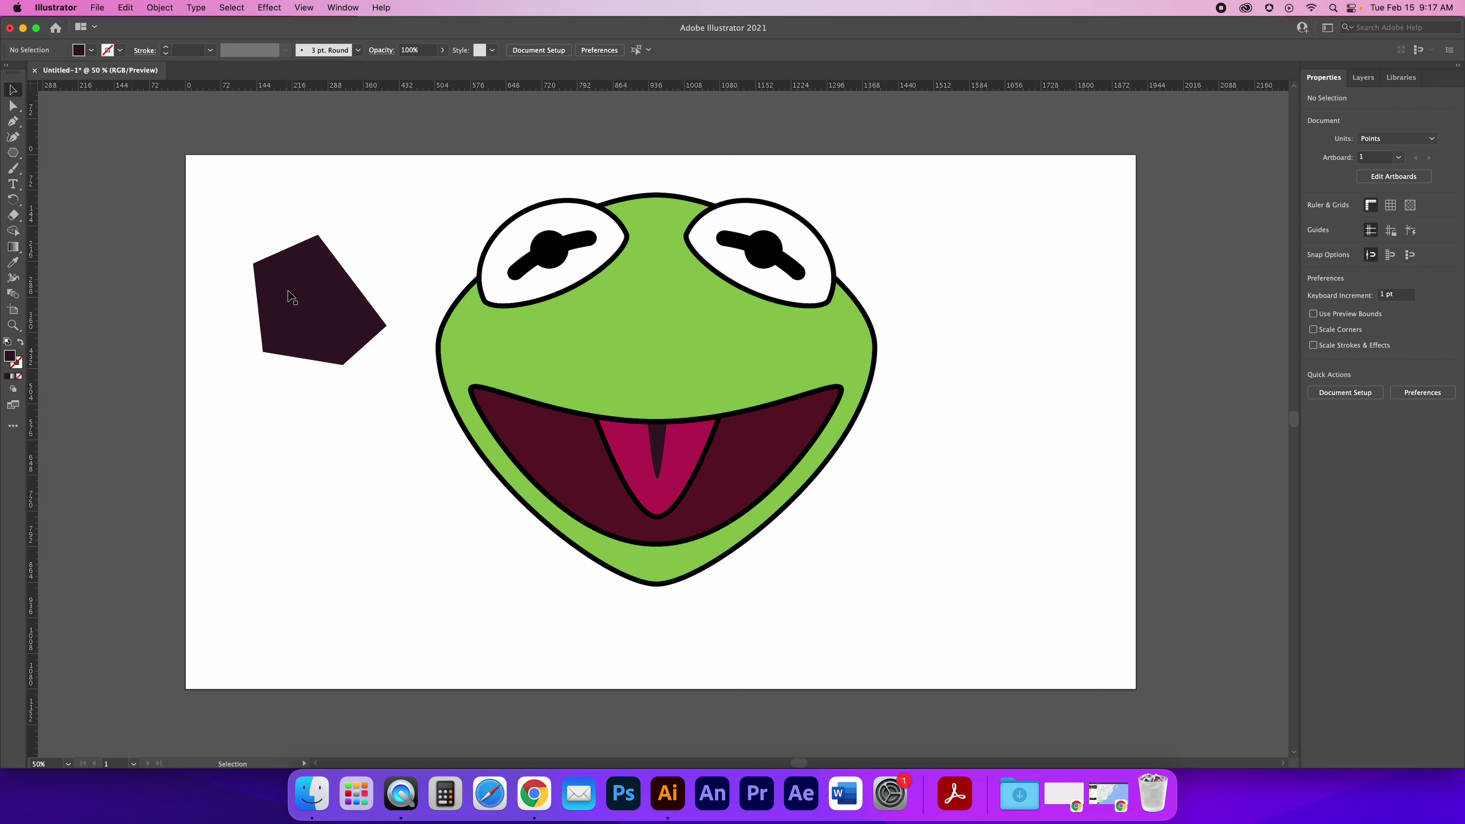
click(291, 347)
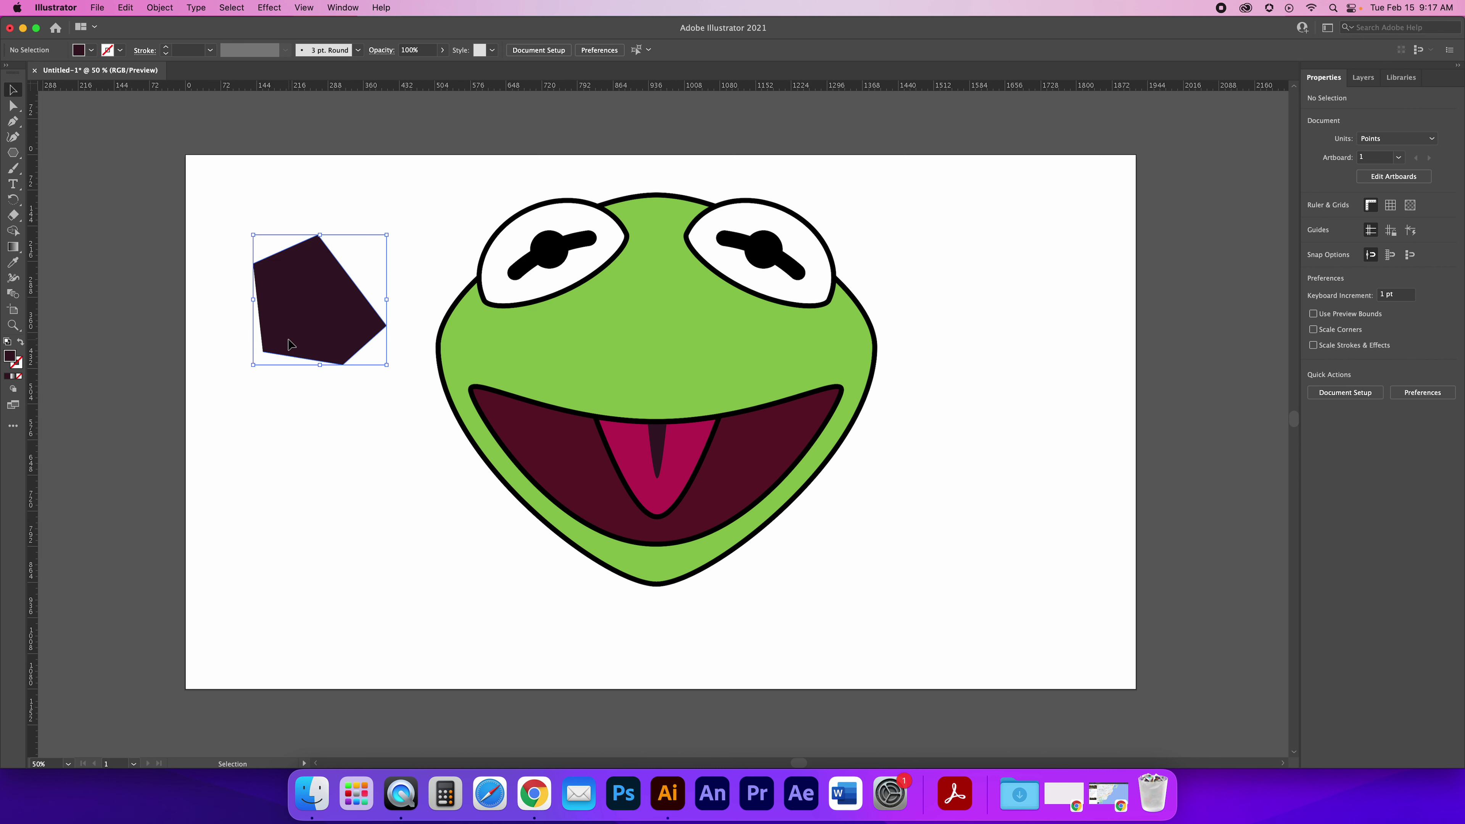
key(super+y)
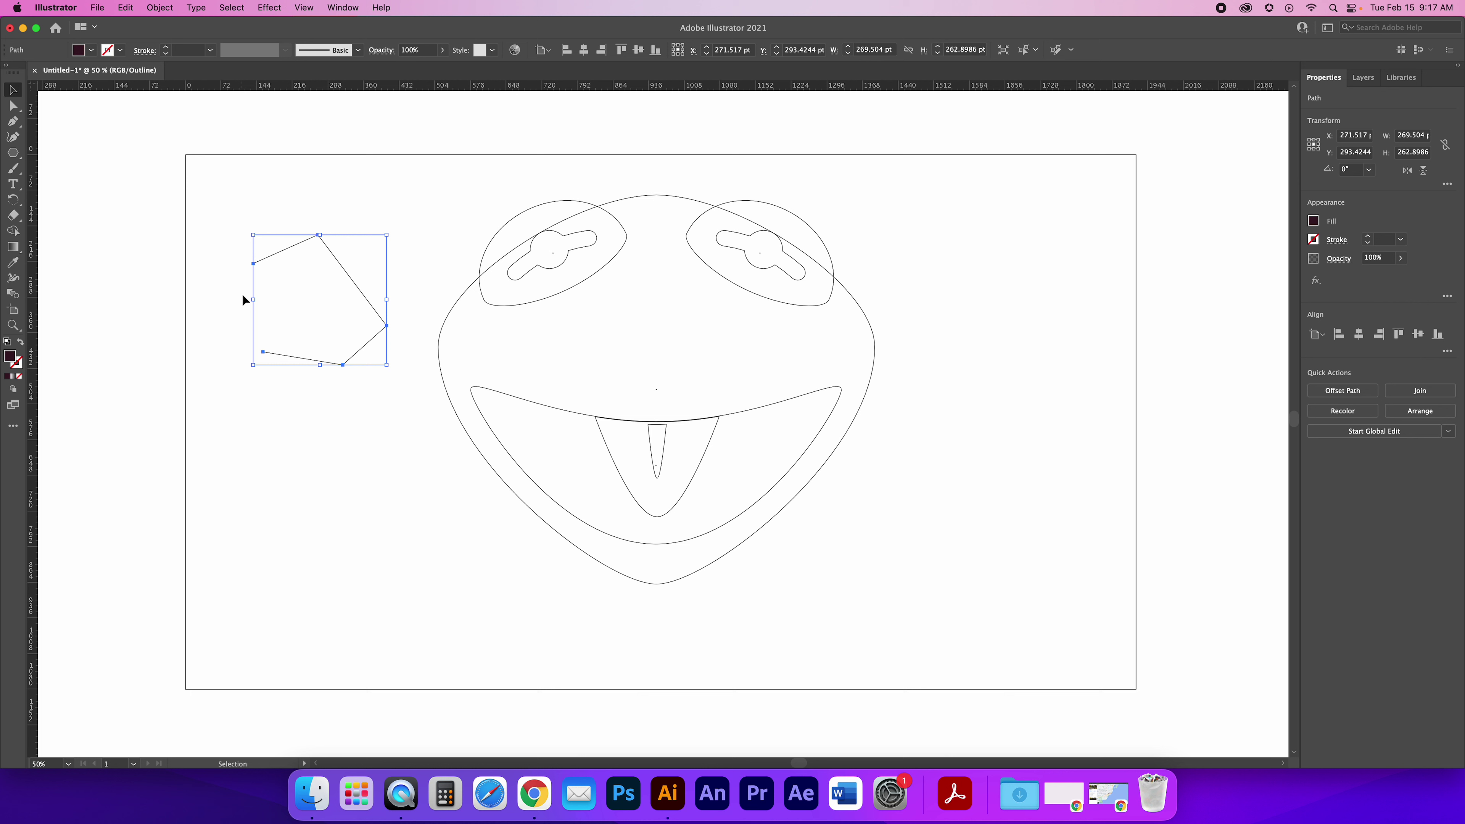
click(13, 121)
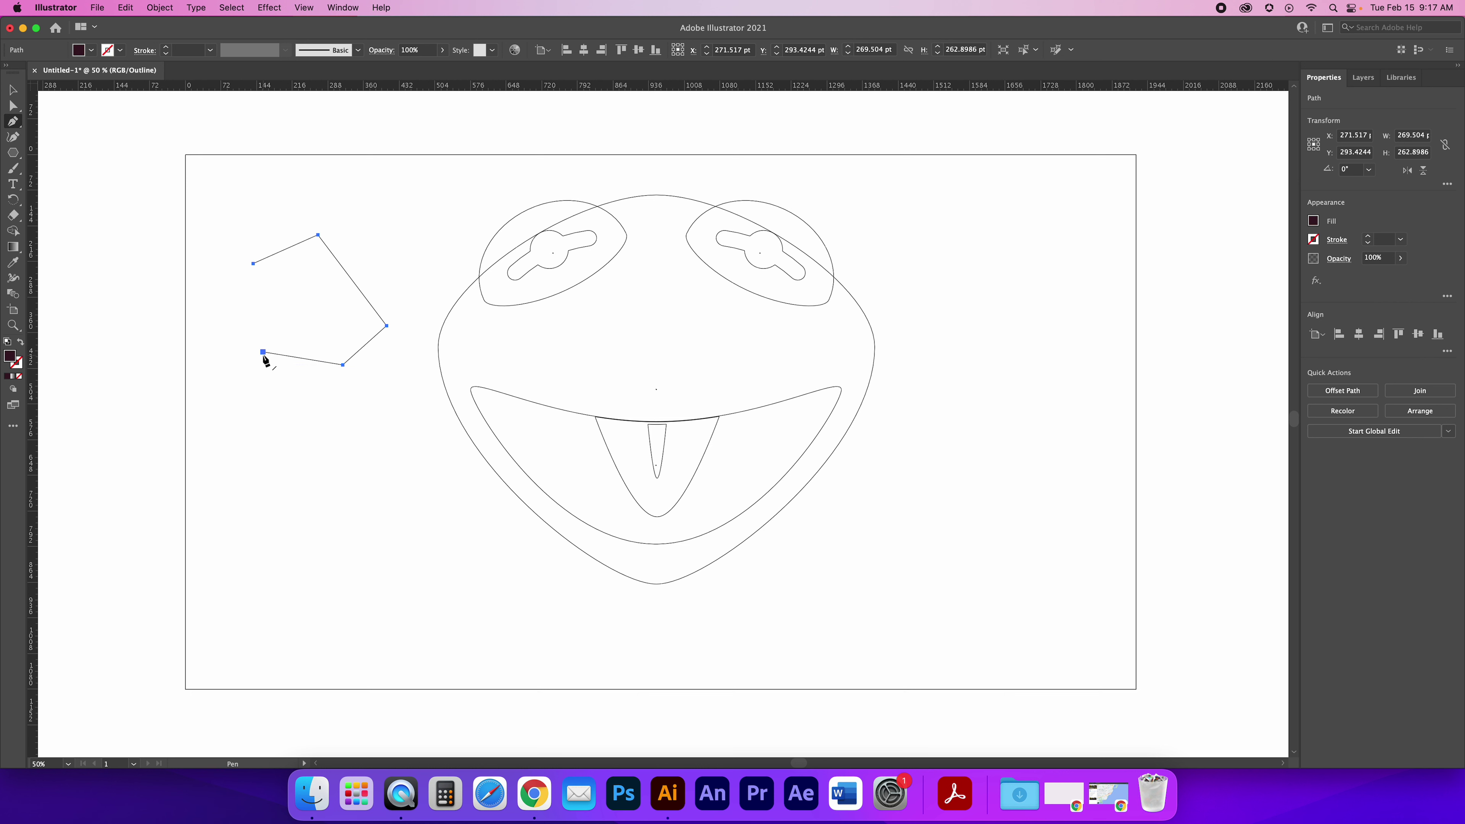
click(262, 353)
click(253, 264)
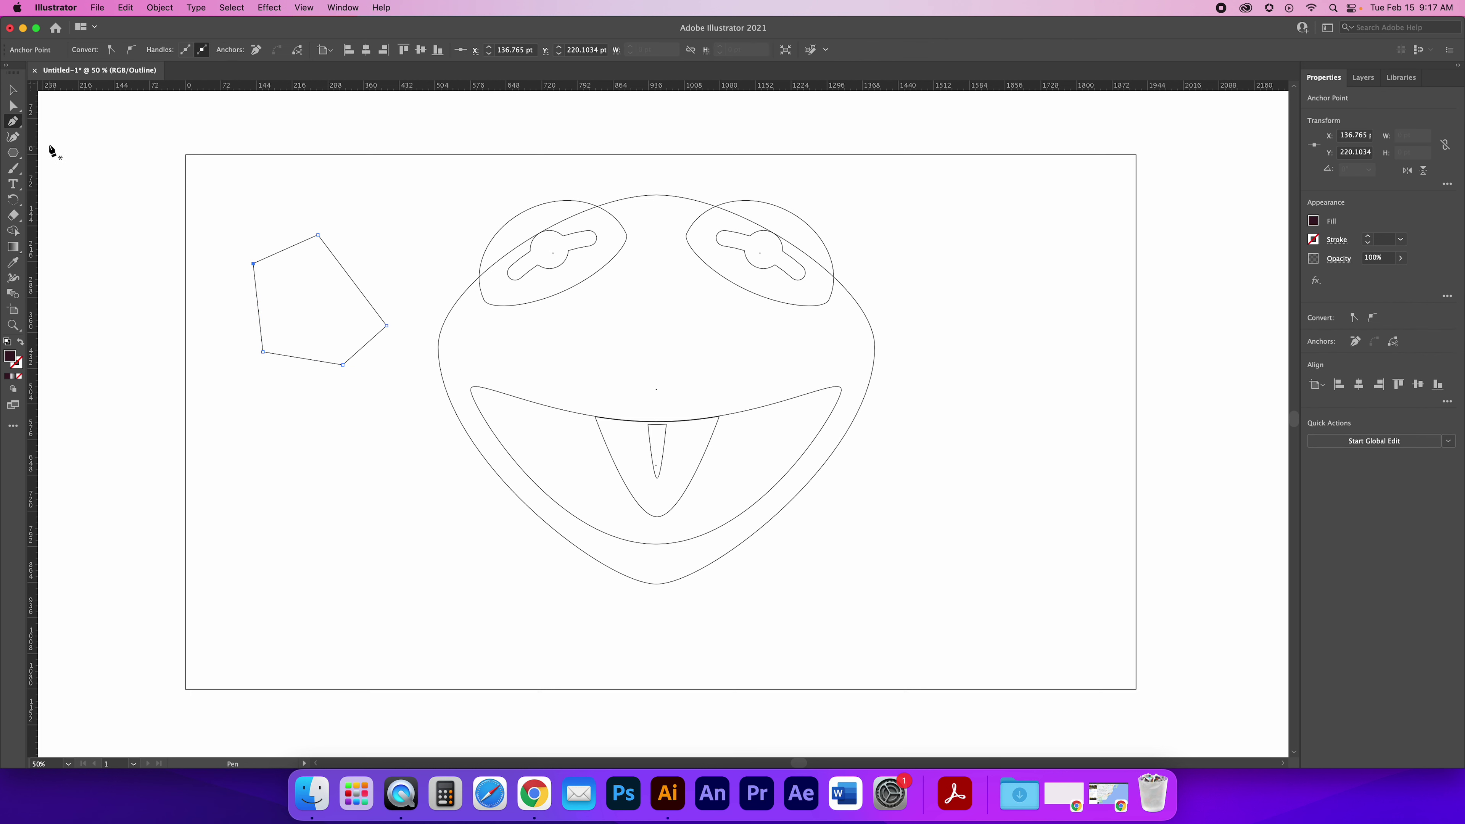
key(super+y)
key(v)
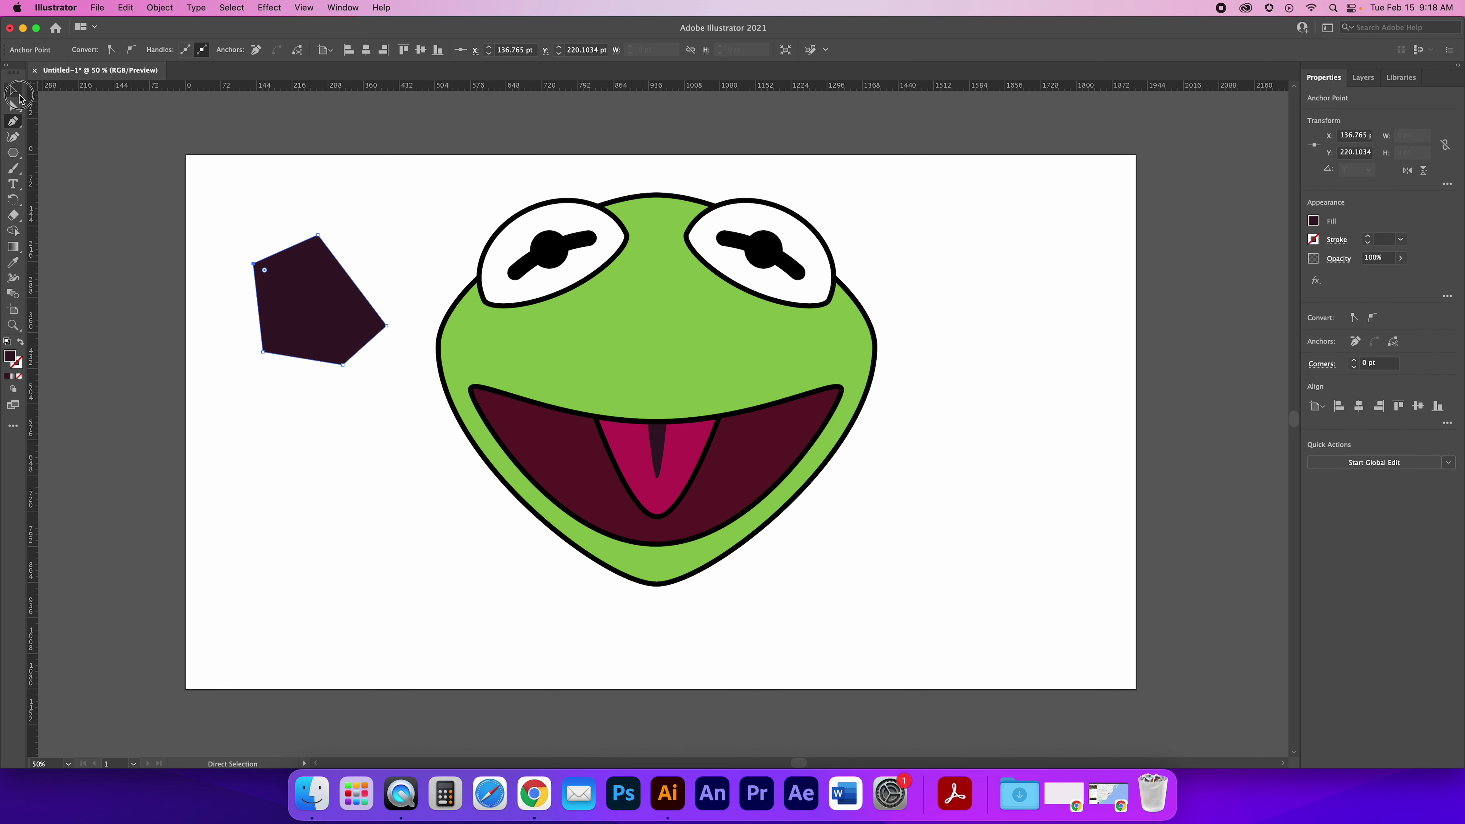
Delete the closed five-sided practice shape beside the face
click(245, 198)
click(313, 270)
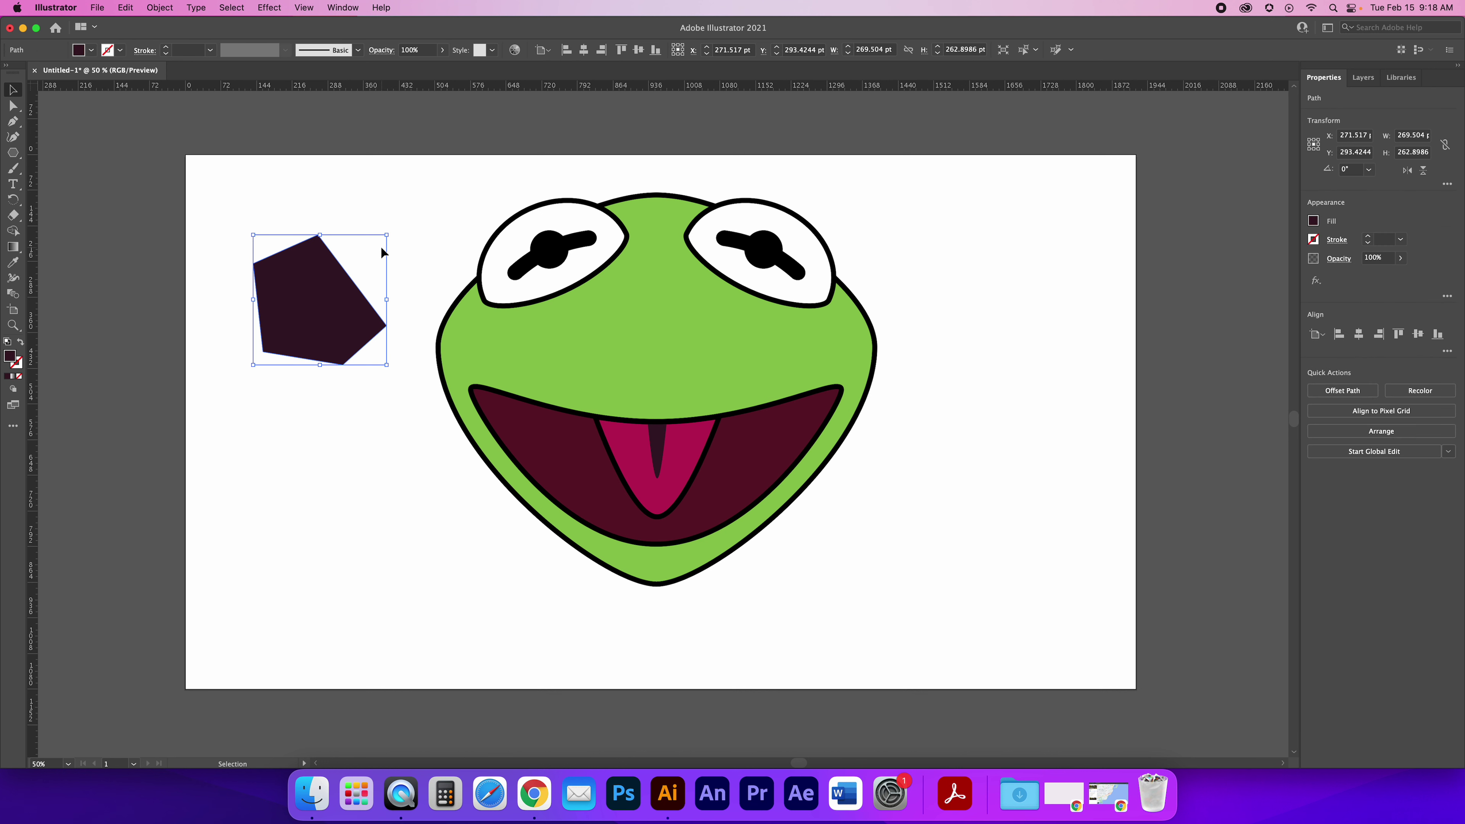
key(Delete)
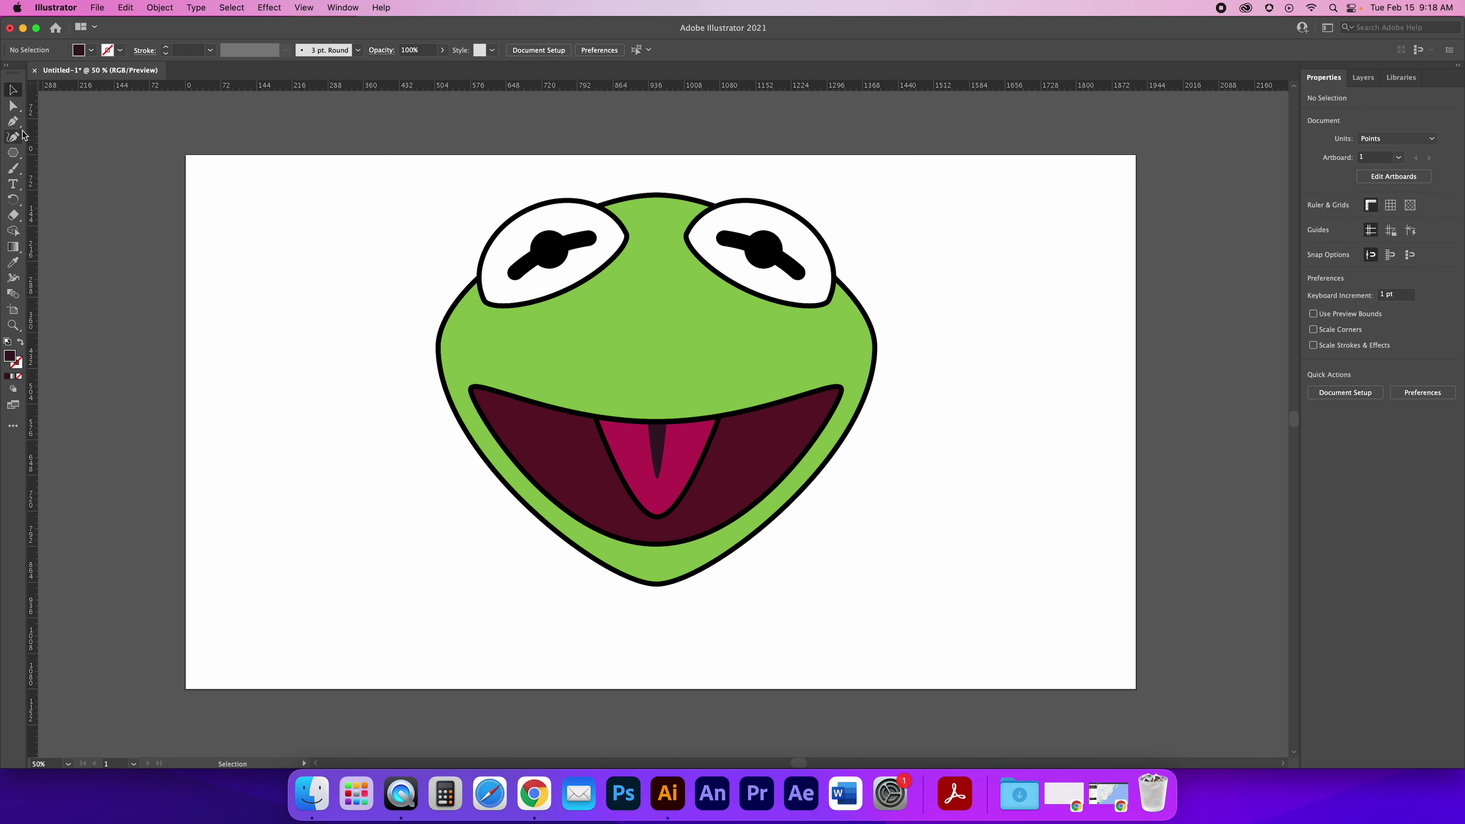
Draw a closed jagged collar with six downward-pointing tips and straight corners below the chin using the Pen tool, its upper edge overlapping the mouth
click(12, 121)
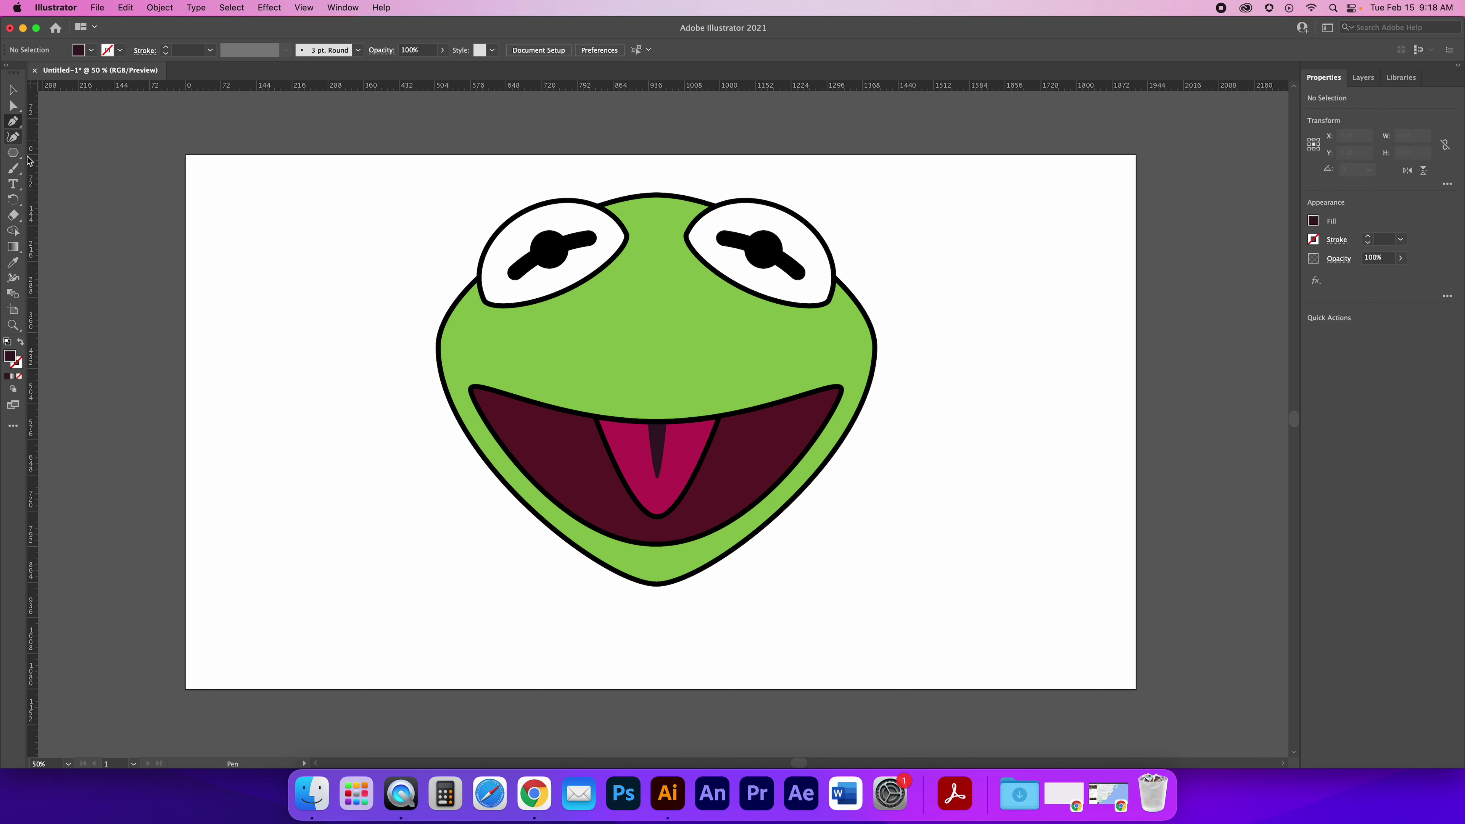
click(545, 519)
click(472, 619)
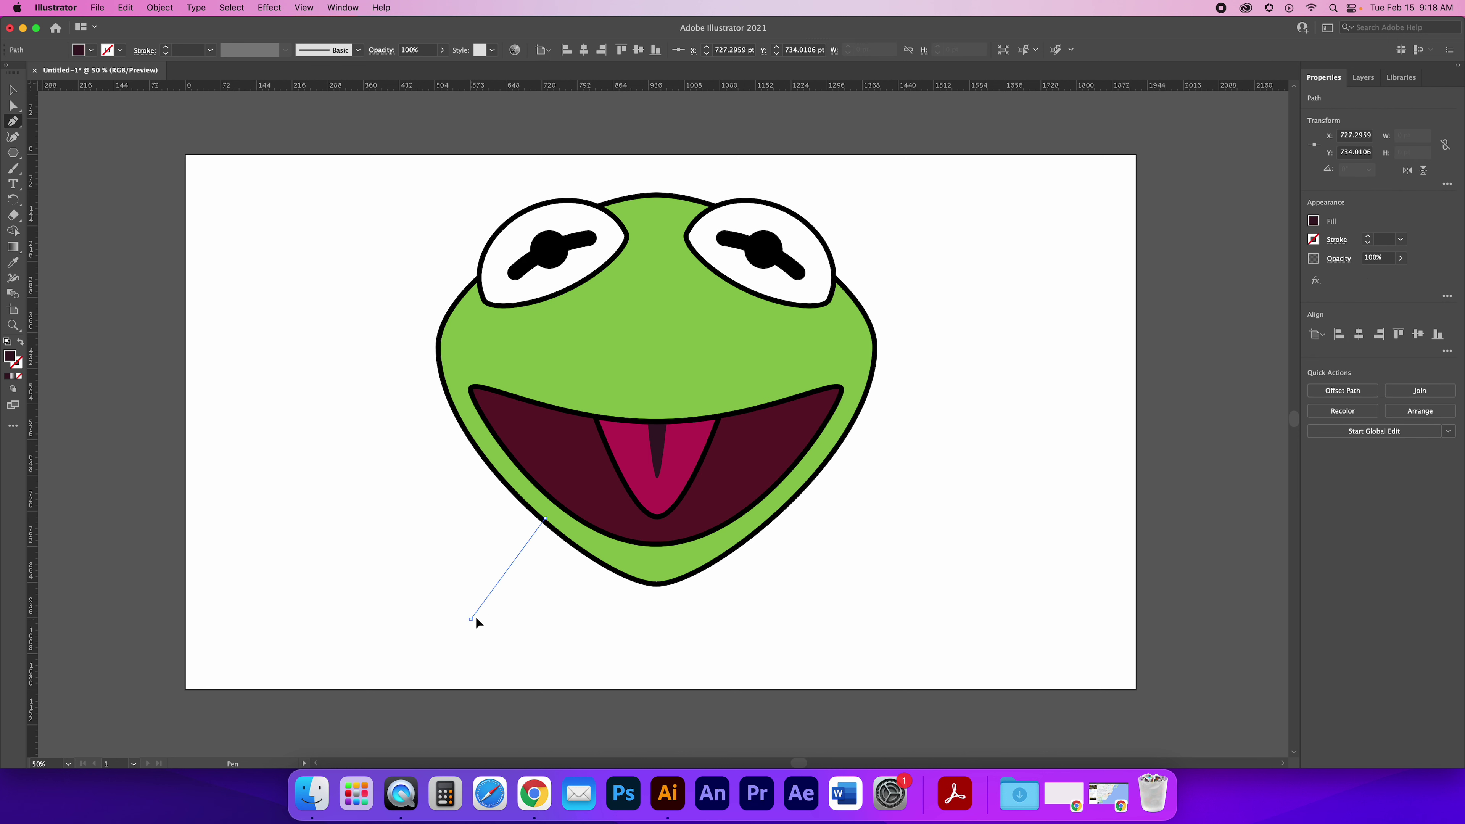
click(548, 573)
click(560, 666)
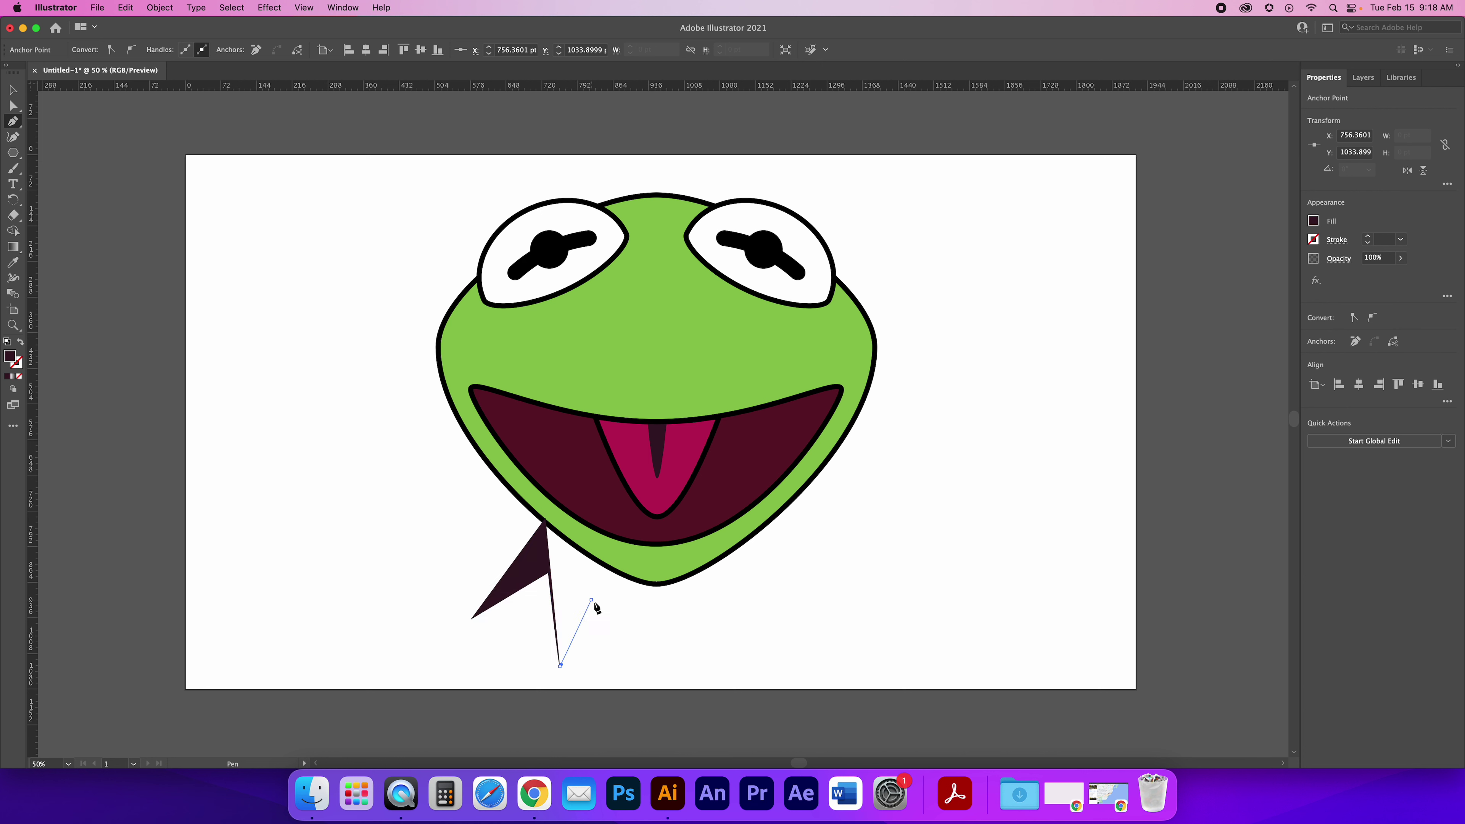
click(591, 600)
click(630, 674)
click(657, 610)
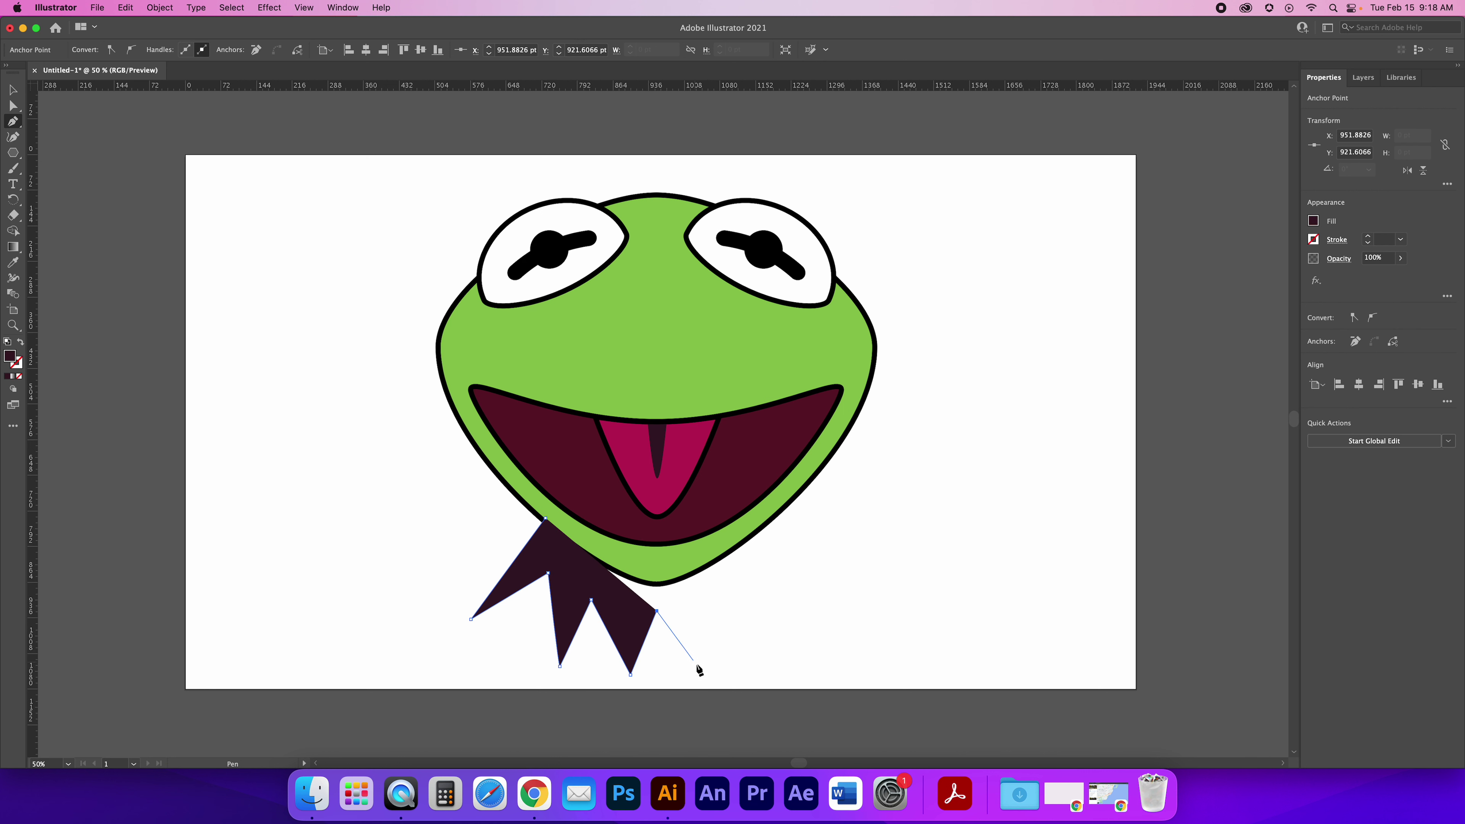
click(703, 682)
click(716, 601)
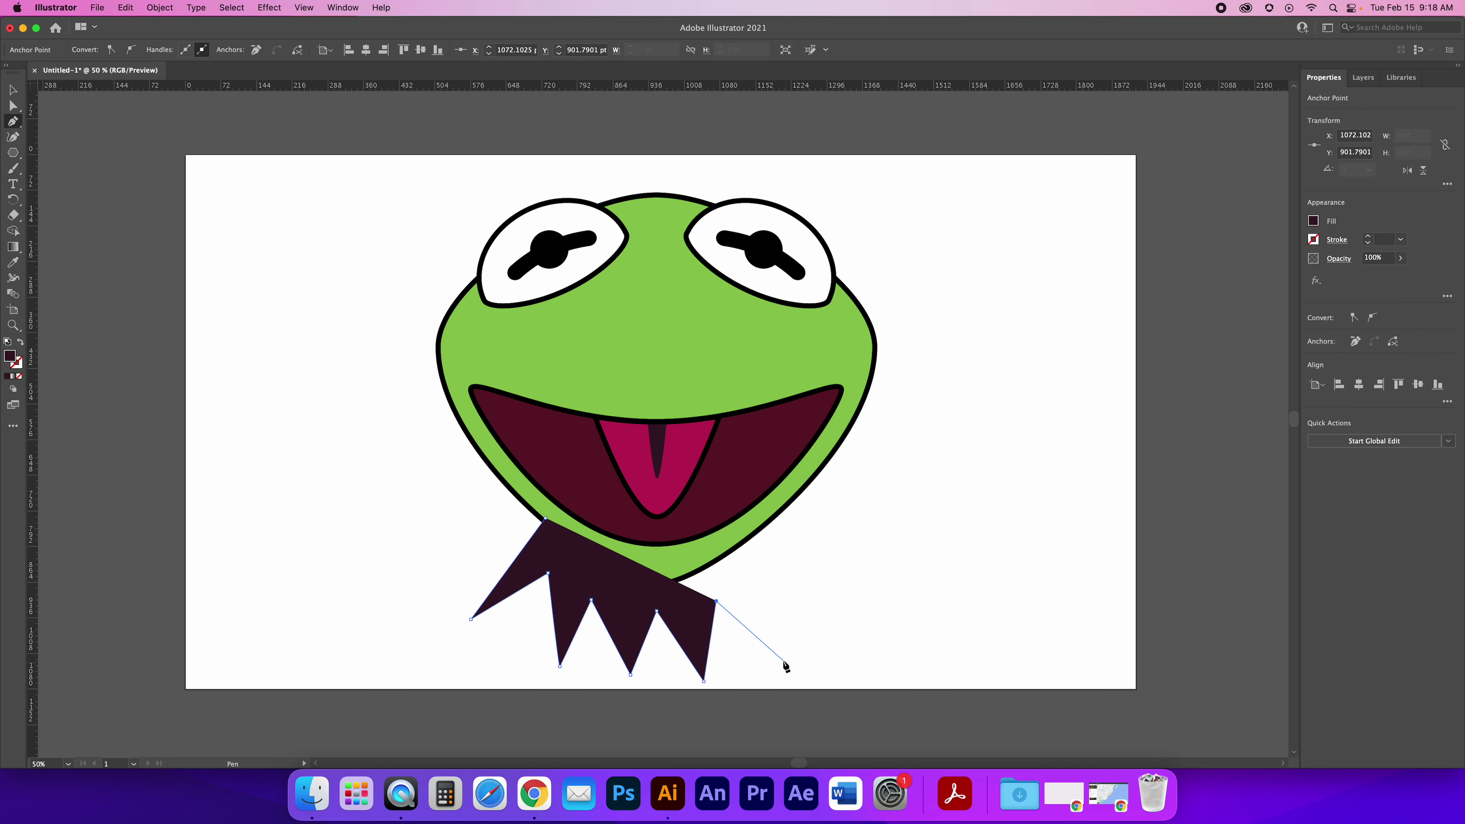
click(783, 656)
click(759, 575)
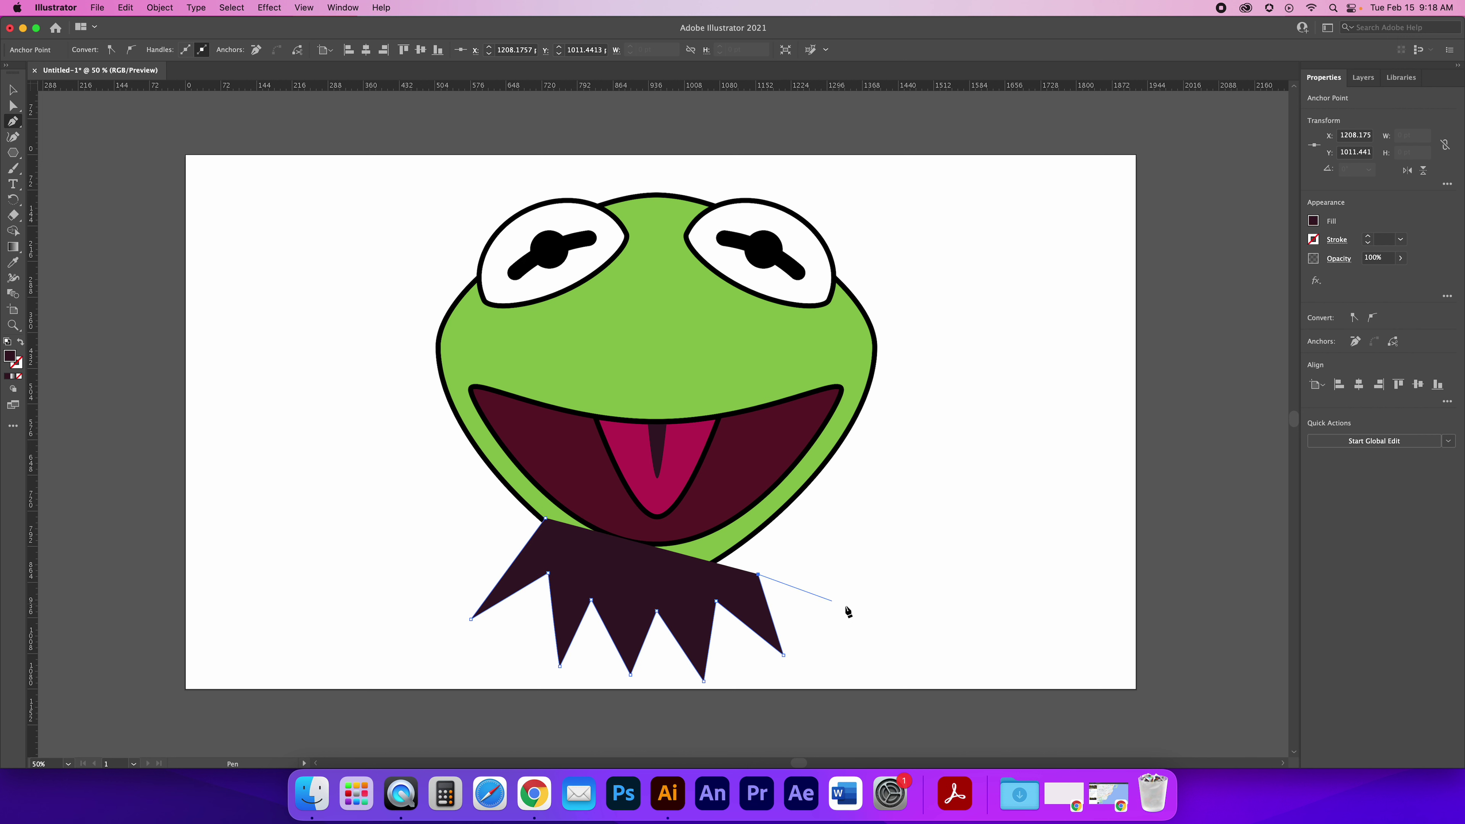
click(857, 619)
click(753, 514)
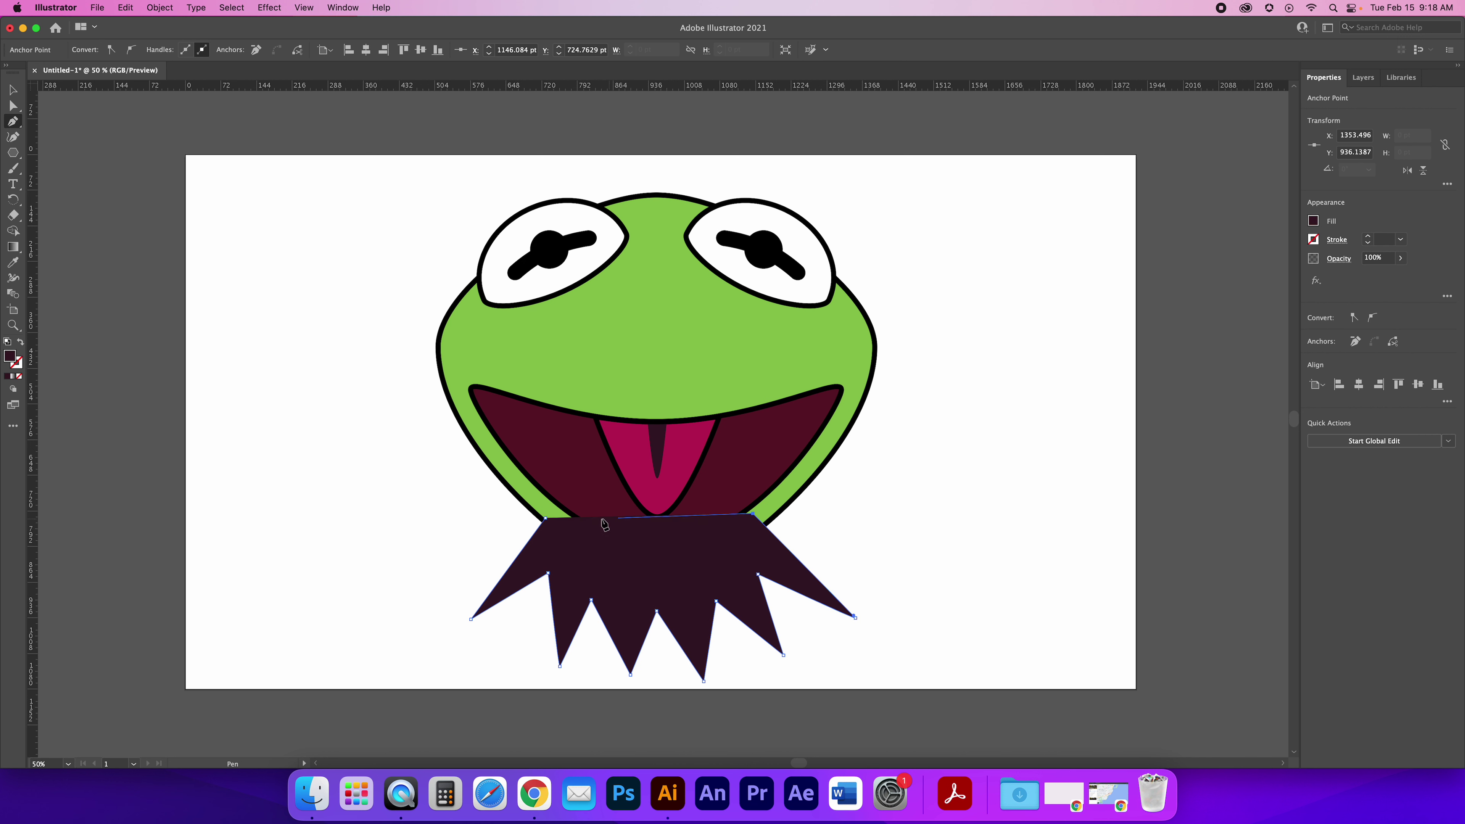
click(543, 520)
Copy the head's green fill and black outline onto the collar with the Eyedropper, and change the collar's fill to a darker green
click(12, 267)
click(515, 333)
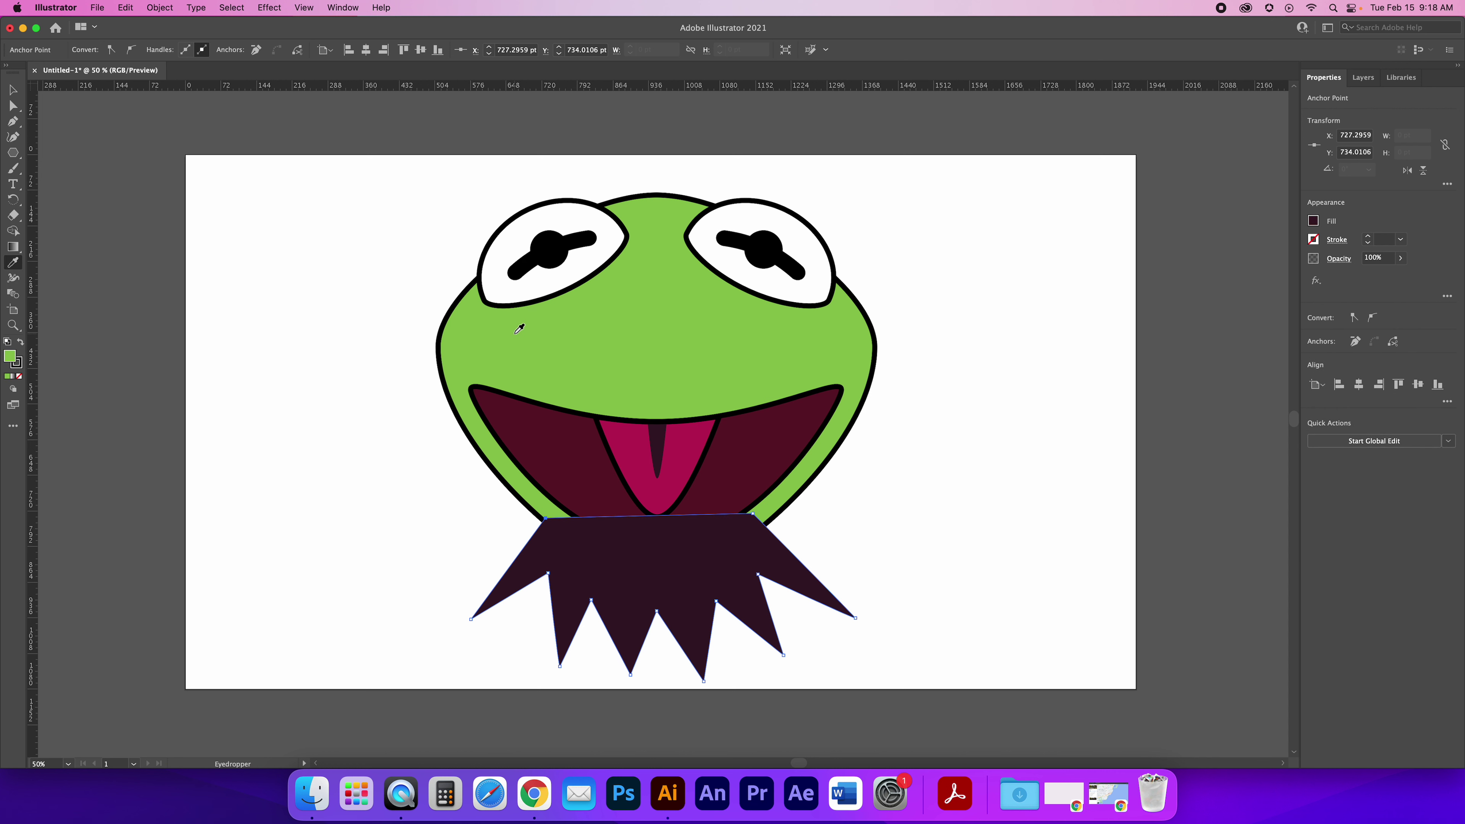
click(19, 95)
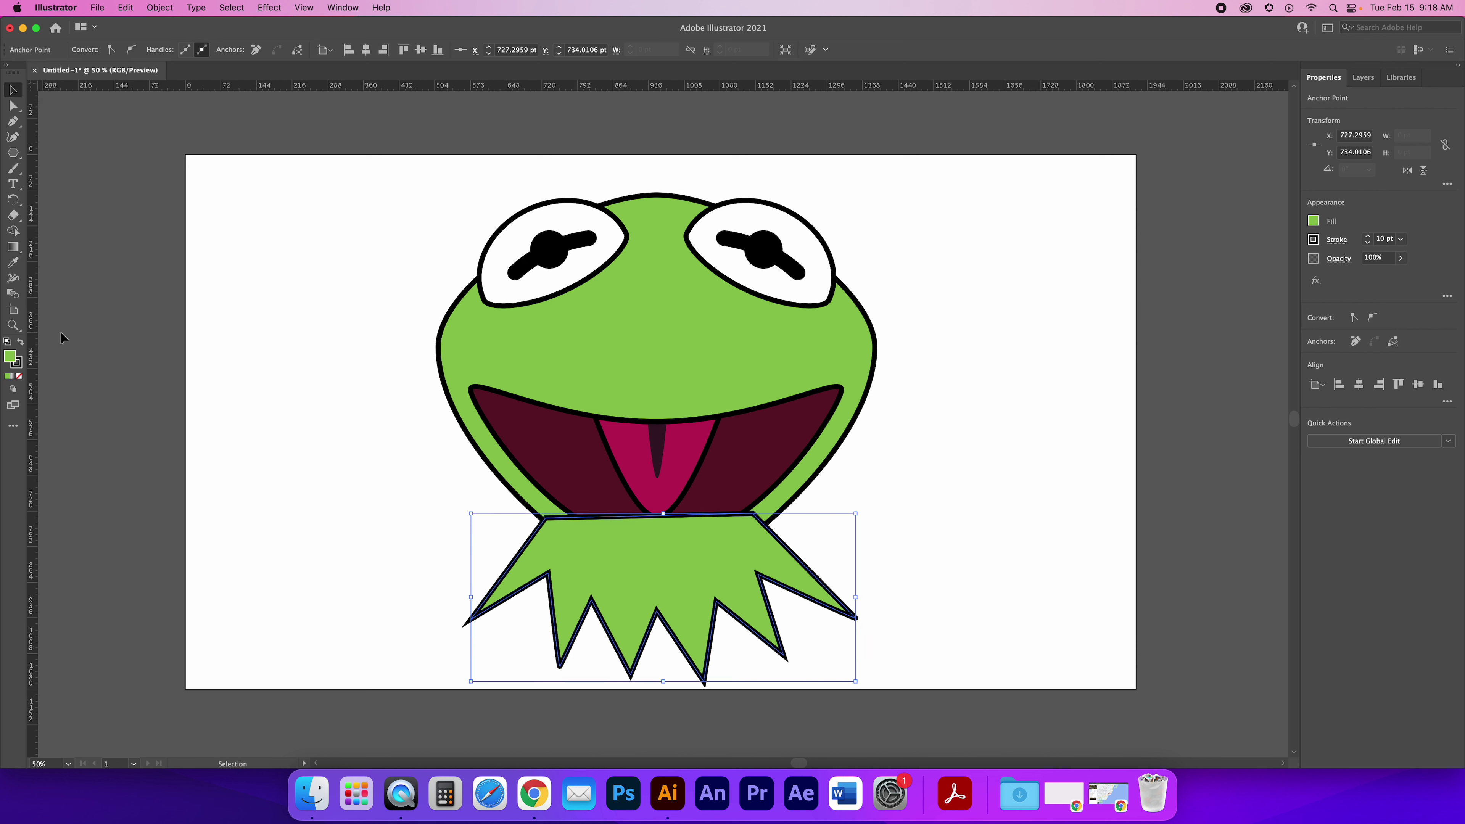
double_click(10, 358)
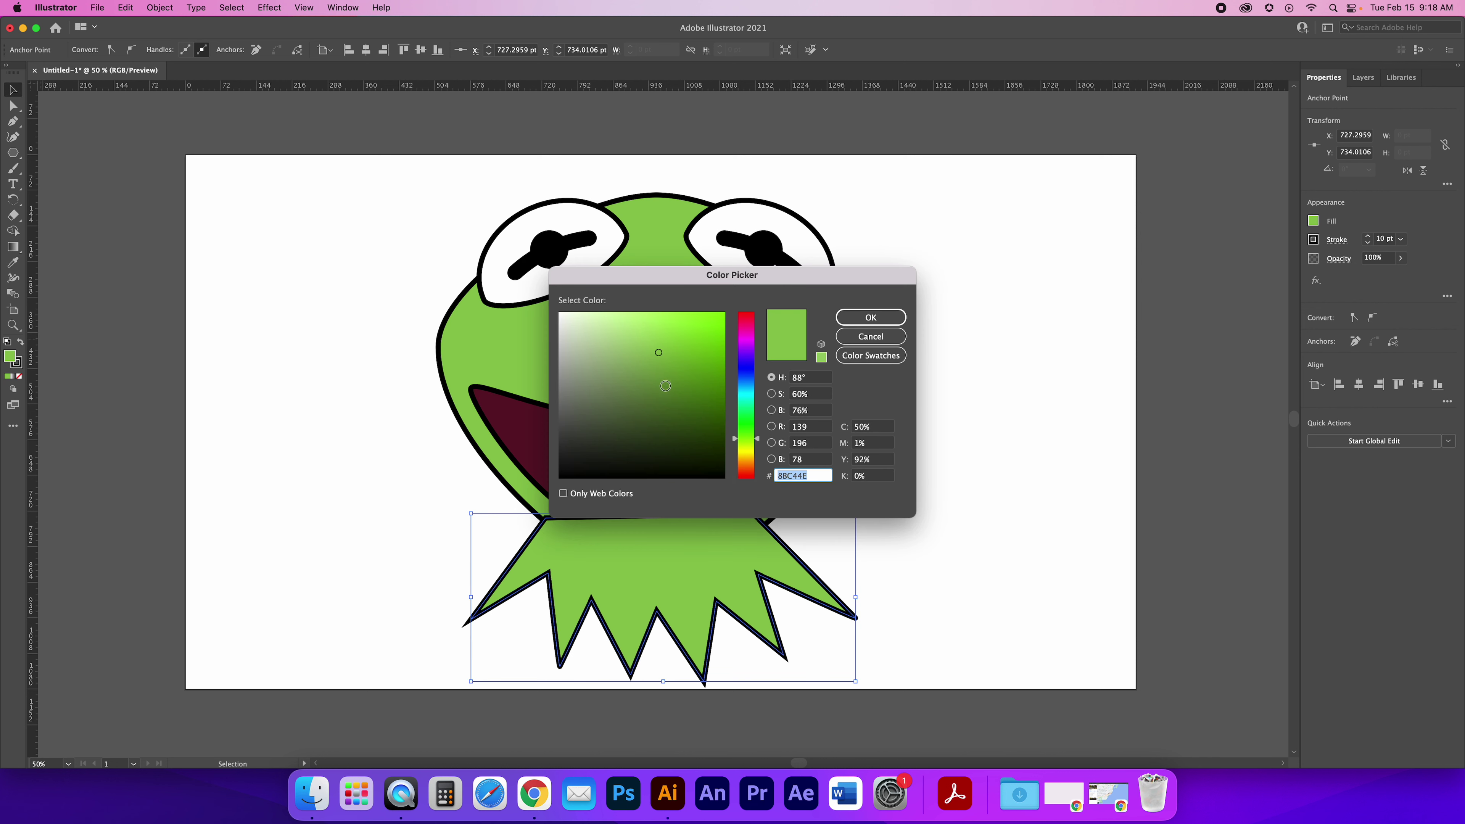
click(665, 385)
click(871, 316)
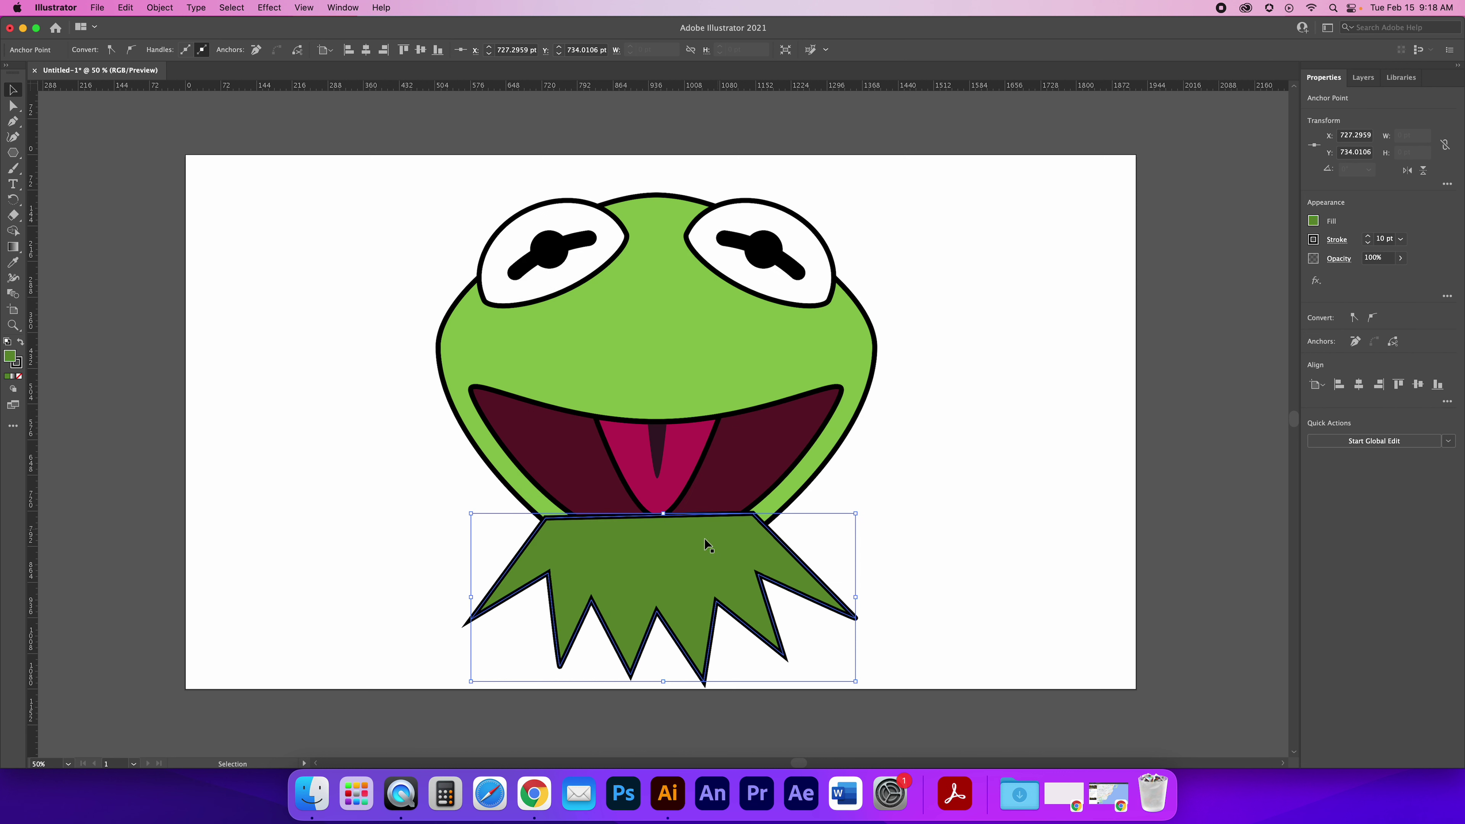
Send the collar to the back, behind the head, and deselect it
right_click(713, 542)
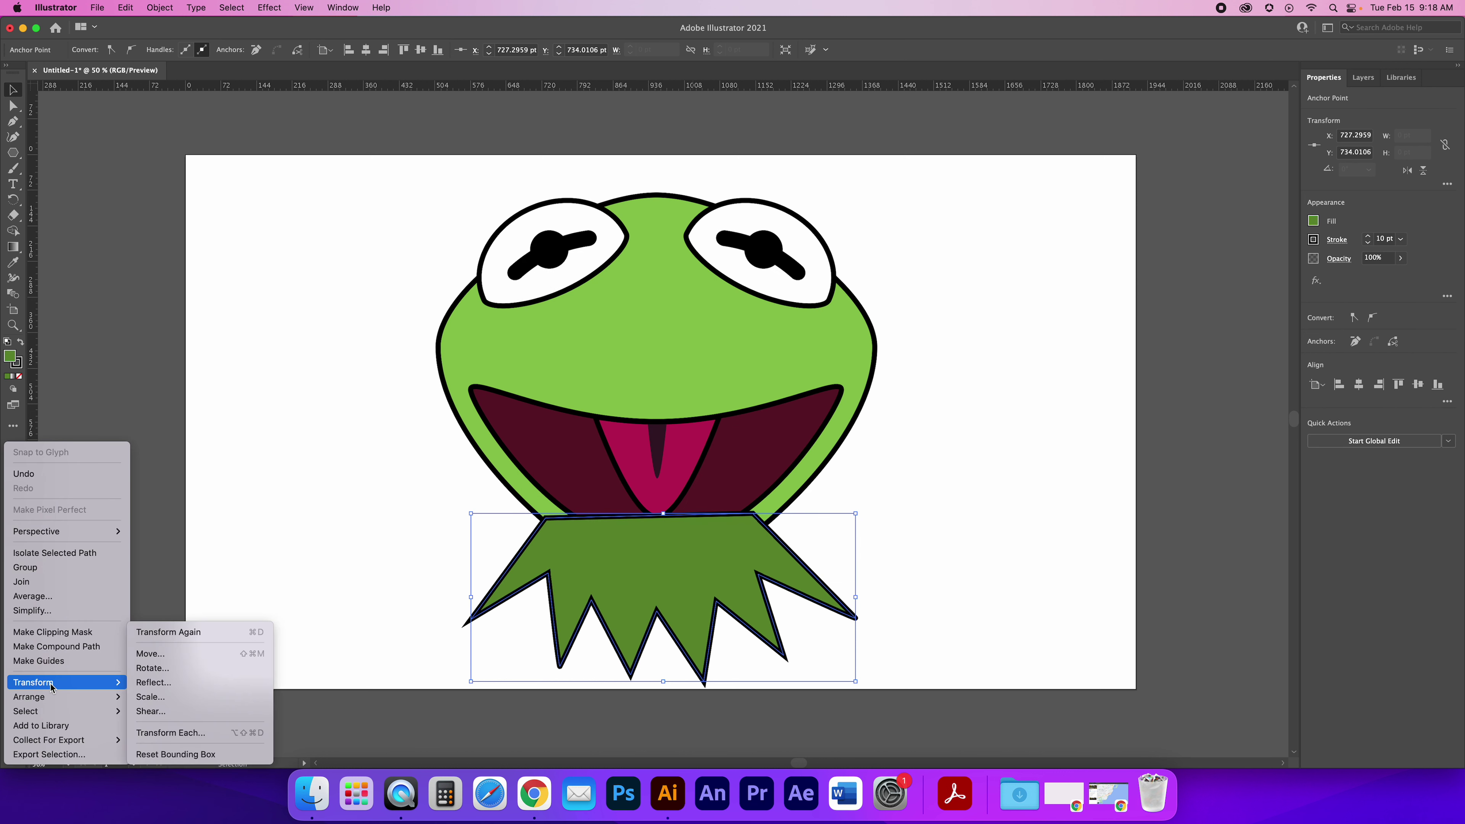
mouse_move(85, 697)
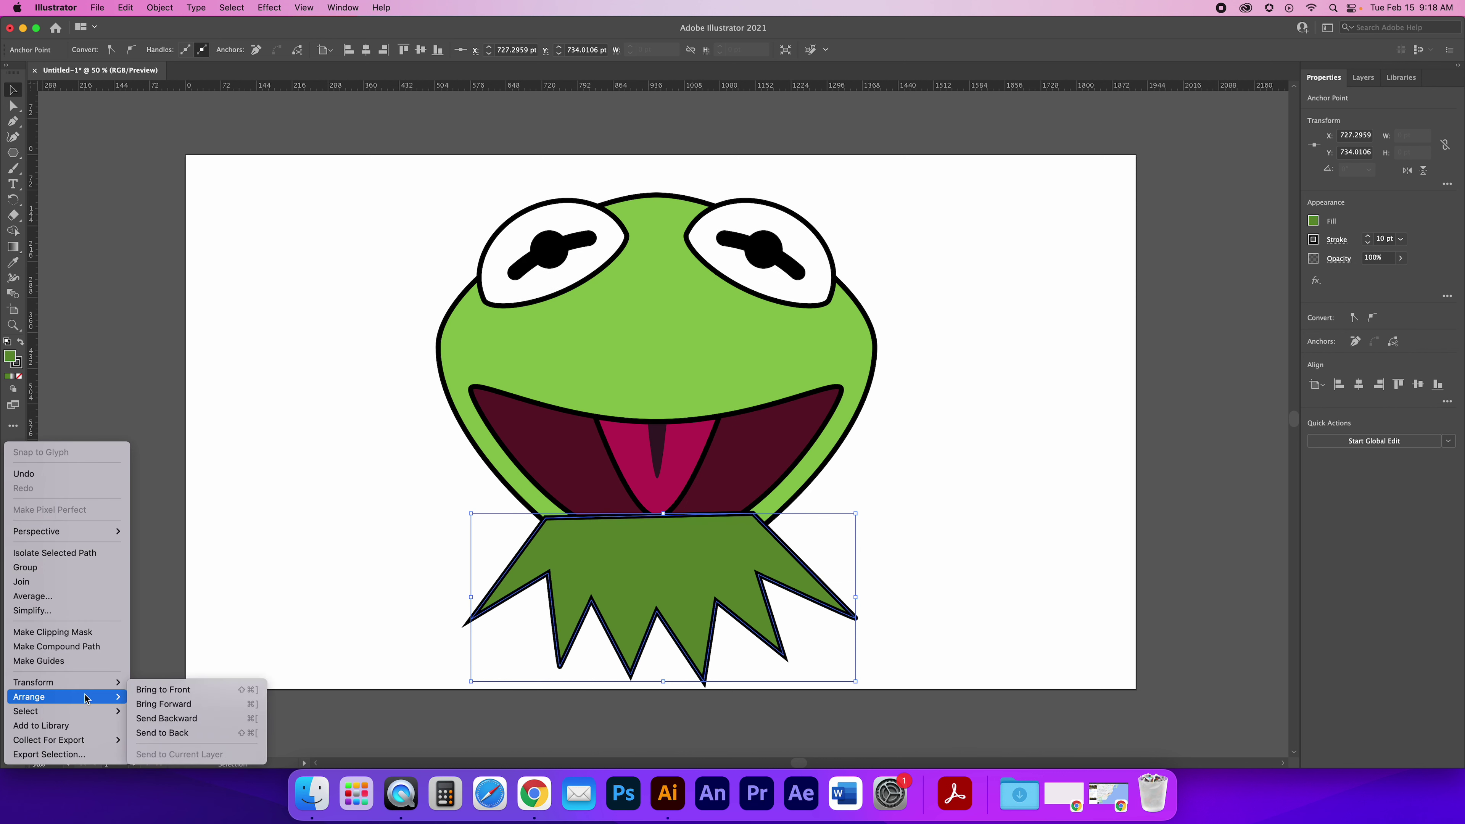
click(180, 733)
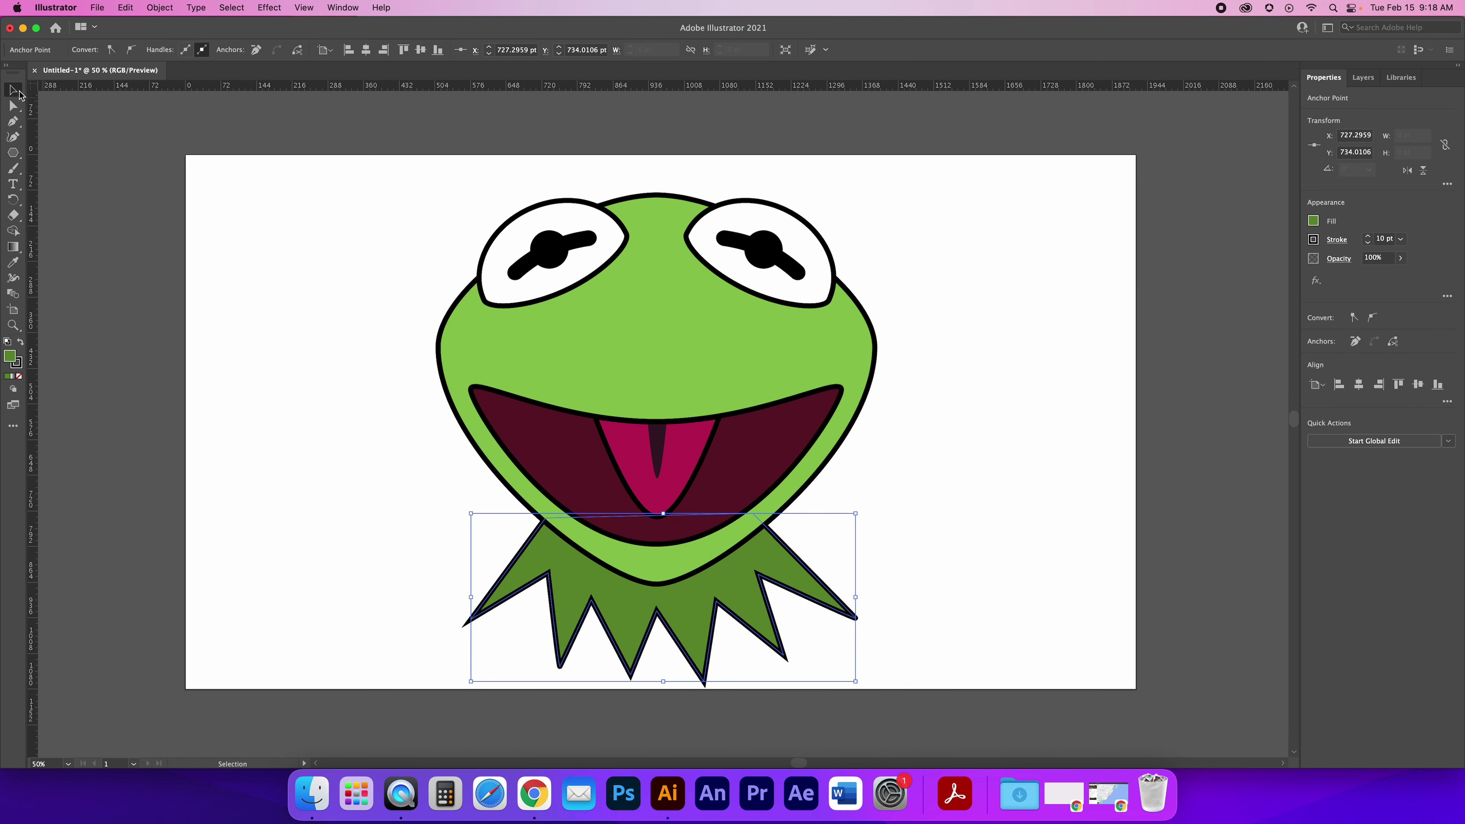
click(179, 168)
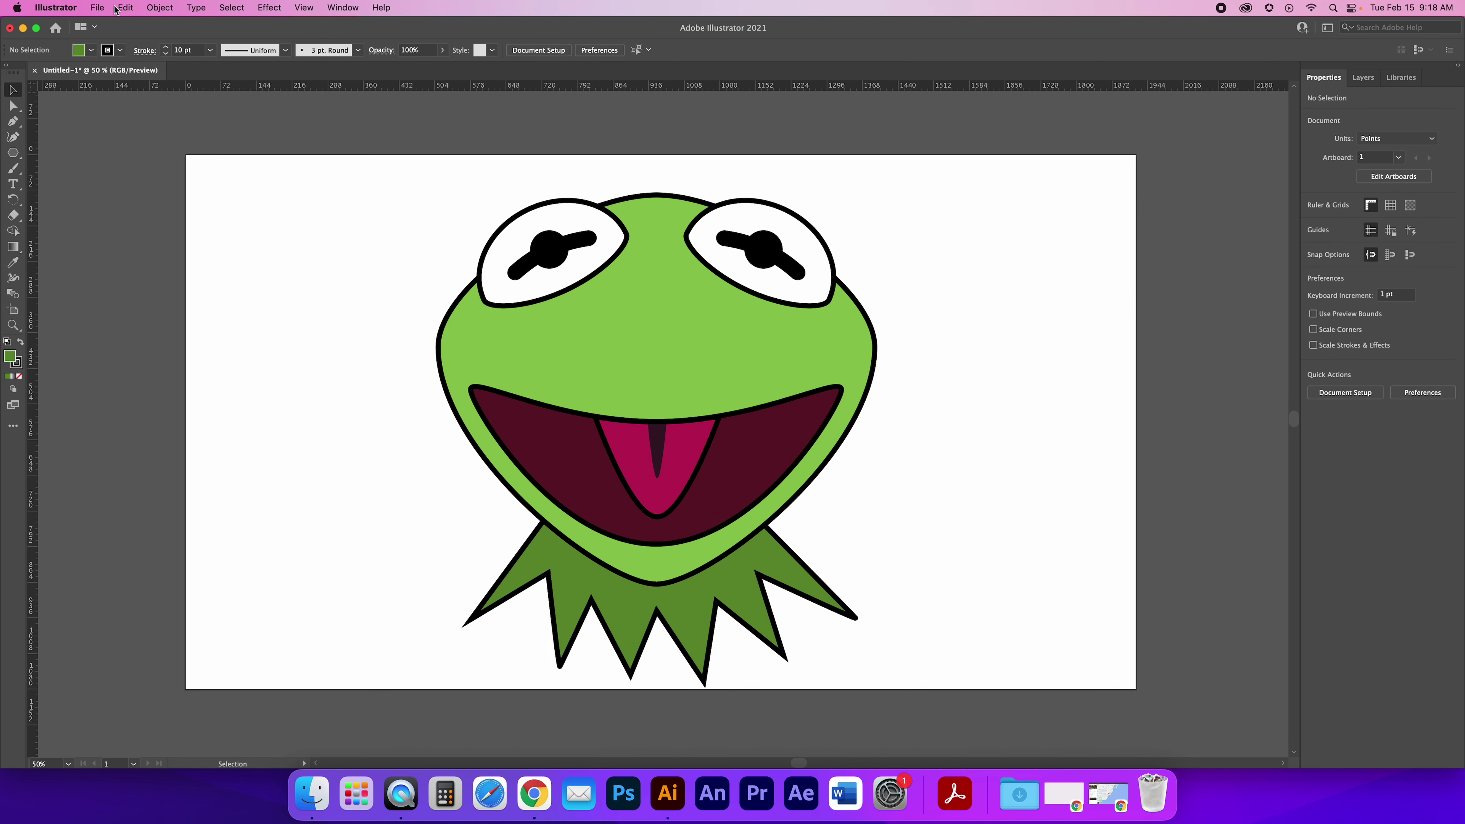
click(98, 8)
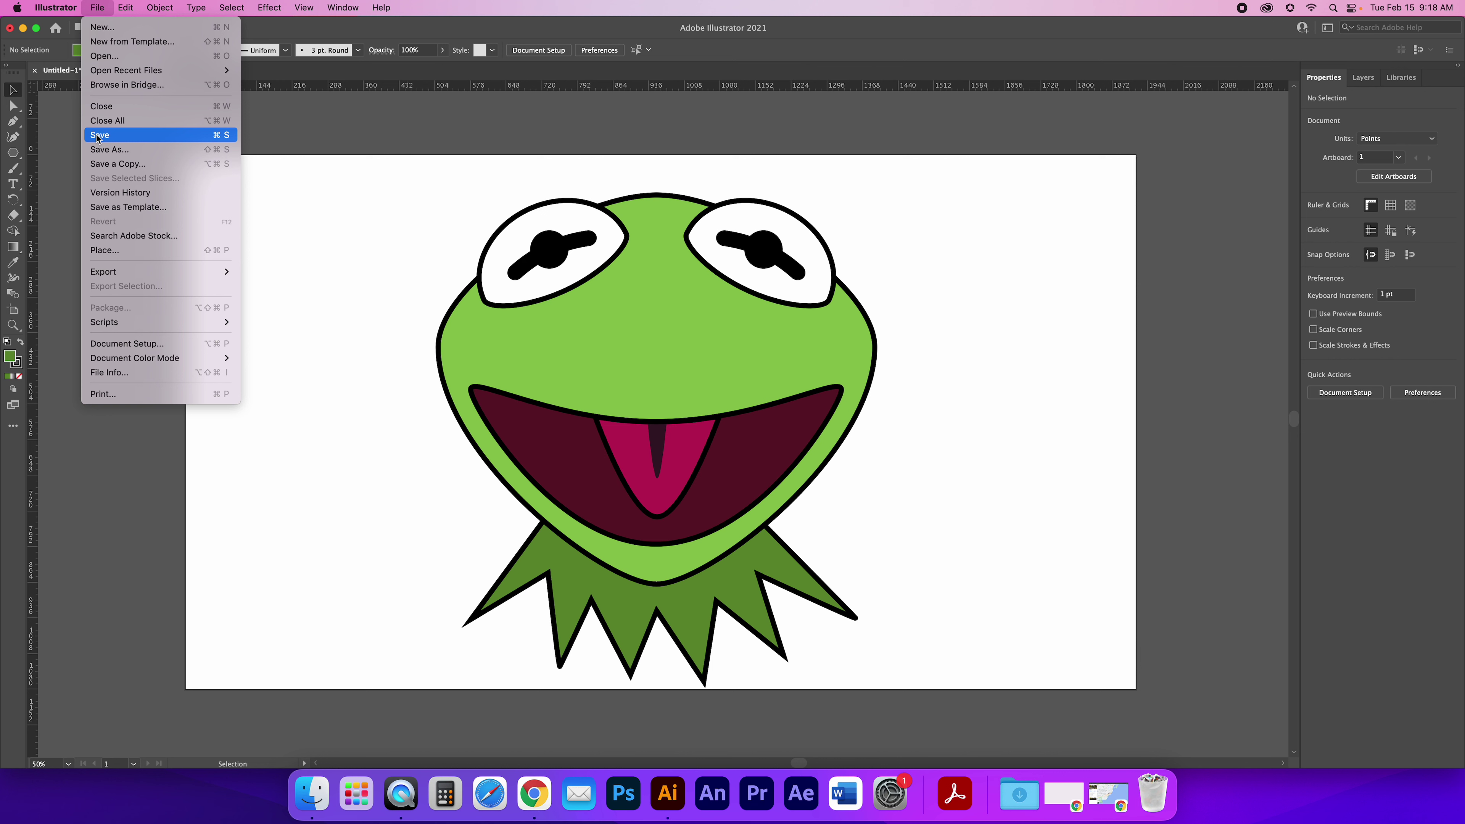
mouse_move(228, 272)
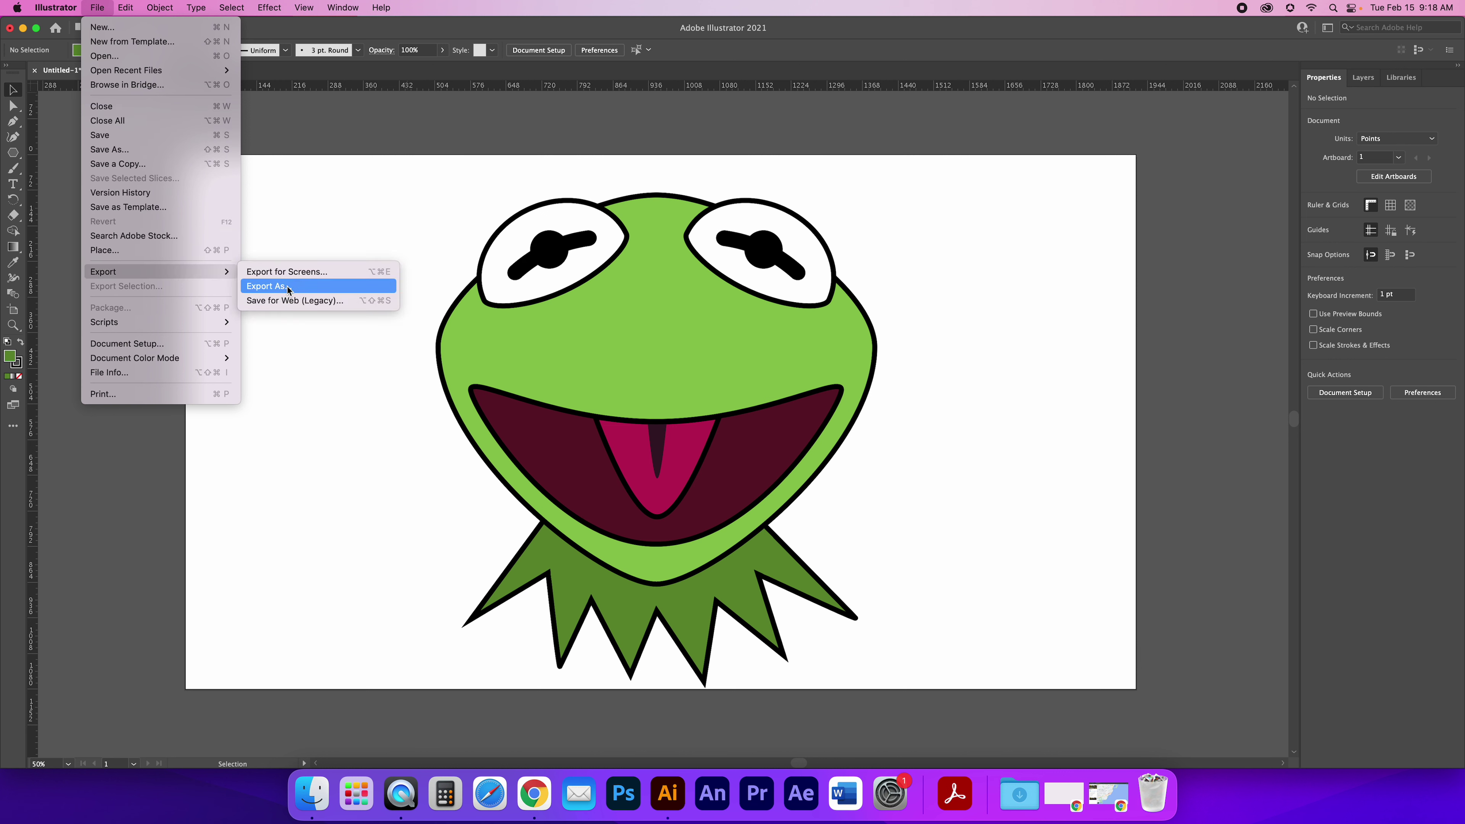
click(294, 210)
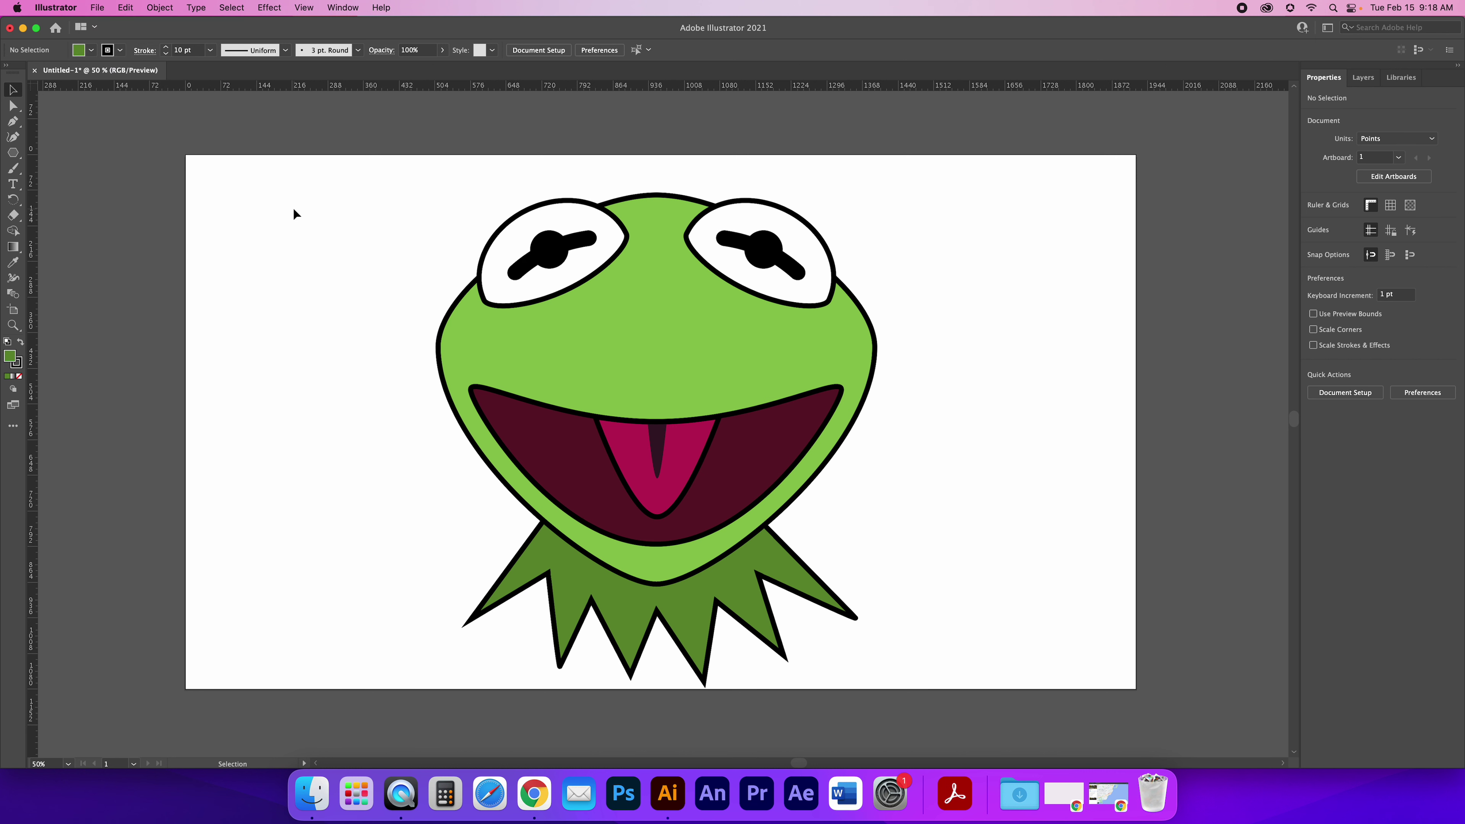
Show the artwork in outline view, capture a screenshot of the area around the whole character, and return to preview
key(super+y)
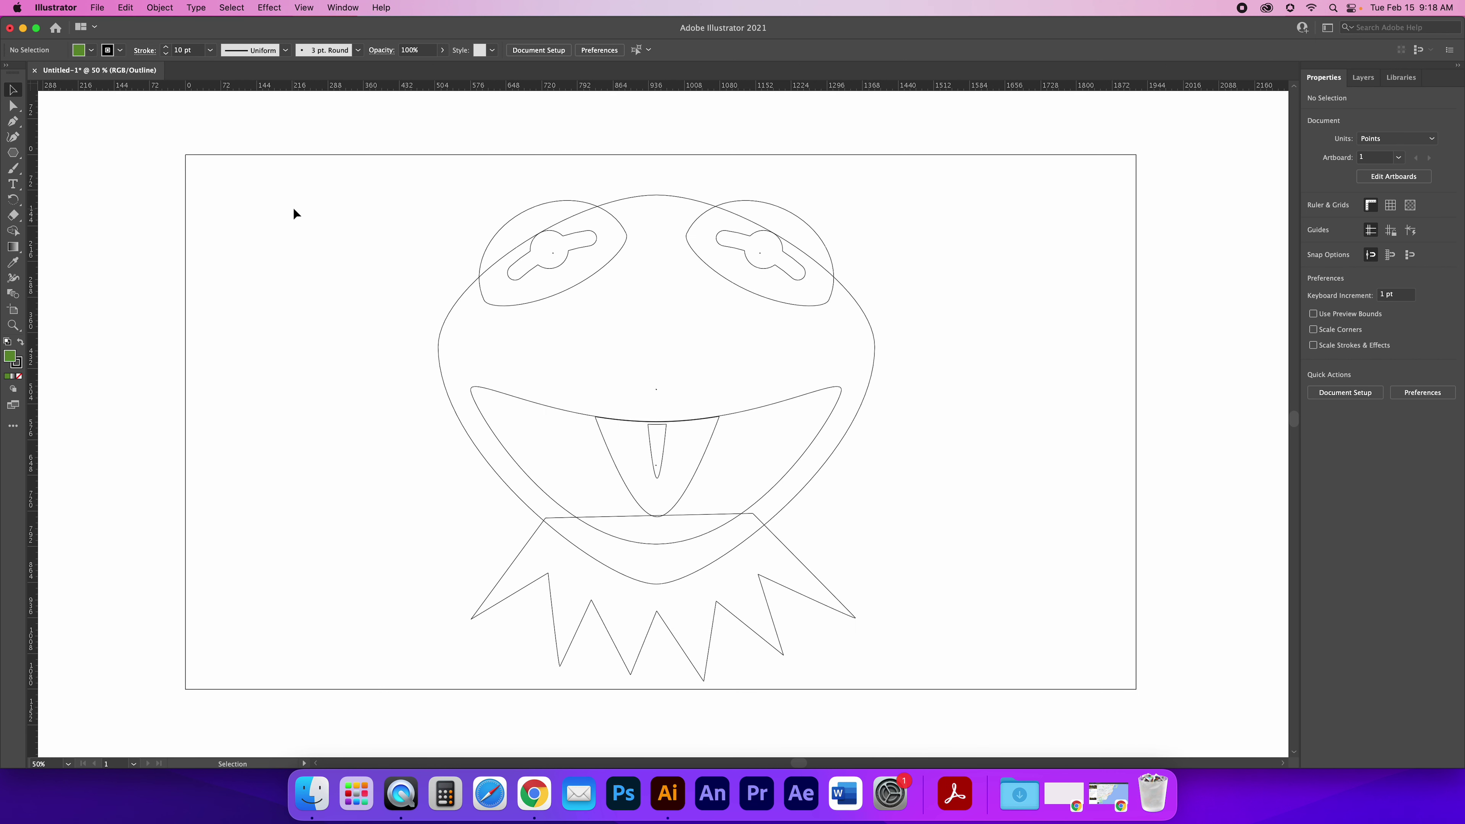
key(a)
key(super)
key(super+shift+4)
drag(397, 165, 942, 690)
key(super+y)
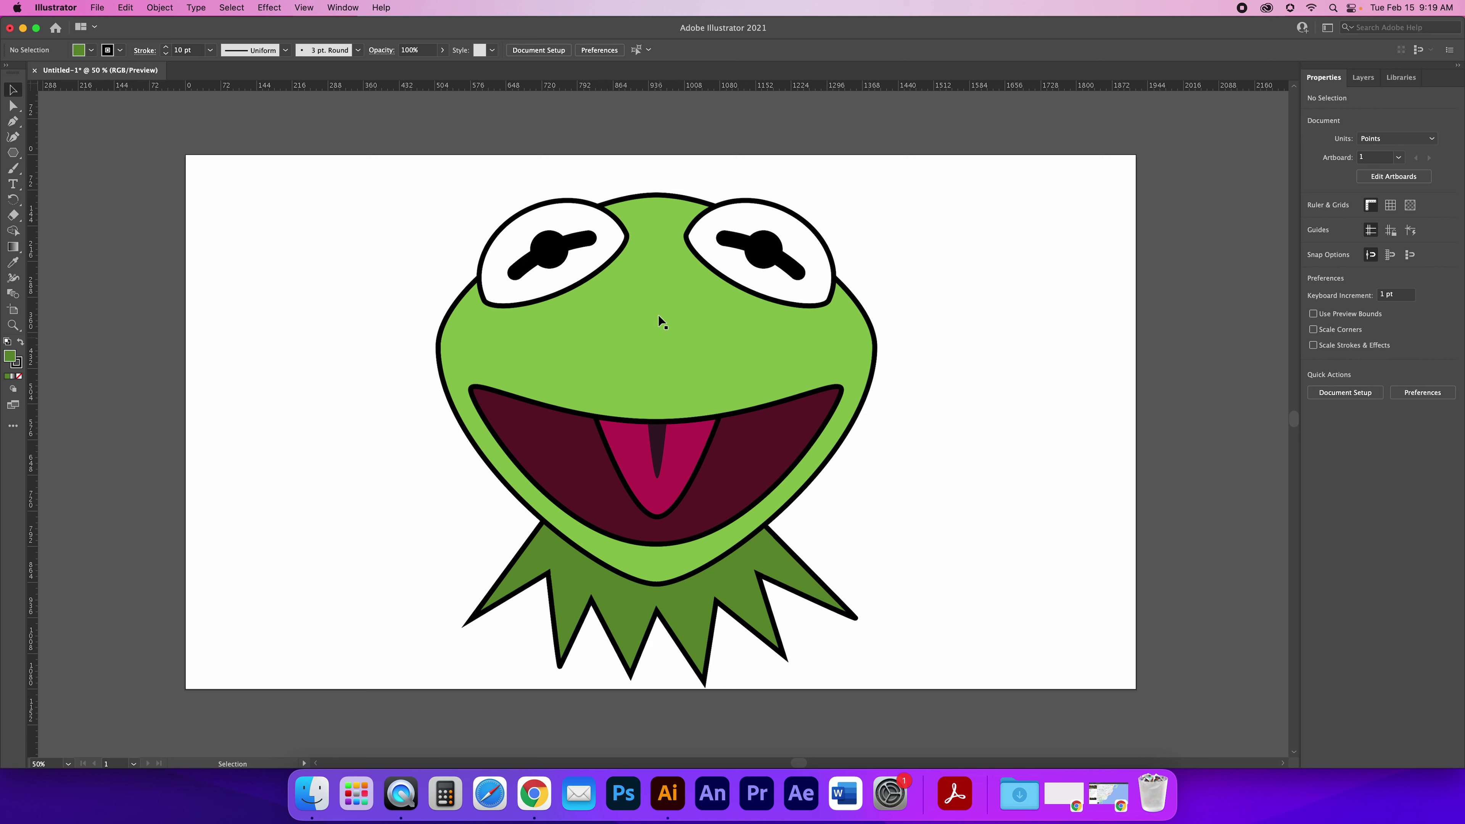
click(12, 123)
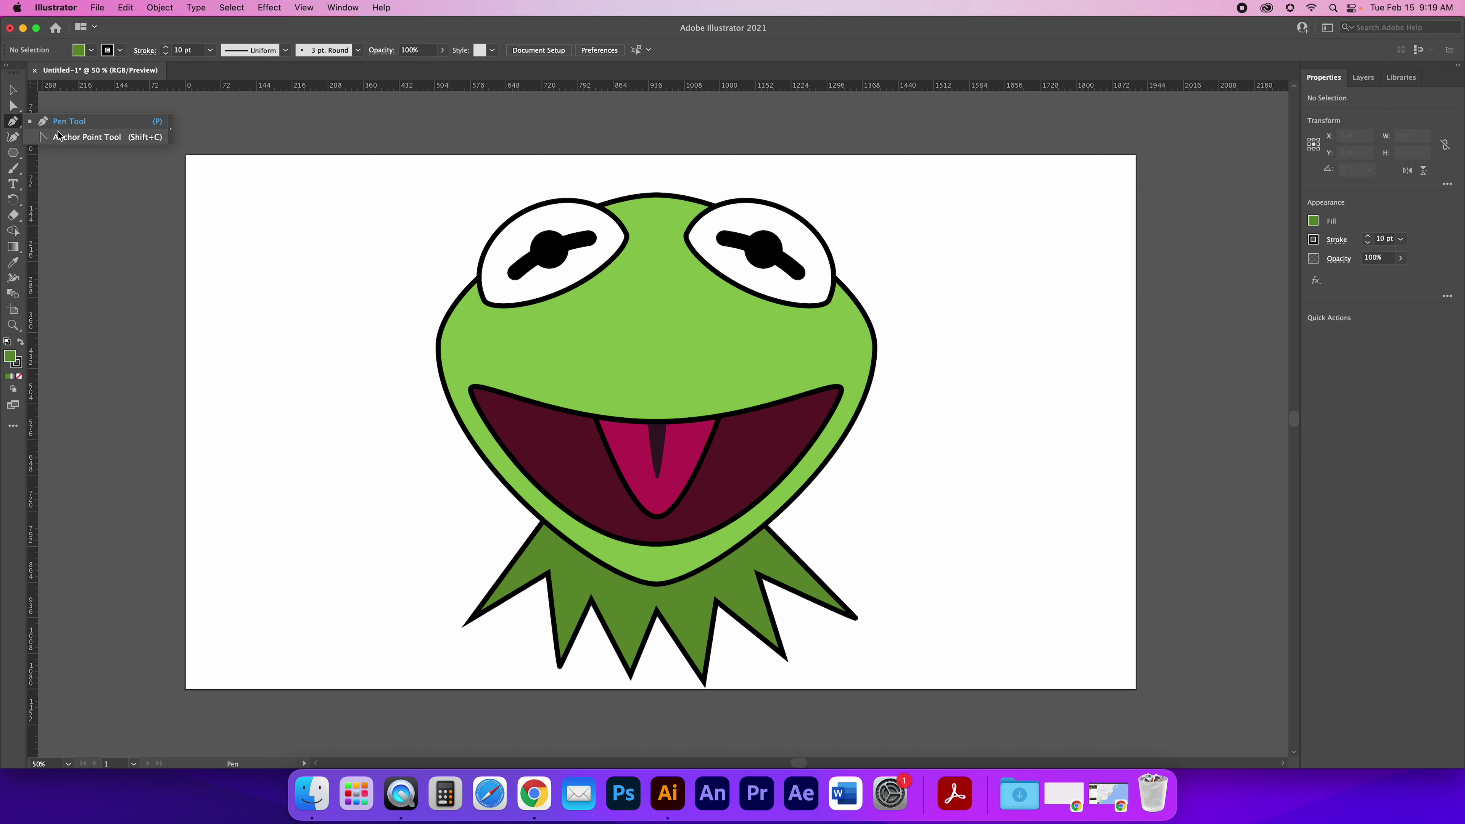
click(13, 91)
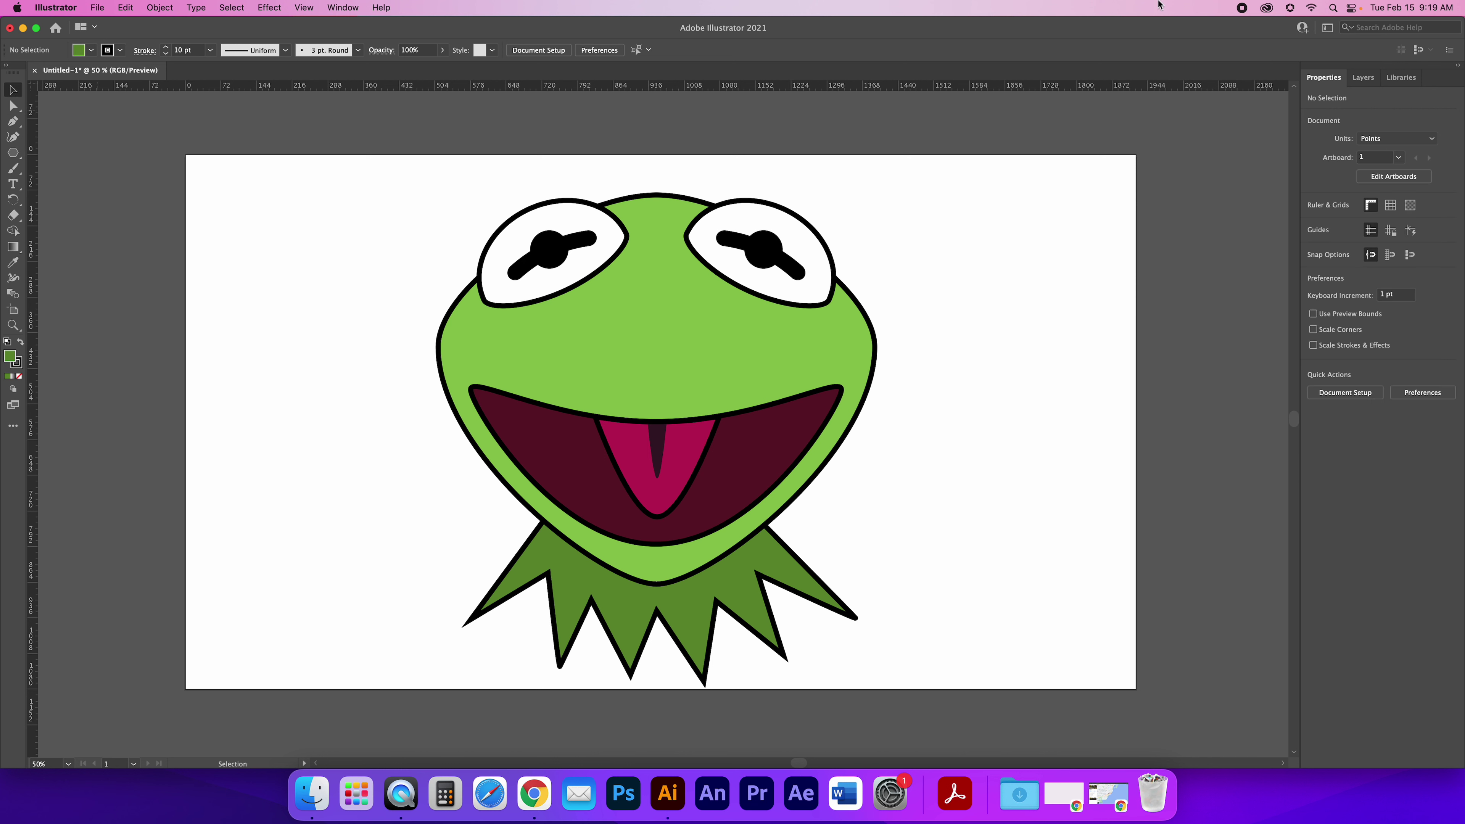